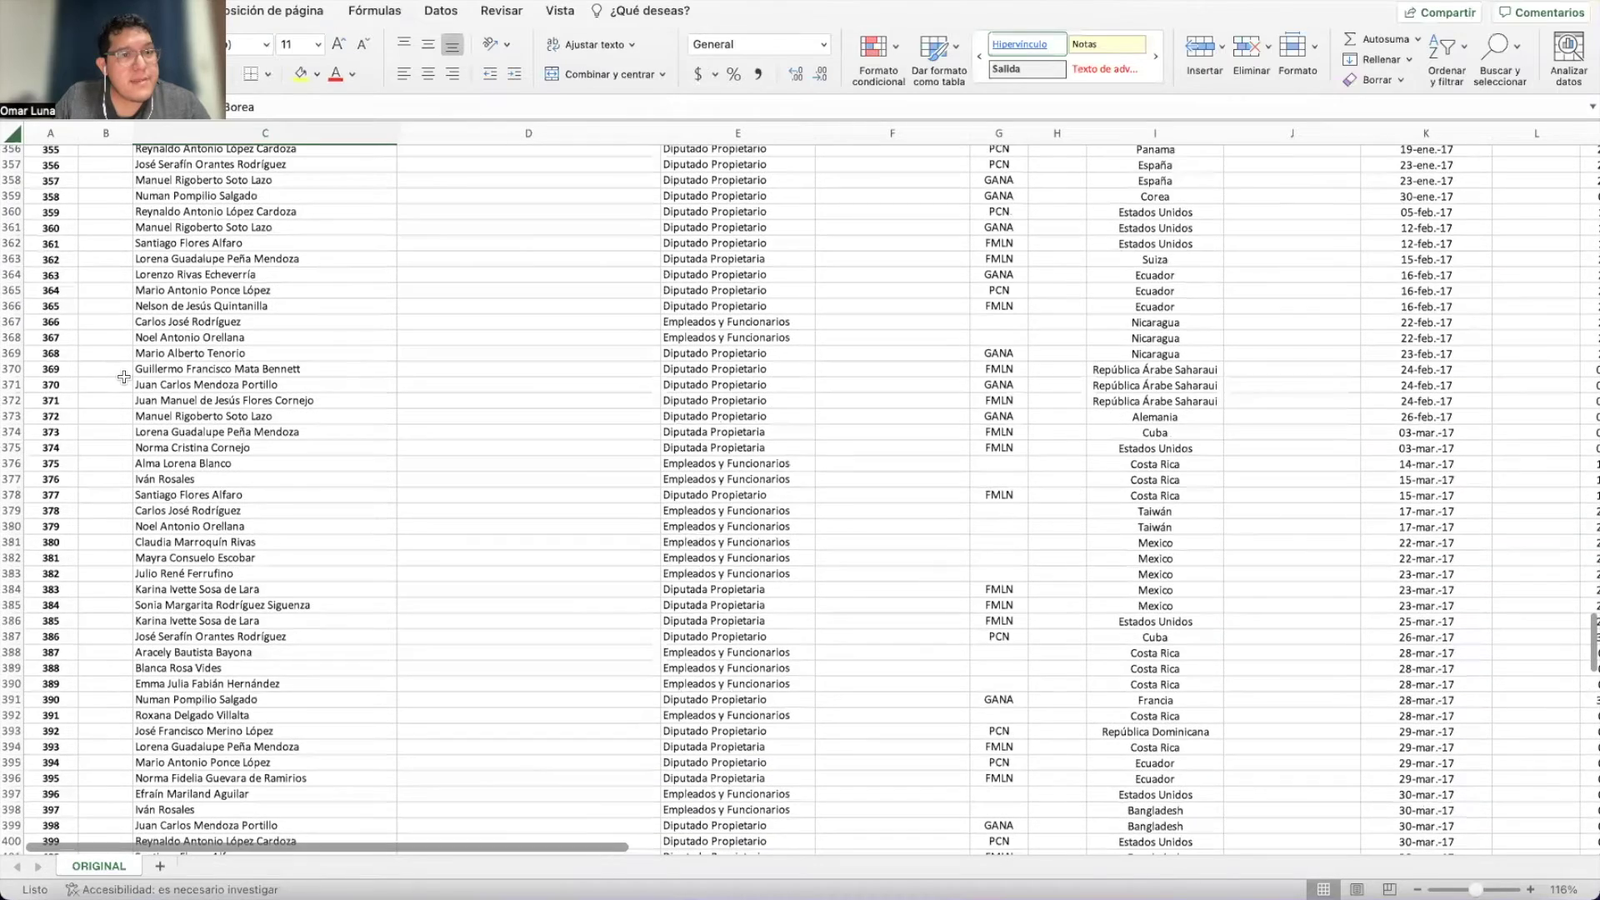
# Examine the overall layout of the ORIGINAL sheet from row 1, across all columns through Objetivo de la Misión.
pyautogui.scroll(20, 123, 377)
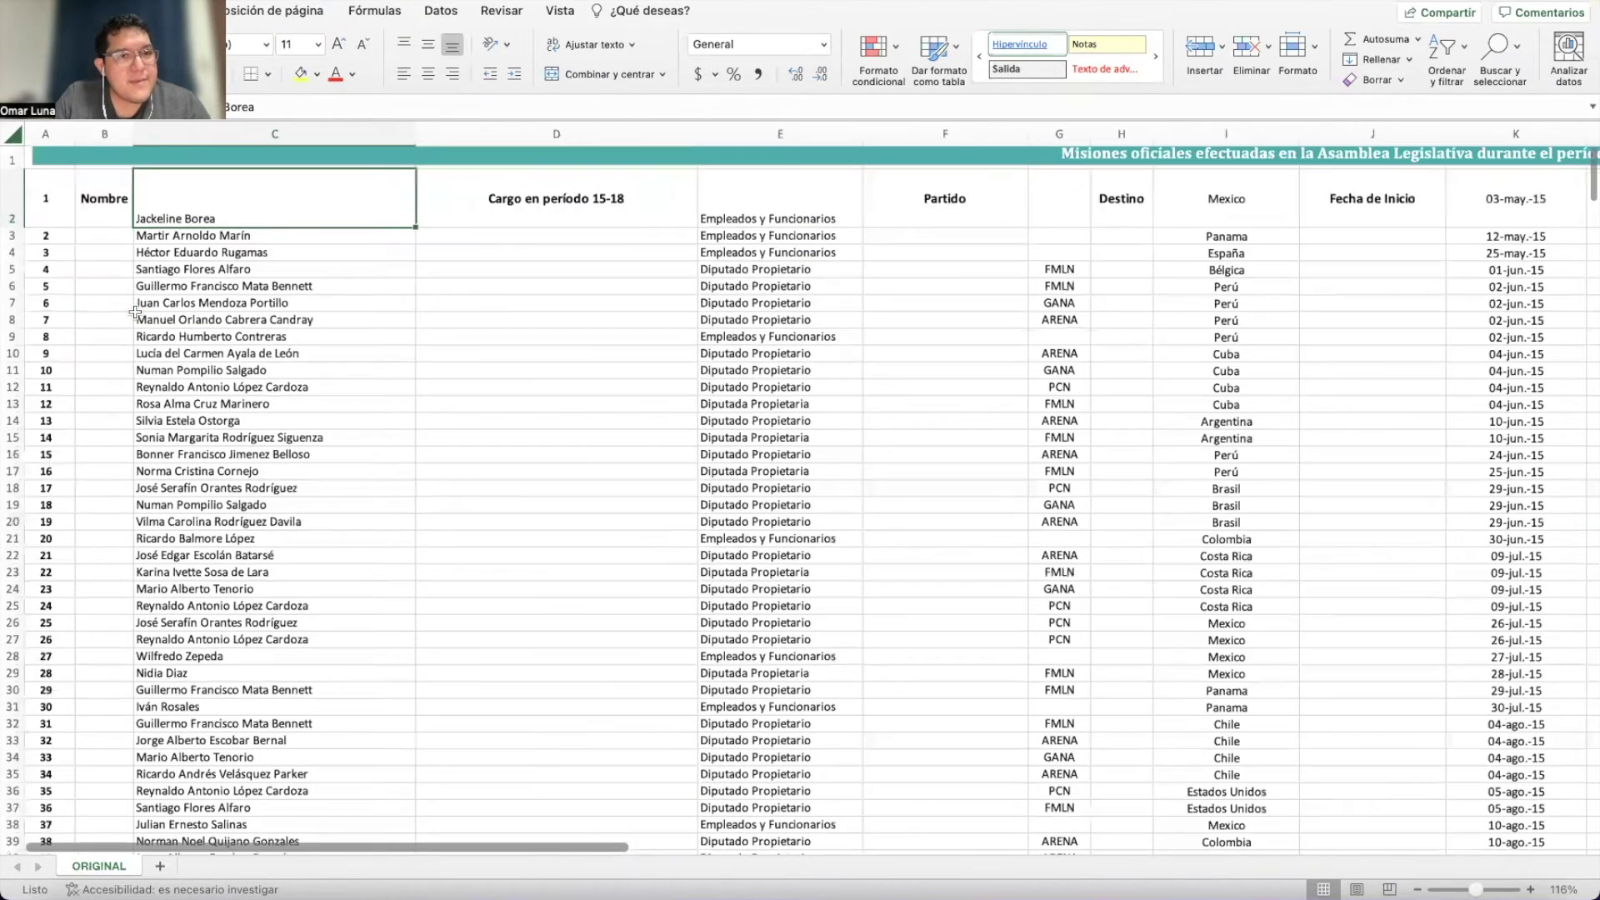
pyautogui.scroll(5, 135, 311)
pyautogui.hscroll(-2, 135, 317)
pyautogui.scroll(1, 135, 317)
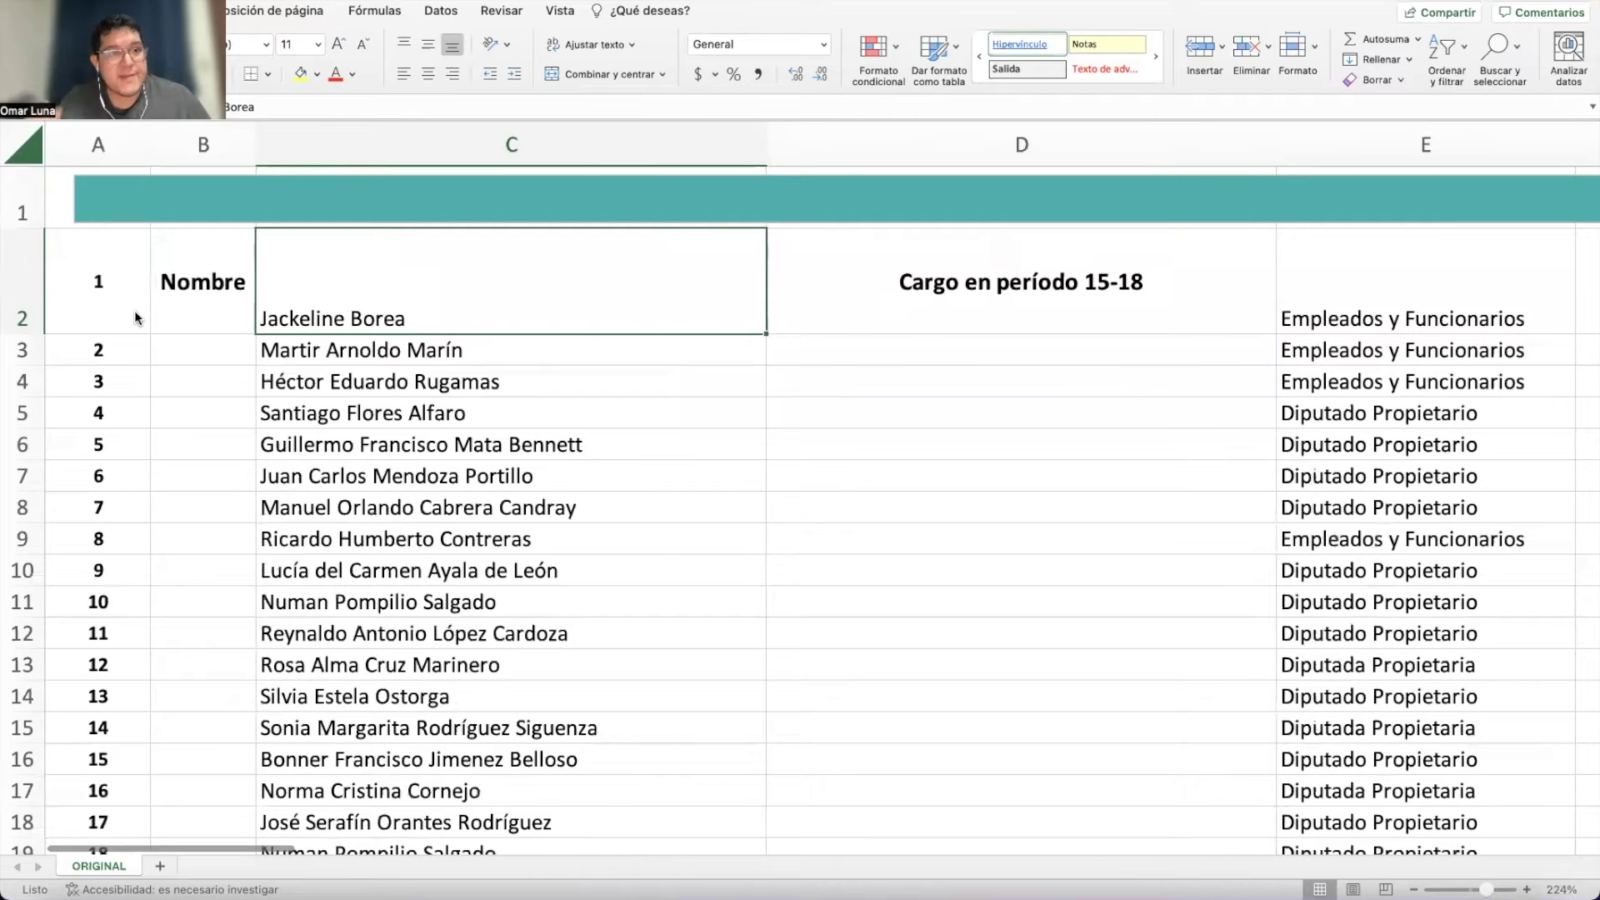
pyautogui.click(171, 379)
pyautogui.hscroll(10, 358, 471)
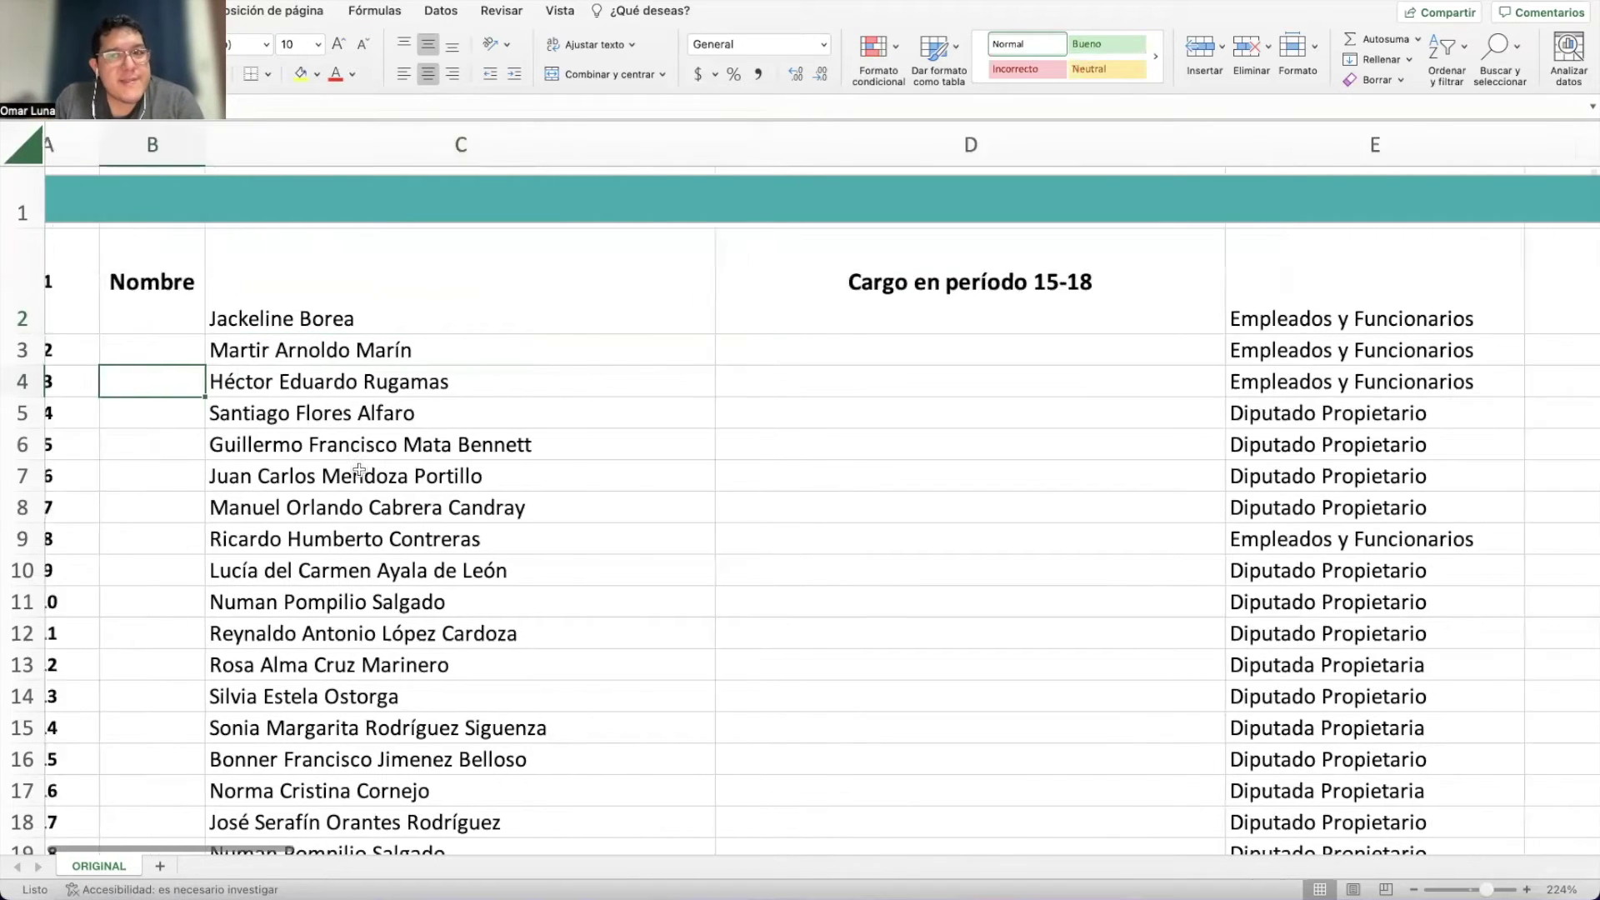
pyautogui.hscroll(10, 359, 471)
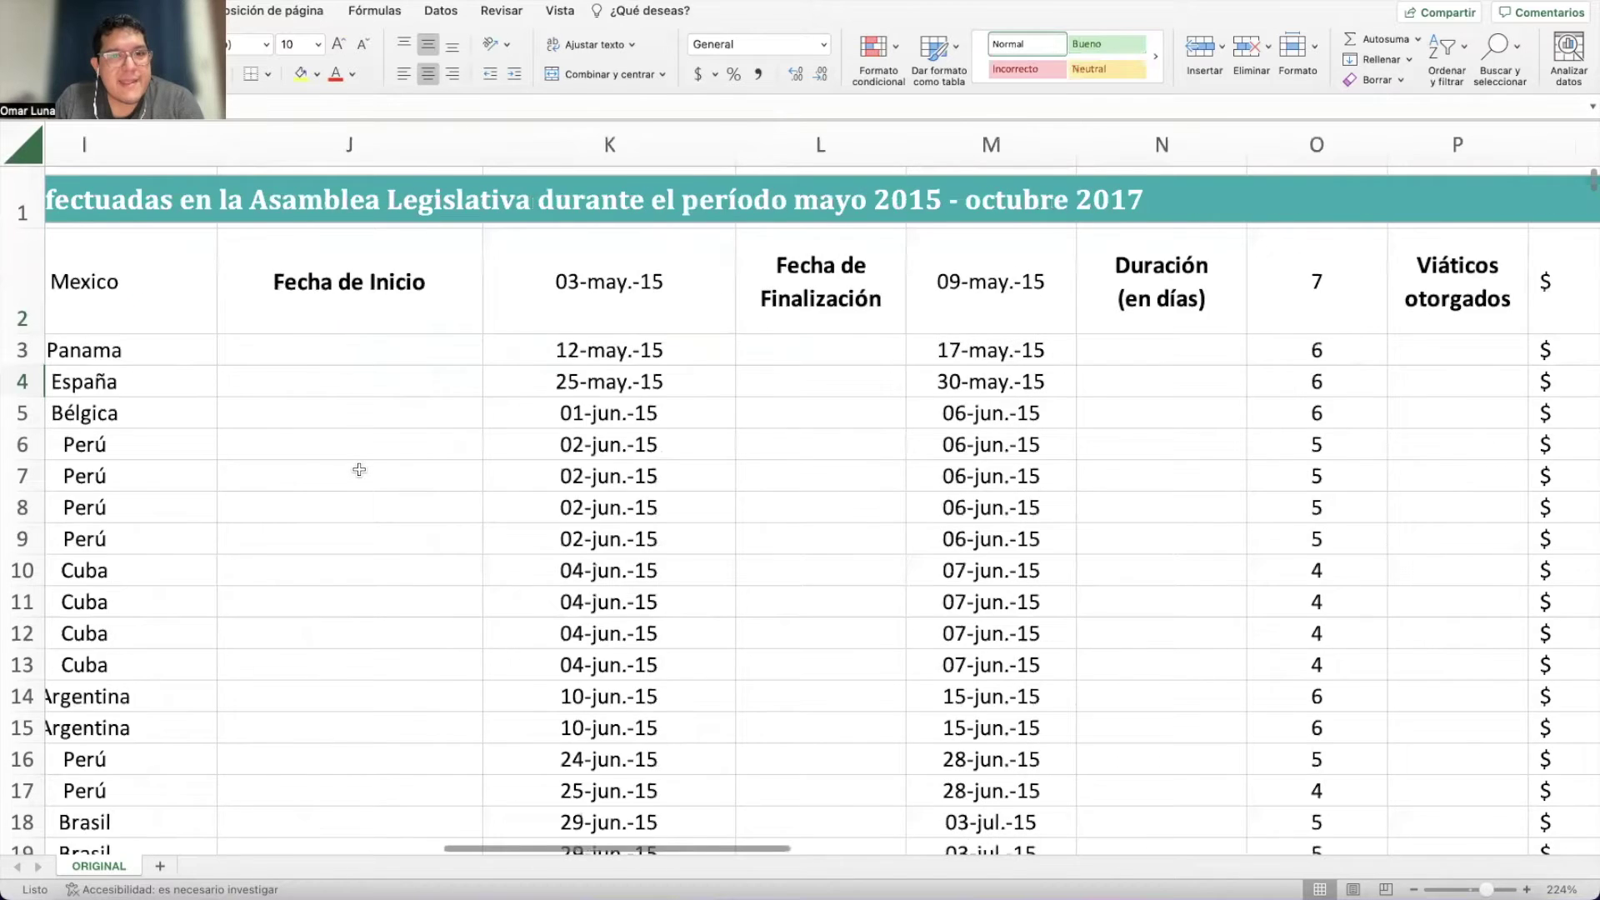
pyautogui.hscroll(2, 359, 470)
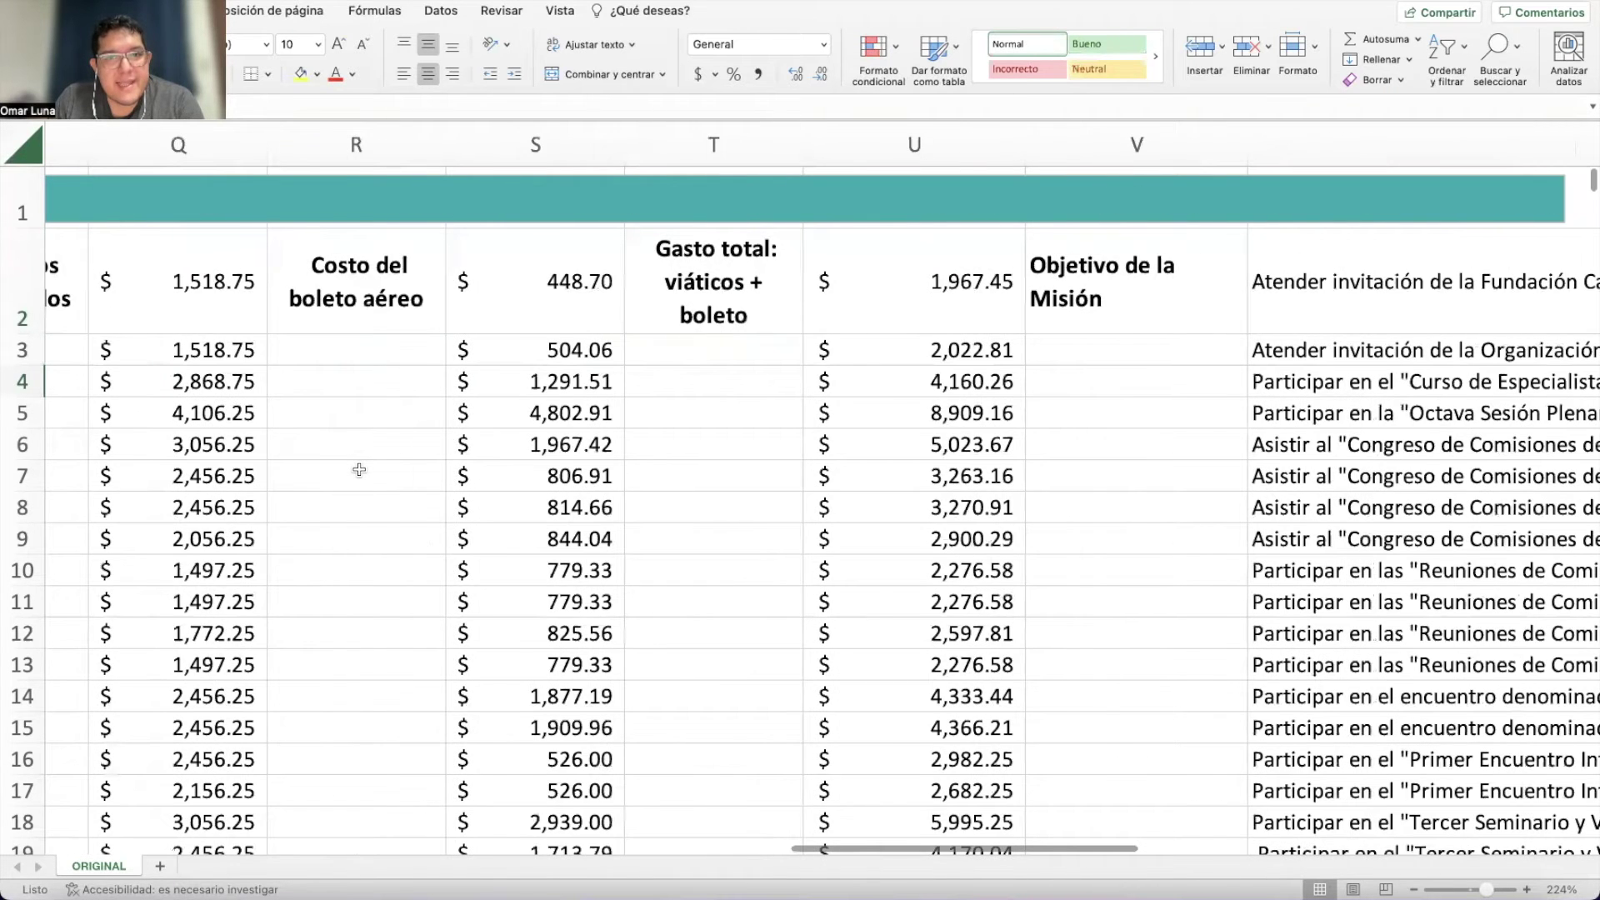
pyautogui.hscroll(2, 359, 469)
pyautogui.hscroll(-20, 359, 470)
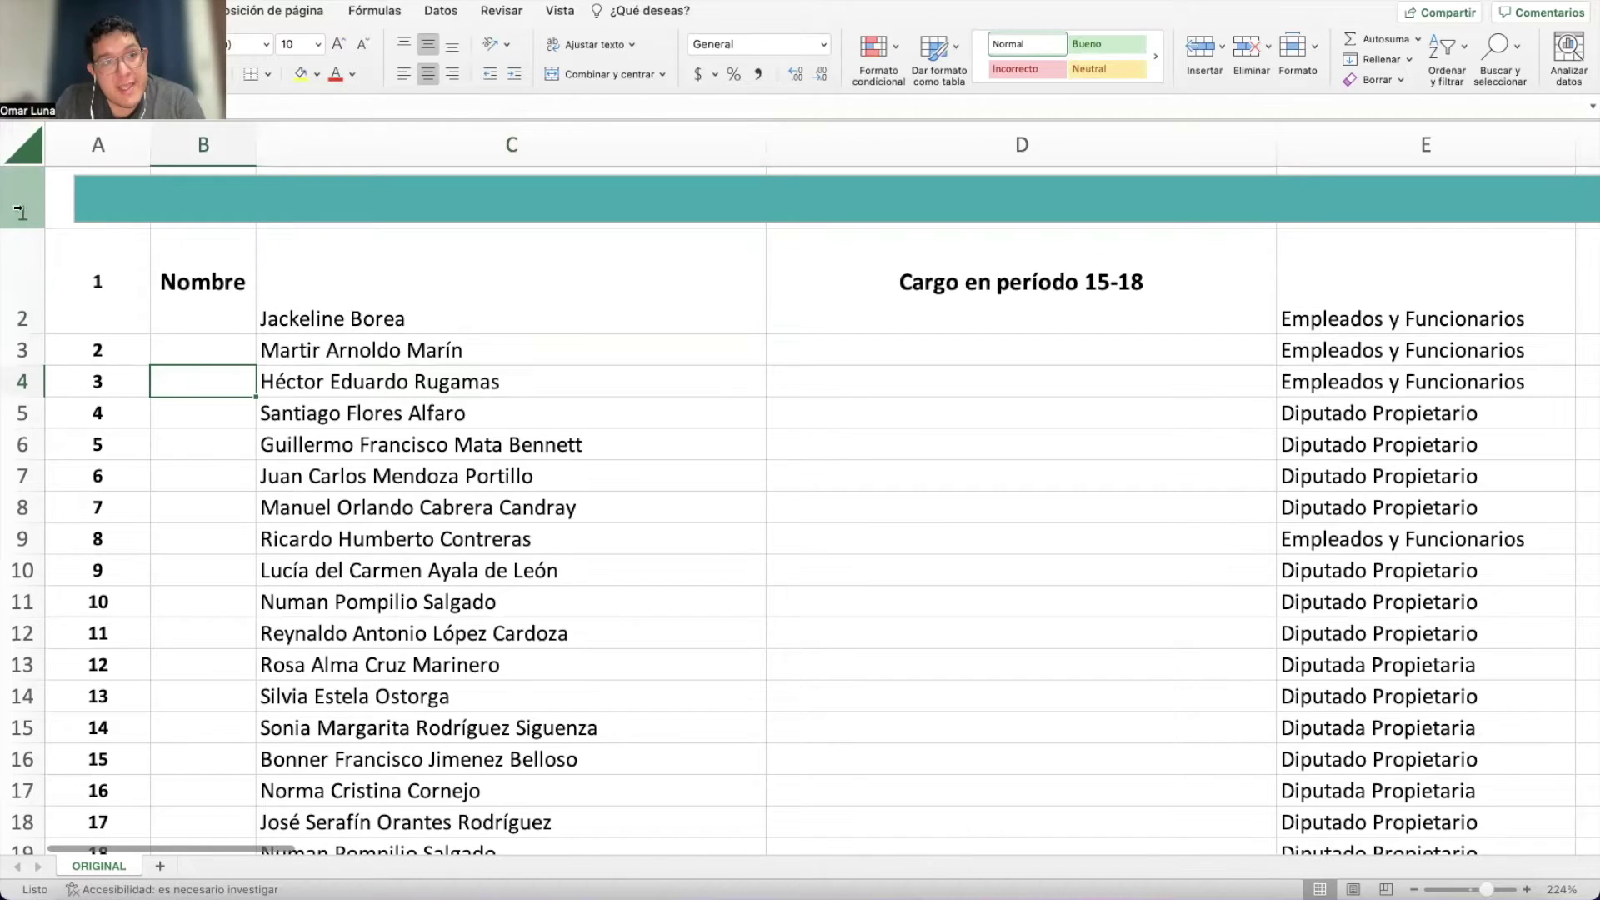
# Read the full title banner in row 1 about the Asamblea Legislativa's official missions.
pyautogui.click(329, 210)
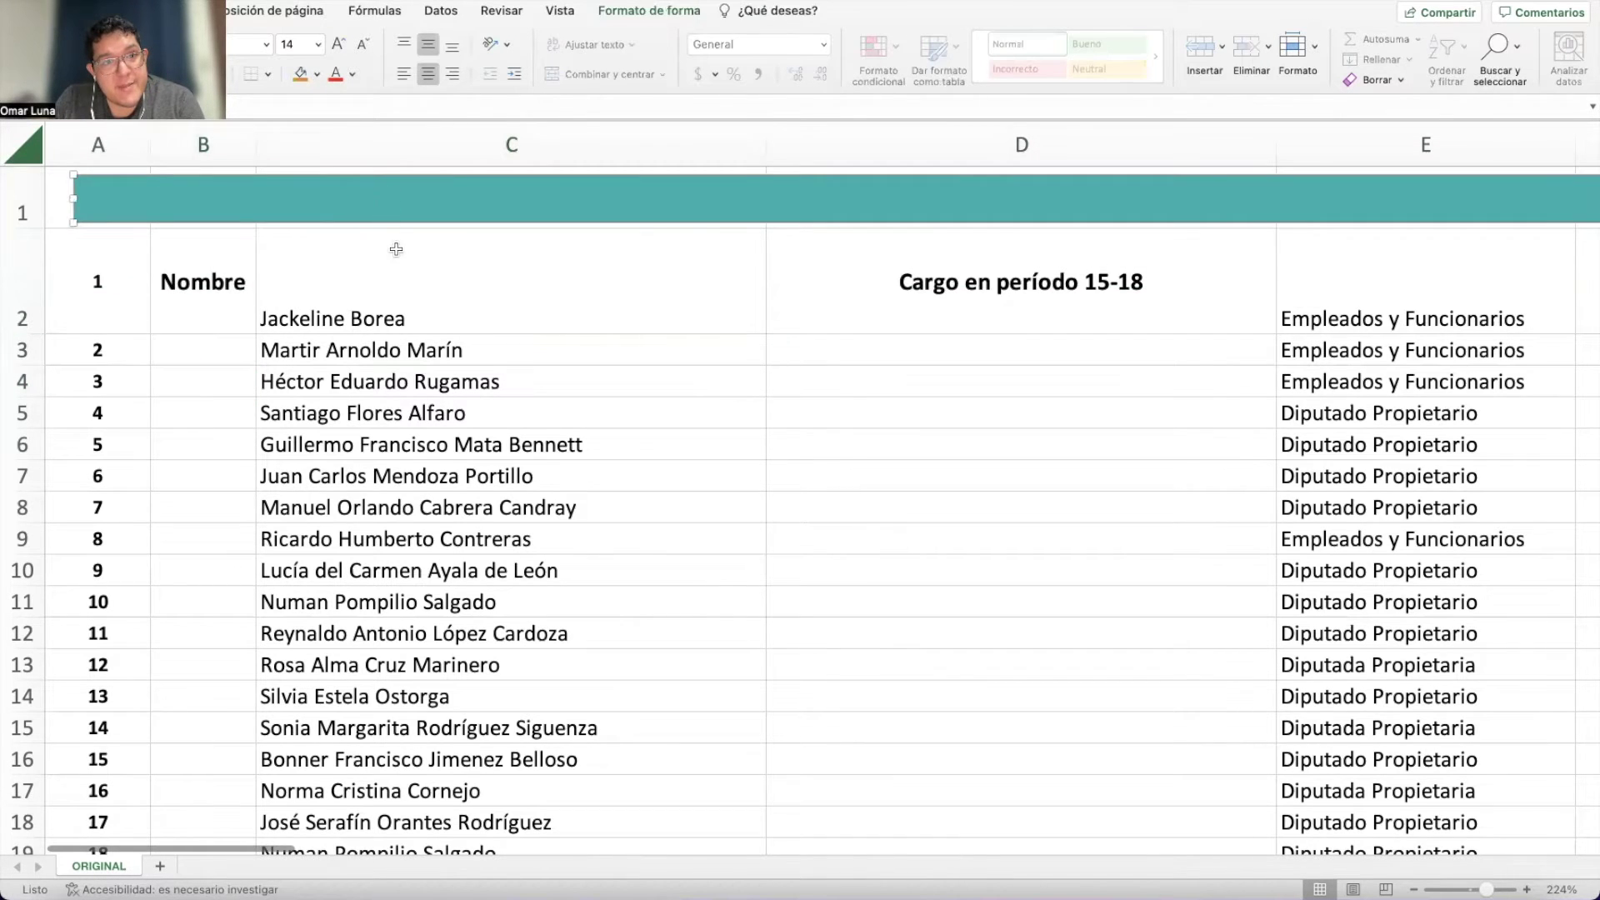
pyautogui.hscroll(10, 250, 285)
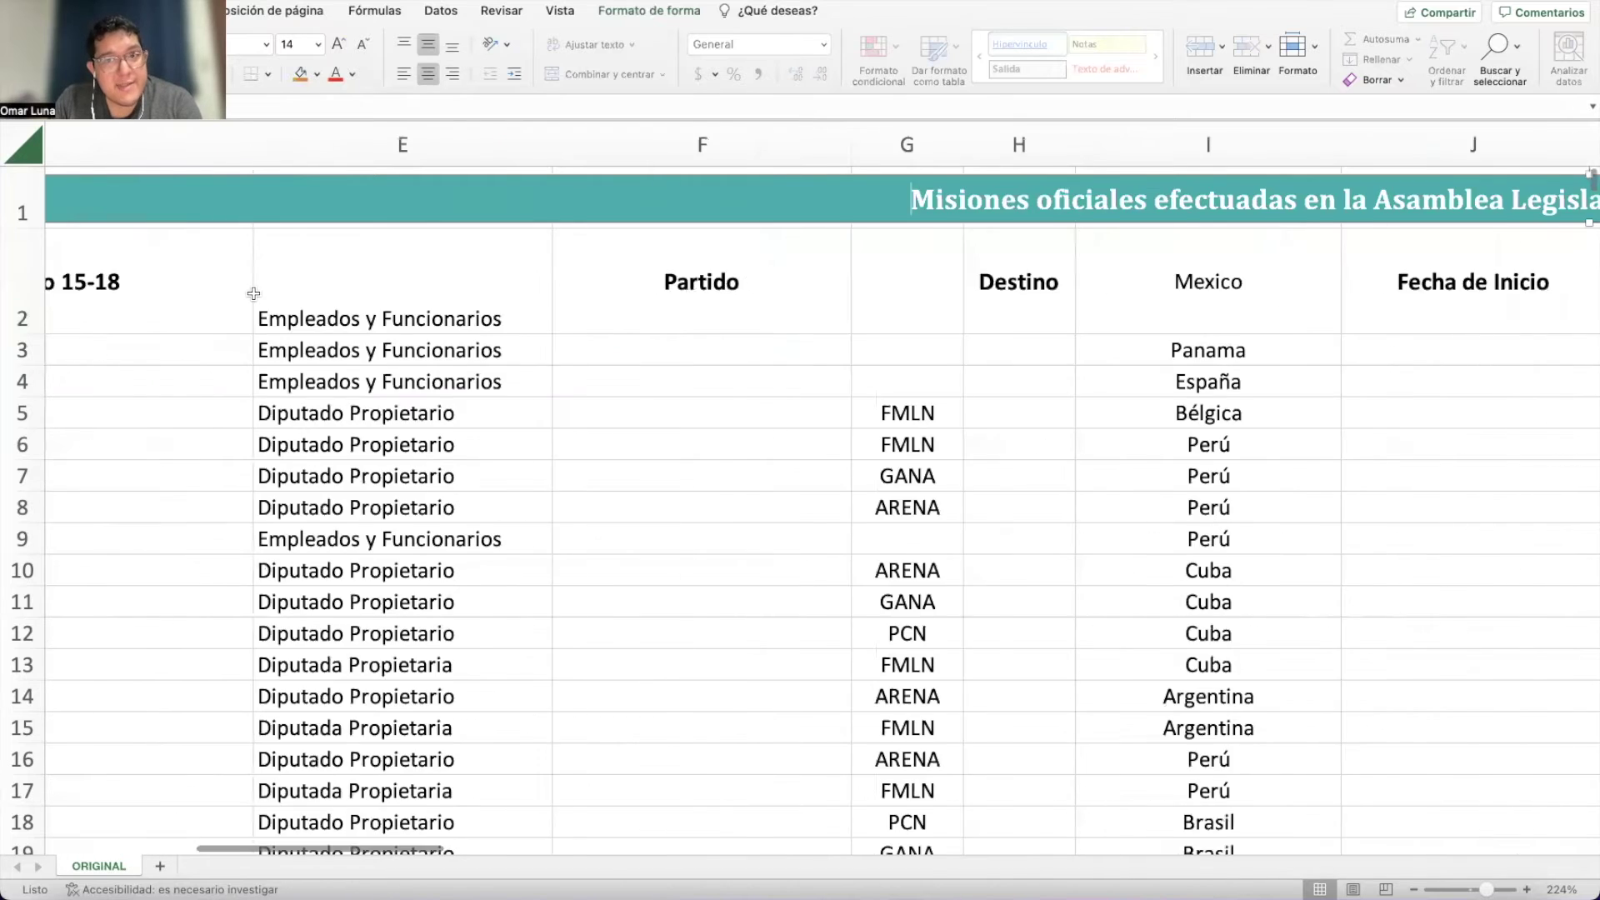
pyautogui.hscroll(8, 253, 293)
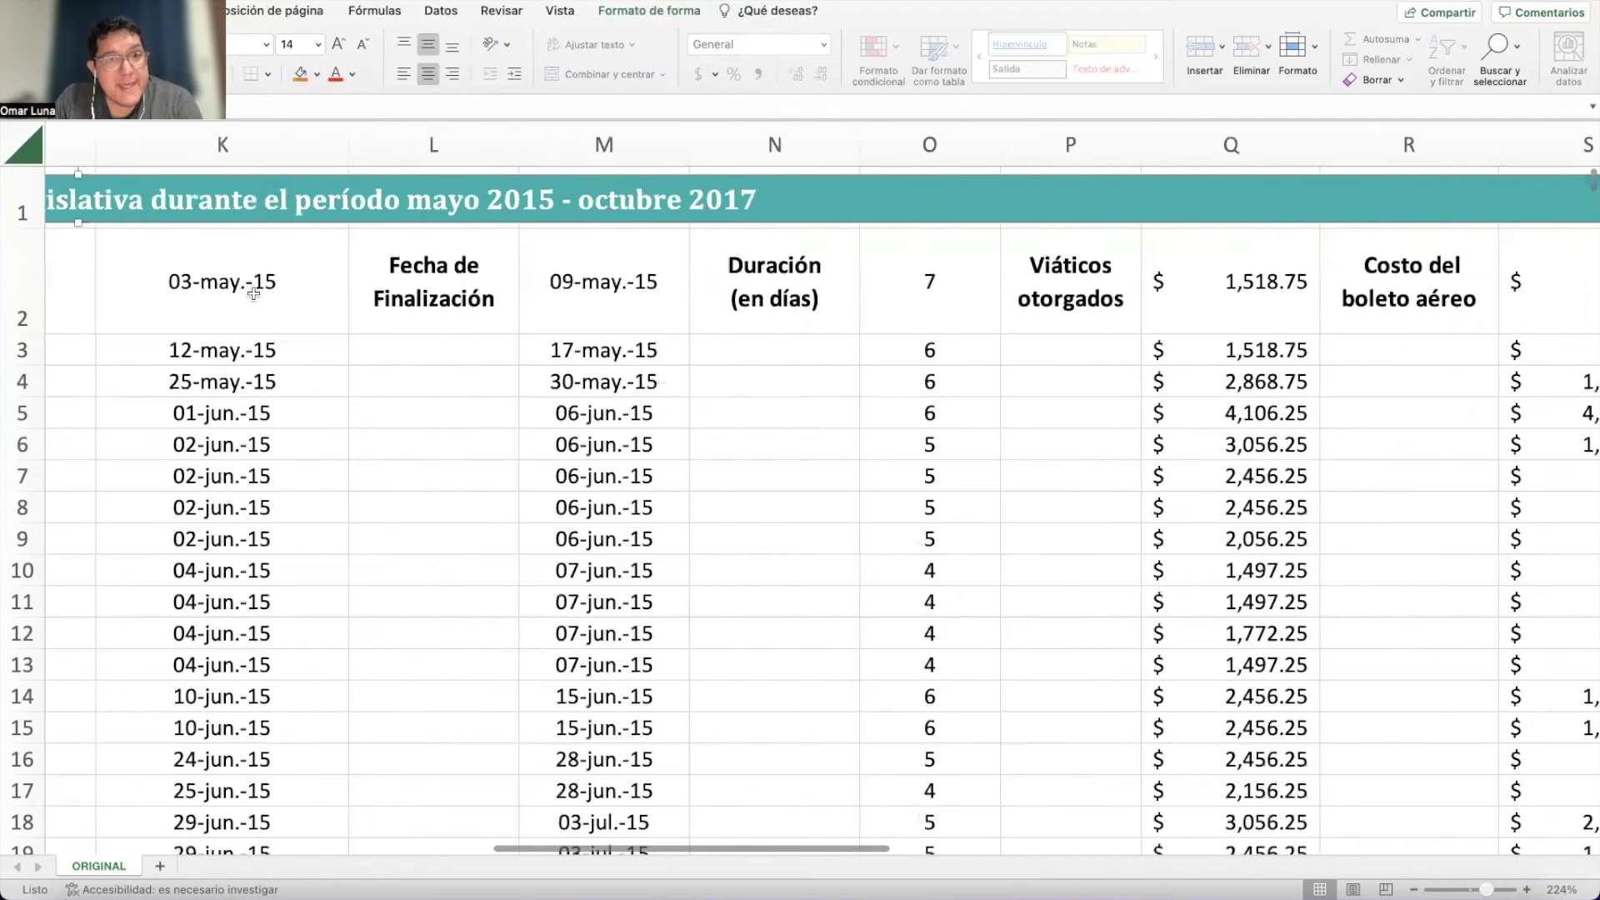
pyautogui.hscroll(-10, 253, 293)
pyautogui.hscroll(-5, 253, 293)
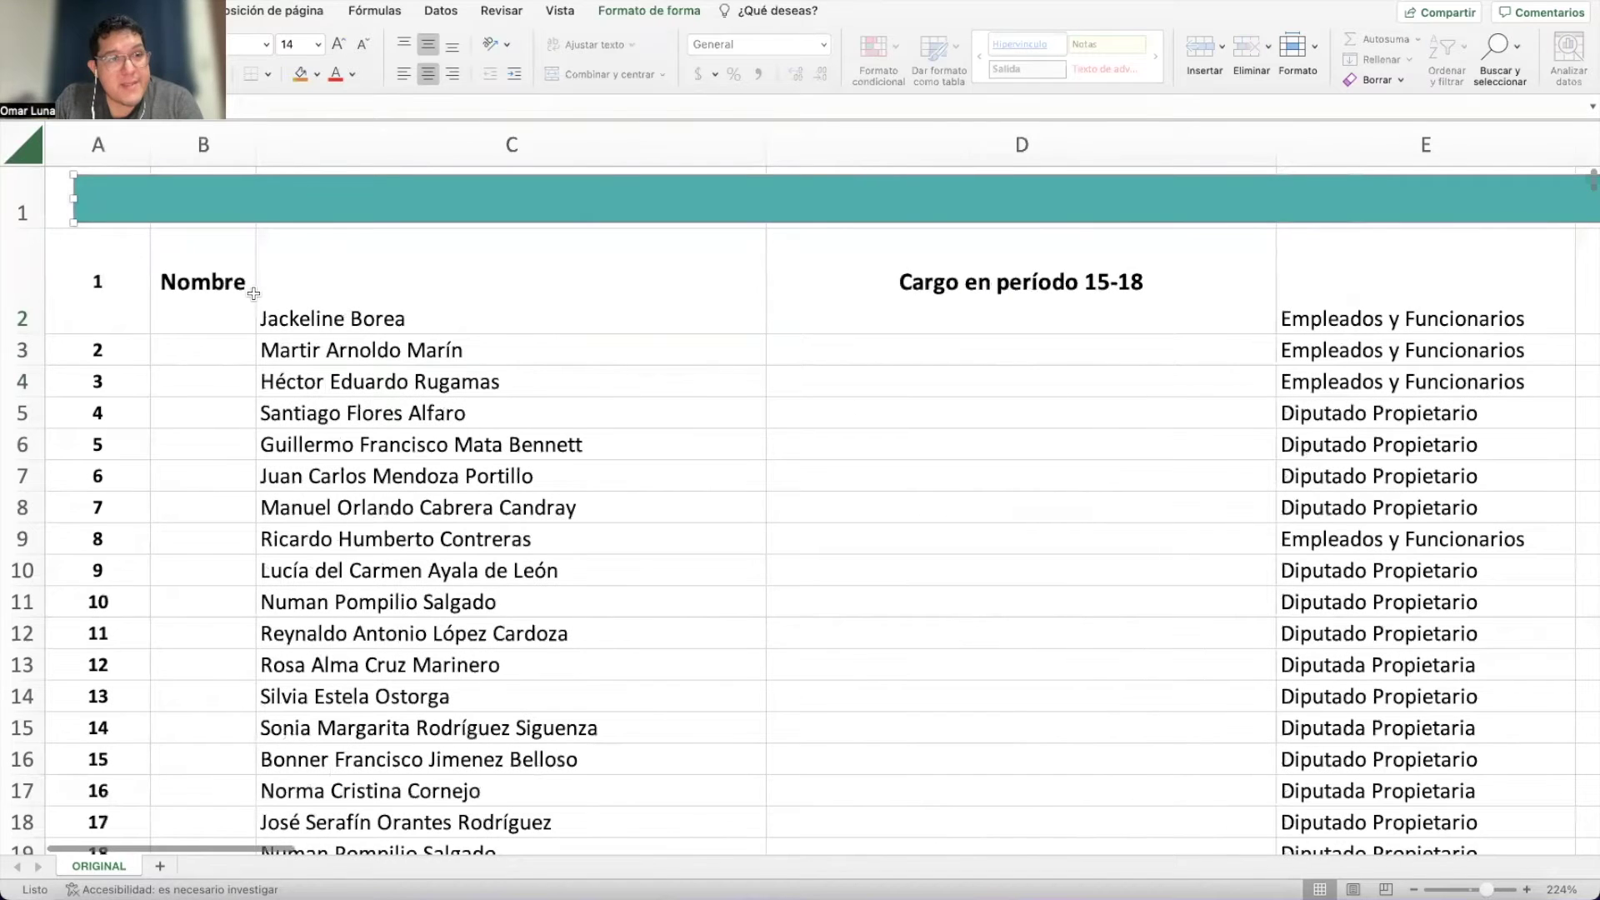
pyautogui.click(28, 214)
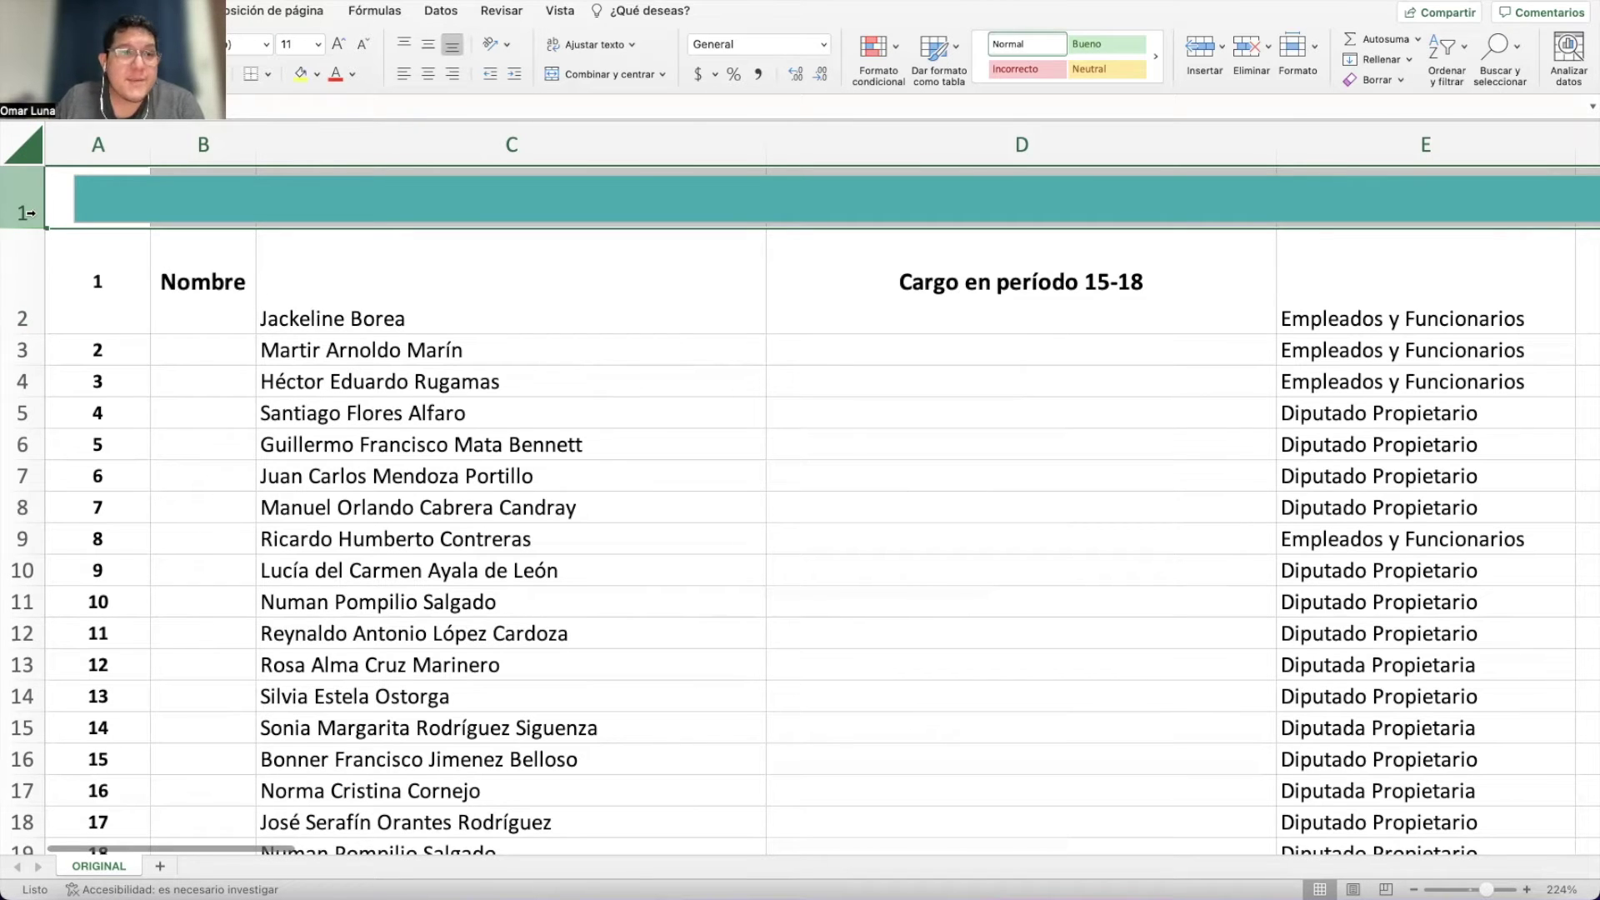
# Examine how the Nombre and Cargo en período 15-18 headers in row 2 line up with the neighbouring data cells.
pyautogui.click(250, 308)
pyautogui.click(347, 315)
pyautogui.click(917, 308)
pyautogui.press('Left')
pyautogui.press('Left')
pyautogui.press('Right')
pyautogui.press('Right')
pyautogui.press('Right')
pyautogui.press('Left')
pyautogui.press('Left')
pyautogui.press('Left')
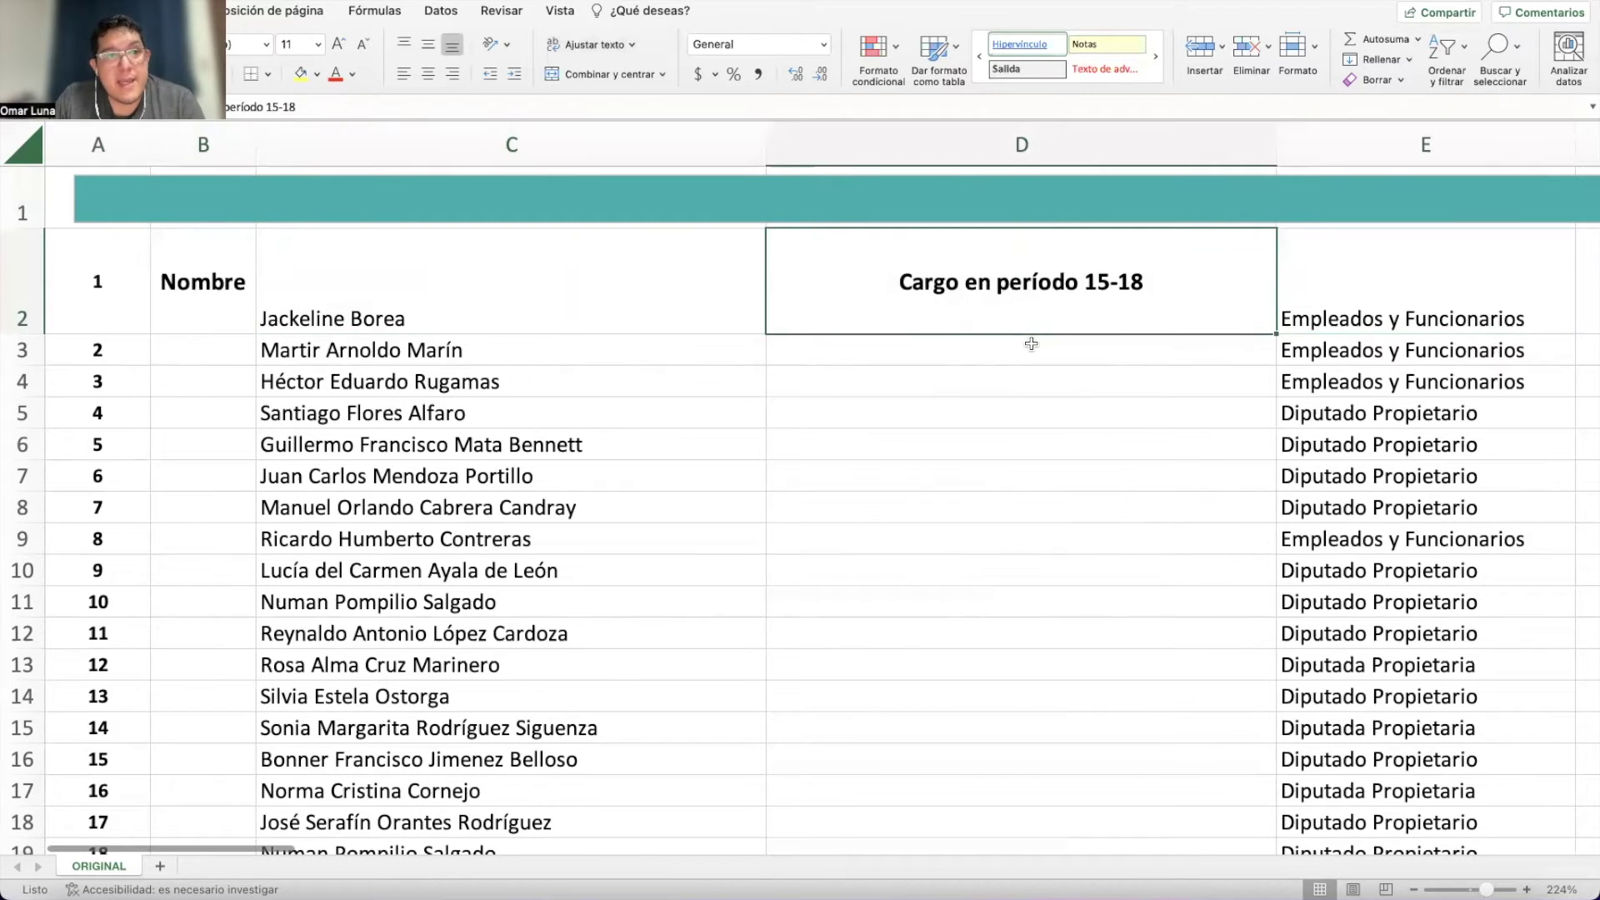
pyautogui.press('Right')
pyautogui.press('Right')
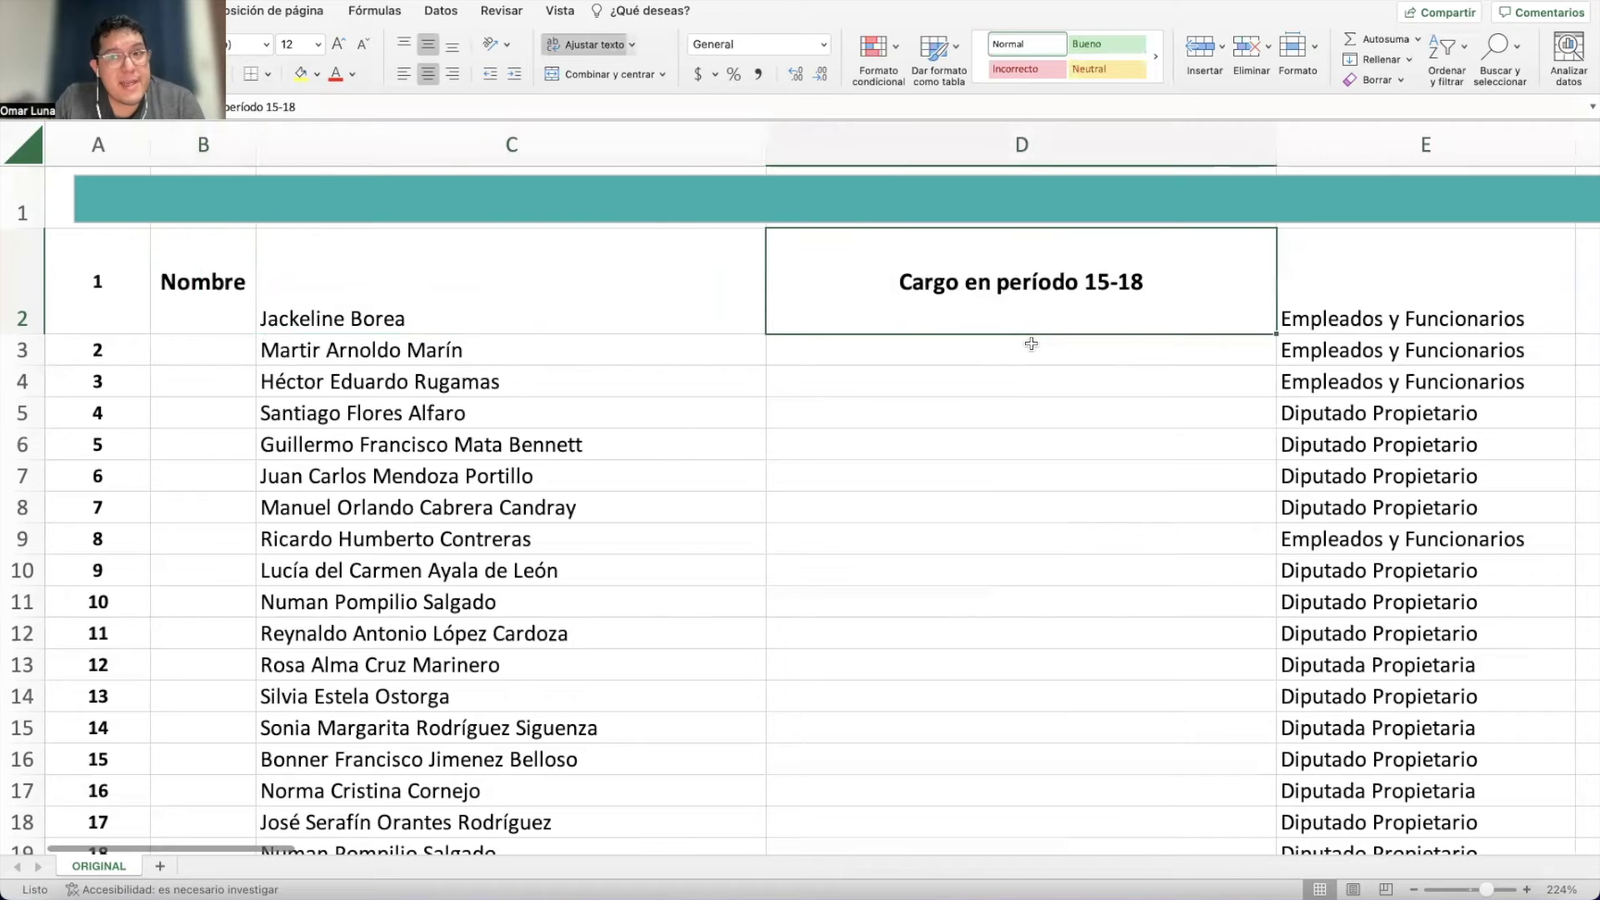
pyautogui.press('Right')
pyautogui.press('Left')
pyautogui.press('Left')
pyautogui.press('Right')
pyautogui.press('Right')
pyautogui.press('Right')
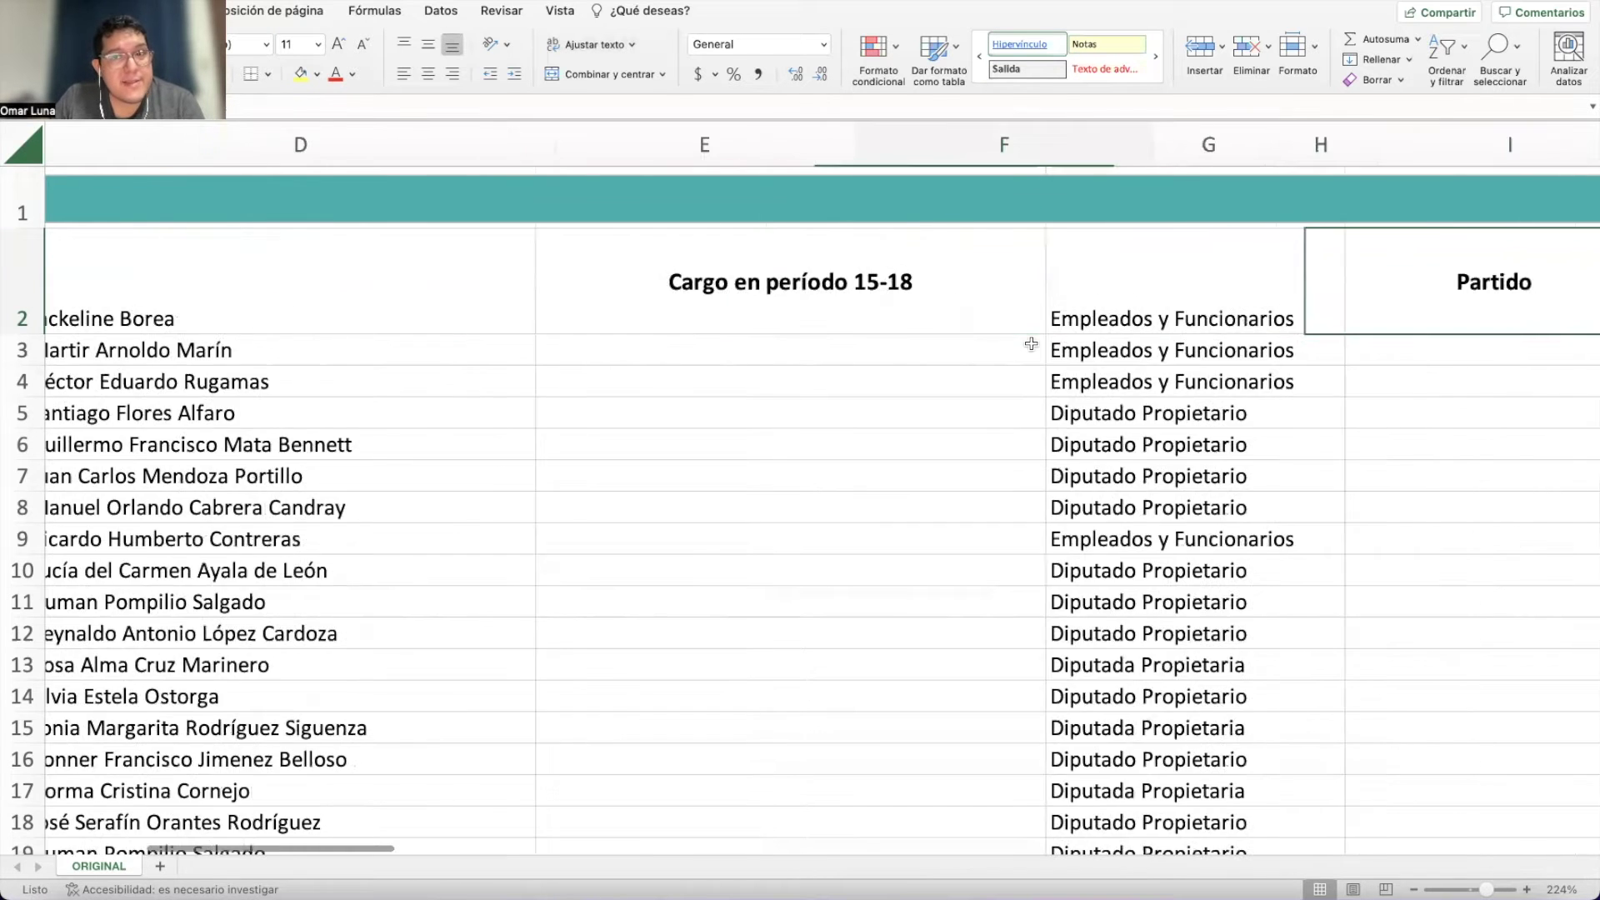
# Examine the remaining row 2 headers and their adjacent values from Partido through Viáticos otorgados.
pyautogui.press('Right')
pyautogui.press('Right')
pyautogui.press('Right')
pyautogui.press('Right')
pyautogui.press('Right')
pyautogui.press('Right')
pyautogui.press('Right')
pyautogui.press('Right')
pyautogui.press('Right')
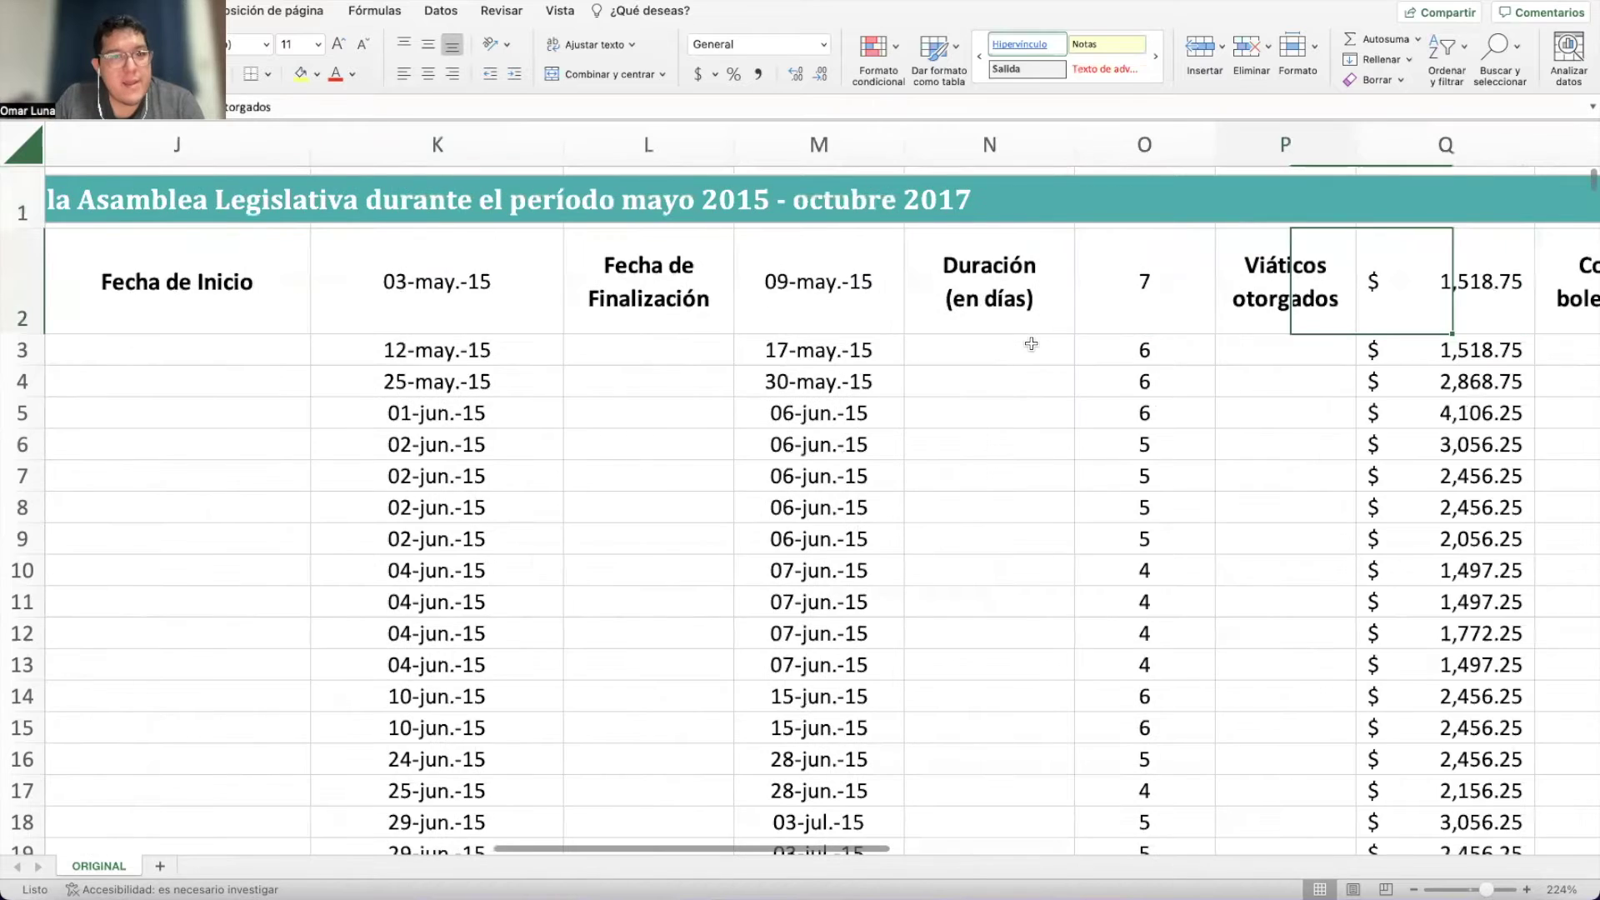
pyautogui.press('Left')
pyautogui.press('Left')
pyautogui.press('Left')
pyautogui.press('Left')
pyautogui.press('Left')
pyautogui.press('Left')
pyautogui.press('Left')
pyautogui.press('Left')
pyautogui.press('Left')
pyautogui.press('Left')
pyautogui.press('Left')
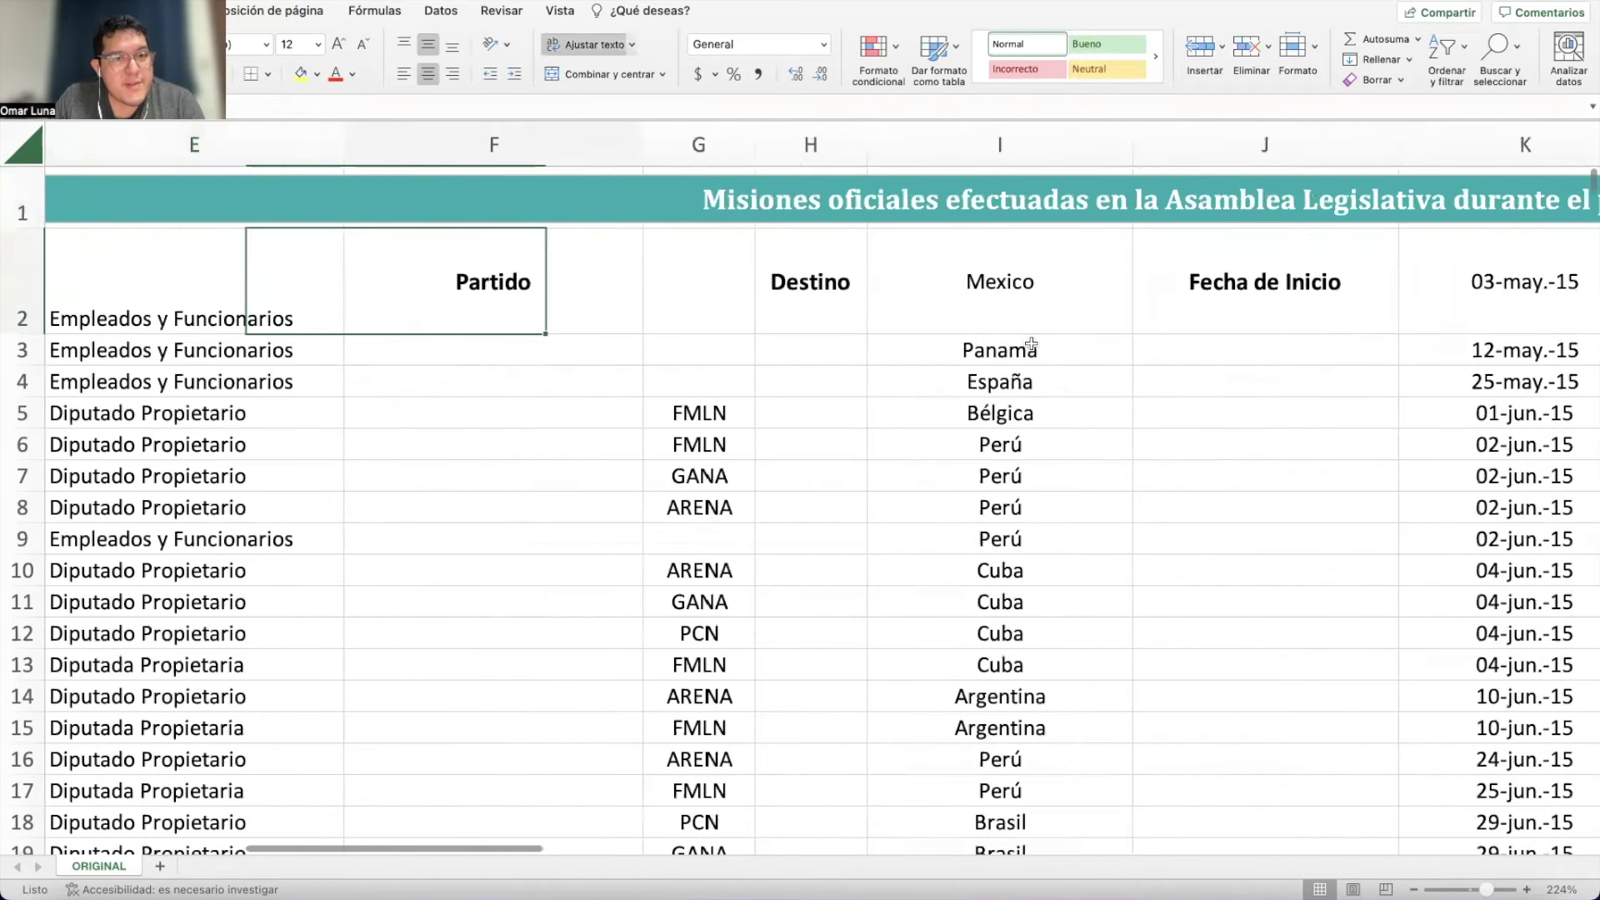
# Compare the position entries in column E with the party entries in column G for the first data rows.
pyautogui.press('Down')
pyautogui.press('Left')
pyautogui.press('Left')
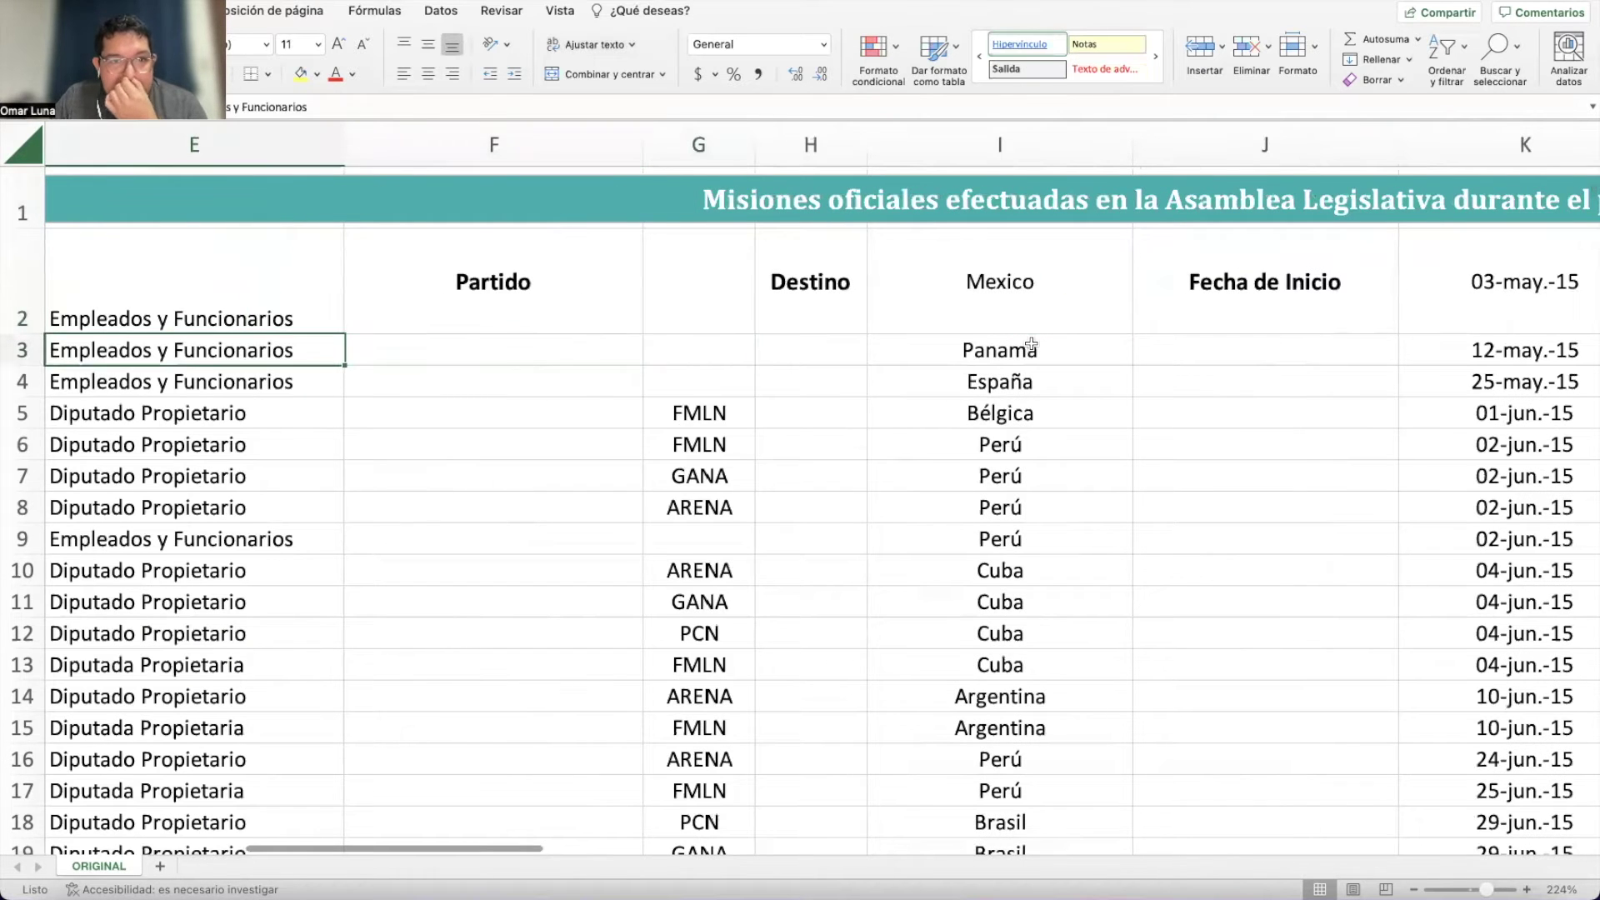
pyautogui.press('Up')
pyautogui.press('Right')
pyautogui.press('Down')
pyautogui.press('Left')
pyautogui.press('Left')
pyautogui.press('Down')
pyautogui.press('Right')
pyautogui.press('Right')
pyautogui.press('Down')
pyautogui.press('Down')
pyautogui.press('Down')
pyautogui.press('Down')
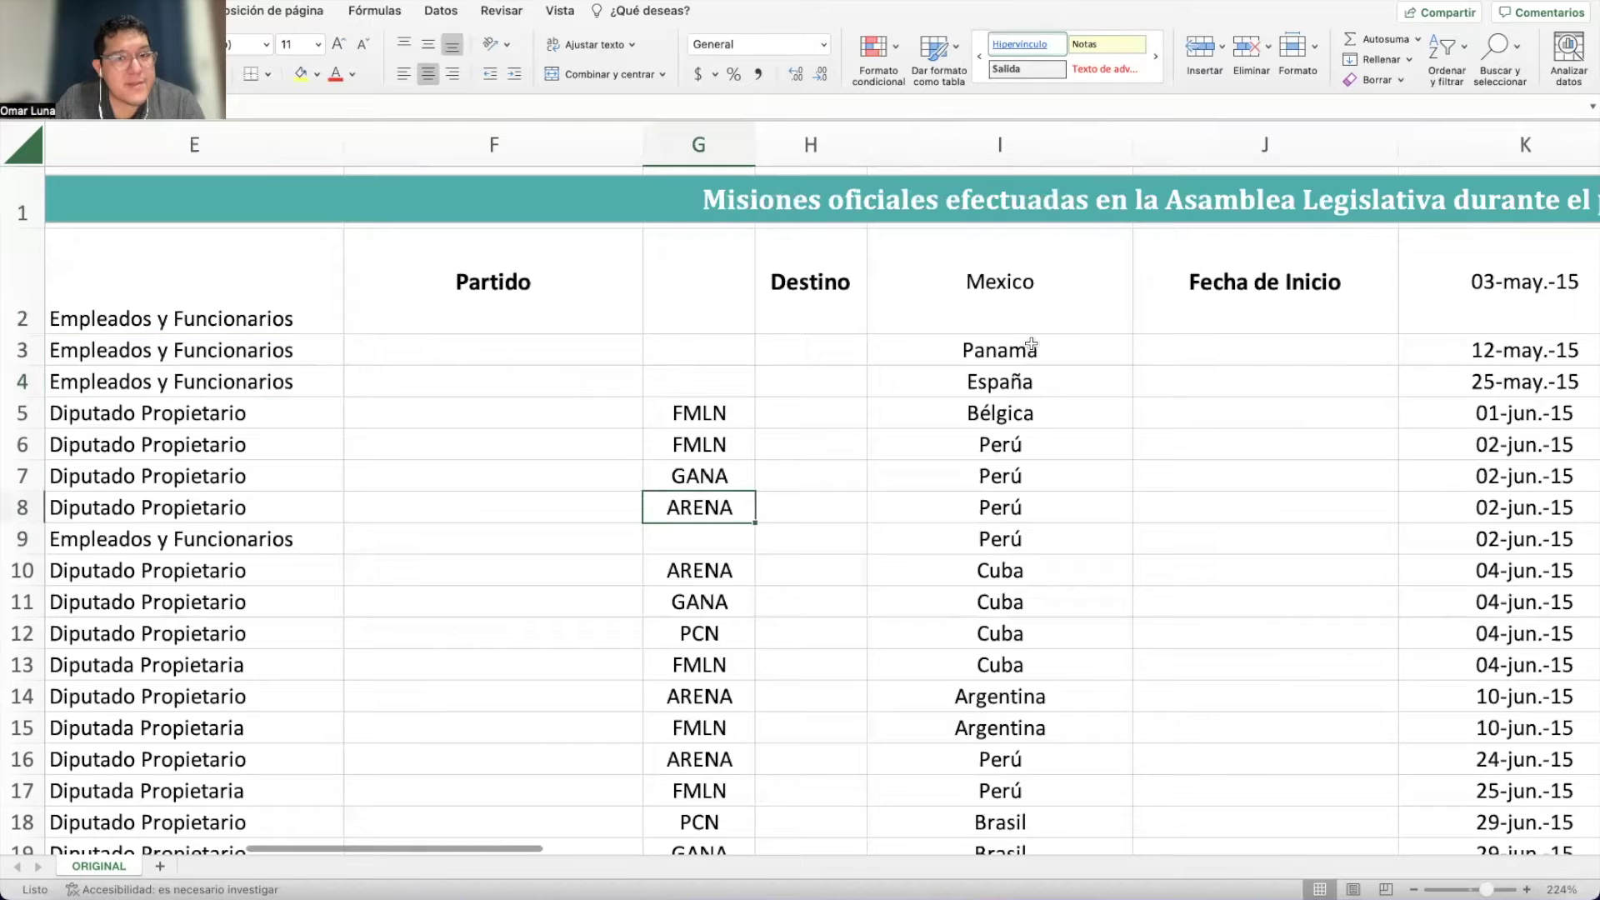
pyautogui.press('Up')
pyautogui.press('Up')
pyautogui.press('Up')
pyautogui.press('Up')
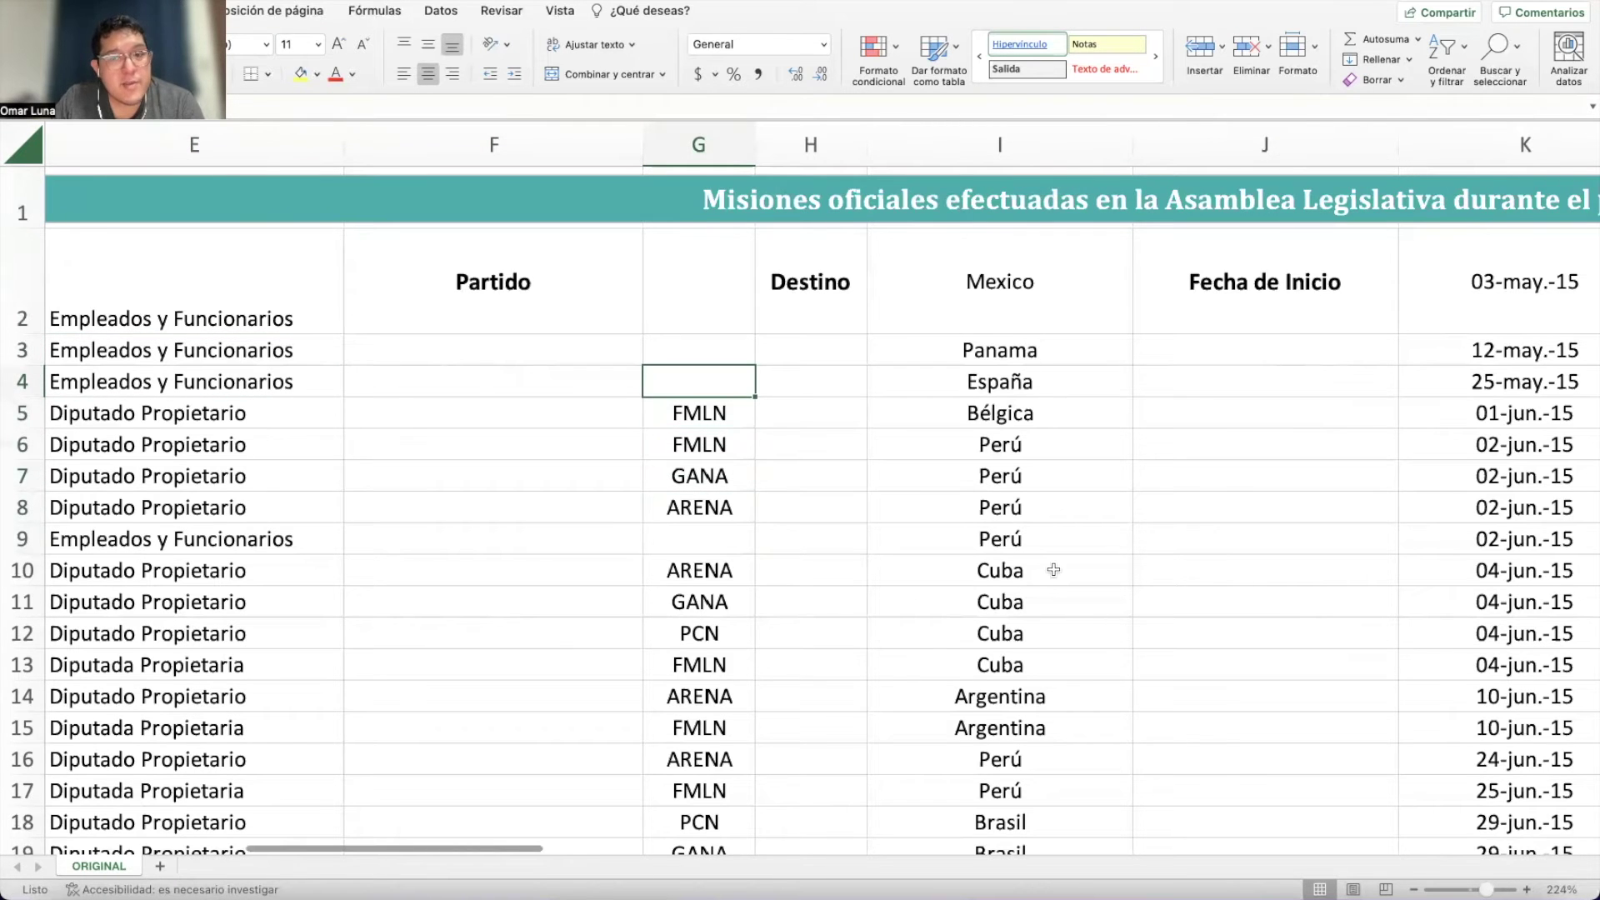
# Review the destination countries in column I down past row 160 of the sheet.
pyautogui.scroll(-10, 1053, 570)
pyautogui.scroll(-6, 1054, 570)
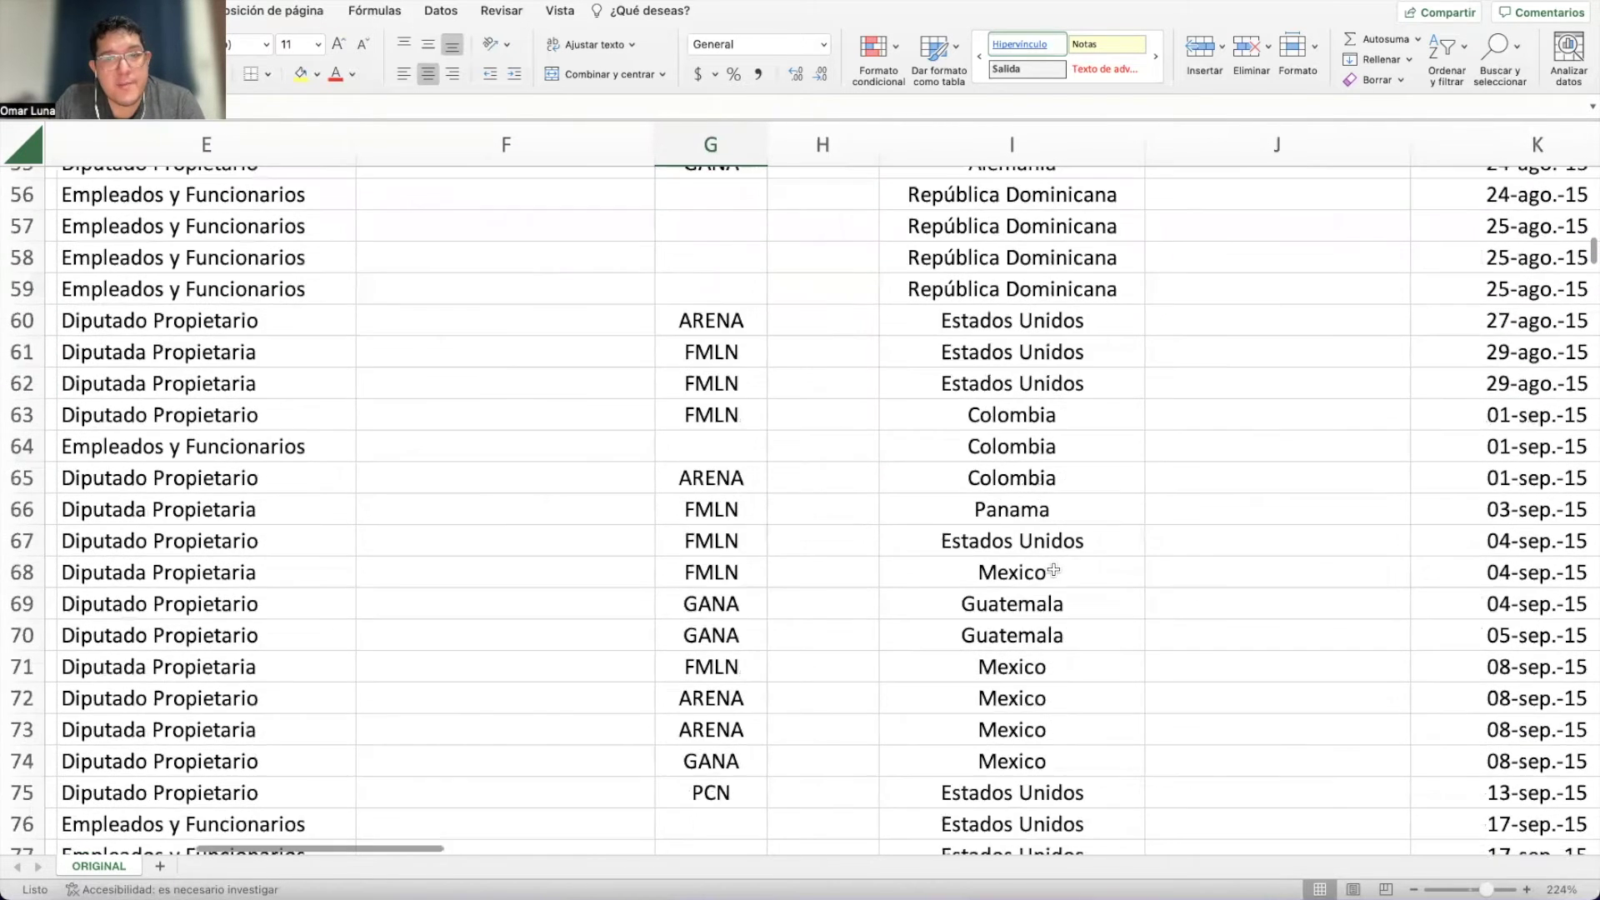
pyautogui.click(1050, 530)
pyautogui.scroll(-1, 1050, 530)
pyautogui.scroll(-5, 1050, 530)
pyautogui.click(1050, 530)
pyautogui.scroll(-6, 1050, 530)
pyautogui.click(1050, 530)
pyautogui.scroll(-7, 1050, 530)
pyautogui.scroll(-4, 1050, 530)
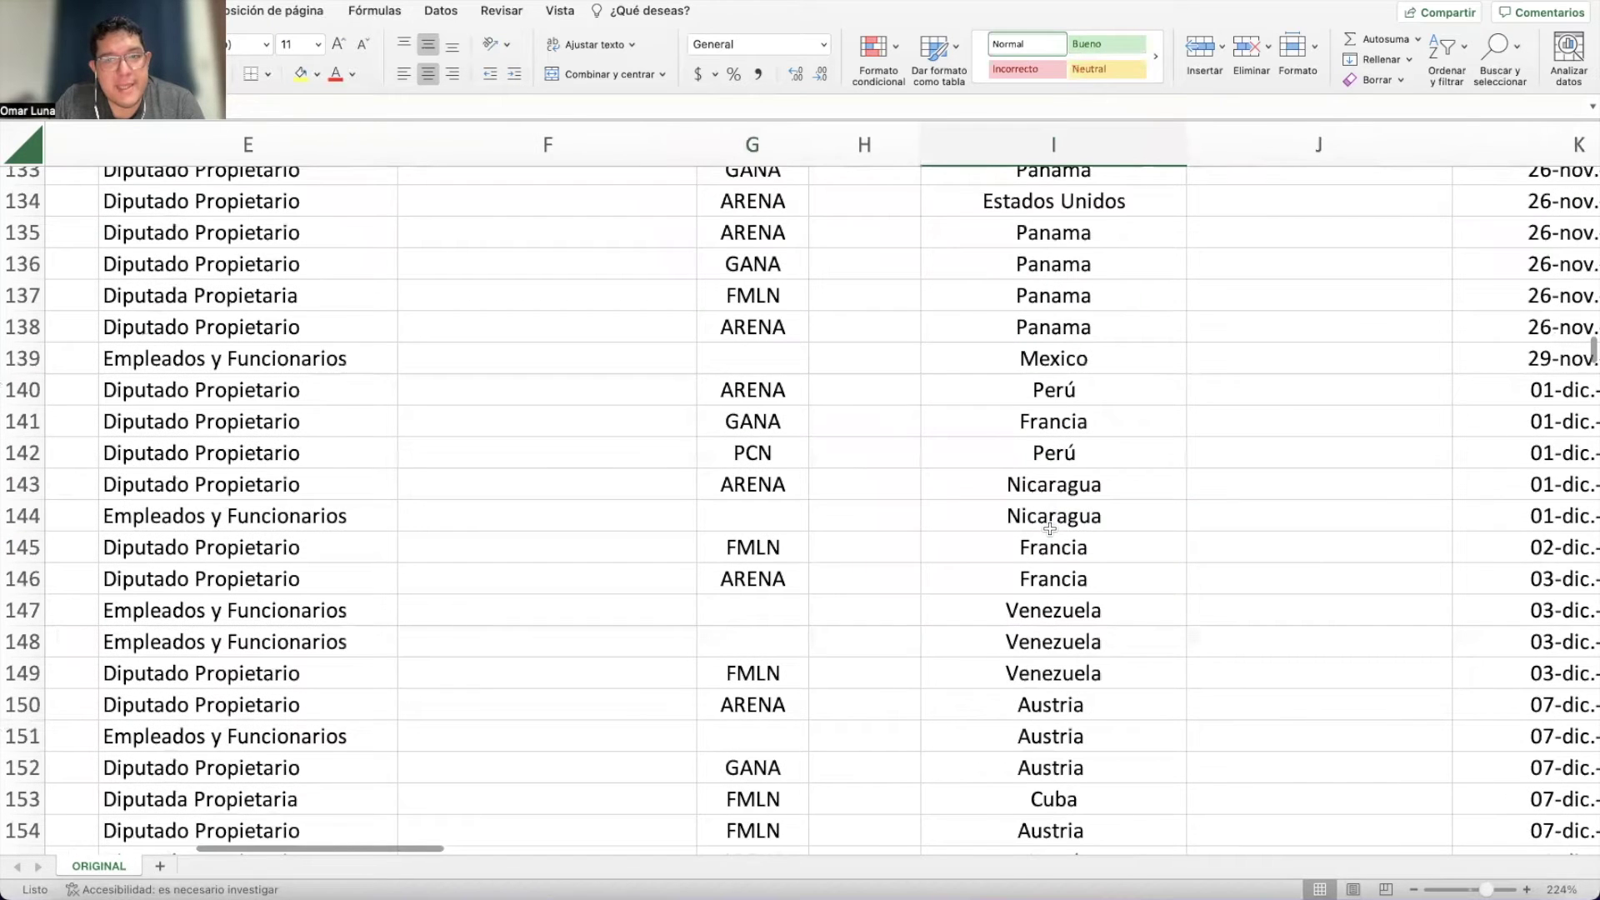
pyautogui.scroll(2, 1050, 530)
pyautogui.scroll(-6, 1103, 448)
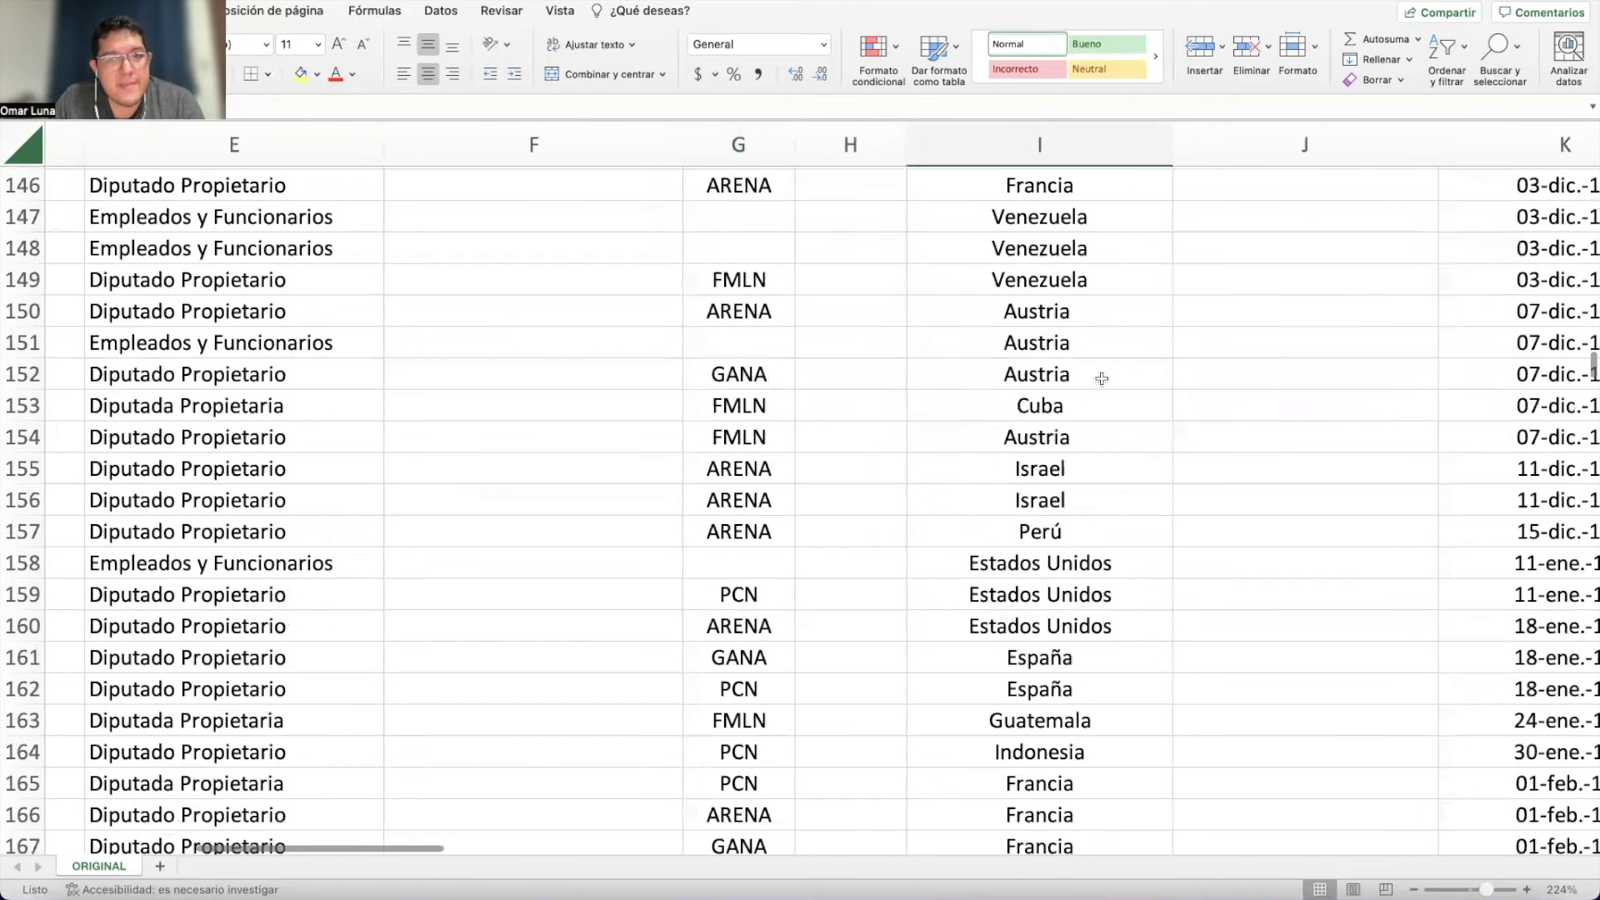
pyautogui.scroll(20, 1089, 476)
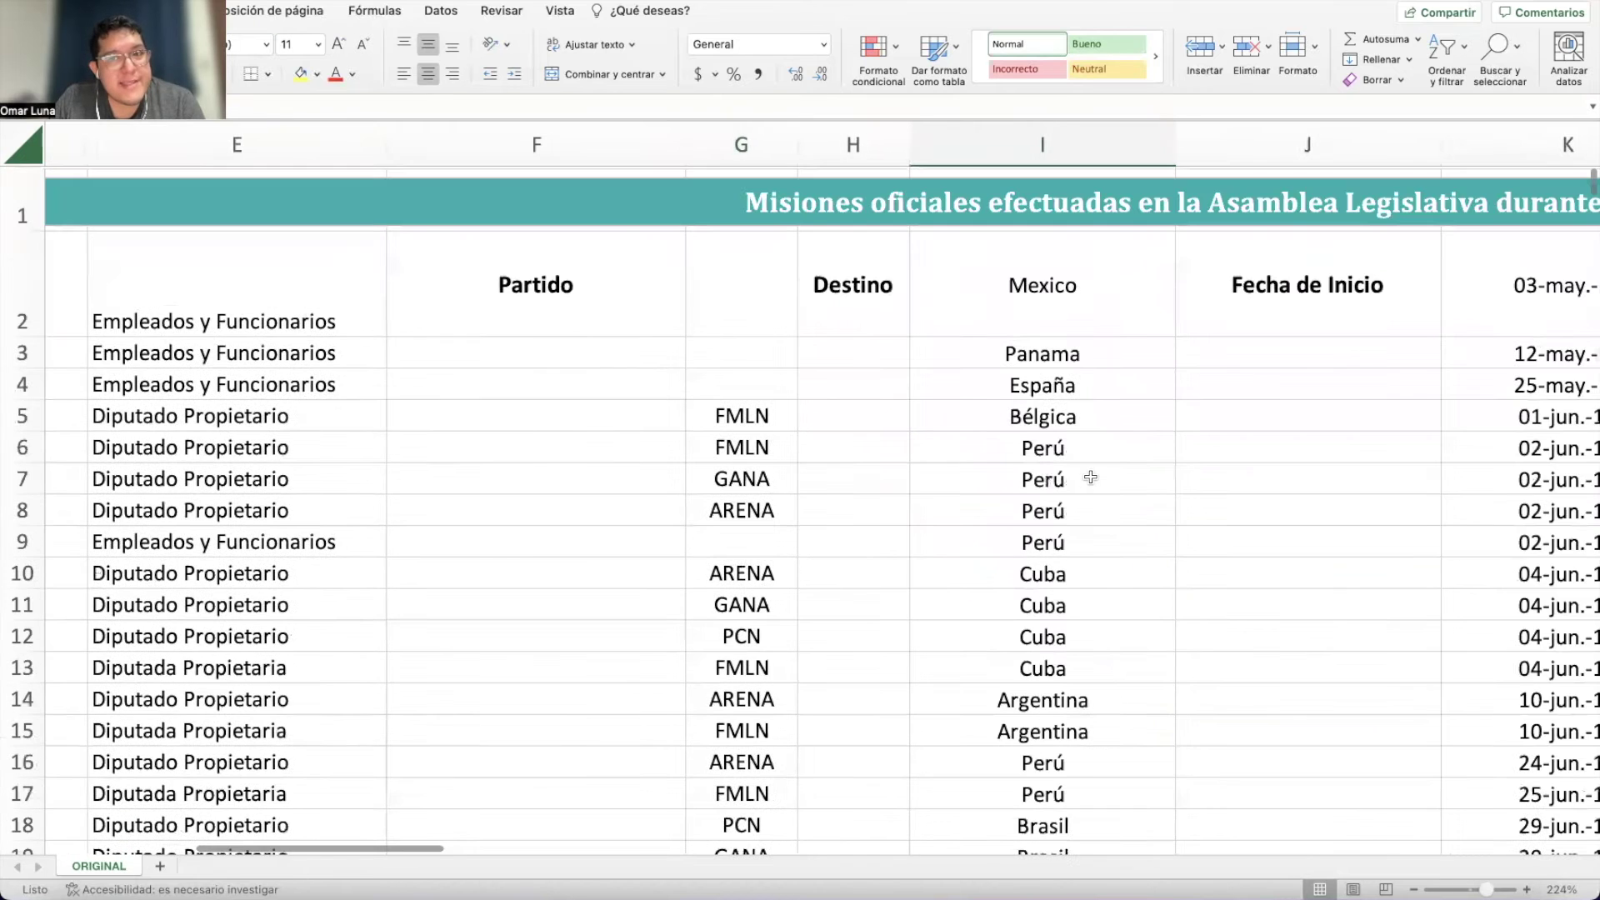
# Inspect the first destination cells in column I and the start dates in column K, including the August 2015 rows.
pyautogui.click(1044, 305)
pyautogui.hscroll(8, 1092, 471)
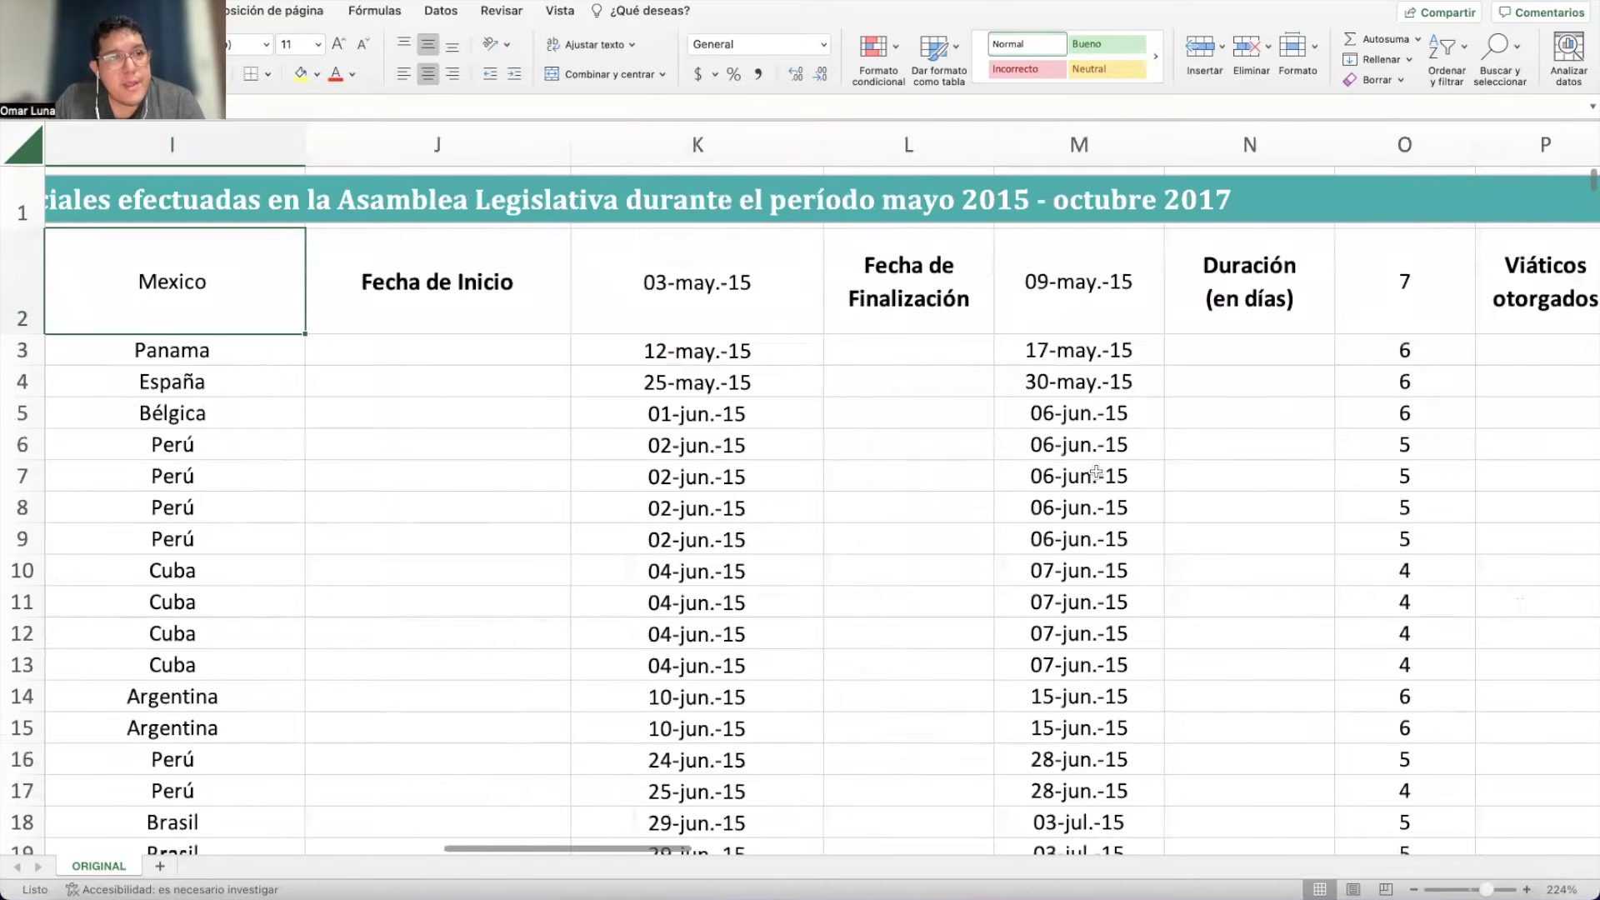
pyautogui.hscroll(-5, 411, 522)
pyautogui.click(550, 349)
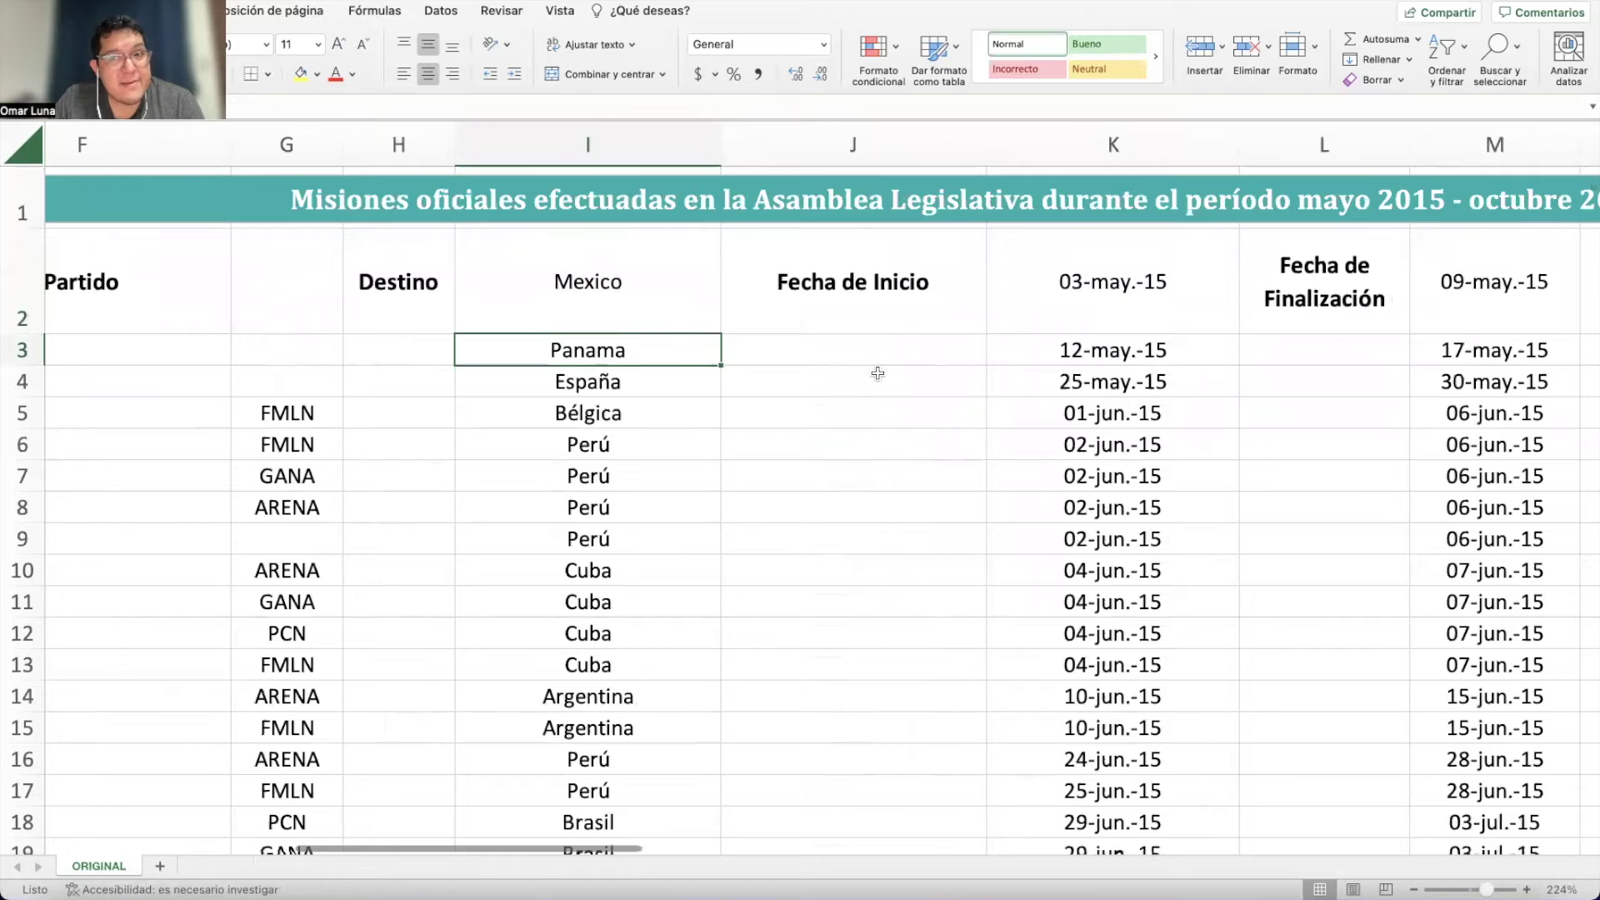
pyautogui.hscroll(5, 878, 373)
pyautogui.click(568, 300)
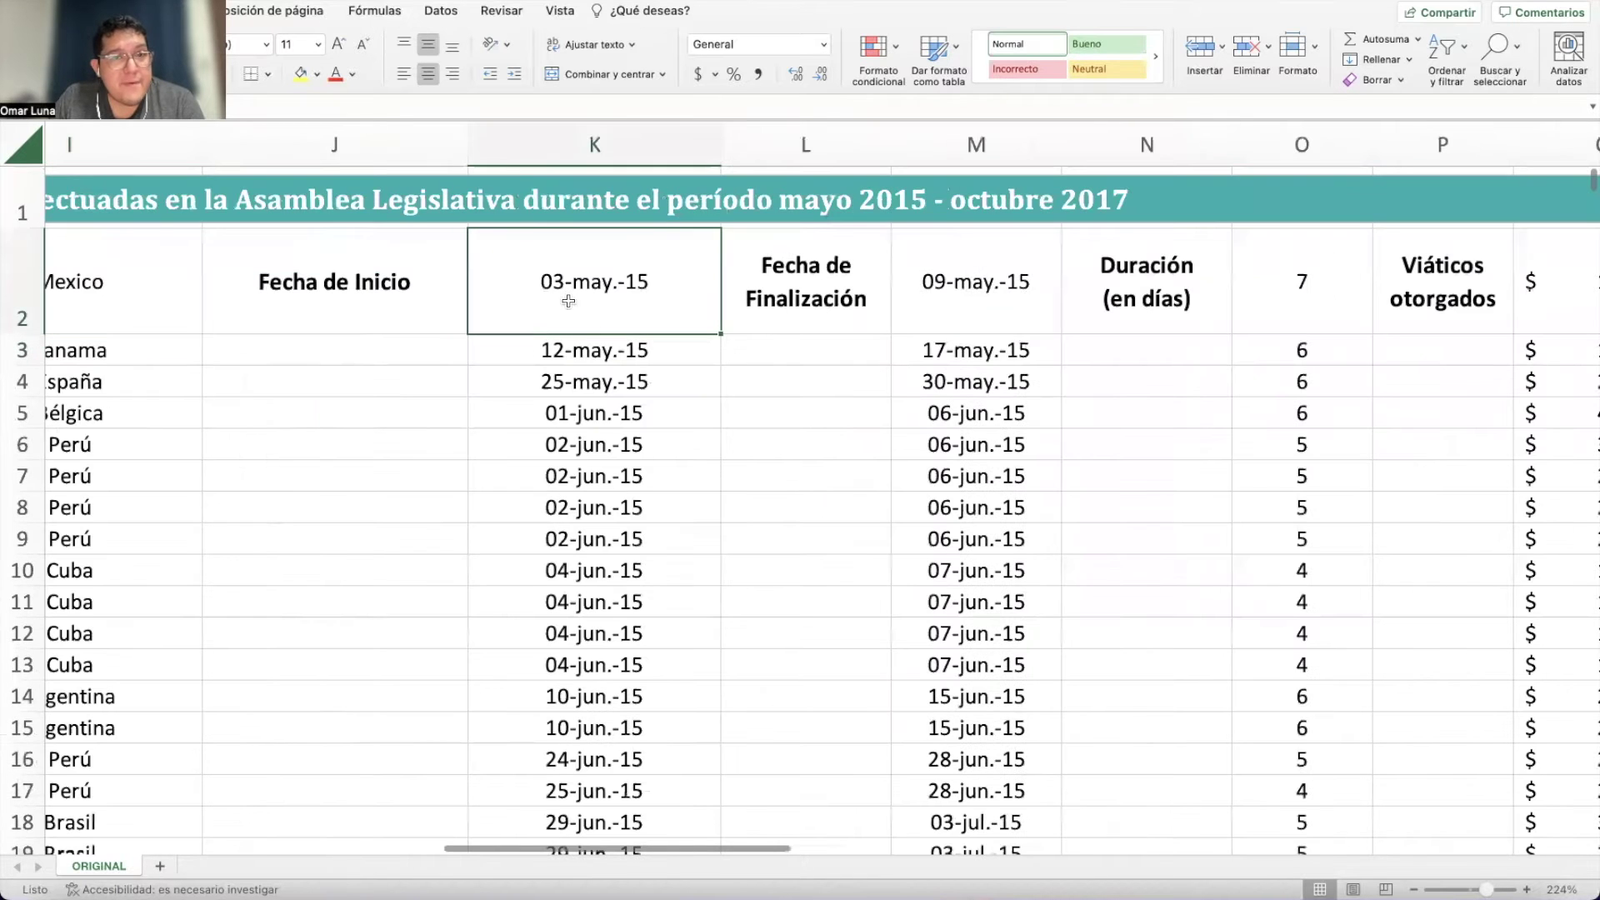
pyautogui.click(601, 356)
pyautogui.click(609, 479)
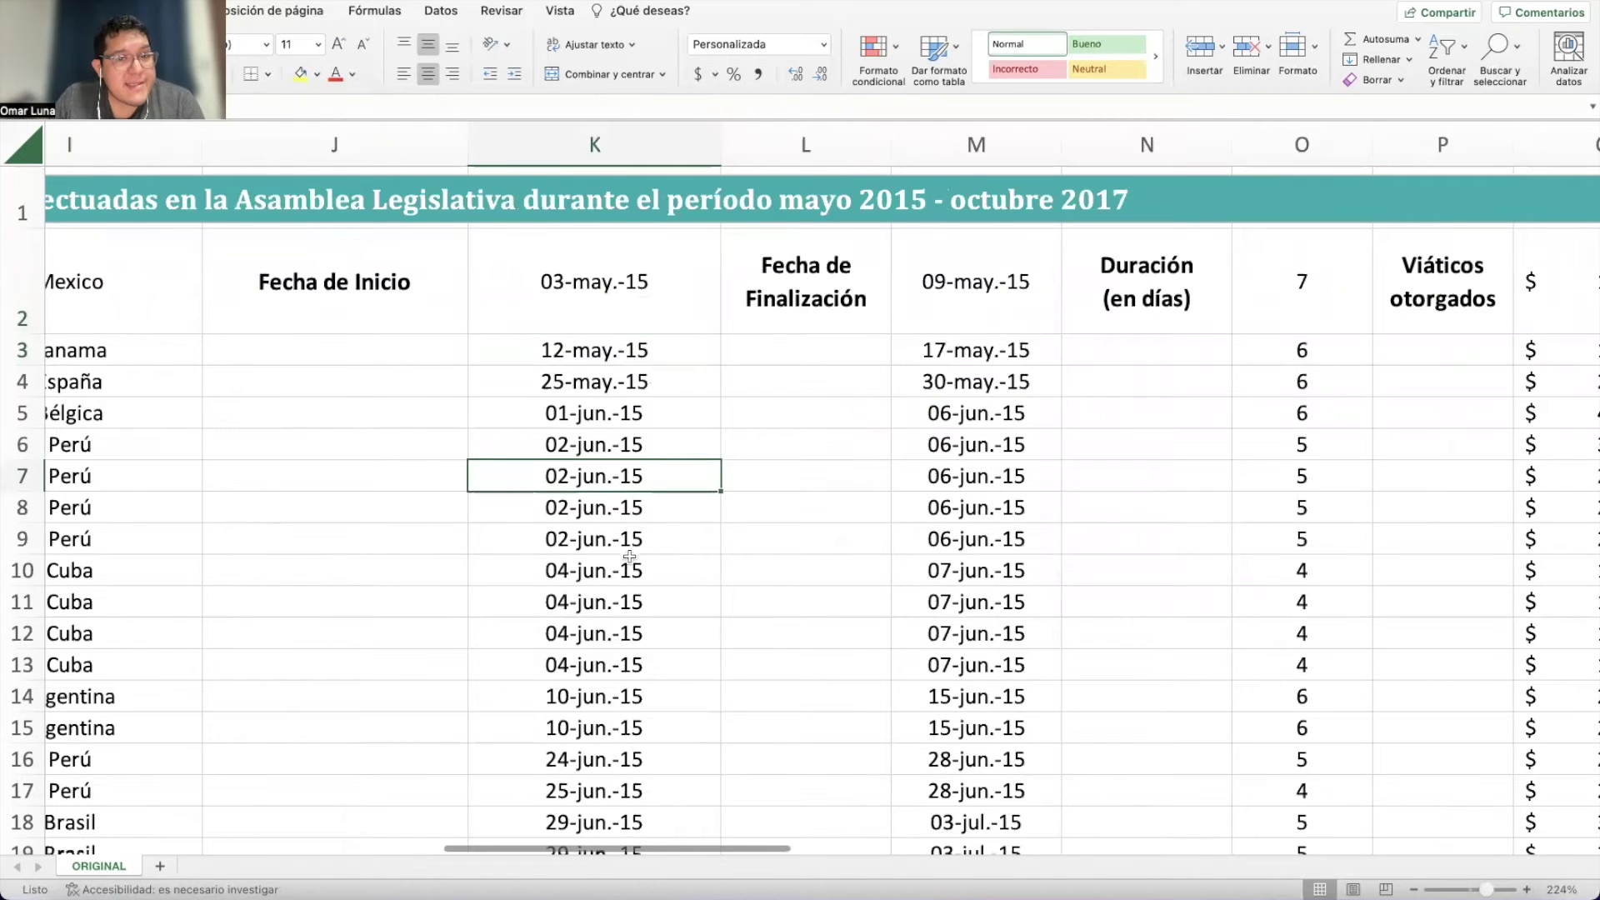
pyautogui.click(647, 688)
pyautogui.scroll(-10, 648, 679)
pyautogui.click(649, 679)
pyautogui.scroll(-15, 648, 679)
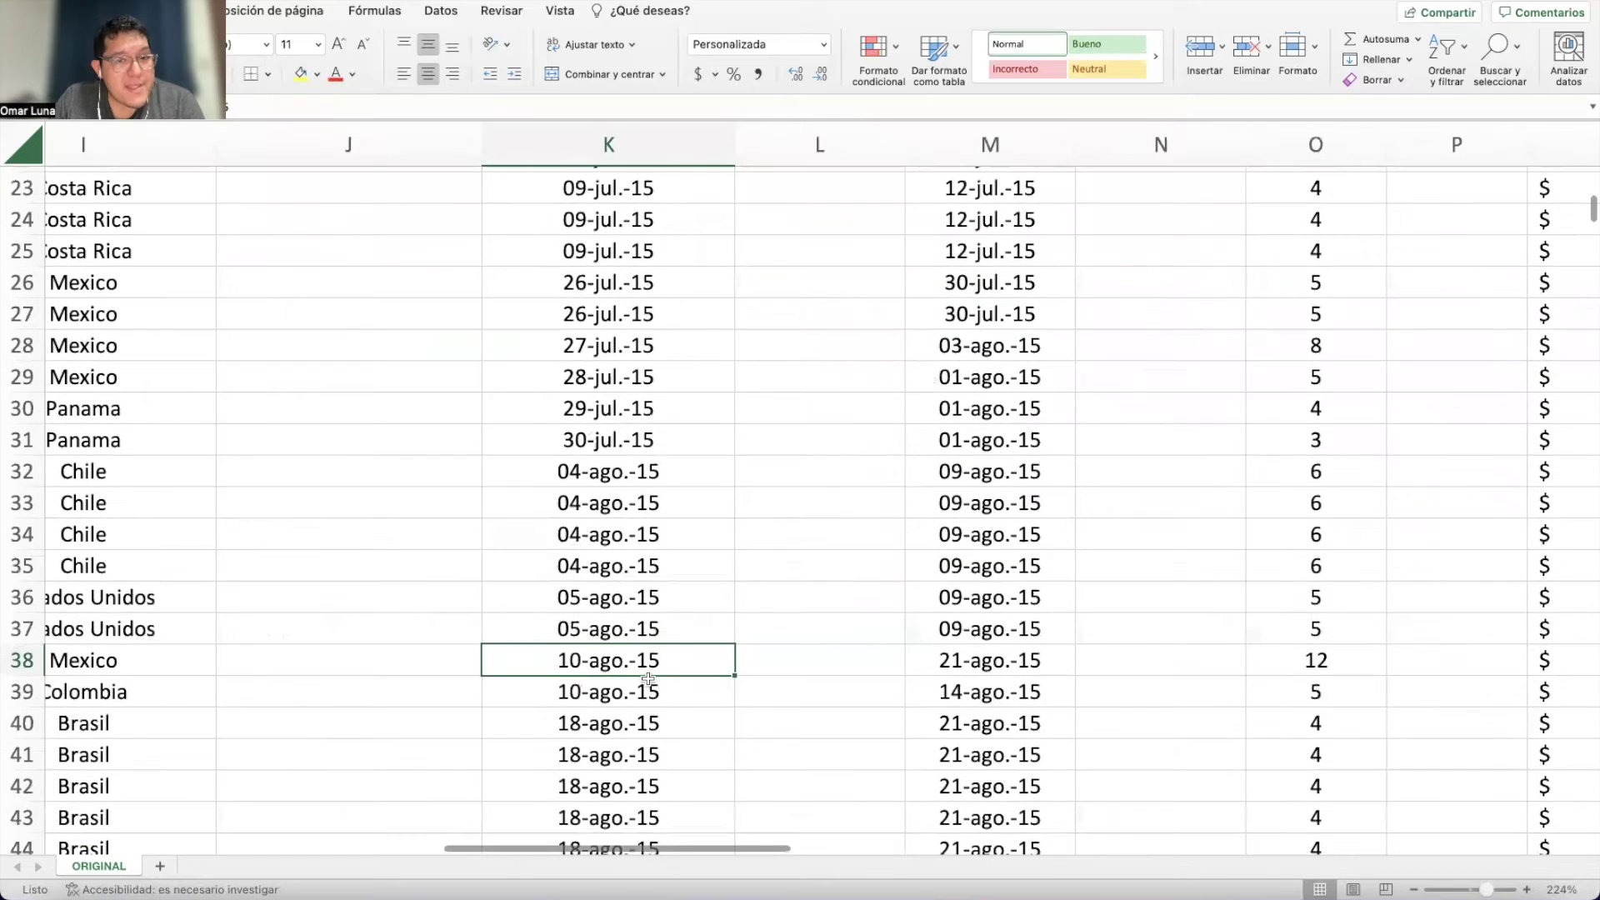
pyautogui.scroll(20, 648, 679)
pyautogui.click(657, 281)
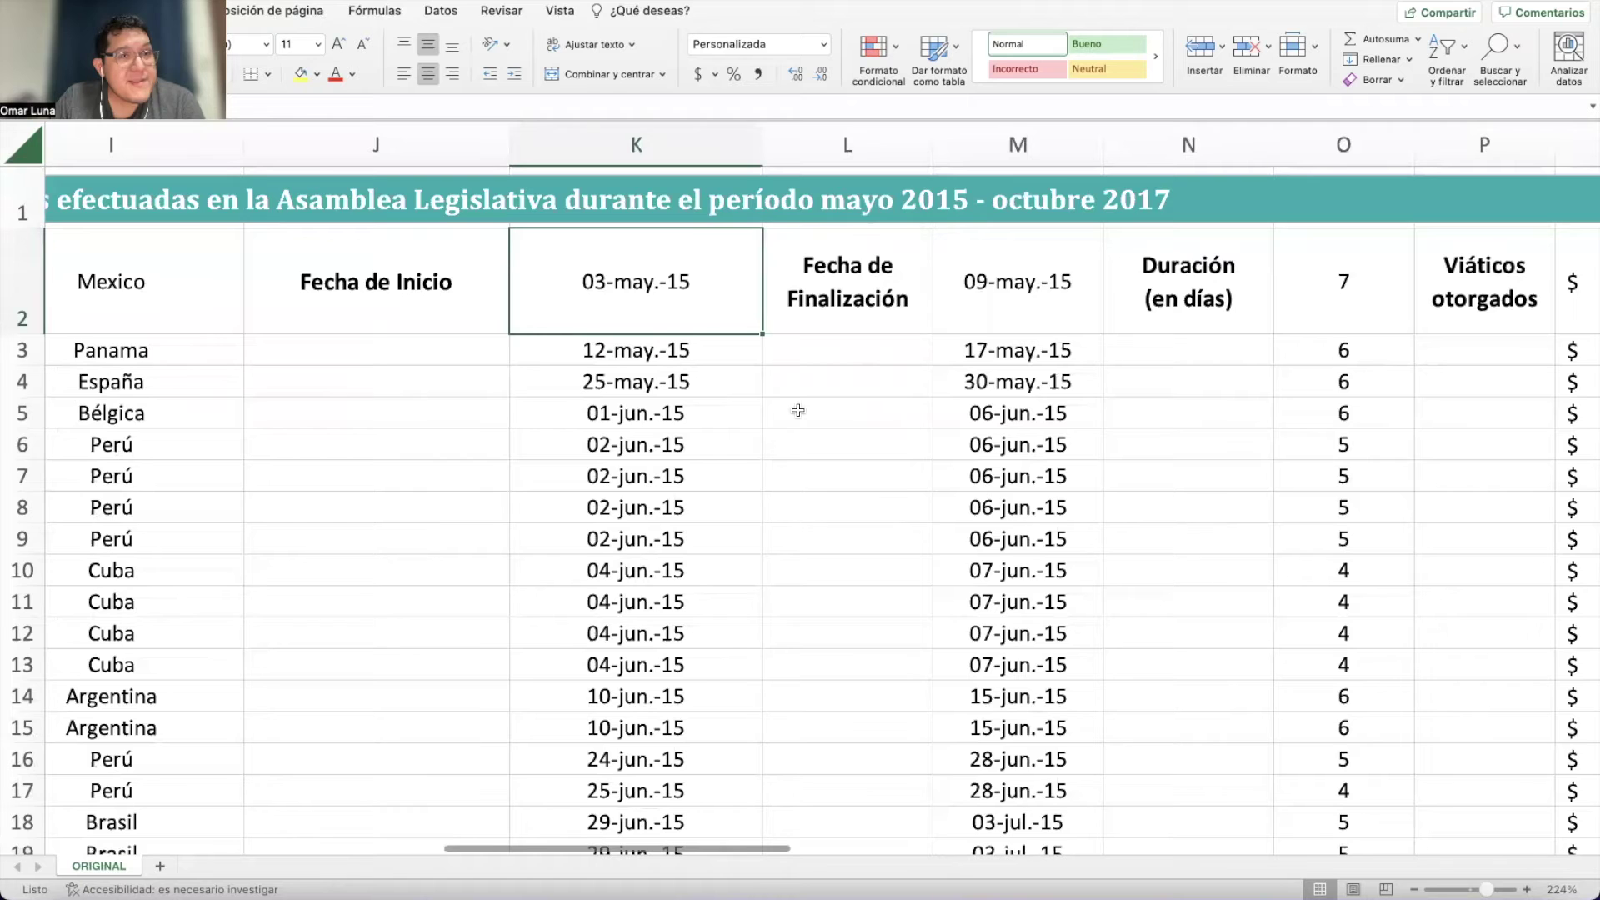
# Review the duration, travel allowance, airfare and total expense columns, checking the airfare amounts in column S further down the sheet.
pyautogui.hscroll(5, 798, 410)
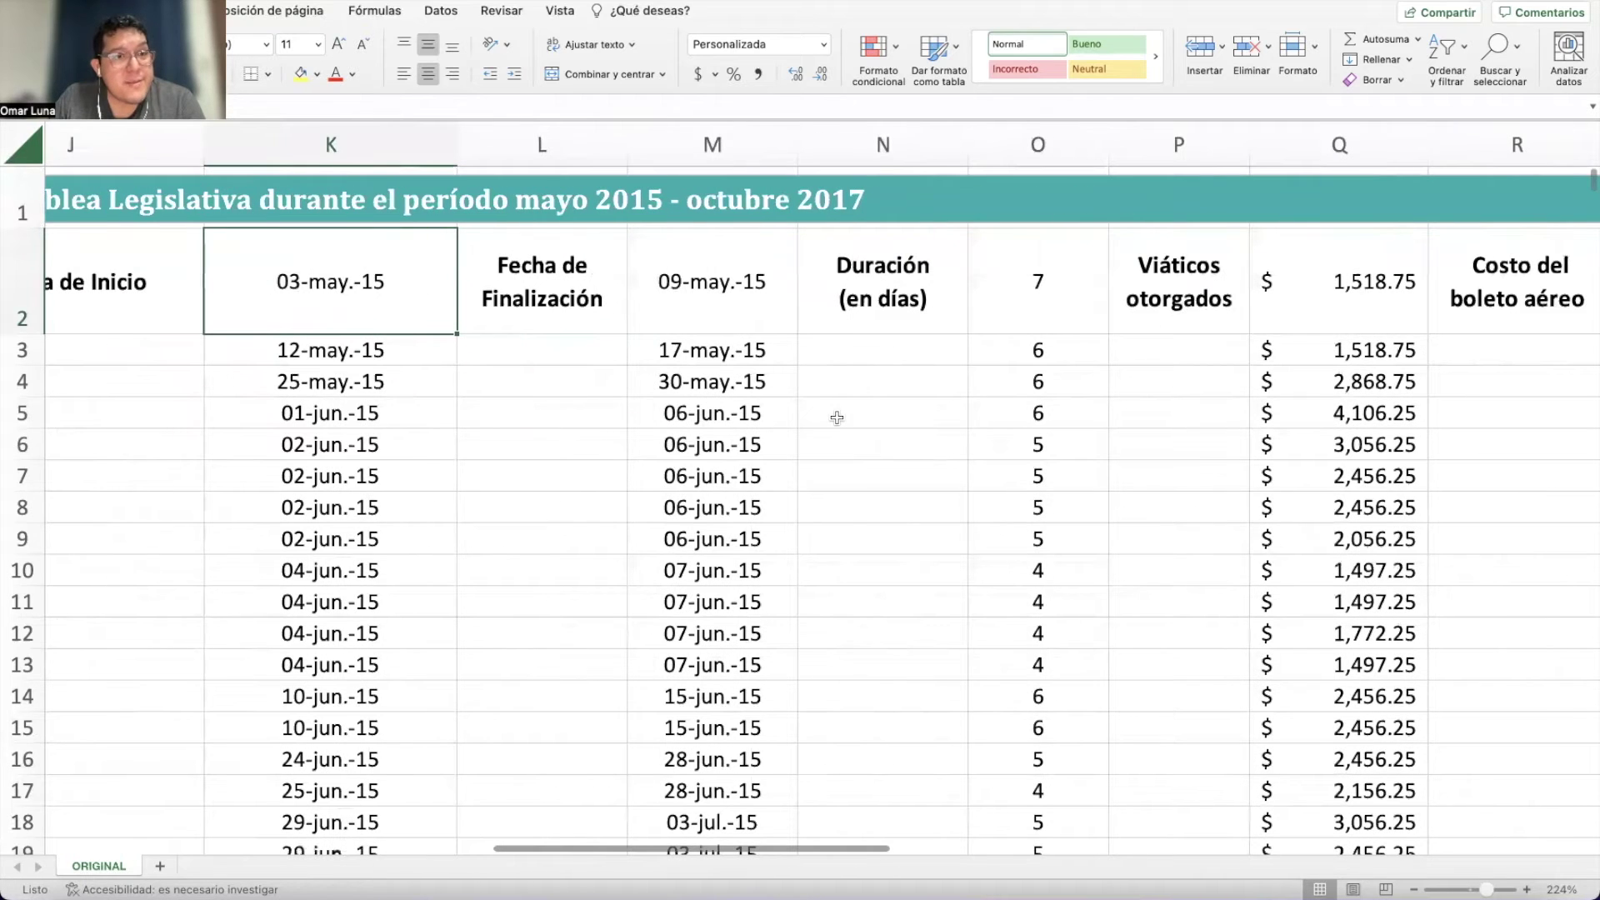
pyautogui.hscroll(8, 837, 417)
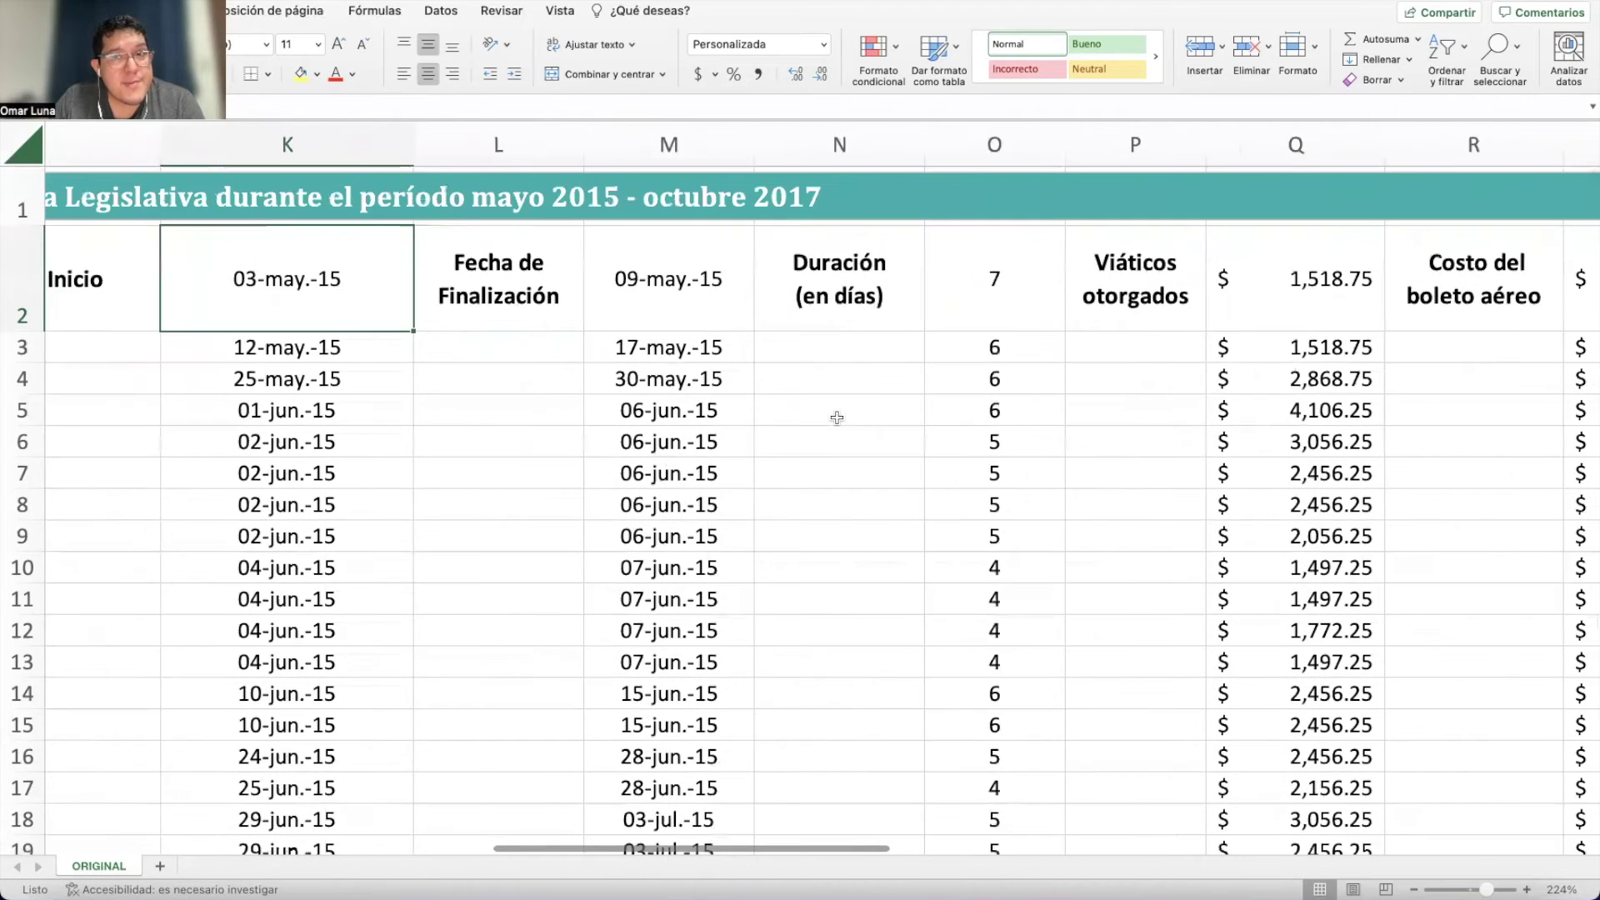
pyautogui.hscroll(3, 836, 417)
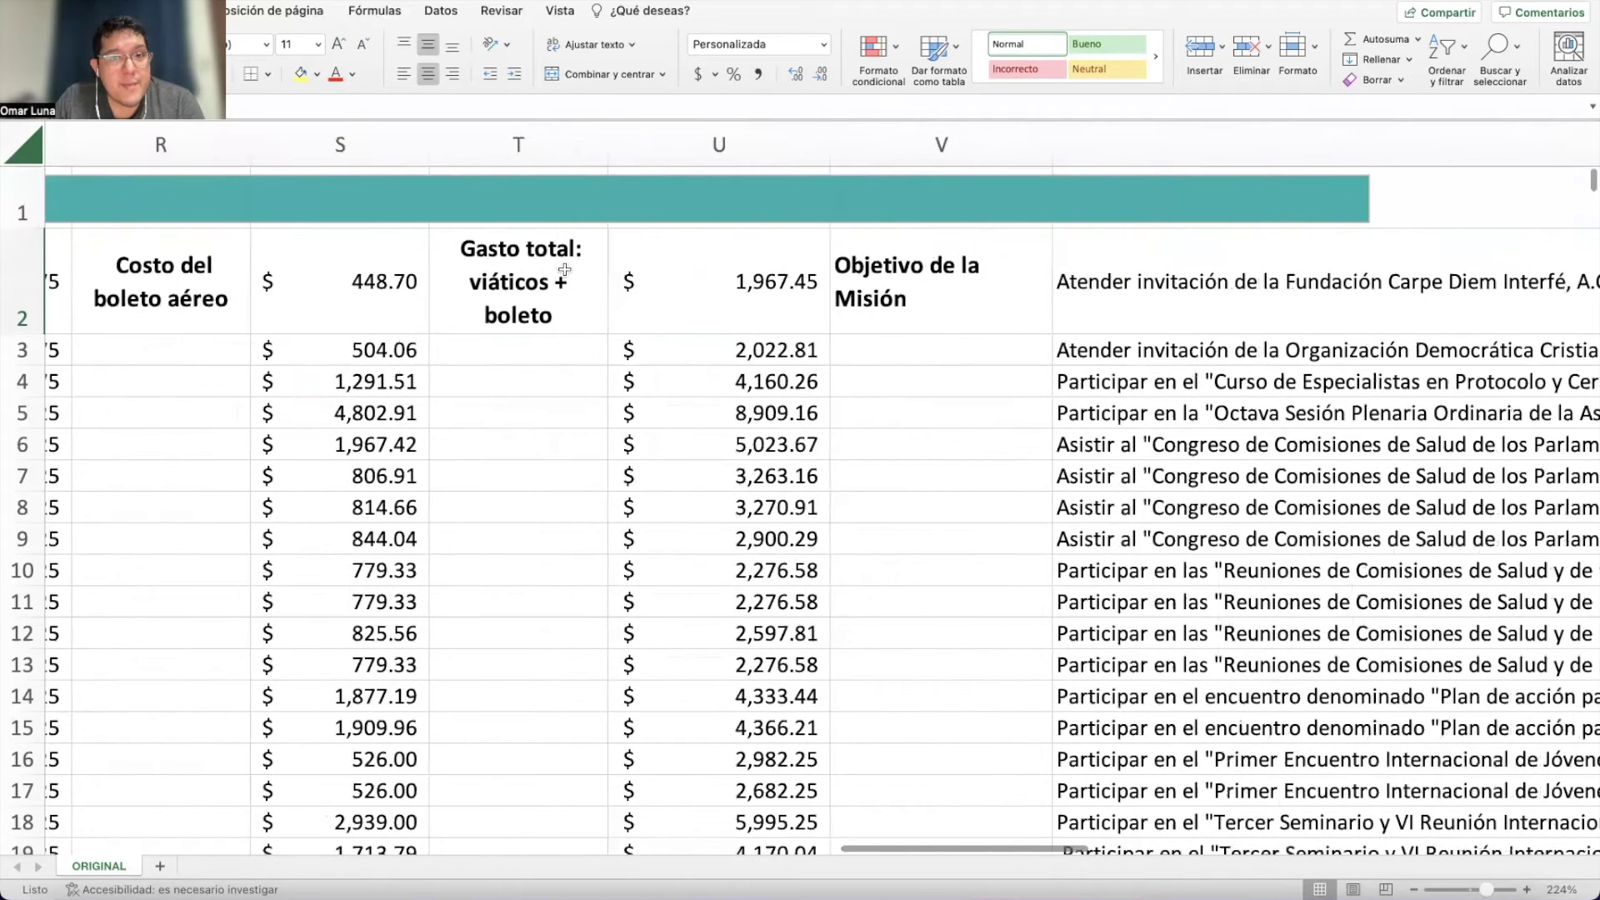
pyautogui.hscroll(-4, 564, 270)
pyautogui.click(635, 310)
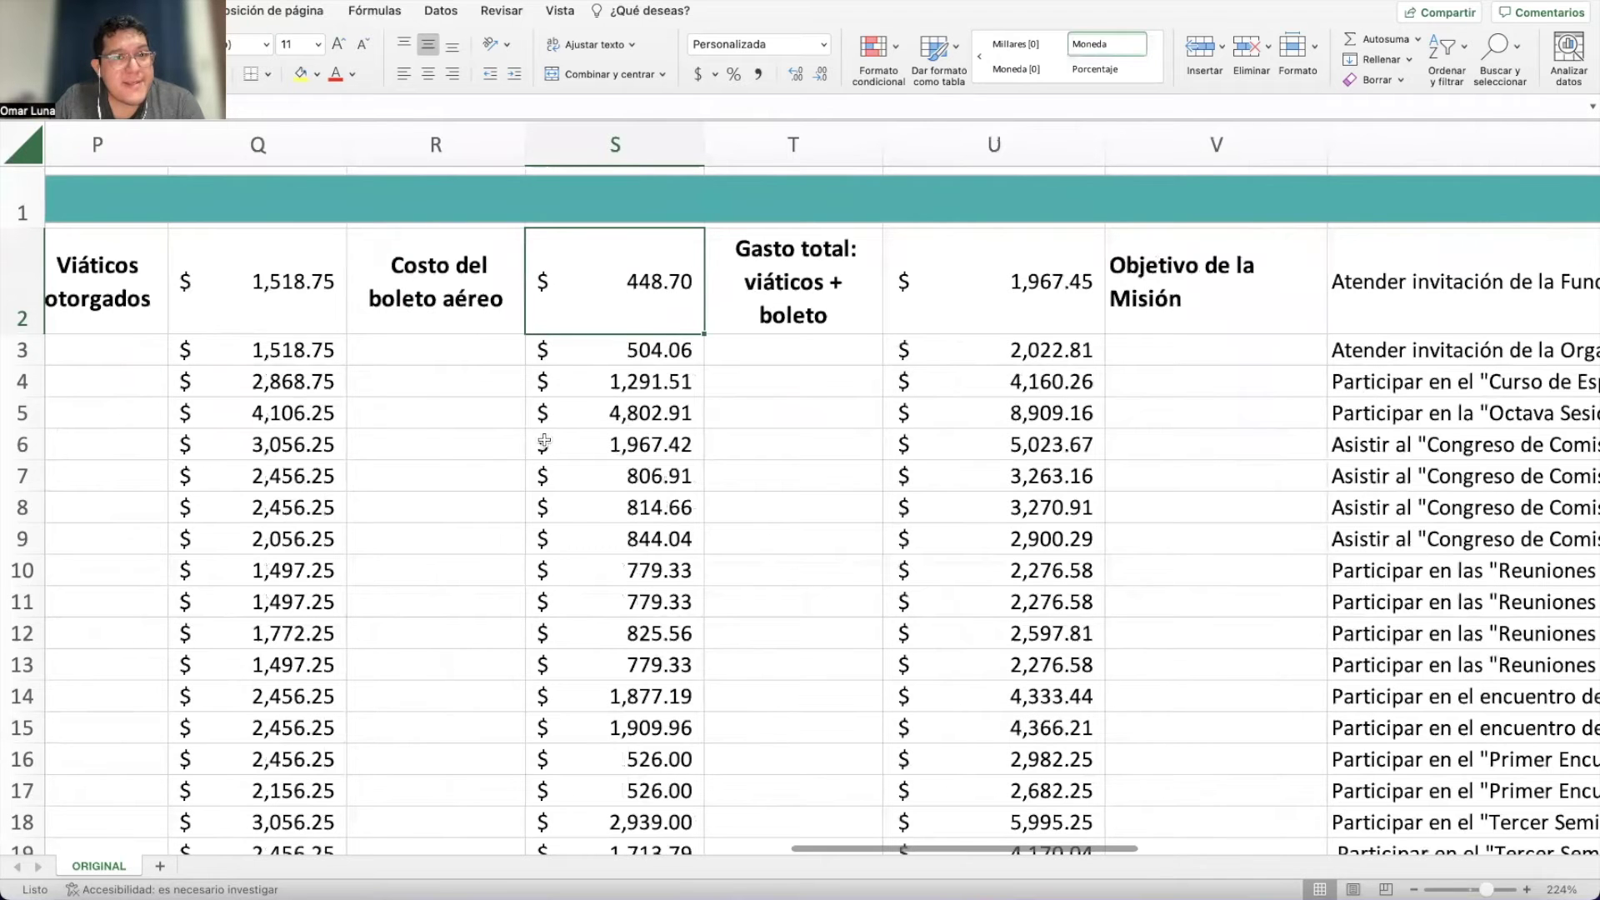
pyautogui.click(553, 539)
pyautogui.scroll(-8, 552, 538)
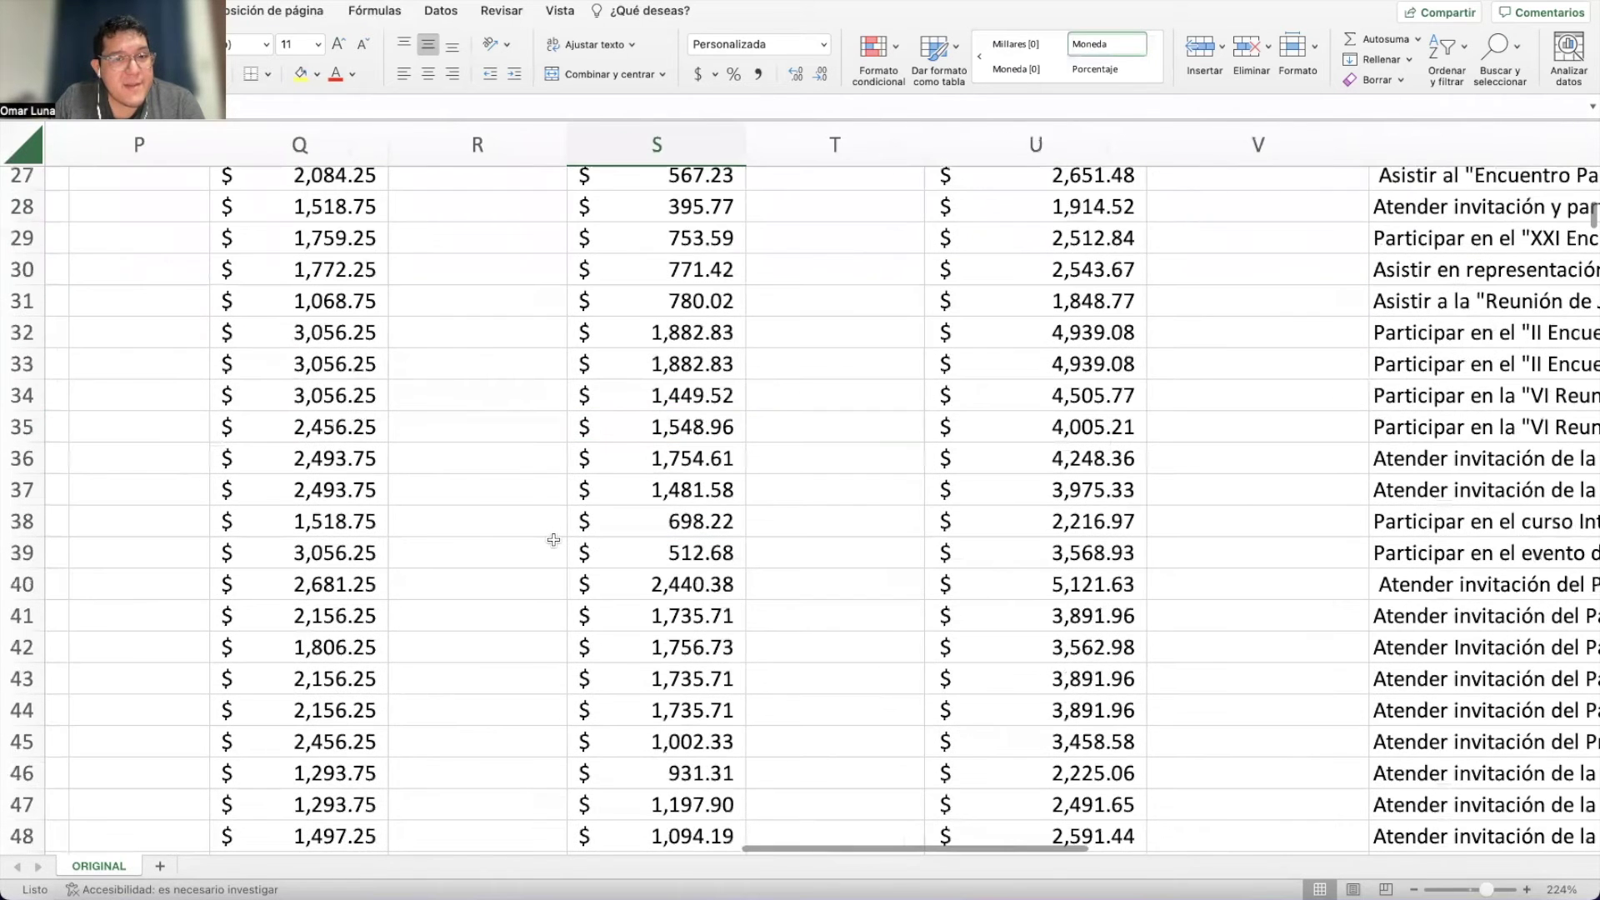
pyautogui.scroll(-12, 1050, 655)
pyautogui.hscroll(-3, 1050, 655)
pyautogui.scroll(20, 1048, 653)
pyautogui.hscroll(-5, 1049, 654)
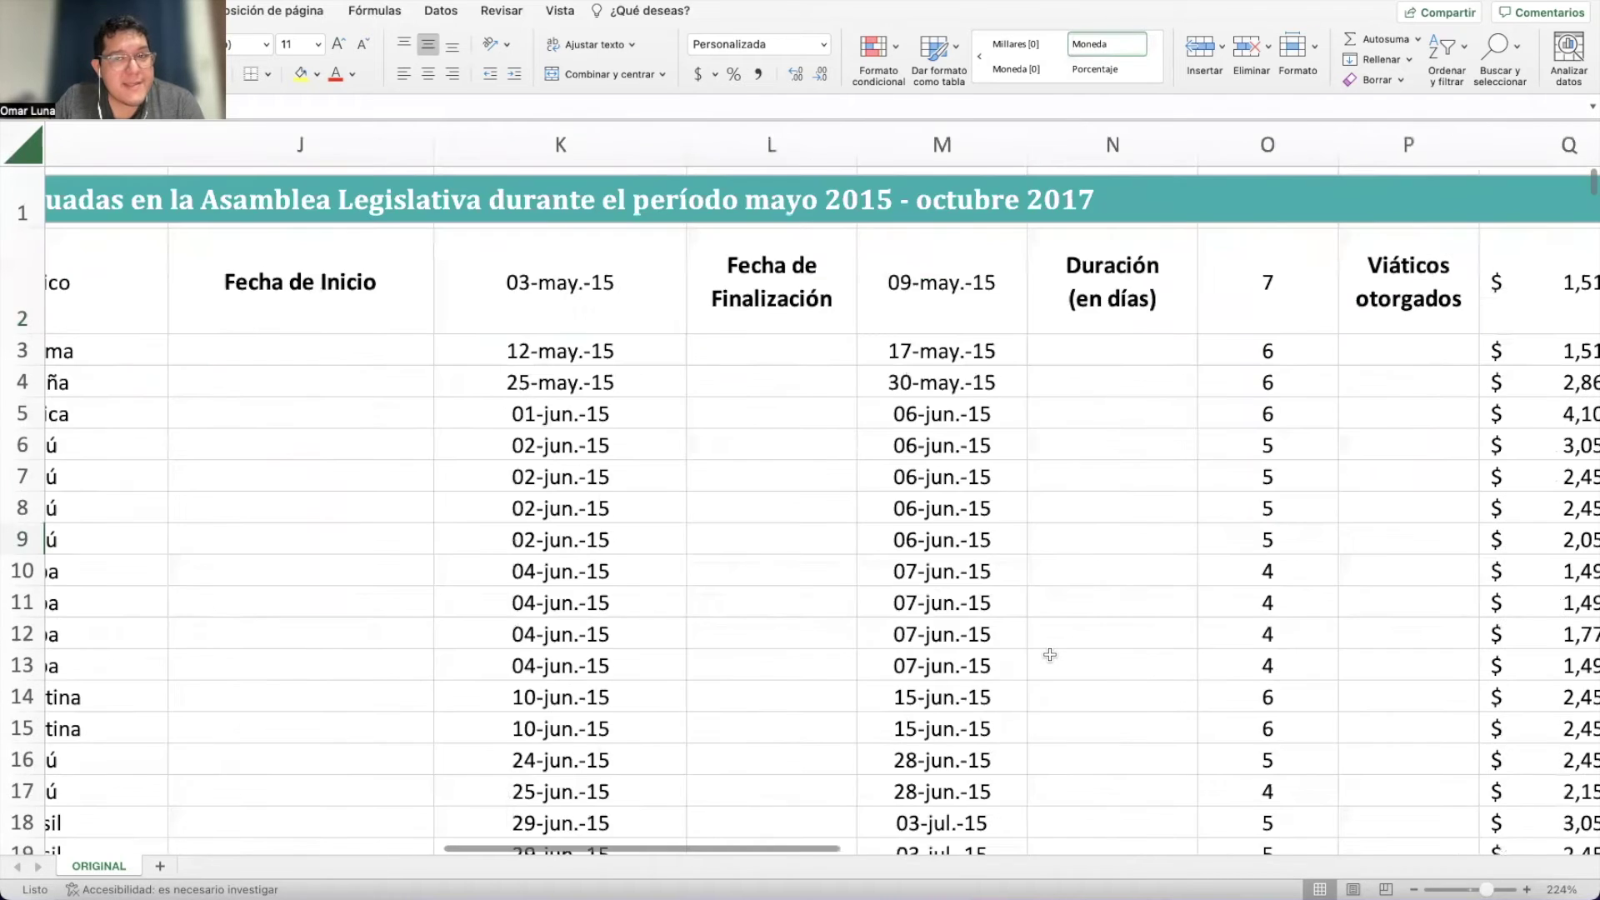
# Inspect the first travel allowance in Q2 and the names in column C, including cells C5:C14 and C2.
pyautogui.hscroll(3, 1073, 617)
pyautogui.click(880, 291)
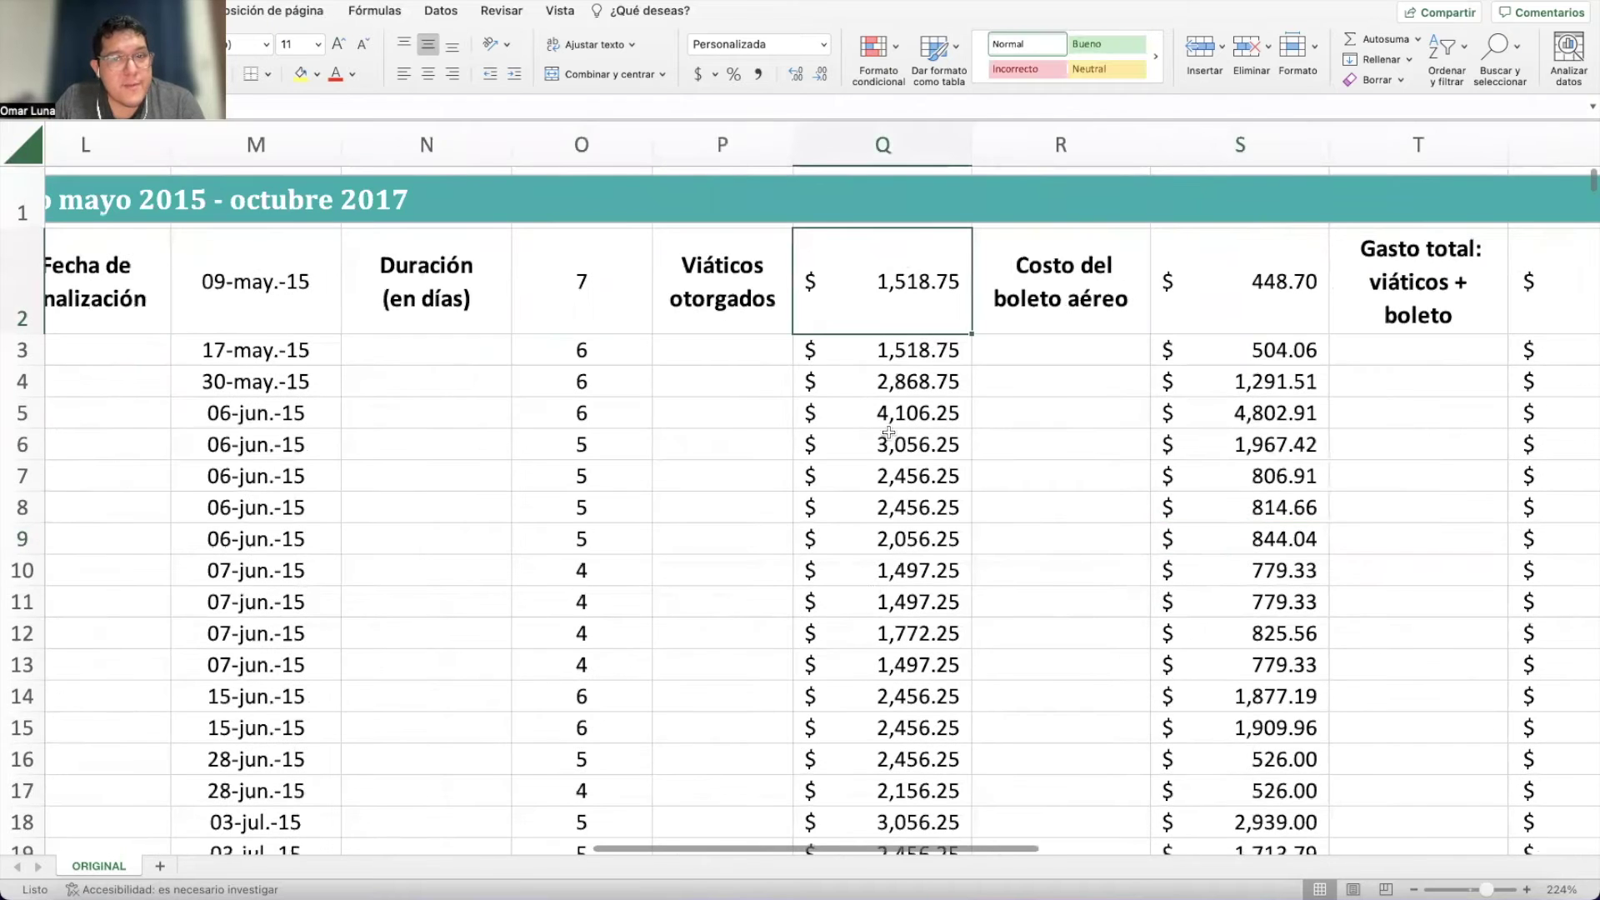
pyautogui.hscroll(-10, 896, 484)
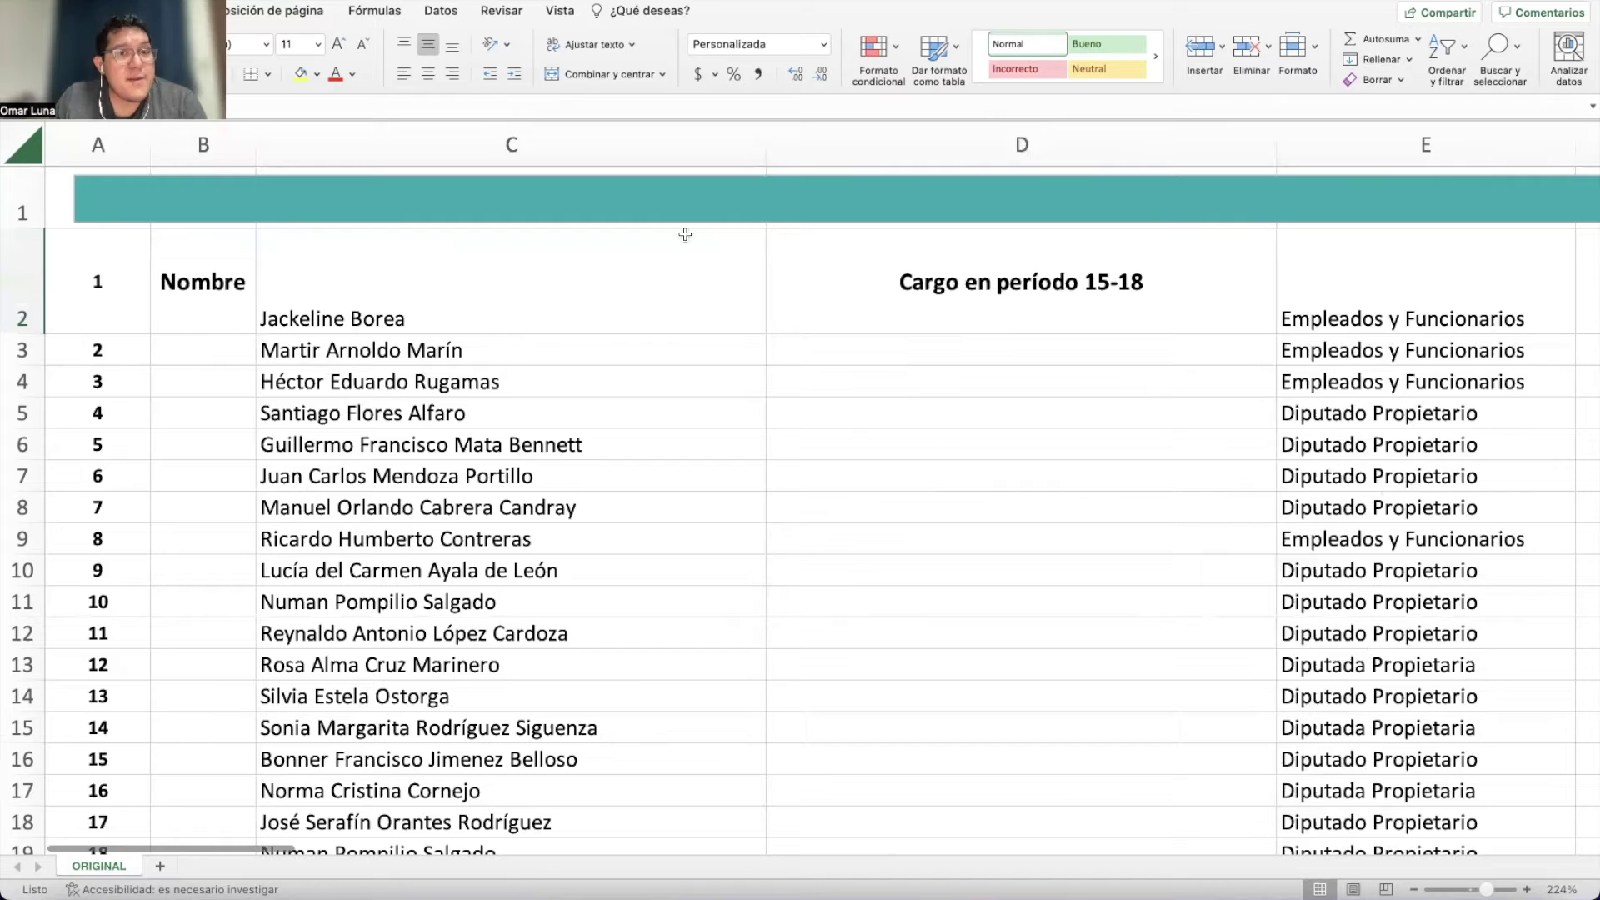
pyautogui.moveTo(323, 410); pyautogui.dragTo(352, 698)
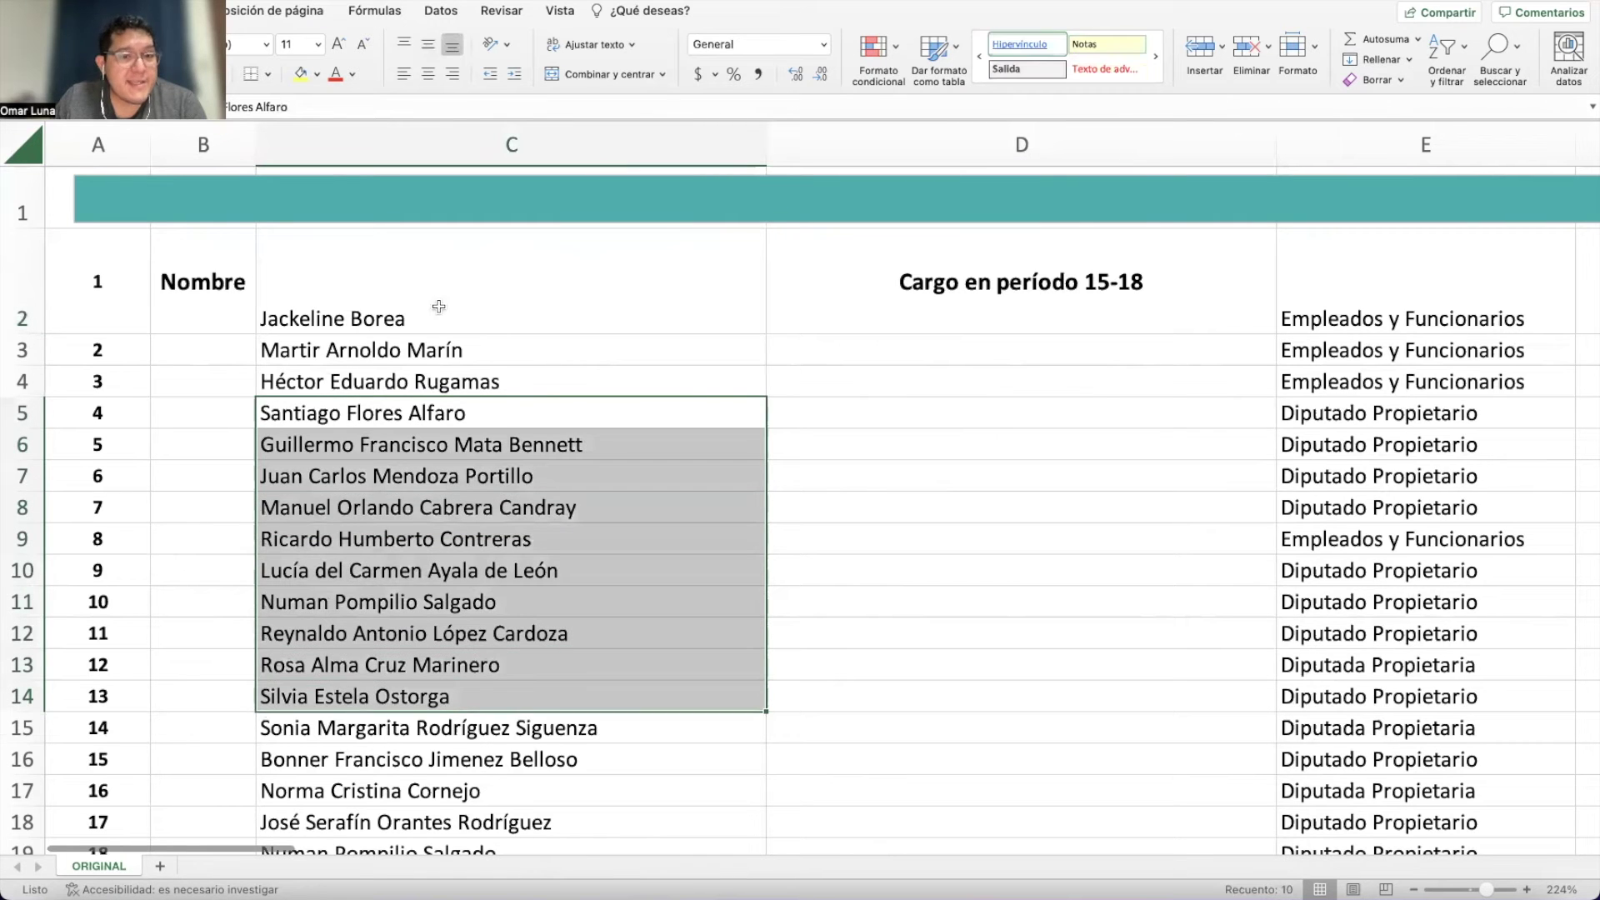
pyautogui.click(437, 308)
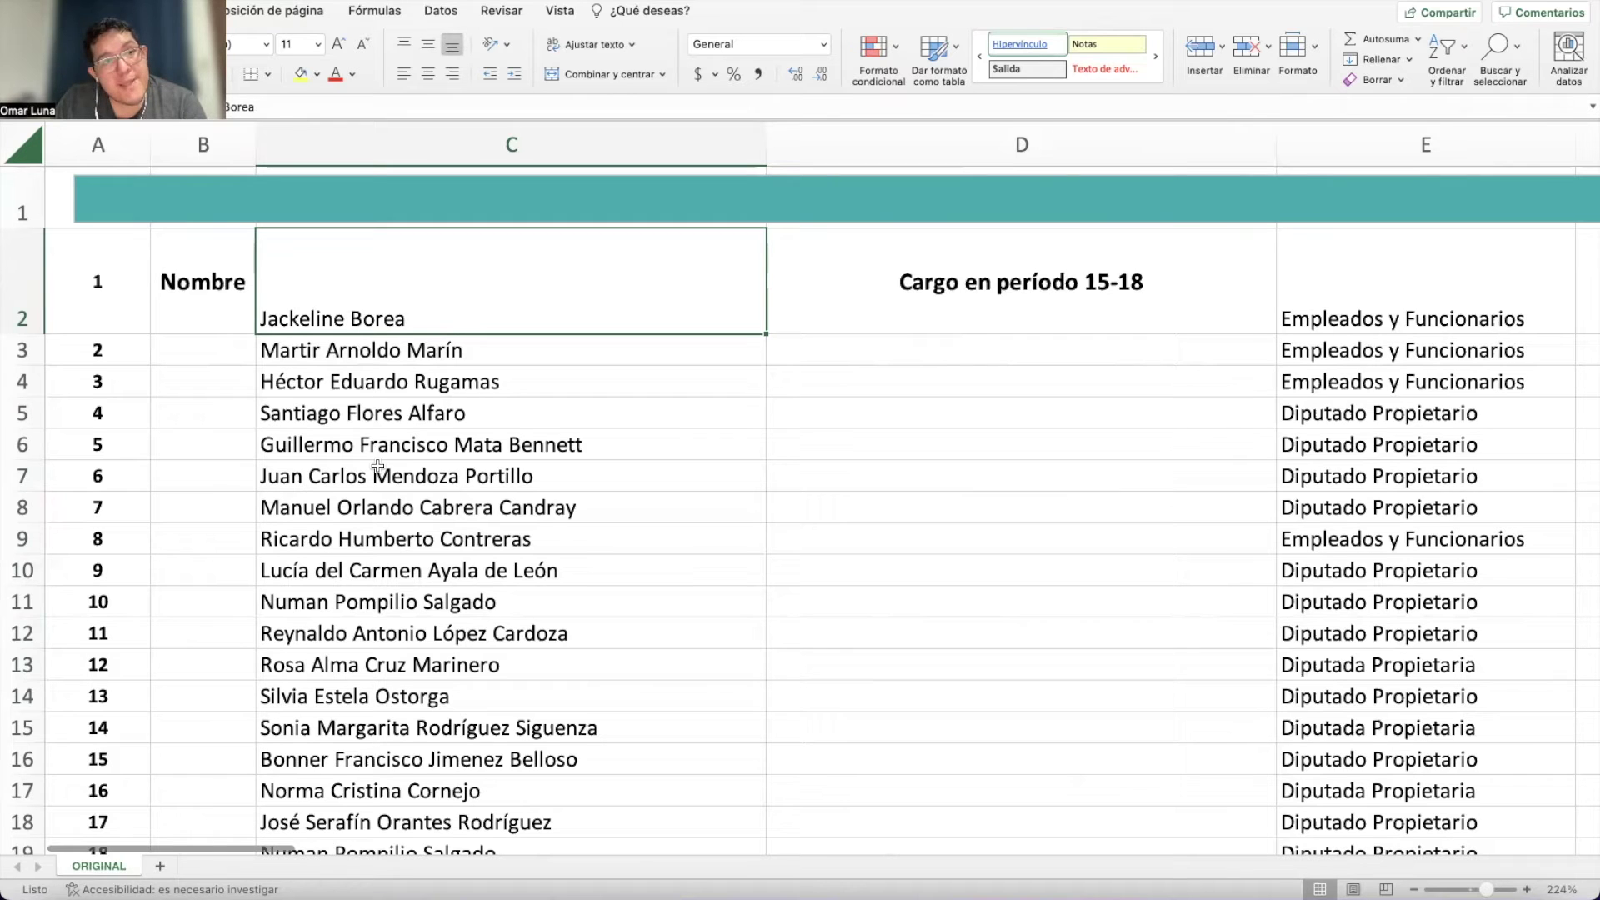
# Create a copy of the ORIGINAL sheet in the same workbook, placed after the last sheet.
pyautogui.rightClick(132, 869)
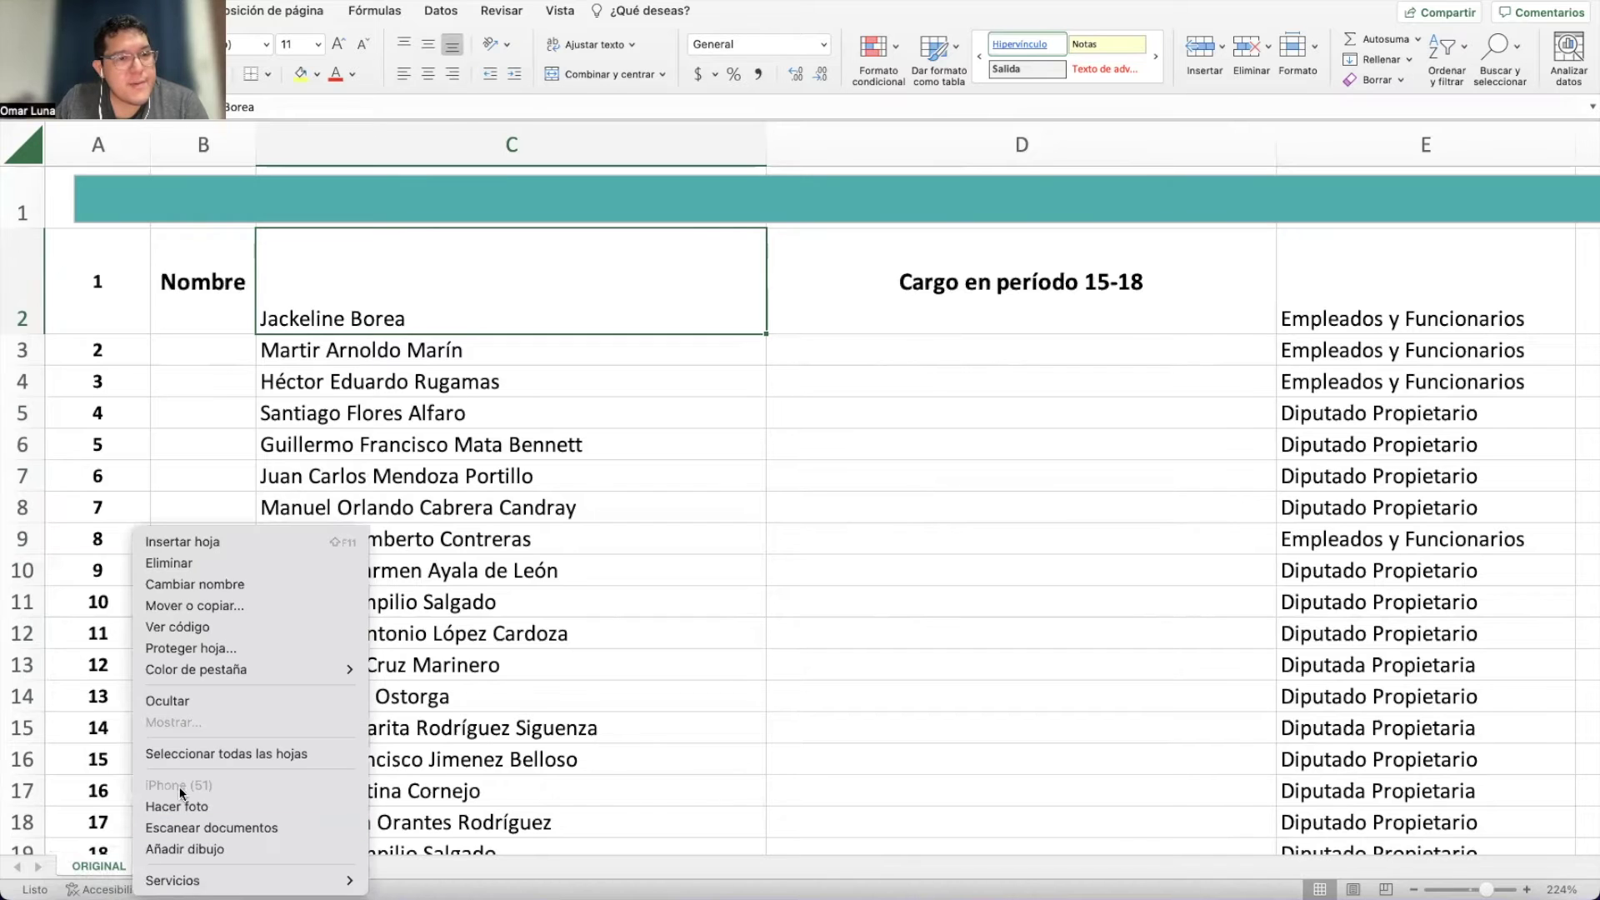
pyautogui.click(278, 605)
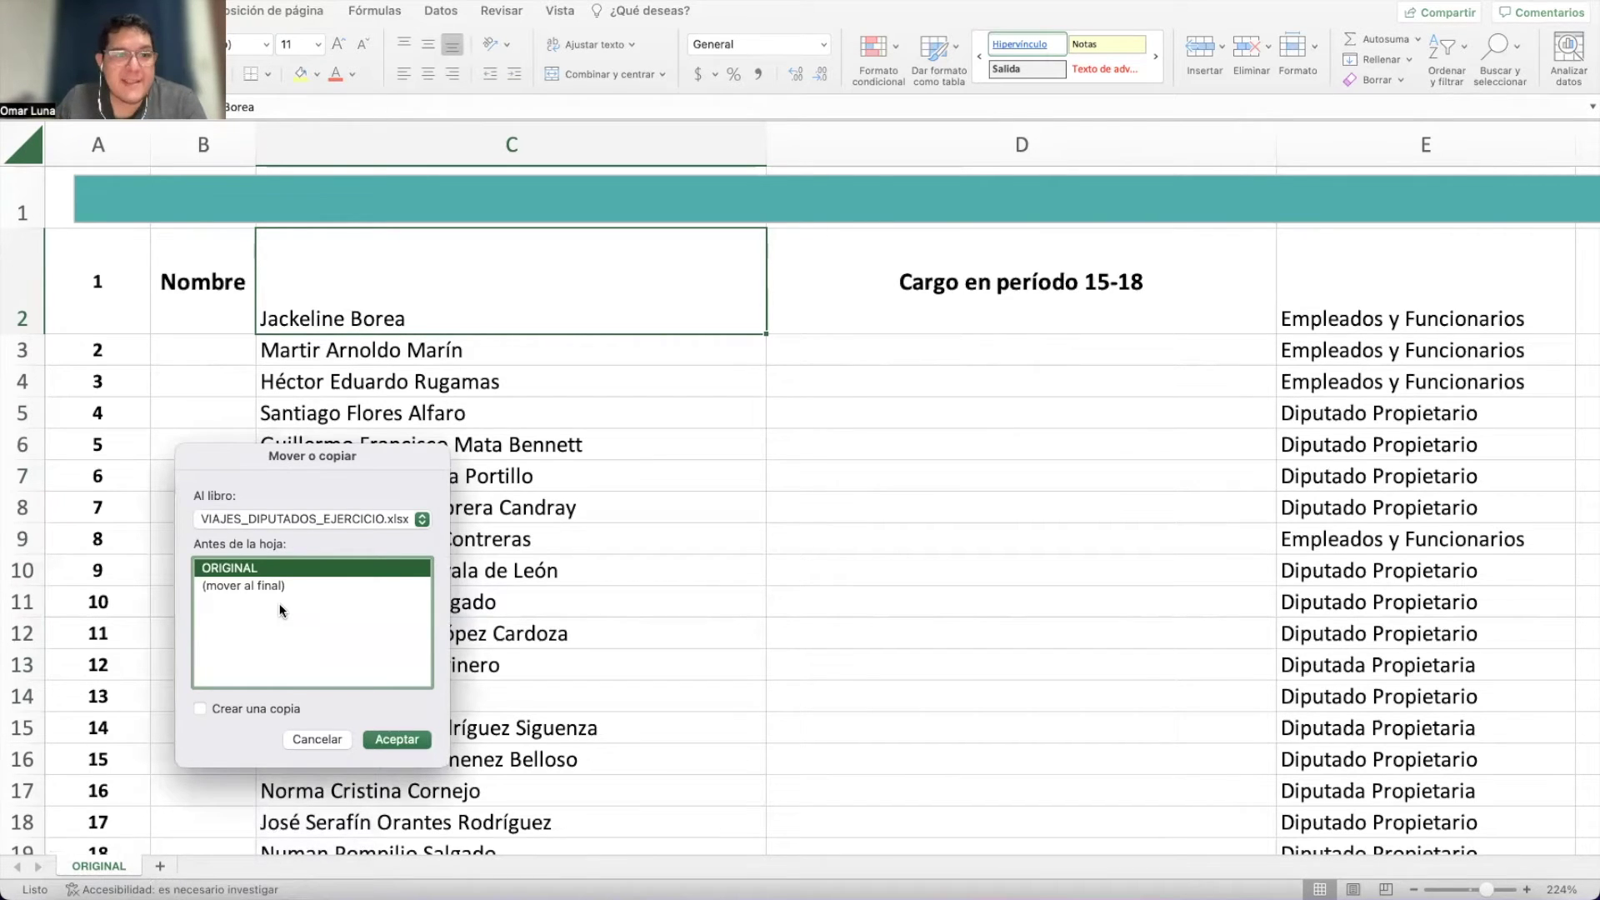
pyautogui.click(233, 585)
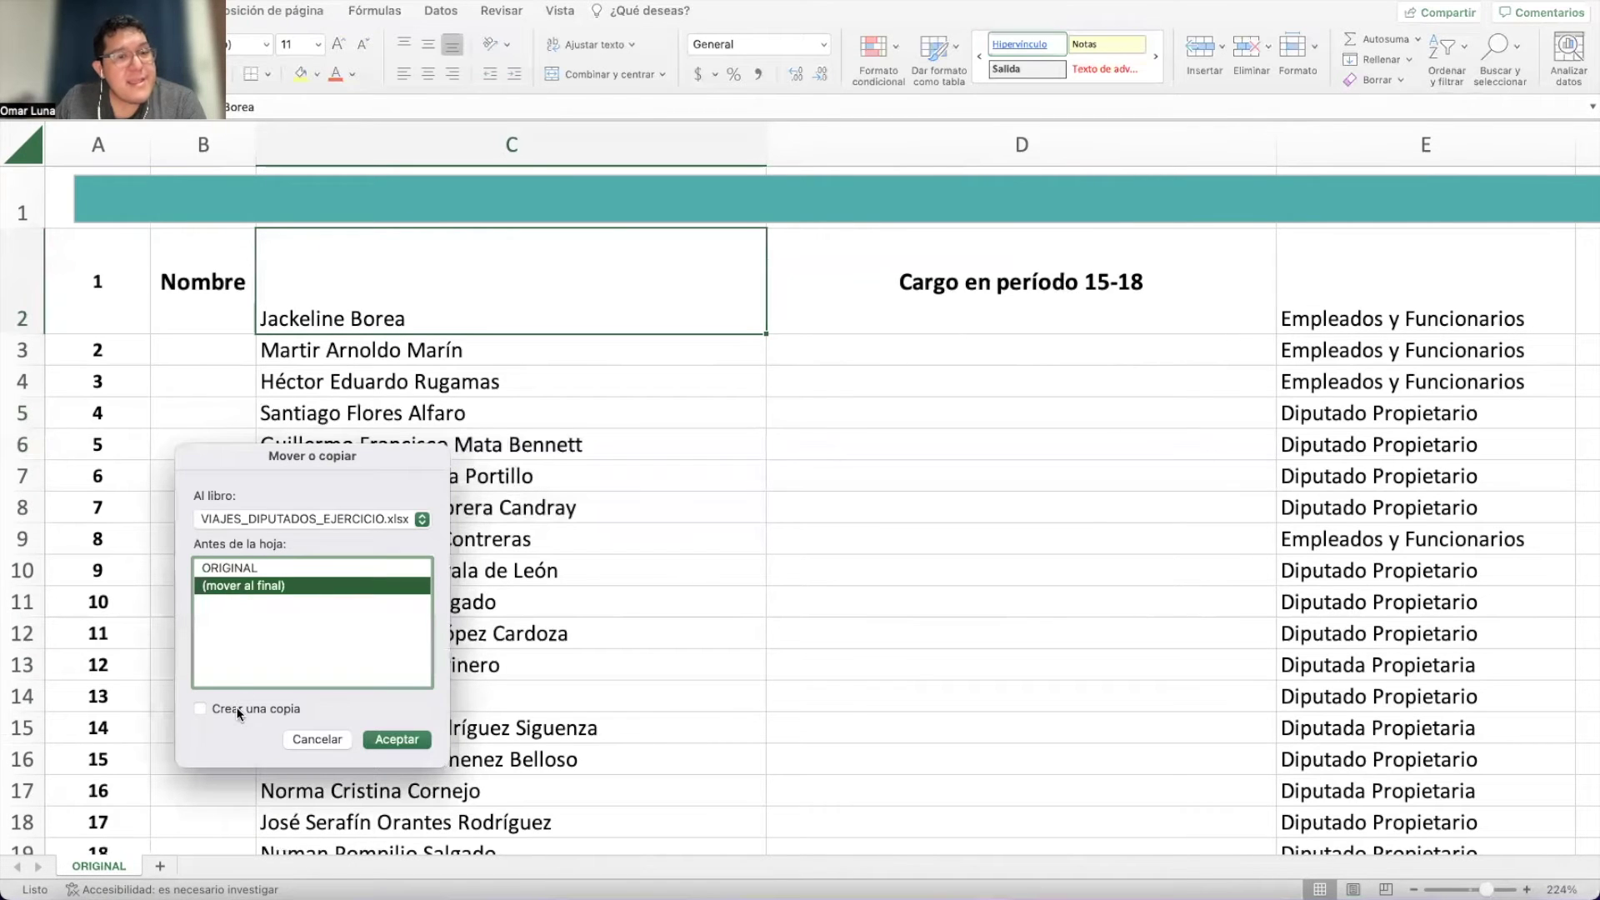
pyautogui.click(200, 709)
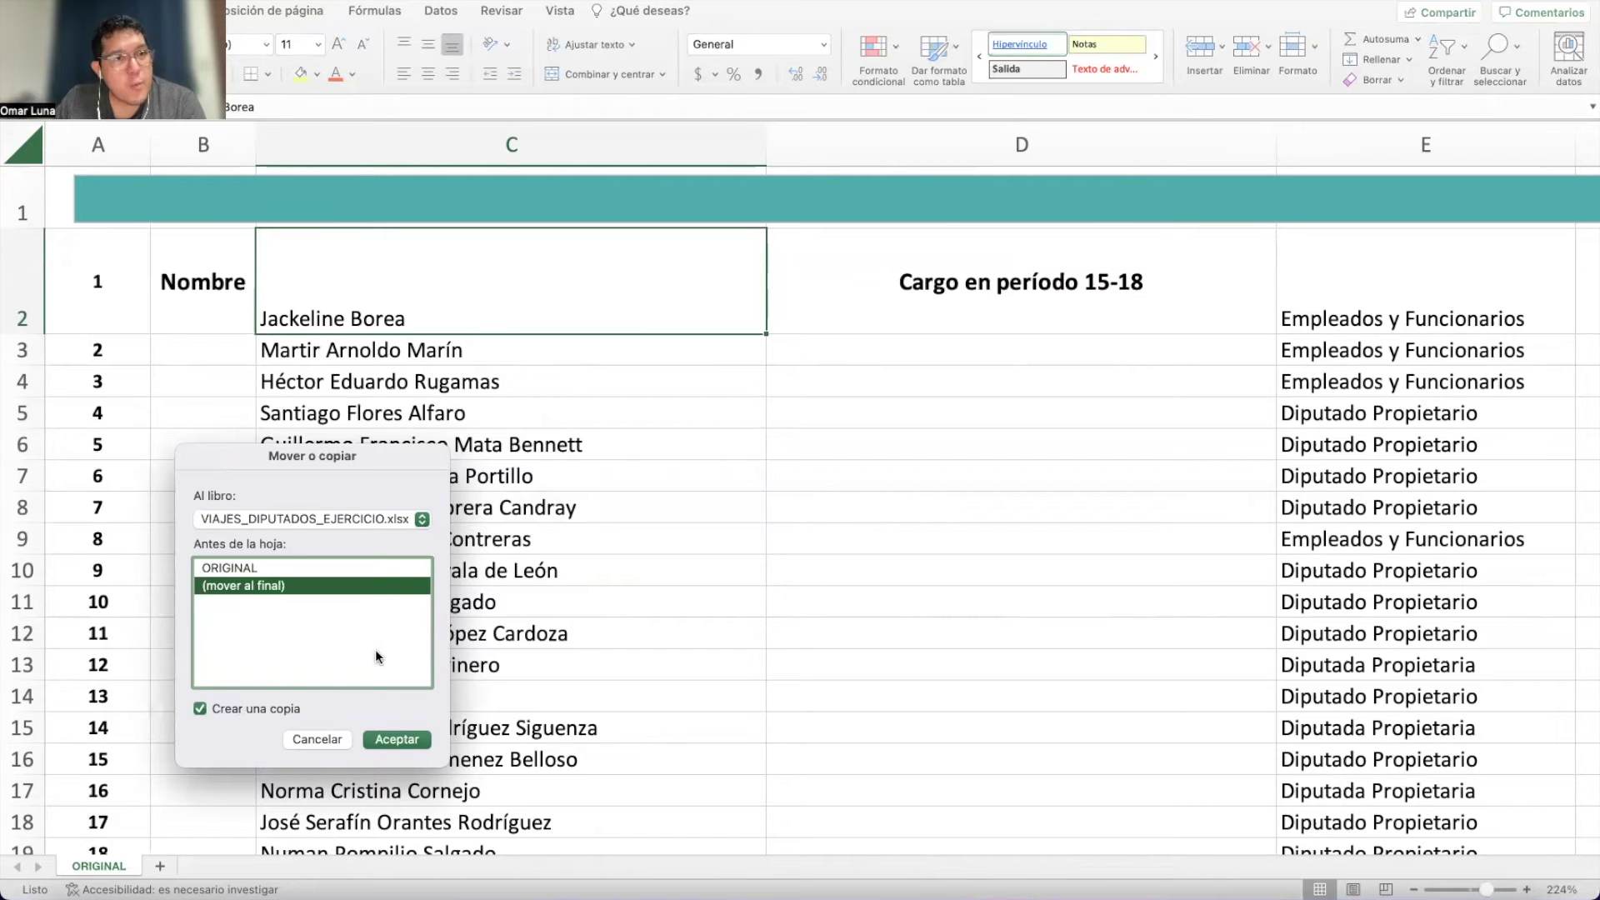
pyautogui.click(396, 740)
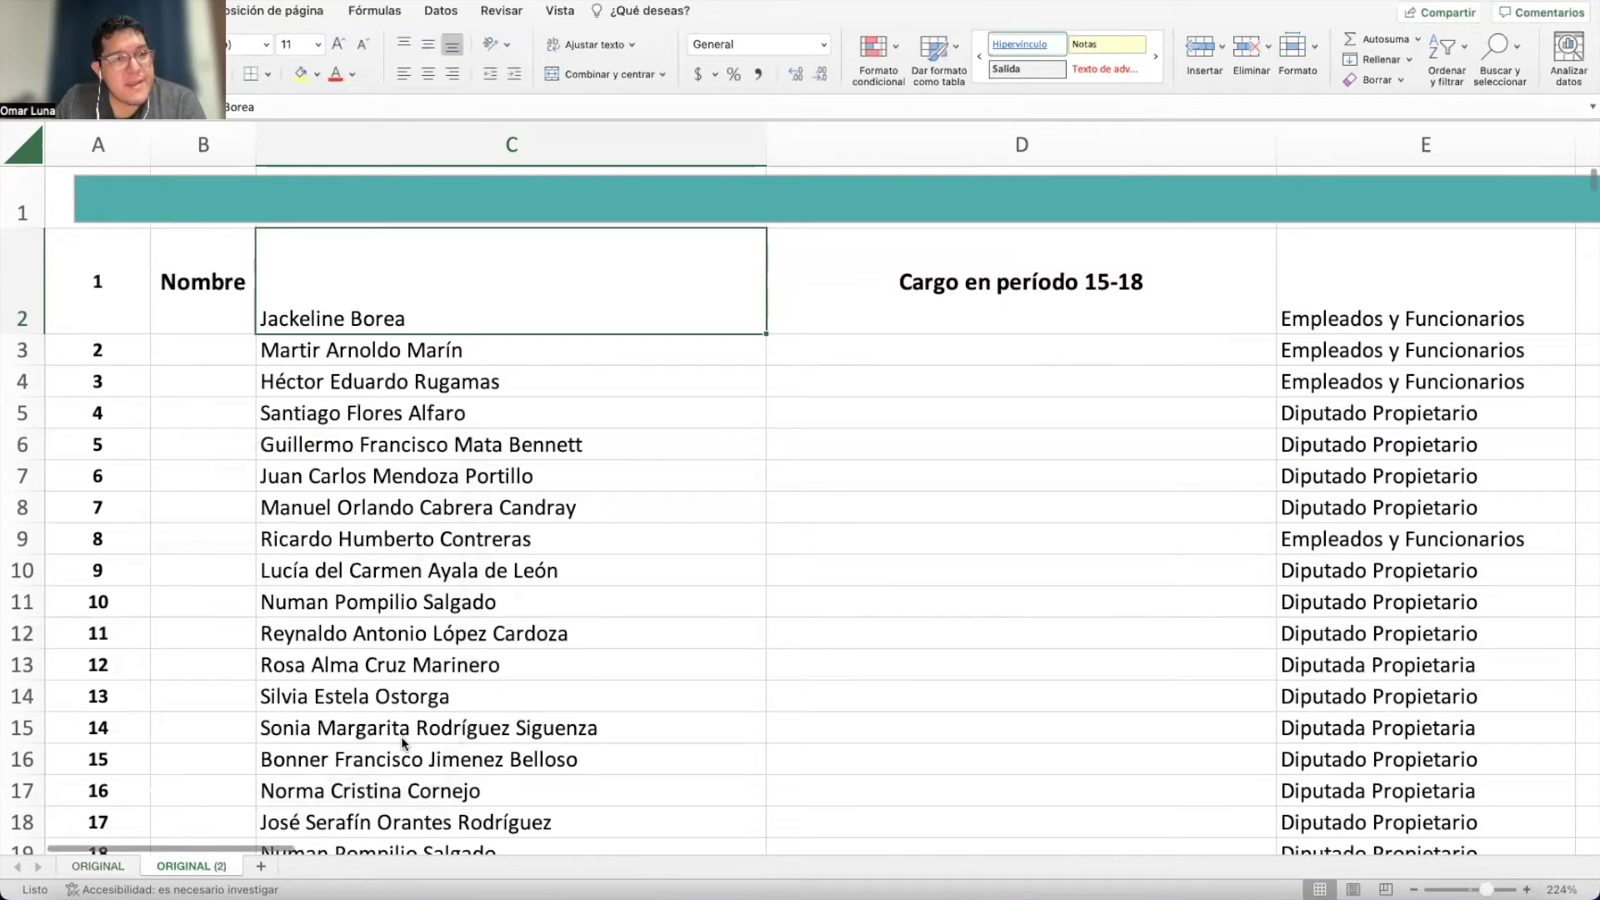
# Compare the original with its duplicate and rename the duplicated sheet as COPIA DE TRABAJO.
pyautogui.click(83, 869)
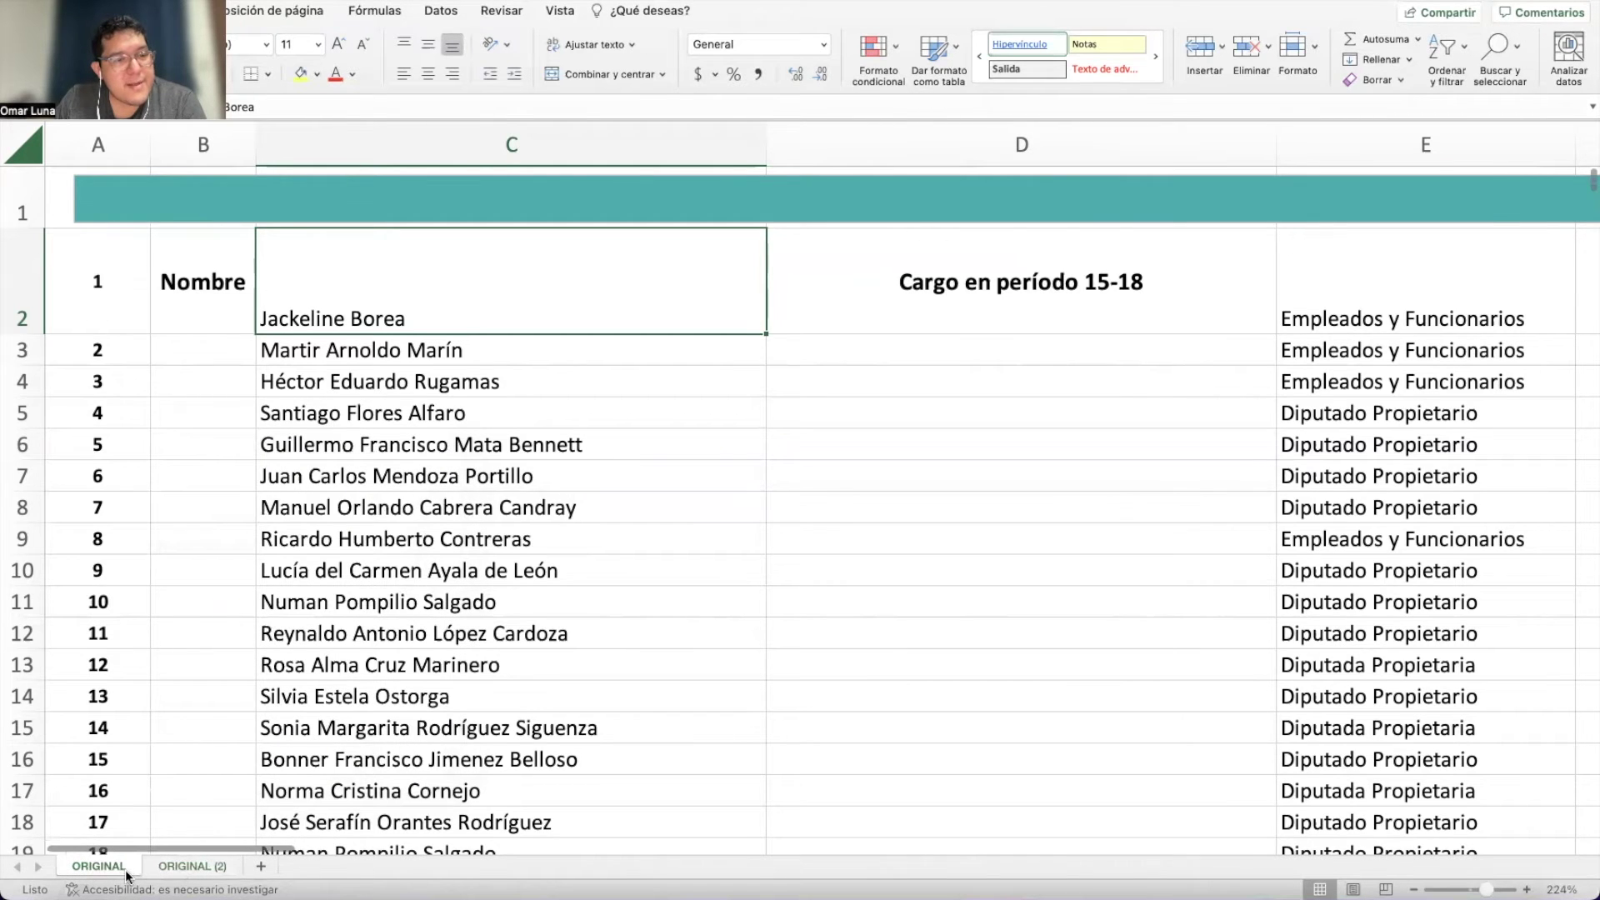
pyautogui.click(211, 869)
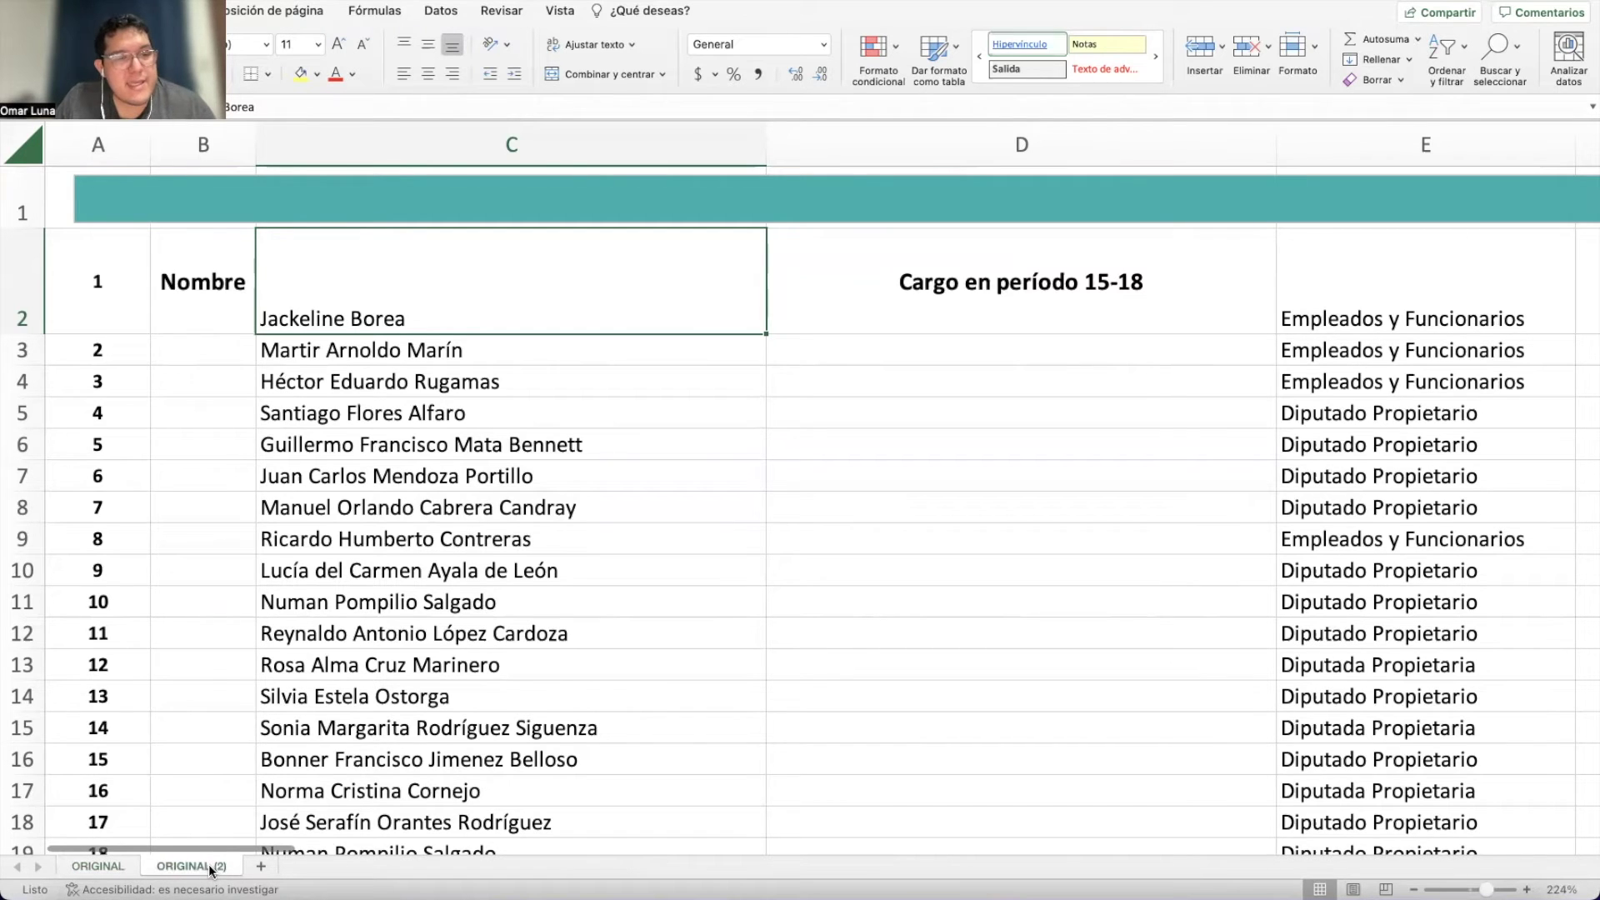
pyautogui.doubleClick(211, 869)
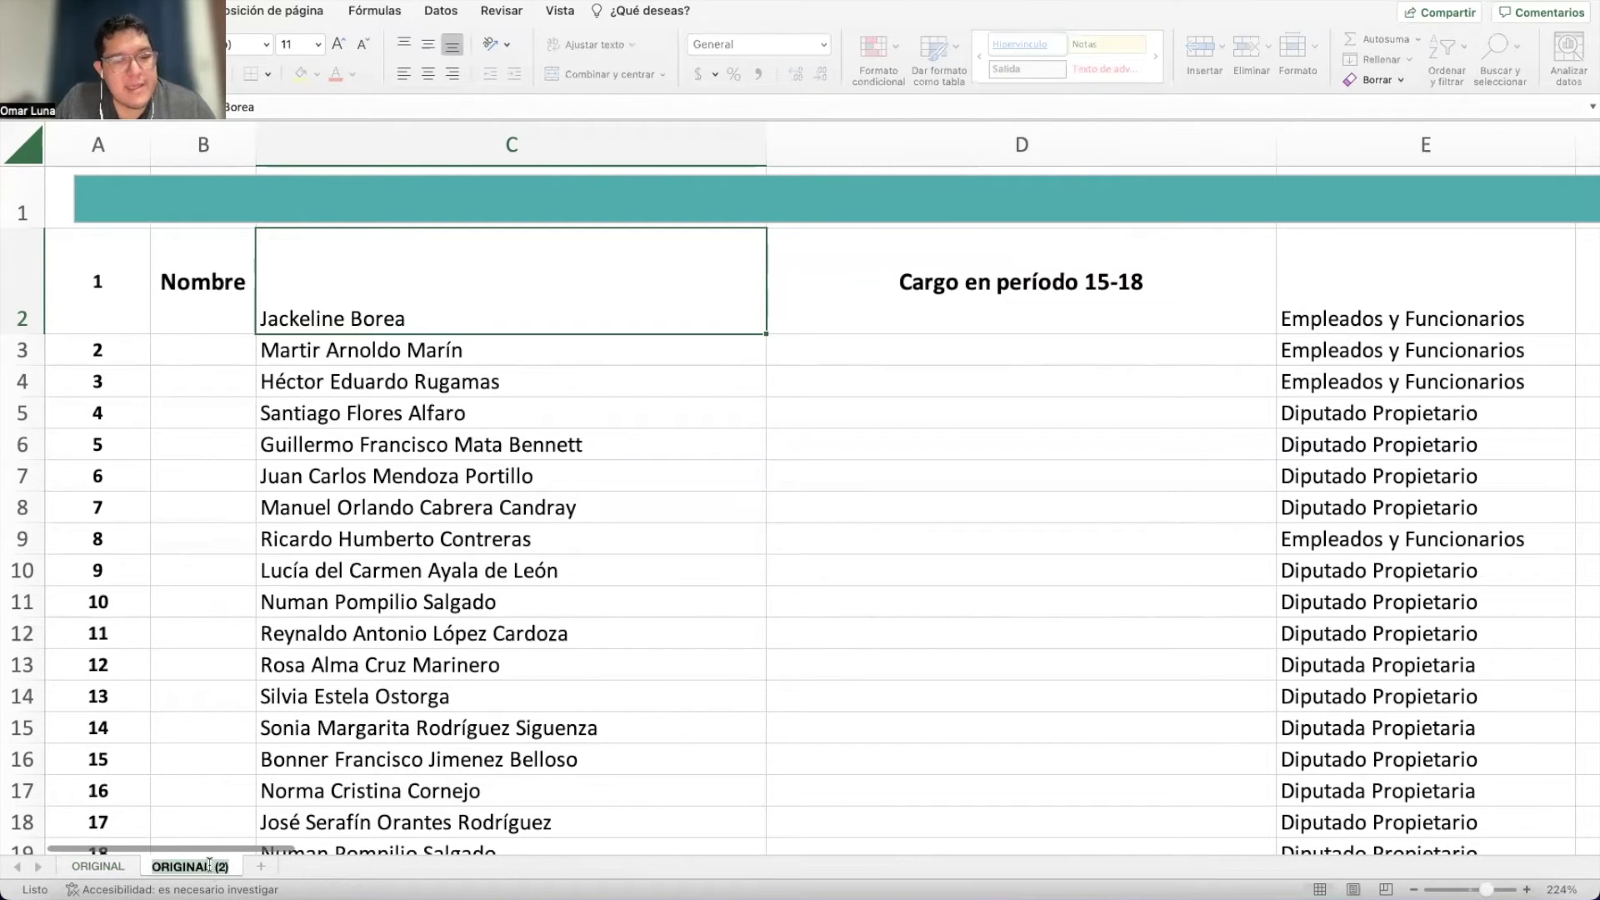
pyautogui.write('C')
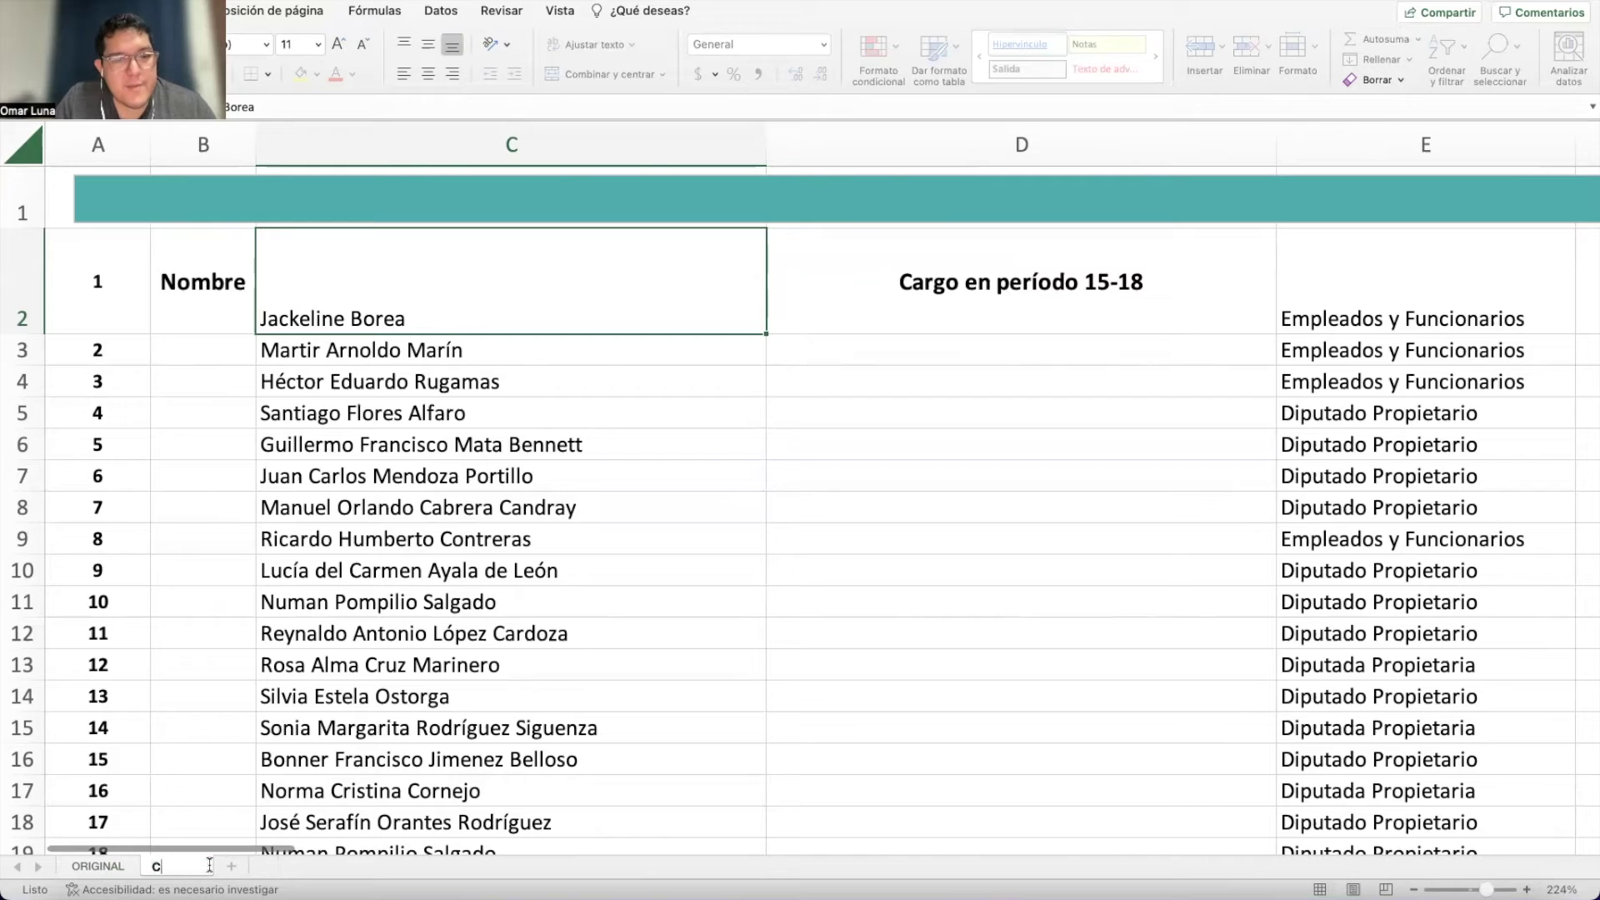
pyautogui.write('OPIA DE TRABAJO')
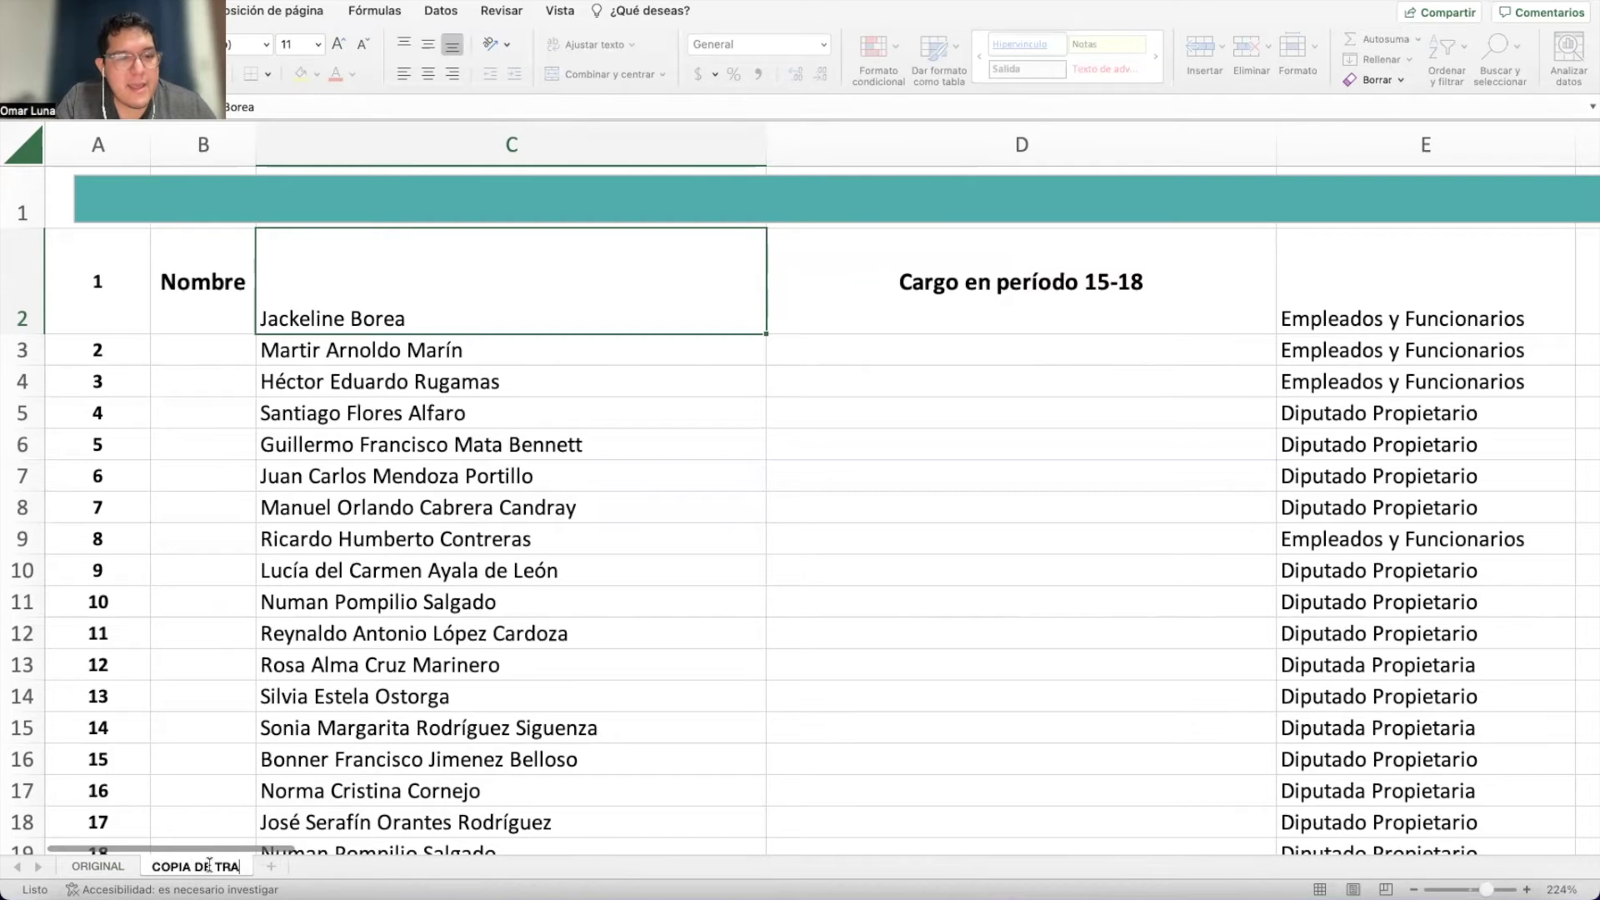
pyautogui.press('Return')
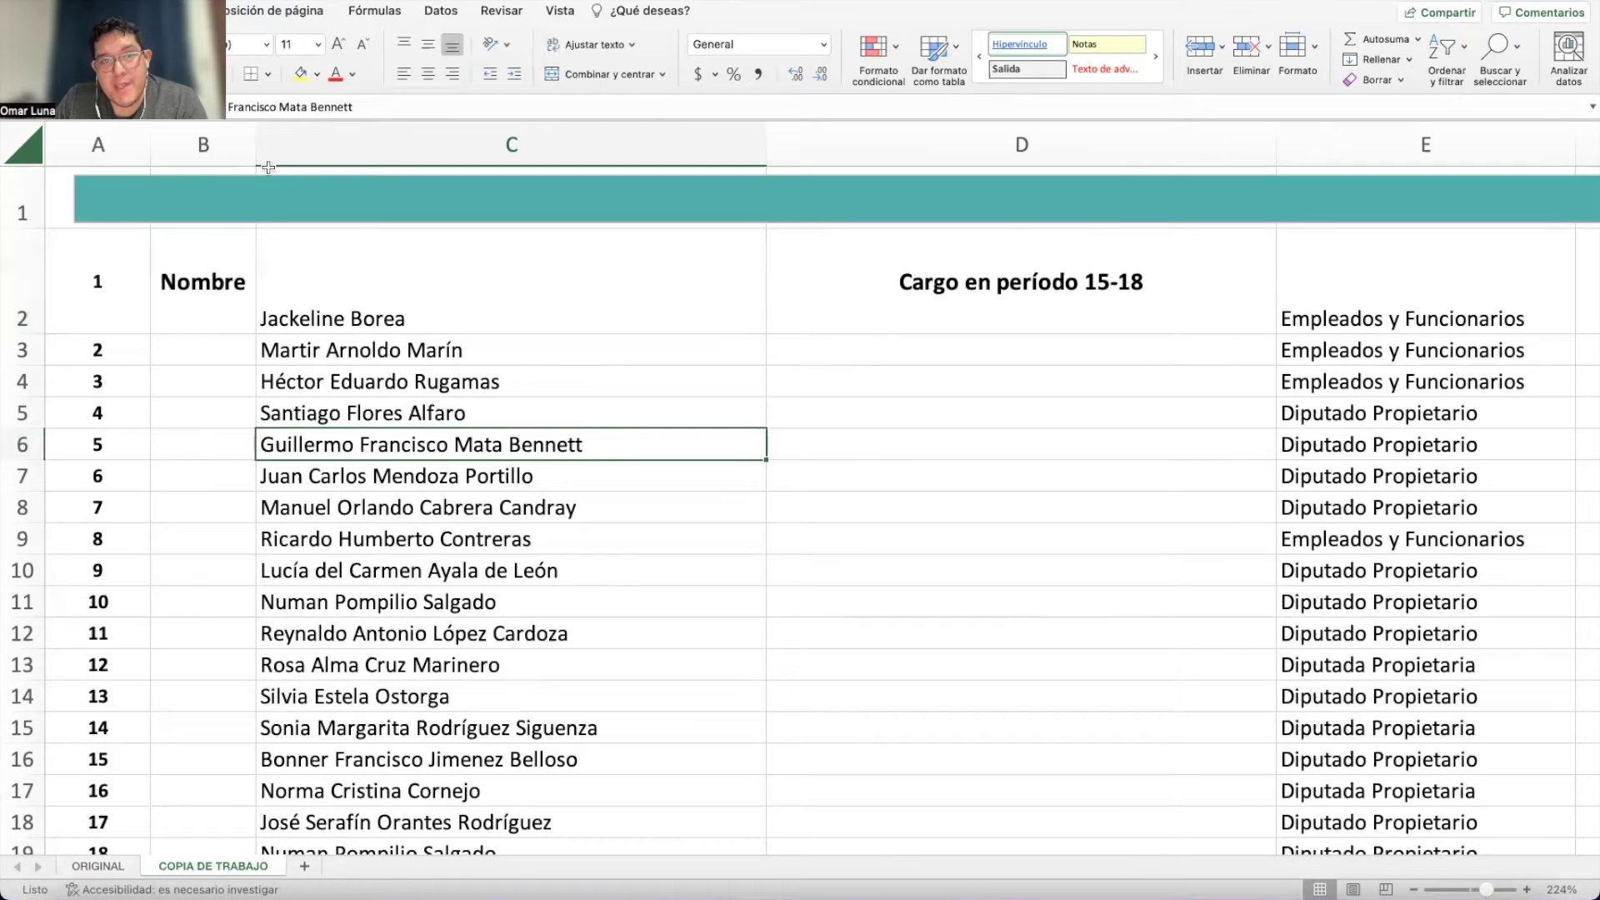
# Insert a blank row above row 2, between the title banner and the row mixing headers with the first record.
pyautogui.click(241, 197)
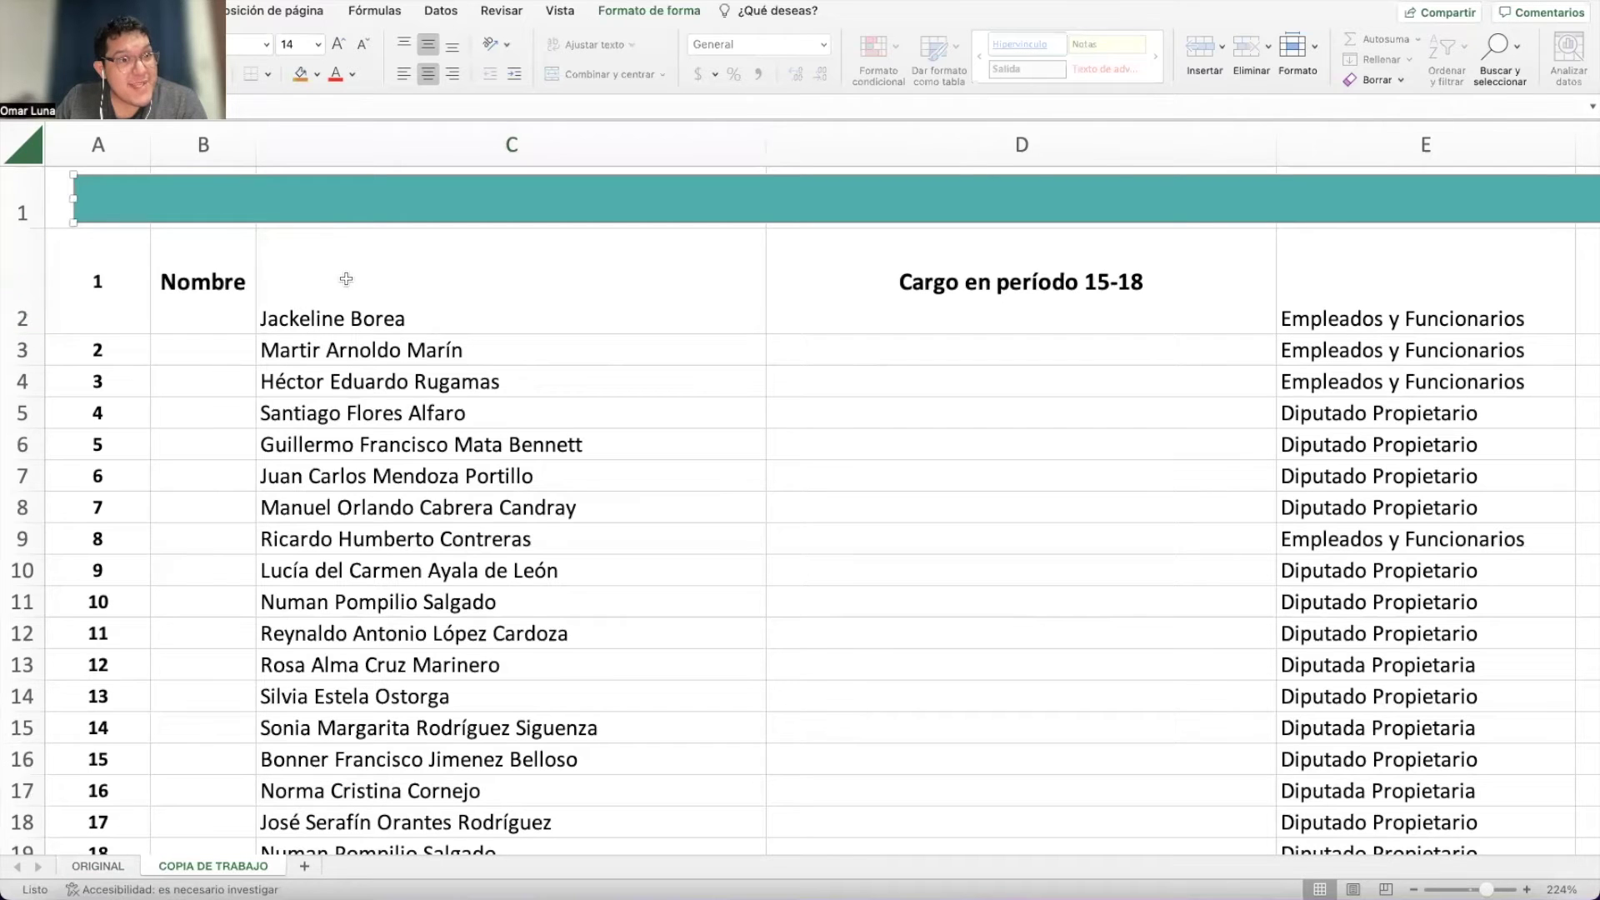
pyautogui.click(16, 289)
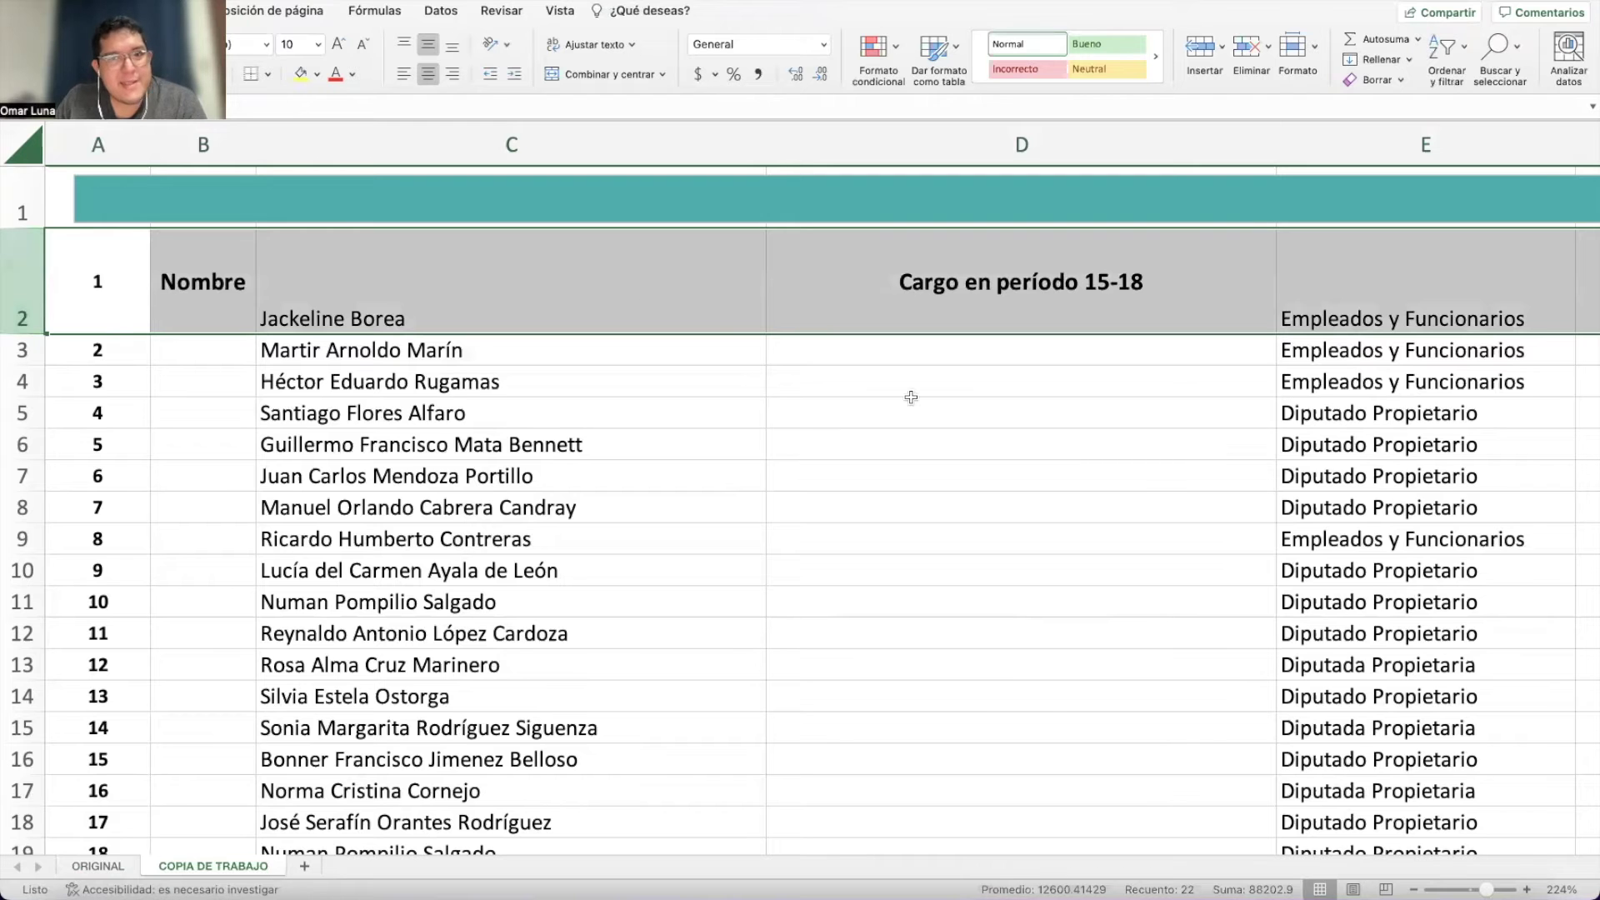
pyautogui.hscroll(10, 905, 399)
pyautogui.hscroll(8, 905, 399)
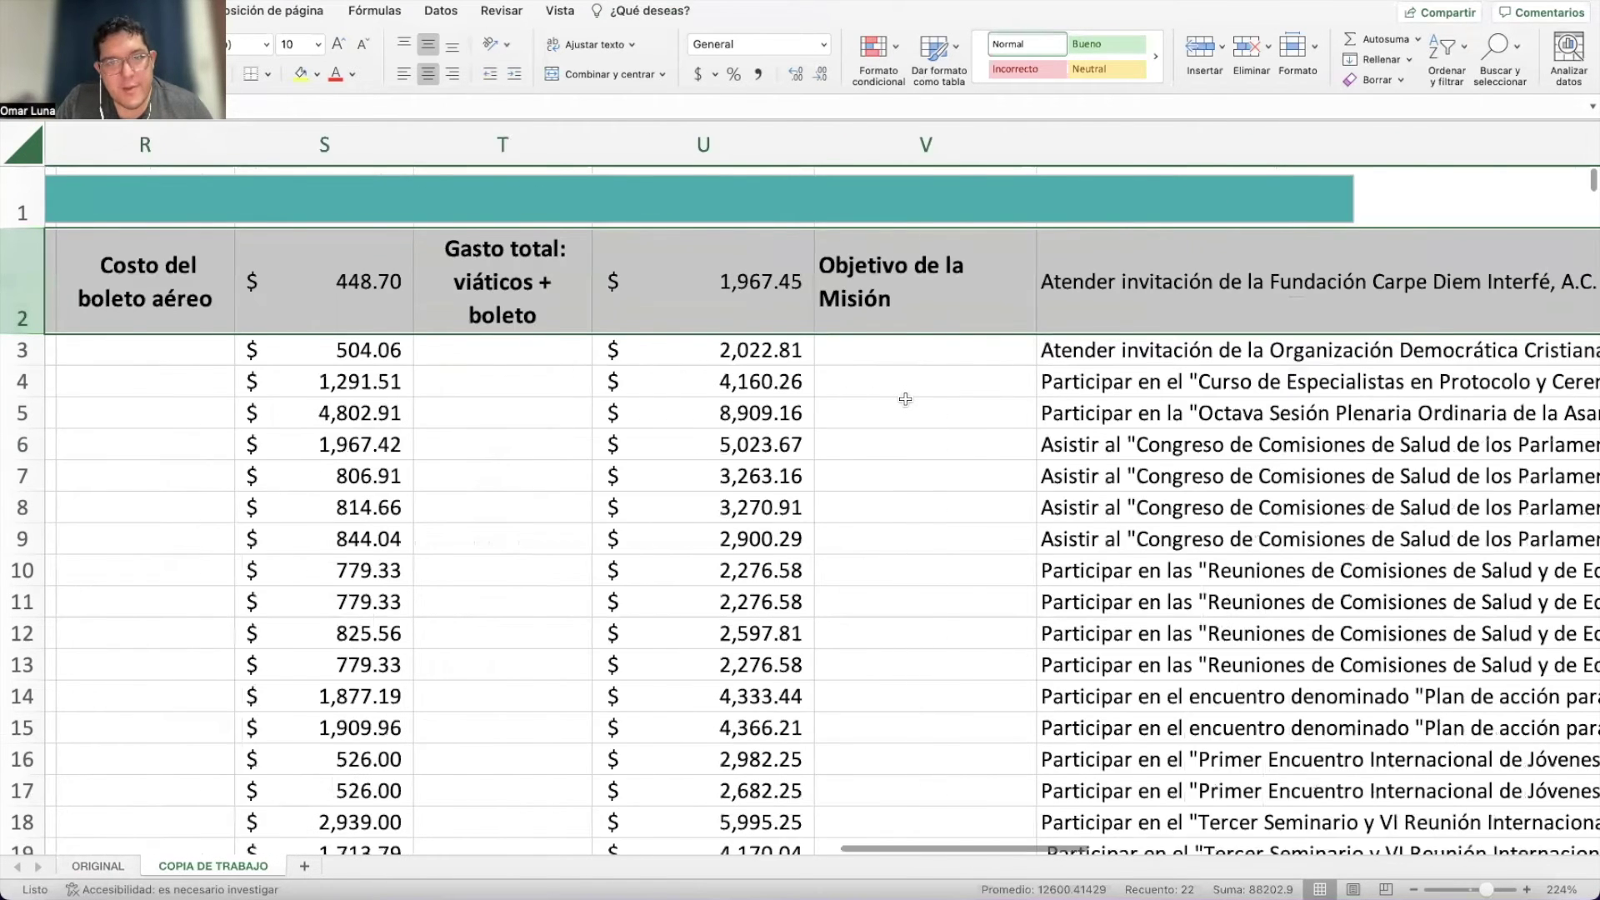
pyautogui.hscroll(-18, 905, 399)
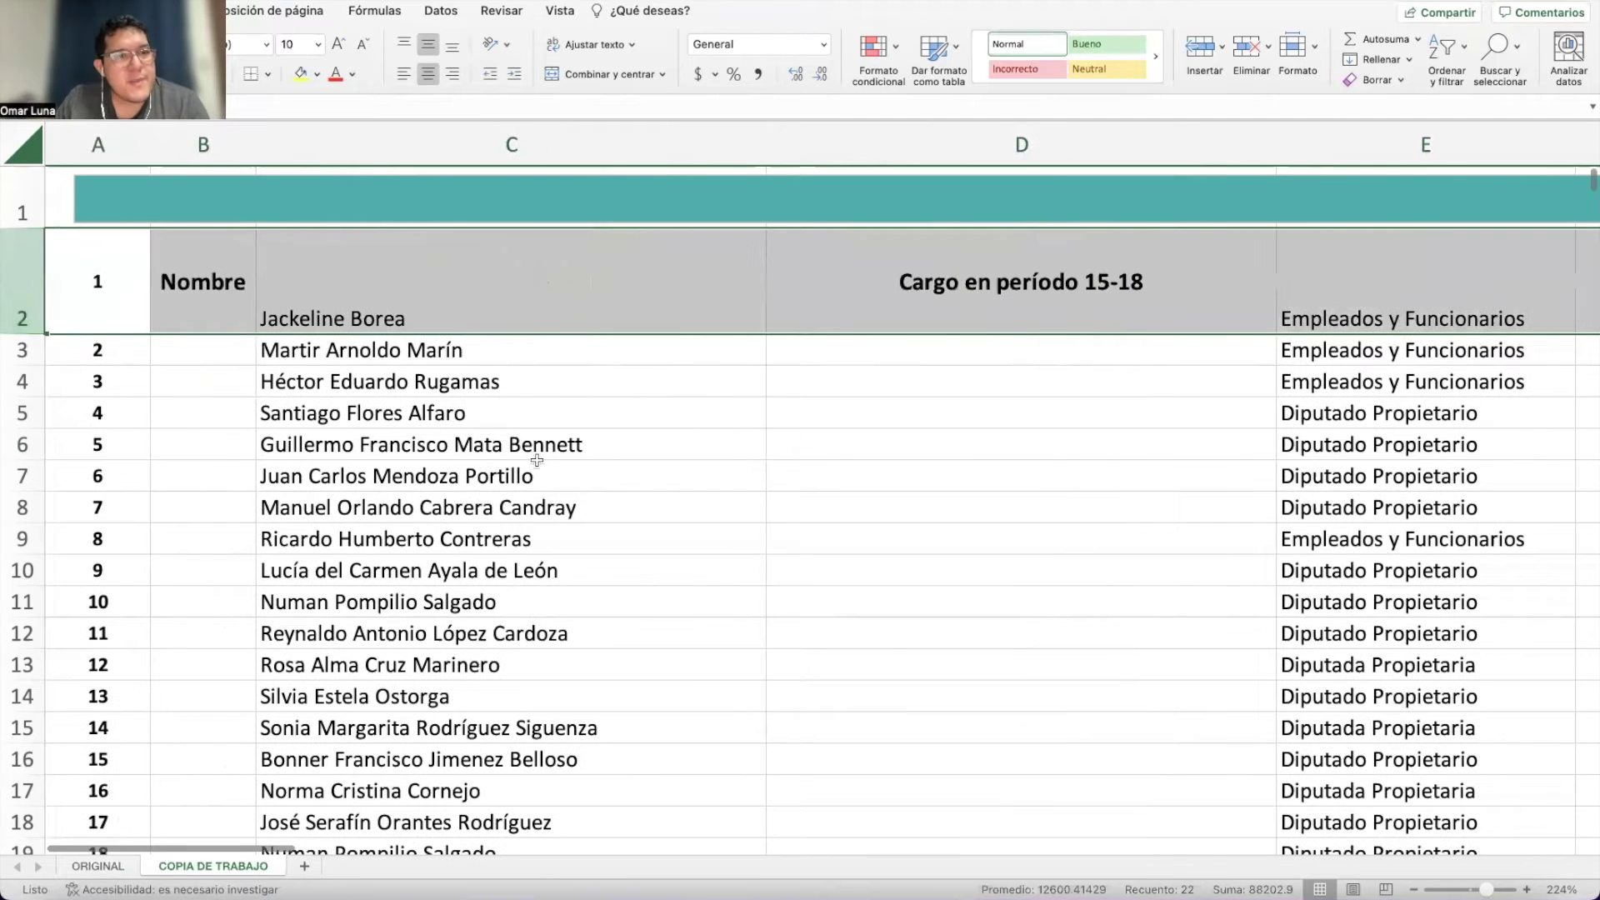
pyautogui.rightClick(25, 286)
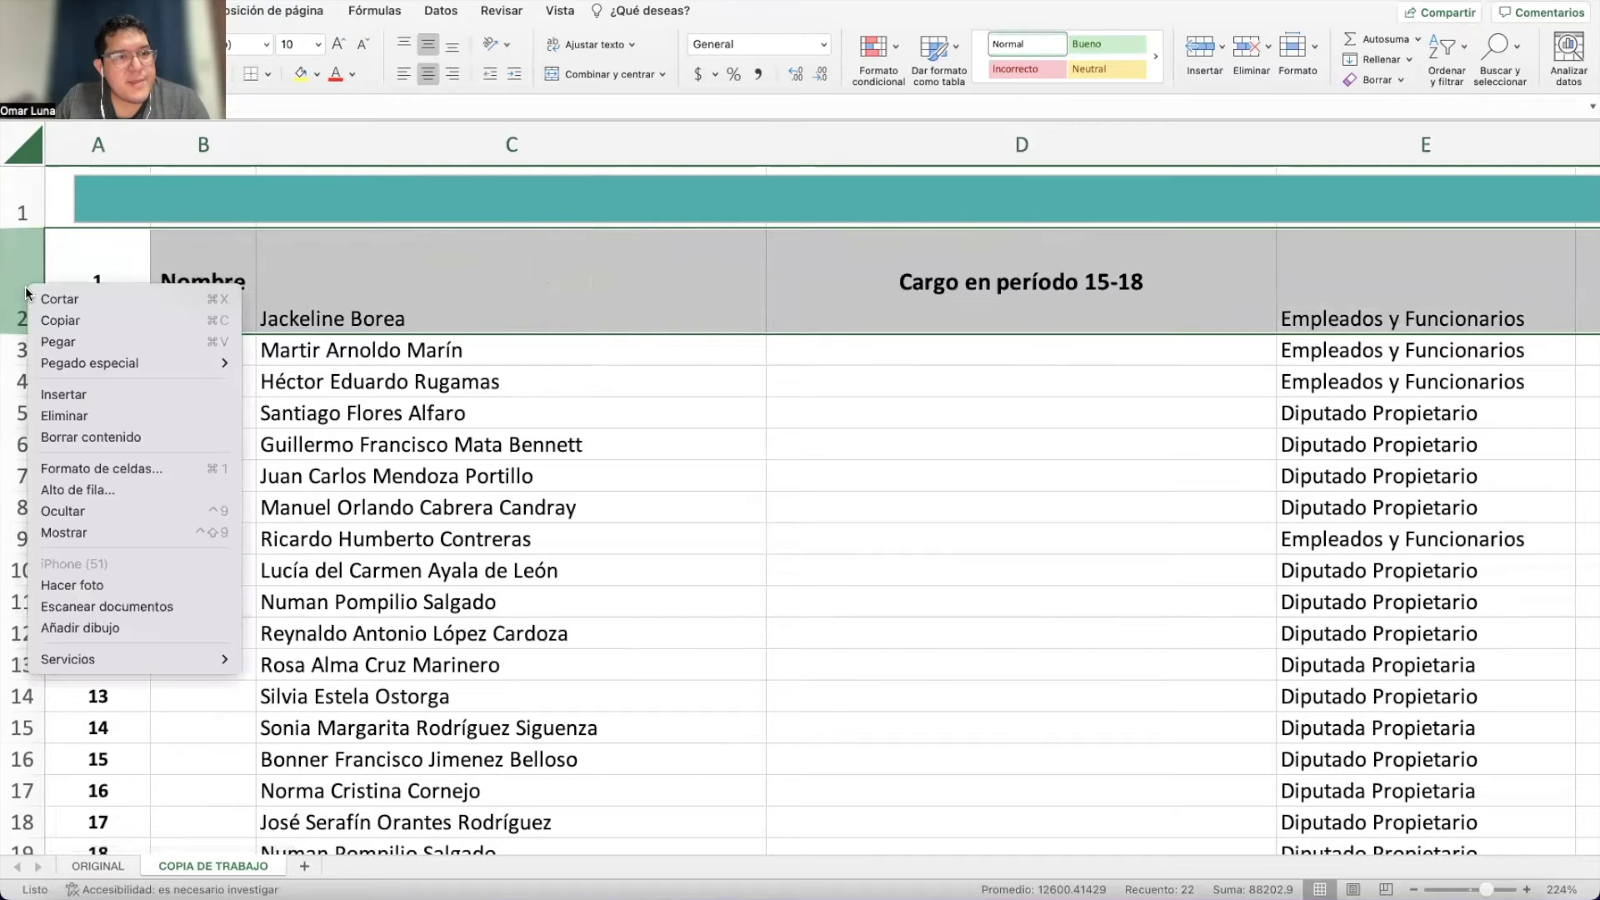
pyautogui.click(92, 398)
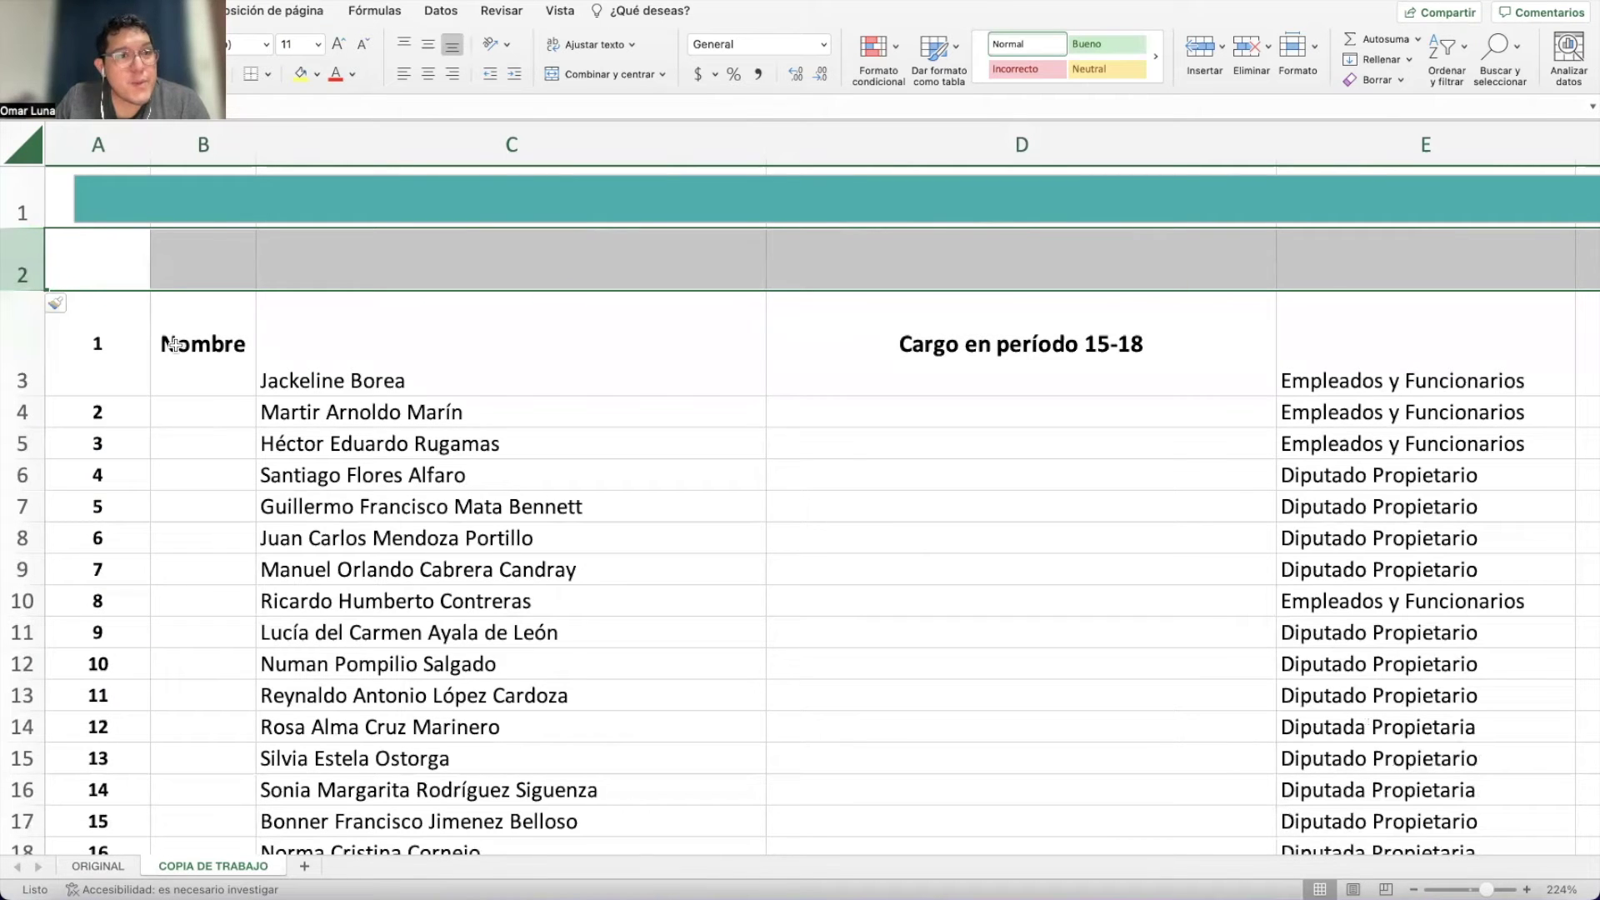
# Copy the row 3 cells from the Nombre header through the mission objective text and select C2 in the blank row.
pyautogui.click(173, 345)
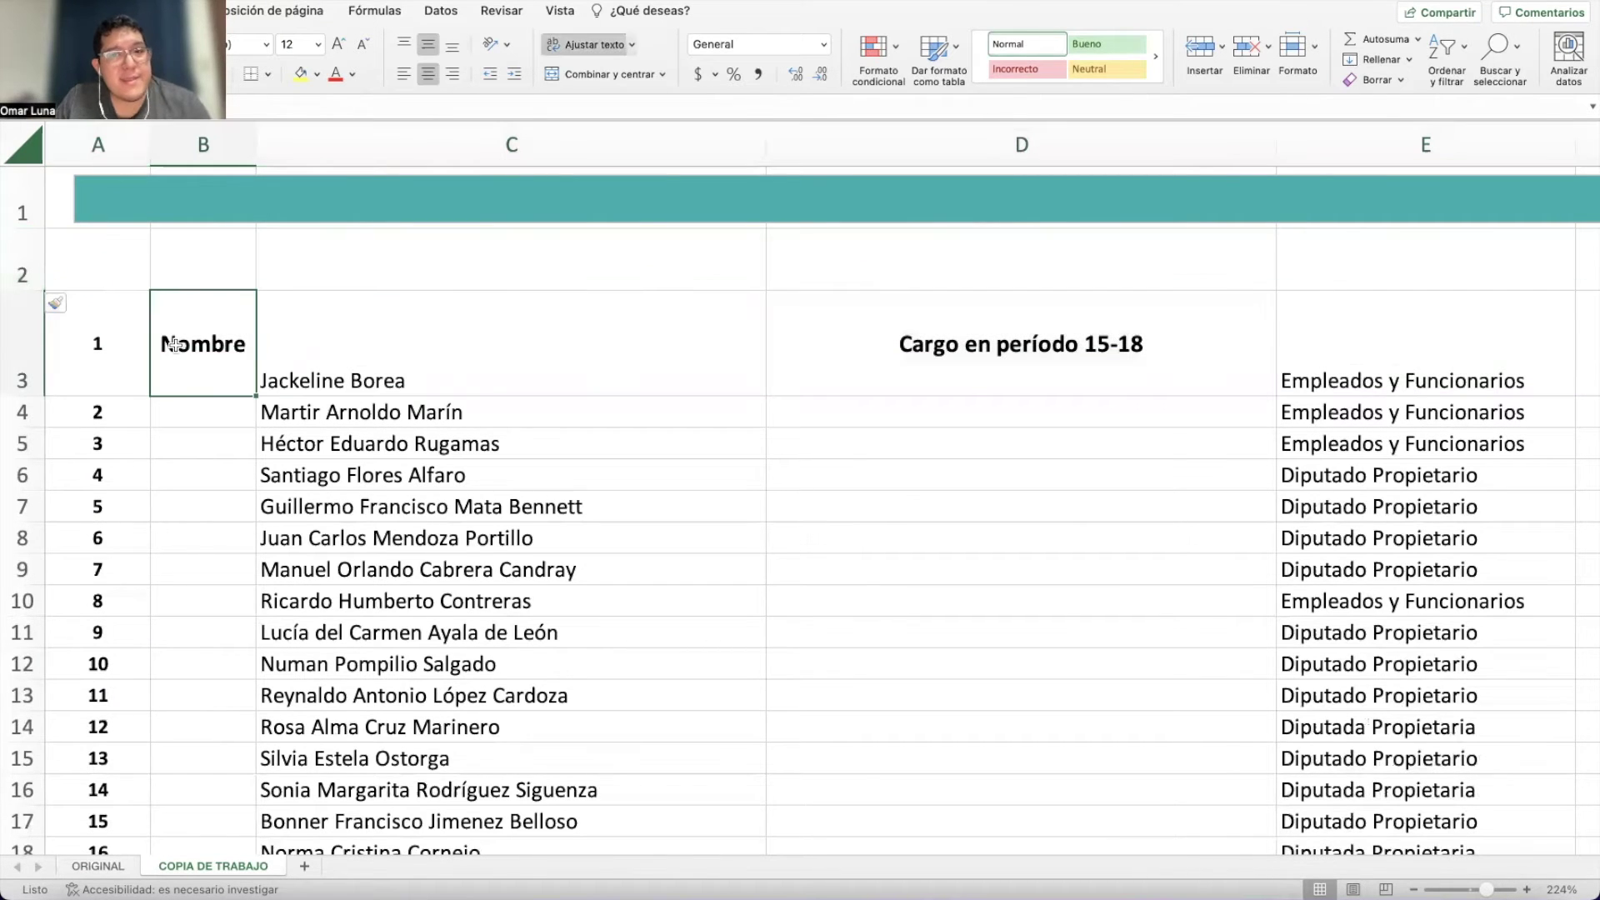
pyautogui.keyDown('super'); pyautogui.click(583, 360); pyautogui.keyUp('super')
pyautogui.keyDown('super'); pyautogui.click(908, 359); pyautogui.keyUp('super')
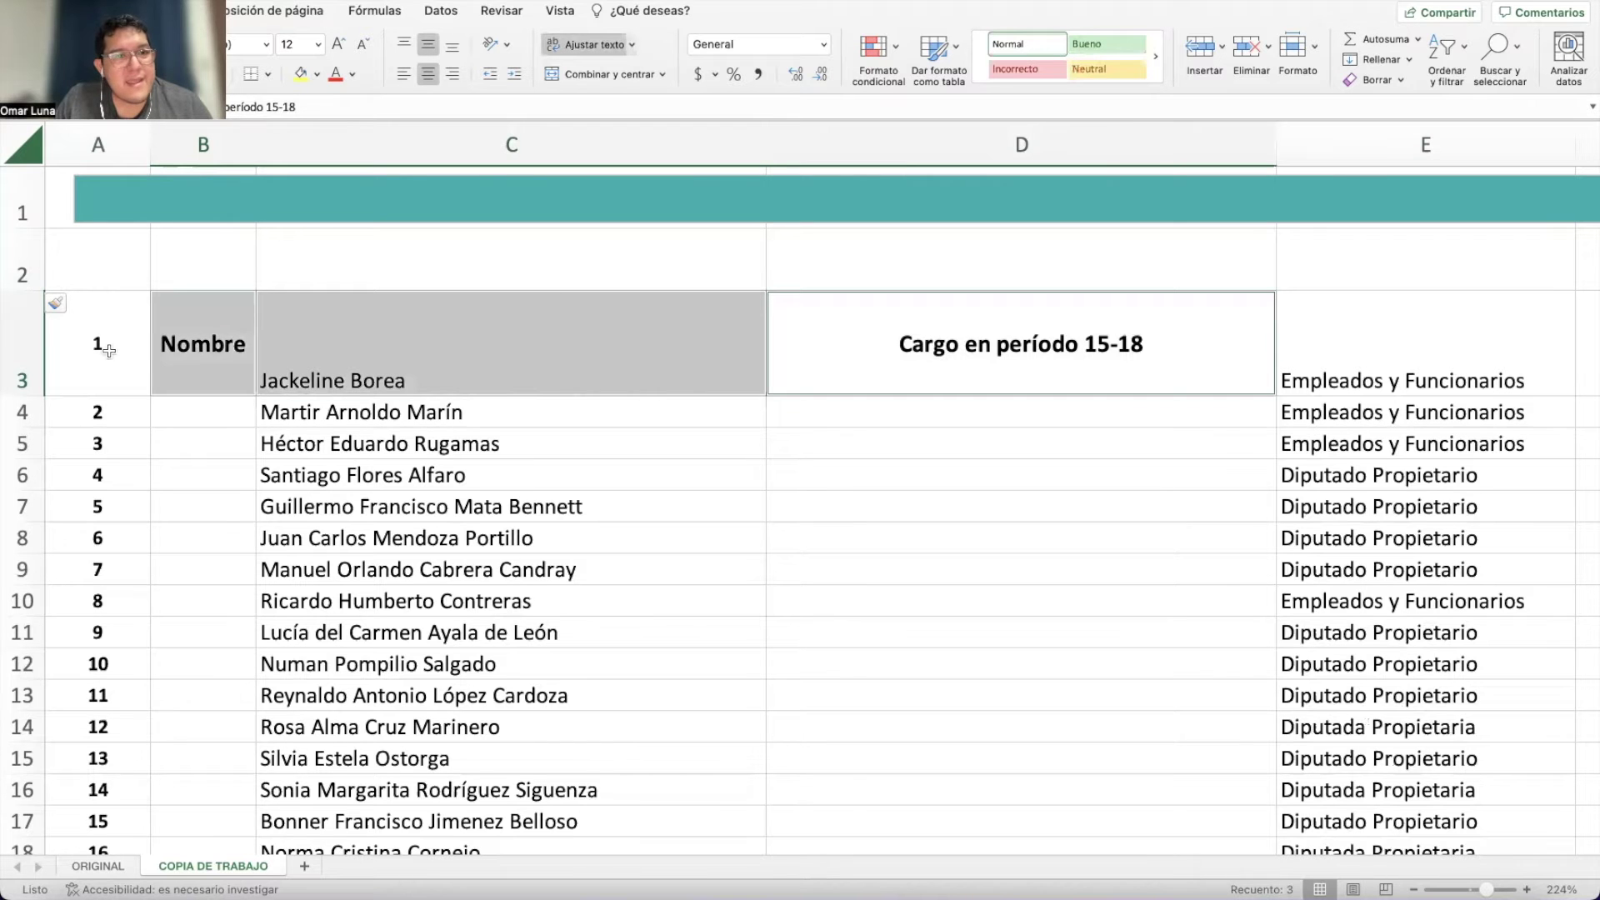
pyautogui.hscroll(1, 656, 408)
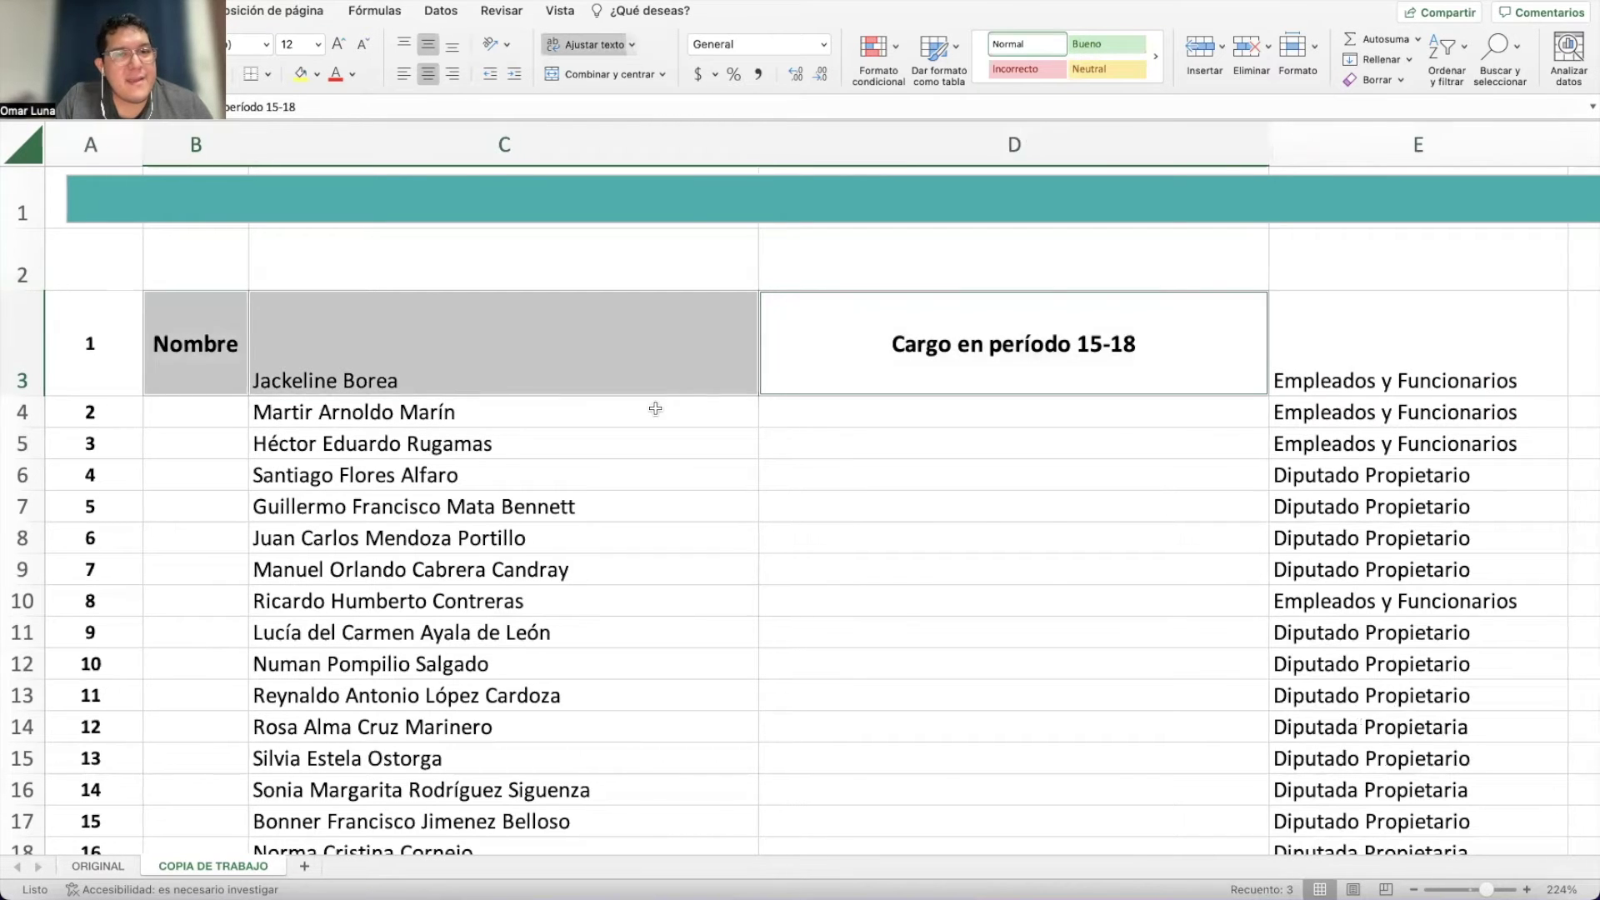
pyautogui.hscroll(6, 656, 408)
pyautogui.hotkey('shift', 'Right')
pyautogui.hotkey('shift', 'Right')
pyautogui.hotkey('shift', 'Right')
pyautogui.hotkey('shift', 'Right')
pyautogui.hotkey('shift', 'Right')
pyautogui.hotkey('shift', 'Right')
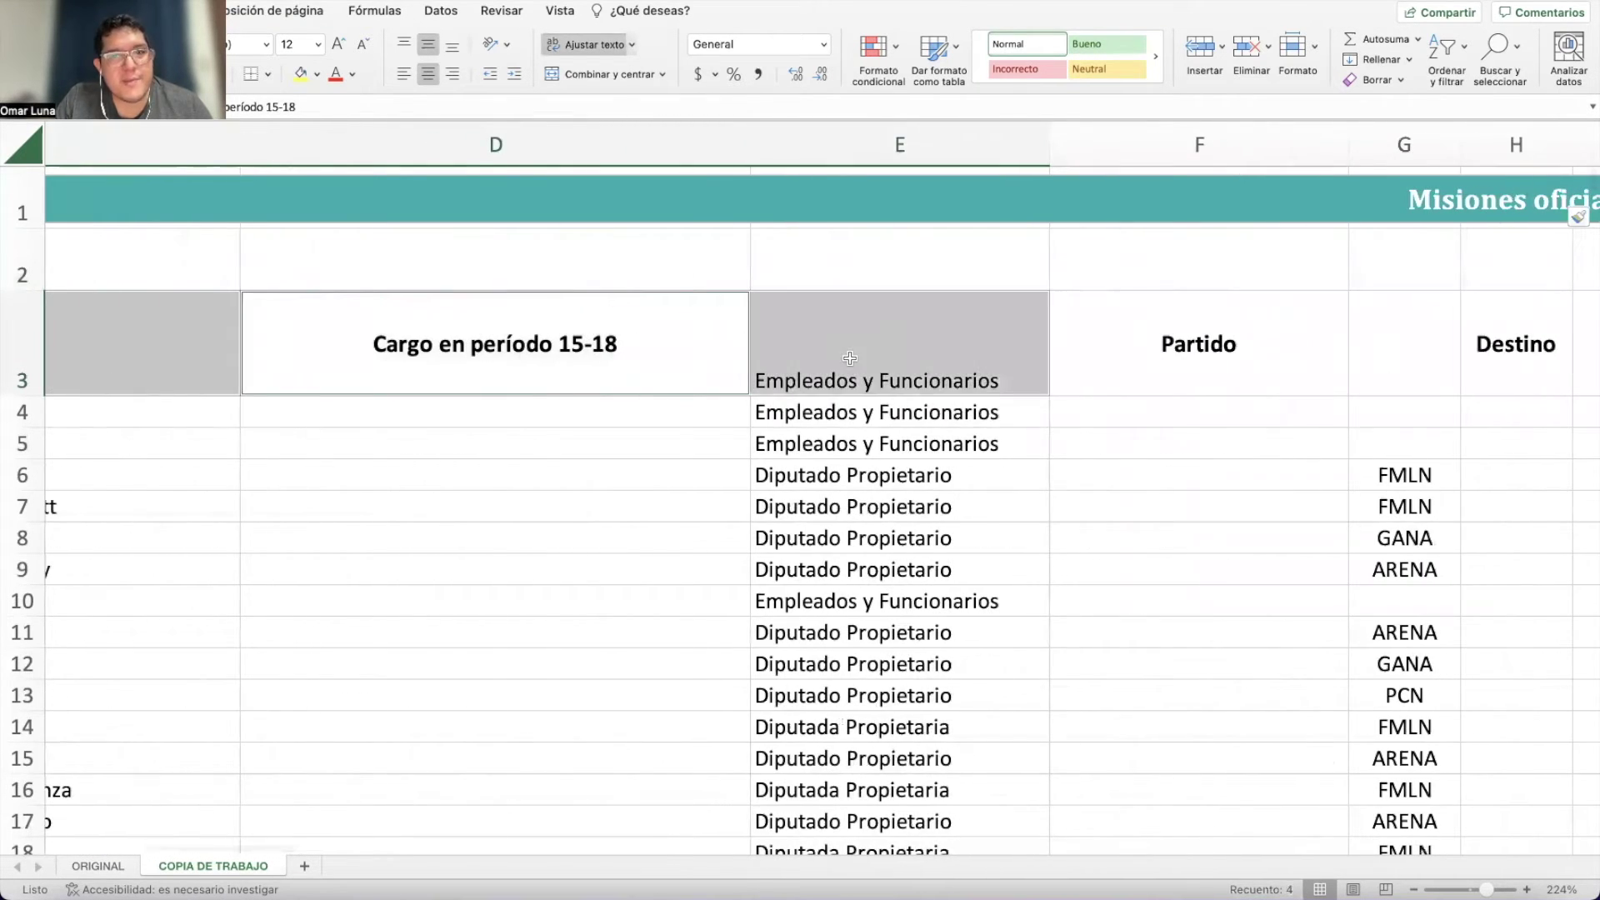
pyautogui.hotkey('shift', 'Right')
pyautogui.hotkey('shift', 'Right')
pyautogui.hotkey('shift', 'Right')
pyautogui.hotkey('shift', 'Right')
pyautogui.hotkey('shift', 'Right')
pyautogui.hotkey('shift', 'Right')
pyautogui.hotkey('shift', 'Right')
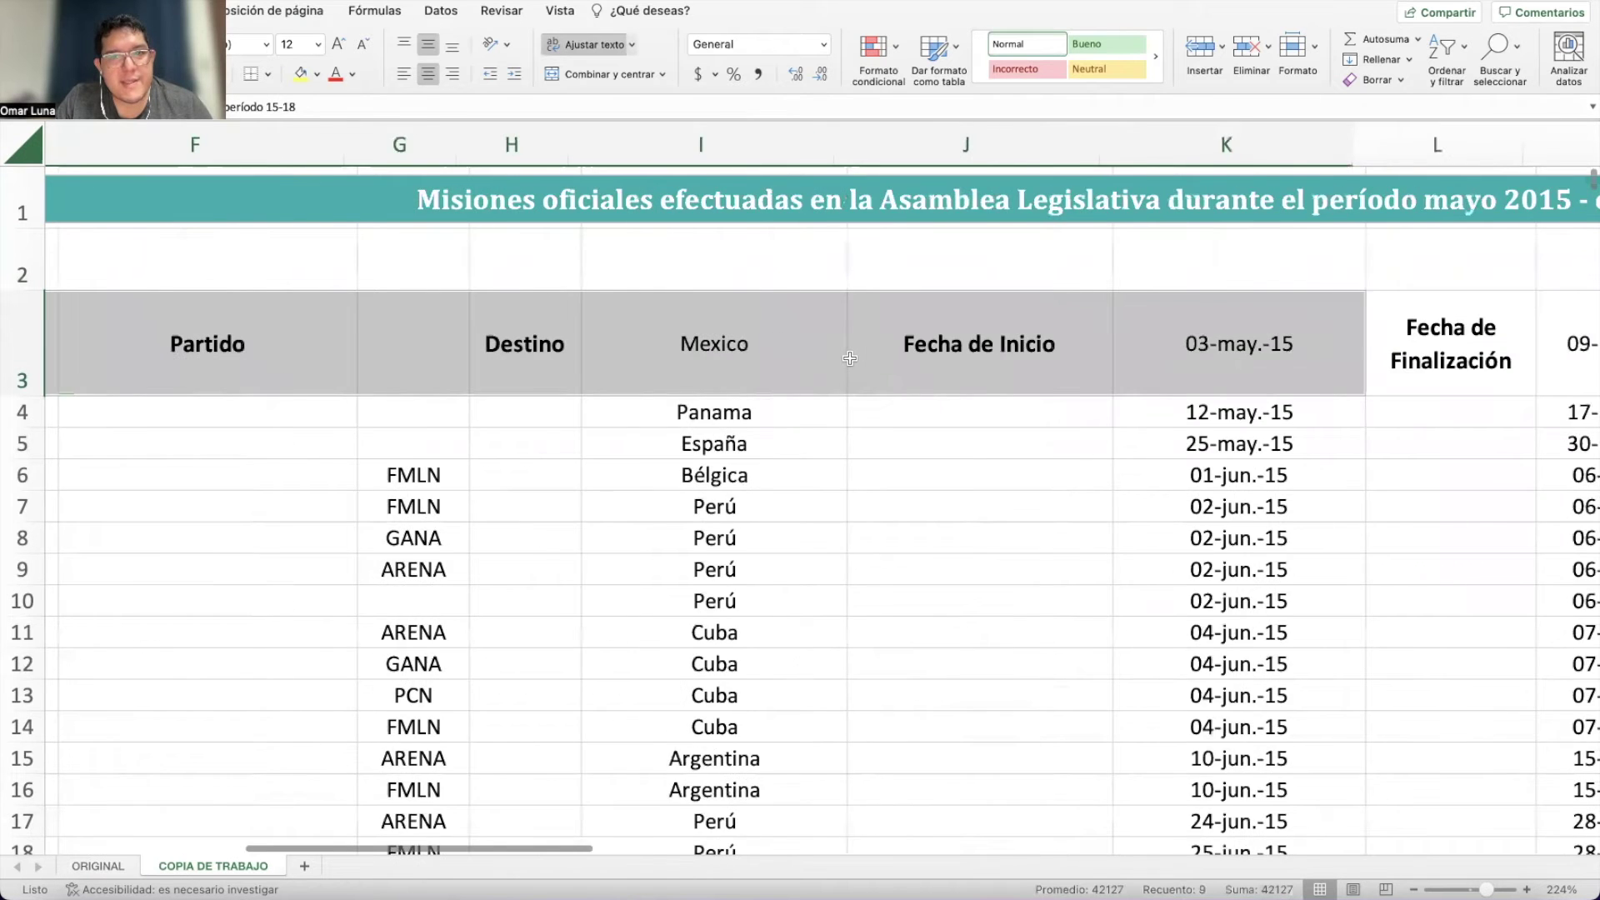
pyautogui.hotkey('shift', 'Right')
pyautogui.hotkey('shift', 'Right')
pyautogui.hotkey('shift', 'Right')
pyautogui.hotkey('shift', 'Right')
pyautogui.hotkey('shift', 'Right')
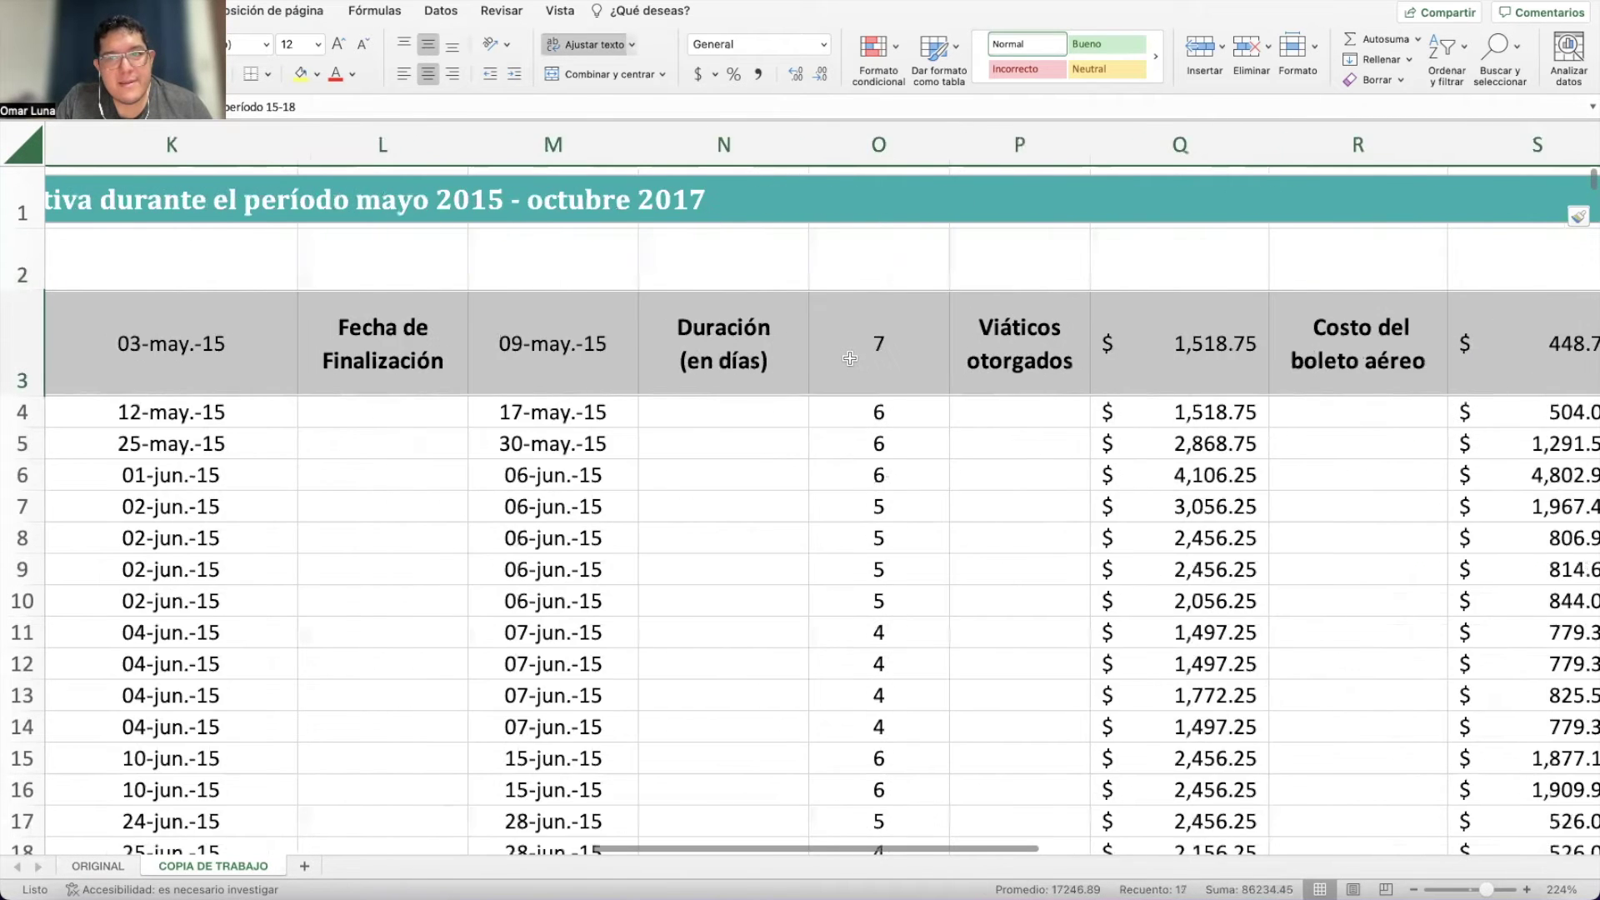
pyautogui.hotkey('shift', 'Right')
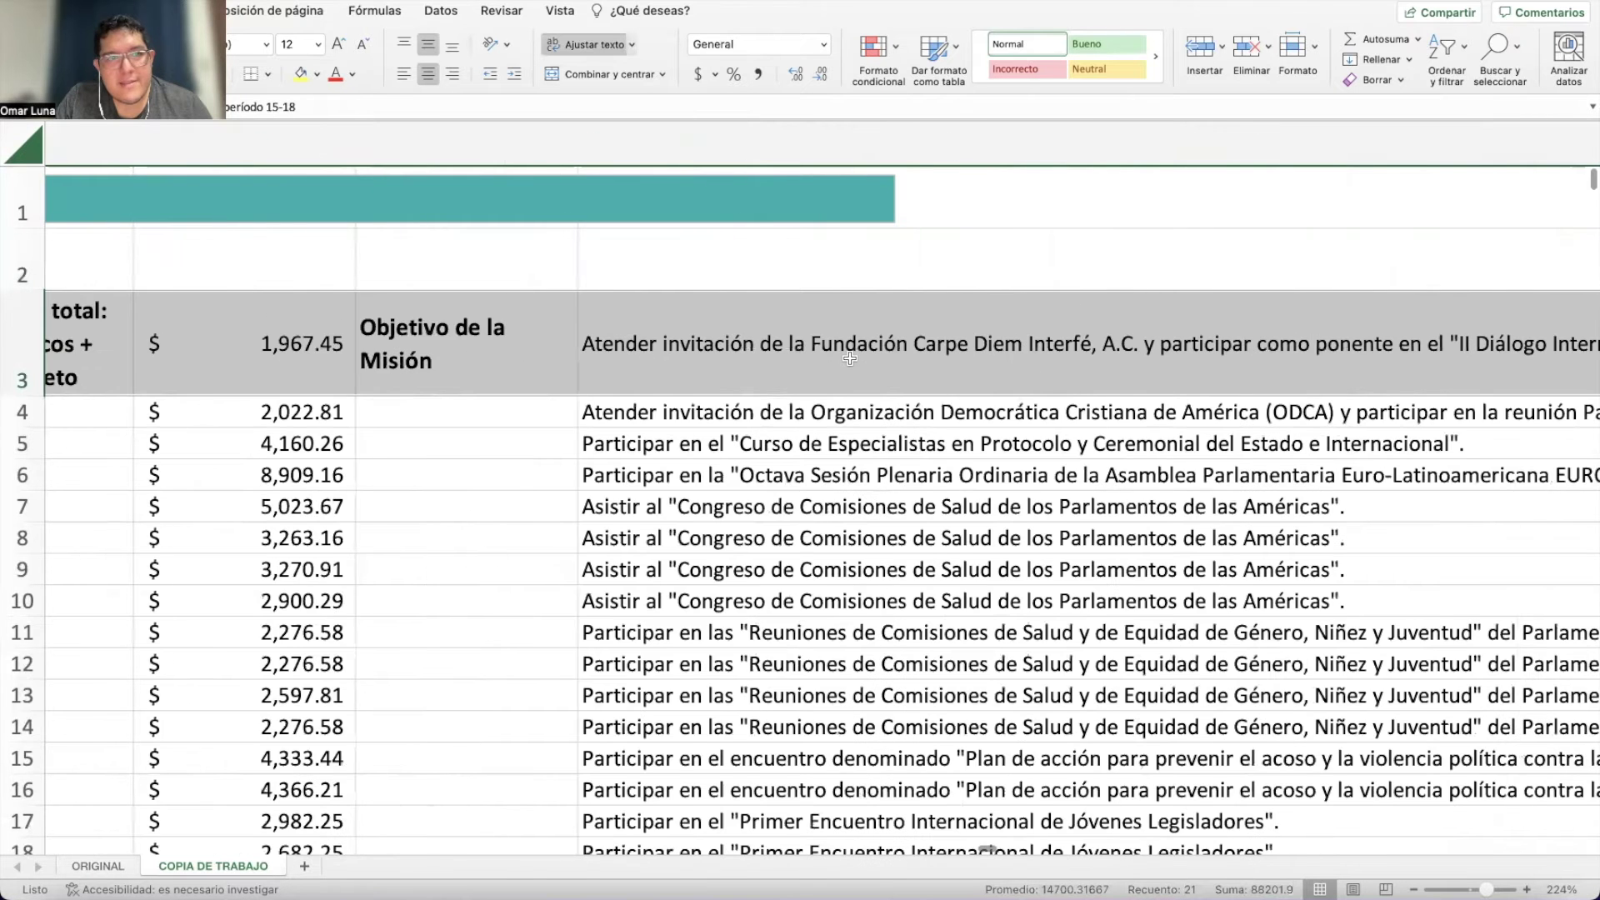
pyautogui.hscroll(5, 849, 359)
pyautogui.hscroll(-1, 849, 358)
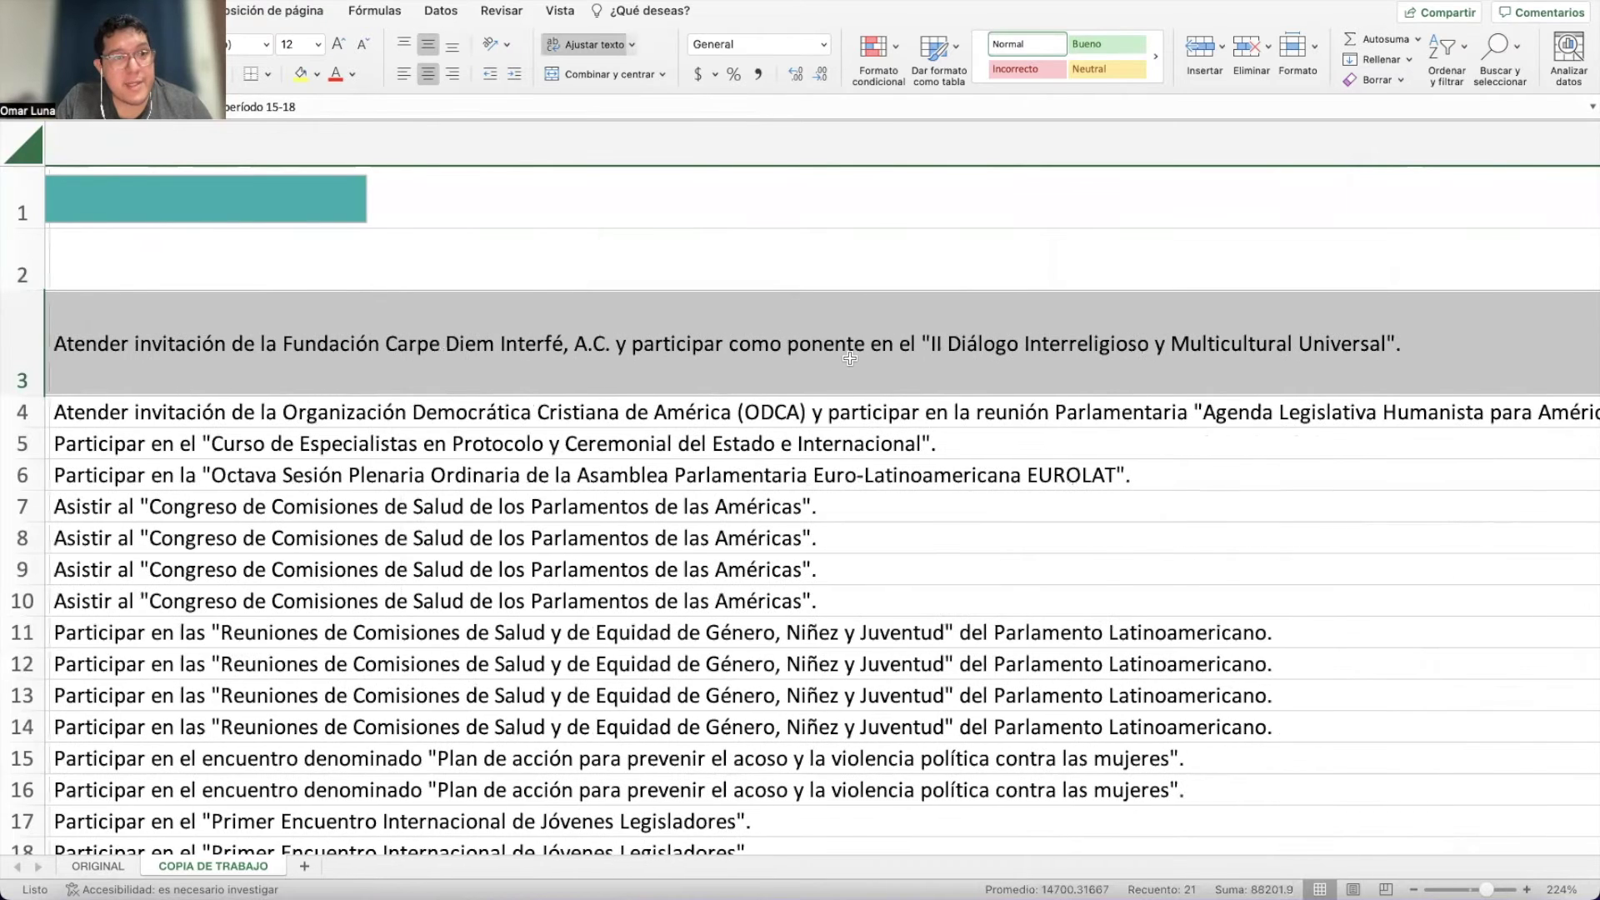
pyautogui.hscroll(-15, 849, 359)
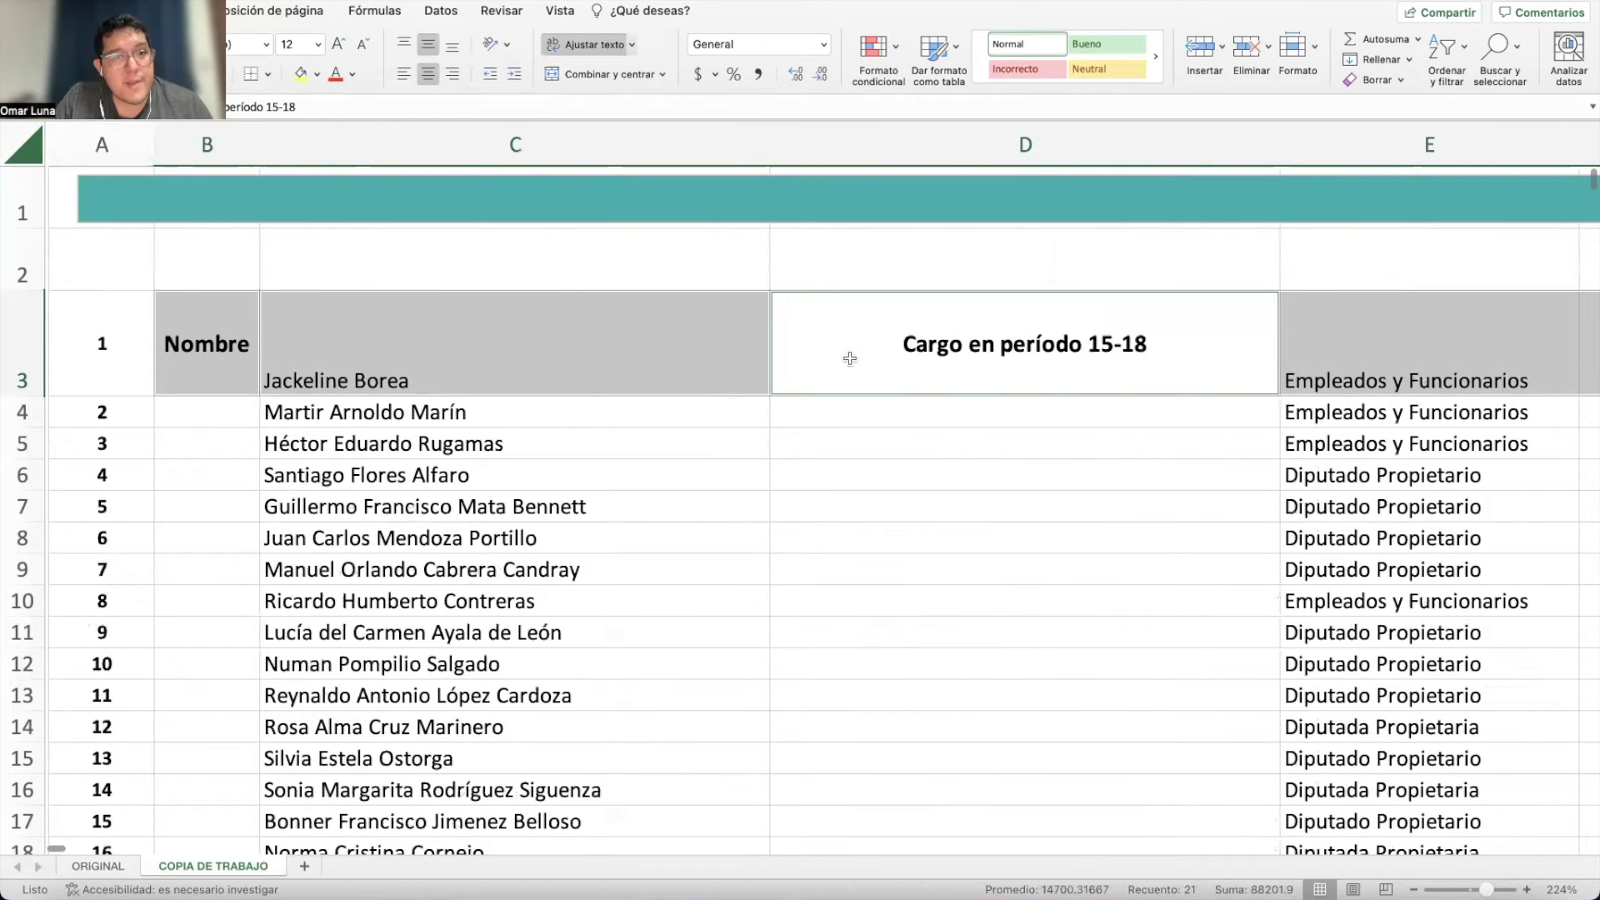
pyautogui.hscroll(1, 850, 358)
pyautogui.press('super+c')
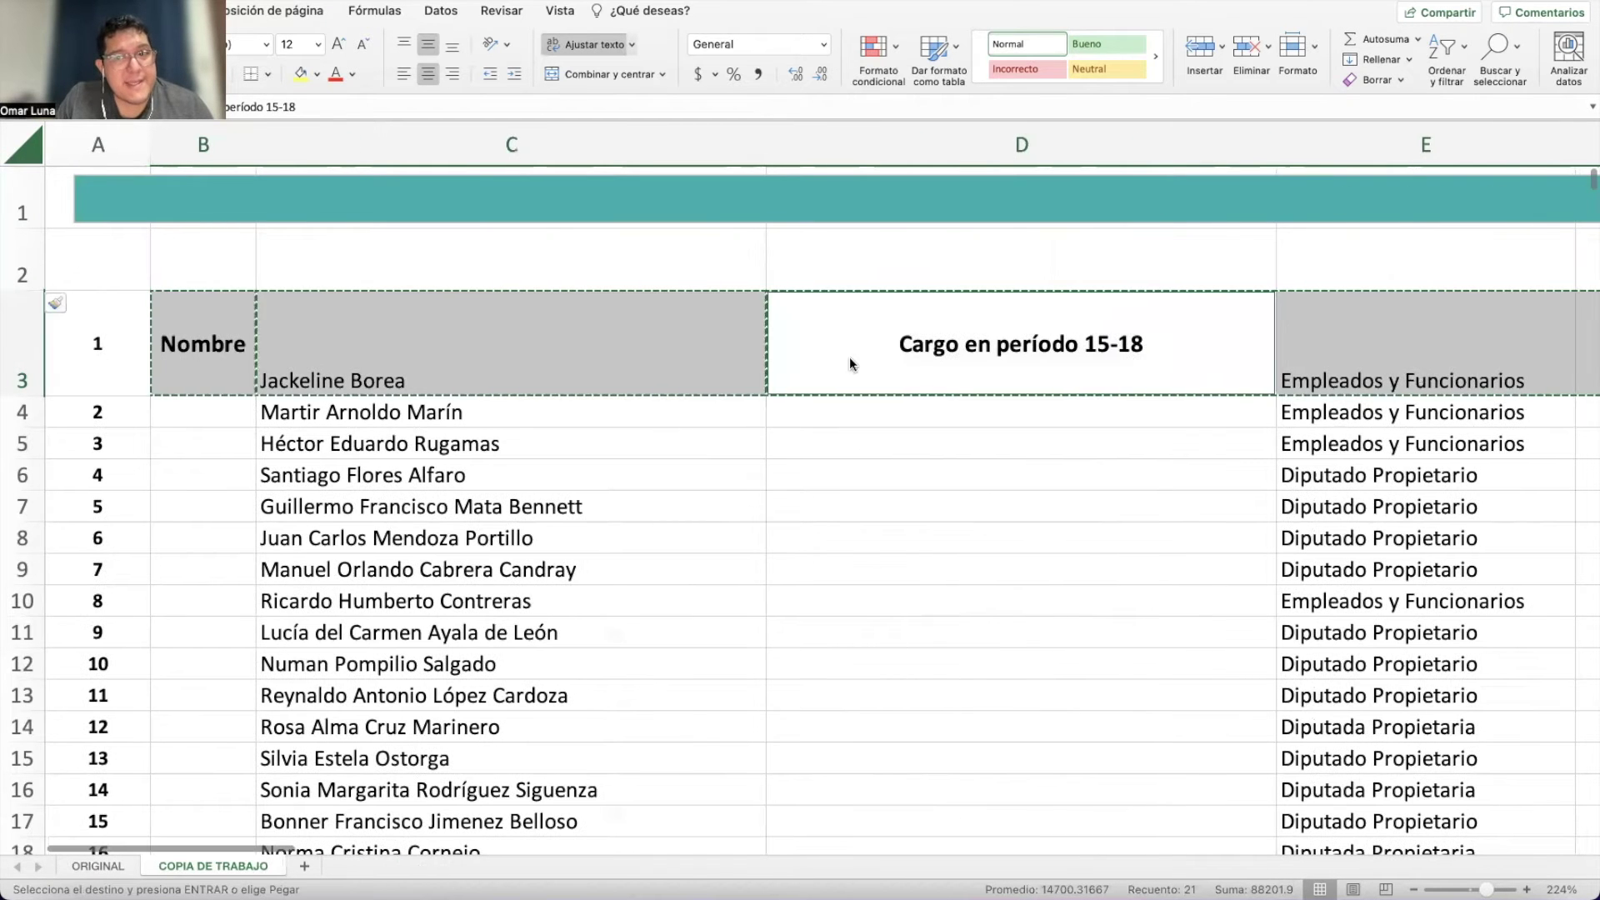
pyautogui.click(461, 265)
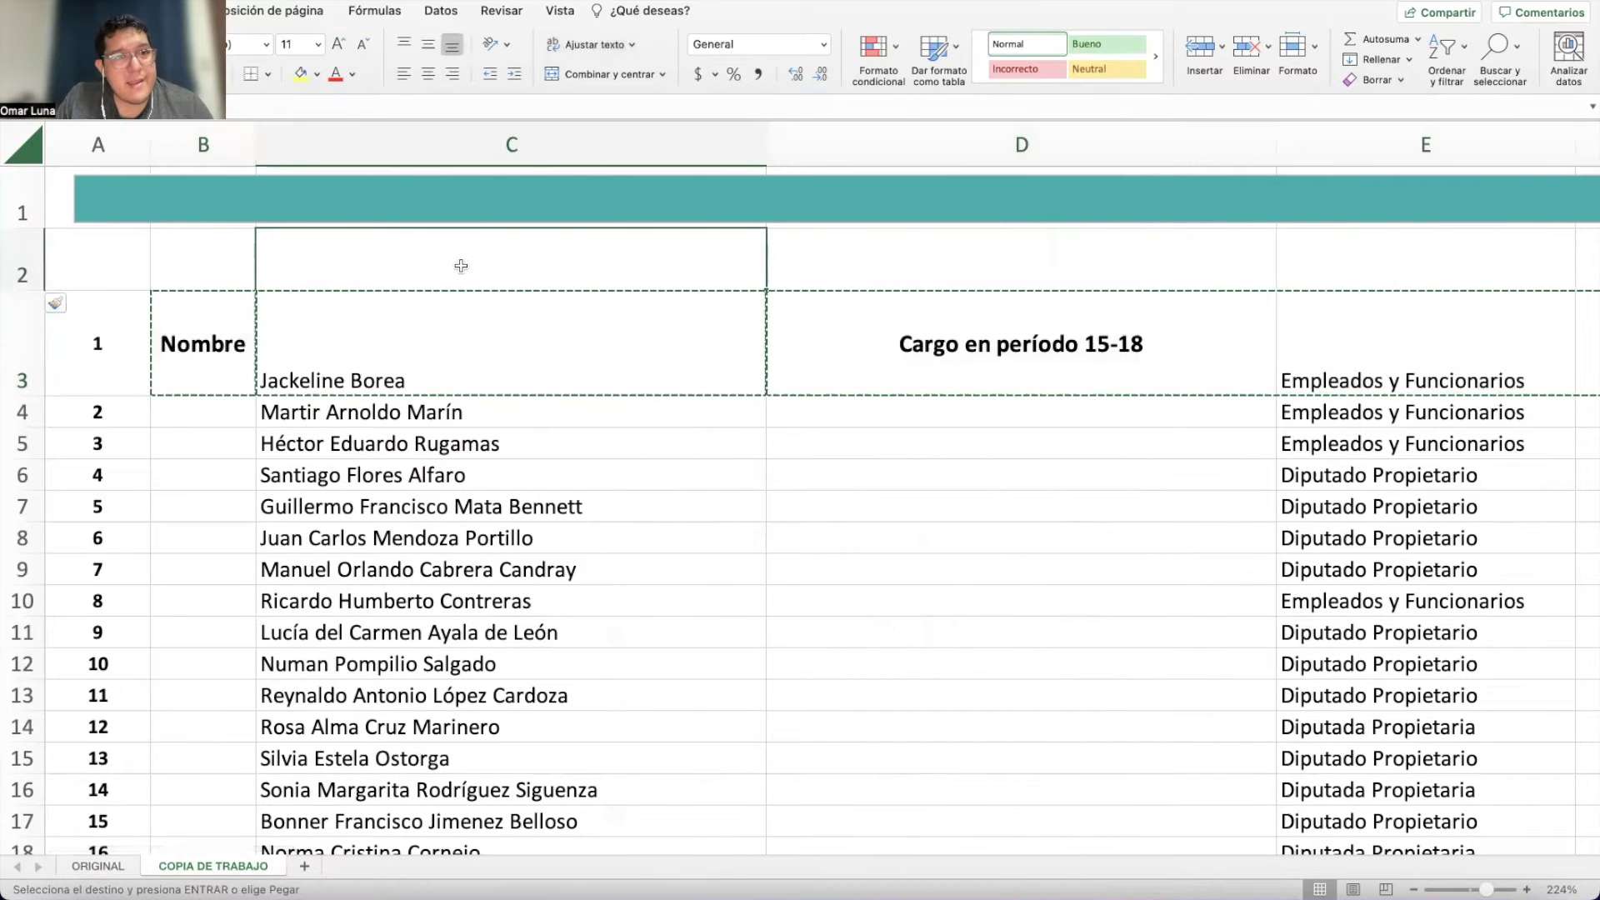
# Copy the row 3 cells from the Nombre header through the mission objective text and paste them into row 2 starting at C2.
pyautogui.click(207, 336)
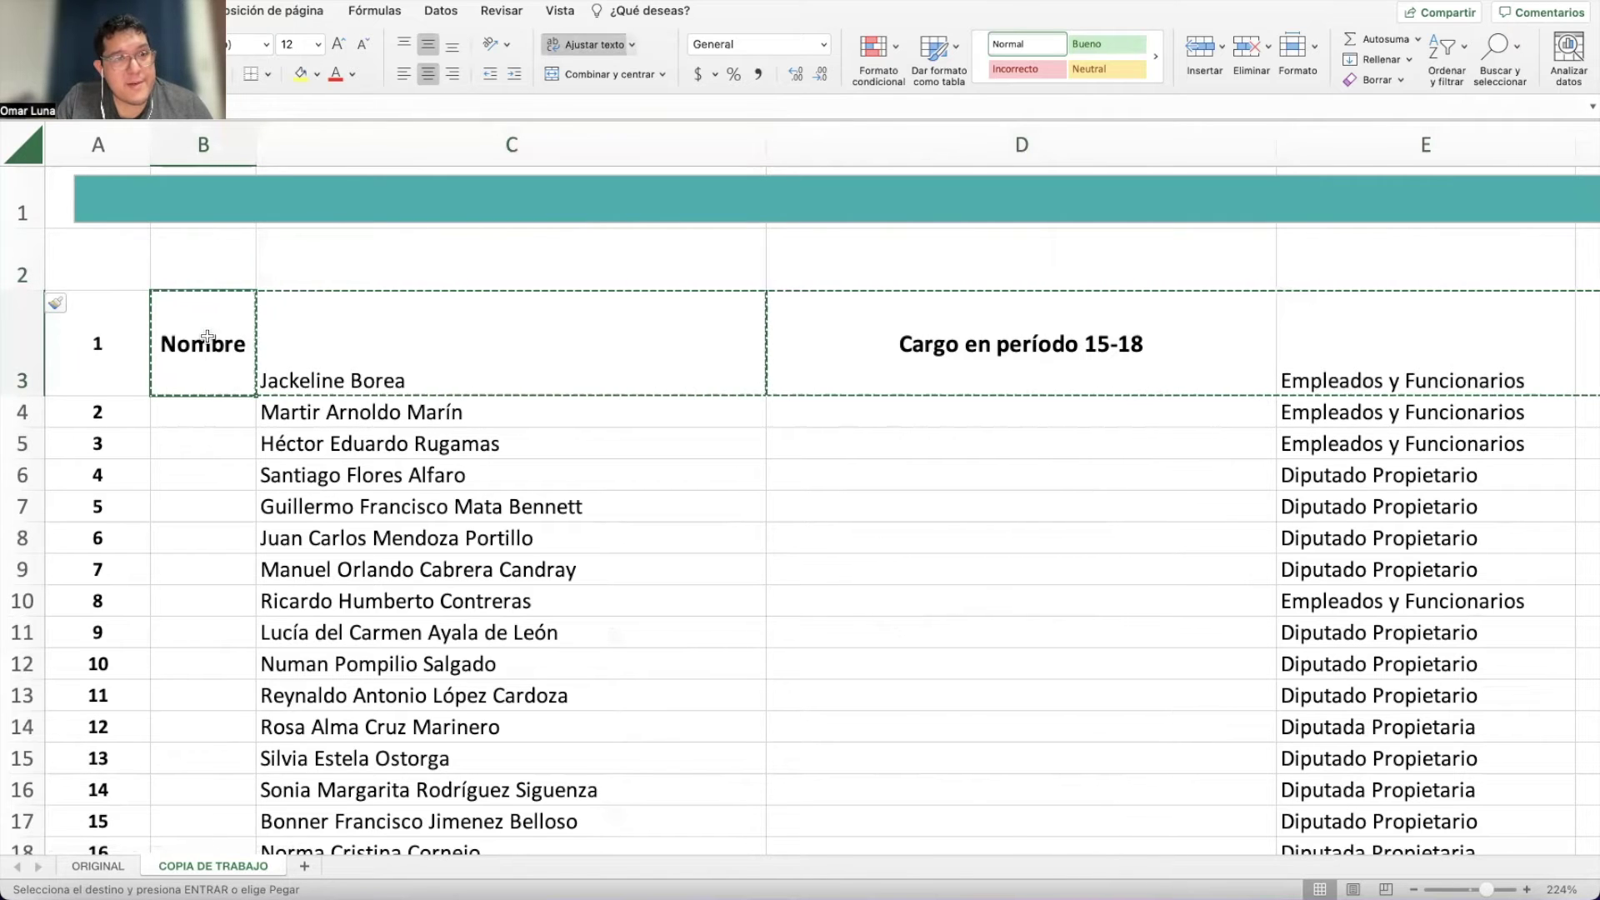
pyautogui.press('super+c')
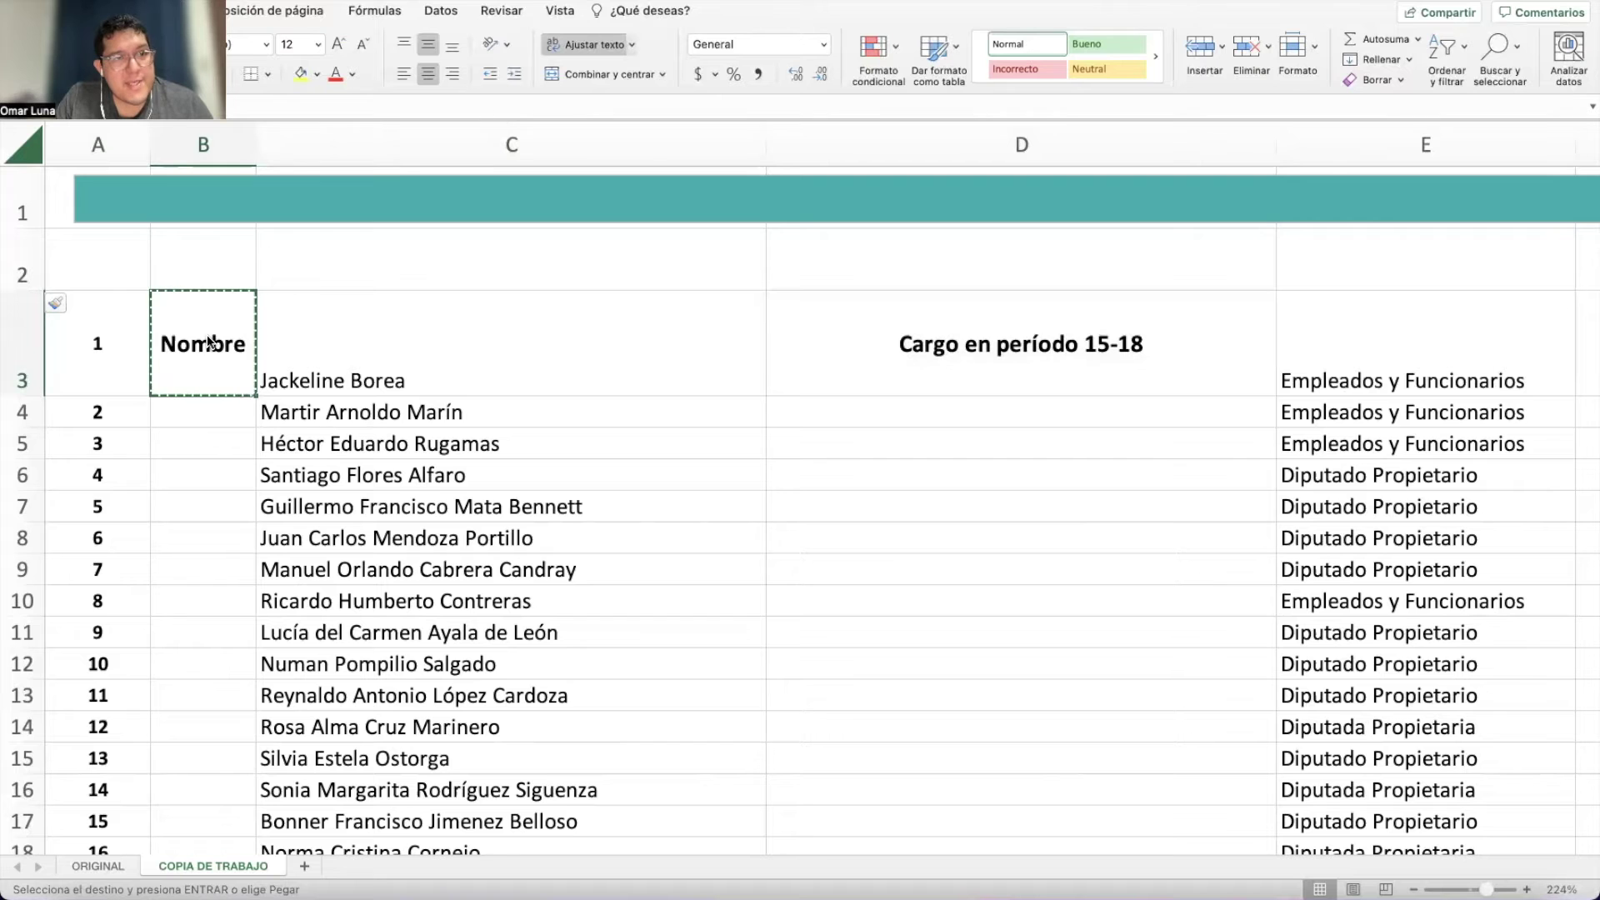
pyautogui.hotkey('shift', 'Right')
pyautogui.hotkey('shift', 'Right')
pyautogui.hotkey('shift', 'Right')
pyautogui.hotkey('shift', 'Right')
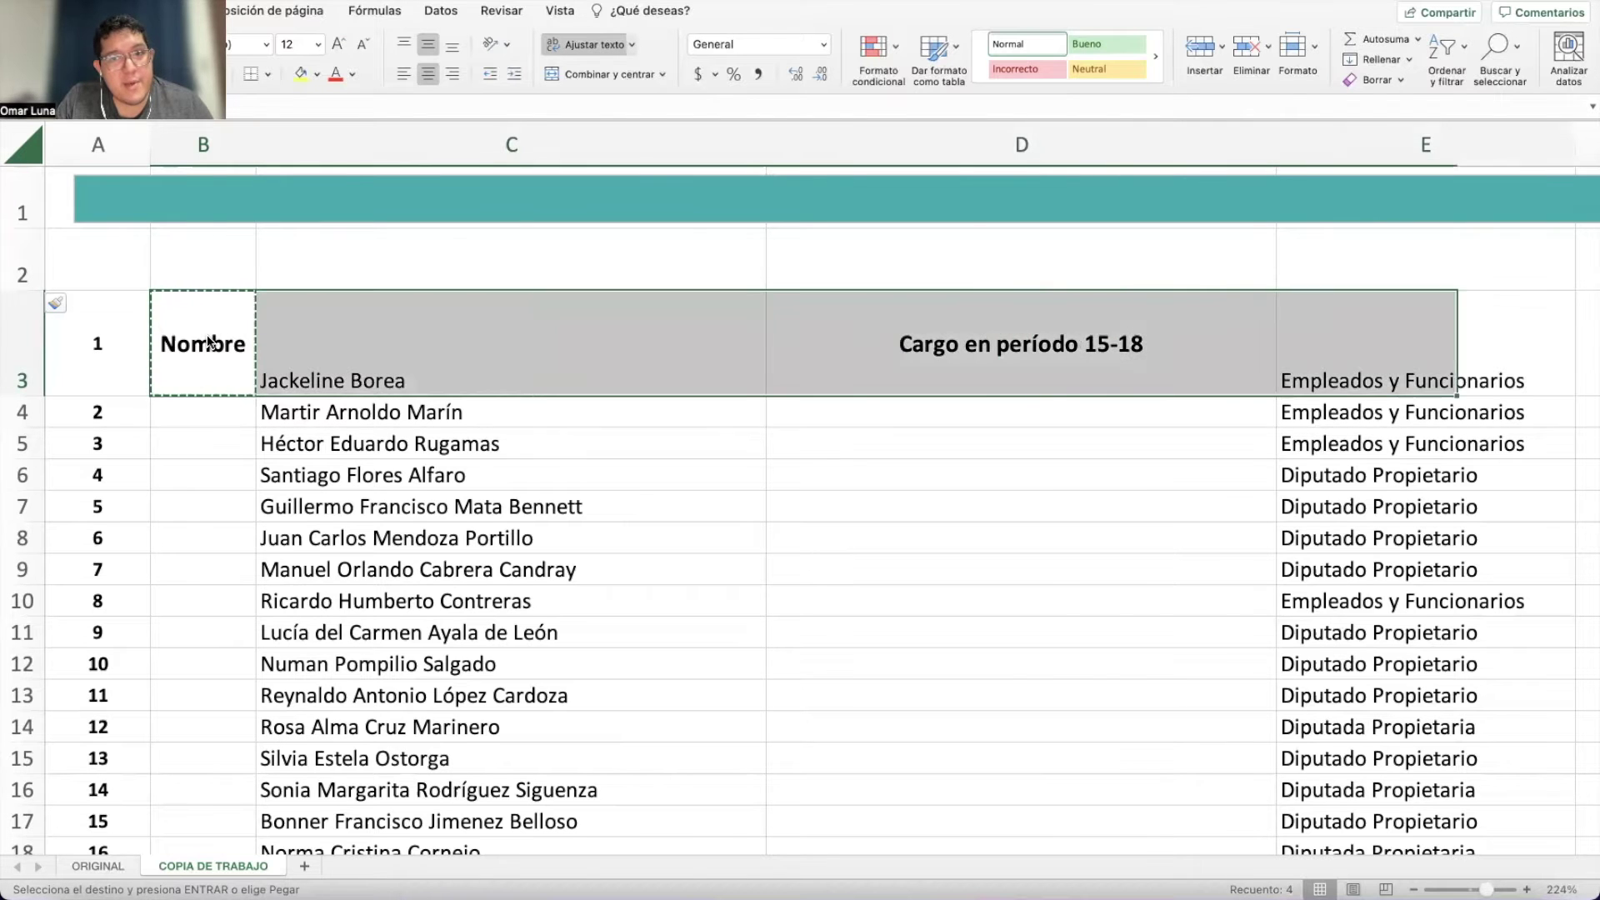
pyautogui.hotkey('shift', 'Right')
pyautogui.hotkey('shift', 'Right')
pyautogui.hotkey('shift', 'Right')
pyautogui.hotkey('shift', 'Right')
pyautogui.hotkey('shift', 'Right')
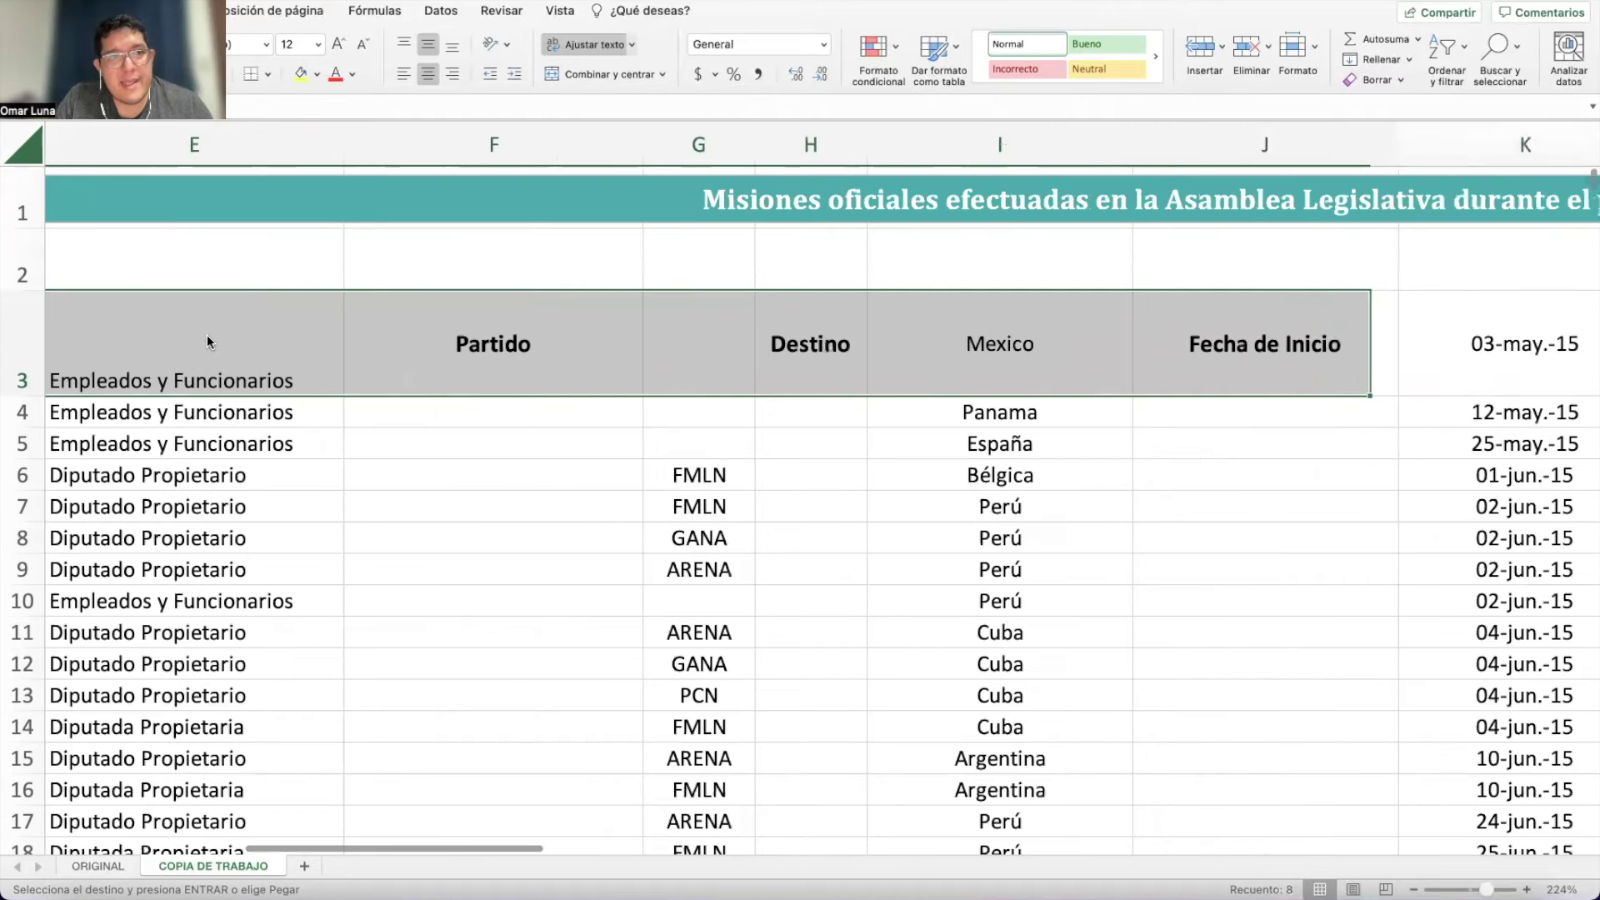
pyautogui.hotkey('shift', 'Right')
pyautogui.hotkey('shift', 'Right')
pyautogui.hotkey('shift', 'Right')
pyautogui.hotkey('shift', 'Right')
pyautogui.hotkey('shift', 'Right')
pyautogui.hotkey('shift', 'Right')
pyautogui.hotkey('shift', 'Right')
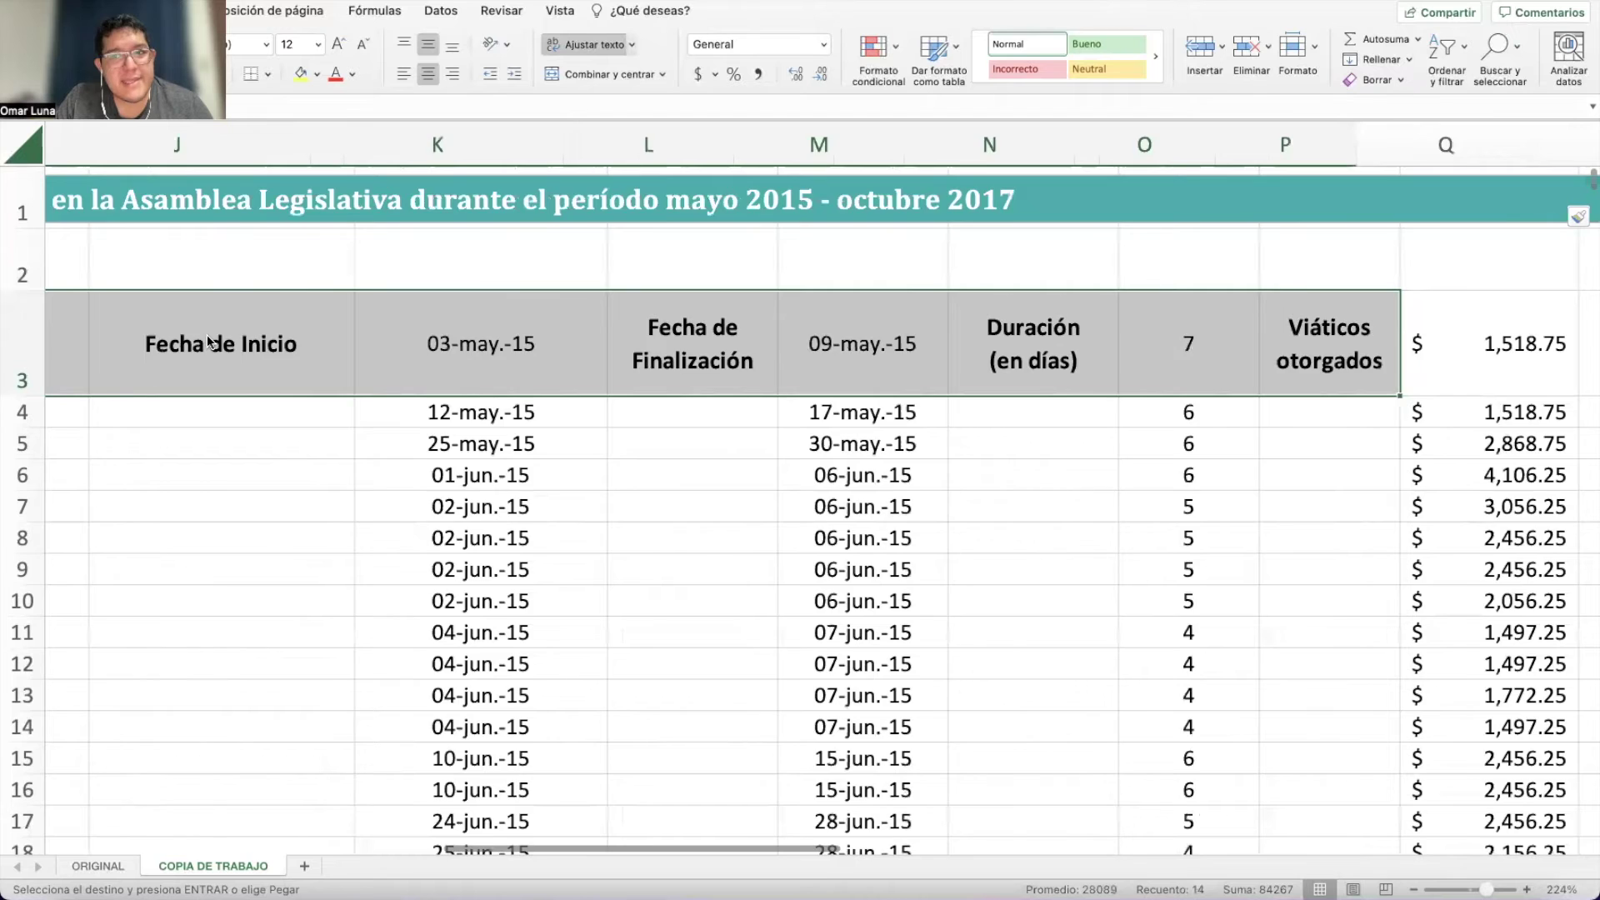
pyautogui.hotkey('shift', 'Right')
pyautogui.hotkey('shift', 'Right')
pyautogui.hotkey('shift', 'Right')
pyautogui.hotkey('shift', 'Right')
pyautogui.hotkey('shift', 'Right')
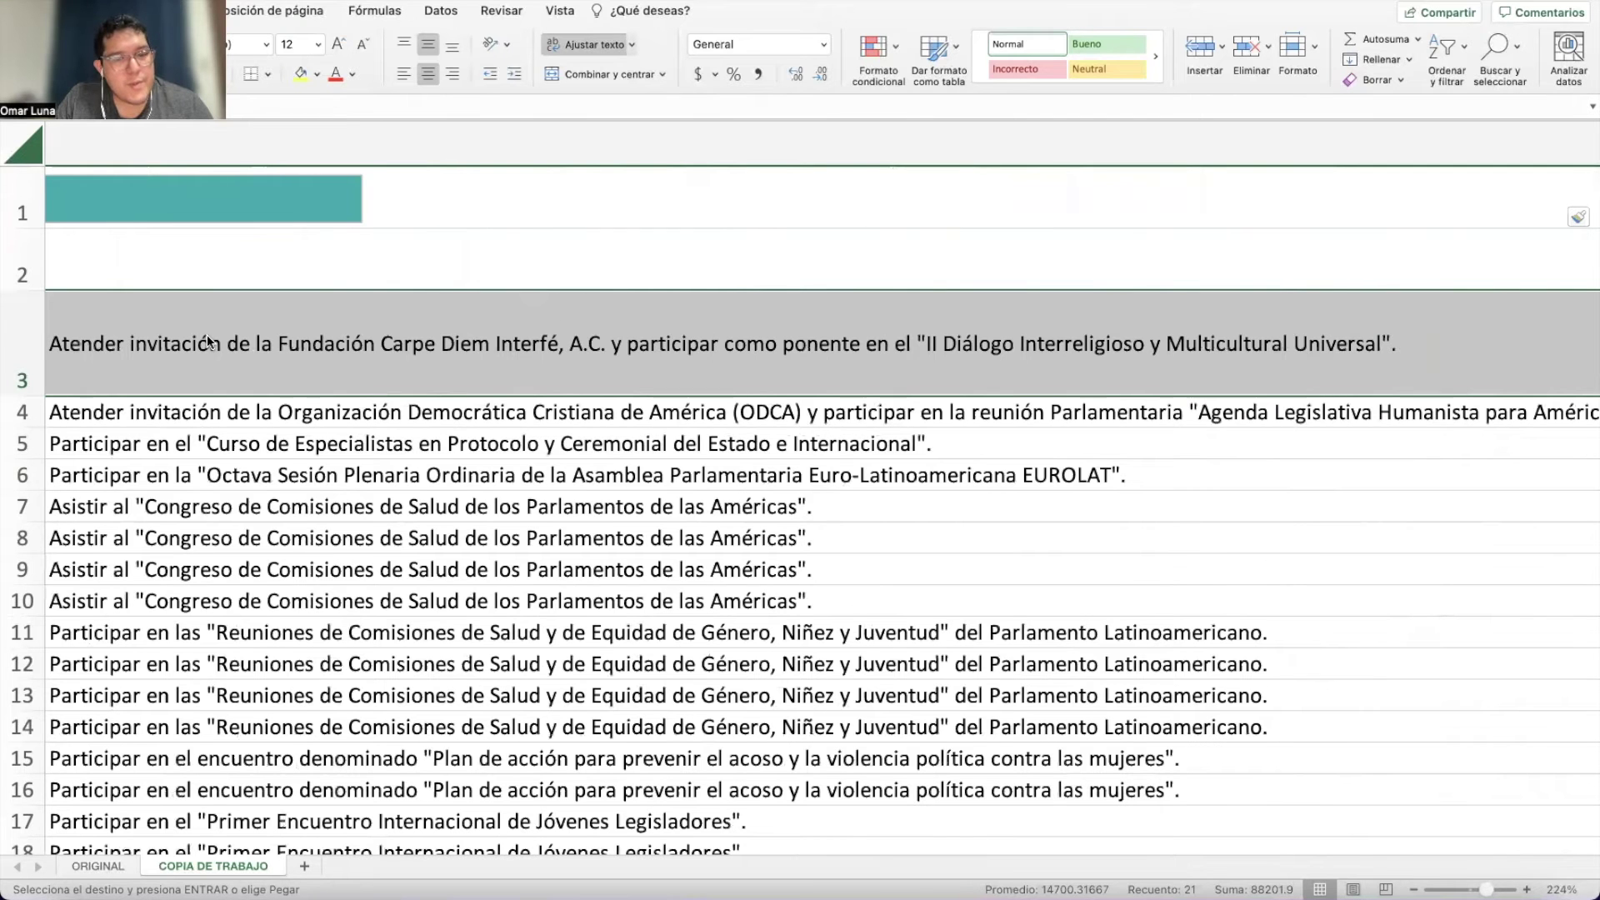
pyautogui.press('super+c')
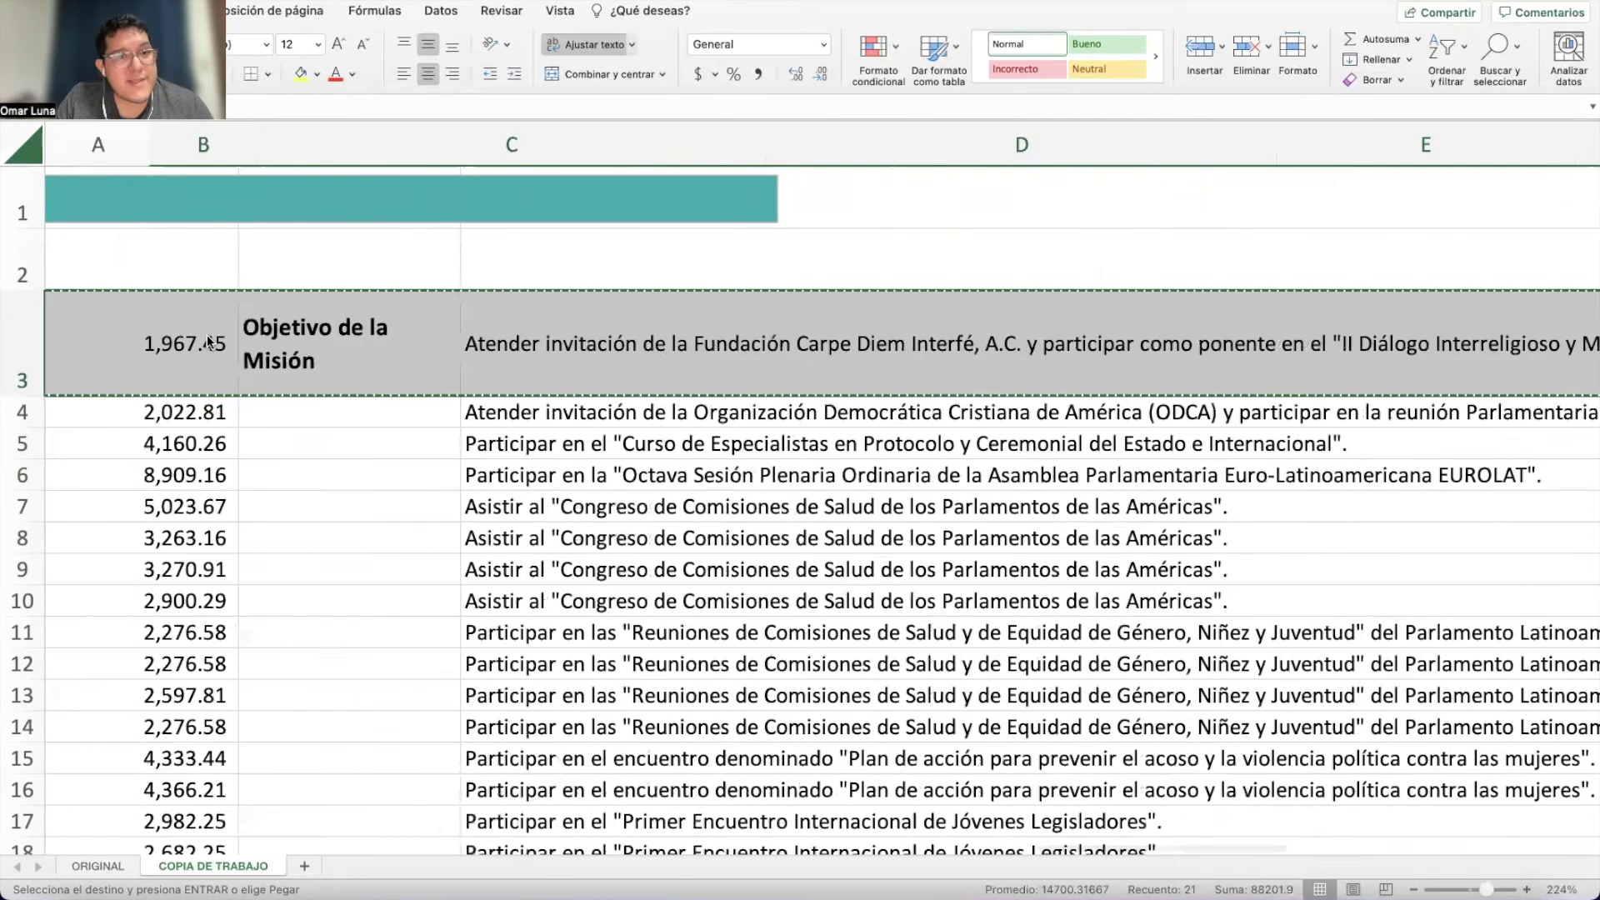
pyautogui.press('Up')
pyautogui.press('Right')
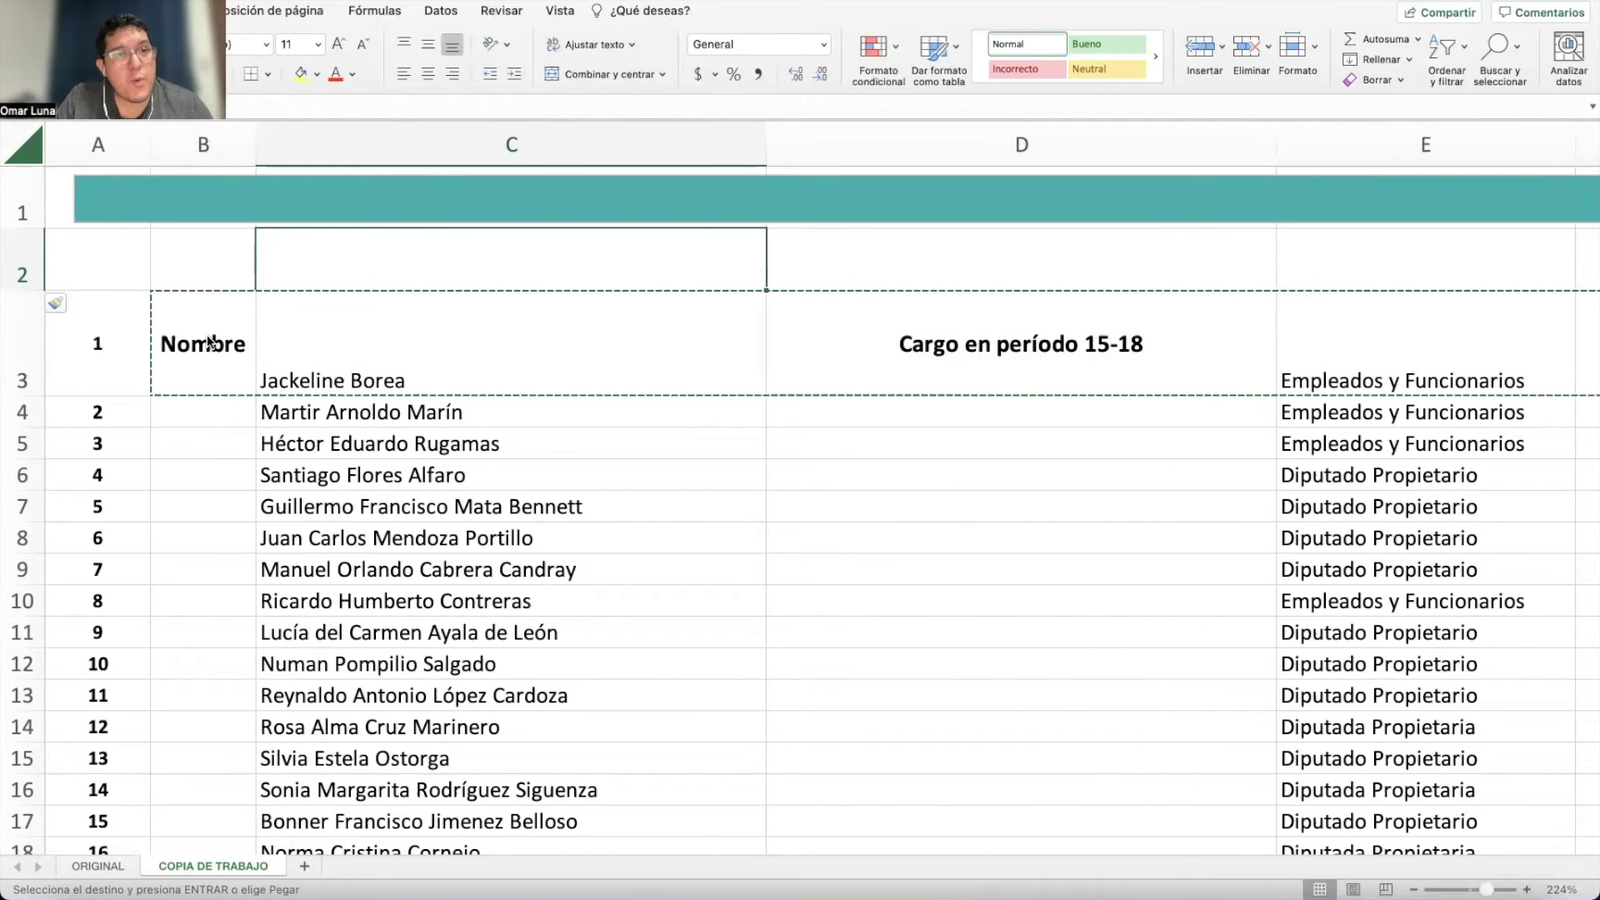
pyautogui.press('super+v')
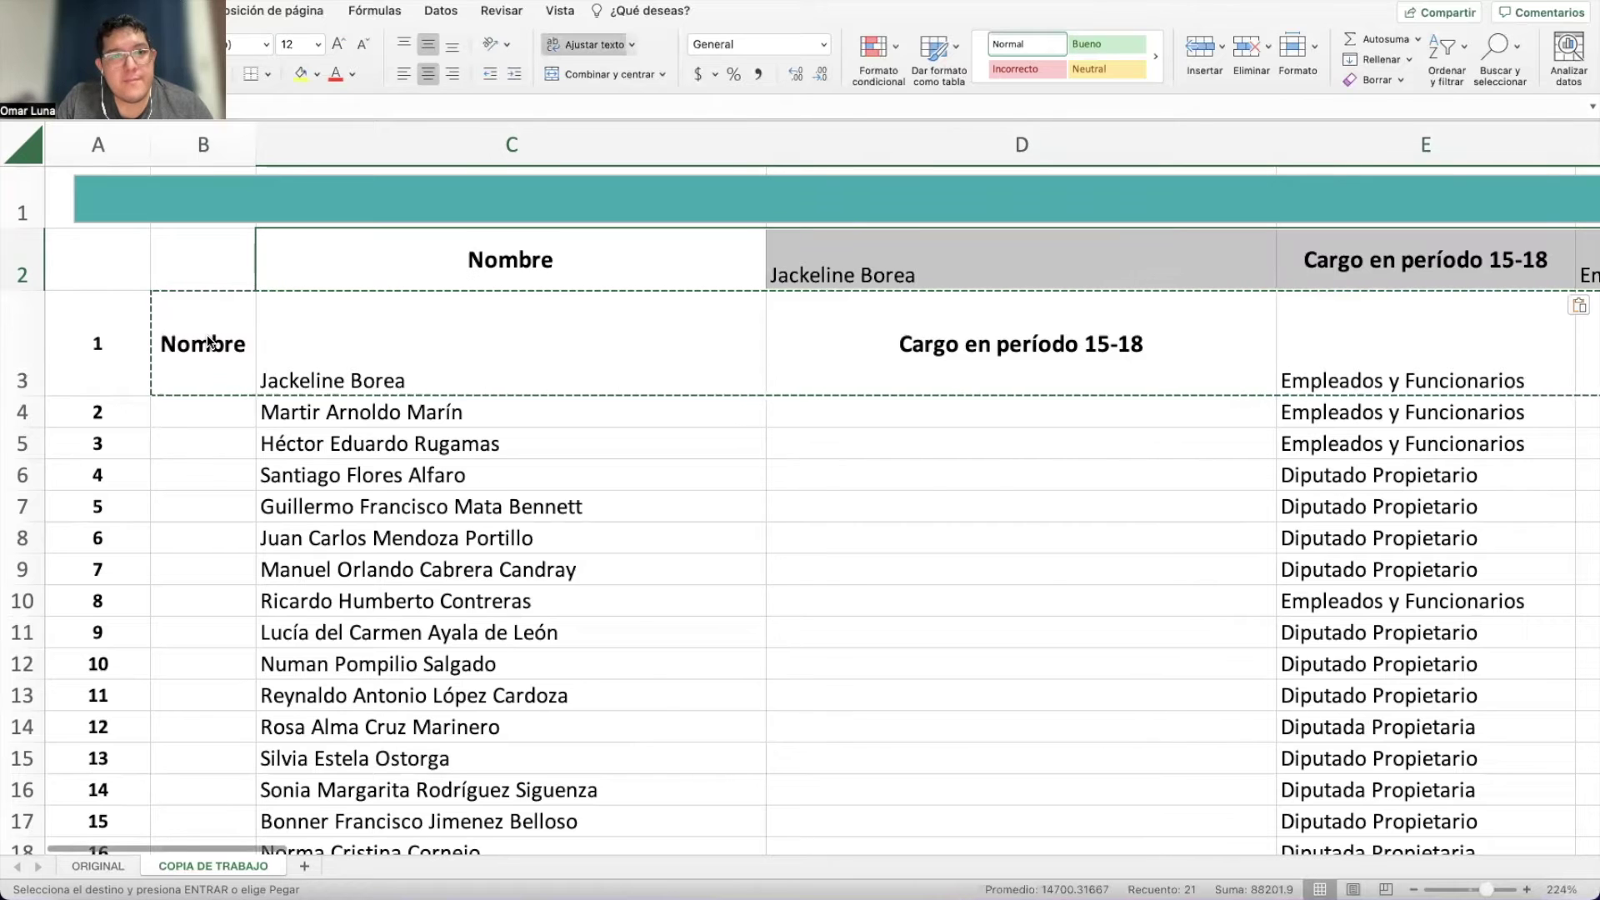
# Clear the Cargo en período 15-18 header from D3 in the first record's row.
pyautogui.click(191, 356)
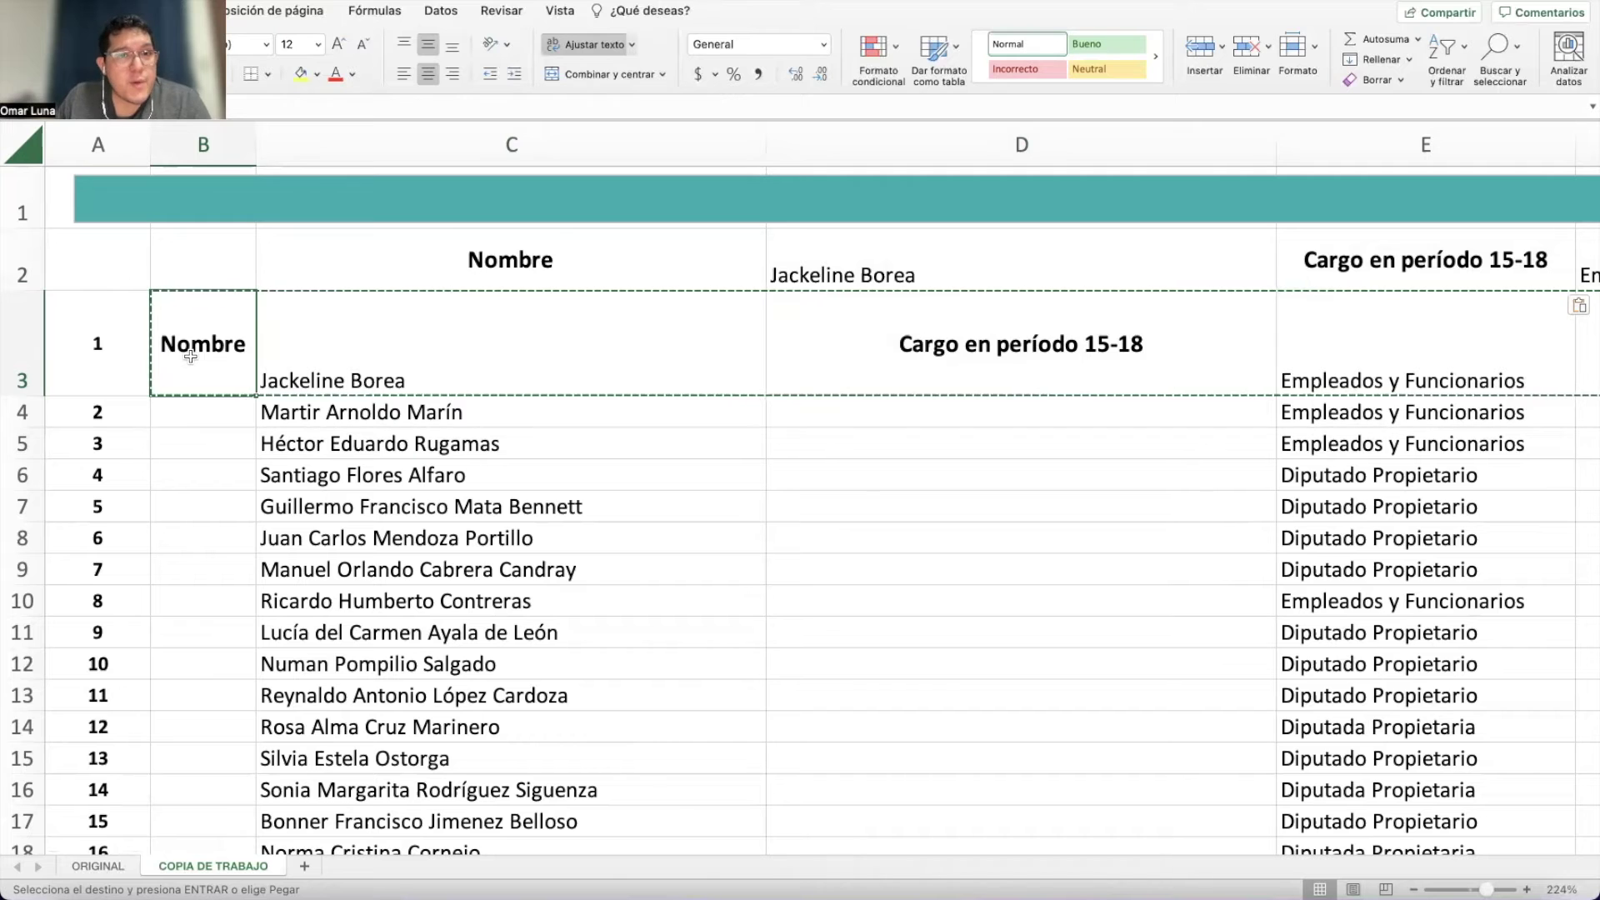
pyautogui.press('Up')
pyautogui.press('Right')
pyautogui.press('Right')
pyautogui.press('Right')
pyautogui.press('Left')
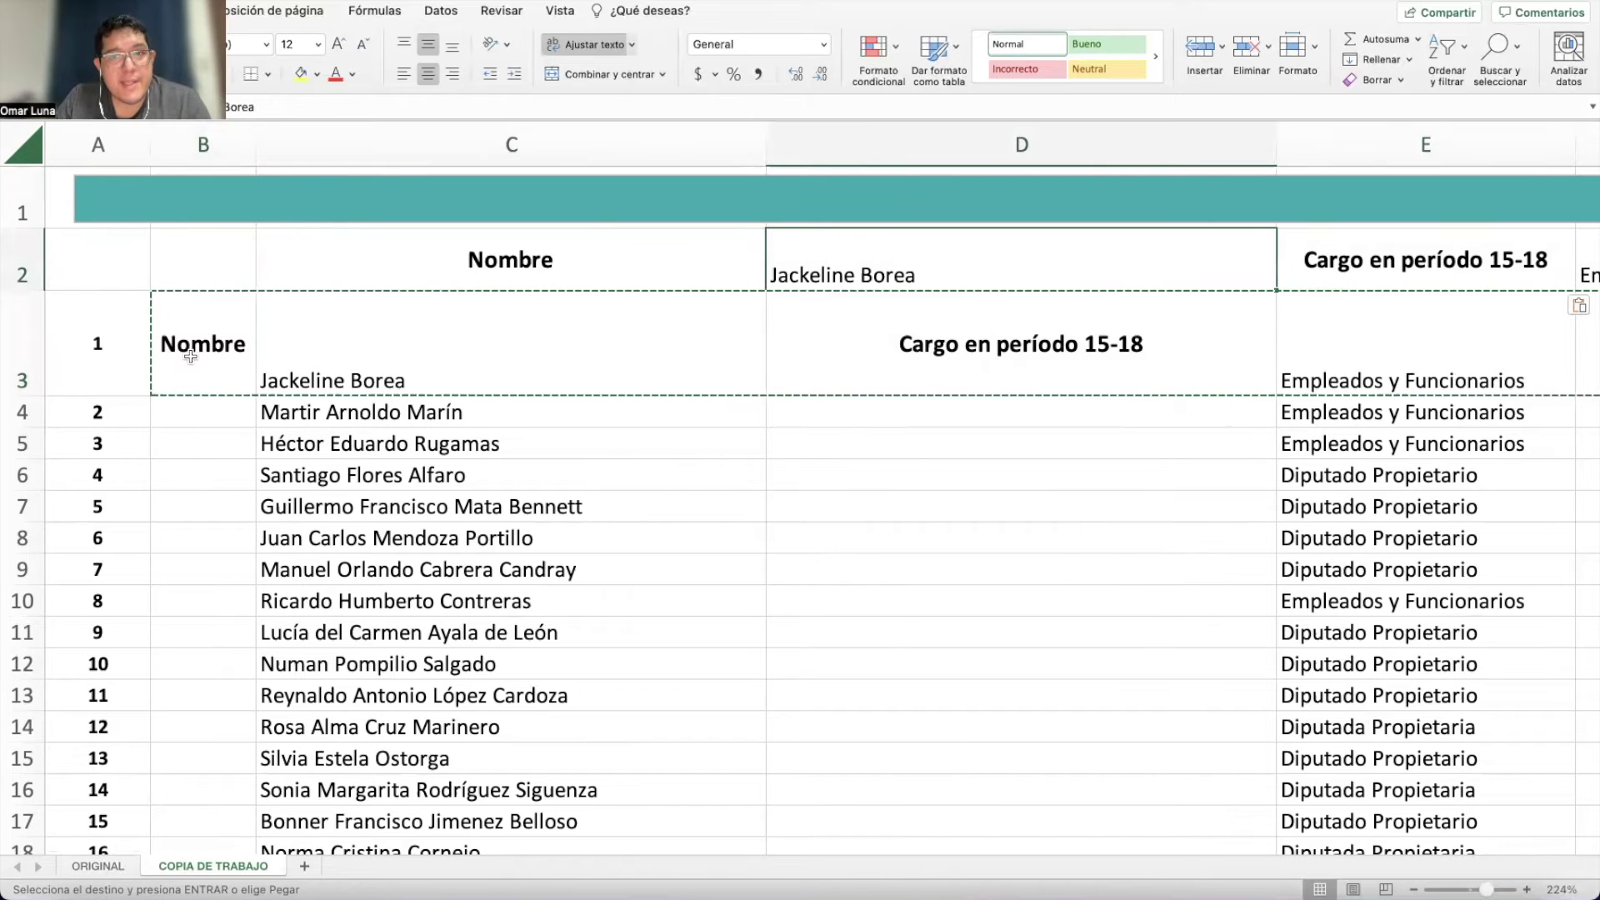
pyautogui.press('Down')
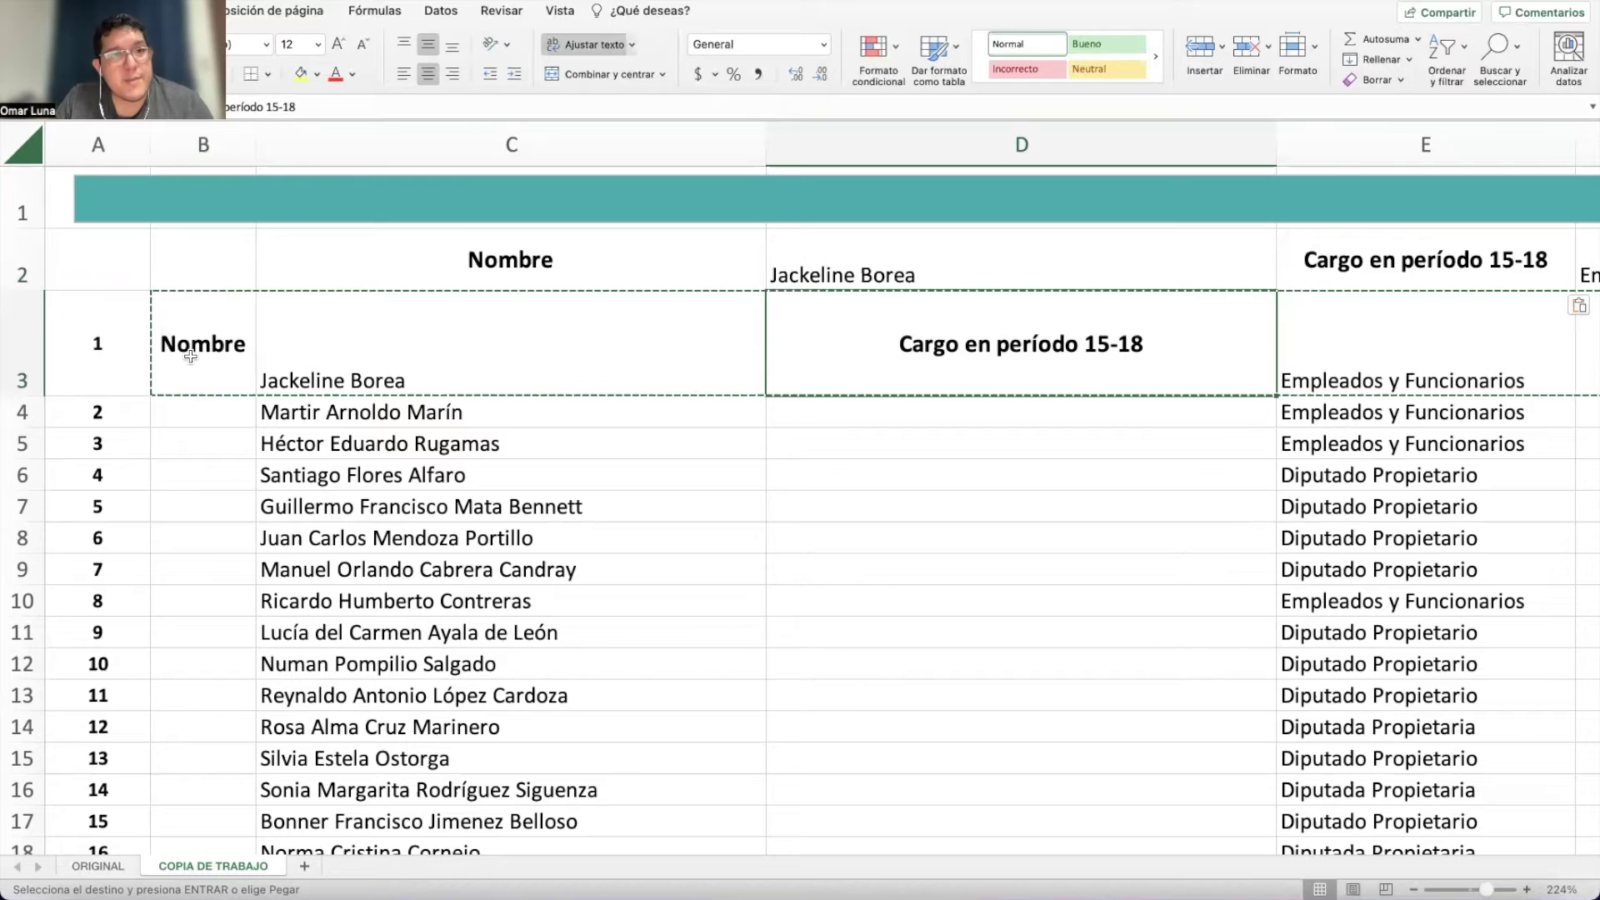
pyautogui.hotkey('ctrl', 'c')
pyautogui.press('Up')
pyautogui.press('Down')
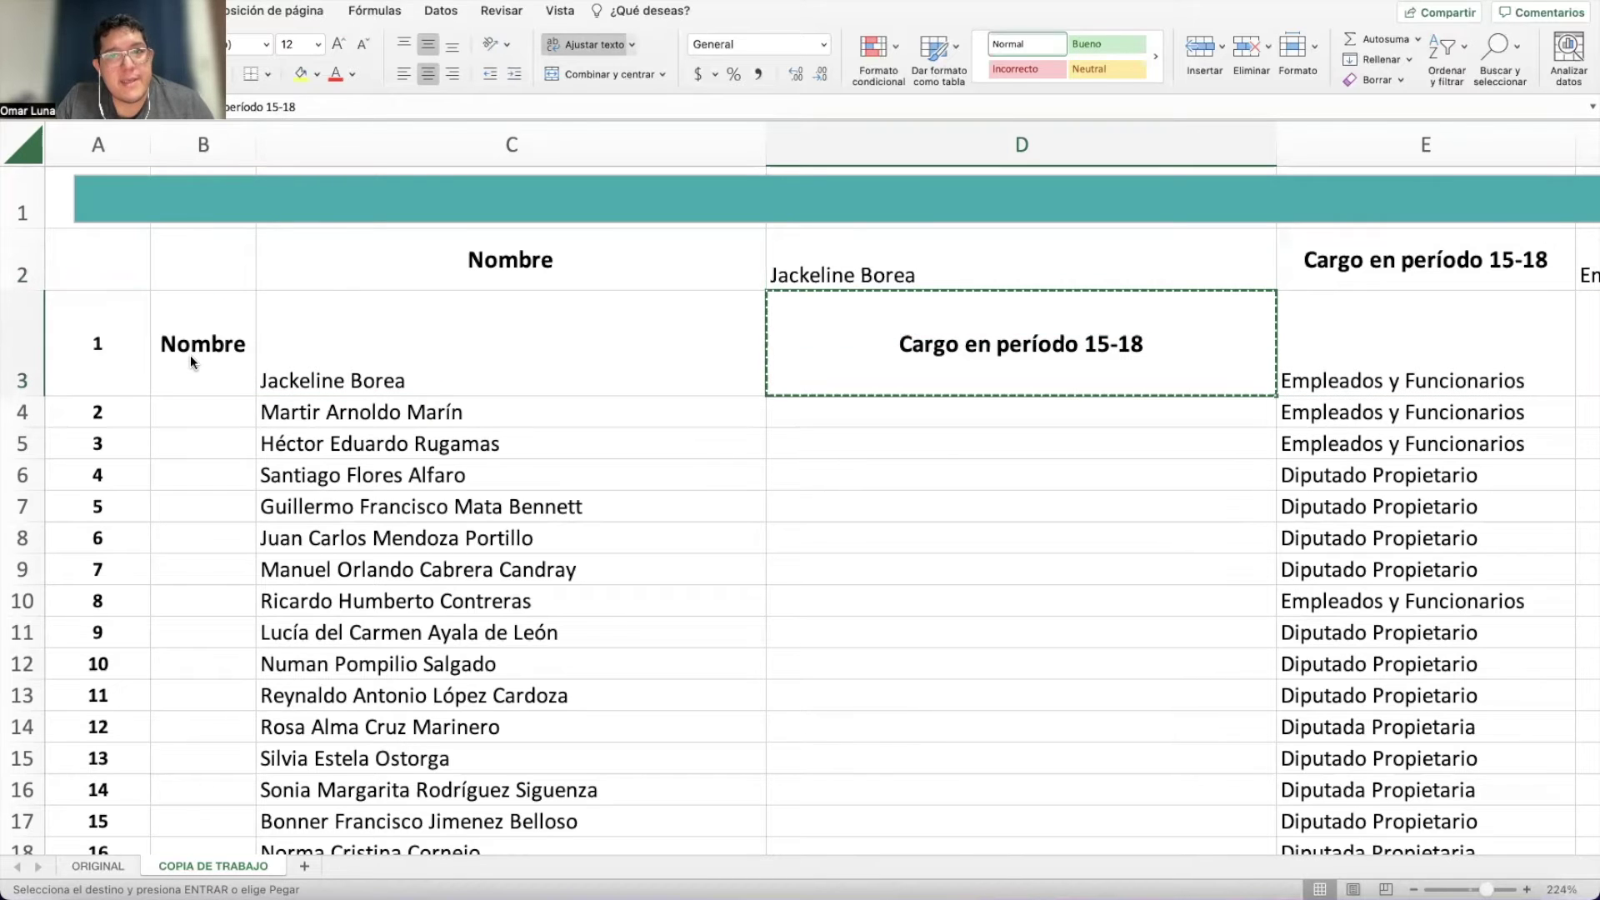
pyautogui.hotkey('ctrl', 'd')
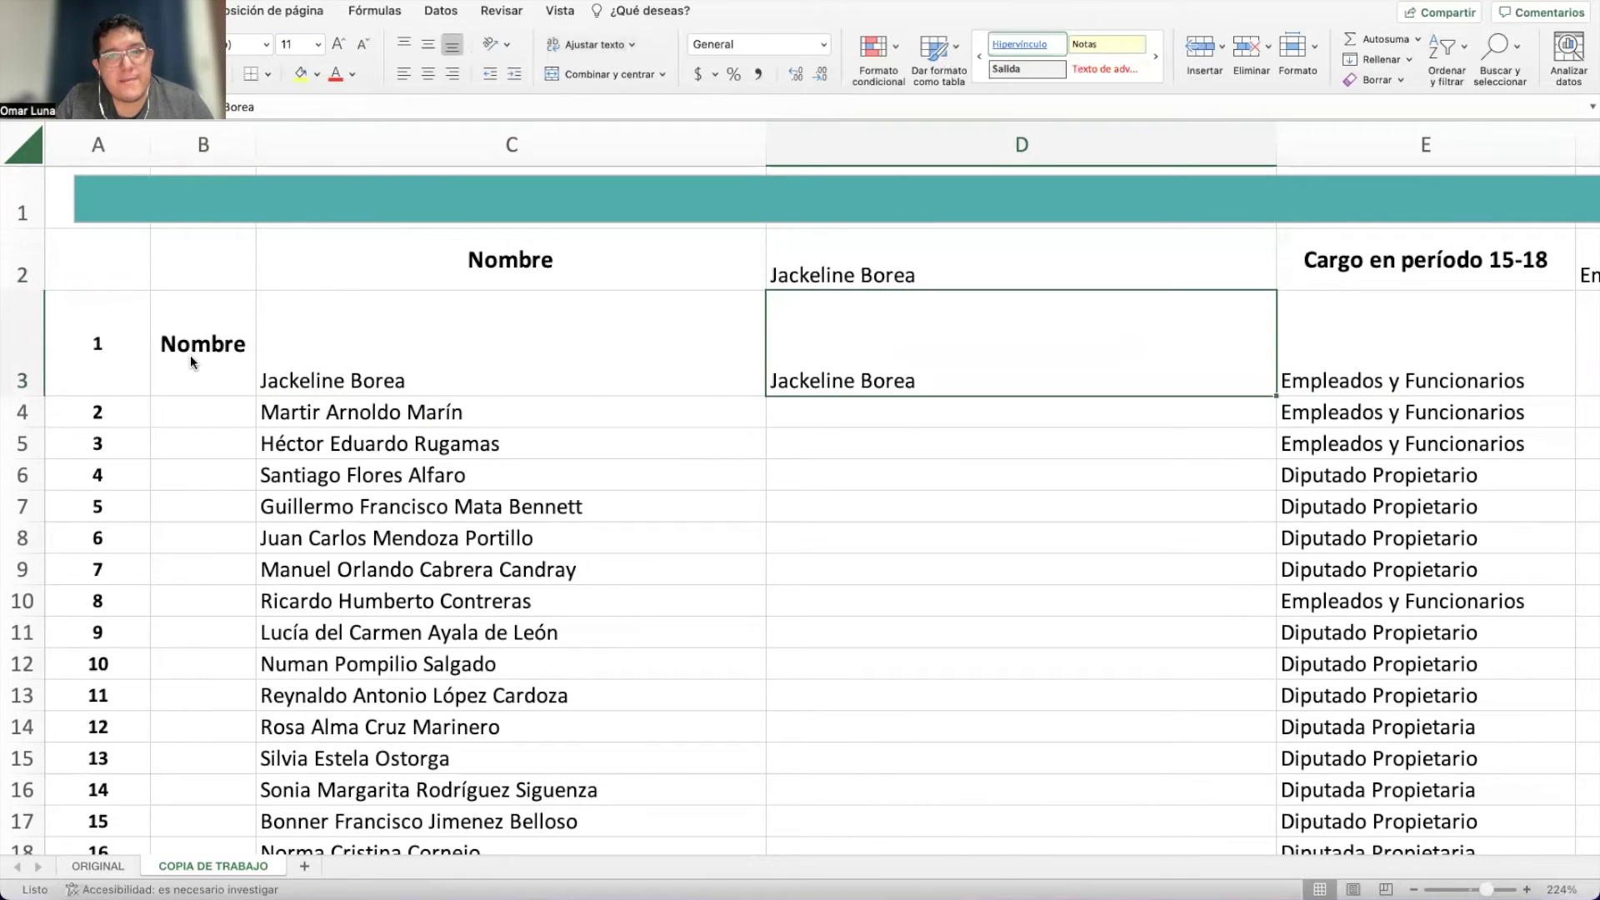
pyautogui.press('Delete')
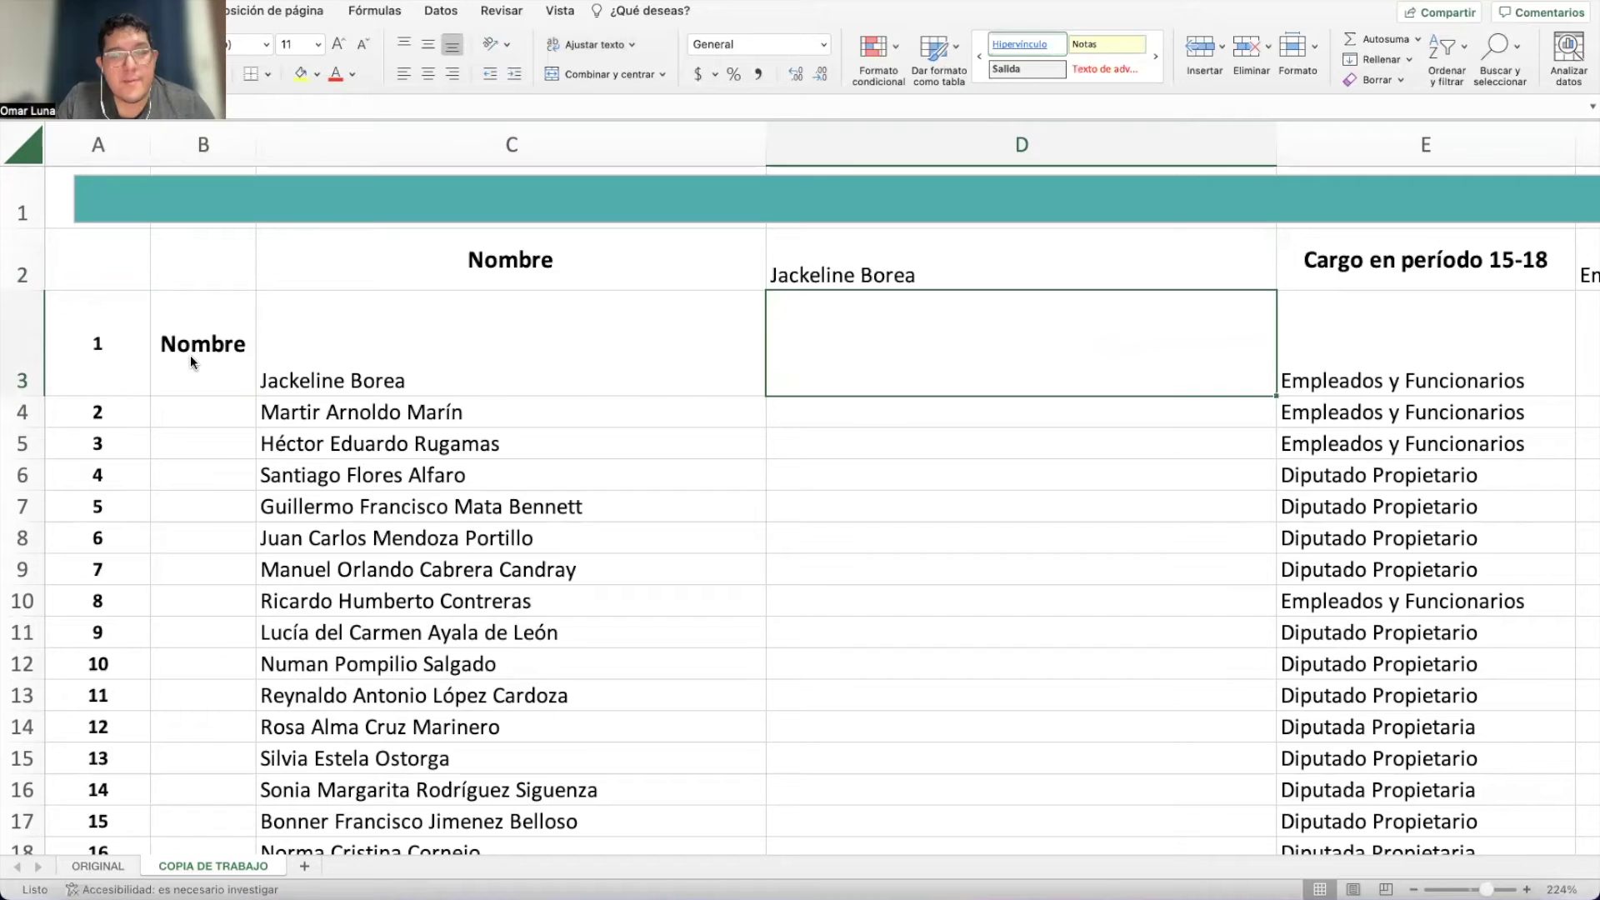
pyautogui.hotkey('ctrl', 'd')
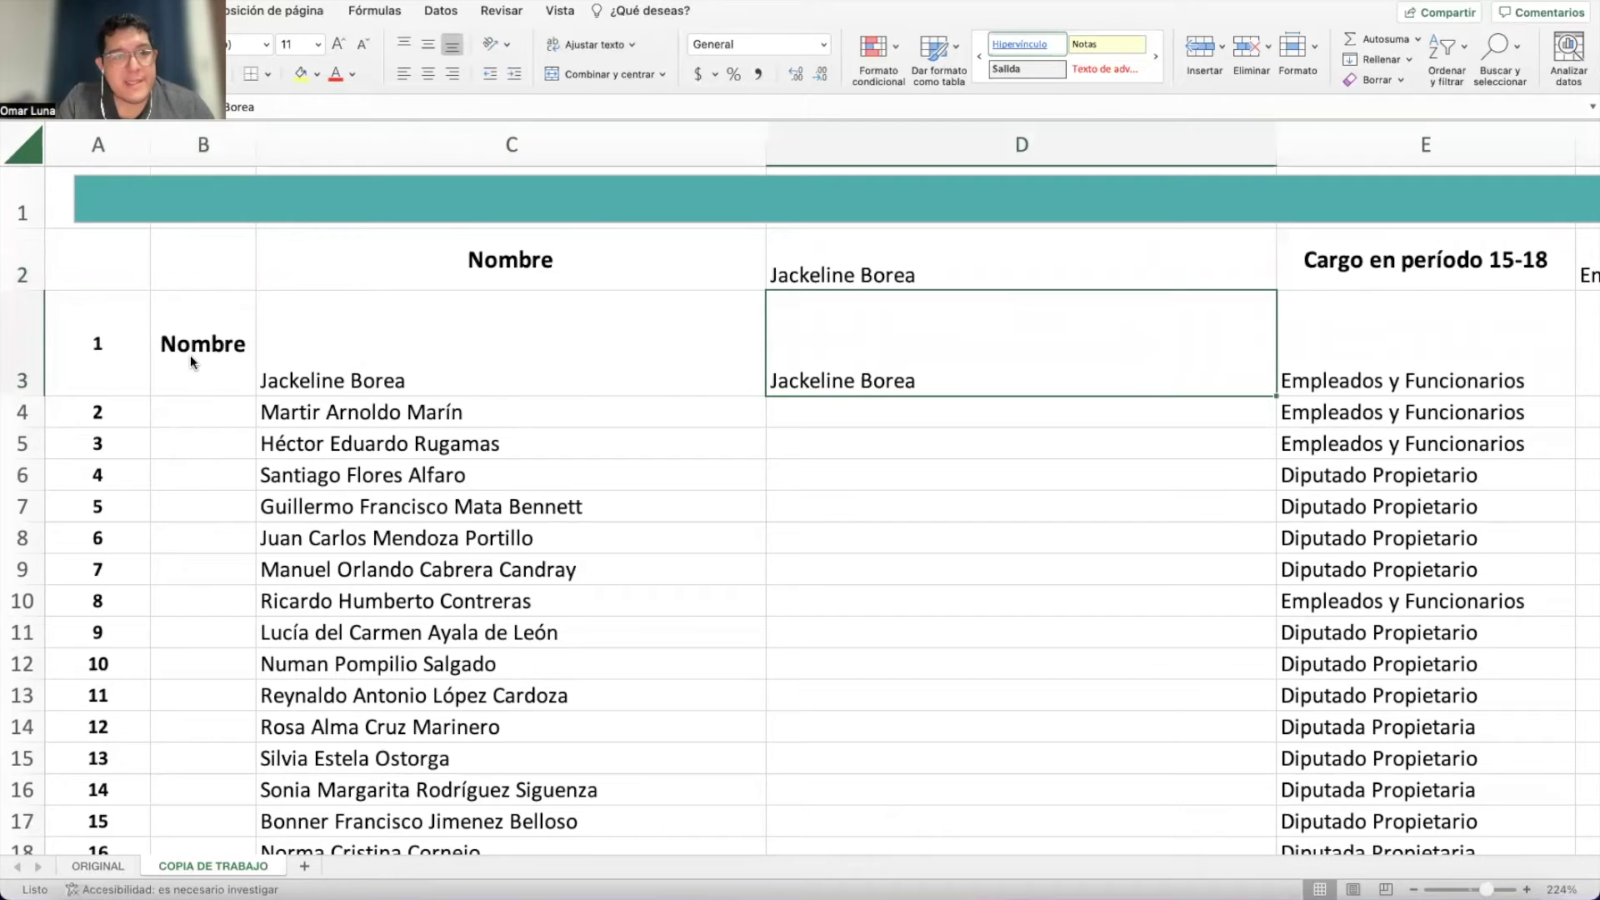
pyautogui.press('Delete')
# Clear the first record's name, position and destination from D2, F2 and J2 in the new header row.
pyautogui.press('Up')
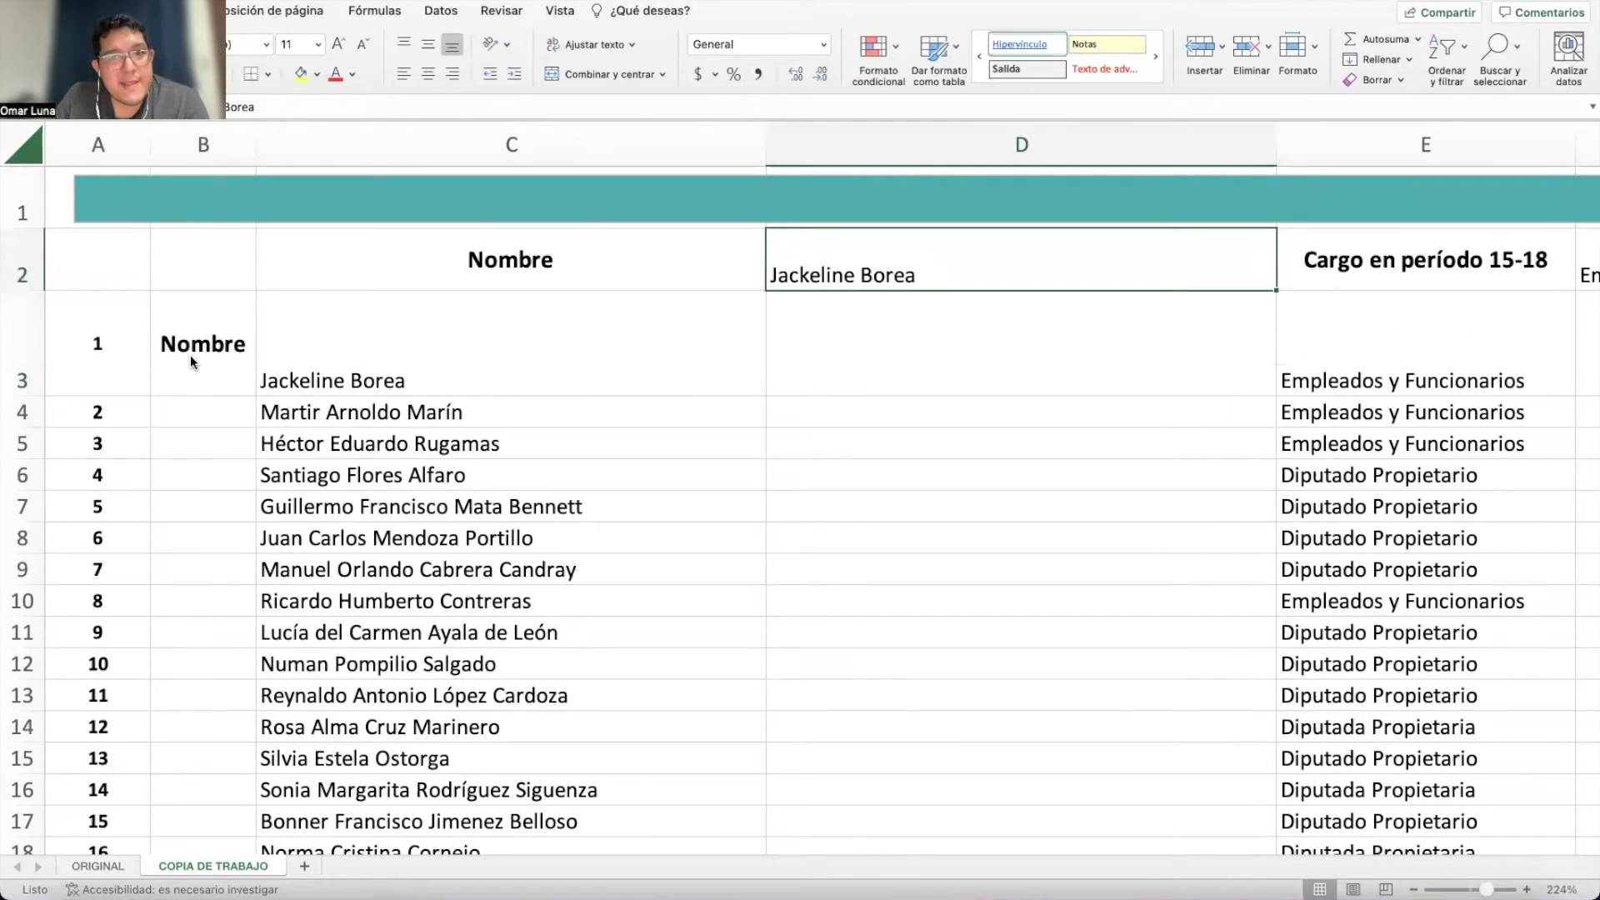
pyautogui.press('Delete')
pyautogui.press('Right')
pyautogui.press('Right')
pyautogui.press('Right')
pyautogui.press('Left')
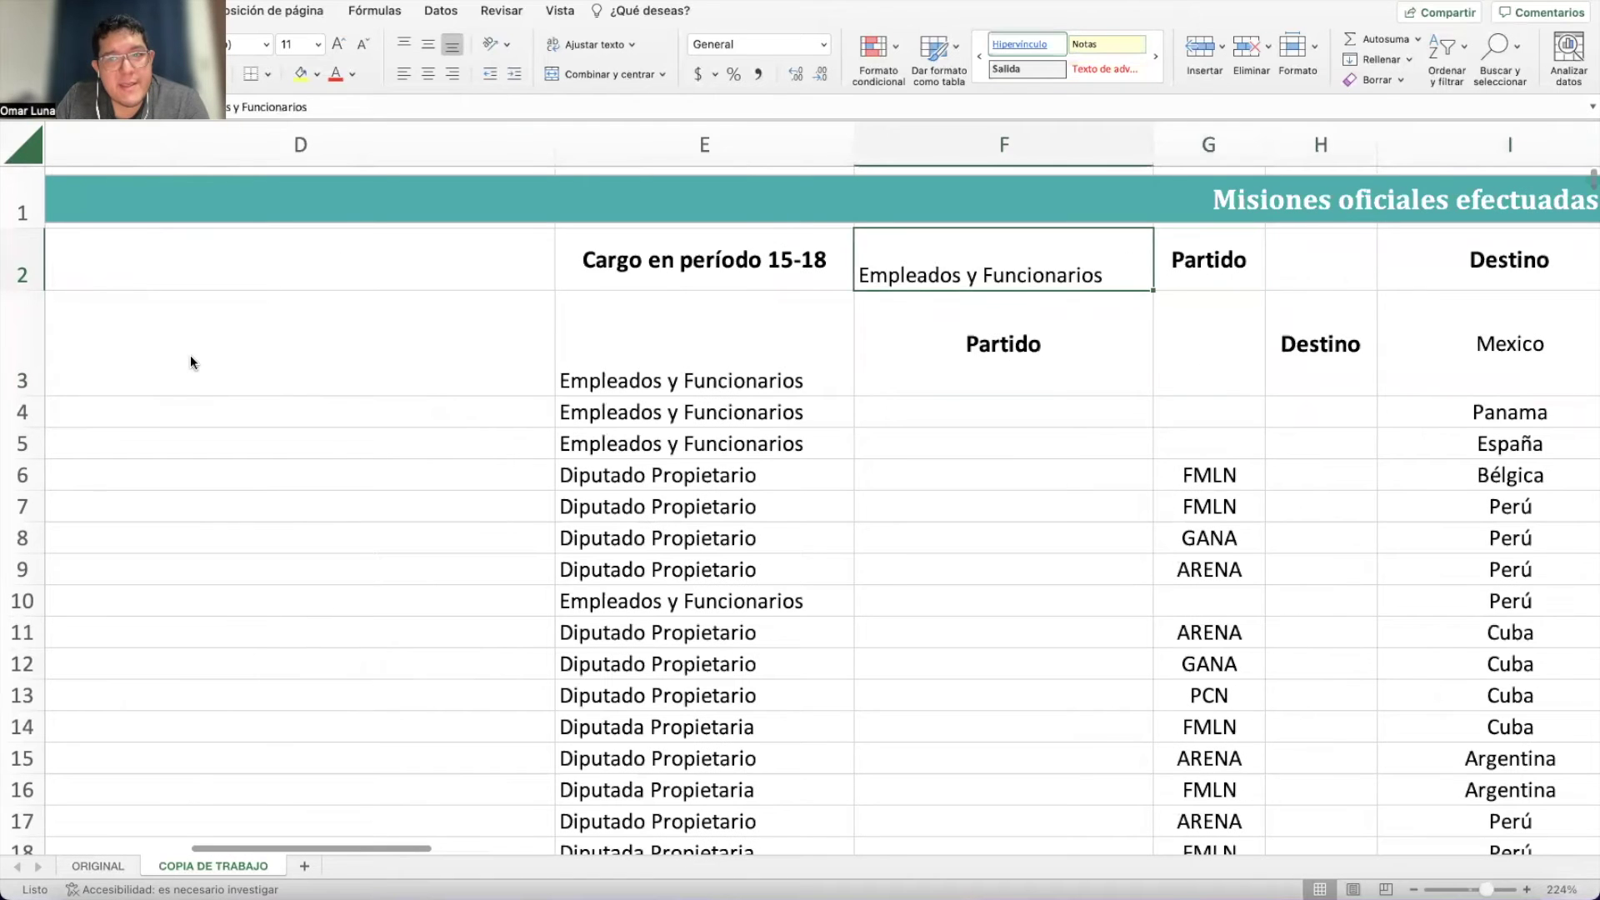
pyautogui.press('Delete')
pyautogui.press('Right')
pyautogui.press('Right')
pyautogui.press('Right')
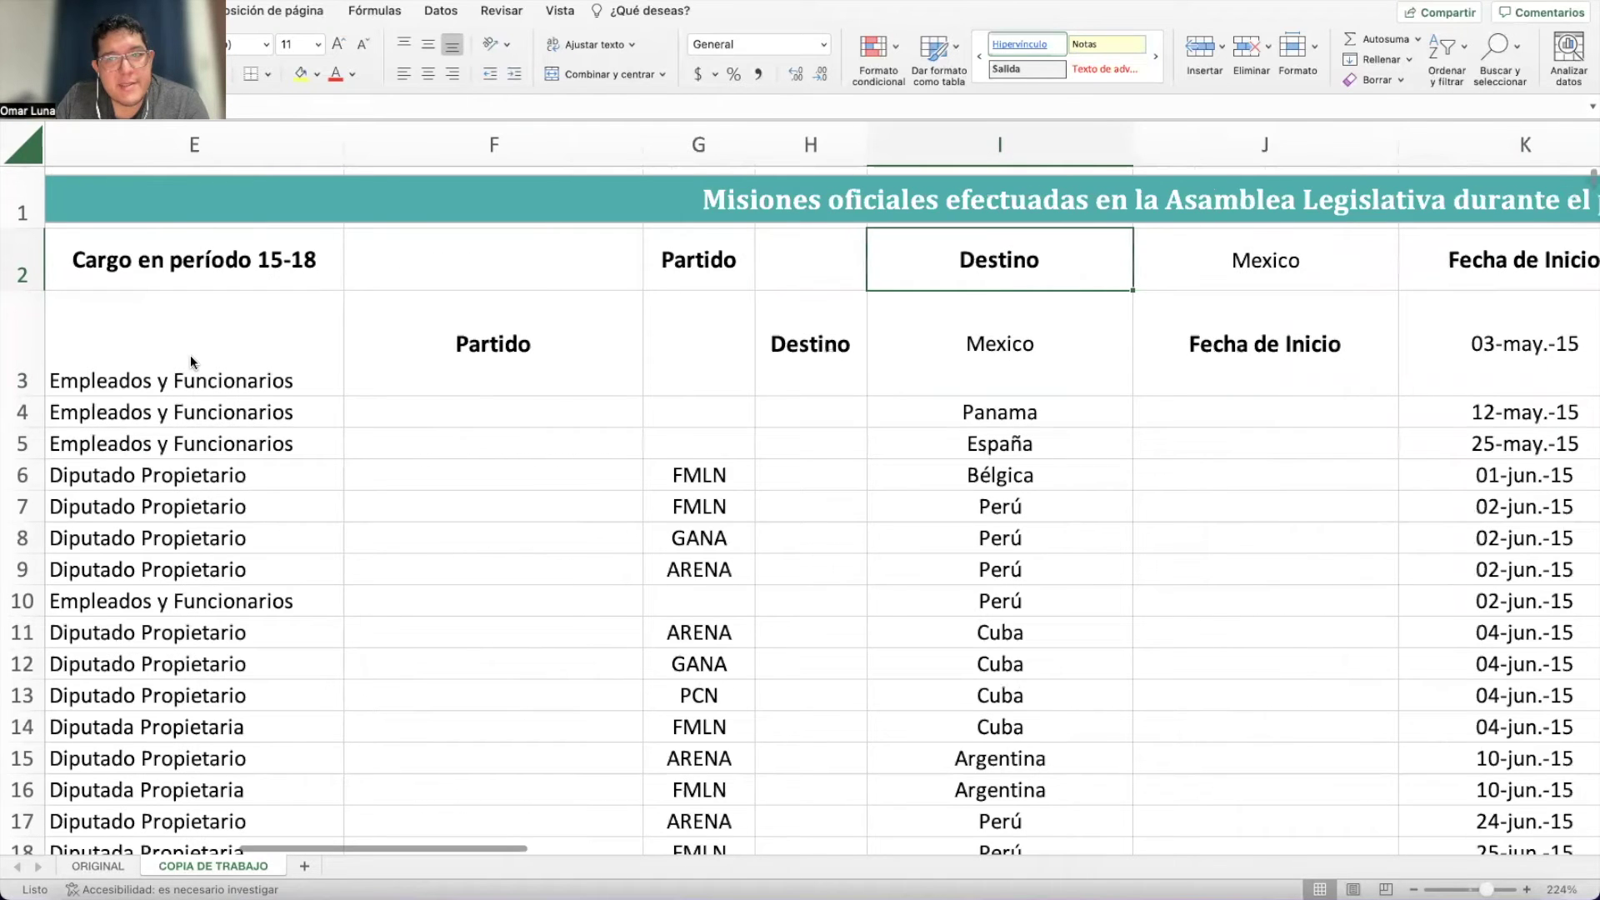
pyautogui.press('Right')
pyautogui.press('Delete')
# Clear the first record's start date, end date and duration from L2, N2 and P2.
pyautogui.press('Right')
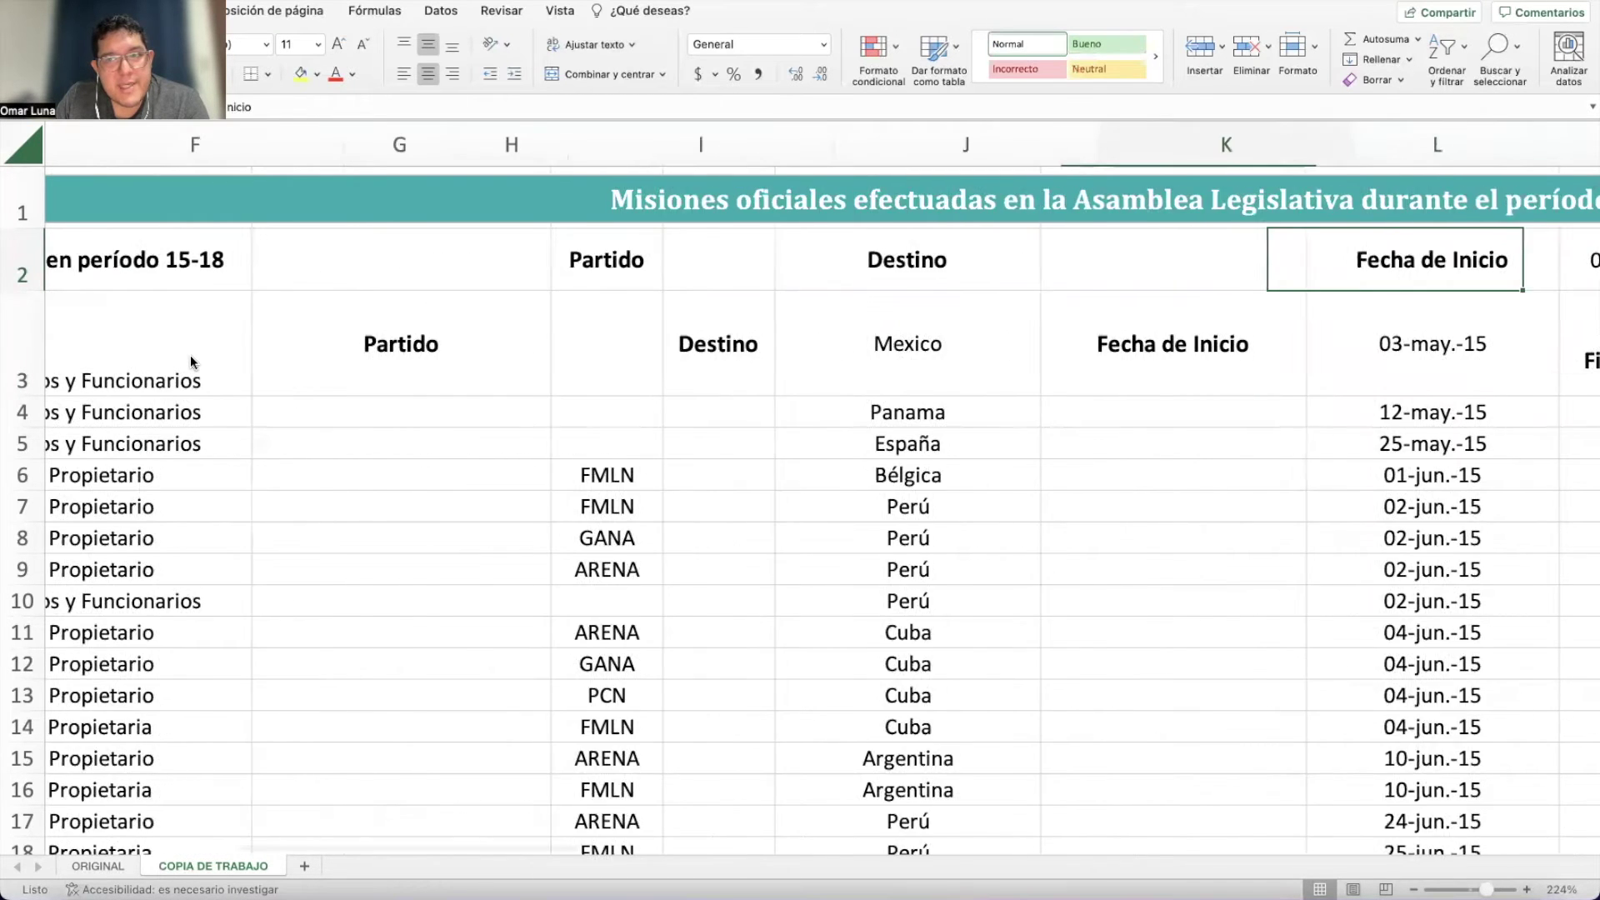
pyautogui.press('Right')
pyautogui.press('Delete')
pyautogui.press('Right')
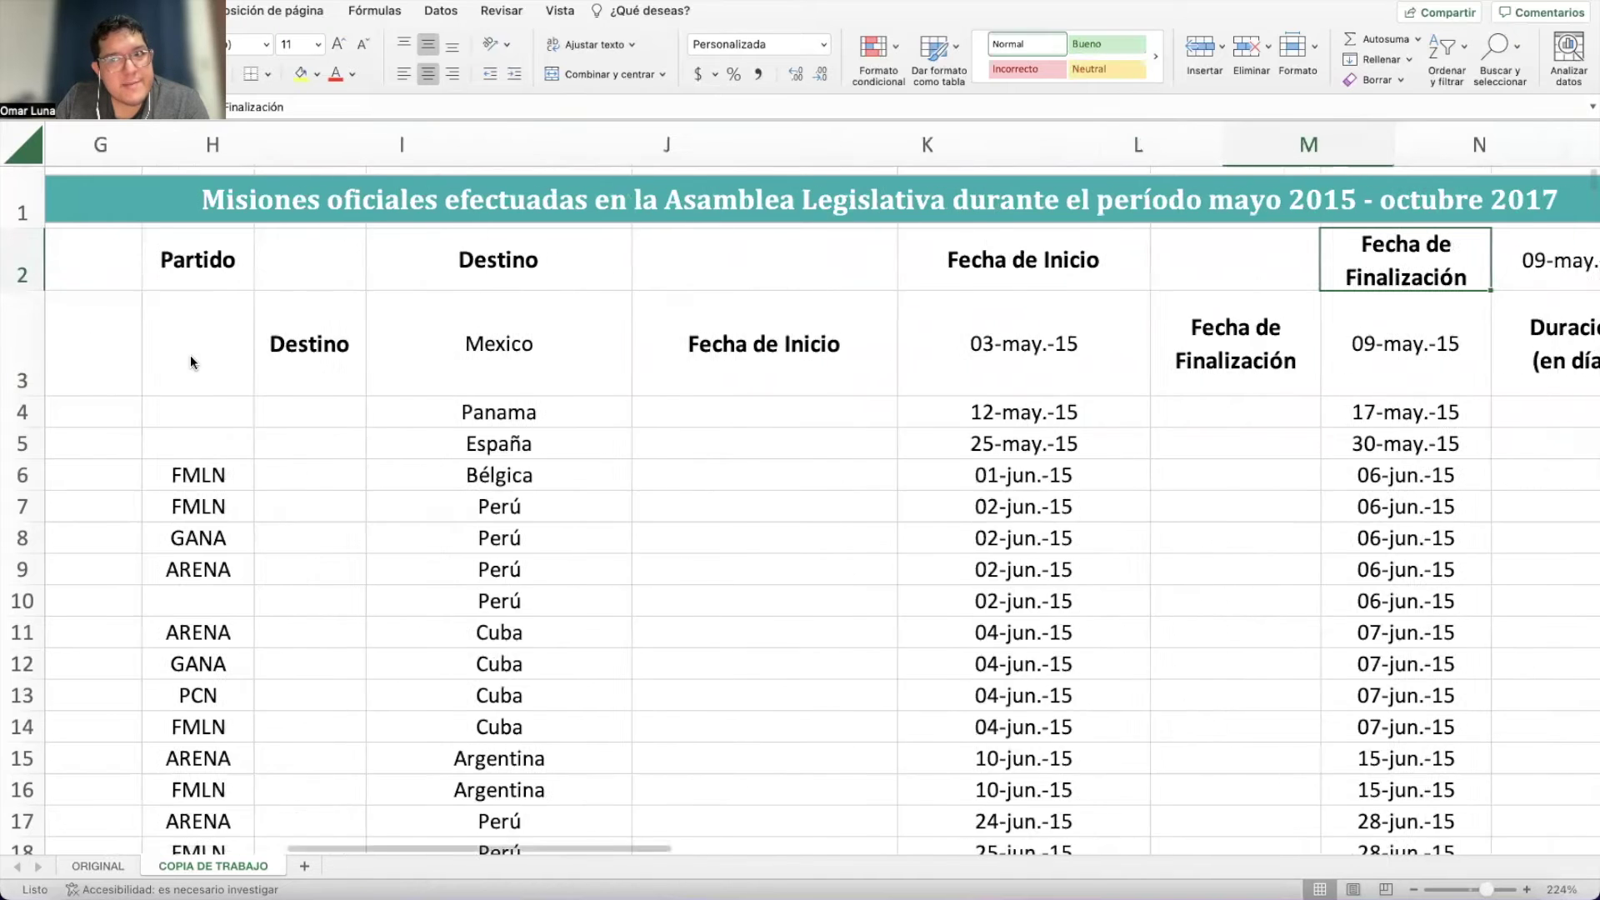
pyautogui.press('Right')
pyautogui.press('Delete')
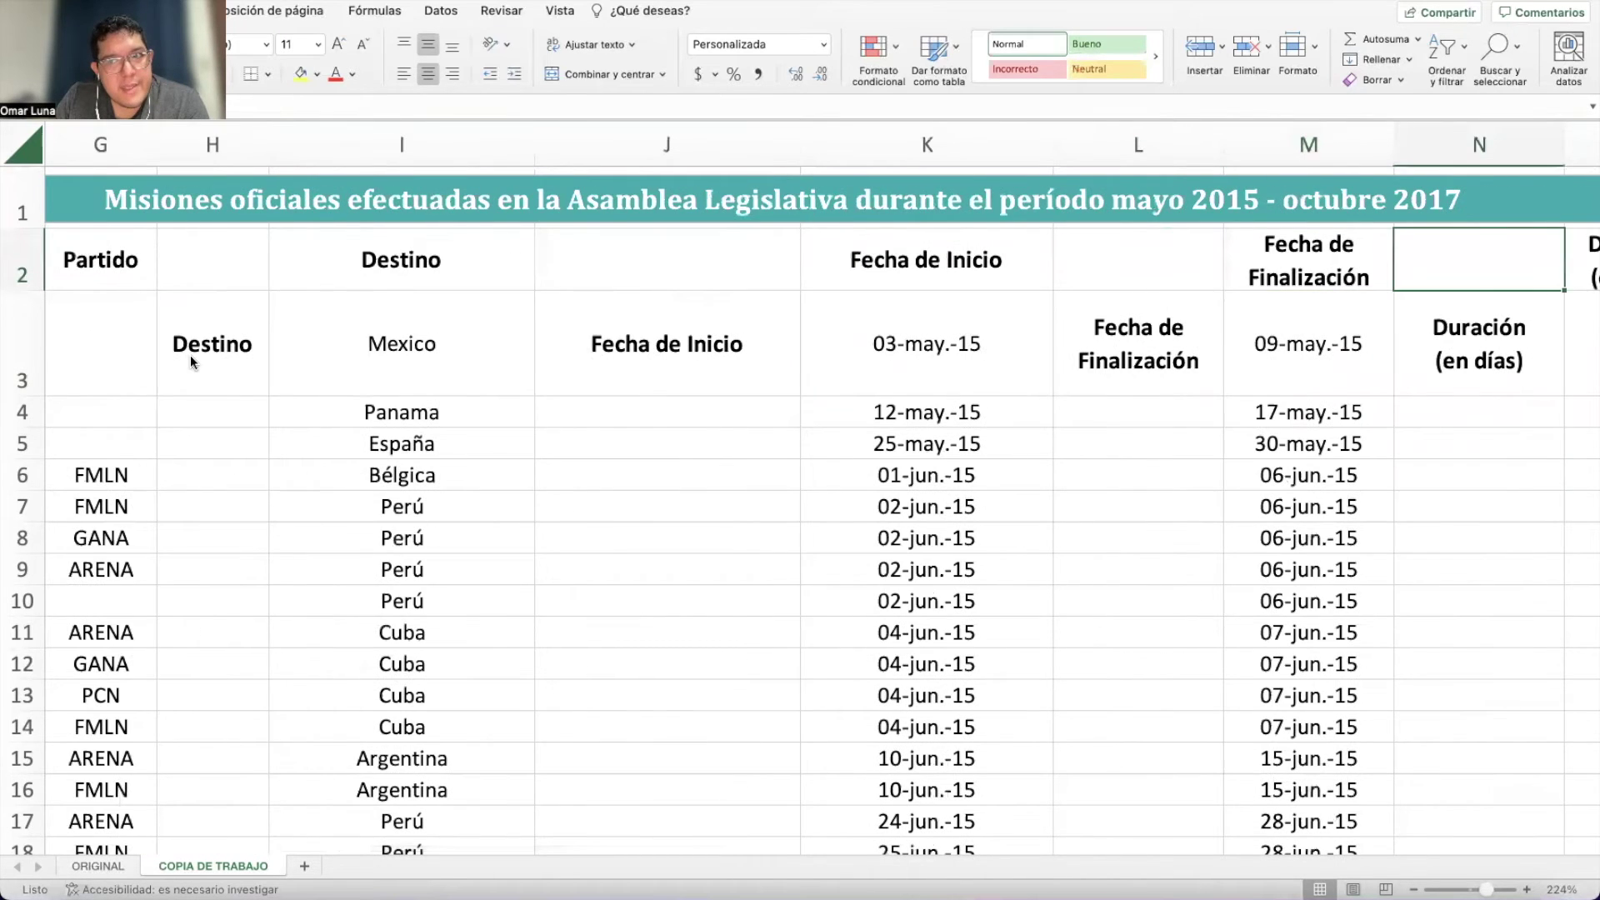
pyautogui.press('Right')
pyautogui.press('Right')
pyautogui.press('Delete')
# Clear the first record's travel allowance, airfare and total expense amounts from R2, T2 and V2.
pyautogui.press('Right')
pyautogui.press('Right')
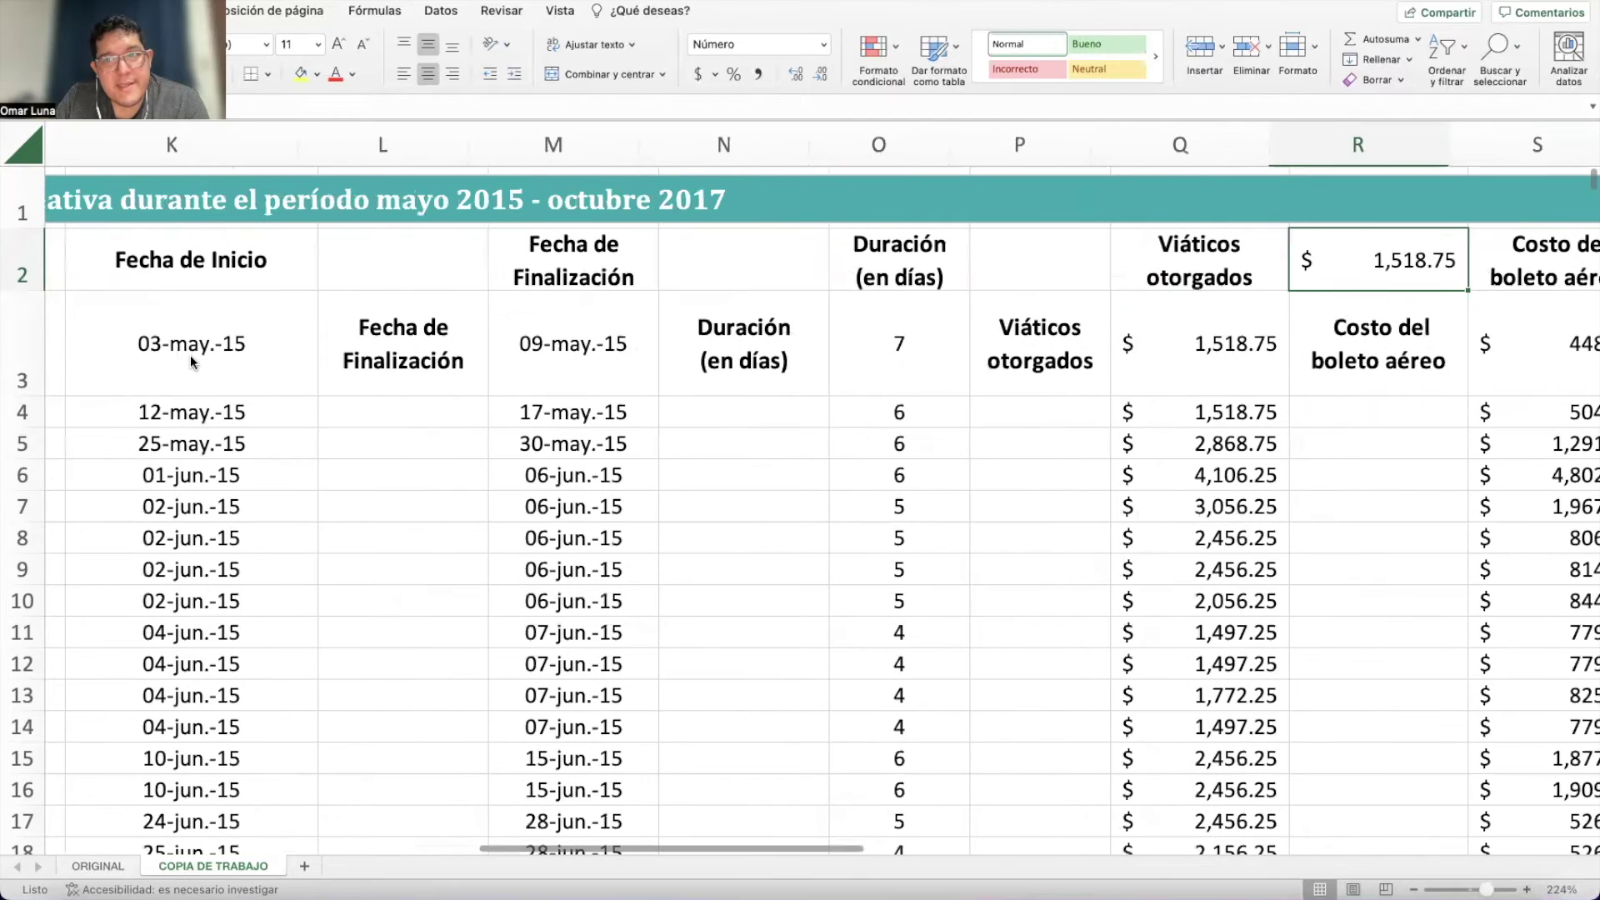
pyautogui.press('Delete')
pyautogui.press('Right')
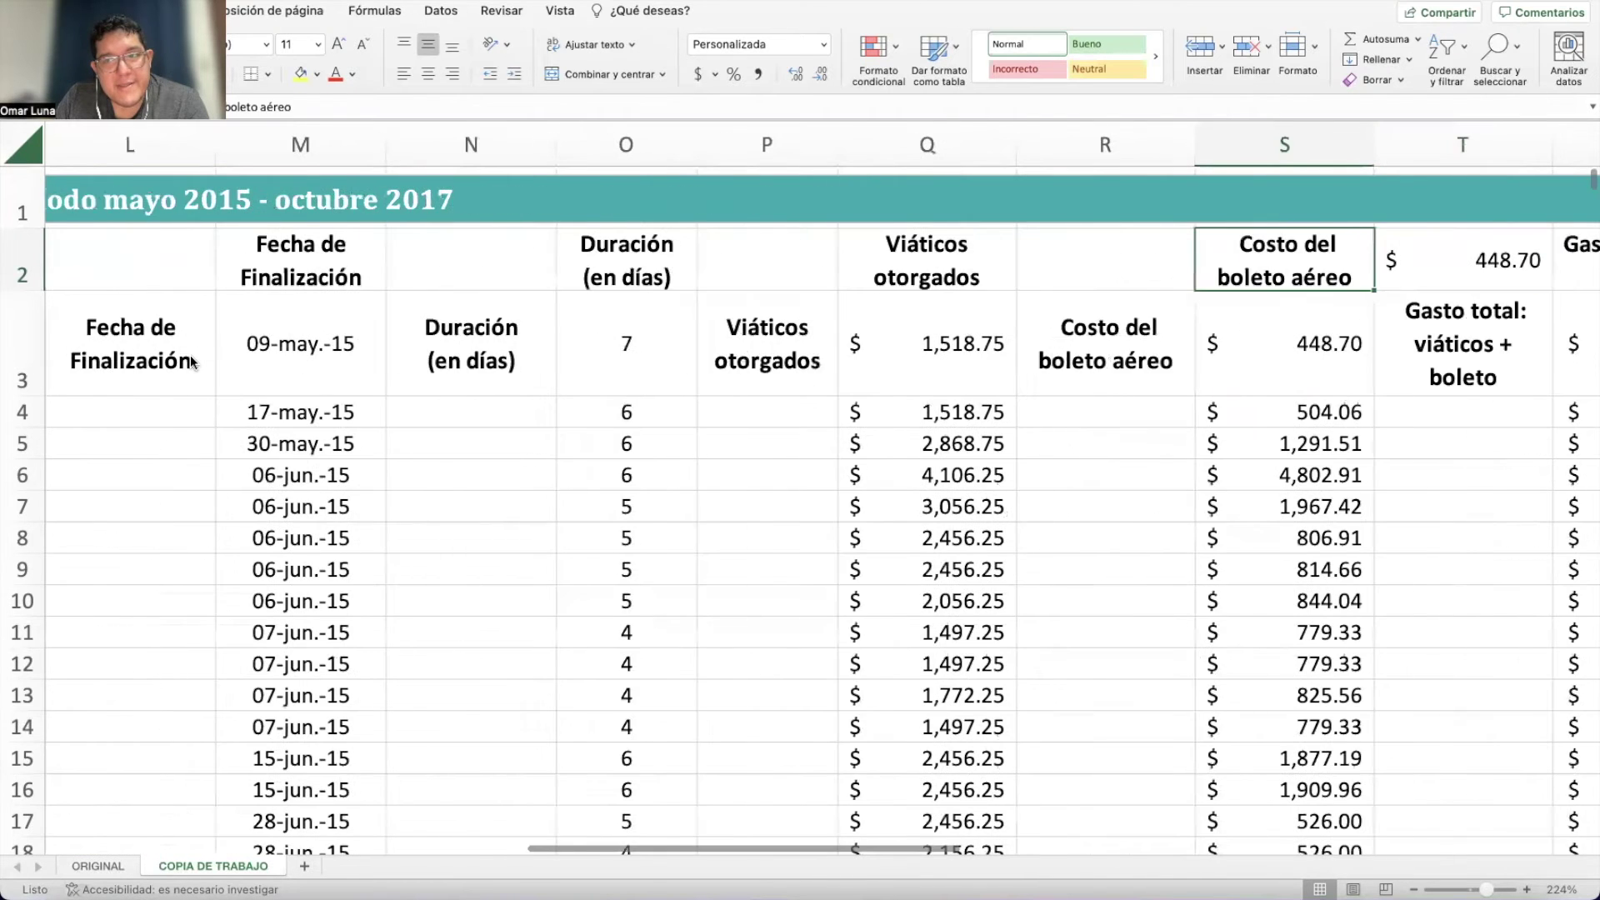
pyautogui.press('Right')
pyautogui.press('Delete')
pyautogui.press('Right')
pyautogui.press('Right')
pyautogui.press('Delete')
pyautogui.press('Right')
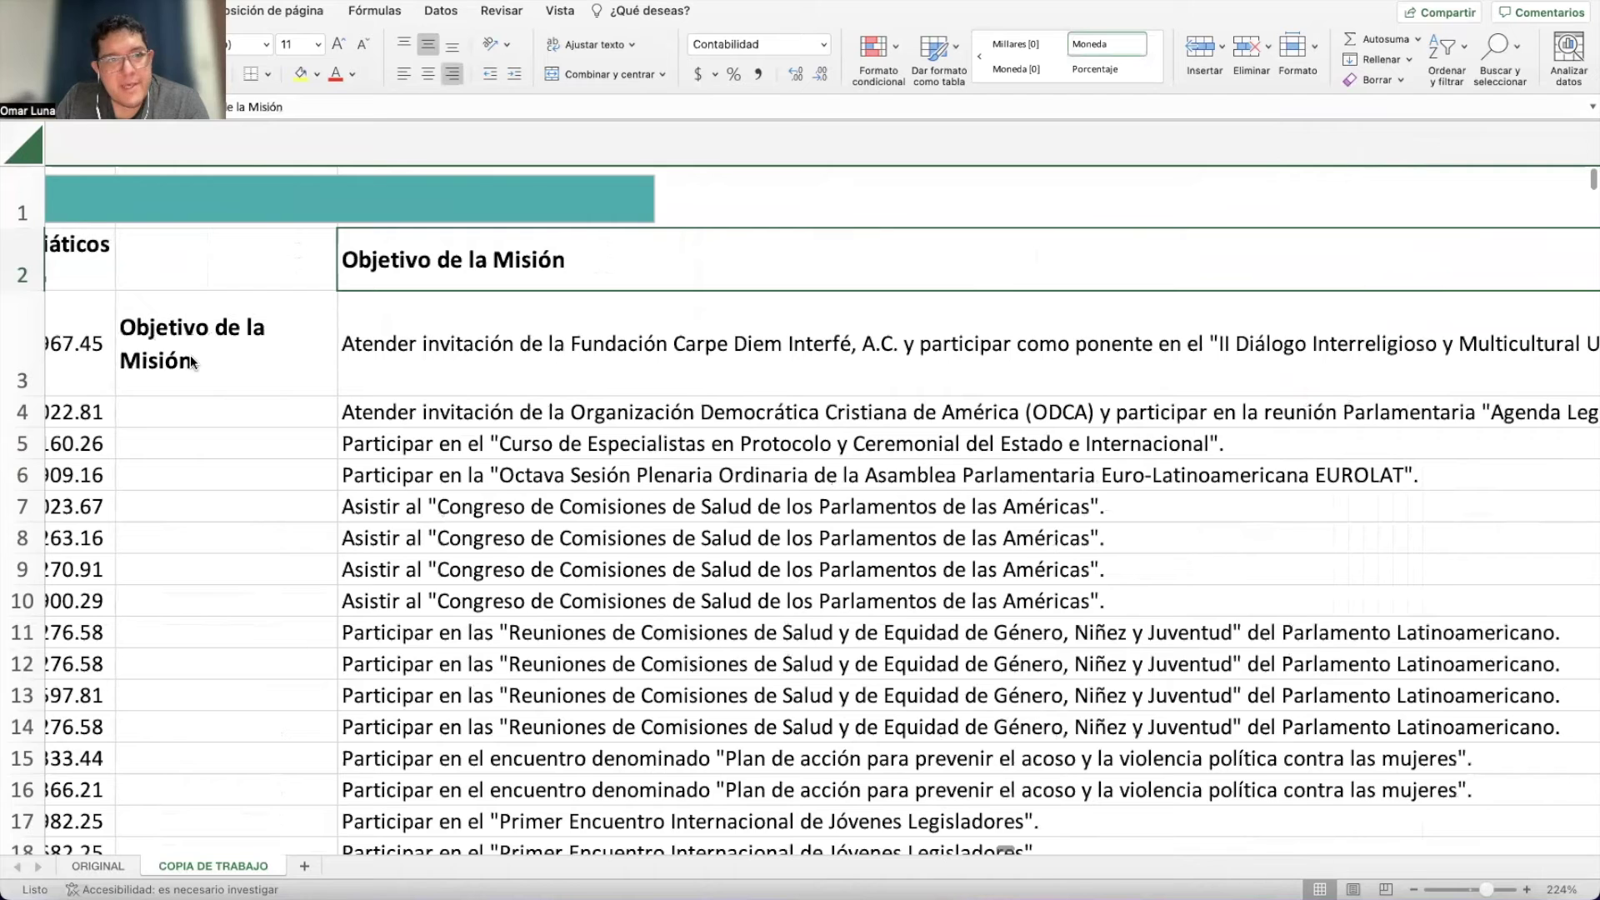
# Check row 2 from the Objetivo de la Misión header back to Nombre and compare it with the header in B3.
pyautogui.press('Left')
pyautogui.press('Left')
pyautogui.press('Left')
pyautogui.press('Left')
pyautogui.press('Left')
pyautogui.press('Left')
pyautogui.press('Left')
pyautogui.press('Left')
pyautogui.press('Left')
pyautogui.press('Left')
pyautogui.press('Left')
pyautogui.press('Left')
pyautogui.press('Left')
pyautogui.press('Left')
pyautogui.press('Left')
pyautogui.press('Left')
pyautogui.press('Left')
pyautogui.press('Left')
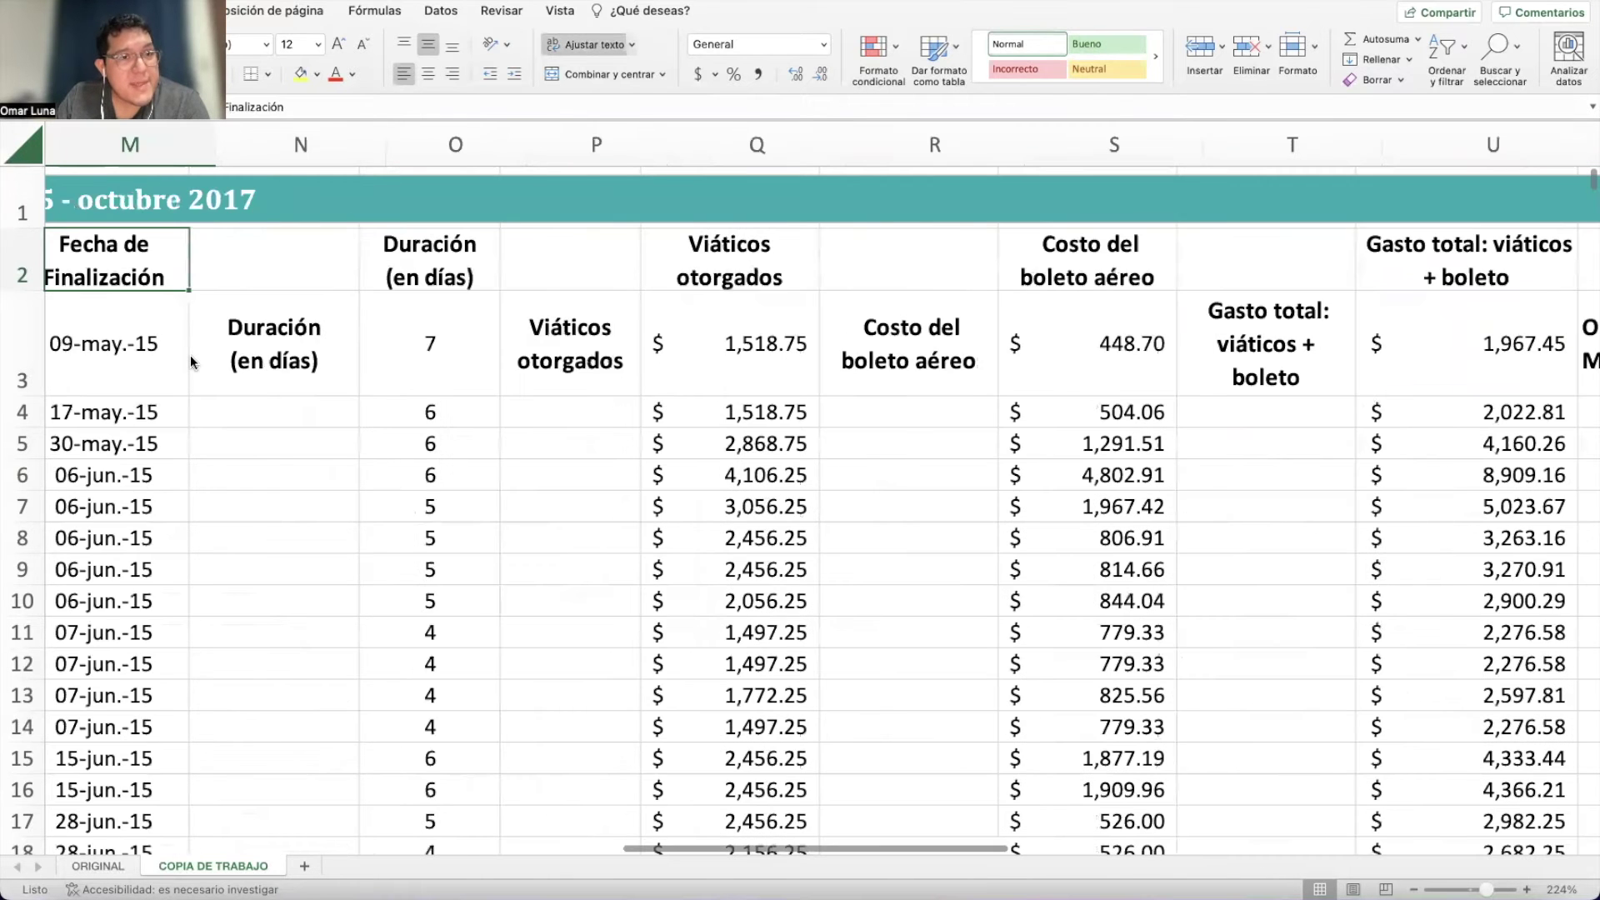
pyautogui.press('Left')
pyautogui.press('Left')
pyautogui.press('Left')
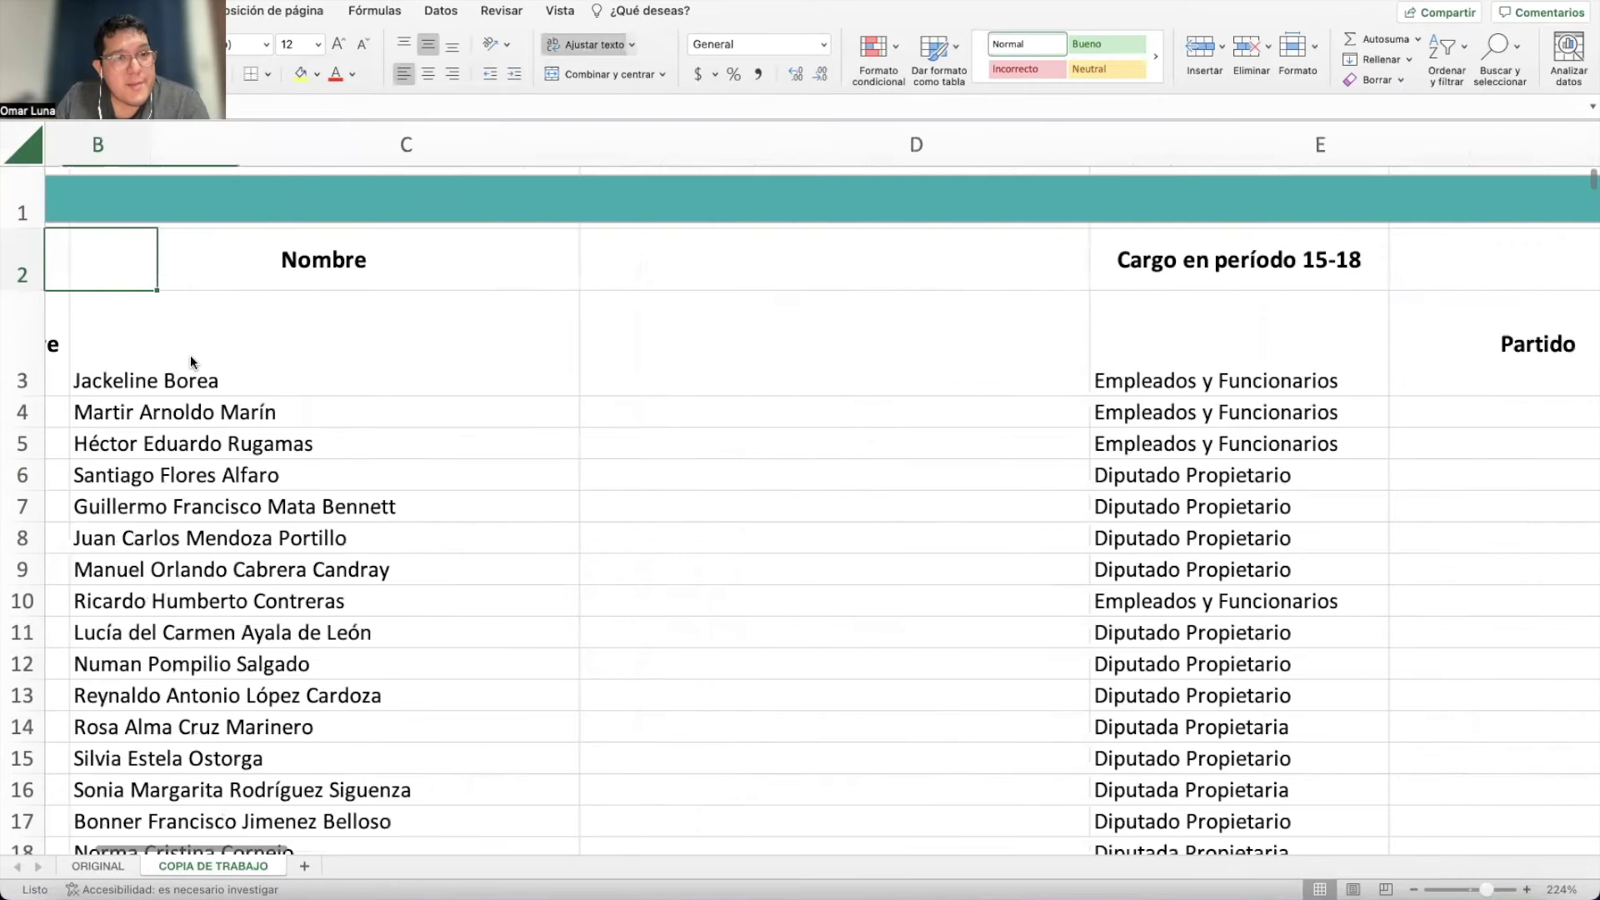
pyautogui.press('Down')
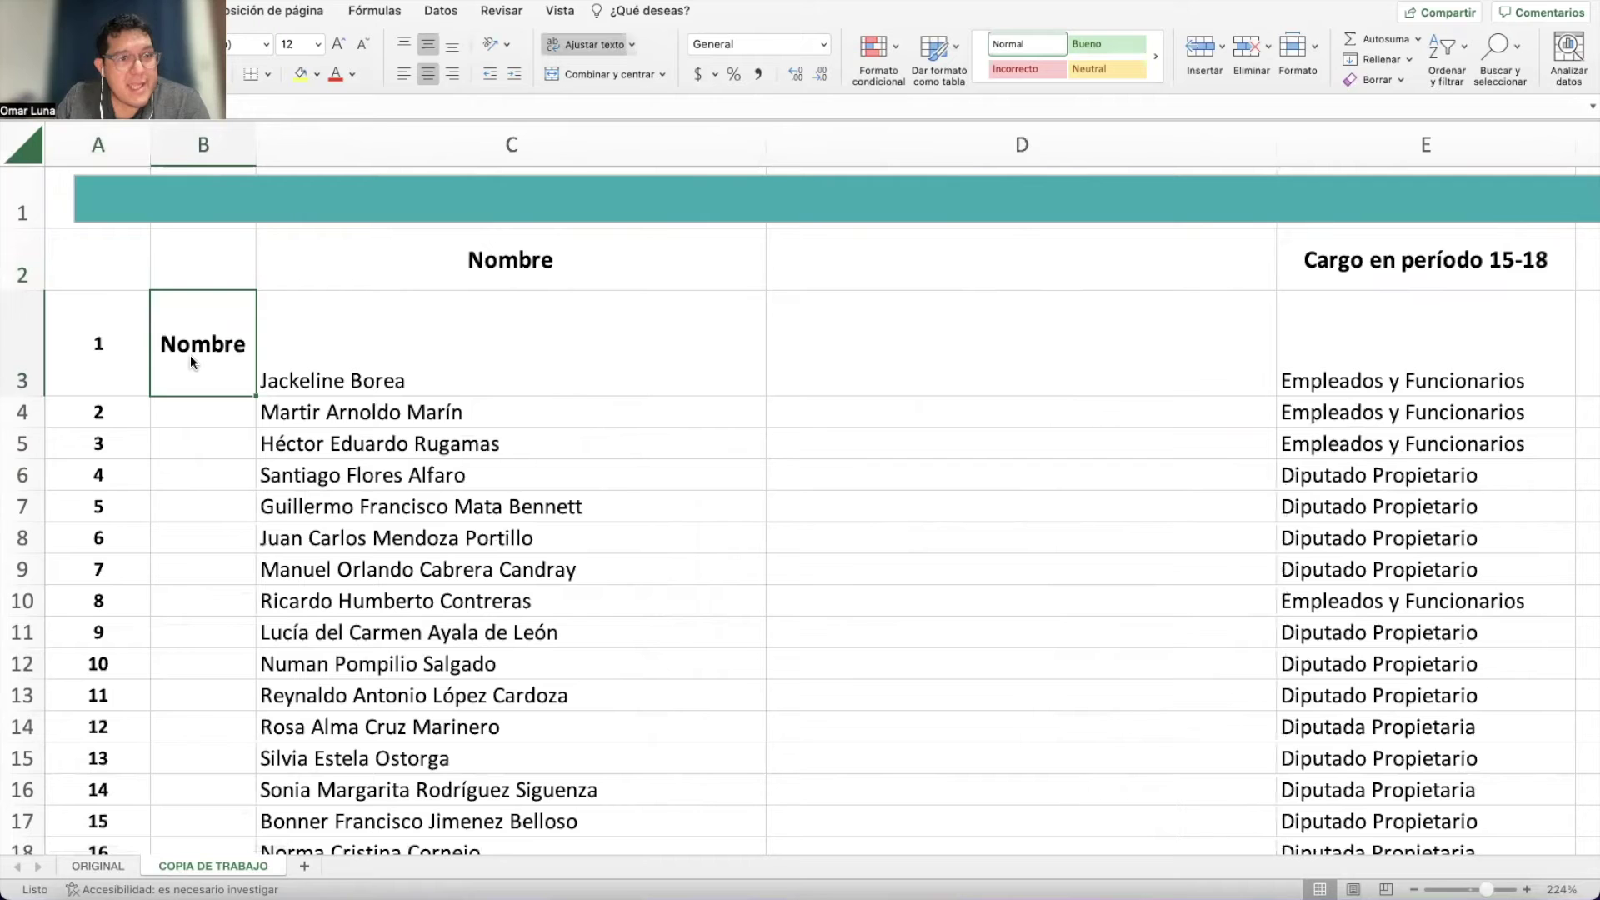
# Review the row 2 headers from Nombre across to X2 for leftover record data, and return to the start of the row.
pyautogui.press('Up')
pyautogui.press('Right')
pyautogui.press('Right')
pyautogui.press('Right')
pyautogui.press('Right')
pyautogui.press('Right')
pyautogui.press('Right')
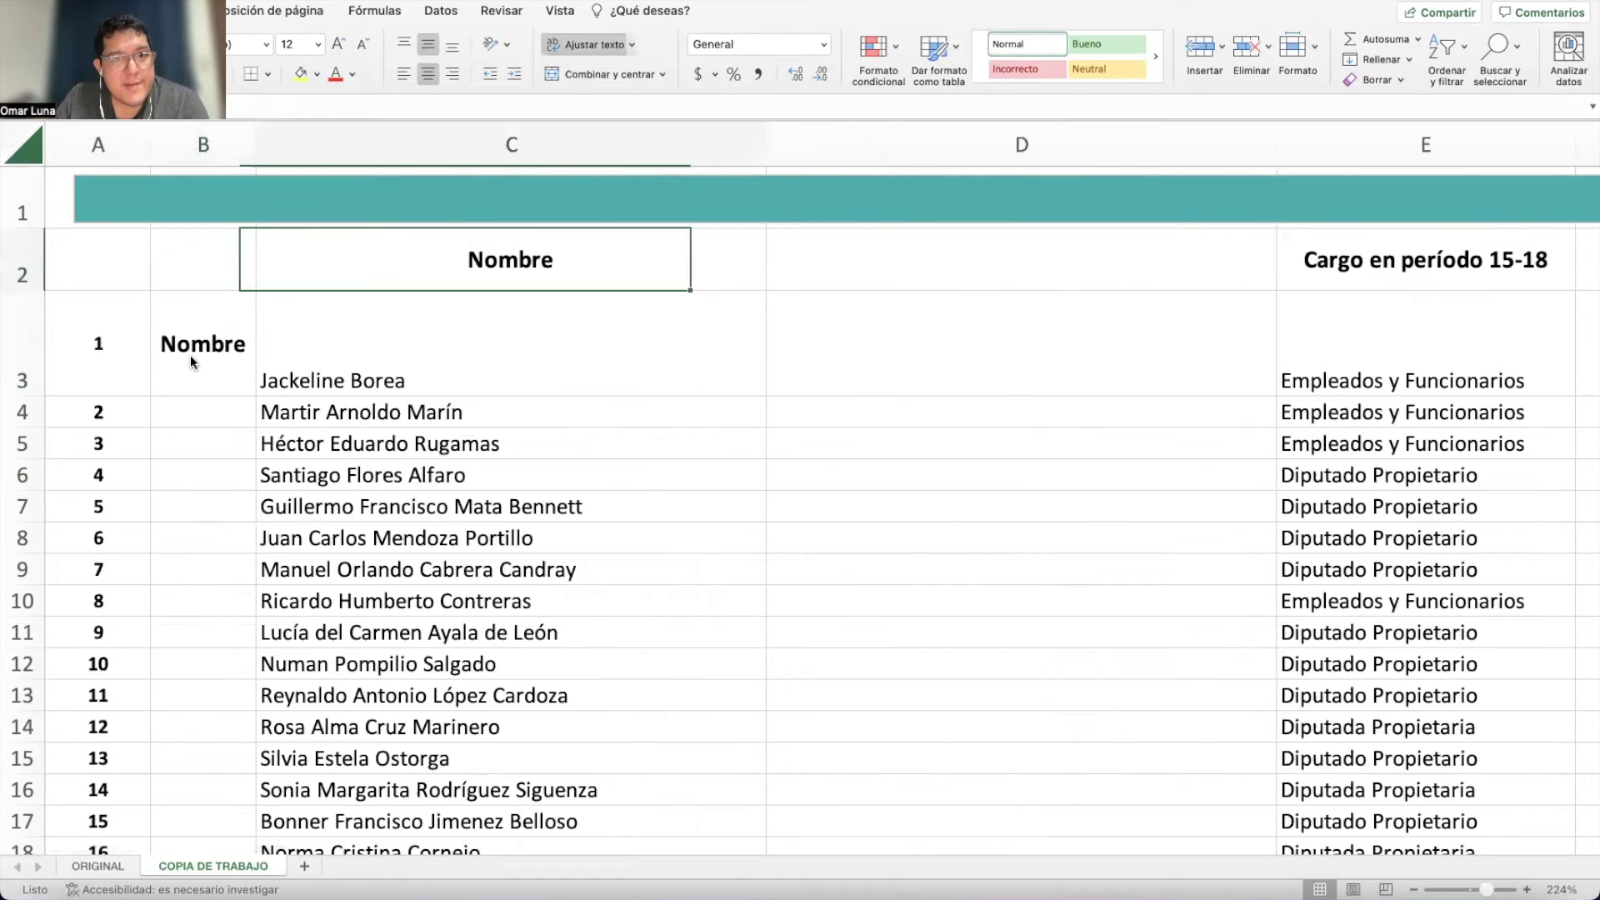
pyautogui.press('Right')
pyautogui.press('Right')
pyautogui.press('Right')
pyautogui.press('Right')
pyautogui.press('Right')
pyautogui.press('Right')
pyautogui.press('Right')
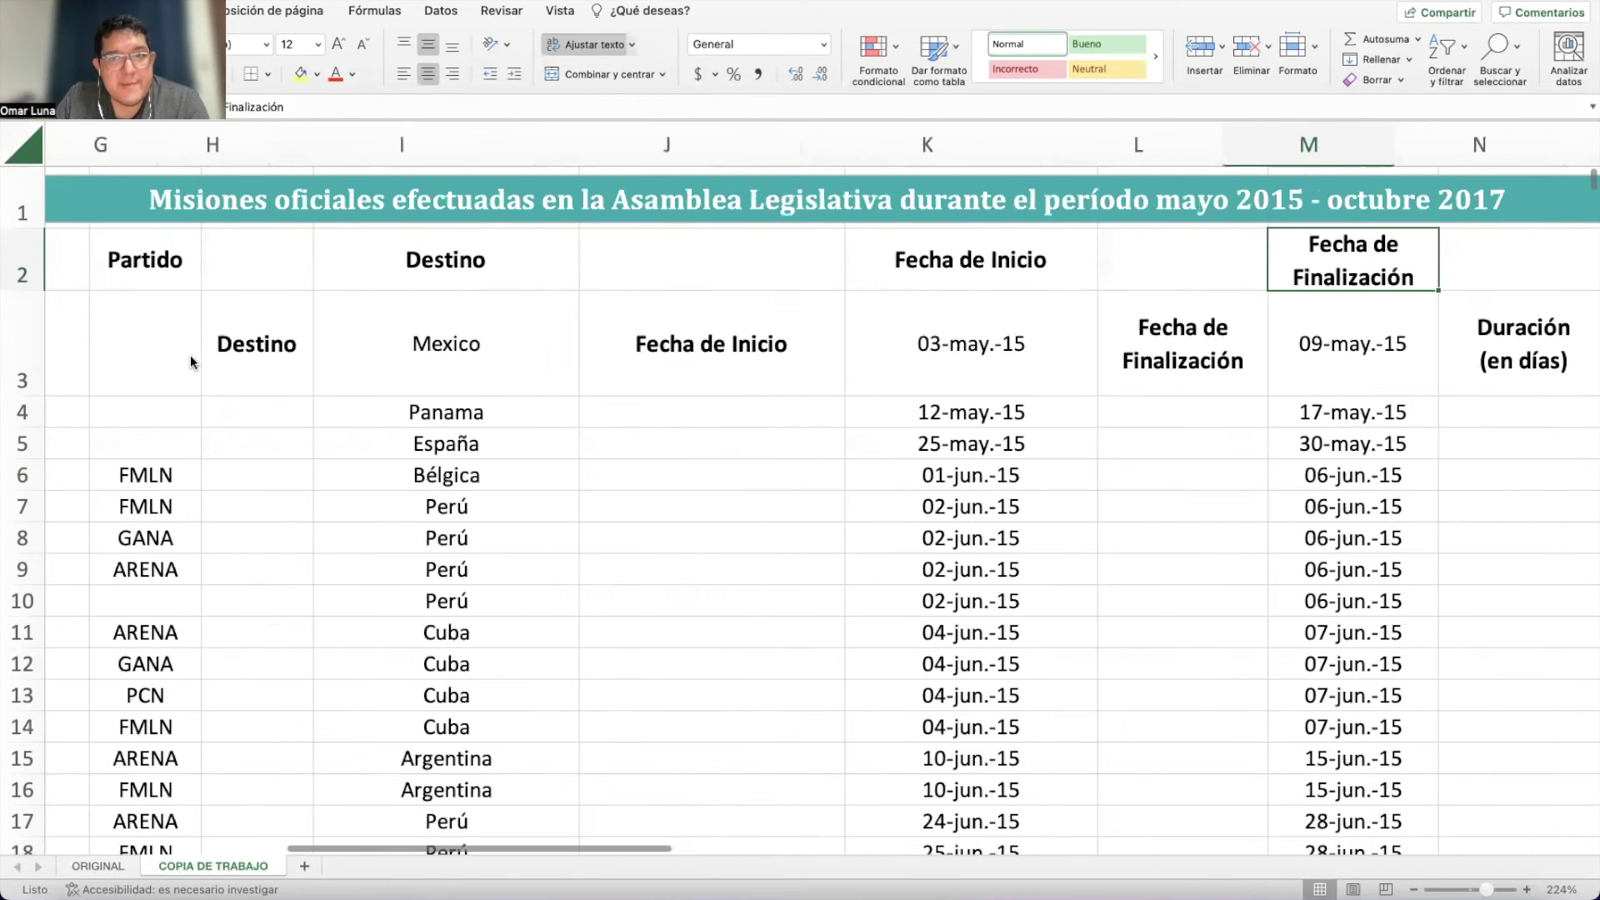
pyautogui.press('Right')
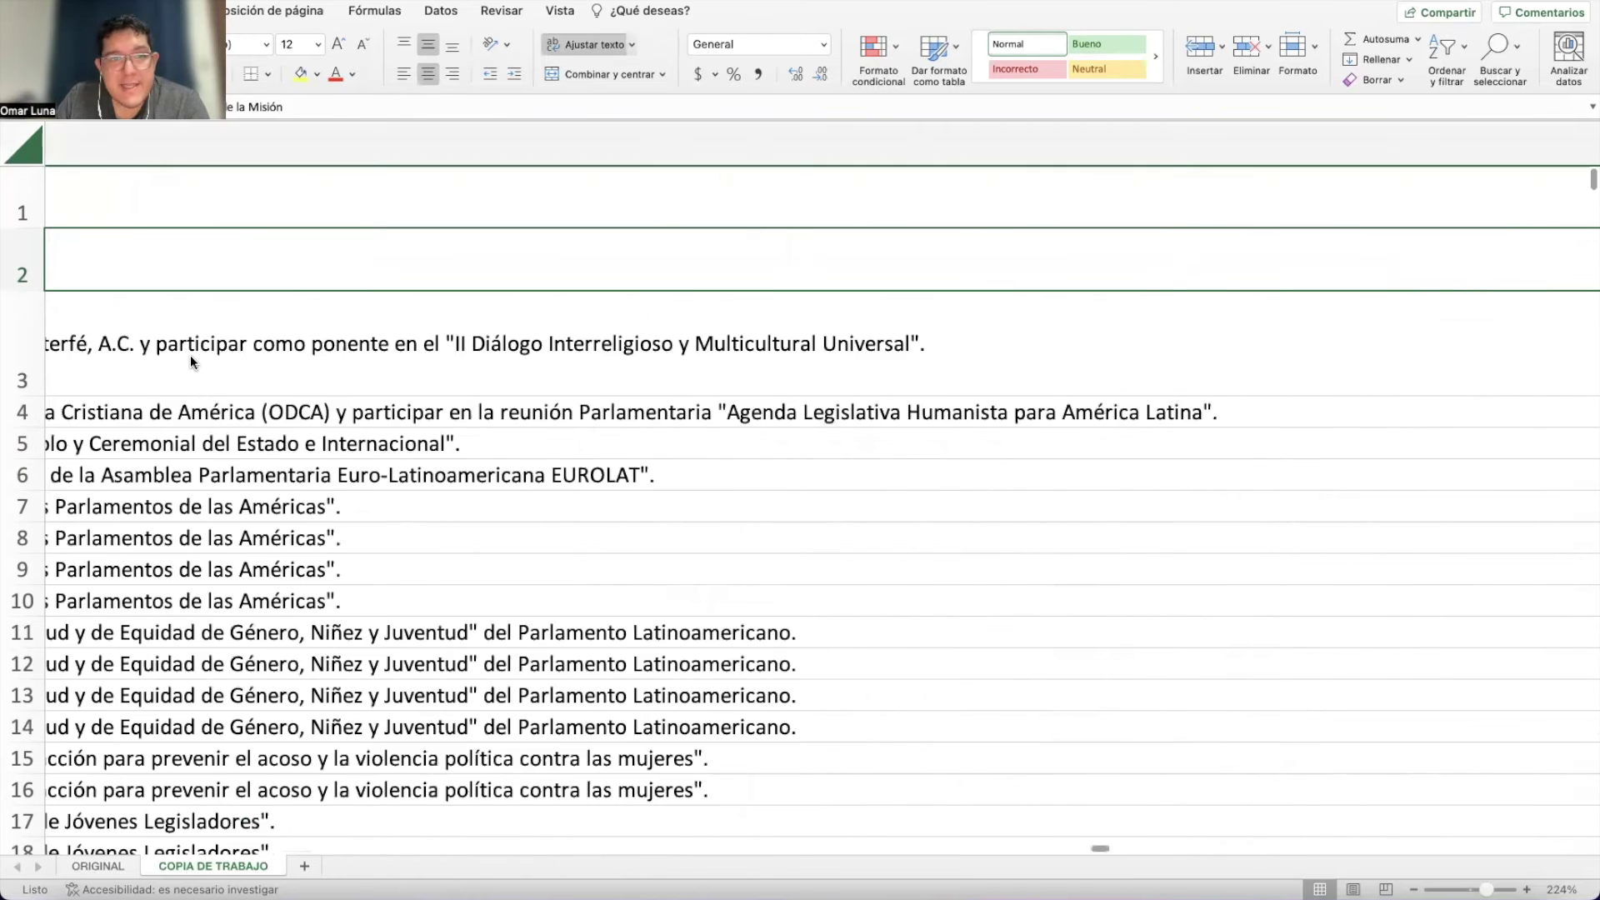
pyautogui.press('Right')
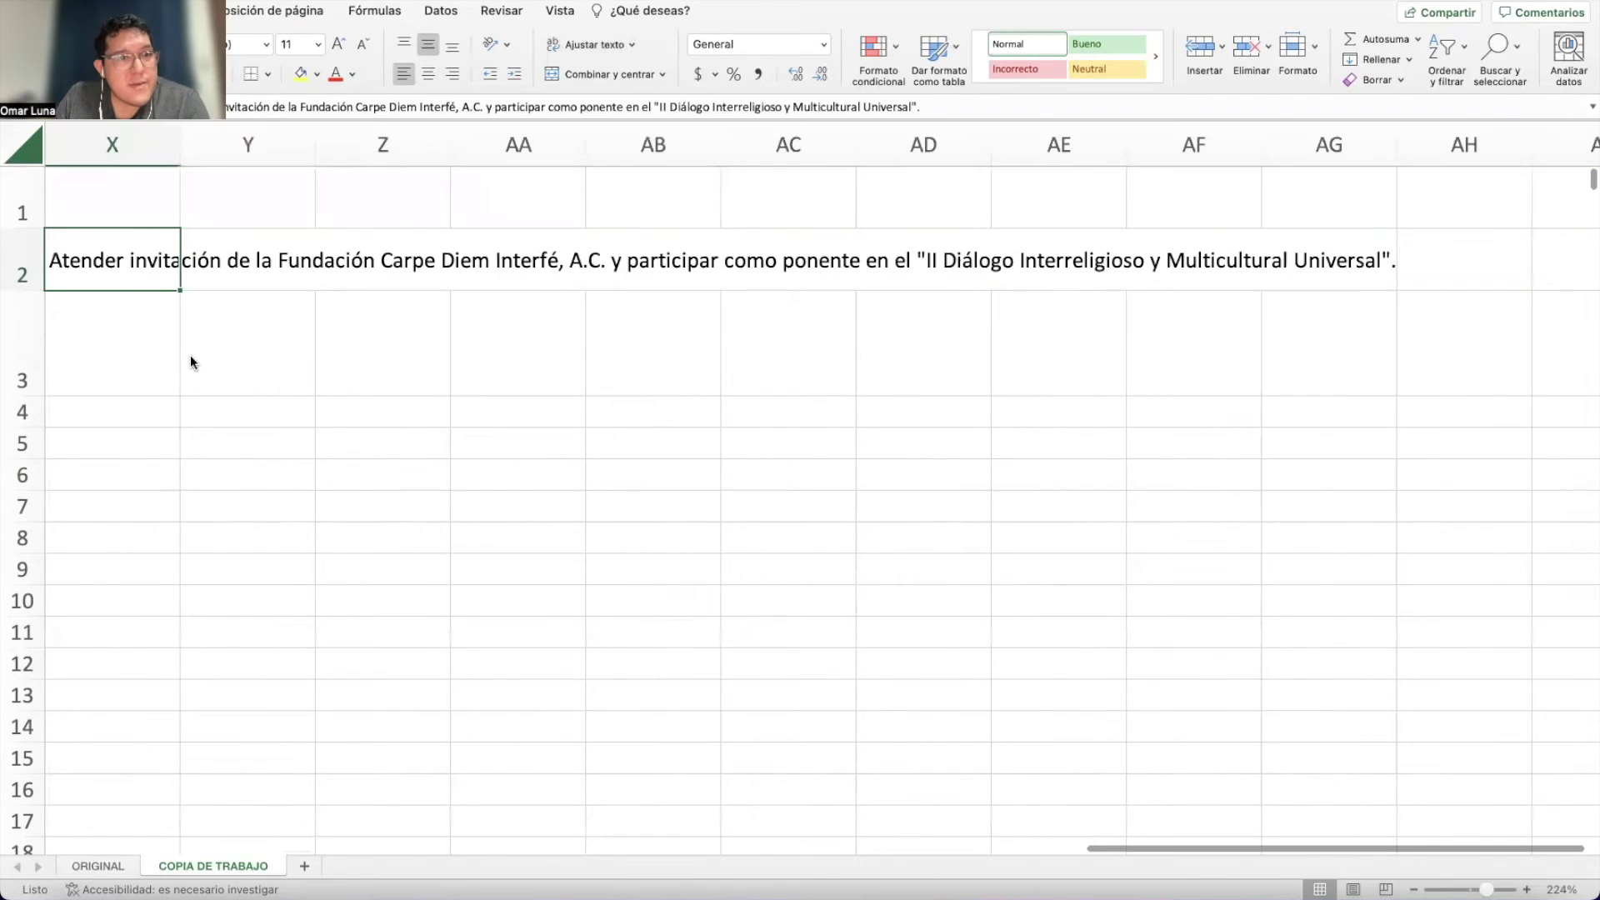
pyautogui.press('Left')
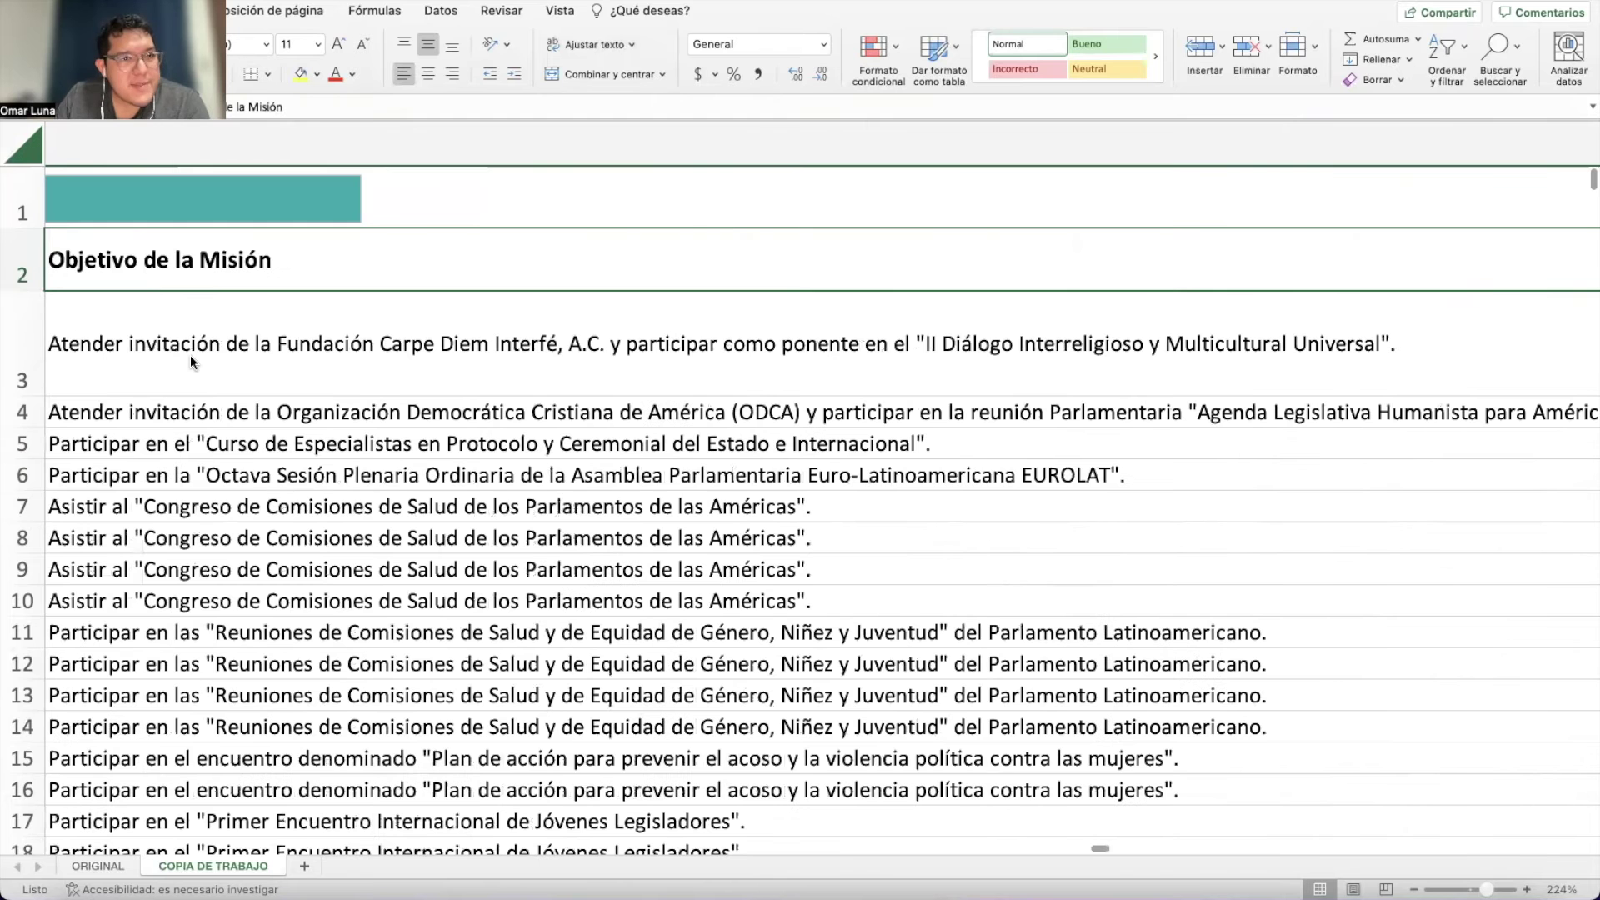
pyautogui.press('Left')
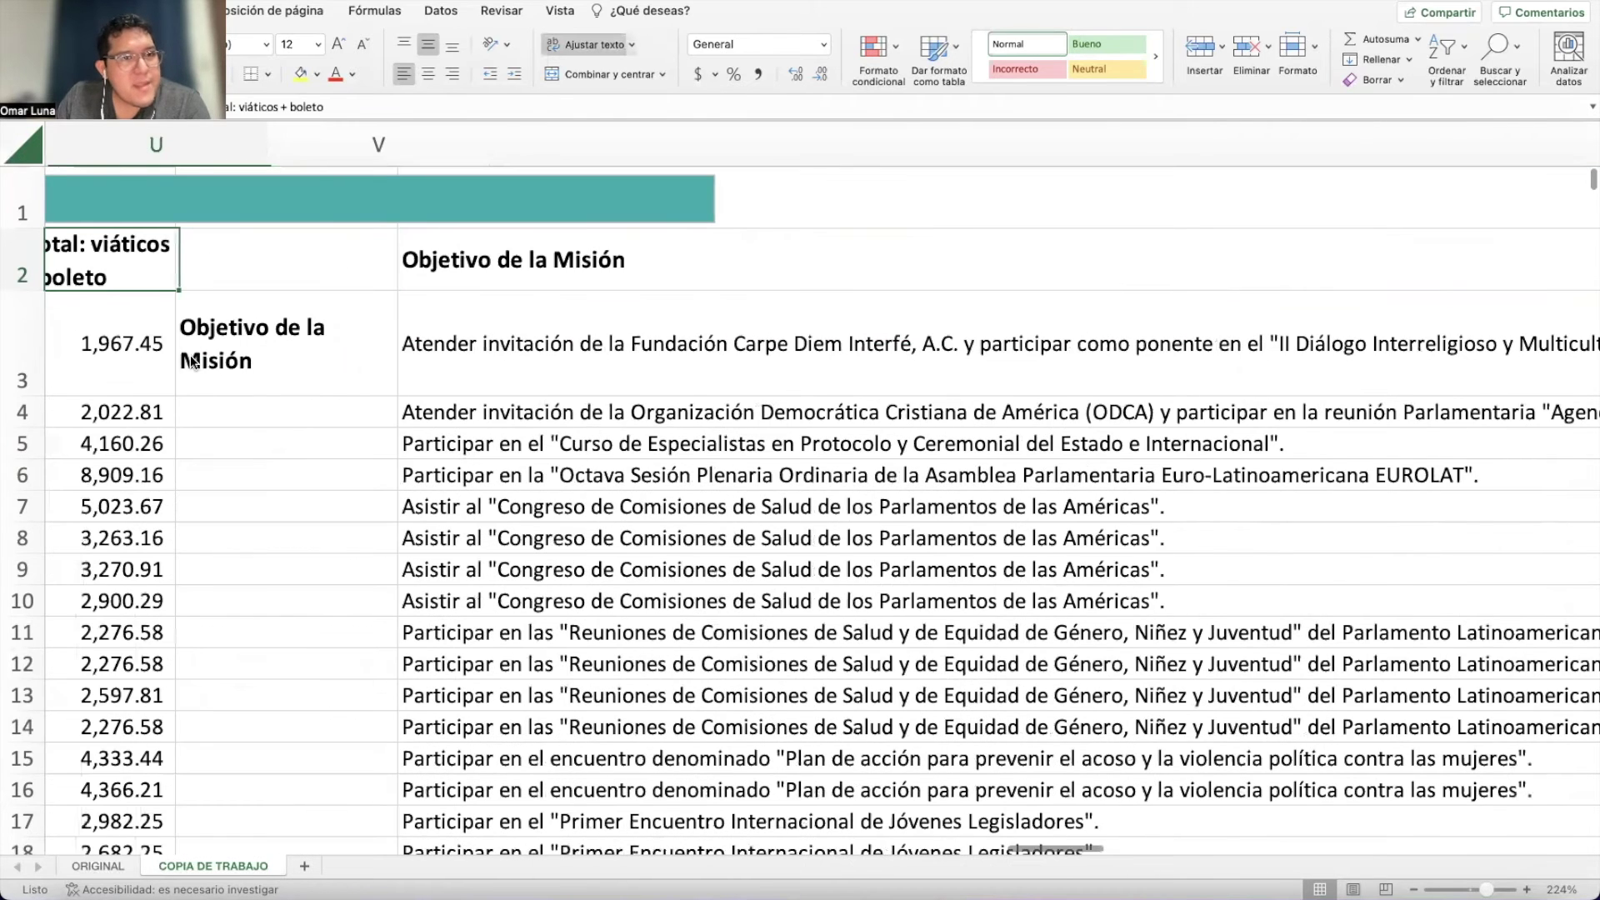
pyautogui.press('Left')
pyautogui.press('Left')
pyautogui.press('Left')
pyautogui.press('Left')
pyautogui.press('Left')
pyautogui.press('Left')
pyautogui.press('Left')
pyautogui.press('Left')
pyautogui.press('Left')
pyautogui.press('Left')
pyautogui.press('Left')
pyautogui.press('Left')
pyautogui.press('Left')
pyautogui.press('Left')
pyautogui.press('Left')
pyautogui.press('Left')
pyautogui.press('Left')
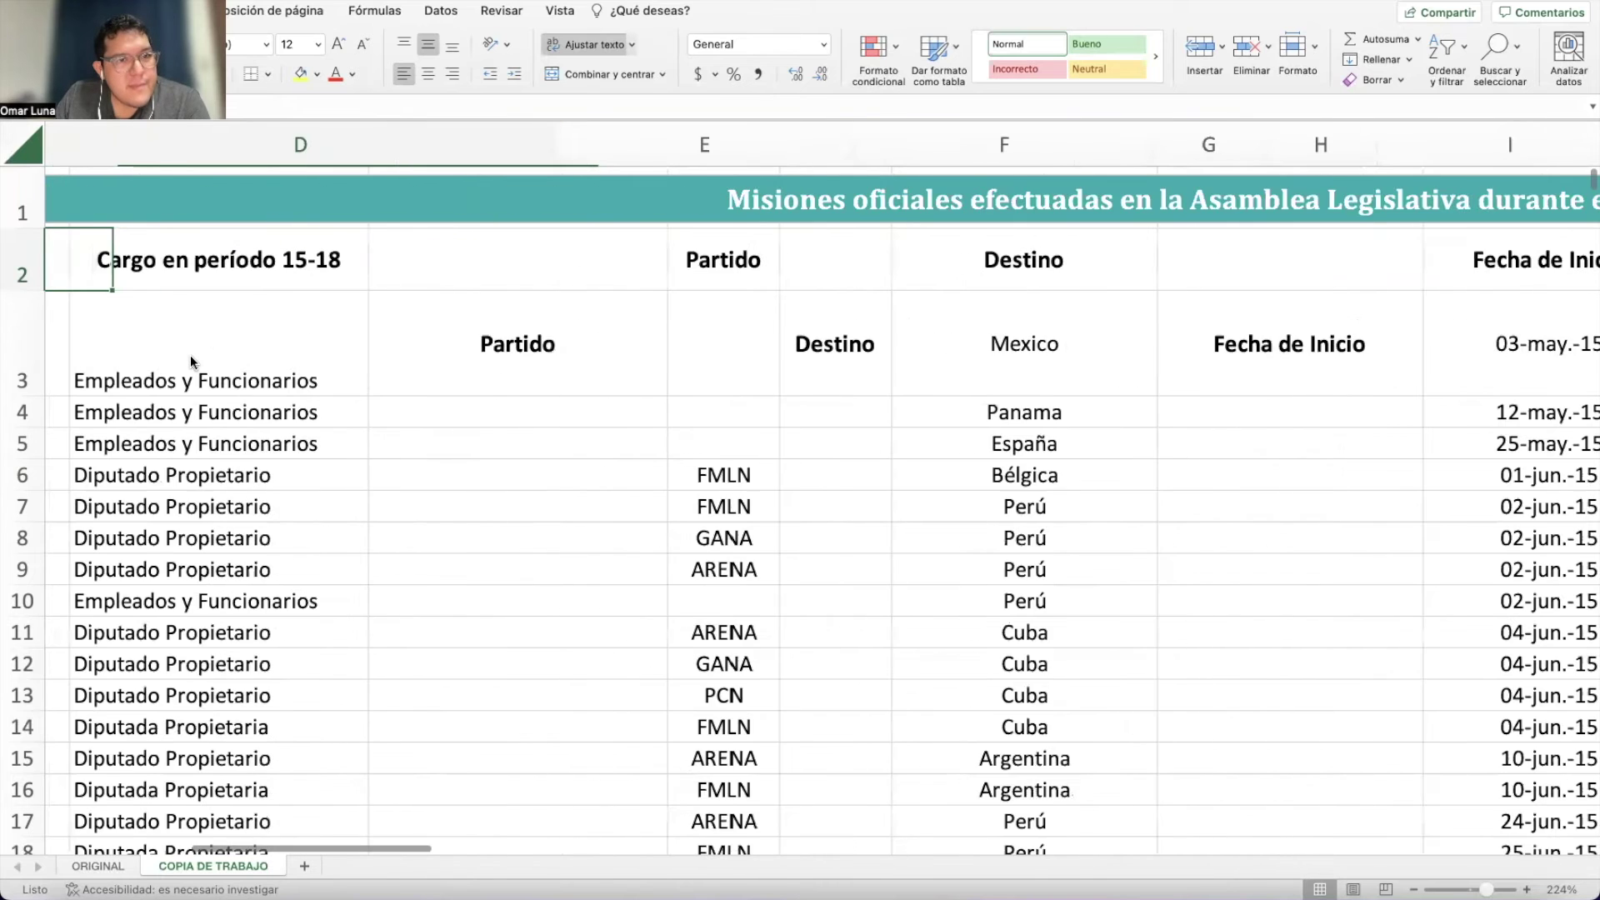
# Compare the start of row 2 with row 3, checking the duplicate Nombre header in B3 and the empty cell D3.
pyautogui.press('Left')
pyautogui.press('Left')
pyautogui.press('Left')
pyautogui.press('Right')
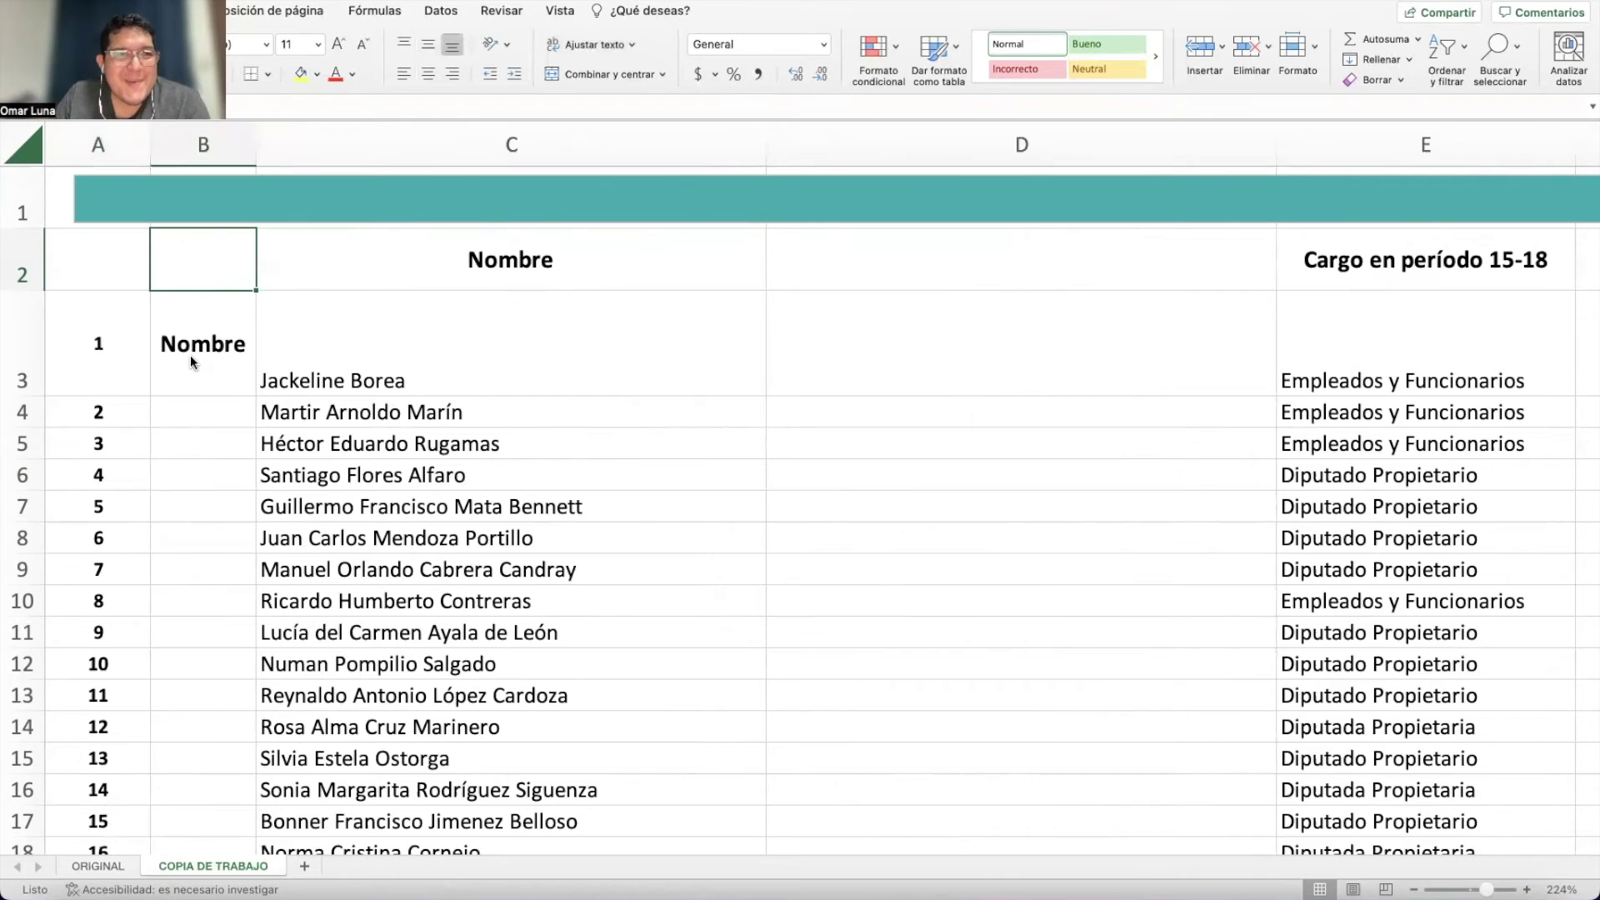
pyautogui.press('Left')
pyautogui.press('Down')
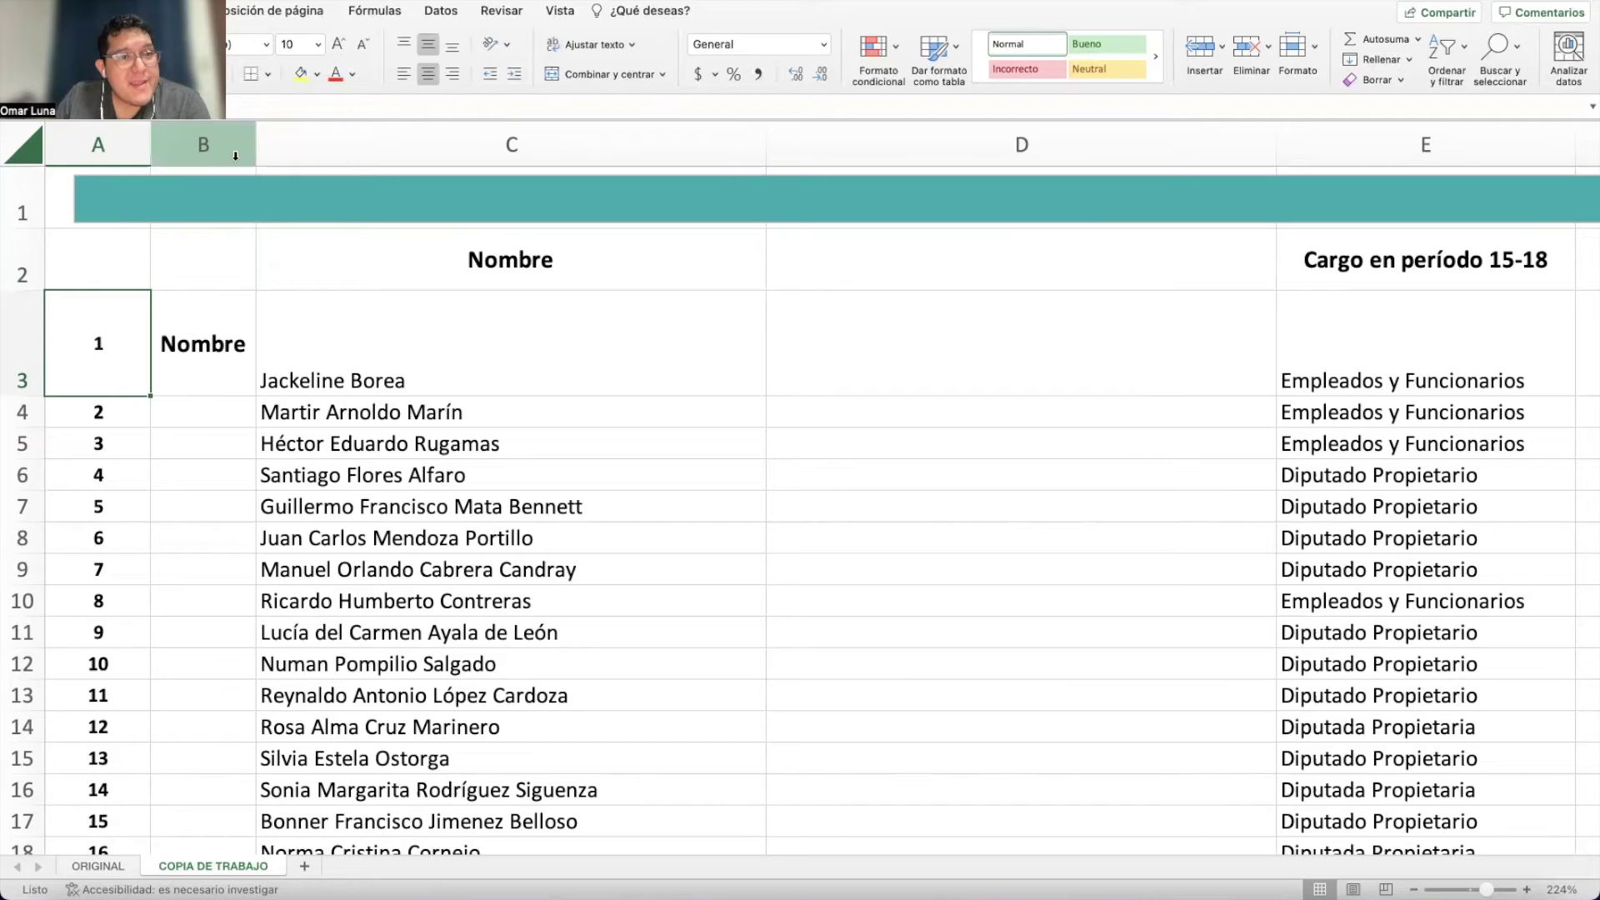
pyautogui.press('Right')
pyautogui.press('Right')
pyautogui.press('Right')
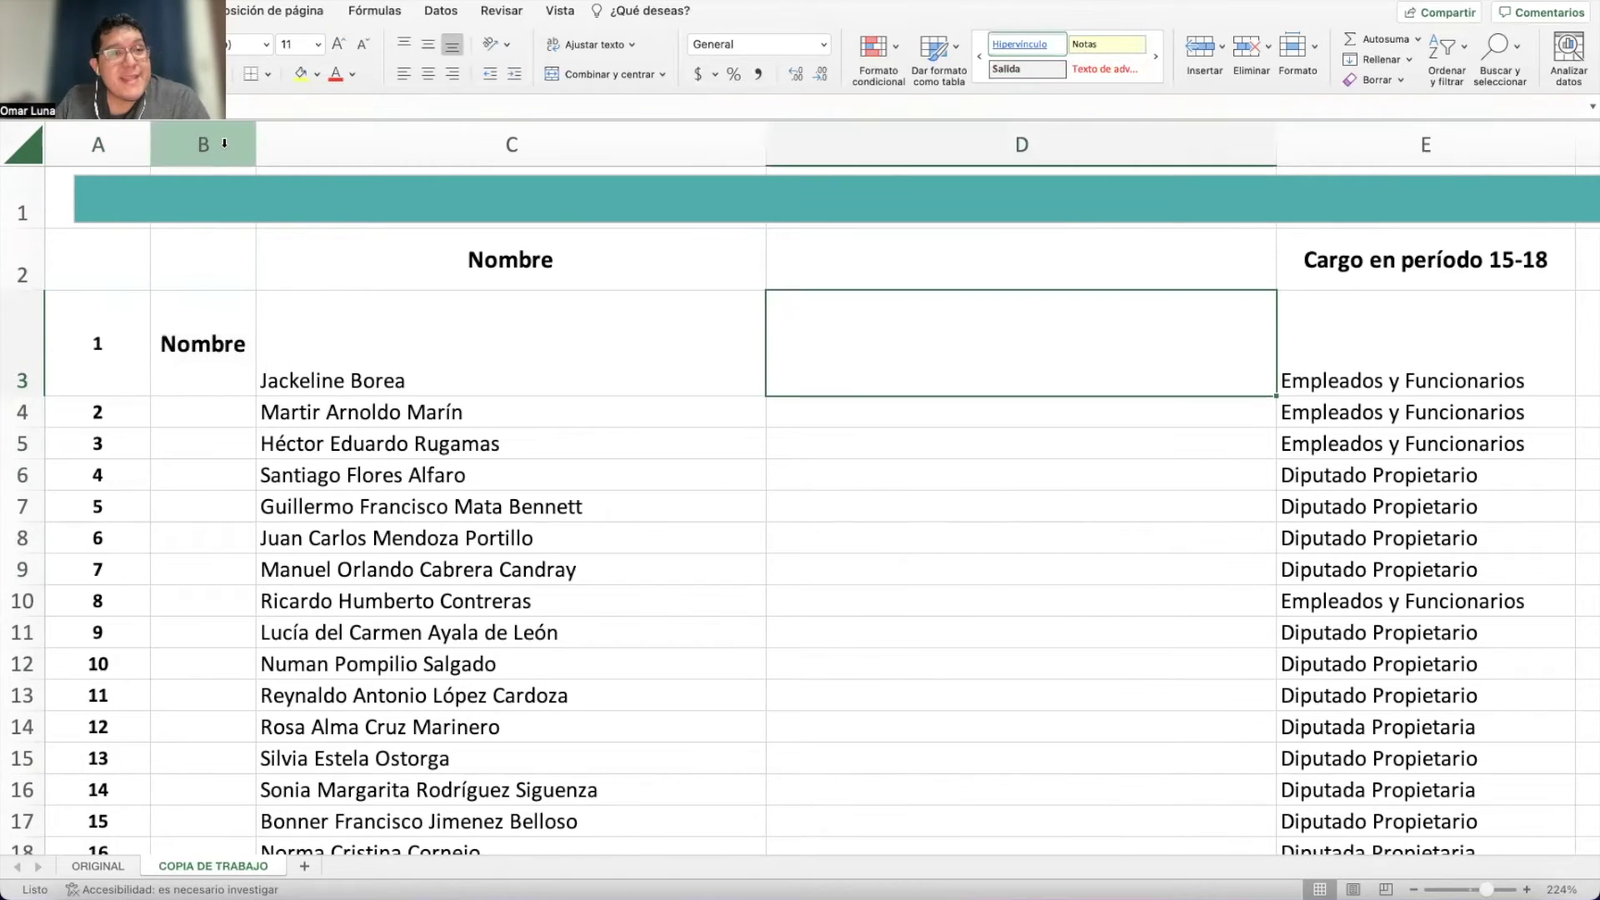
pyautogui.click(226, 364)
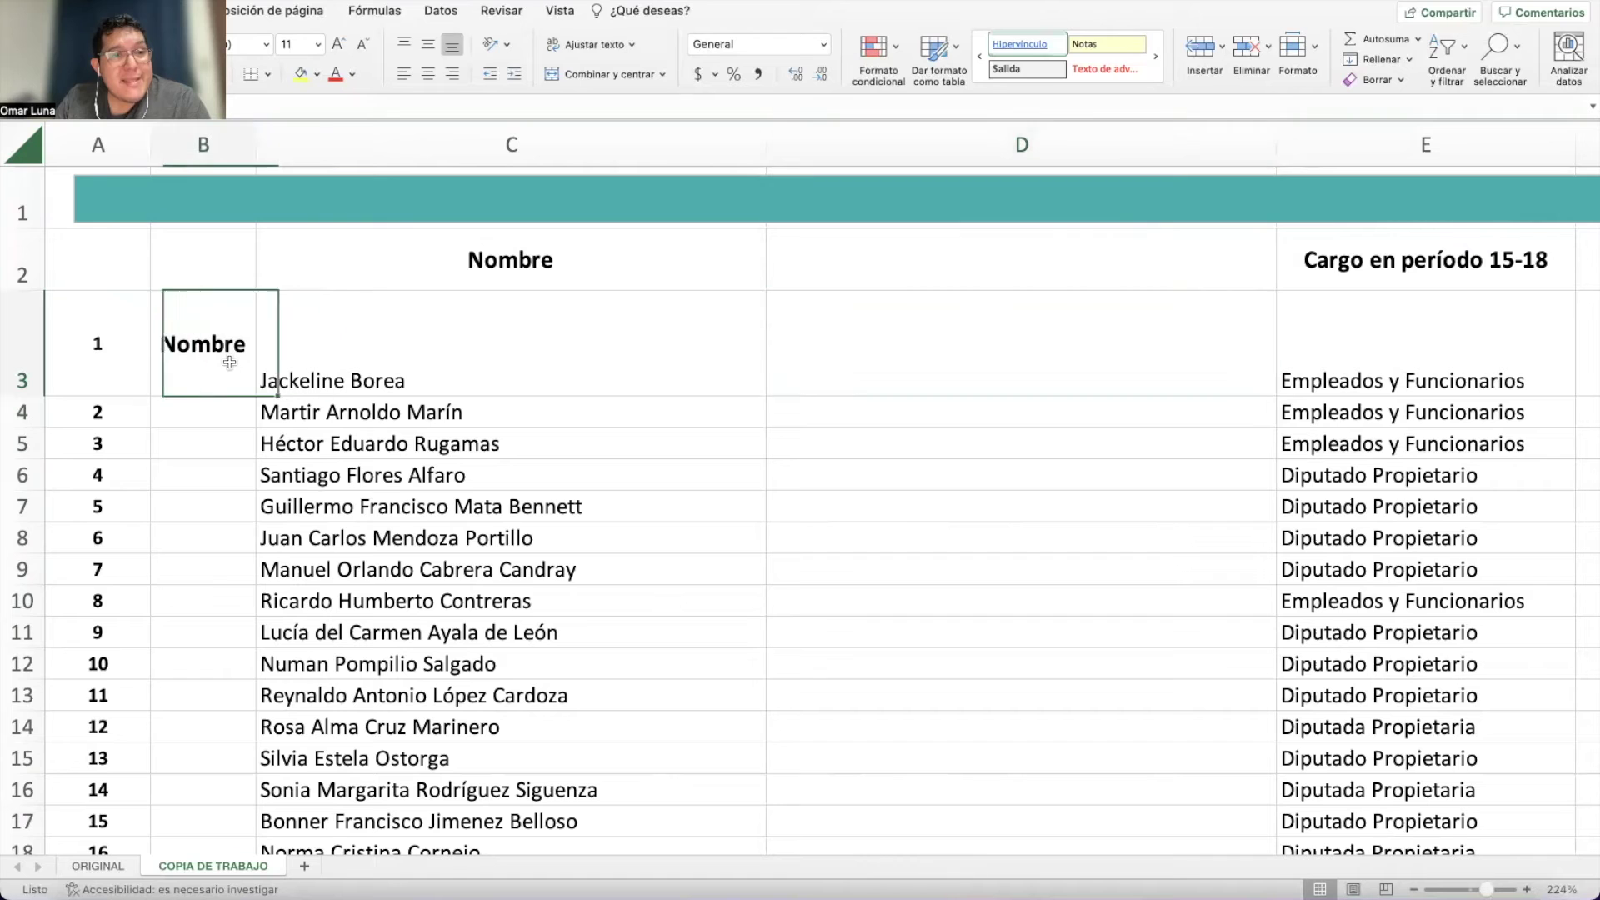
# Examine row 3 across to the Objetivo de la Misión column for duplicate headers in the otherwise empty columns.
pyautogui.click(827, 372)
pyautogui.press('Right')
pyautogui.press('Right')
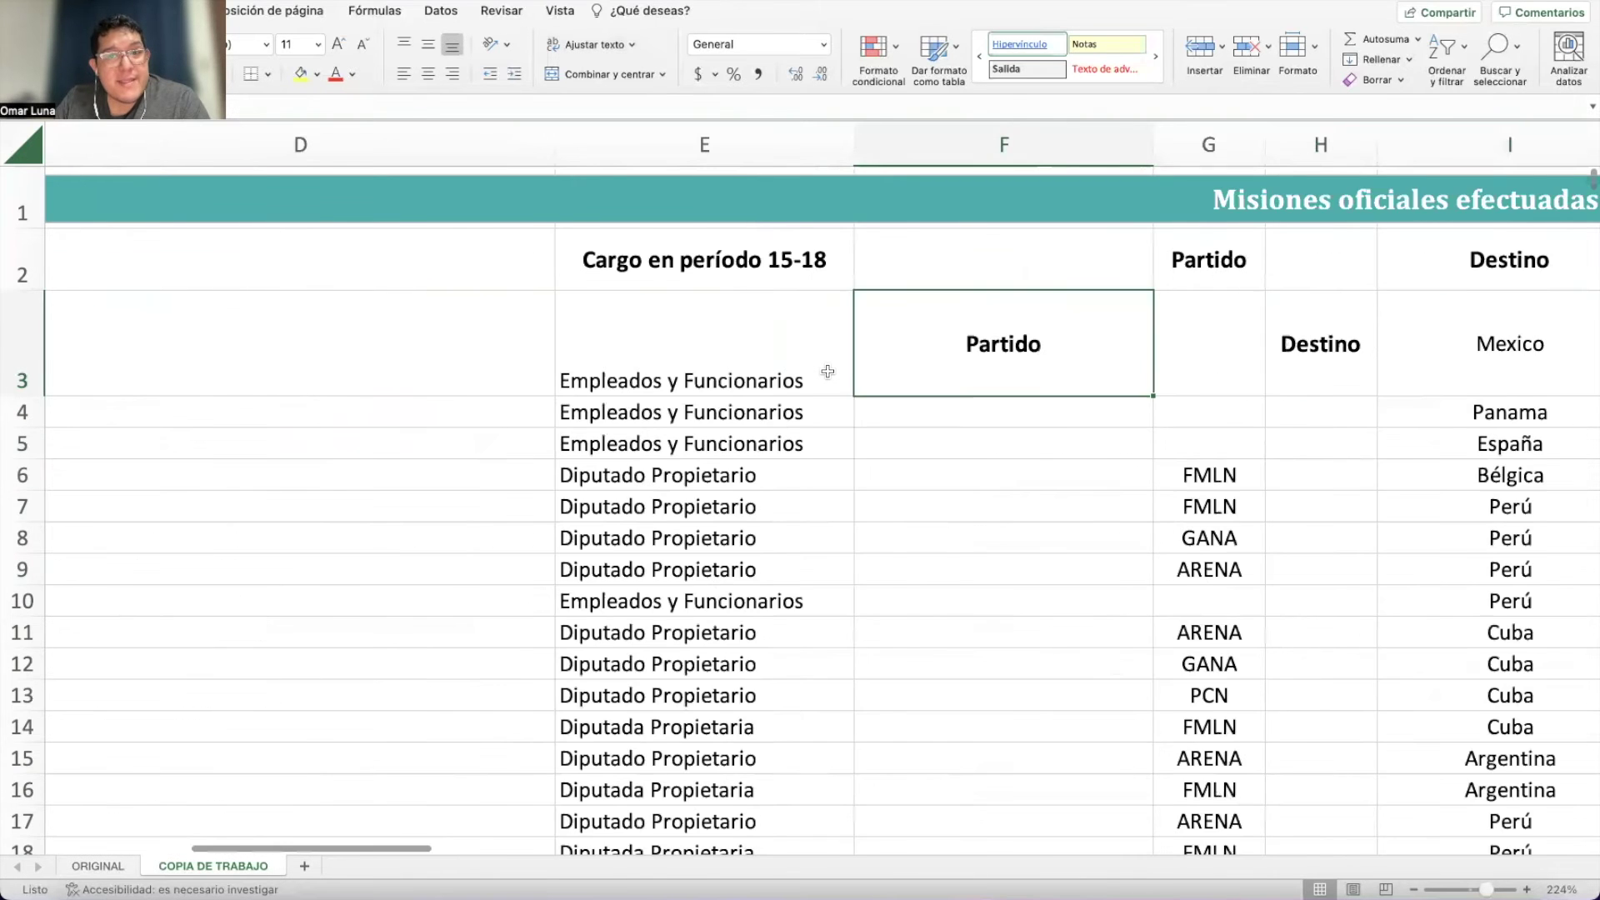
pyautogui.press('Right')
pyautogui.press('Right')
pyautogui.press('Right')
pyautogui.press('Right')
pyautogui.click(828, 371)
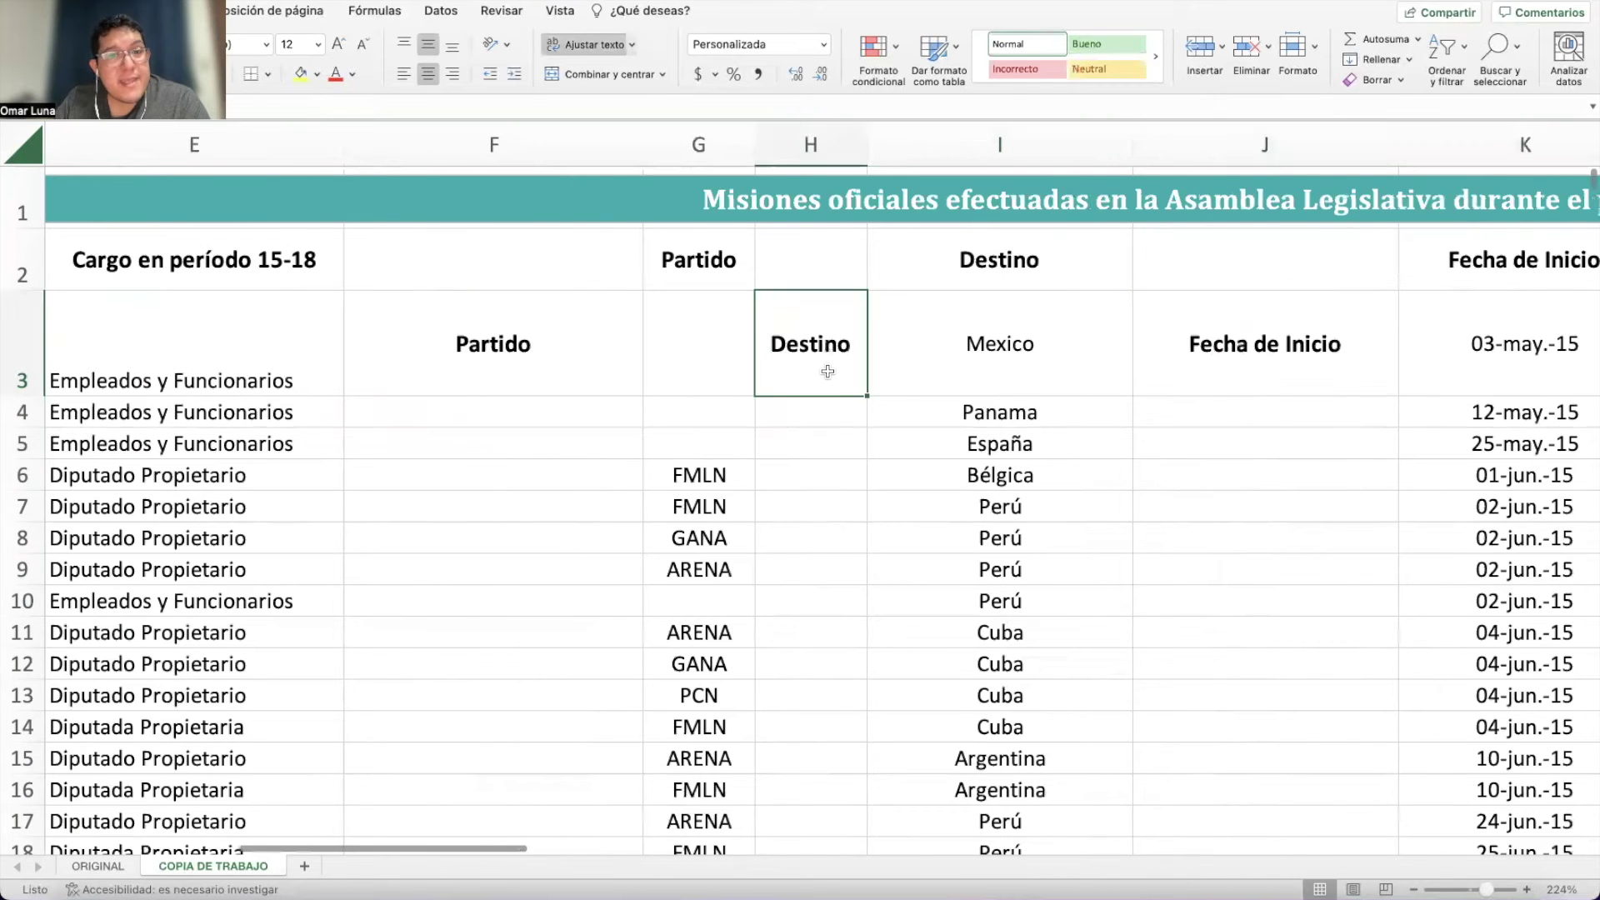
pyautogui.press('Right')
pyautogui.press('Right')
pyautogui.press('Right')
pyautogui.press('Right')
pyautogui.press('Right')
pyautogui.press('Right')
pyautogui.press('Right')
pyautogui.press('Right')
pyautogui.press('Right')
pyautogui.press('Right')
pyautogui.press('Right')
pyautogui.press('Right')
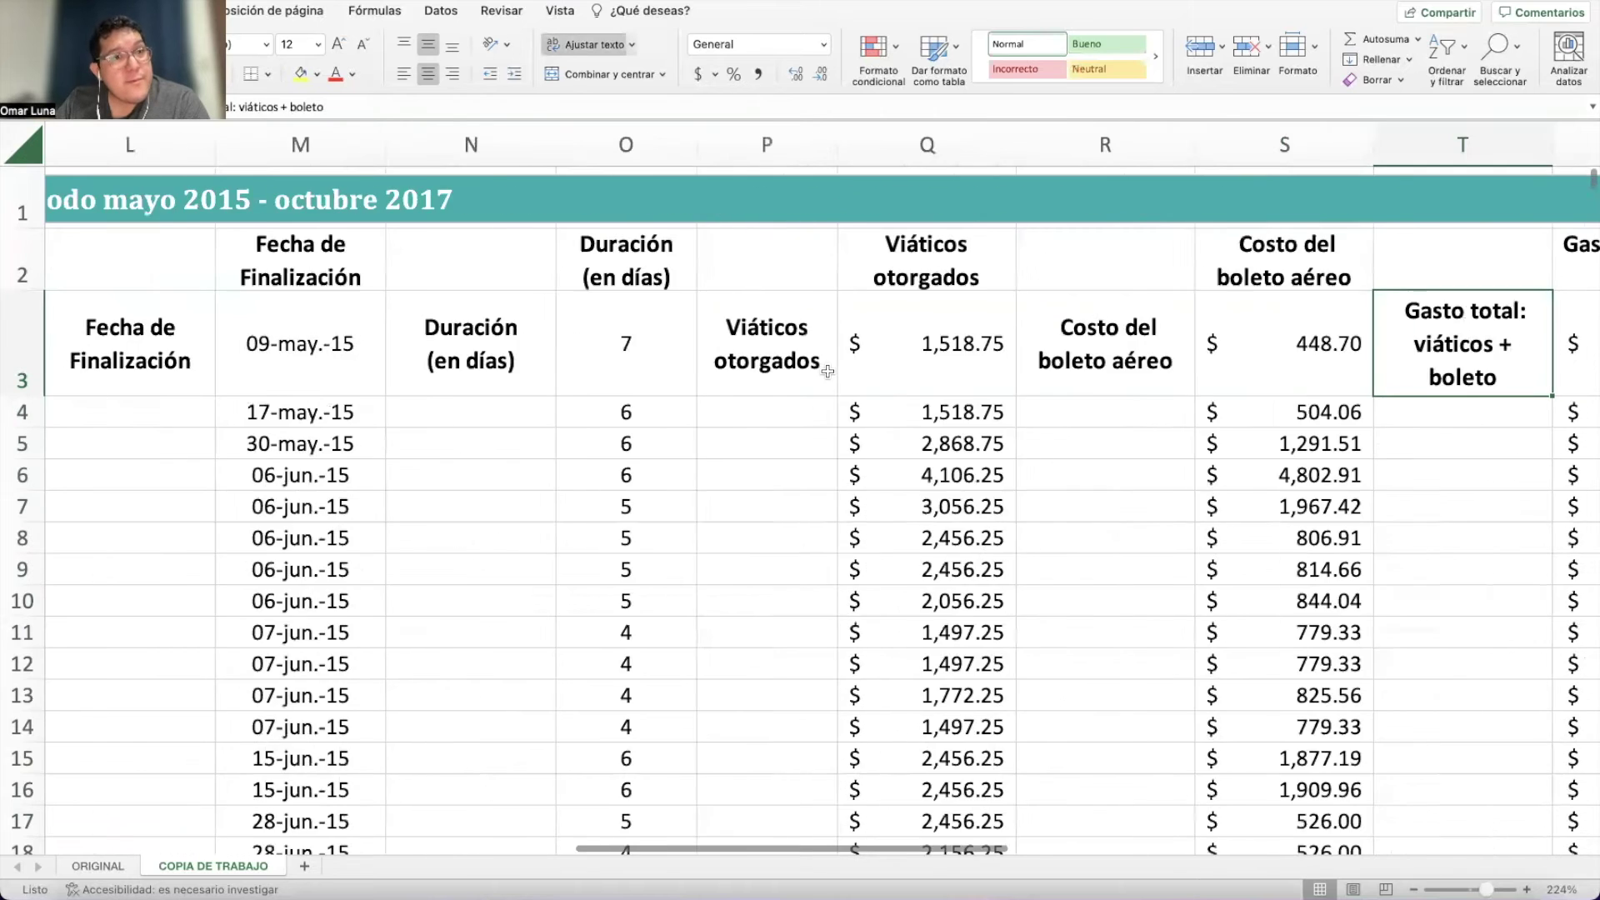
pyautogui.press('Right')
pyautogui.press('Right')
# Go back along row 3 over the duplicate headers to the Nombre cell in B3.
pyautogui.press('Left')
pyautogui.press('Left')
pyautogui.press('Left')
pyautogui.press('Left')
pyautogui.press('Left')
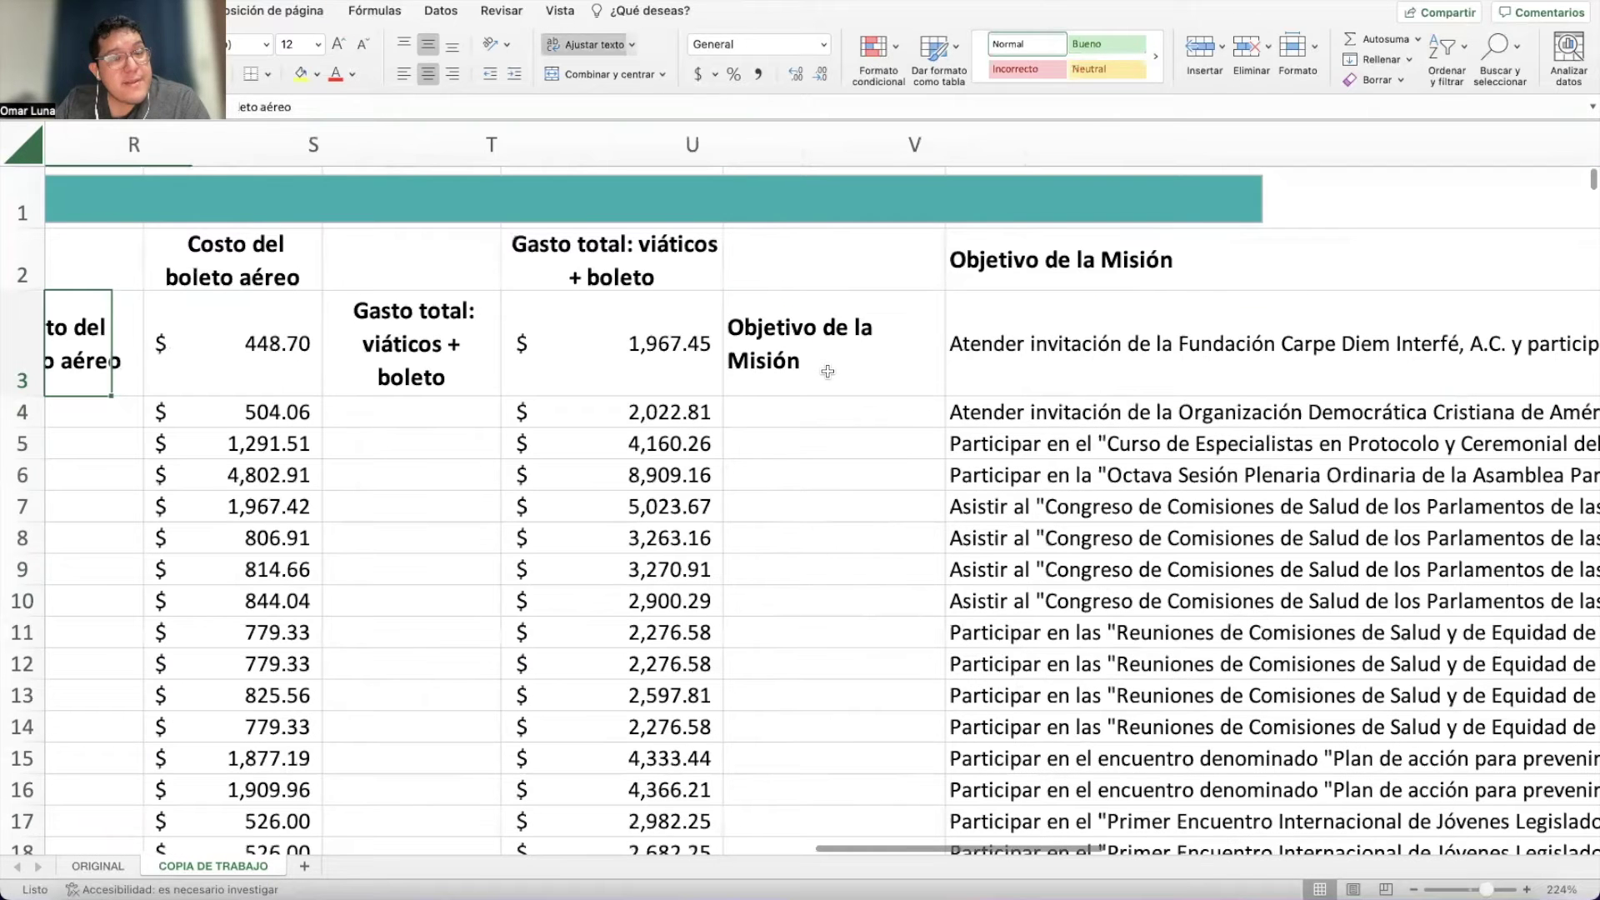
pyautogui.press('Left')
pyautogui.press('Left')
pyautogui.press('Left')
pyautogui.press('Left')
pyautogui.press('Left')
pyautogui.press('Left')
pyautogui.press('Left')
pyautogui.press('Left')
pyautogui.press('Left')
pyautogui.press('Left')
pyautogui.press('Left')
pyautogui.press('Left')
pyautogui.press('Left')
pyautogui.press('Left')
pyautogui.press('Left')
pyautogui.press('Left')
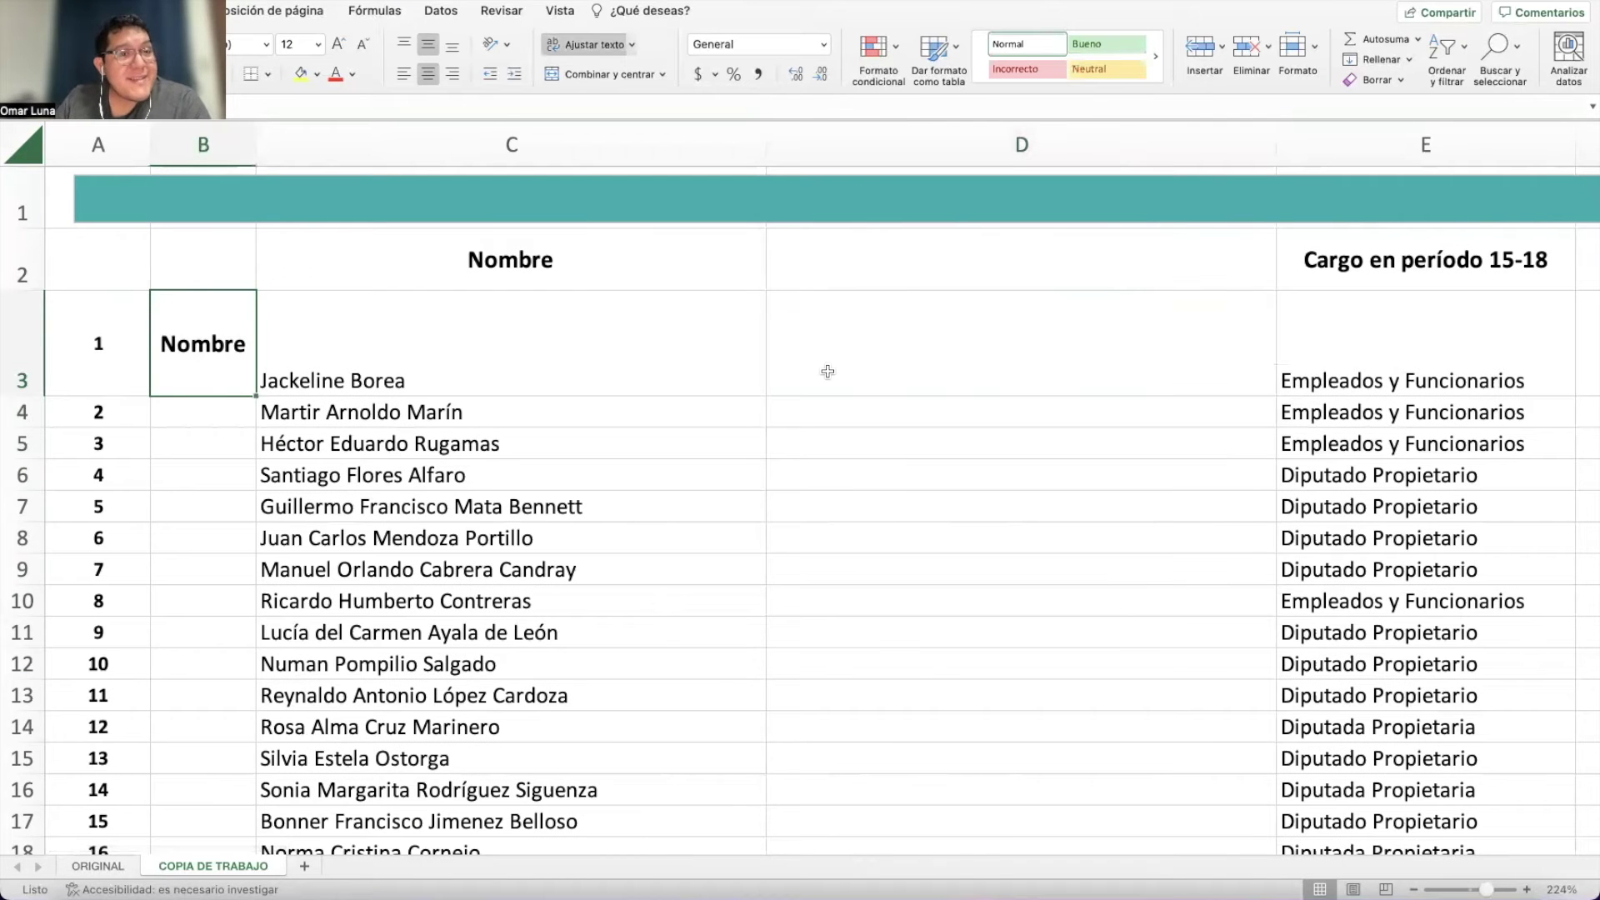
# Select the leftover columns B, D, F, H and J together as whole columns.
pyautogui.click(238, 135)
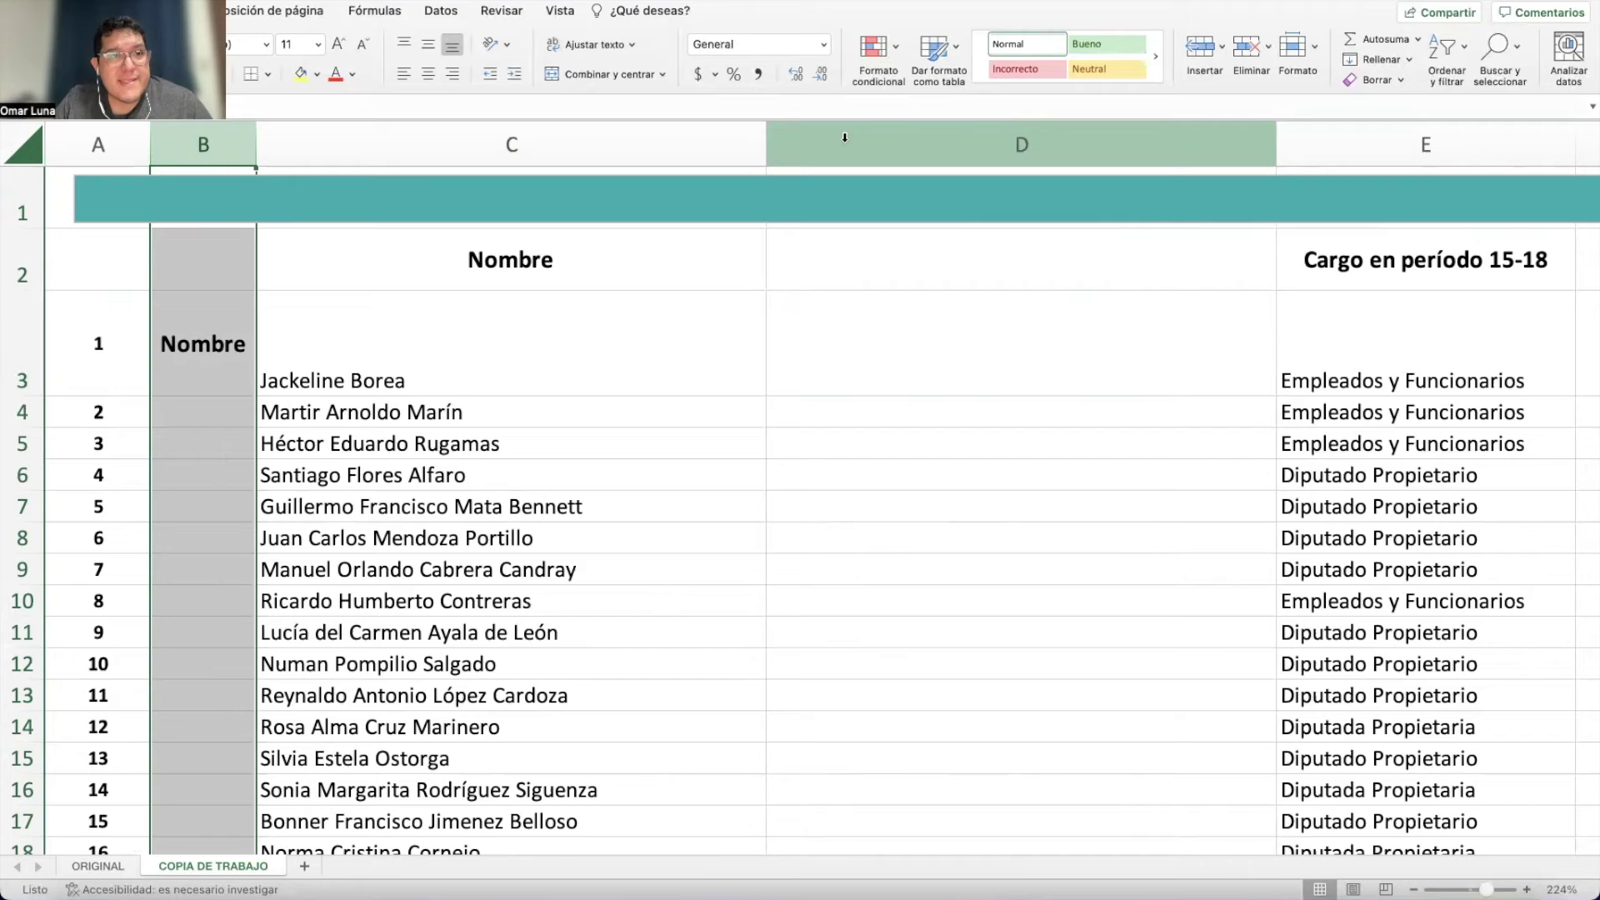
pyautogui.click(844, 137)
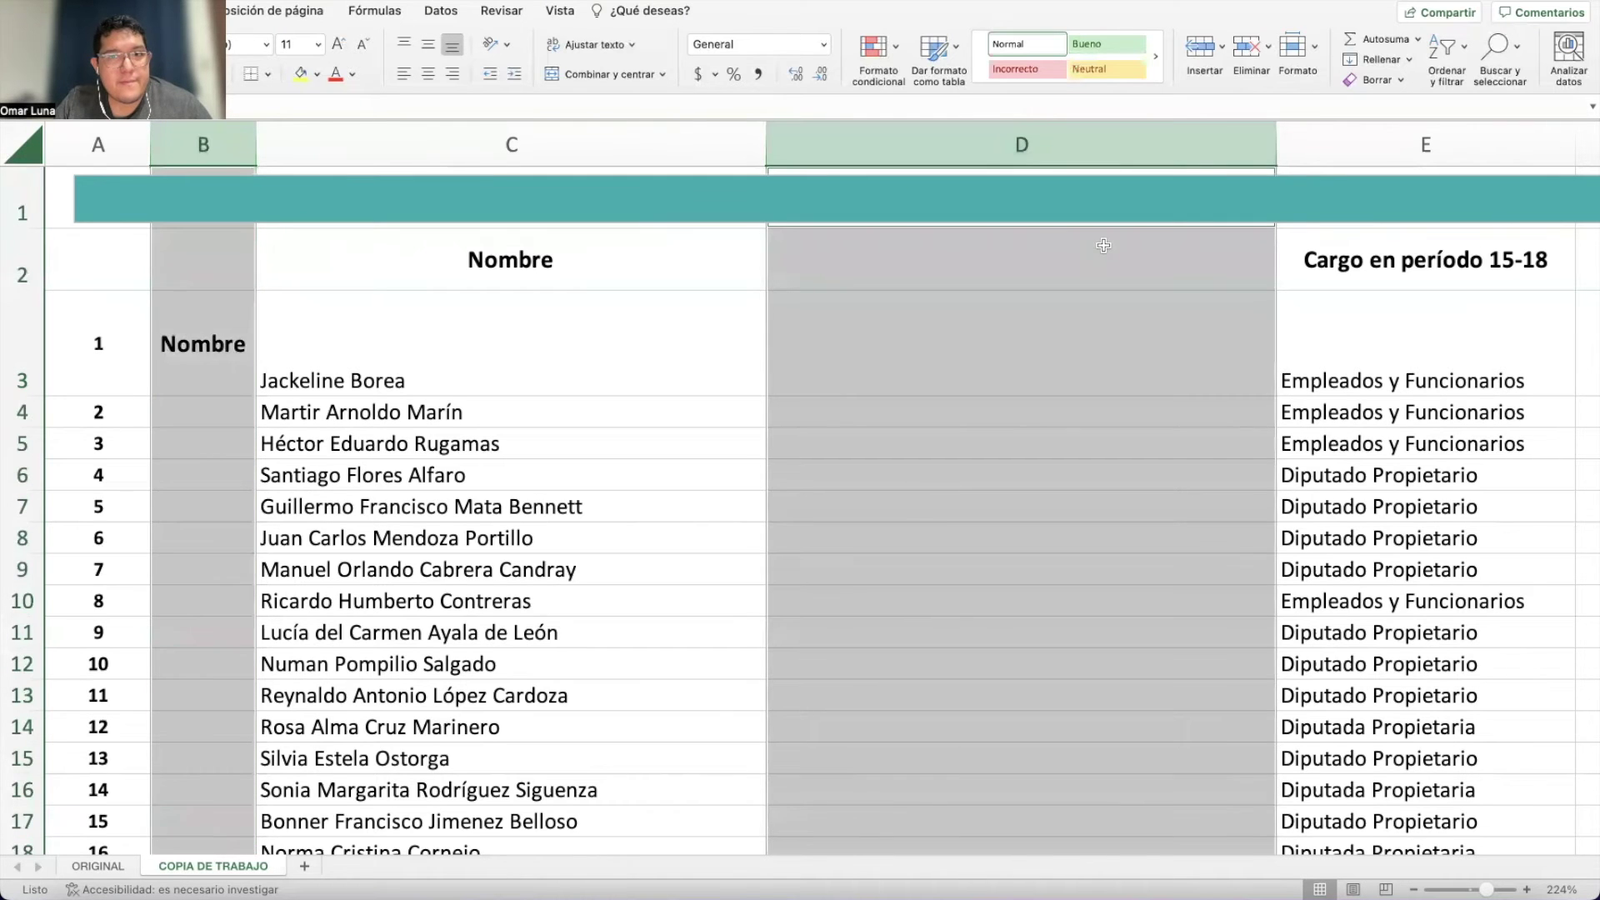
pyautogui.hscroll(5, 1087, 249)
pyautogui.hscroll(2, 1087, 250)
pyautogui.keyDown('super'); pyautogui.click(1028, 144); pyautogui.keyUp('super')
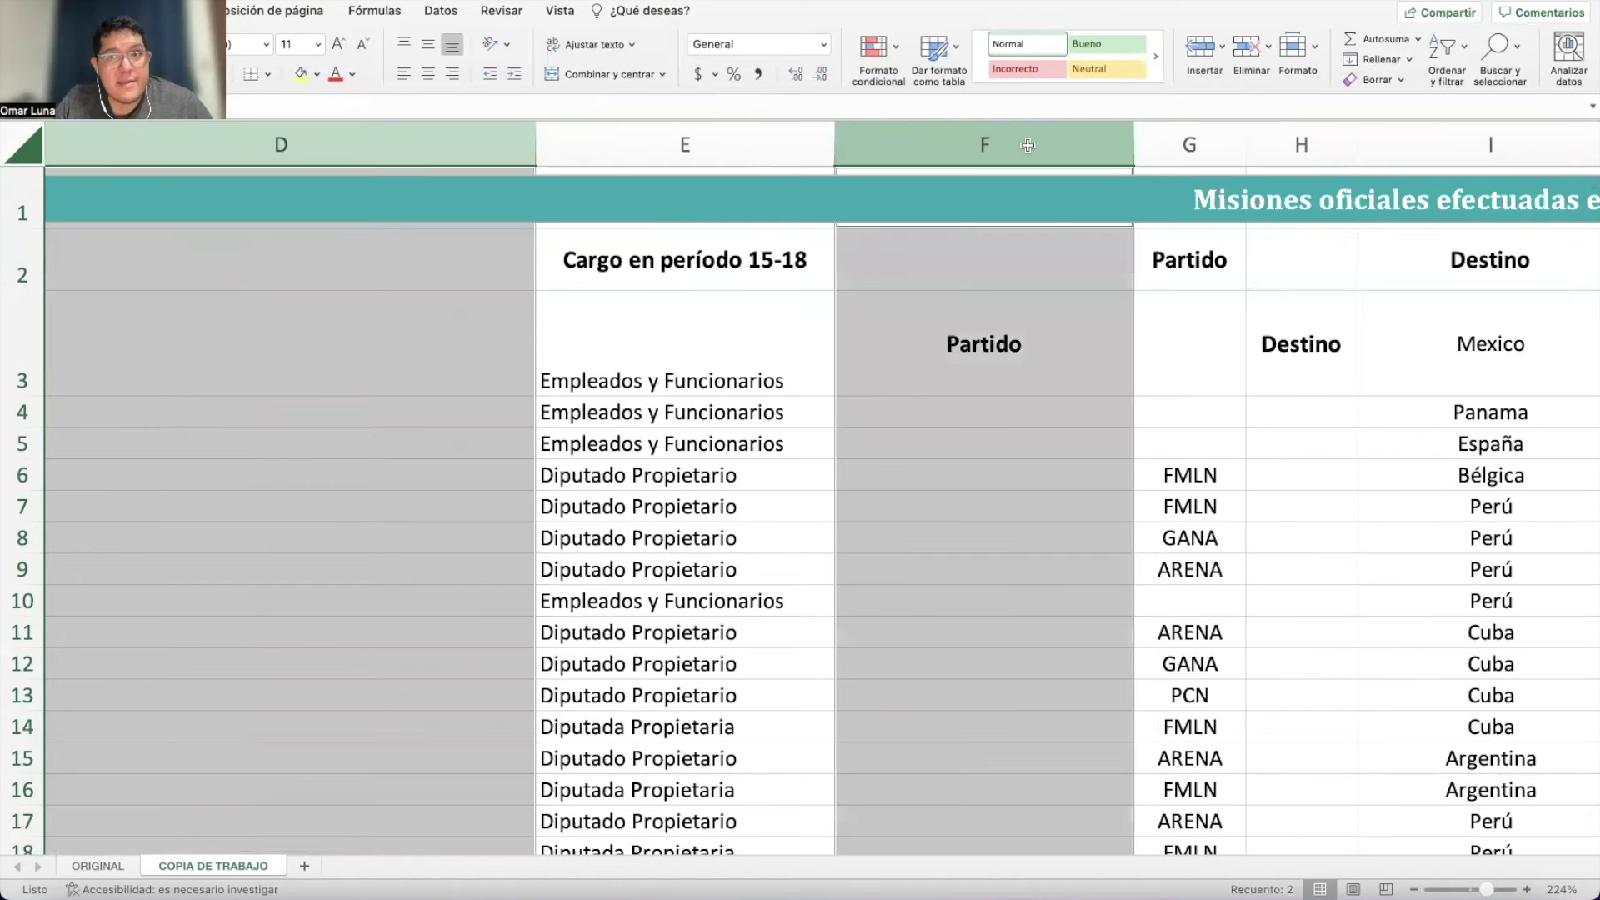
pyautogui.hscroll(3, 1203, 242)
pyautogui.hscroll(1, 1204, 241)
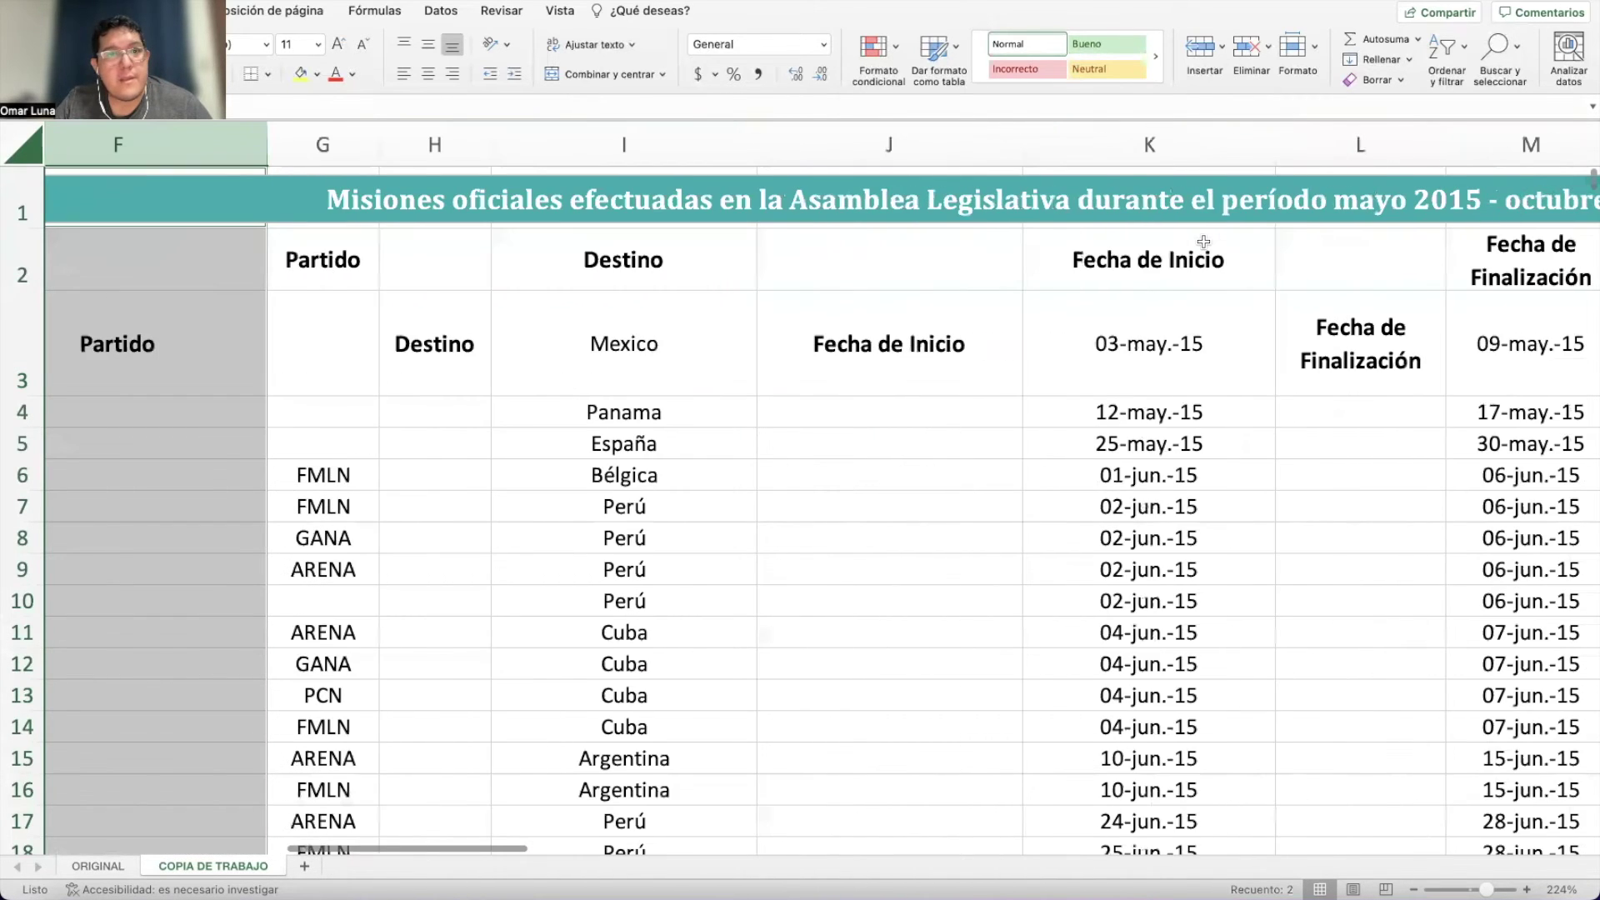
pyautogui.keyDown('super'); pyautogui.click(456, 145); pyautogui.keyUp('super')
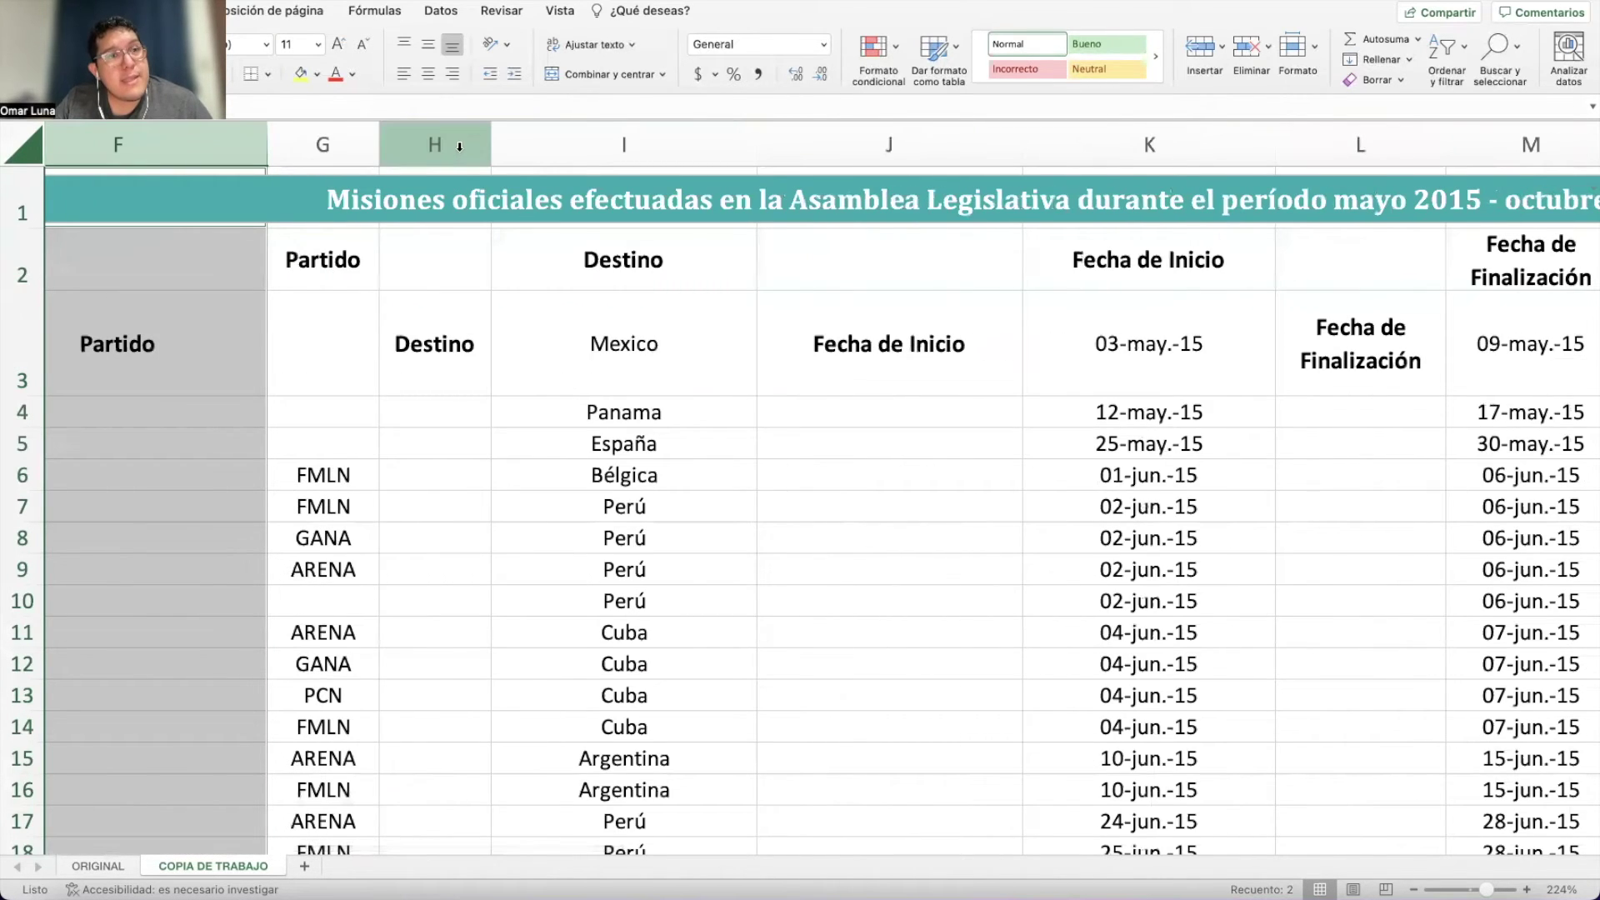
pyautogui.keyDown('super'); pyautogui.click(890, 128); pyautogui.keyUp('super')
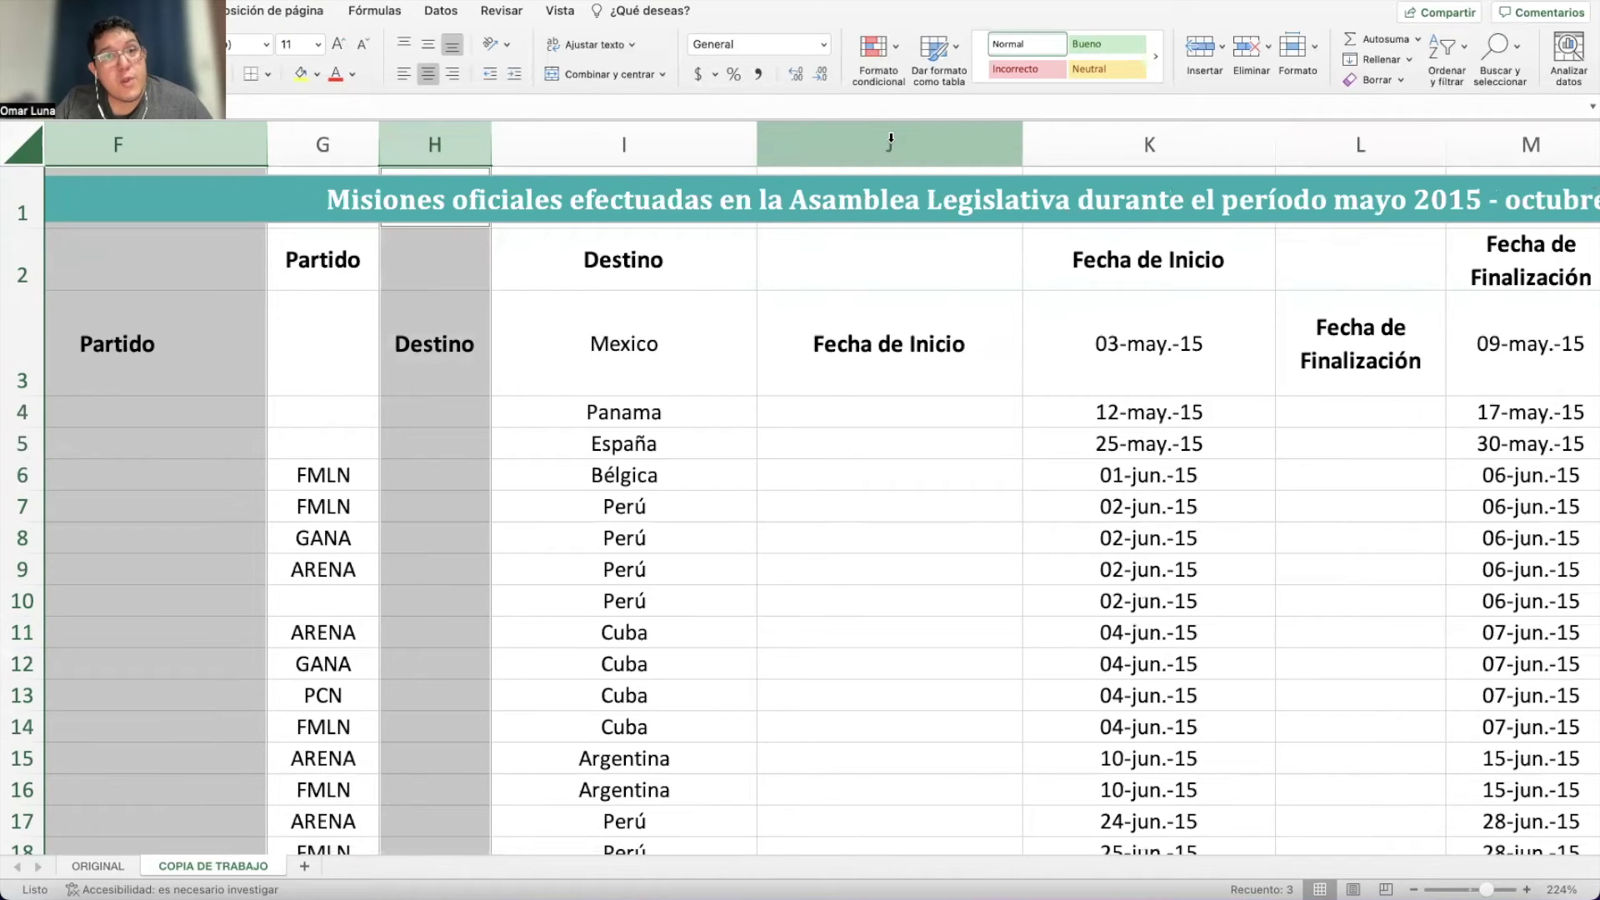
pyautogui.keyDown('super'); pyautogui.click(890, 138); pyautogui.keyUp('super')
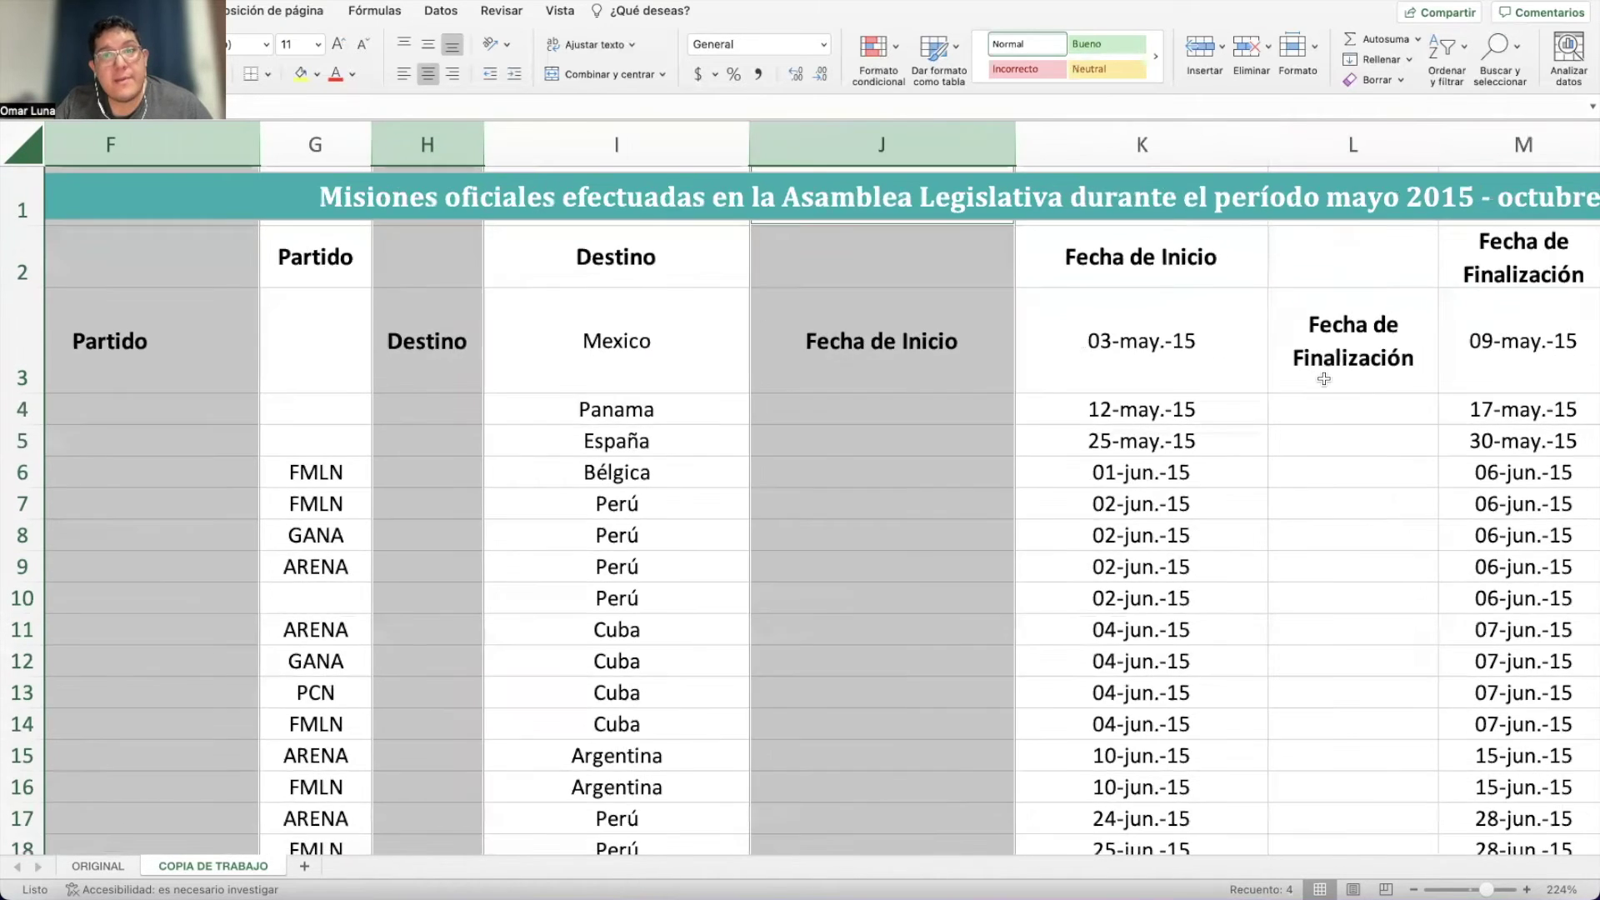
# Extend the selection with columns L, N, P, R, T and V and delete all the selected columns.
pyautogui.hscroll(6, 1325, 375)
pyautogui.hscroll(2, 1324, 379)
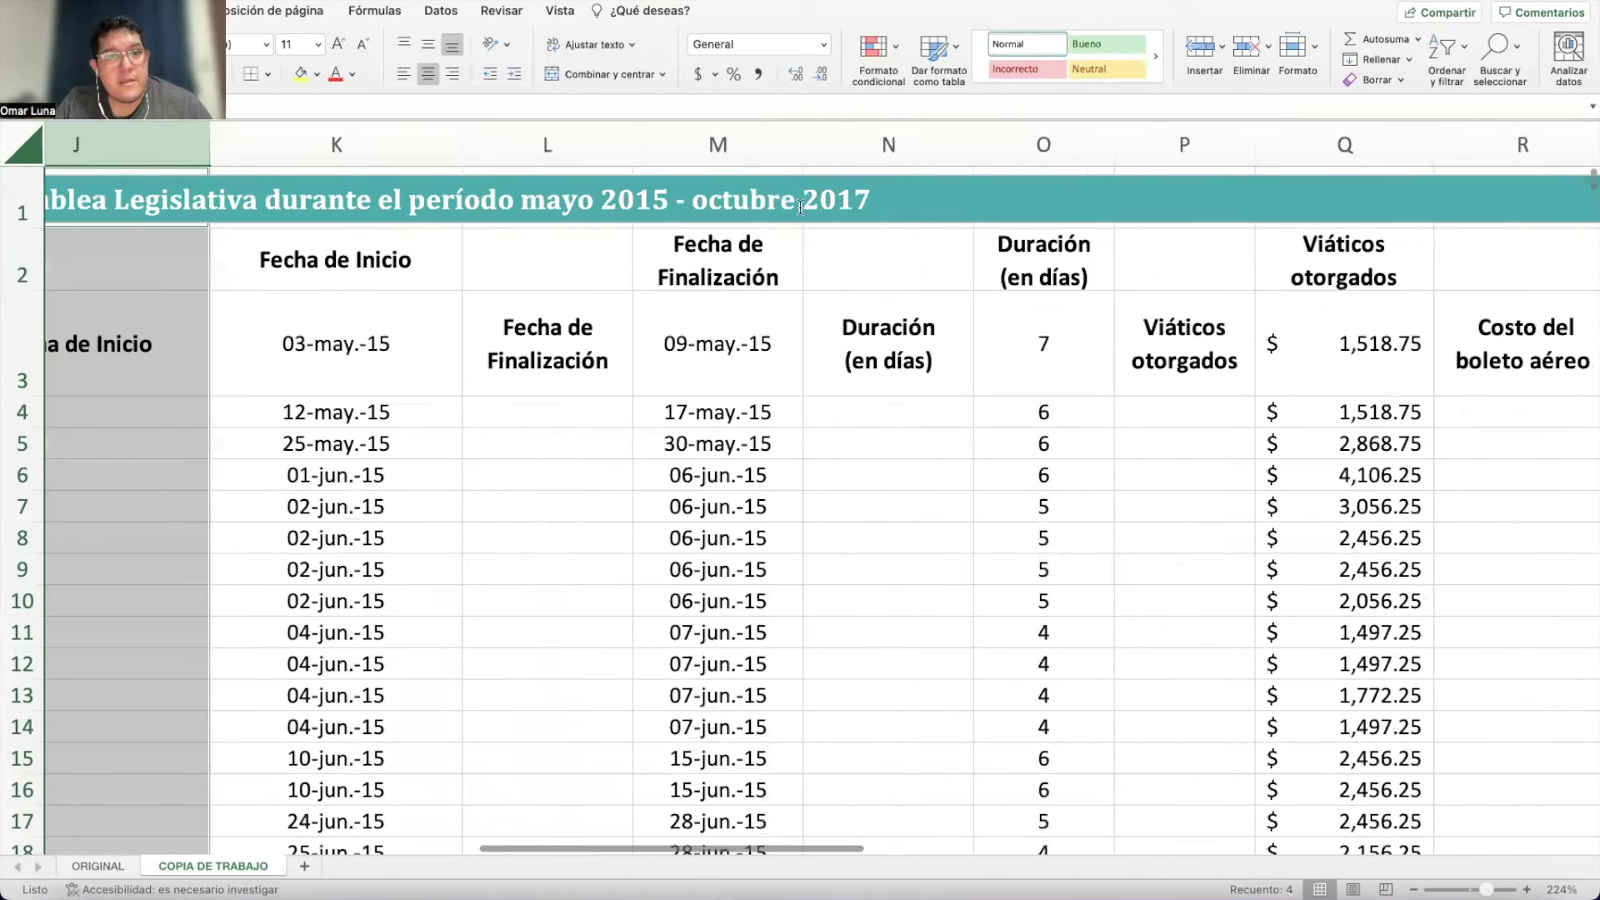
pyautogui.keyDown('super'); pyautogui.click(547, 137); pyautogui.keyUp('super')
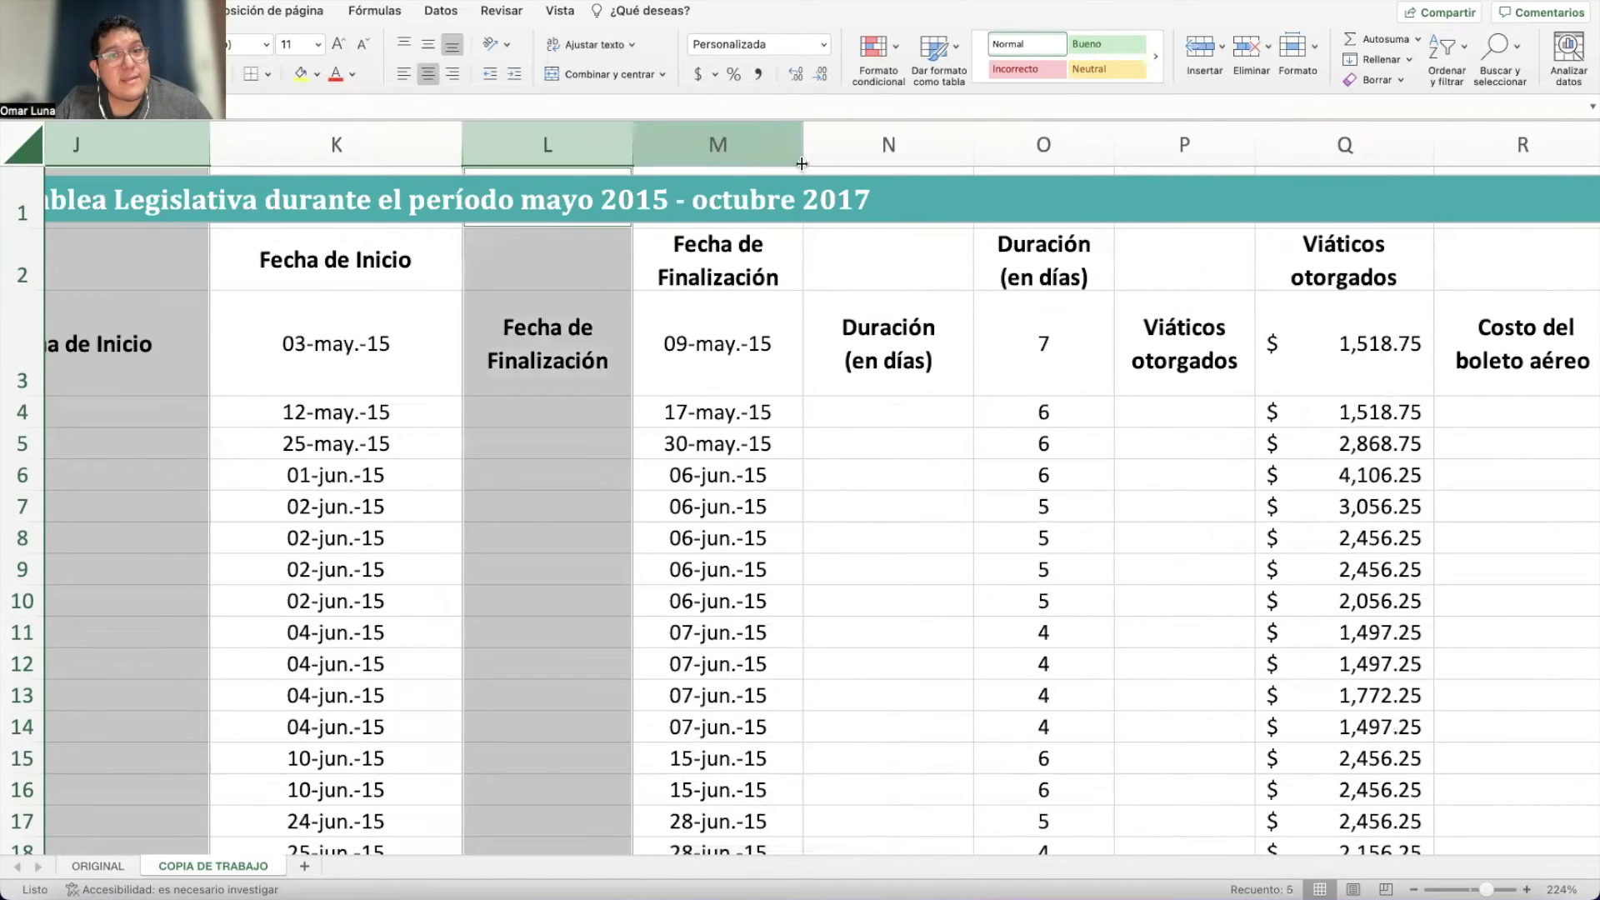
pyautogui.keyDown('super'); pyautogui.click(878, 146); pyautogui.keyUp('super')
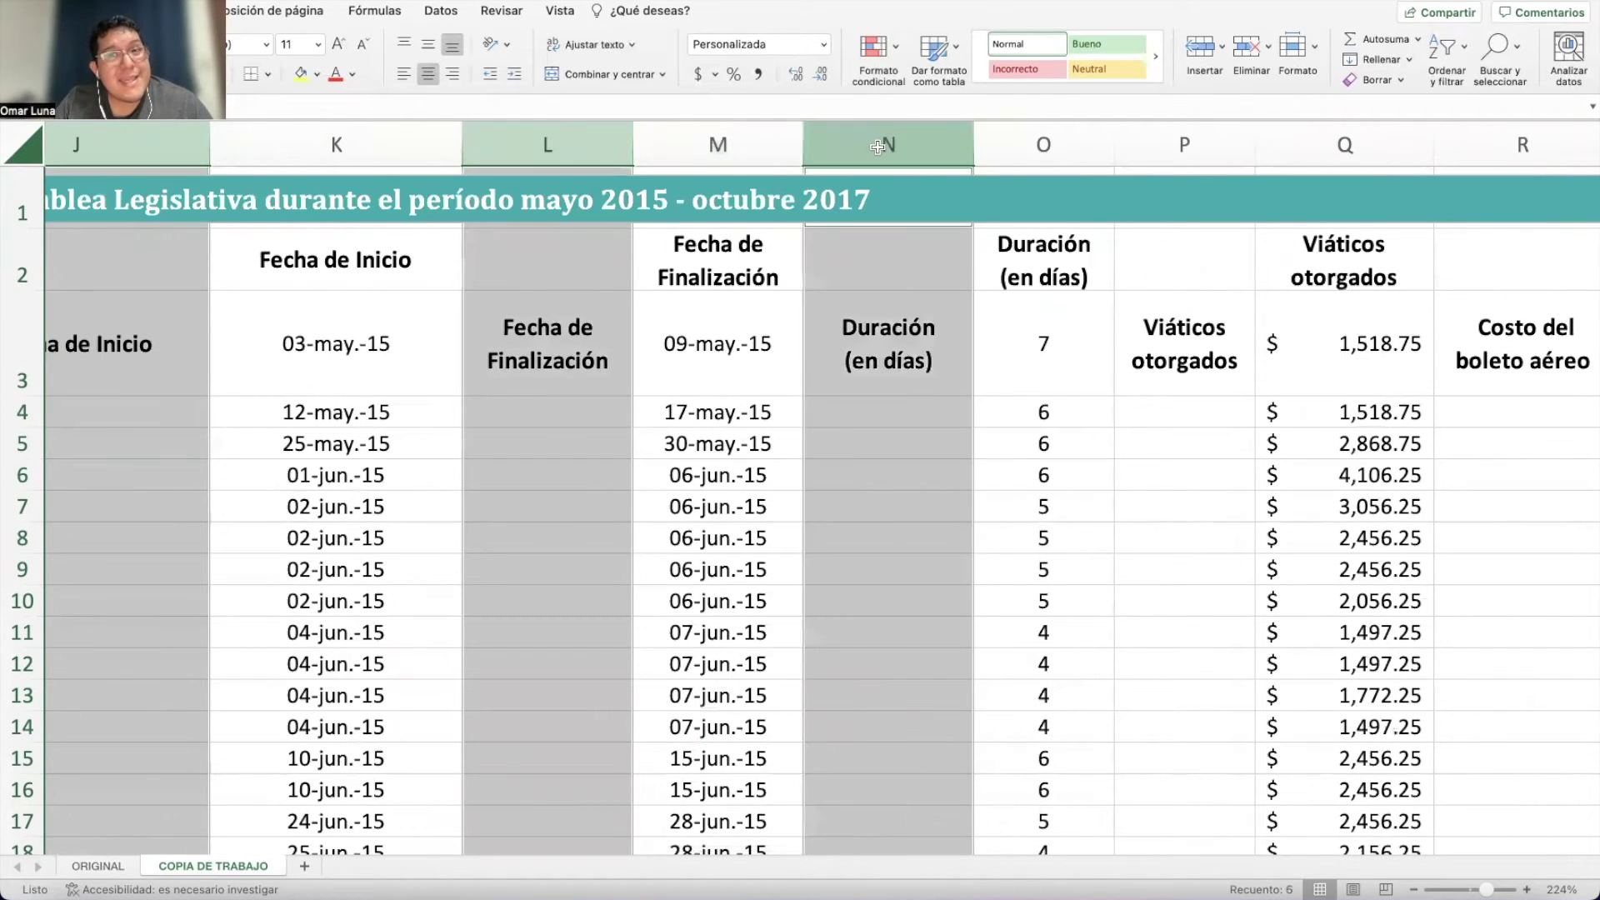
pyautogui.hscroll(4, 1167, 364)
pyautogui.hscroll(1, 1195, 397)
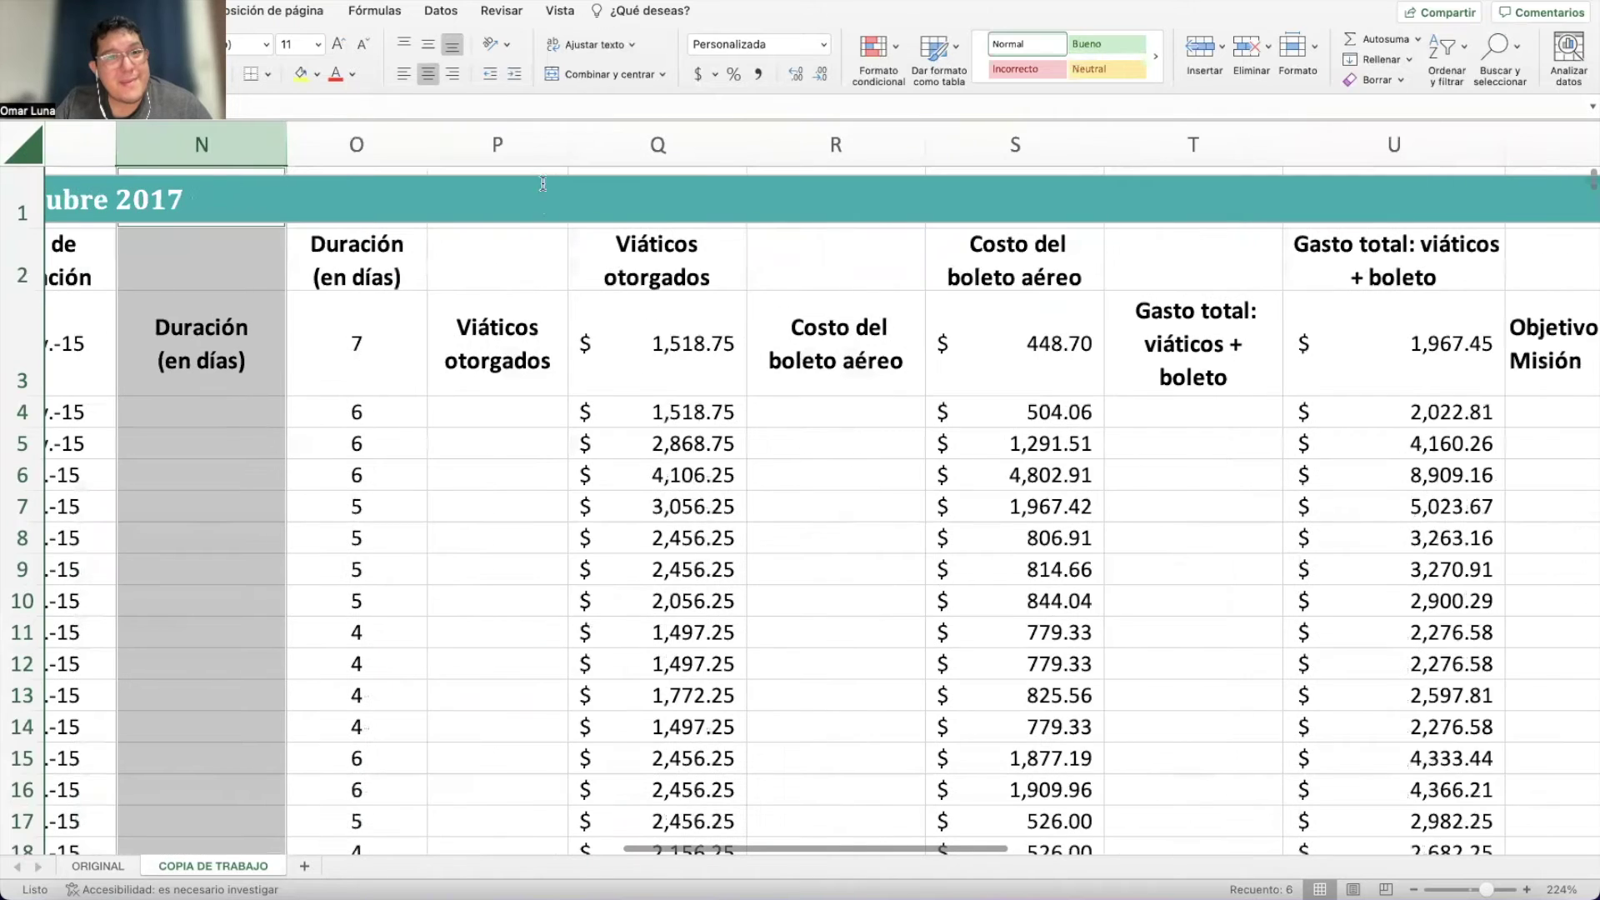
pyautogui.keyDown('super'); pyautogui.click(527, 154); pyautogui.keyUp('super')
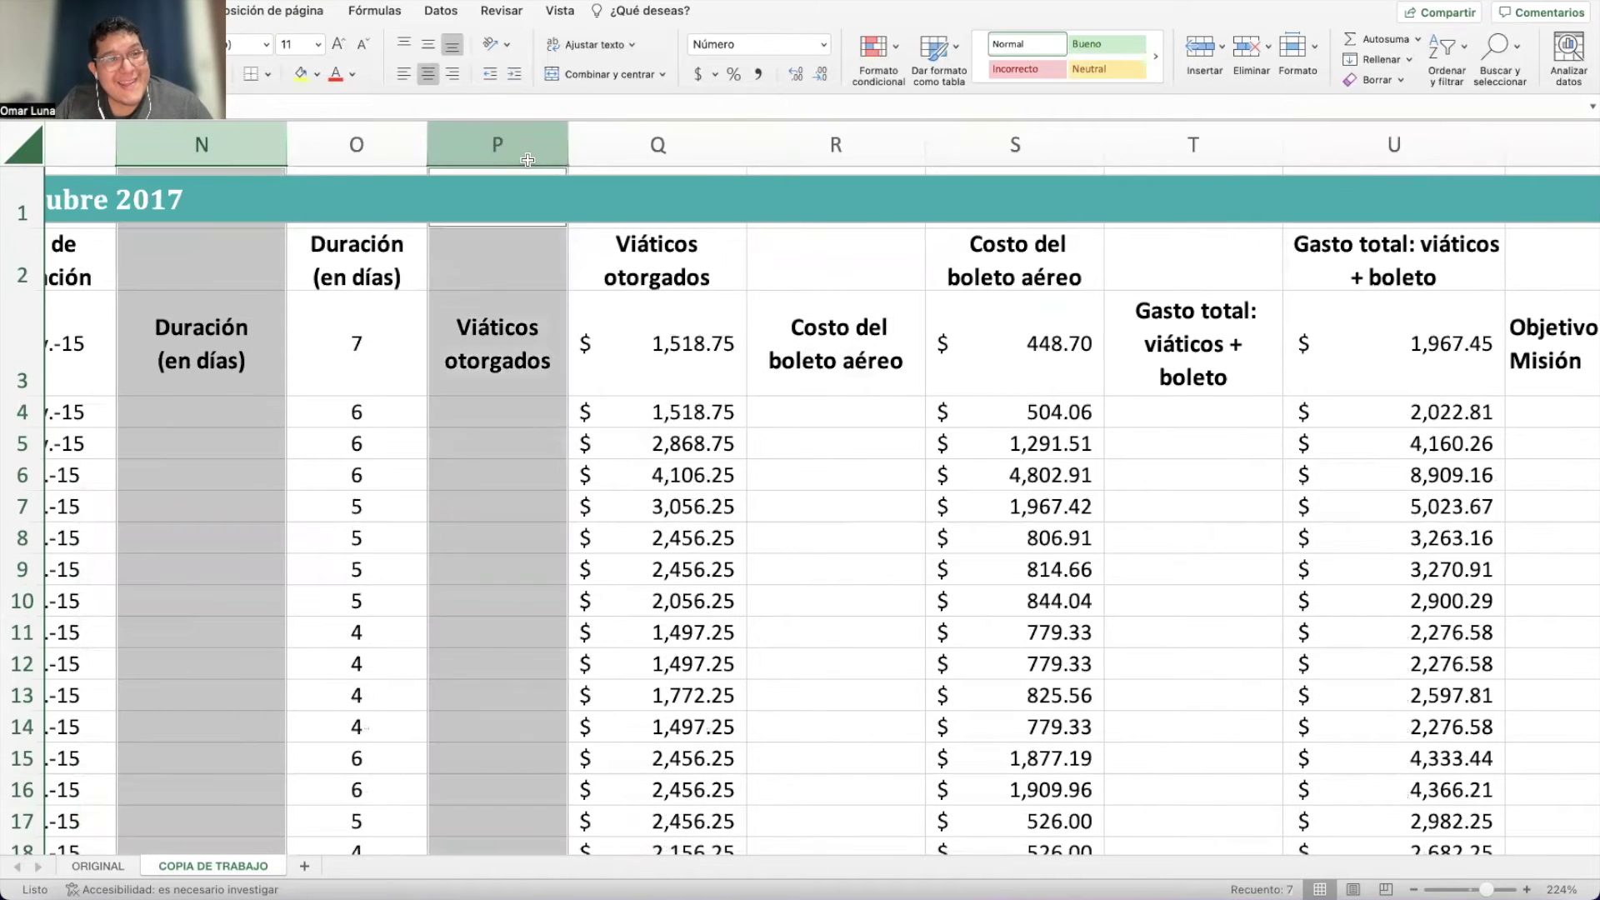
pyautogui.hscroll(2, 675, 274)
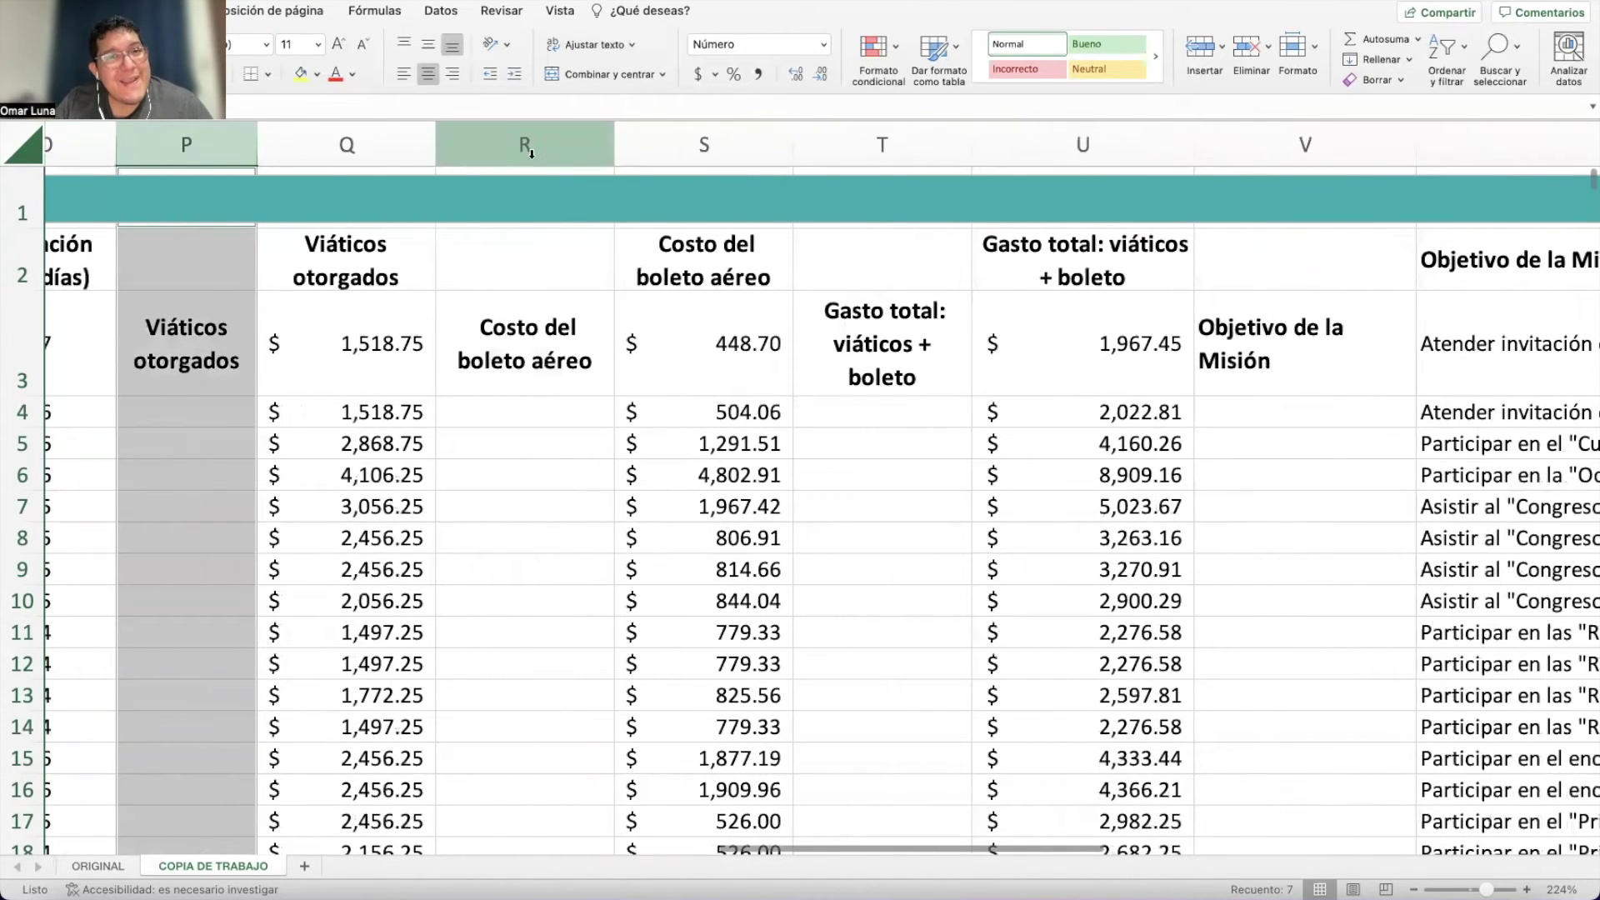
pyautogui.keyDown('super'); pyautogui.click(531, 154); pyautogui.keyUp('super')
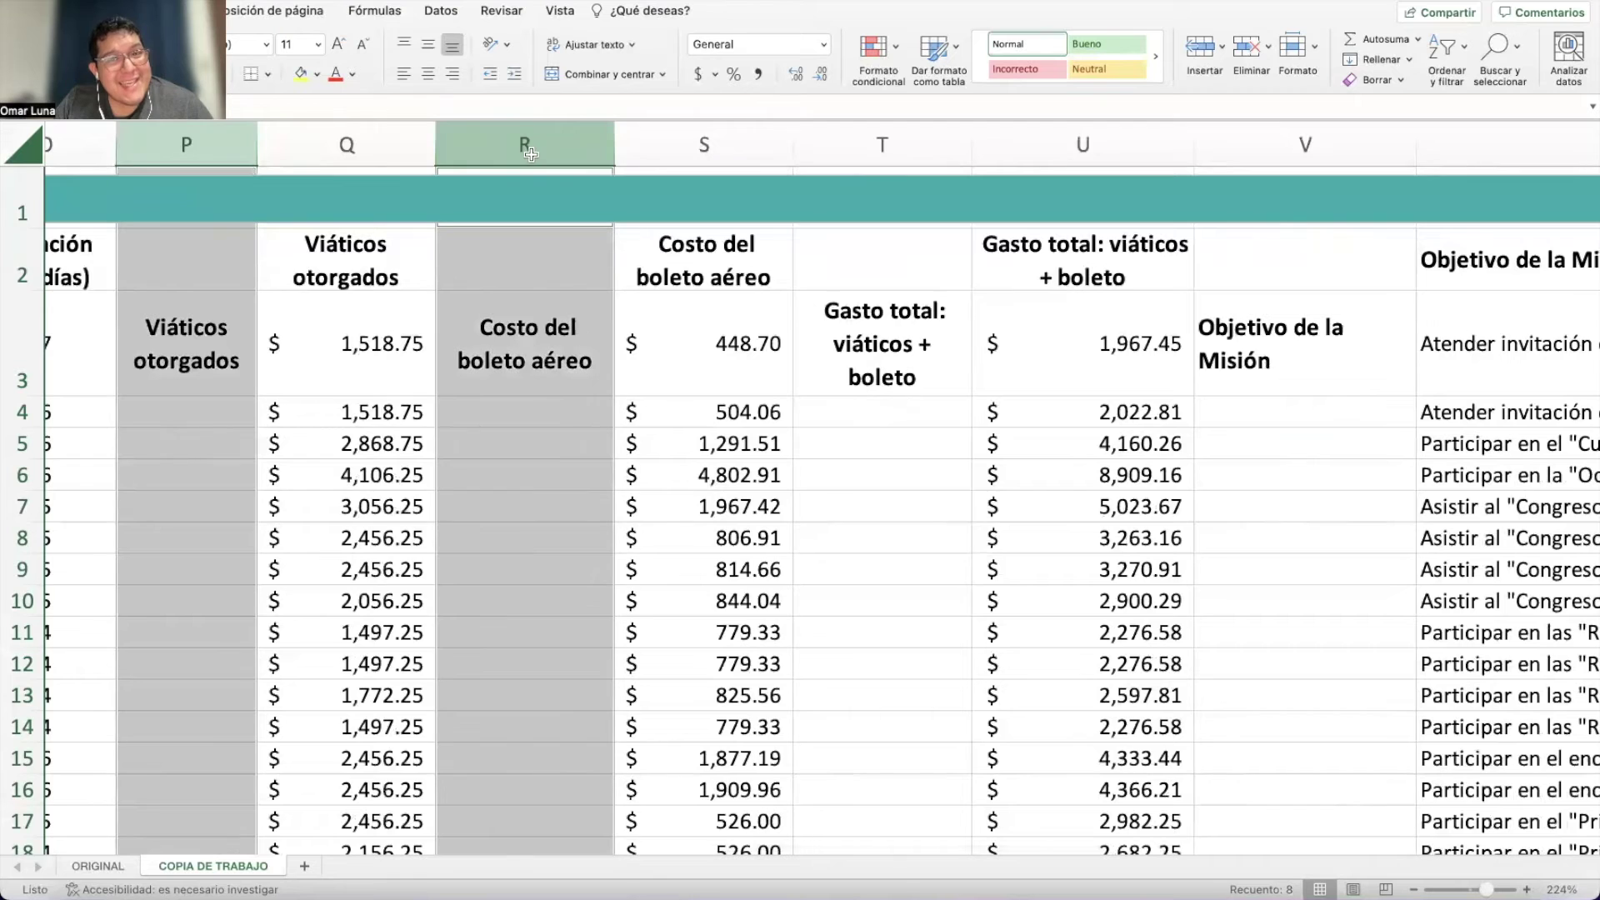
pyautogui.hscroll(3, 525, 159)
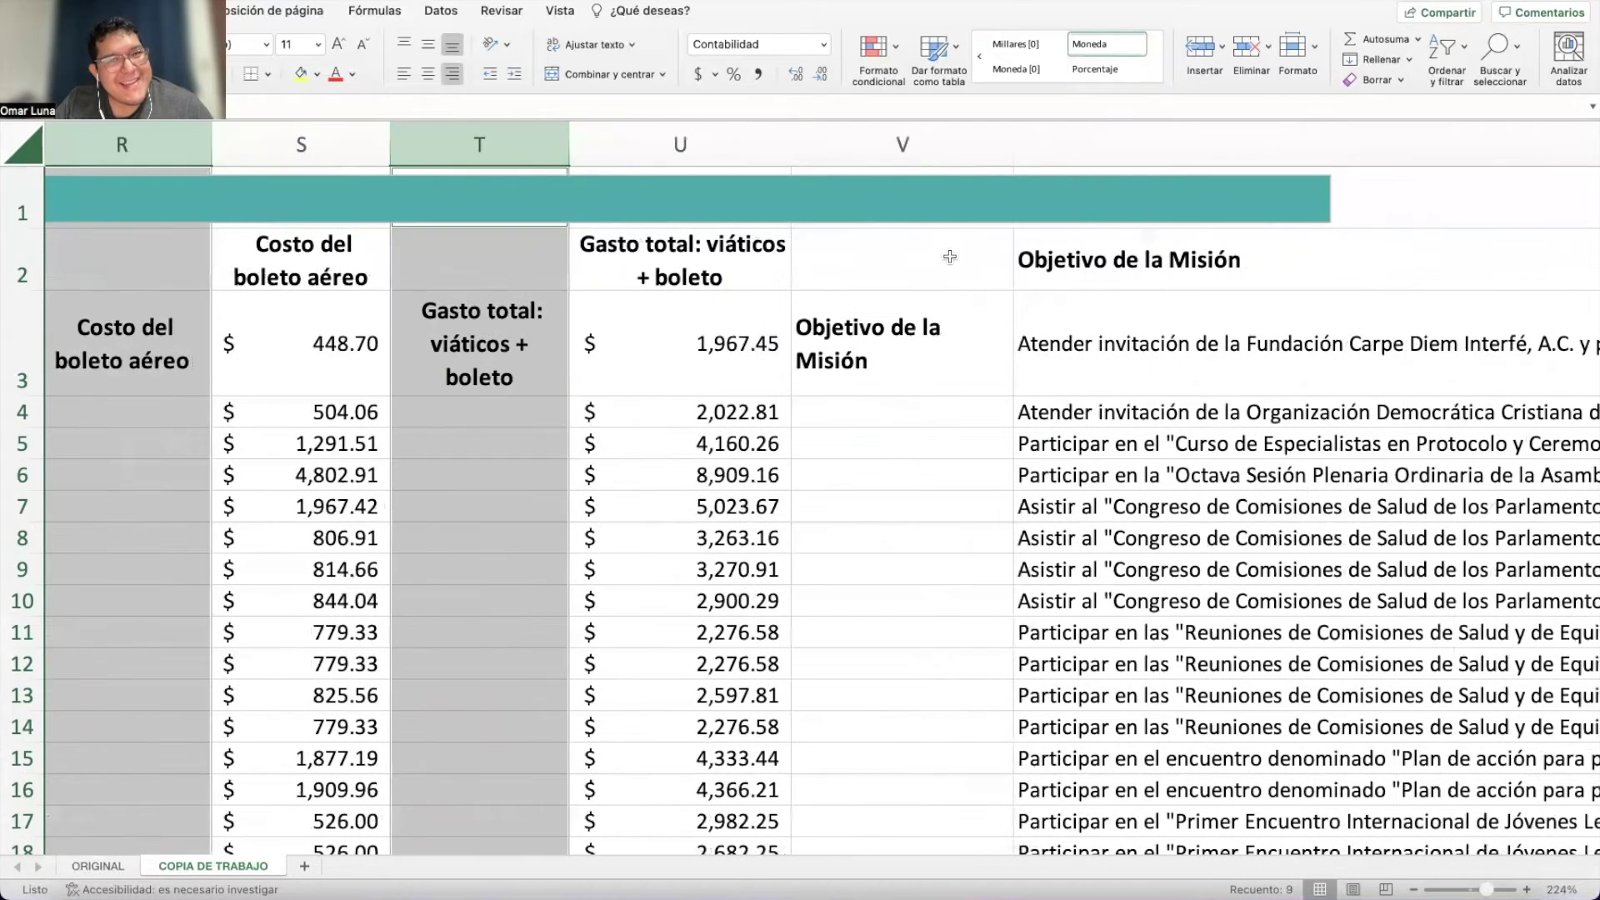
pyautogui.hscroll(1, 942, 250)
pyautogui.keyDown('super'); pyautogui.click(836, 148); pyautogui.keyUp('super')
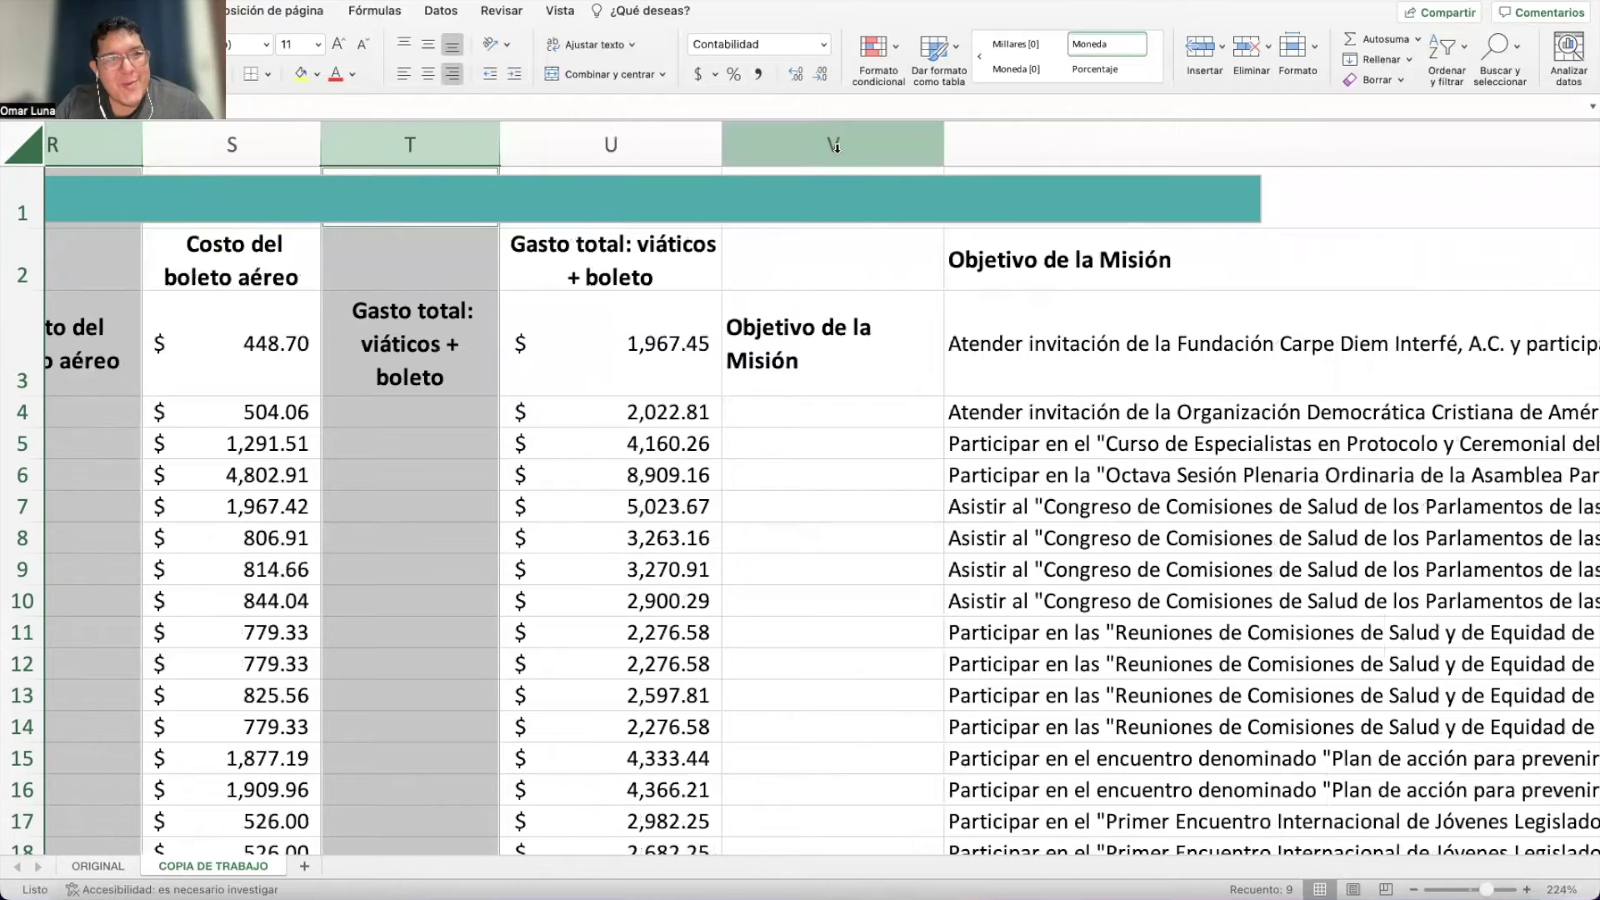
pyautogui.hscroll(-15, 674, 395)
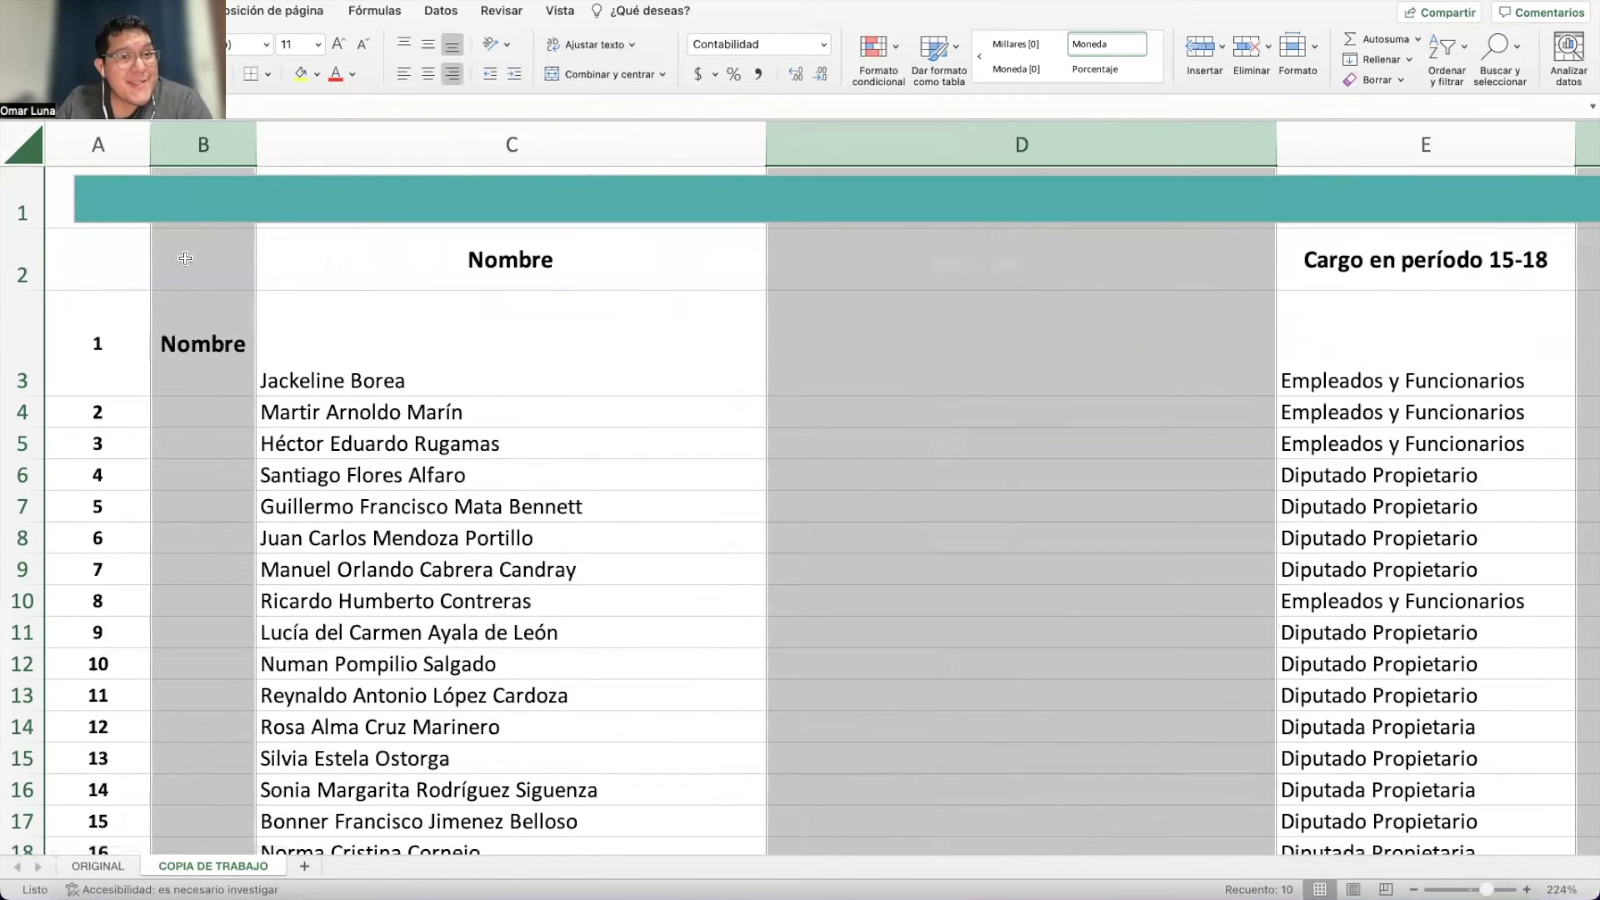
pyautogui.rightClick(204, 145)
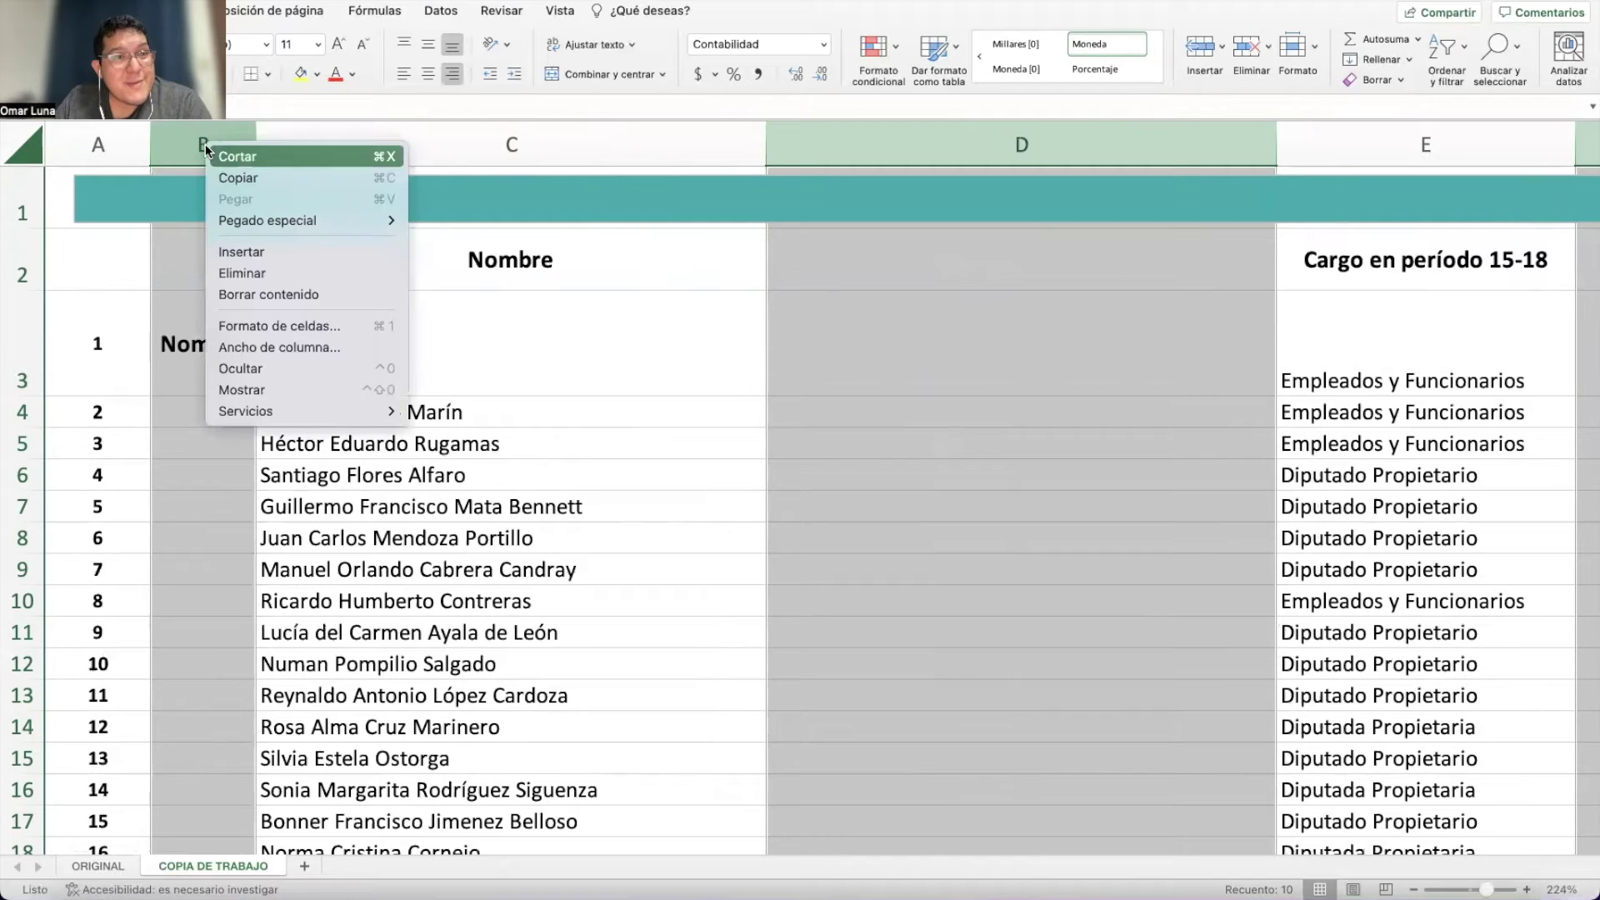
pyautogui.click(324, 275)
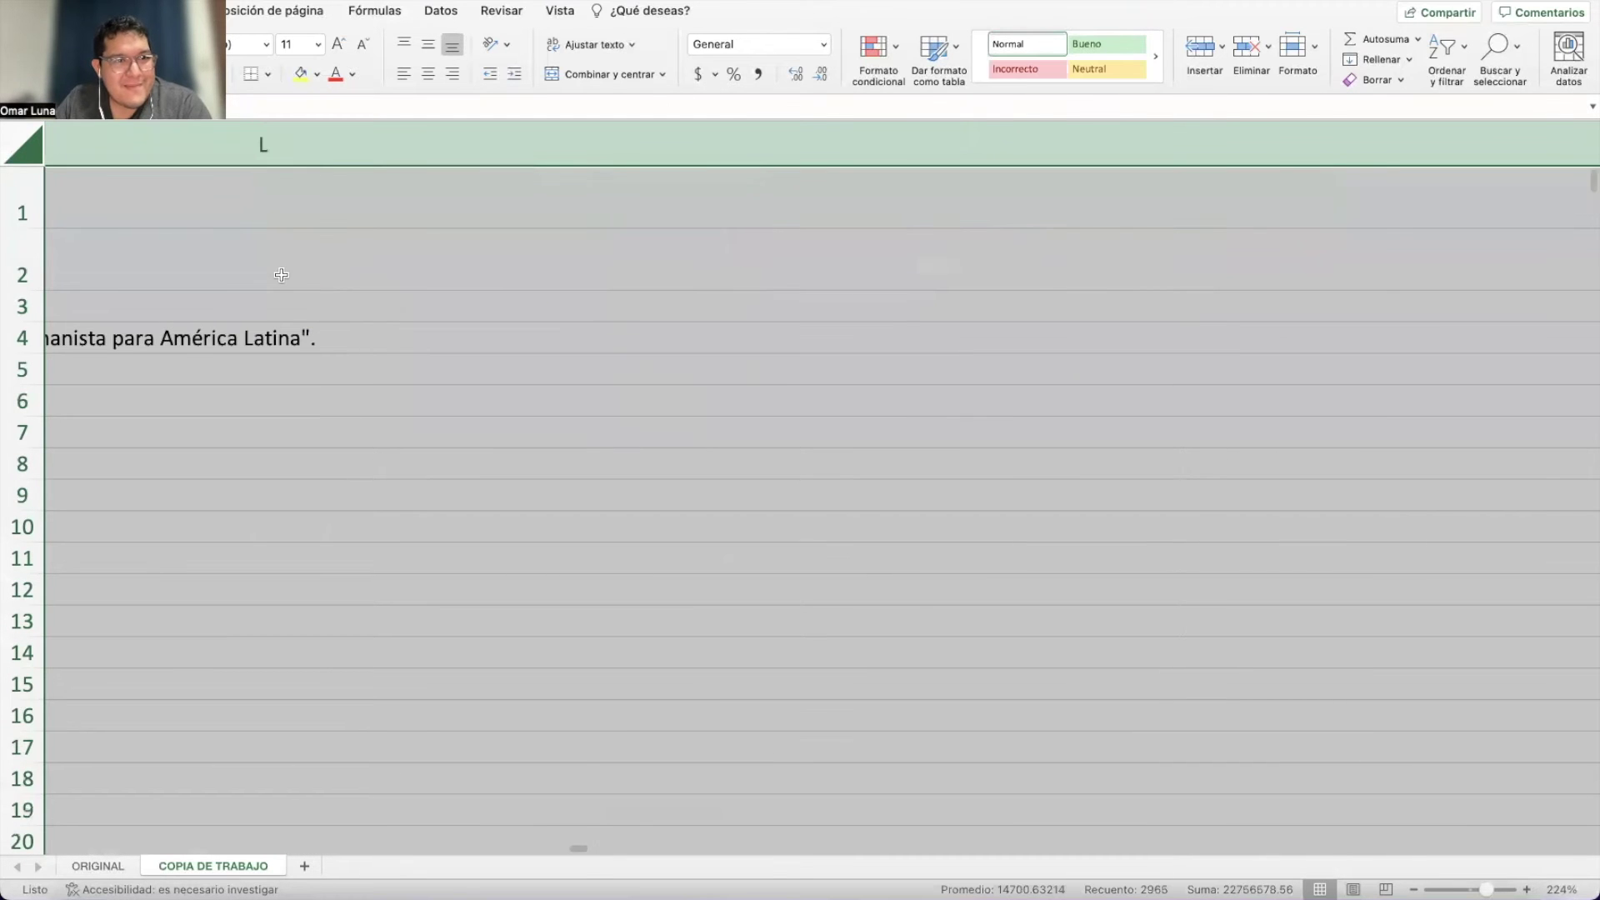
# Enter # in A2 as the header of the record-number column and centre it horizontally and vertically.
pyautogui.hscroll(-20, 282, 275)
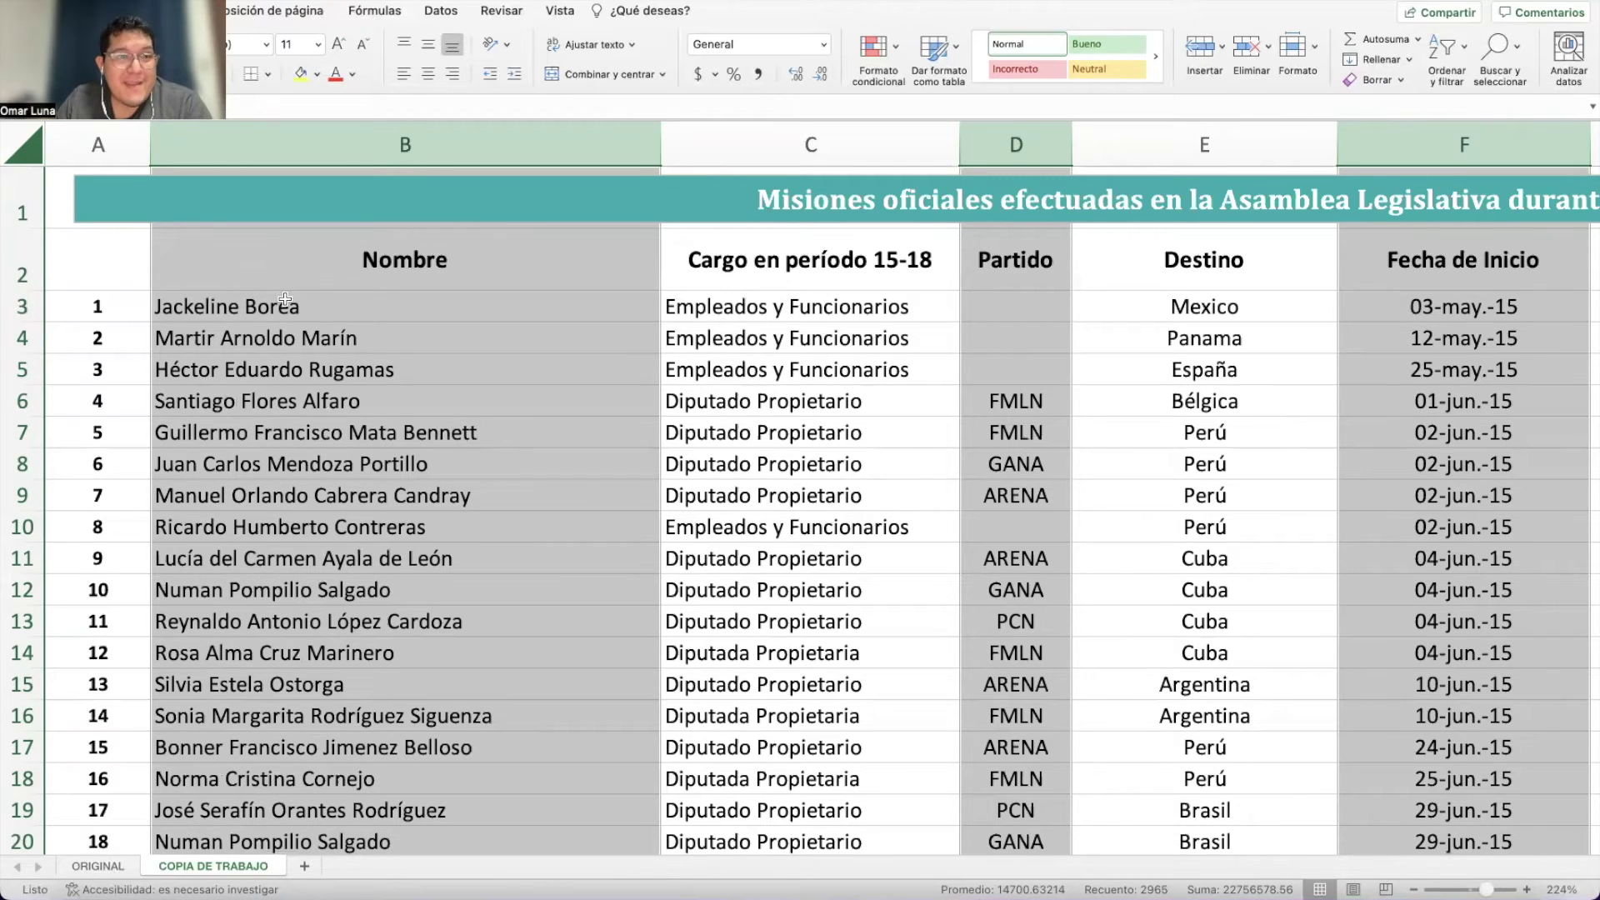
pyautogui.click(284, 300)
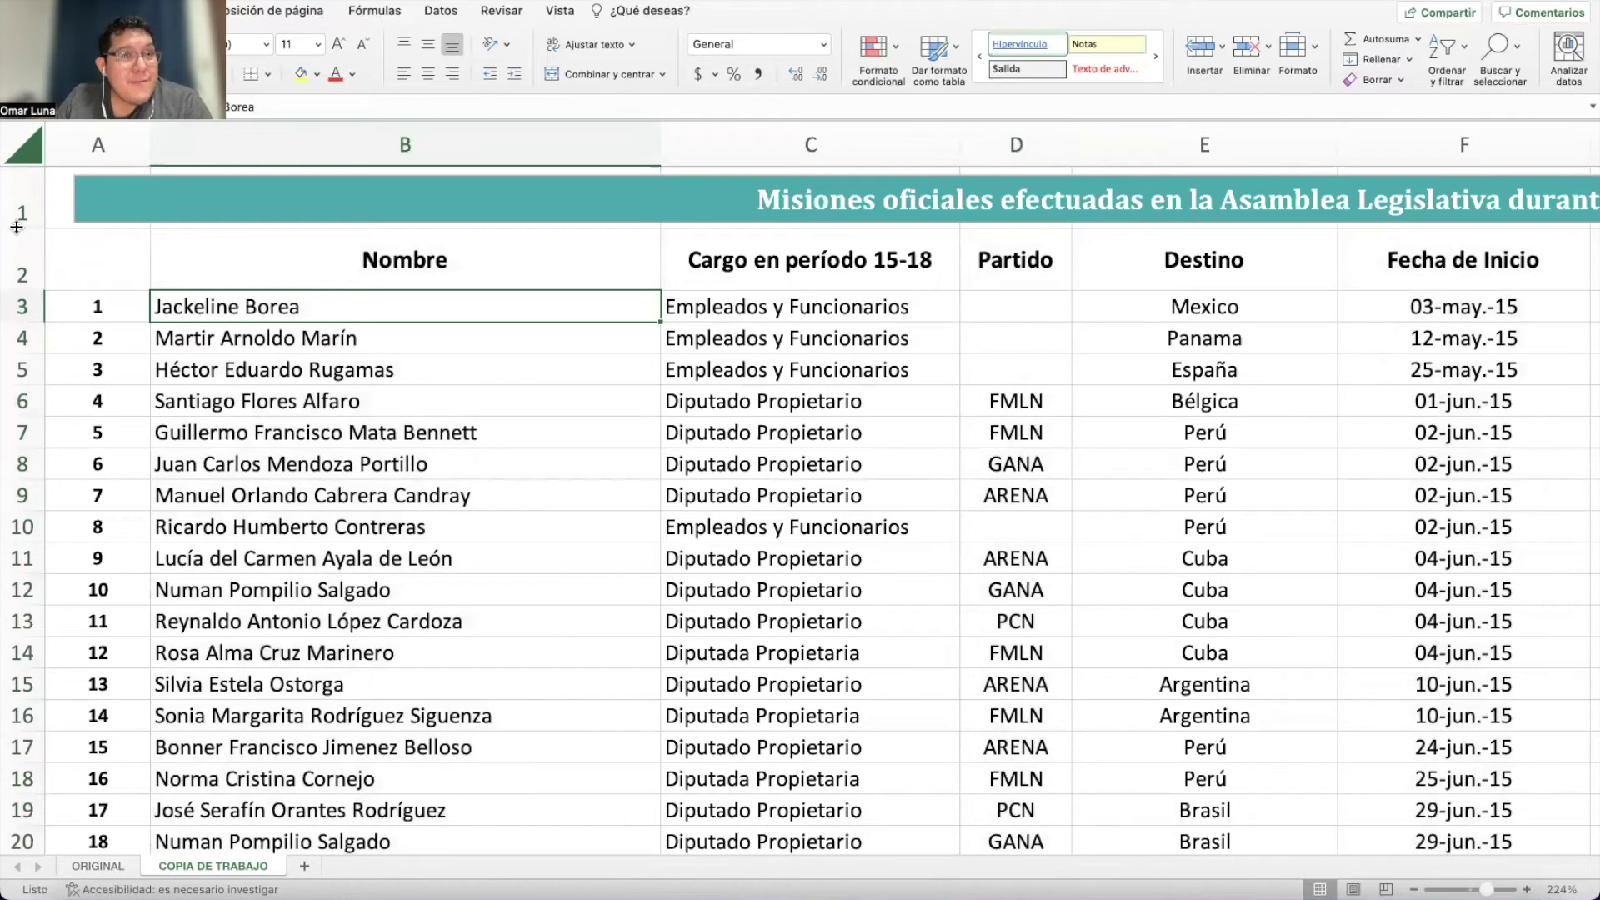
pyautogui.click(93, 255)
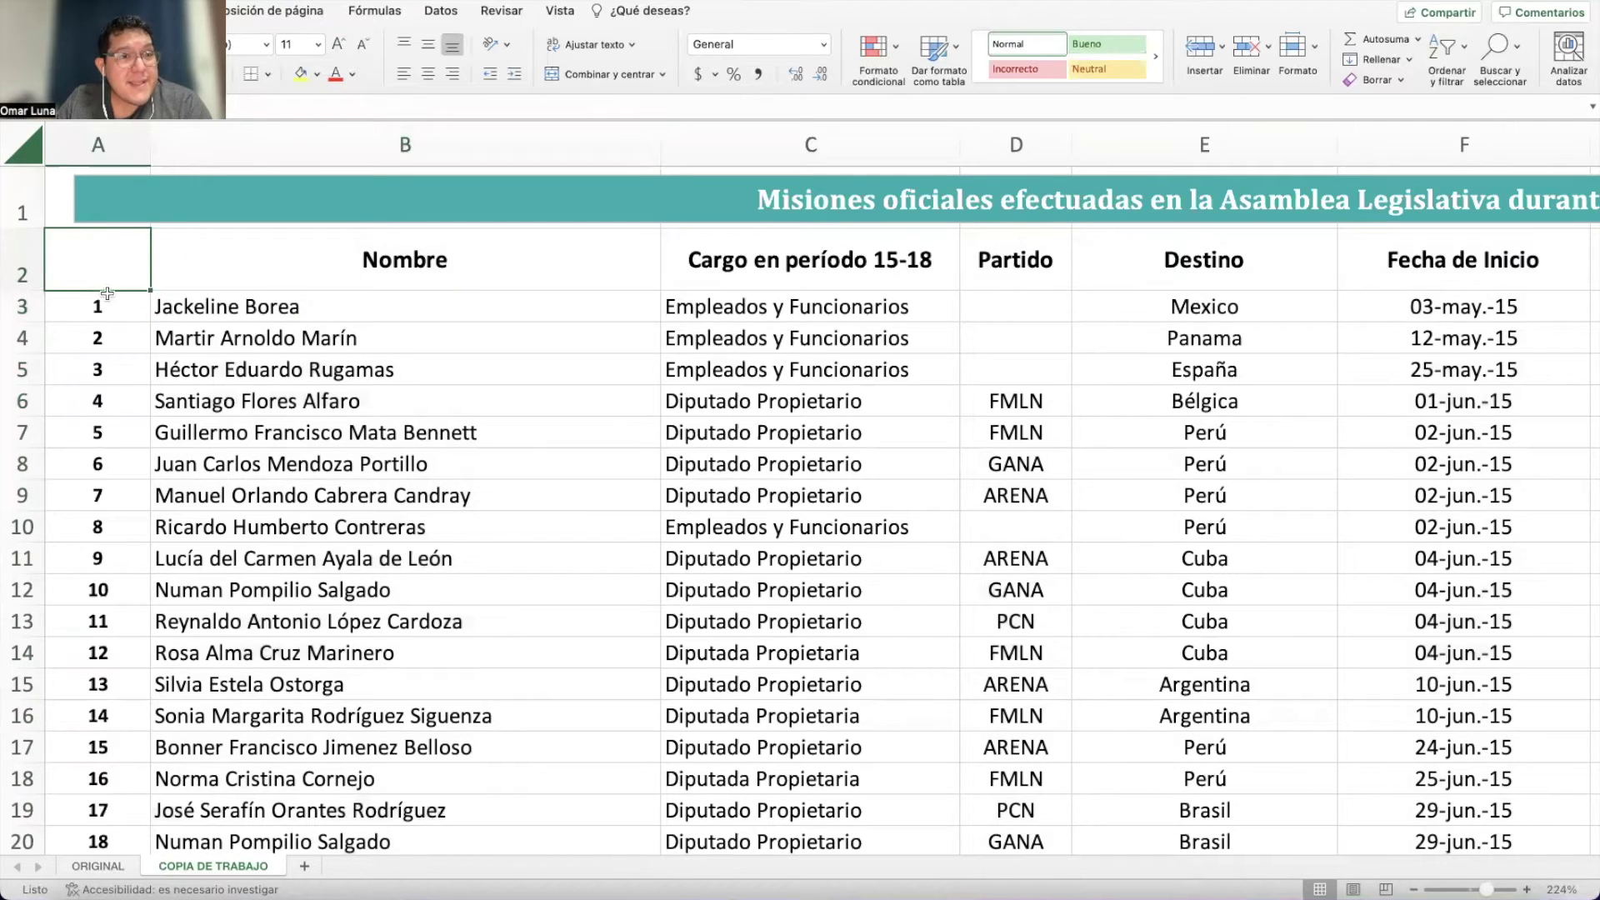
pyautogui.doubleClick(117, 245)
pyautogui.write('#')
pyautogui.press('Return')
pyautogui.click(427, 73)
pyautogui.click(428, 44)
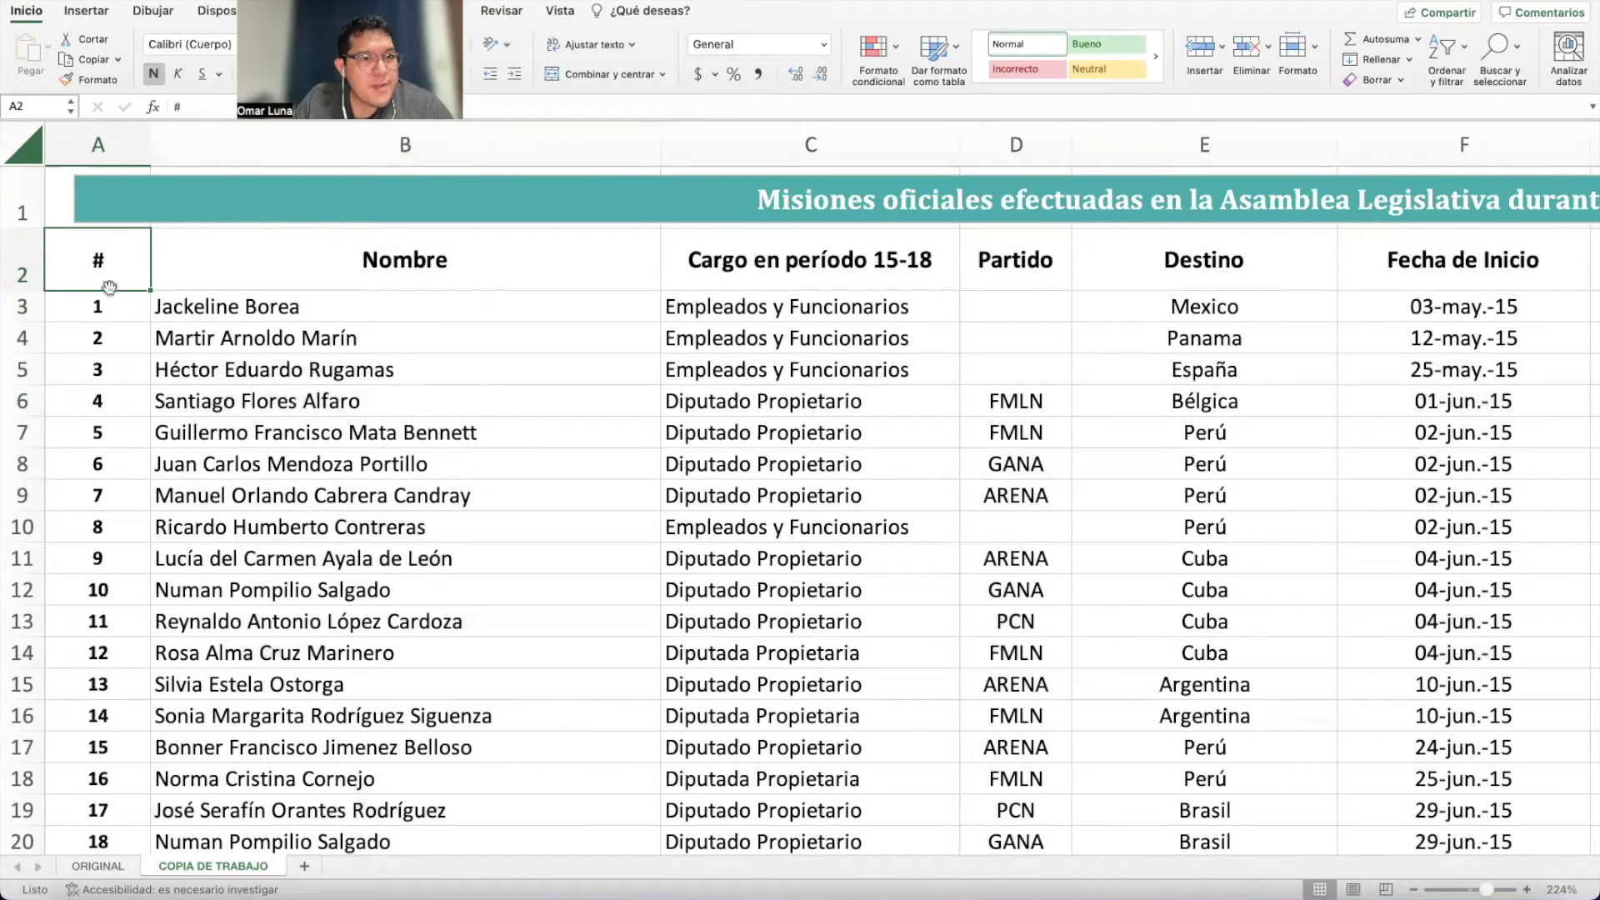
# Review the headers against their data from the Nombre column to the first record's Partido cell in D3.
pyautogui.click(403, 270)
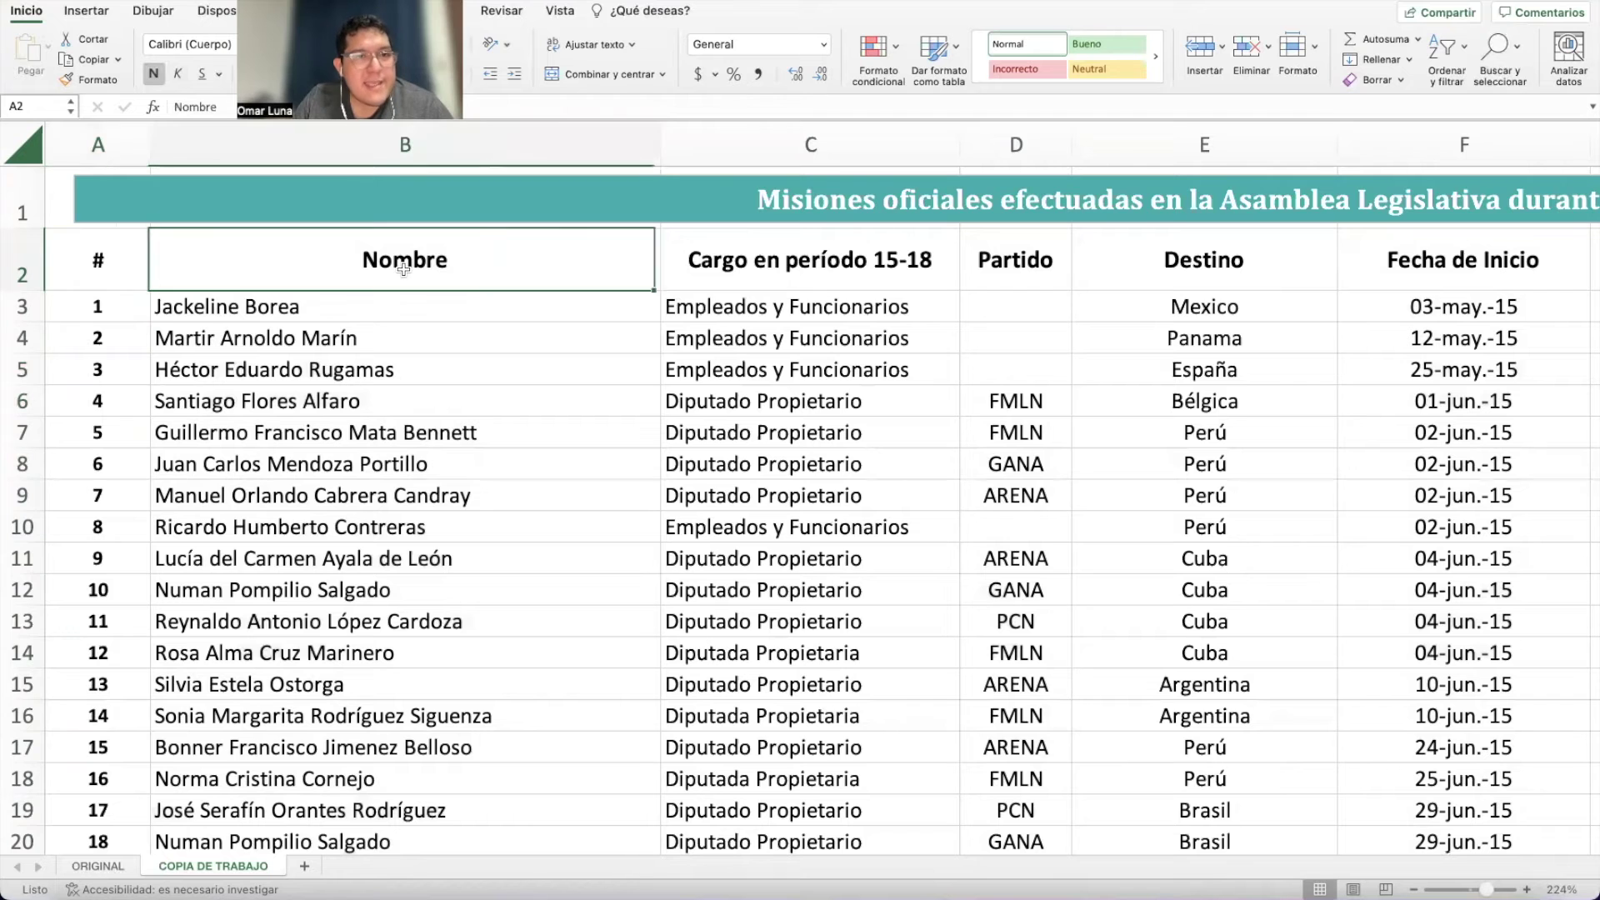
pyautogui.click(435, 404)
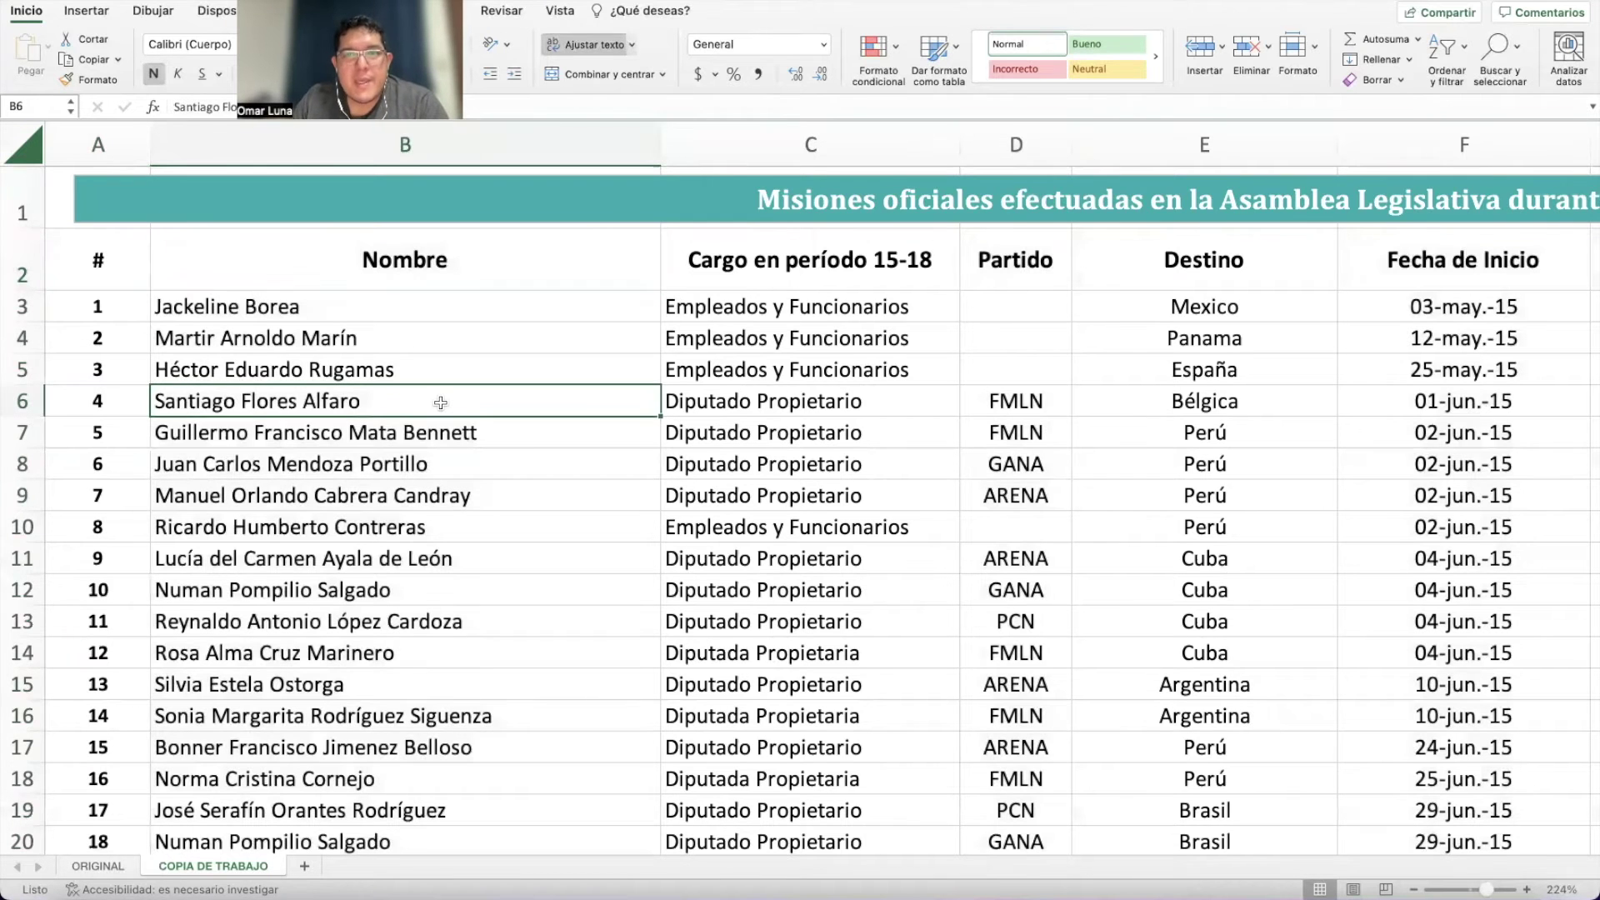
pyautogui.hscroll(5, 435, 404)
pyautogui.click(754, 308)
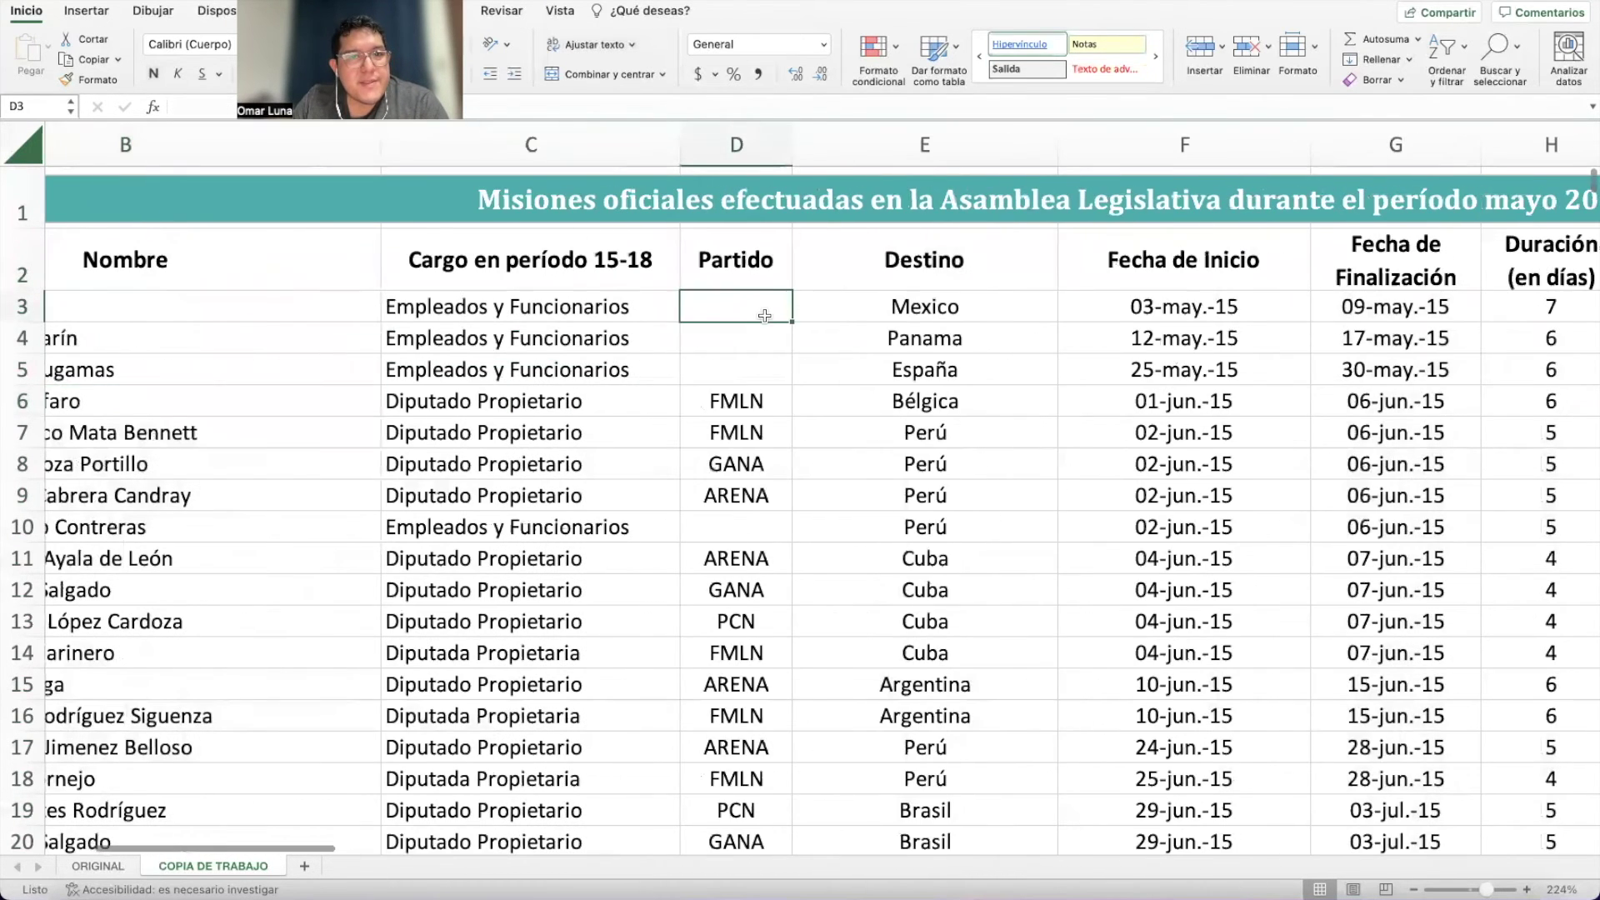
# Examine the Partido column down through the records for empty cells beside the Empleados y Funcionarios entries.
pyautogui.scroll(-10, 740, 500)
pyautogui.scroll(-20, 740, 504)
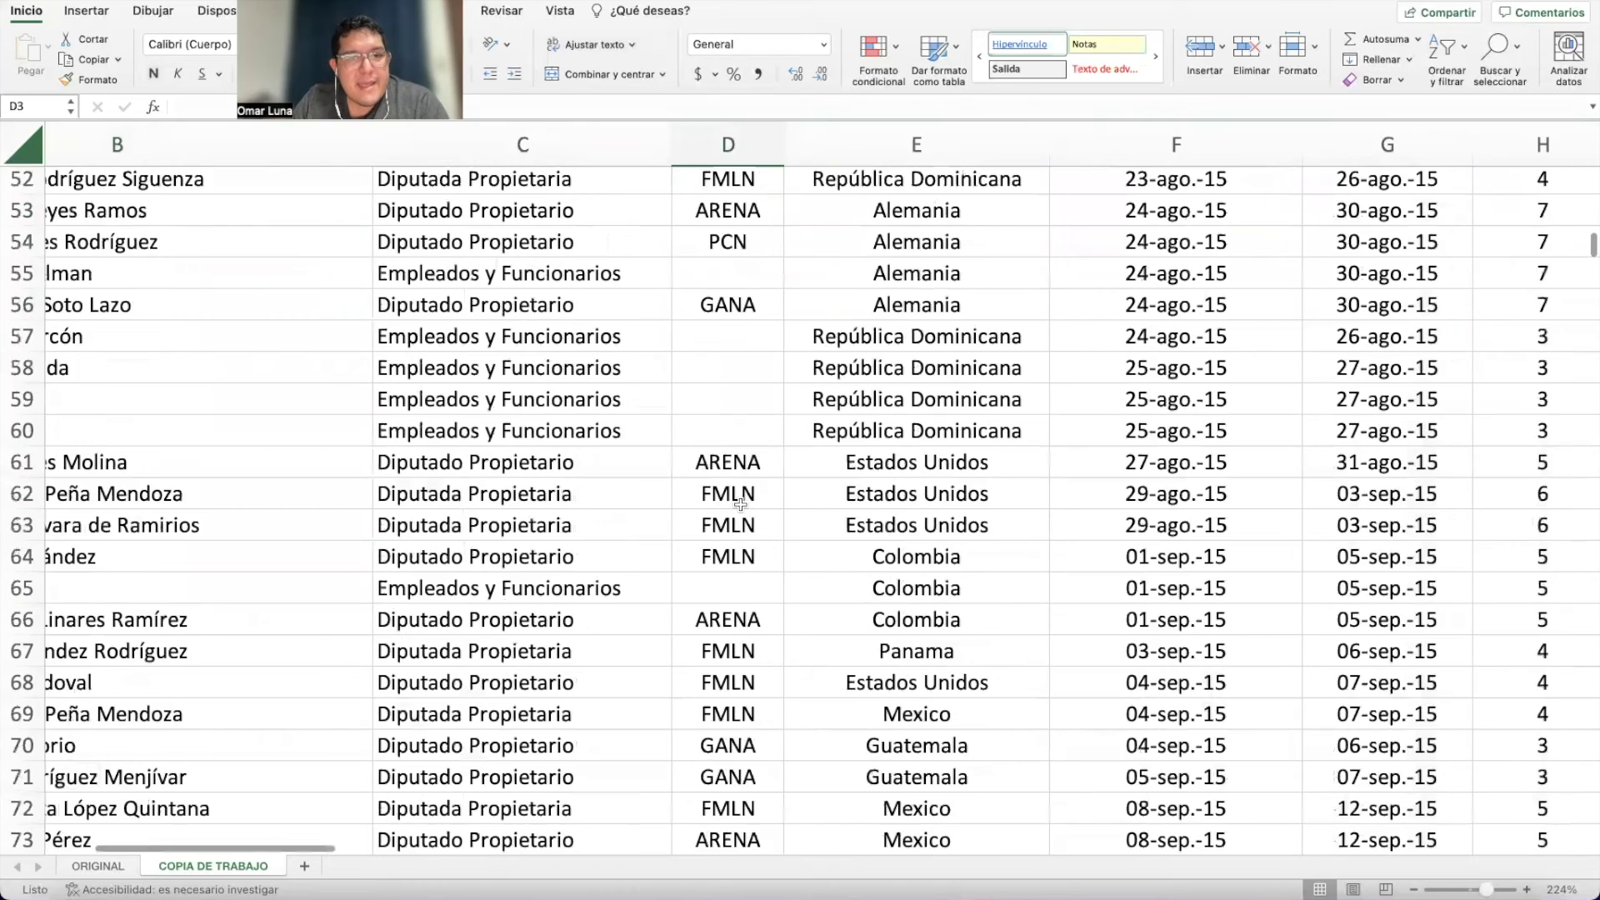
pyautogui.scroll(-20, 740, 505)
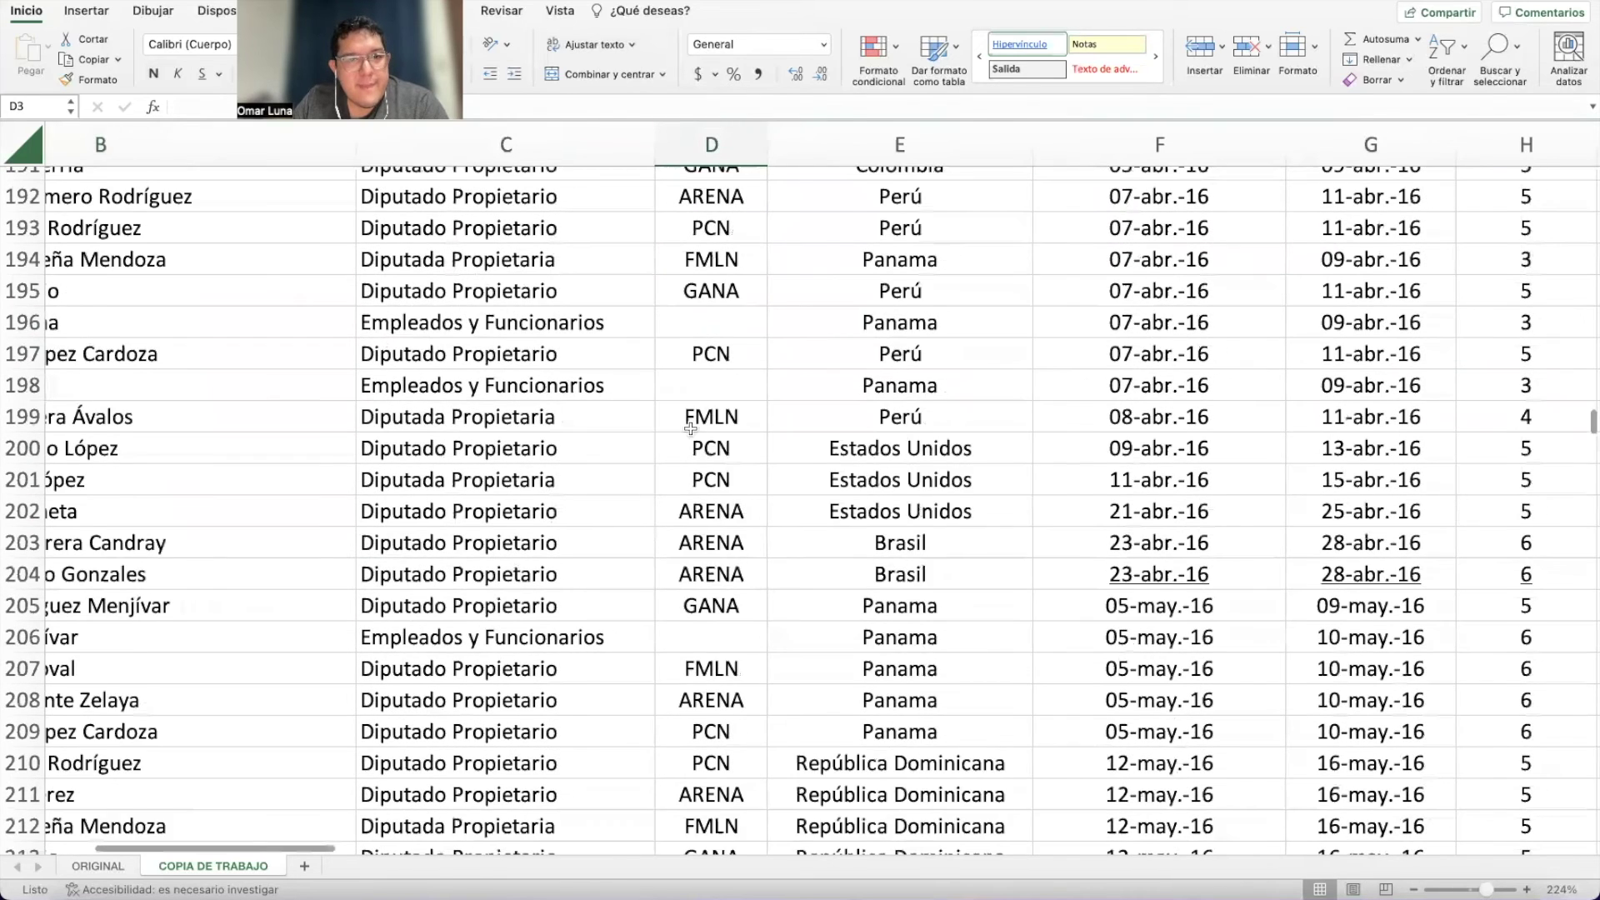
pyautogui.scroll(-7, 692, 429)
pyautogui.click(481, 374)
pyautogui.scroll(-7, 672, 536)
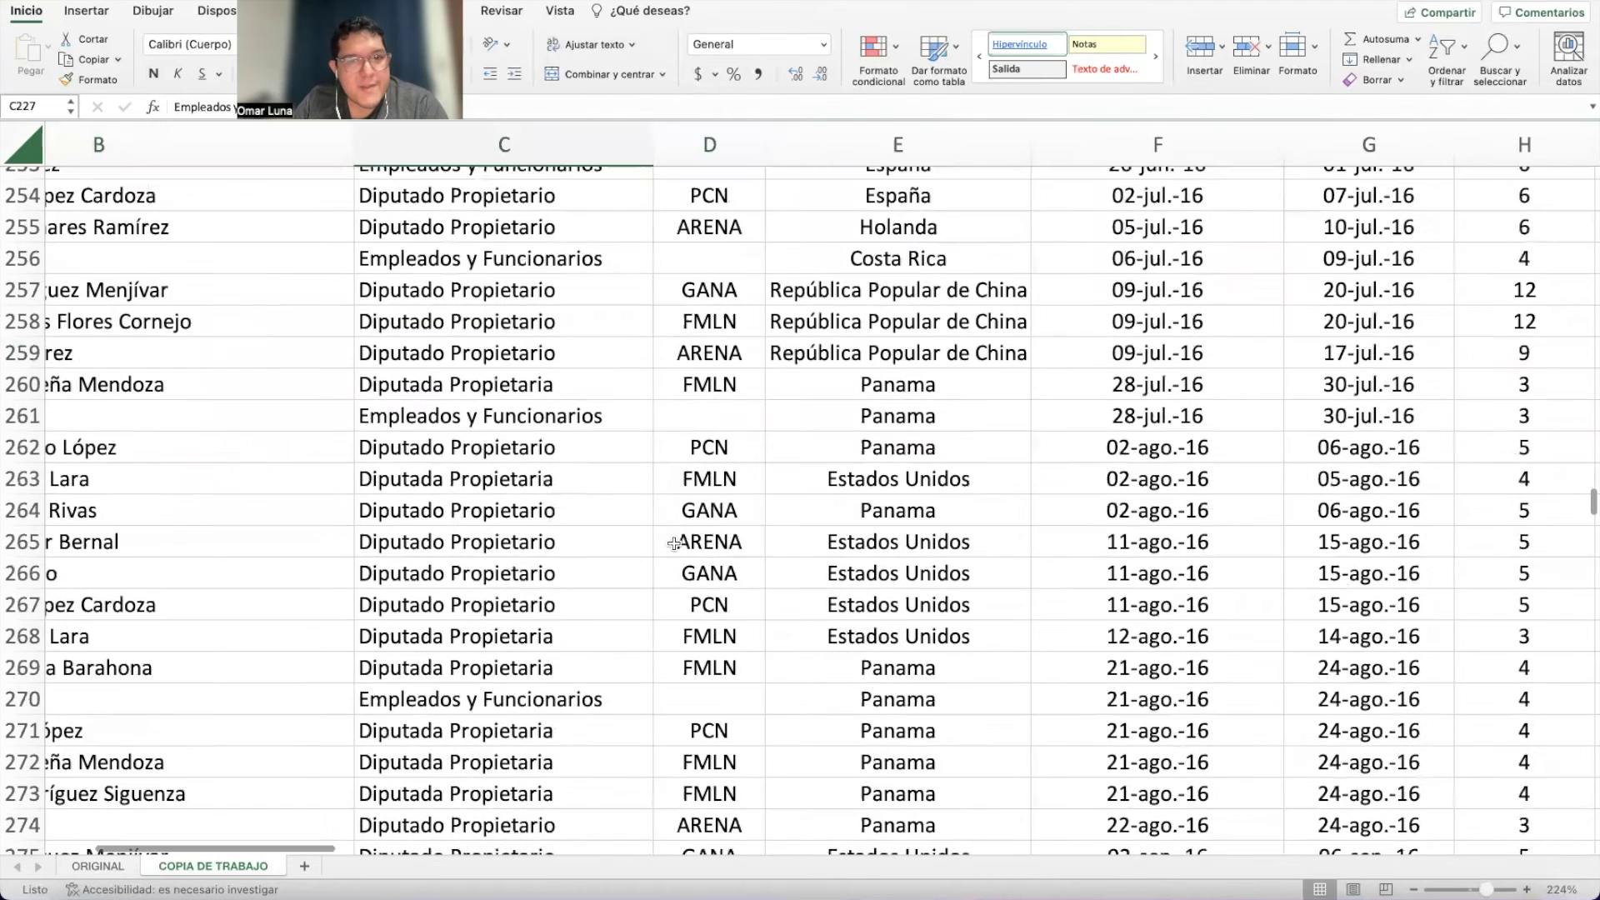
pyautogui.scroll(-2, 695, 542)
pyautogui.click(696, 542)
pyautogui.click(702, 555)
pyautogui.scroll(3, 704, 550)
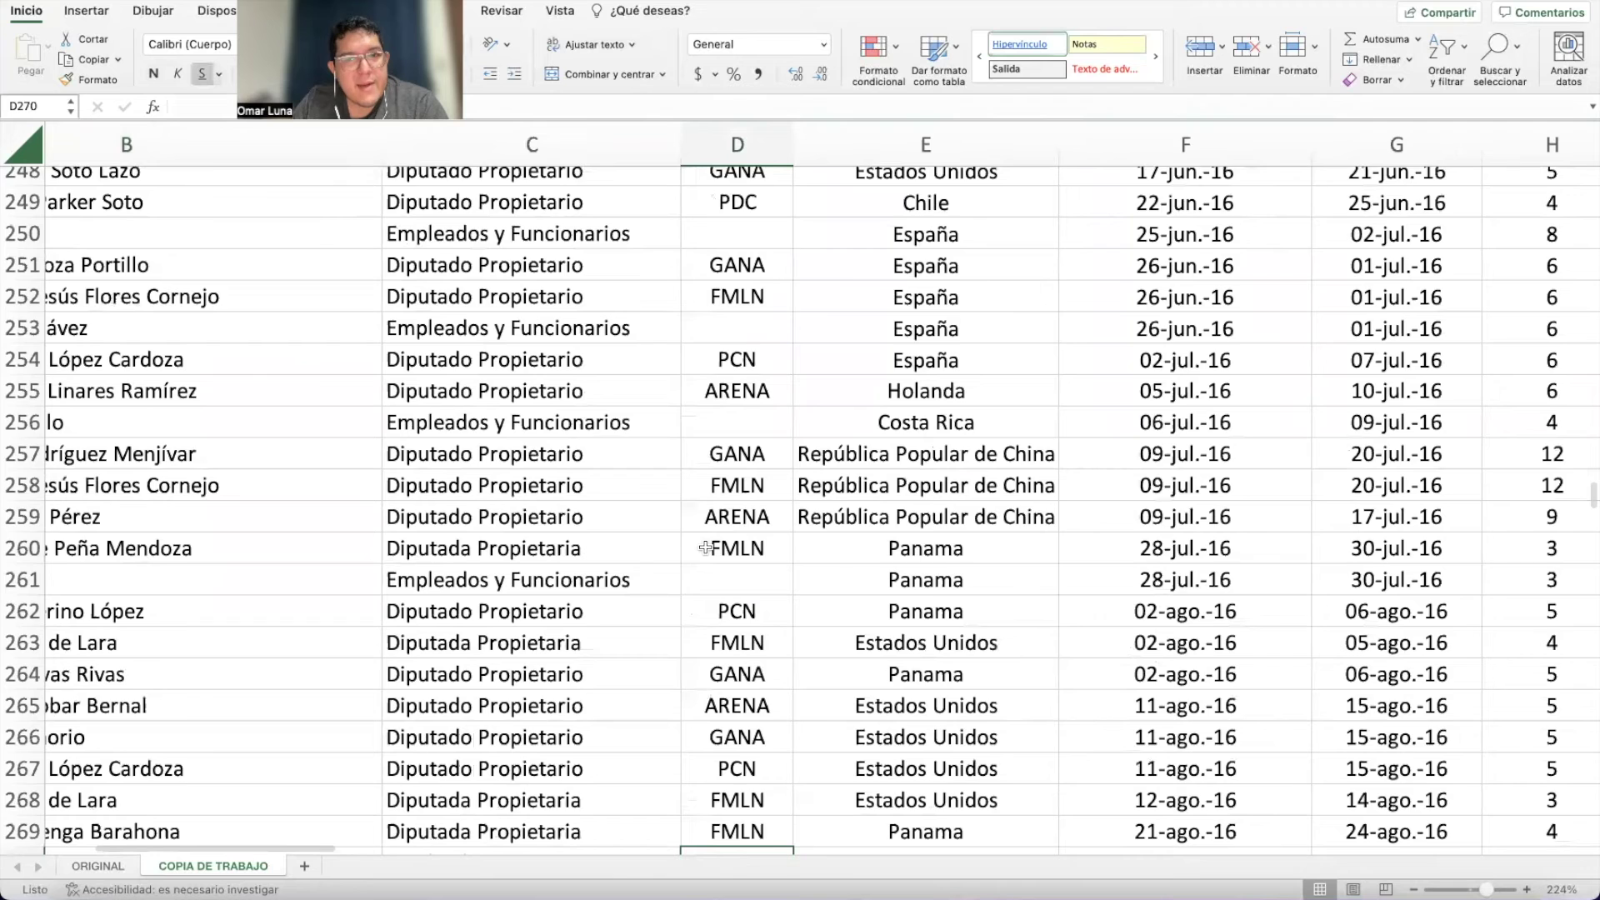
pyautogui.scroll(20, 705, 547)
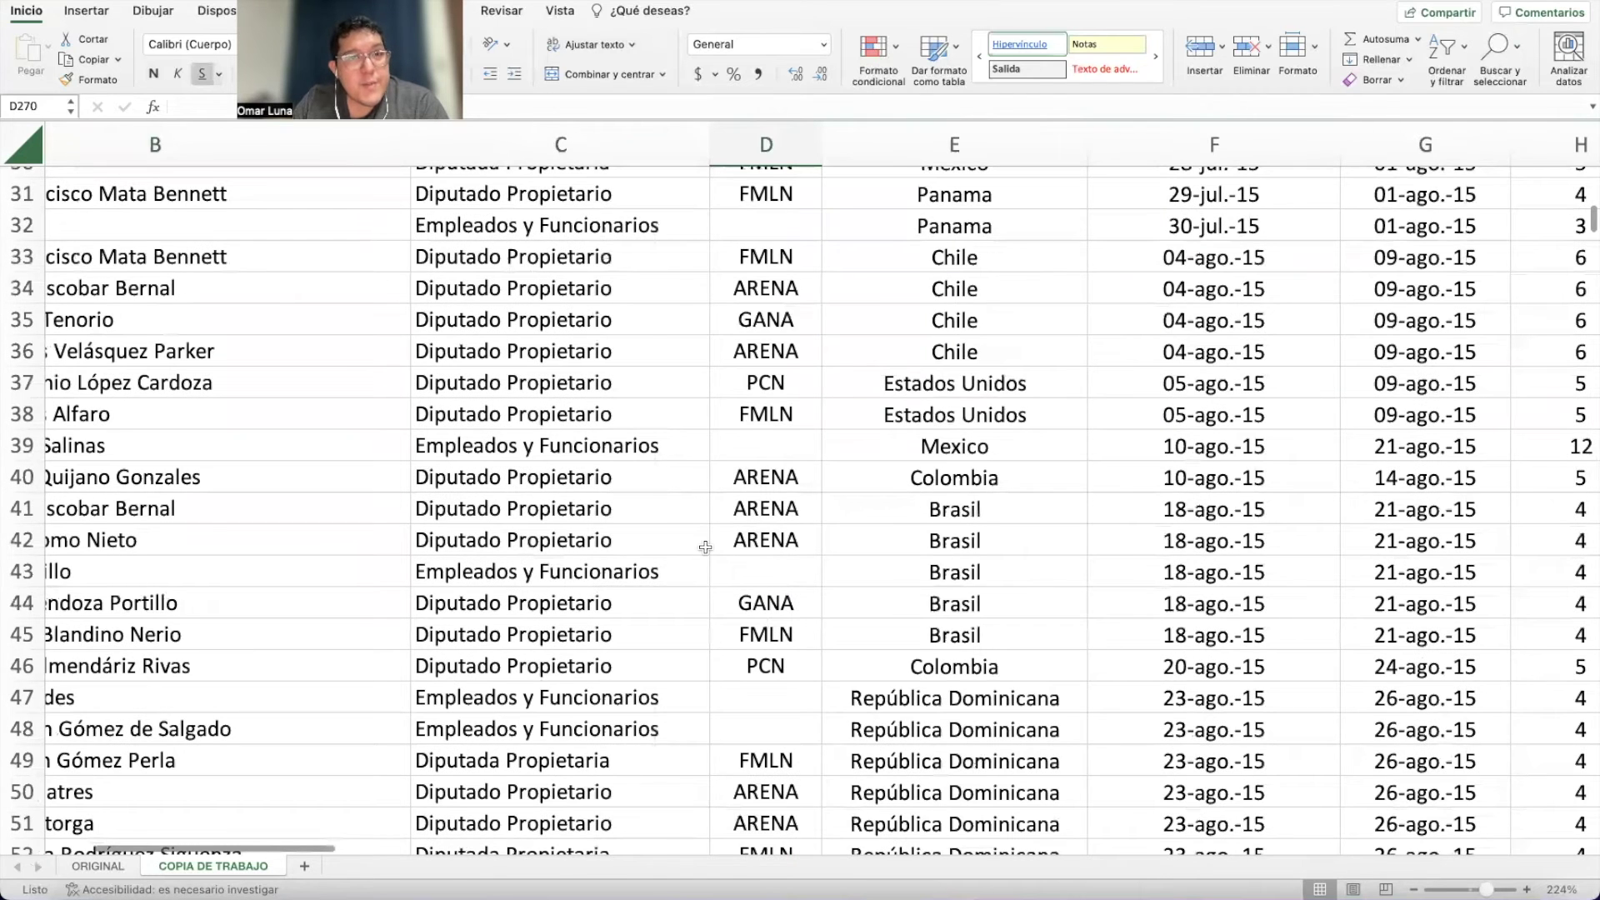
pyautogui.scroll(8, 706, 547)
pyautogui.hscroll(2, 706, 548)
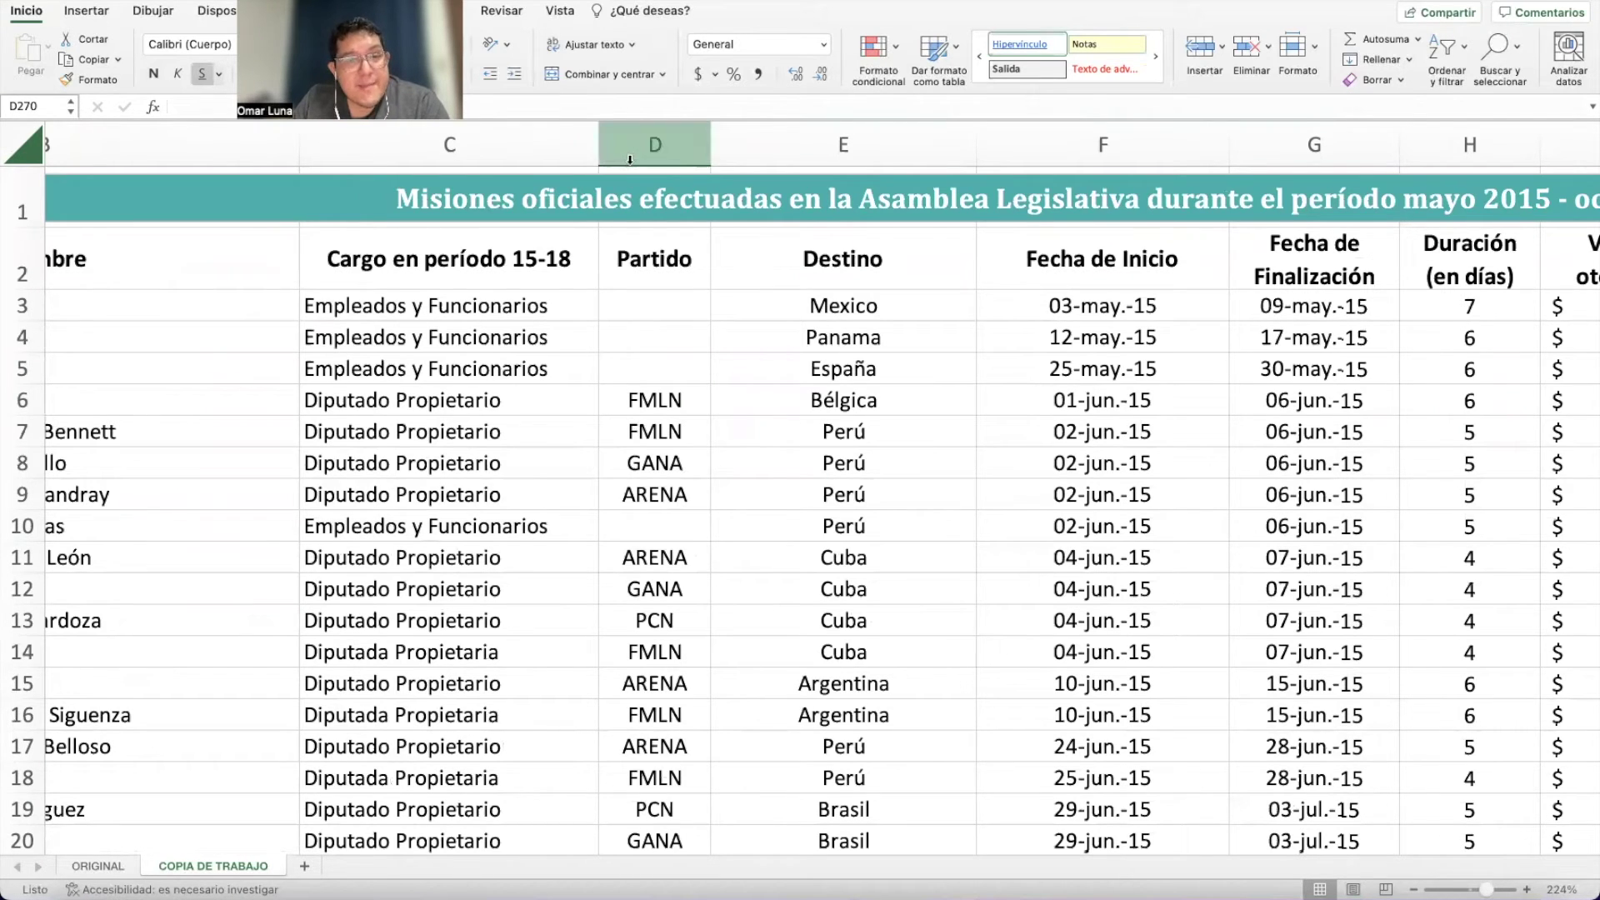
# Select the whole Partido column and look over its empty cells down to the last records.
pyautogui.click(655, 145)
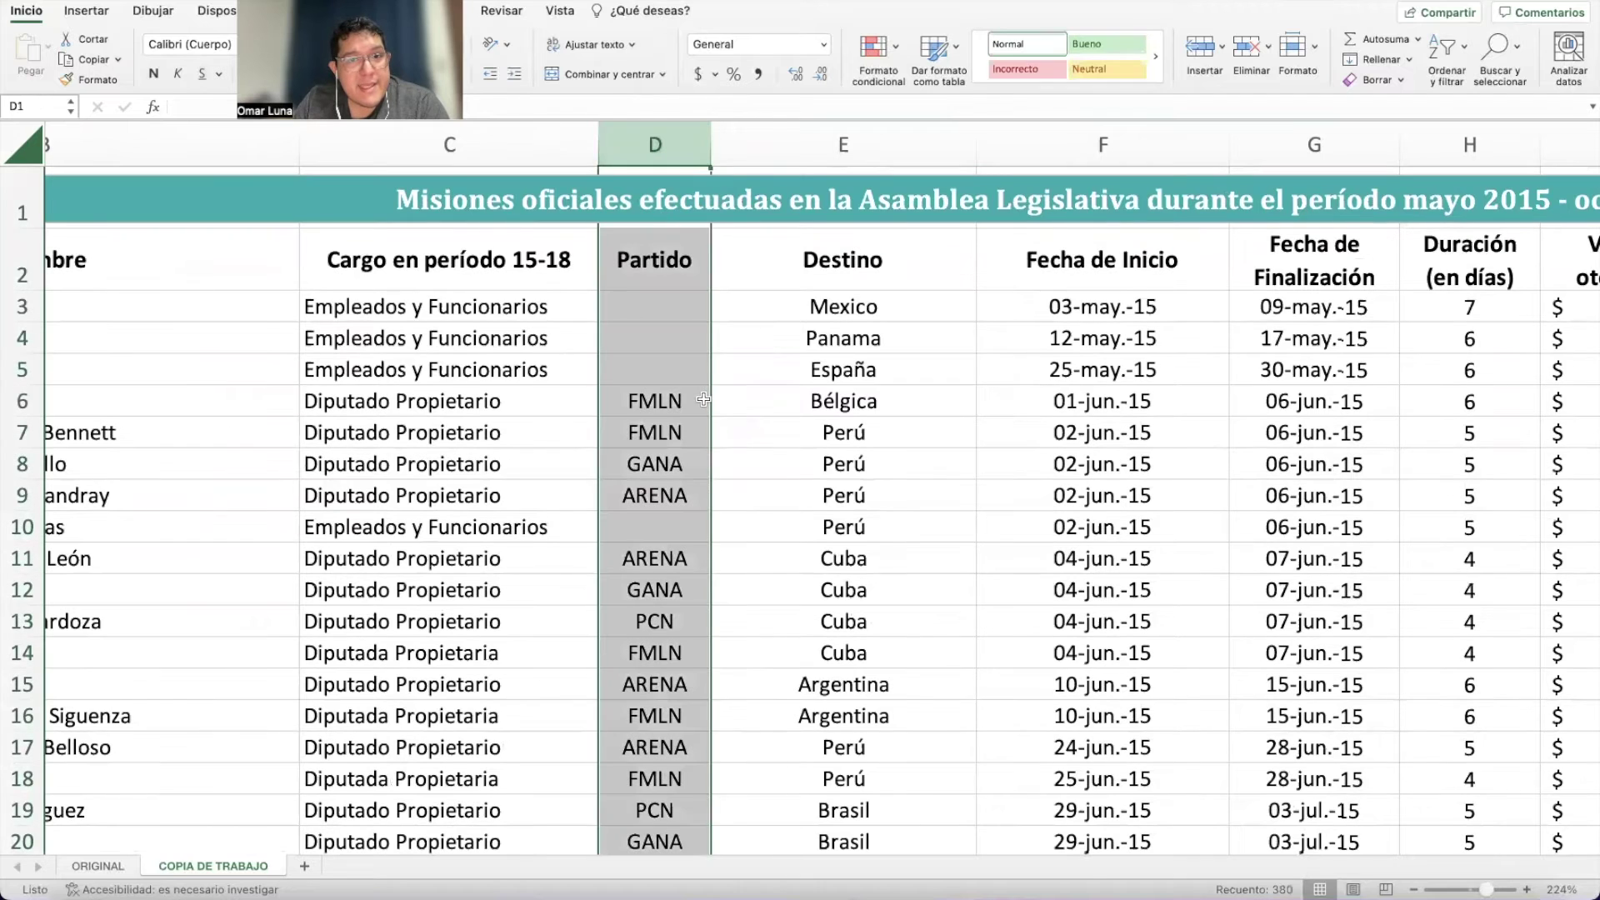
pyautogui.scroll(-10, 702, 399)
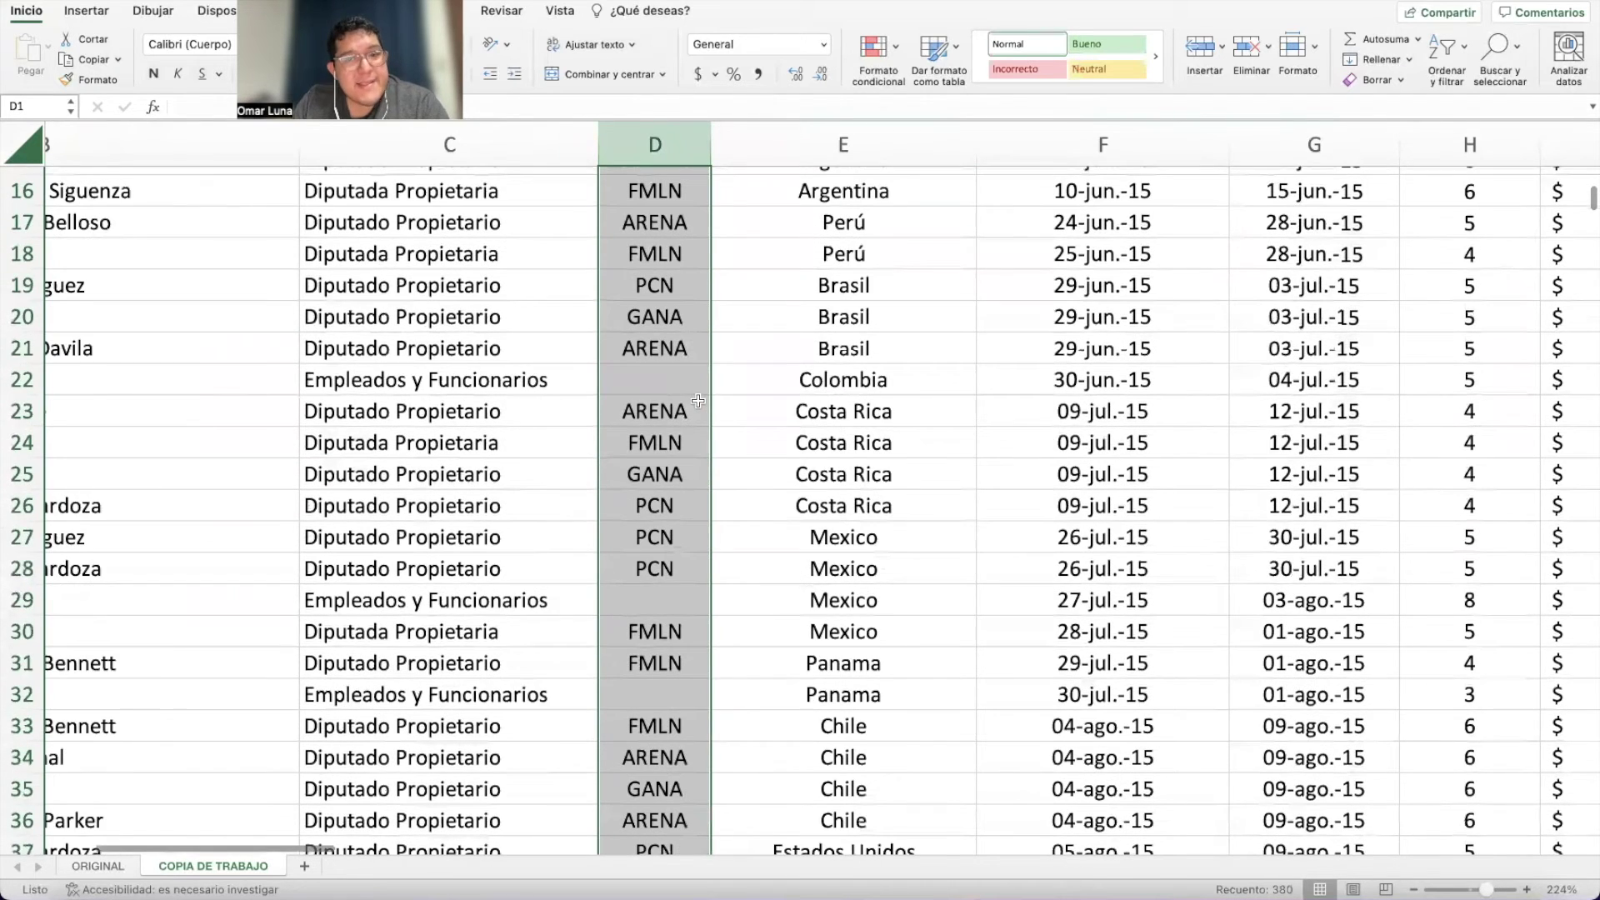
pyautogui.scroll(-6, 697, 401)
pyautogui.scroll(-20, 697, 401)
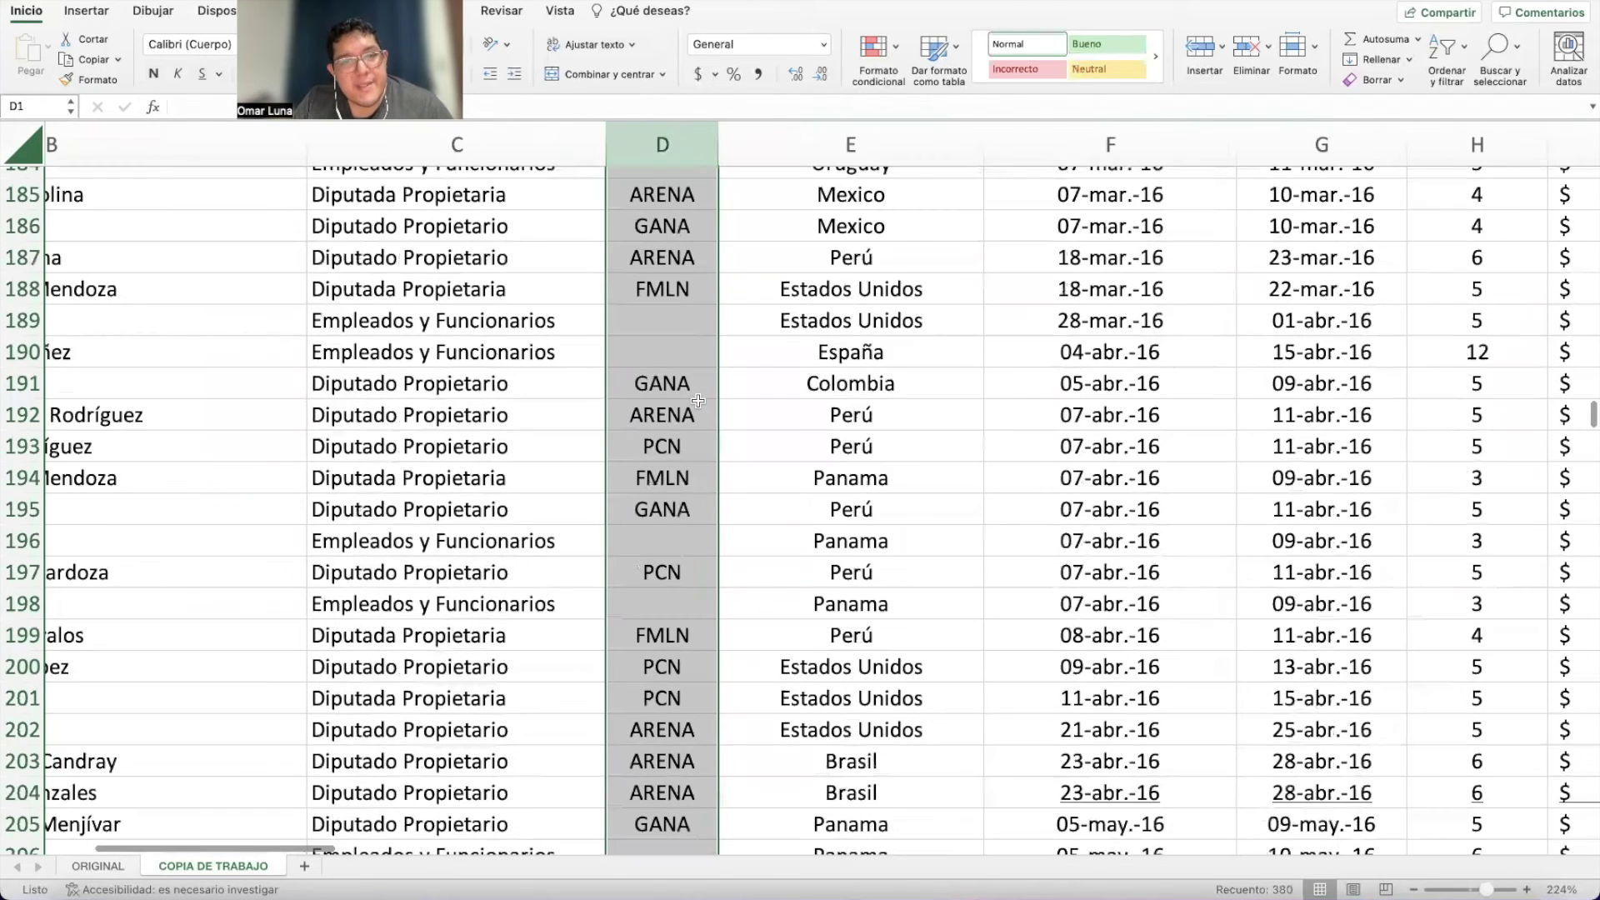
pyautogui.scroll(-20, 697, 401)
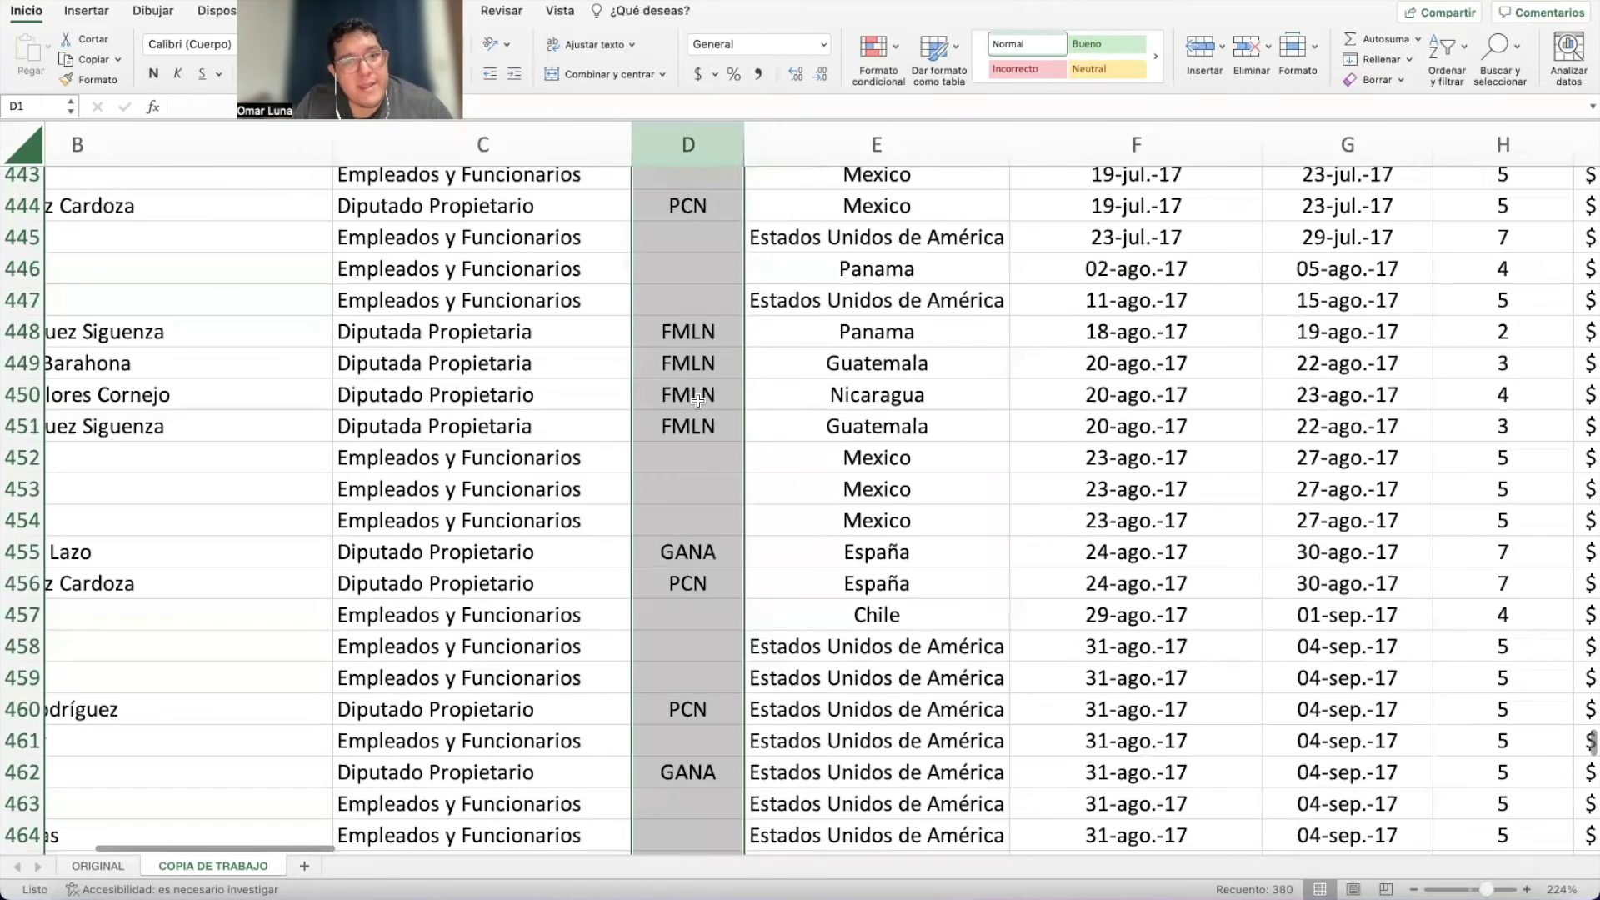
pyautogui.scroll(-16, 698, 401)
pyautogui.scroll(15, 697, 401)
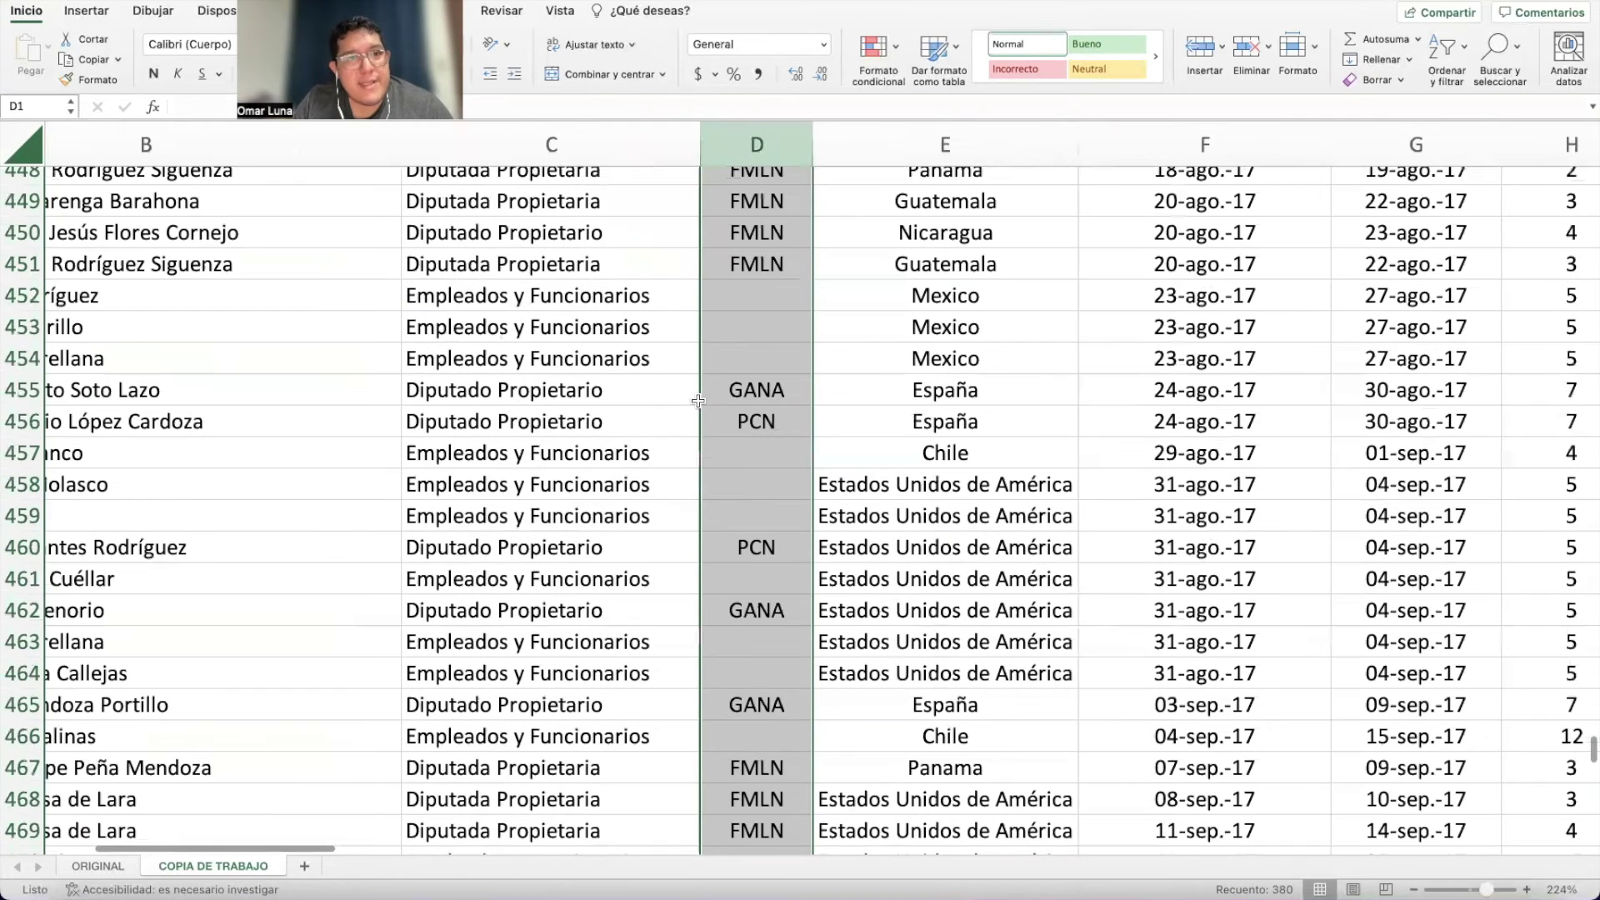
pyautogui.scroll(20, 698, 401)
pyautogui.scroll(20, 698, 401)
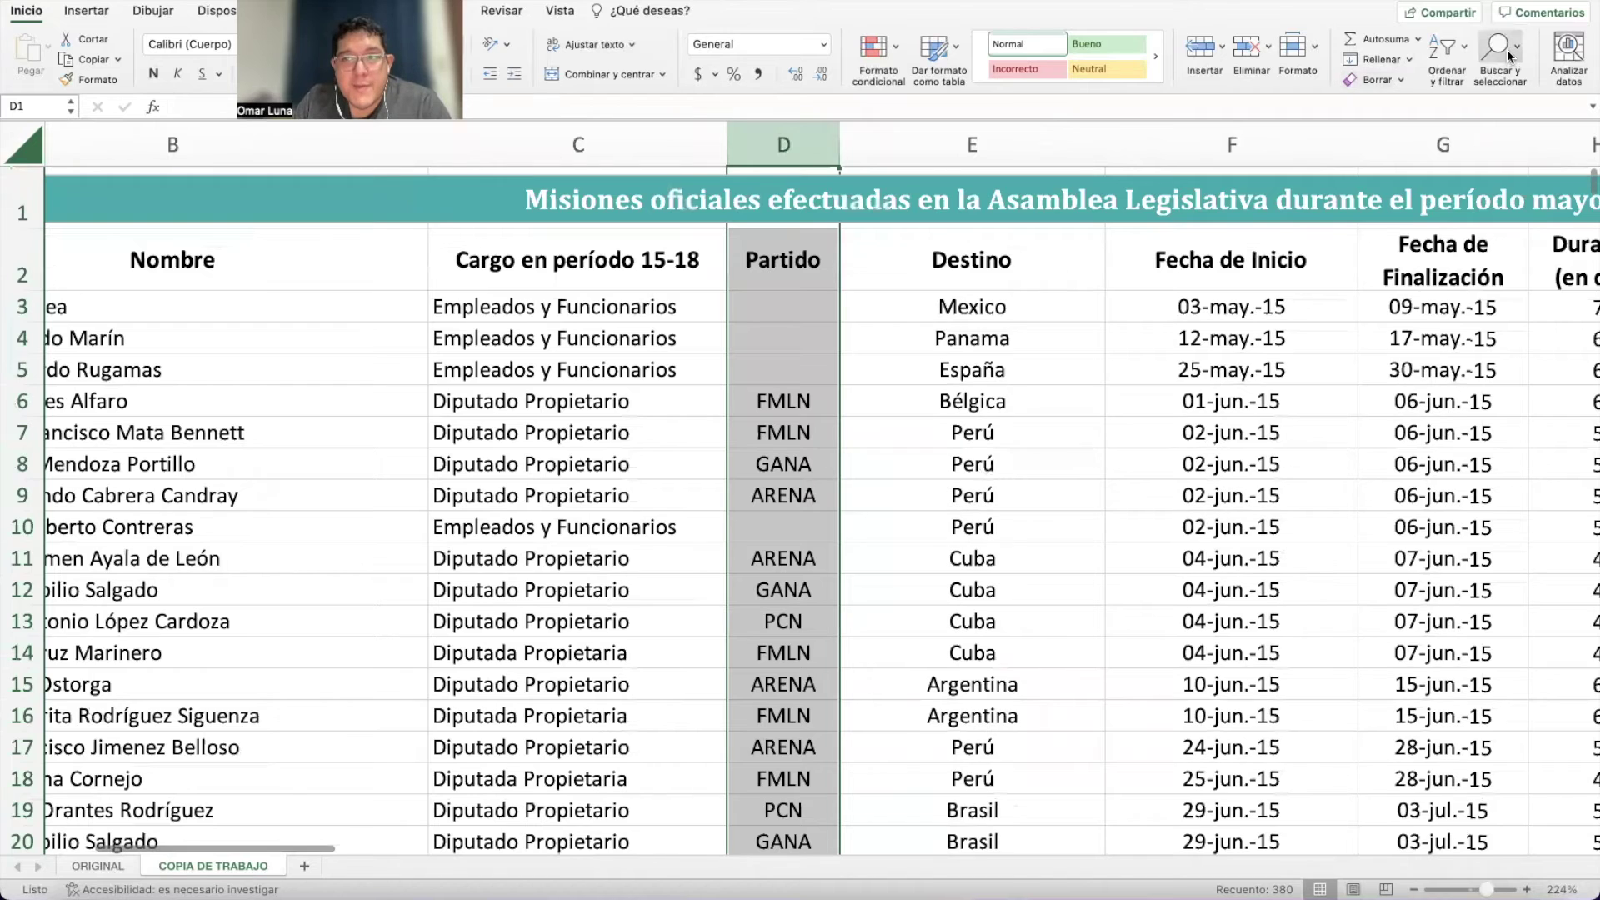
# Replace all empty cells in the selected Partido column with NO APLICA using find and replace.
pyautogui.click(1514, 52)
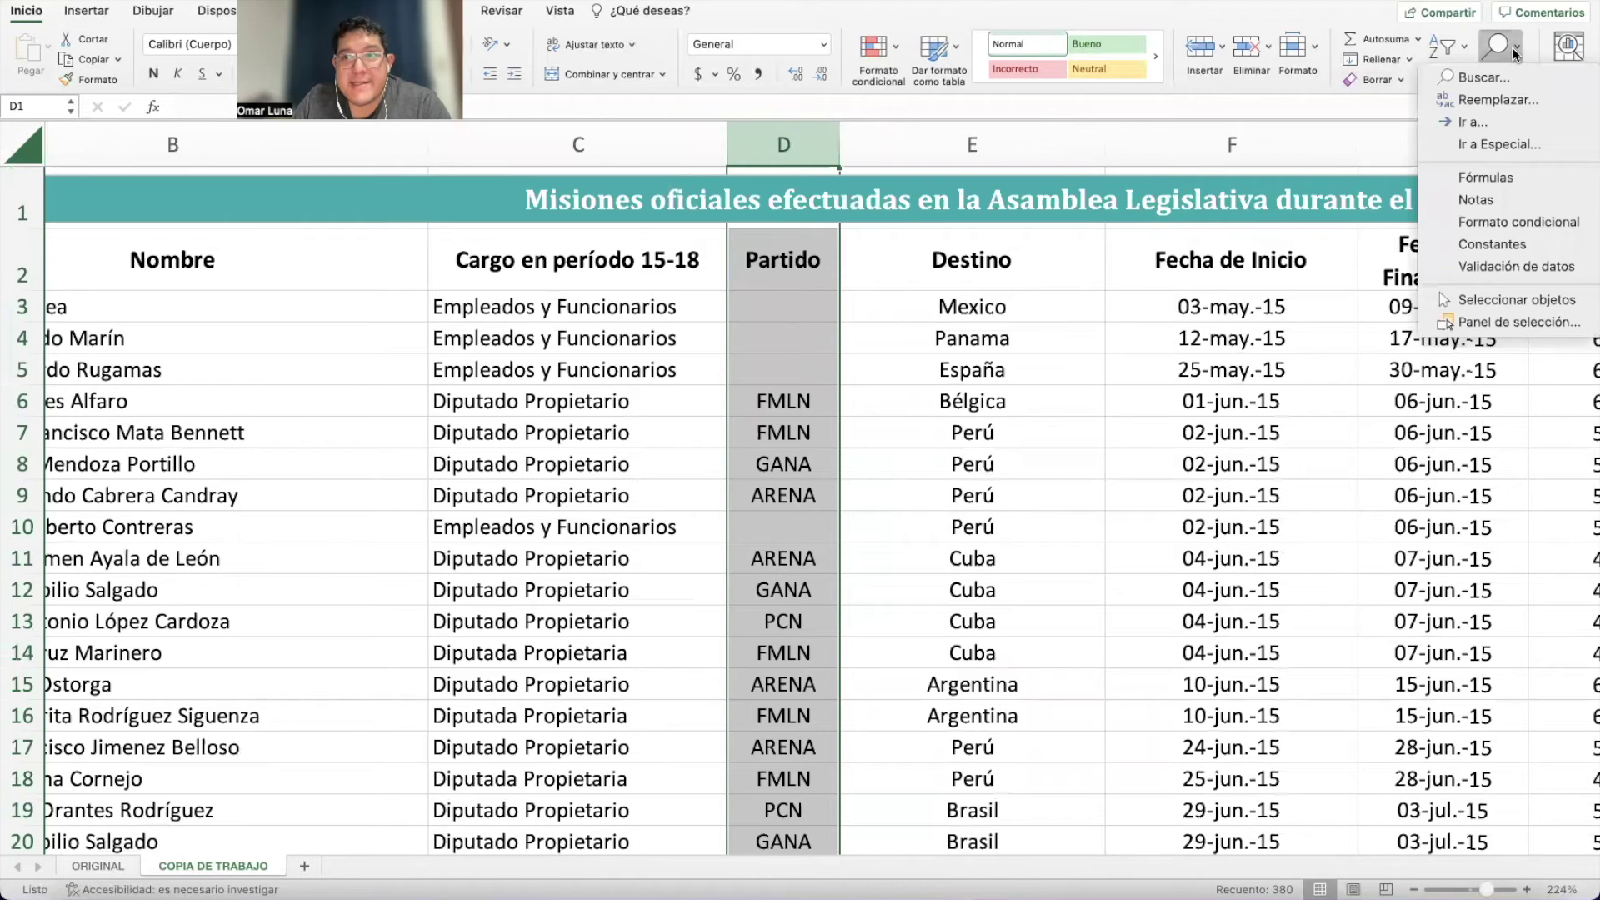
pyautogui.click(1528, 101)
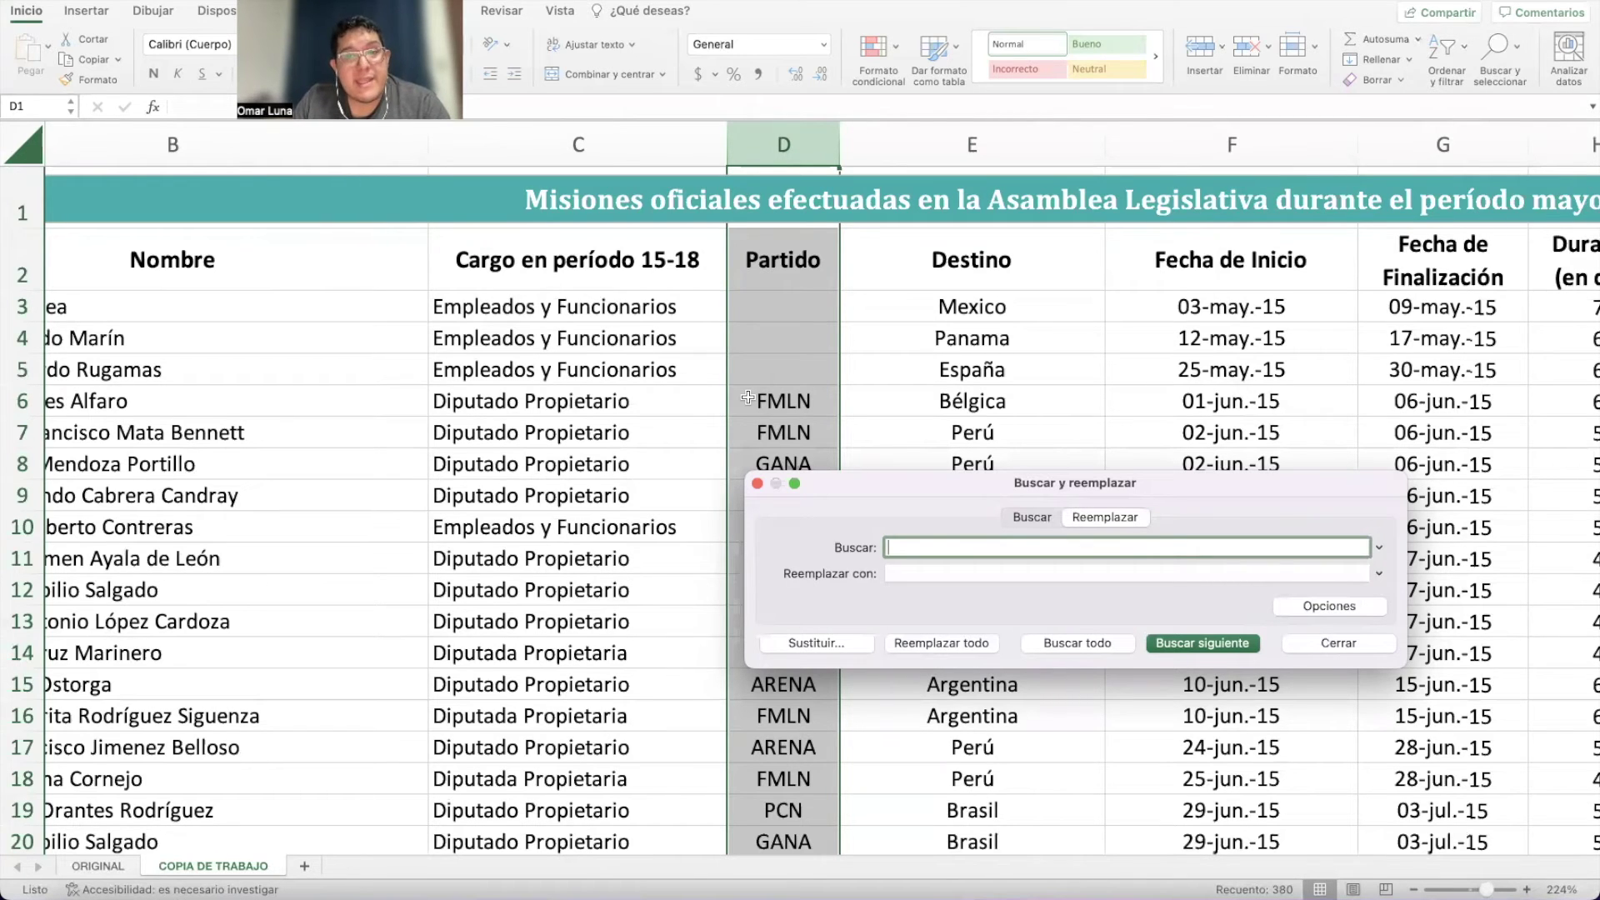
pyautogui.click(906, 575)
pyautogui.write('NO APLICA')
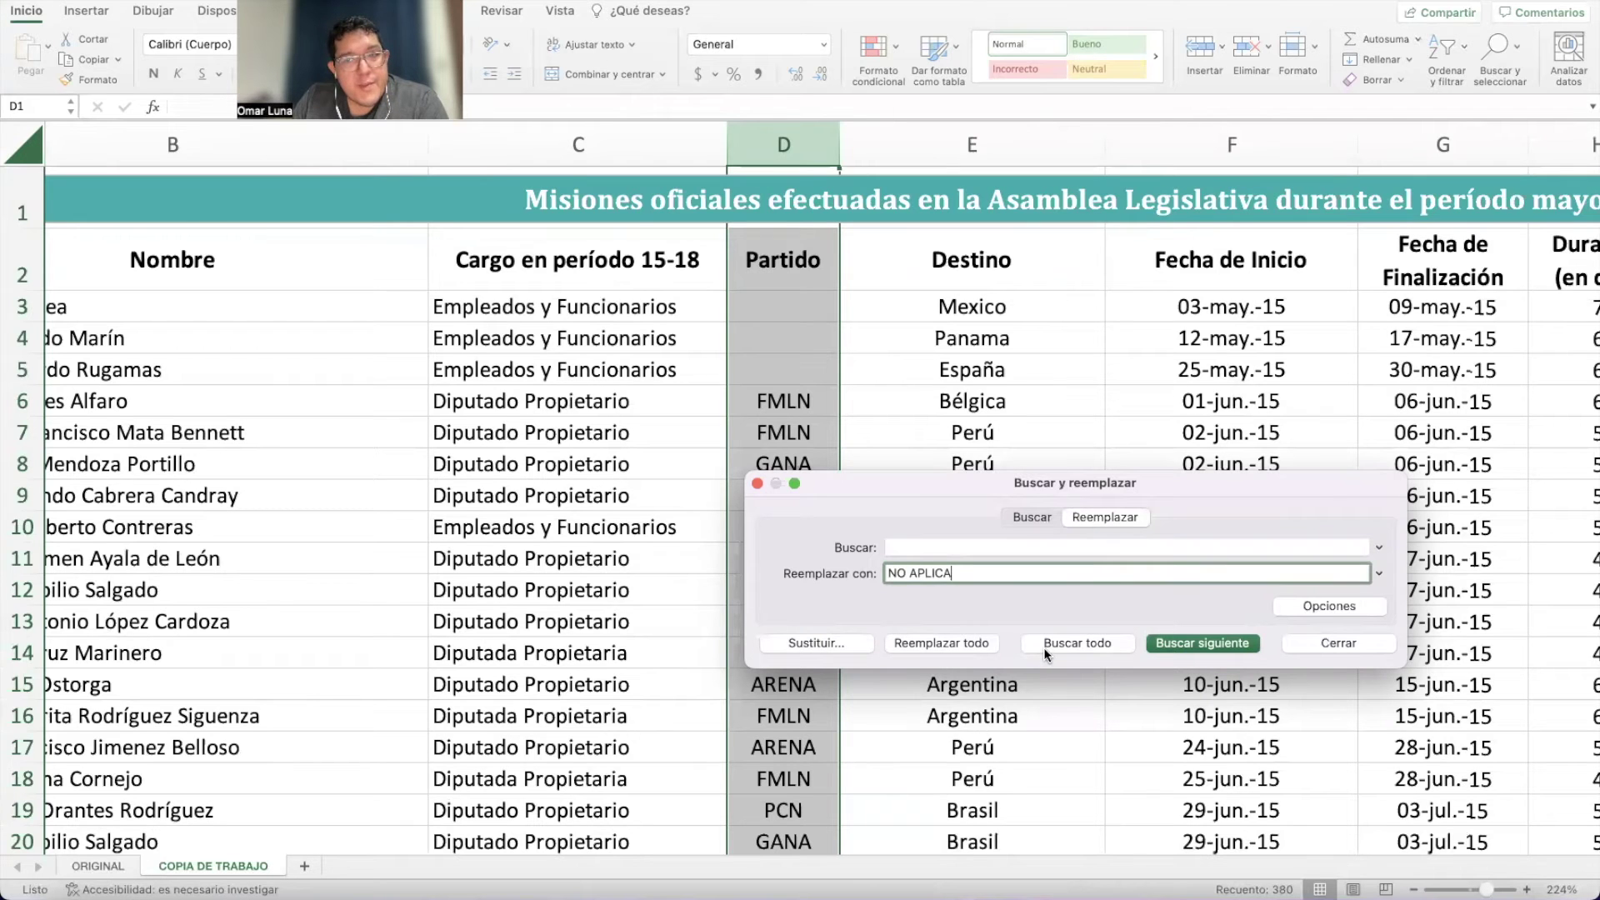
pyautogui.moveTo(962, 523); pyautogui.dragTo(1013, 414)
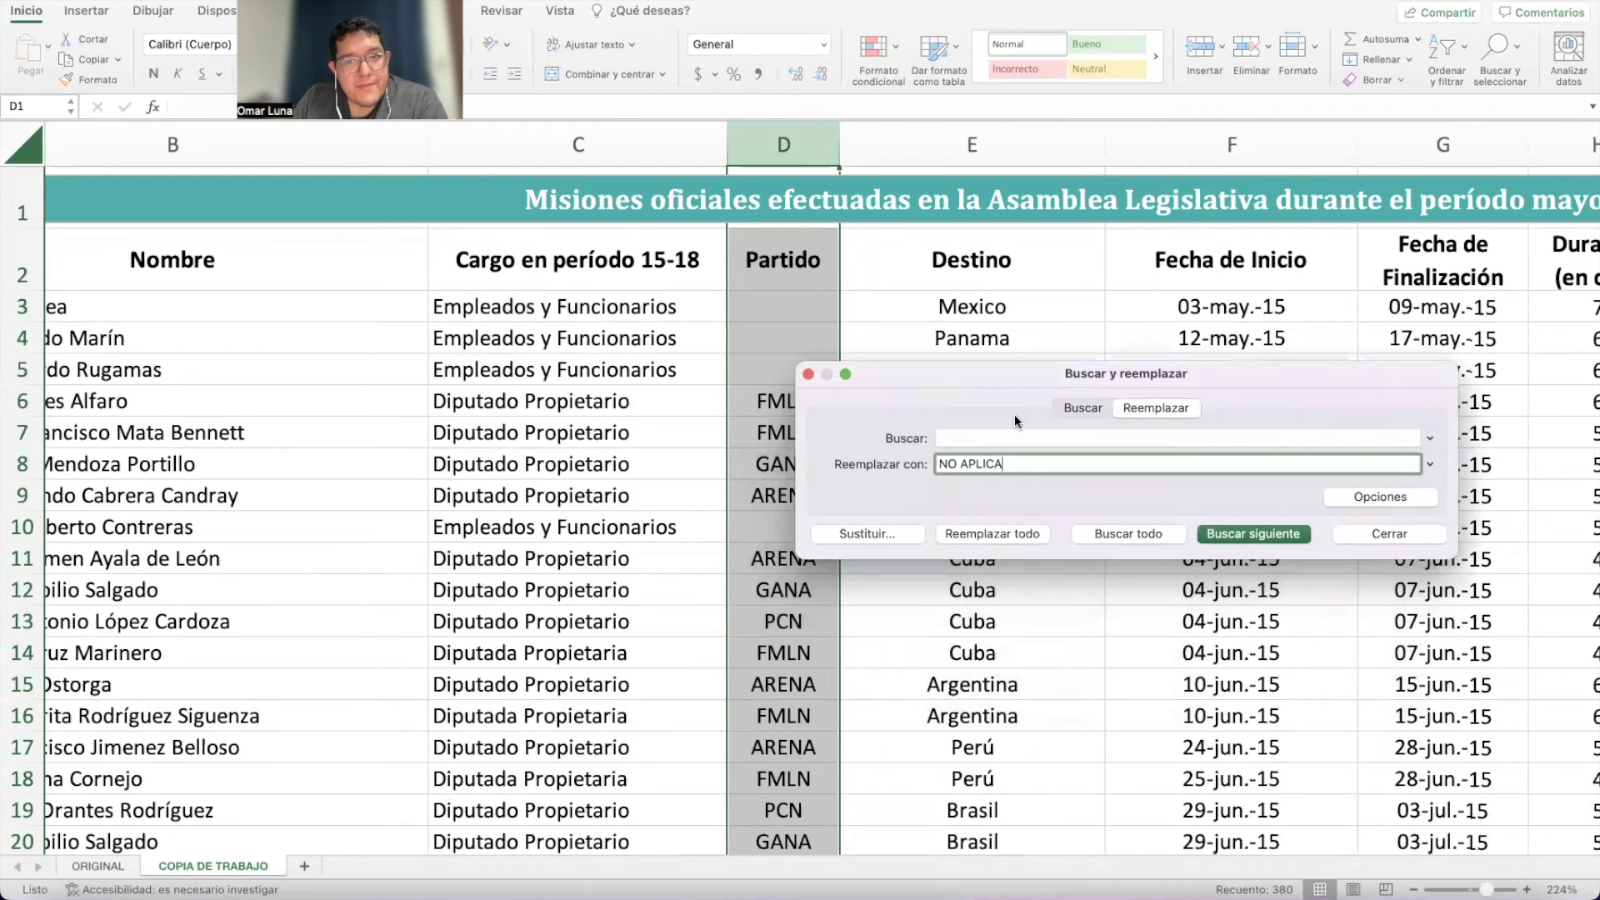
pyautogui.click(990, 537)
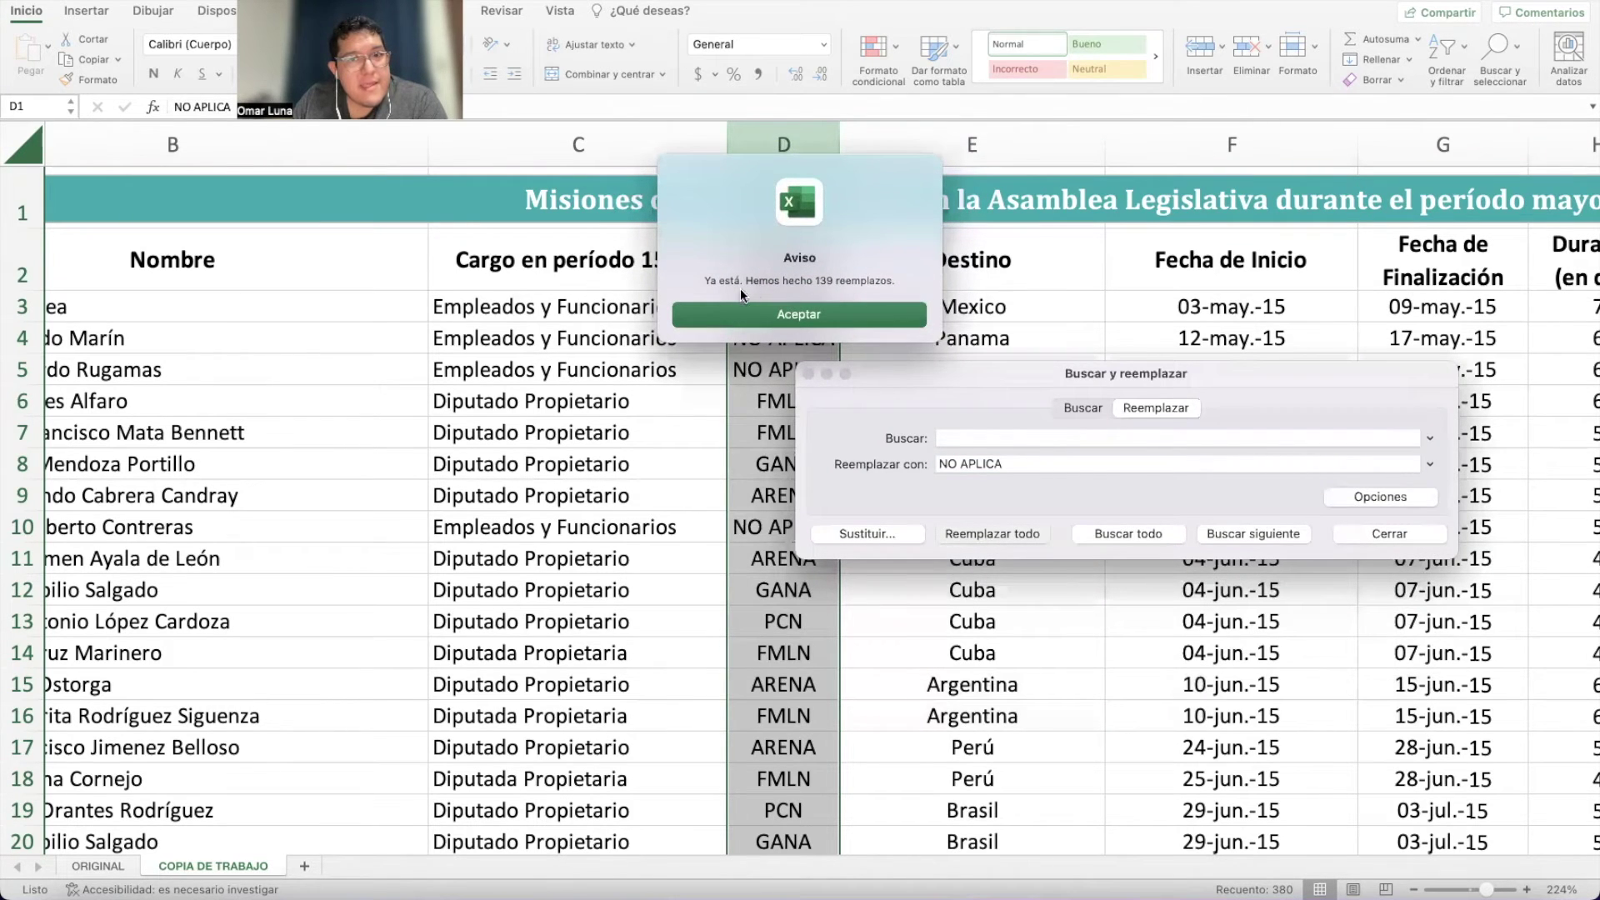
pyautogui.click(806, 314)
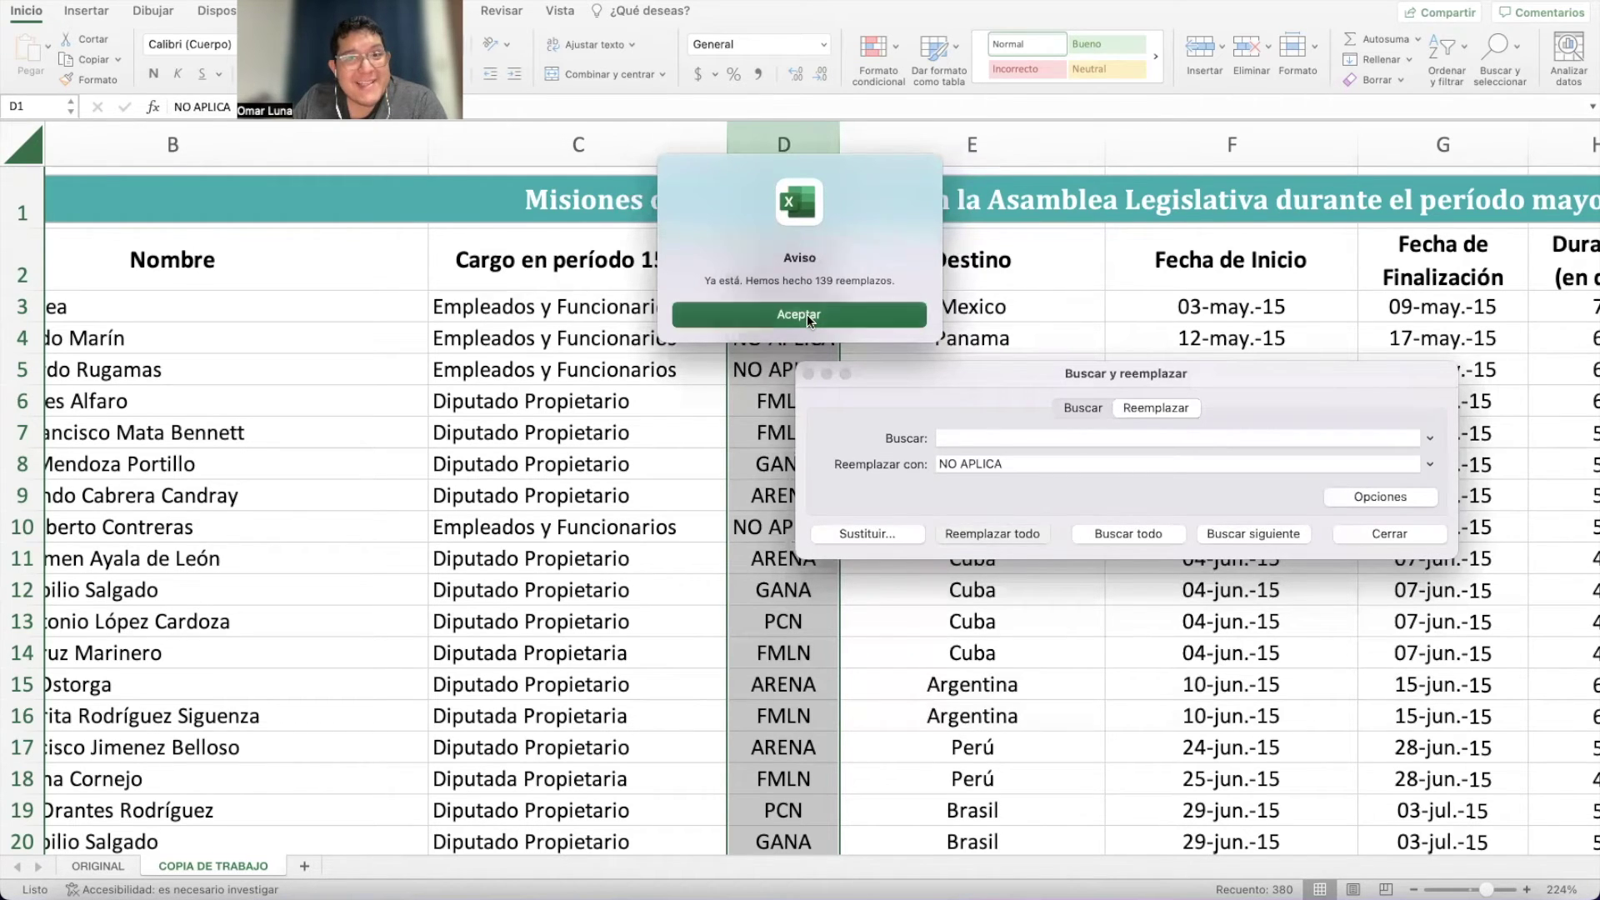
pyautogui.click(1371, 533)
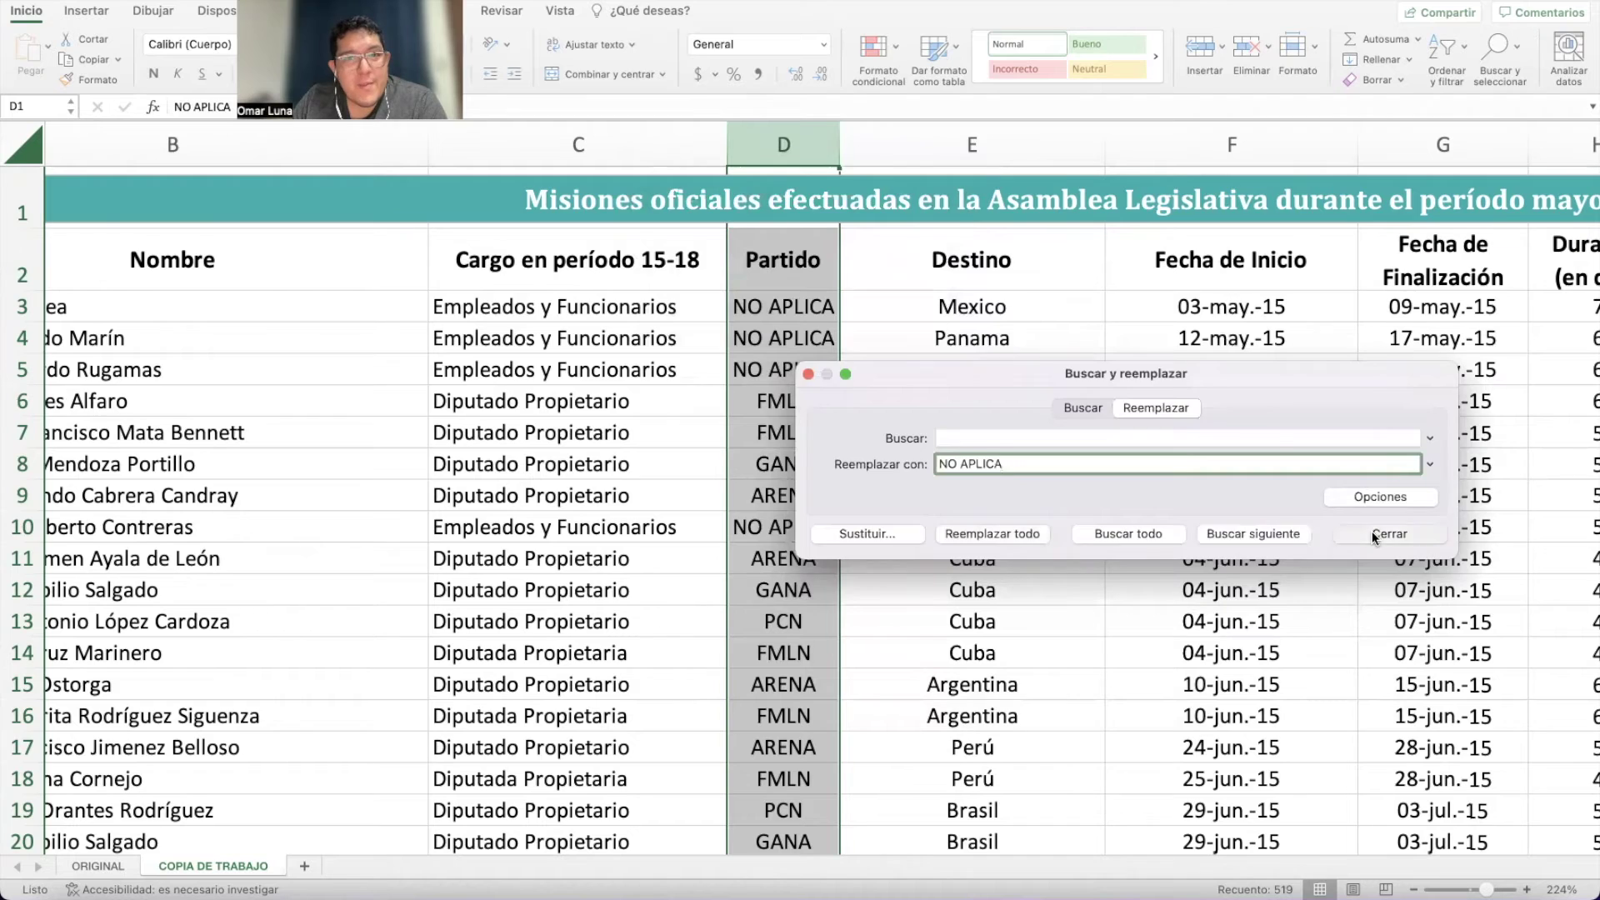
# Check the filled Partido values from the first records down to the column's last filled cell.
pyautogui.click(771, 466)
pyautogui.scroll(-2, 784, 615)
pyautogui.scroll(-5, 783, 615)
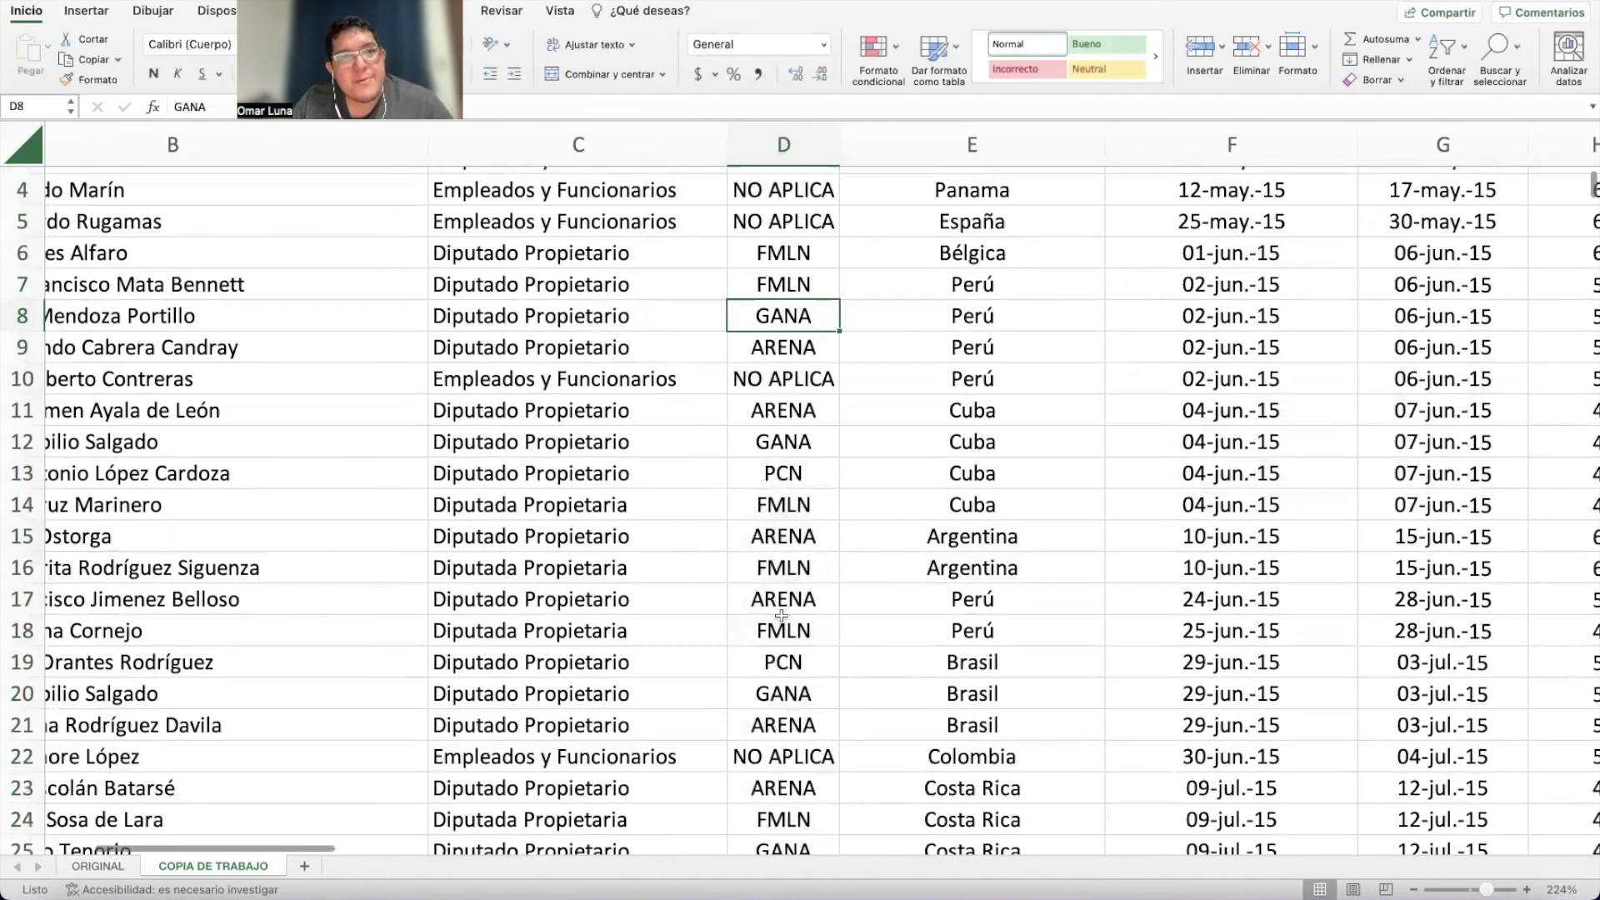
pyautogui.scroll(-15, 781, 615)
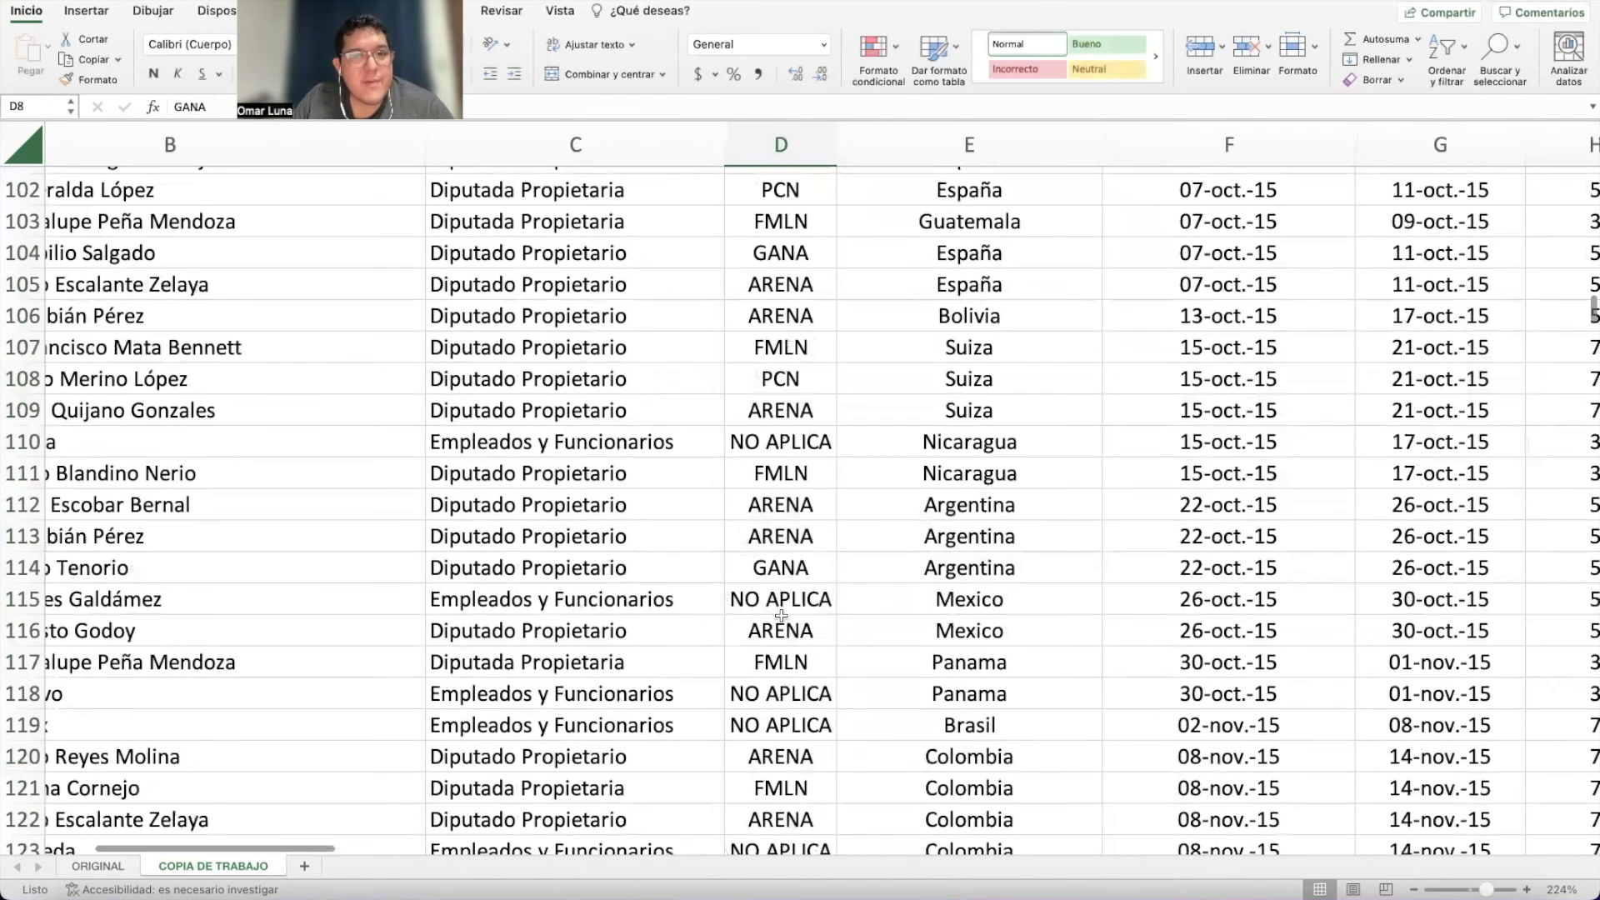
pyautogui.scroll(-15, 781, 615)
pyautogui.scroll(-10, 782, 615)
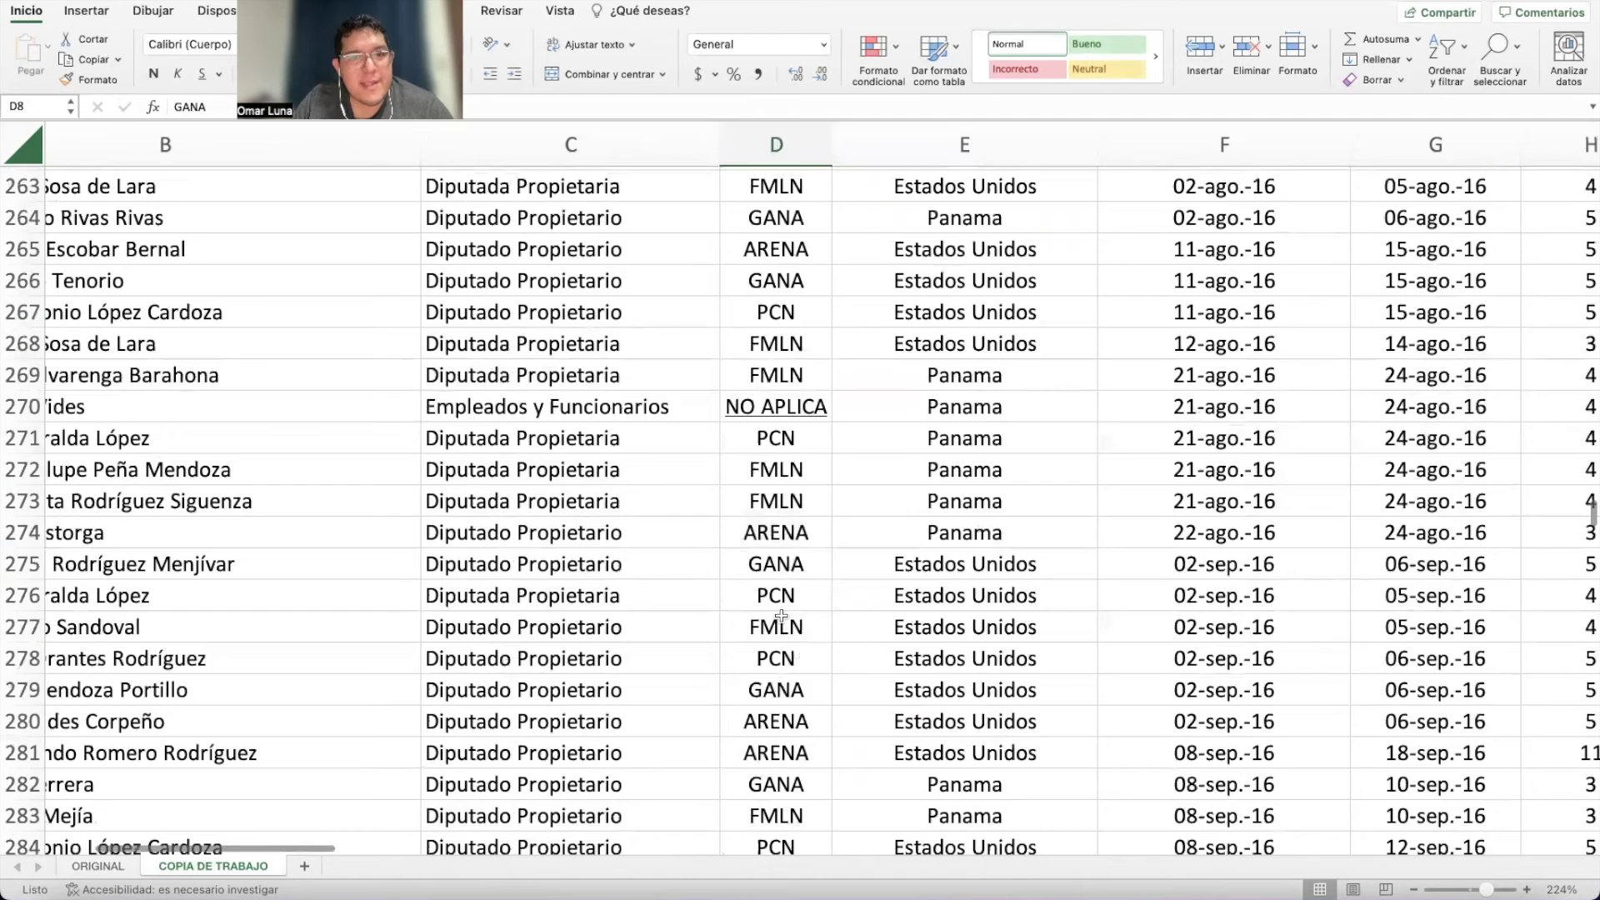
pyautogui.scroll(-15, 781, 615)
pyautogui.scroll(-20, 781, 615)
pyautogui.scroll(3, 778, 614)
pyautogui.hotkey('ctrl', 'Down')
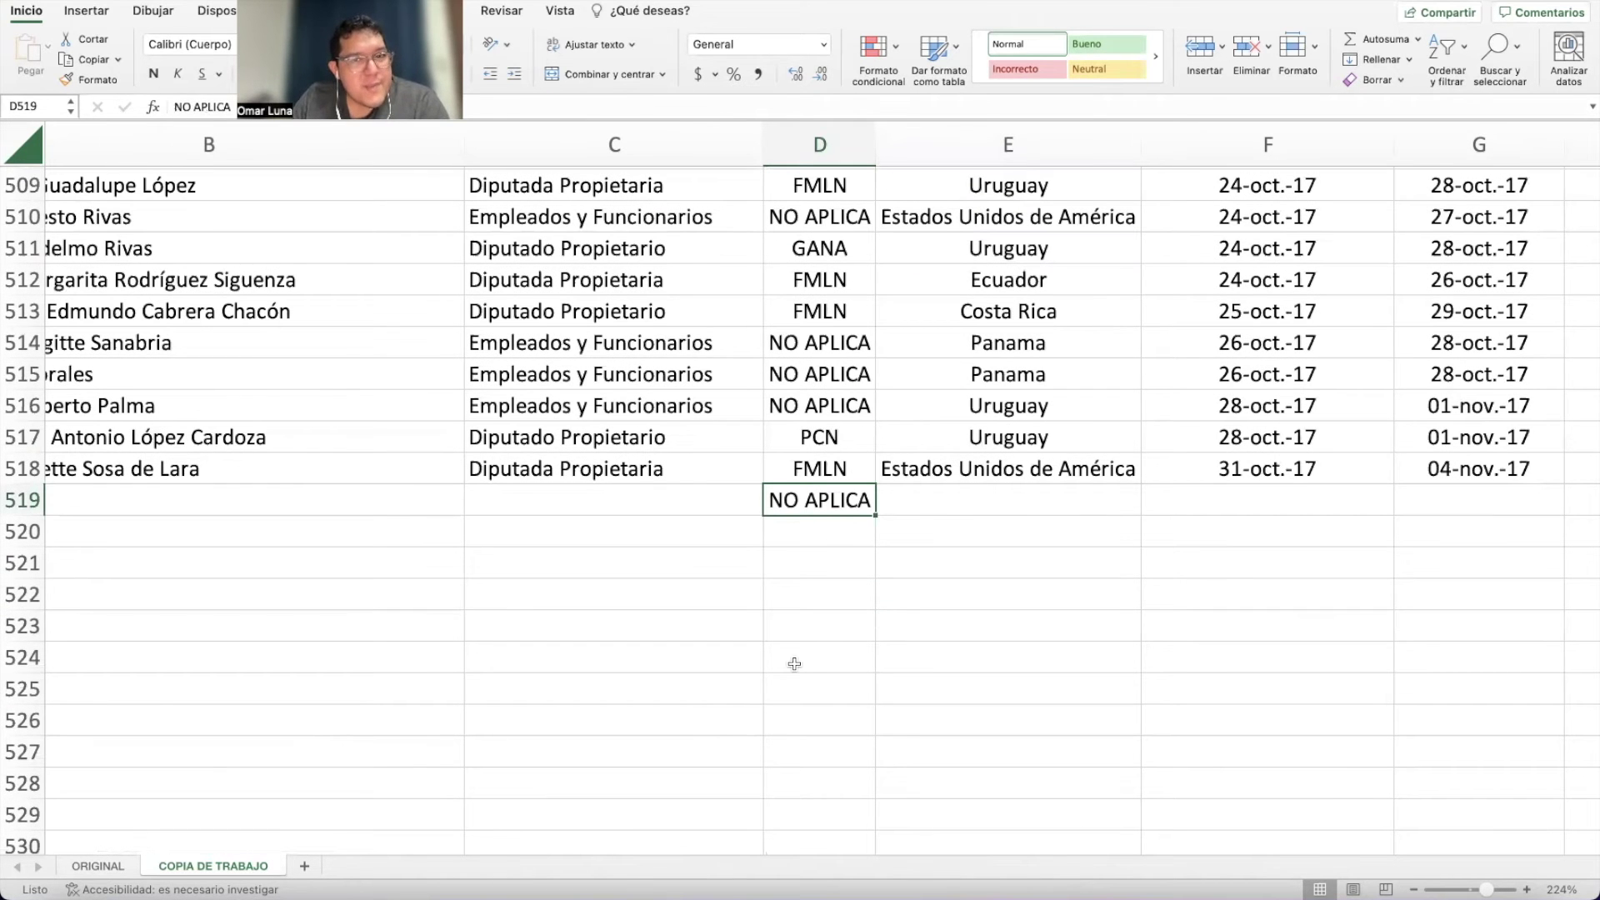
# Delete the entire row 519 below the last record, which holds only a stray NO APLICA.
pyautogui.hscroll(-3, 794, 663)
pyautogui.hscroll(15, 796, 663)
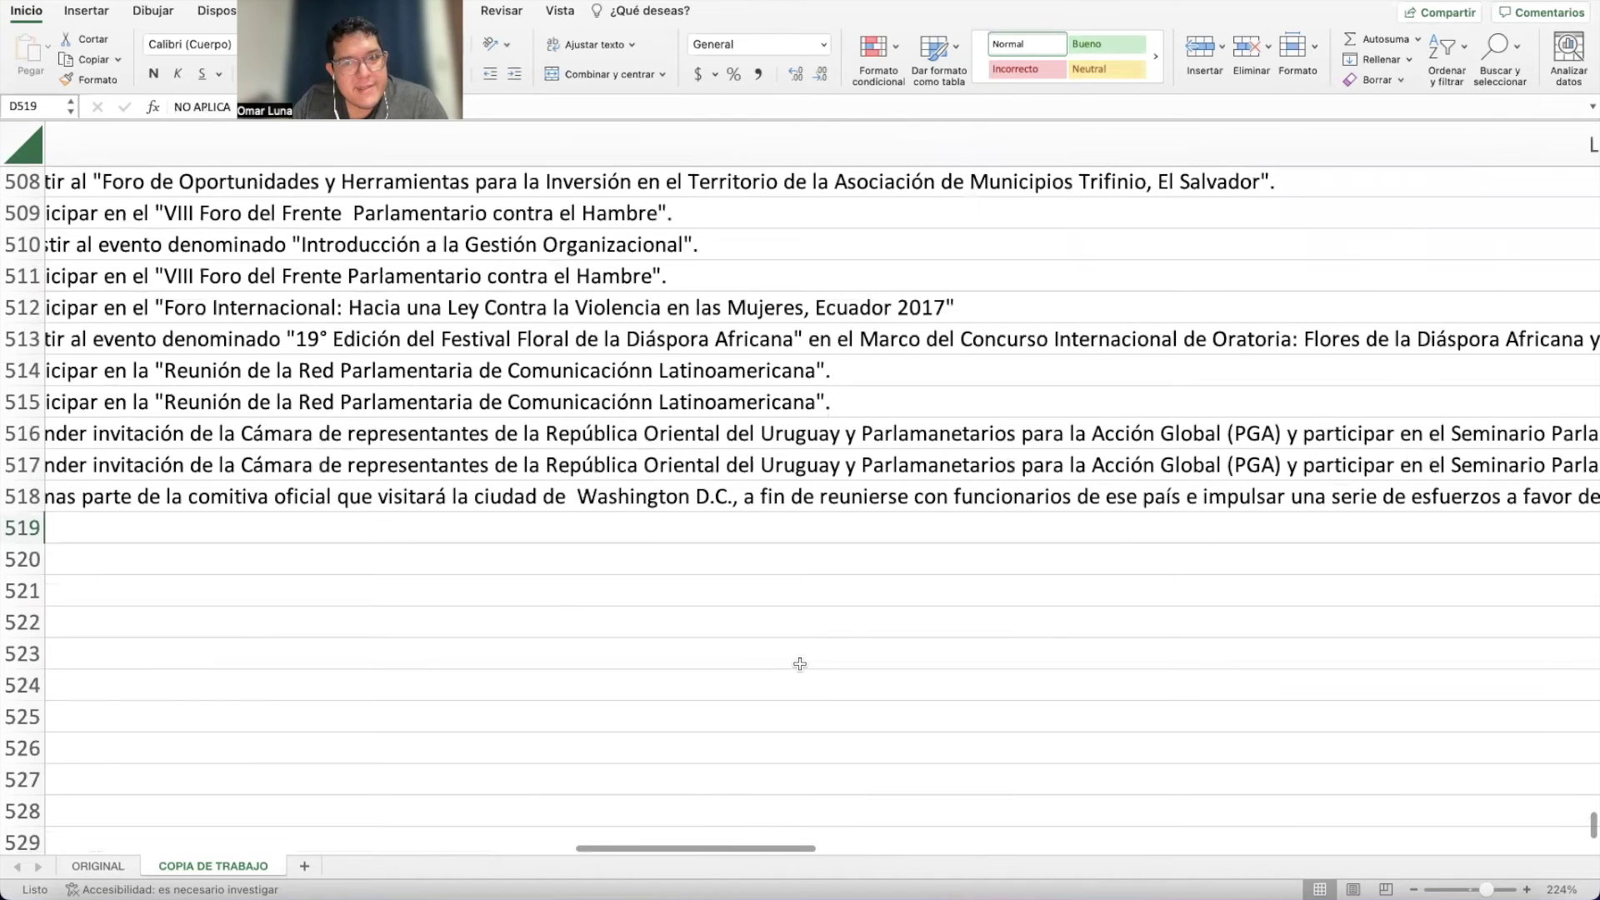
pyautogui.hscroll(-5, 800, 663)
pyautogui.hscroll(-6, 800, 663)
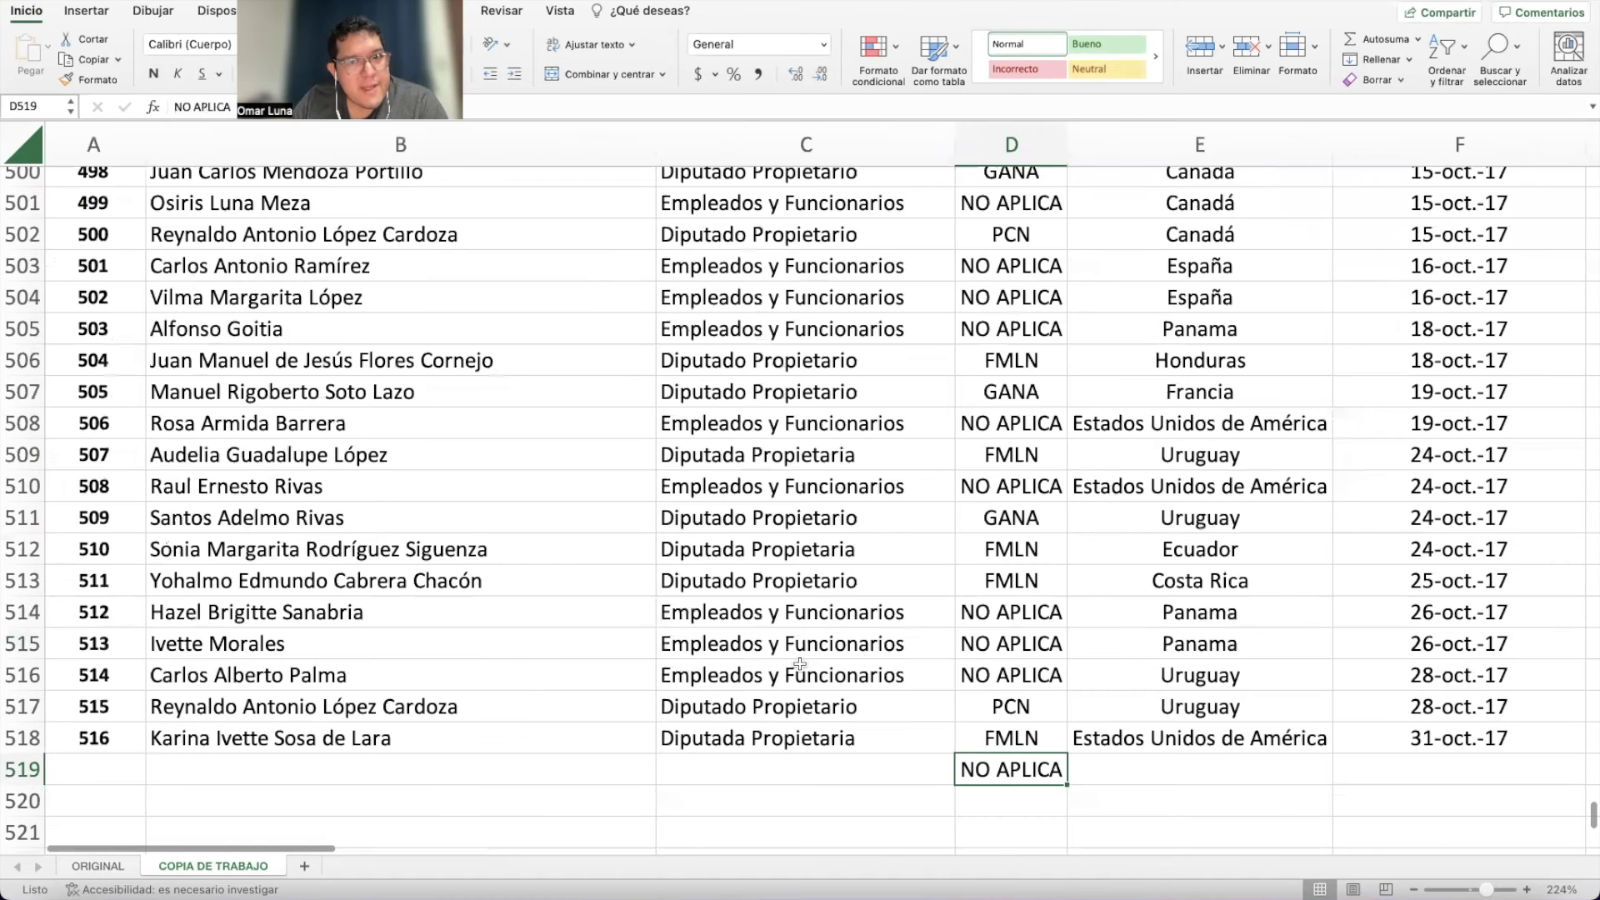
pyautogui.scroll(-4, 800, 664)
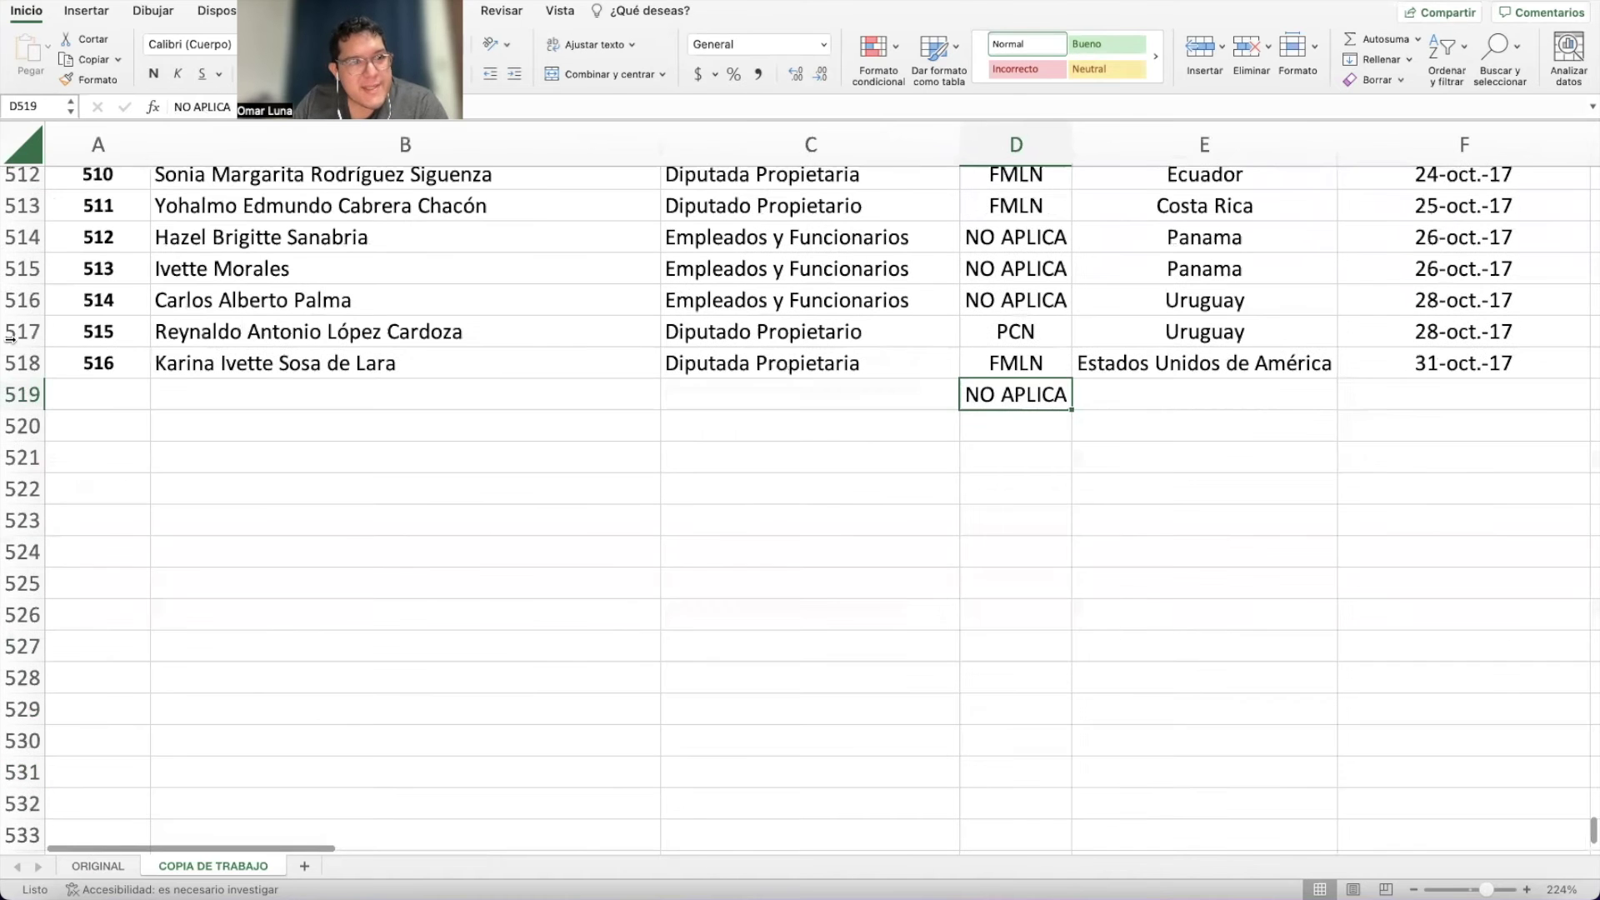
pyautogui.click(15, 394)
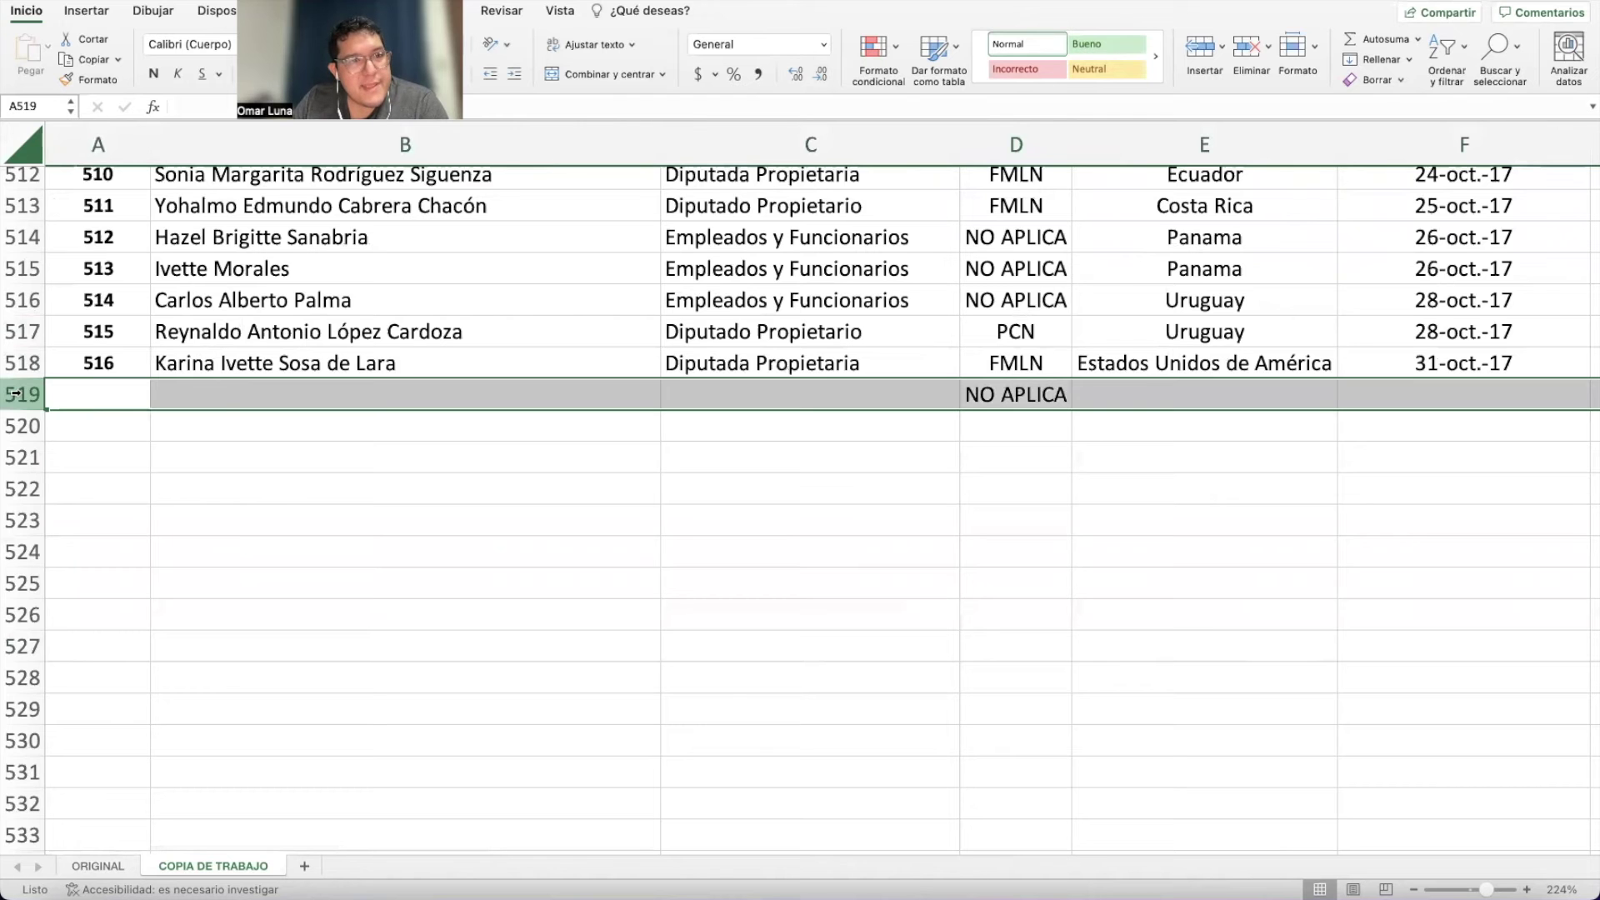
pyautogui.rightClick(15, 394)
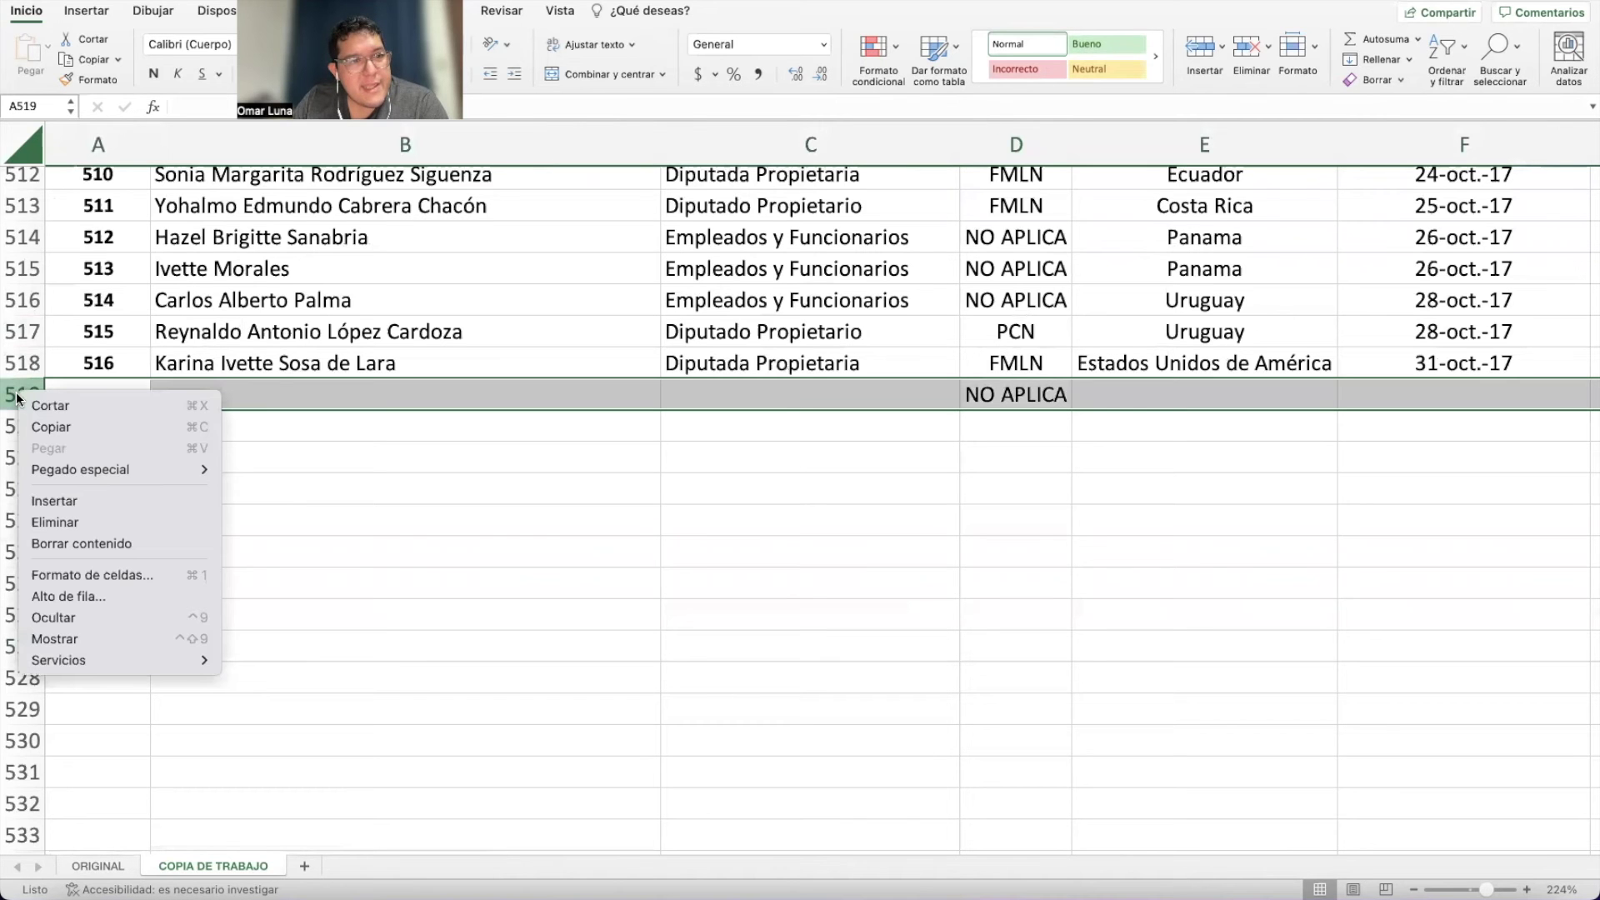
pyautogui.click(79, 517)
pyautogui.click(1180, 404)
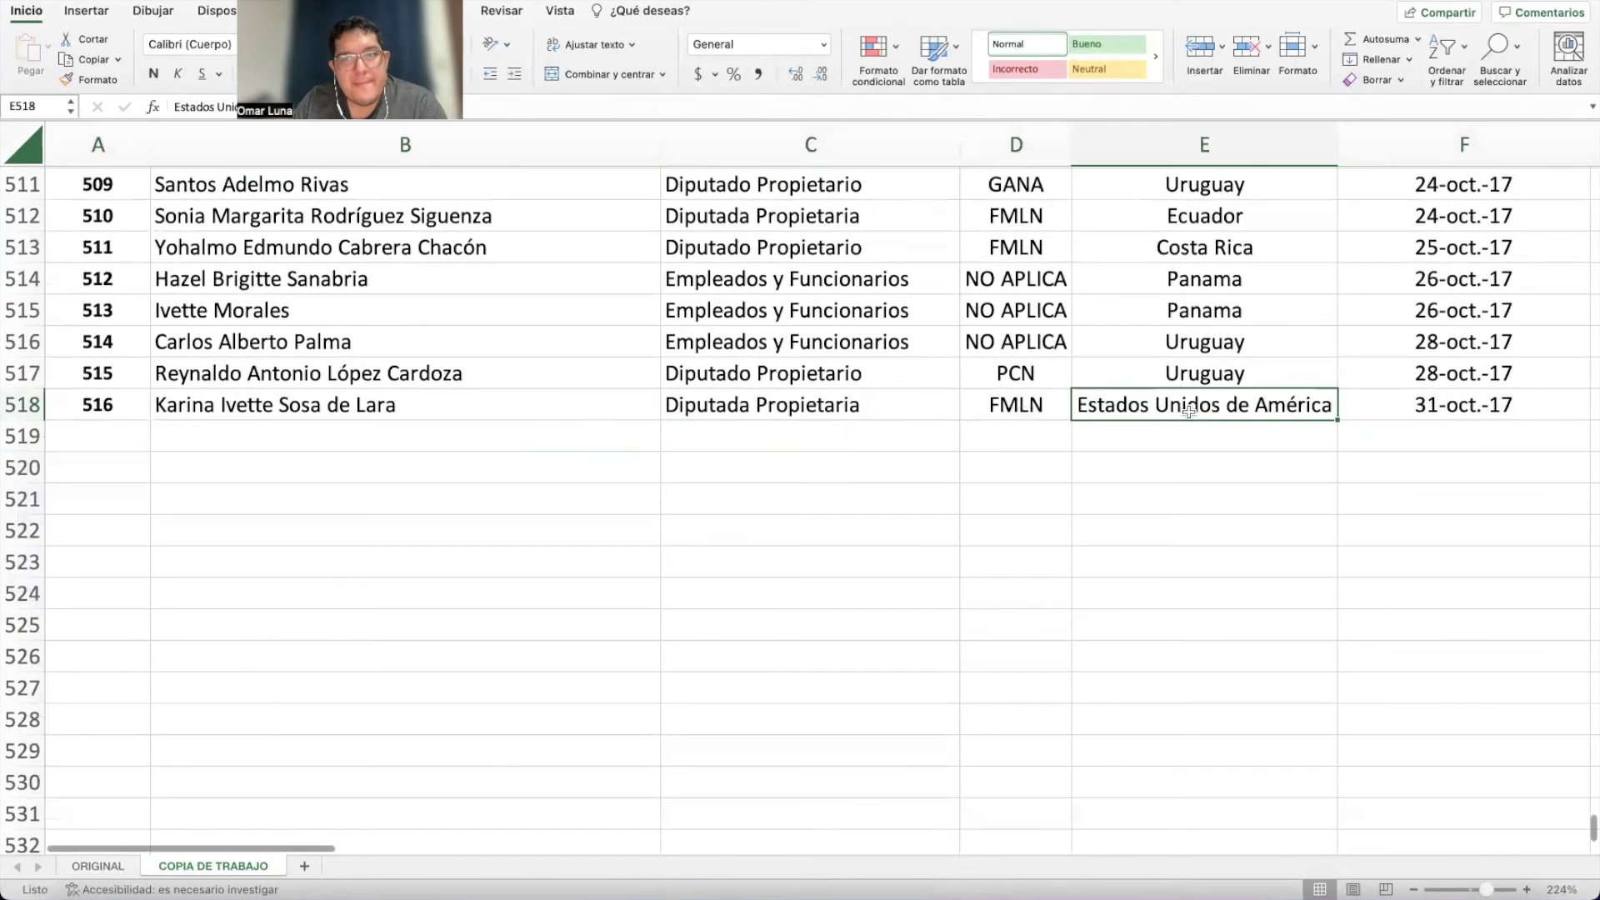
# Return to the start of the table and review the Destino header against the country entries beneath it.
pyautogui.scroll(15, 1280, 522)
pyautogui.scroll(20, 1279, 521)
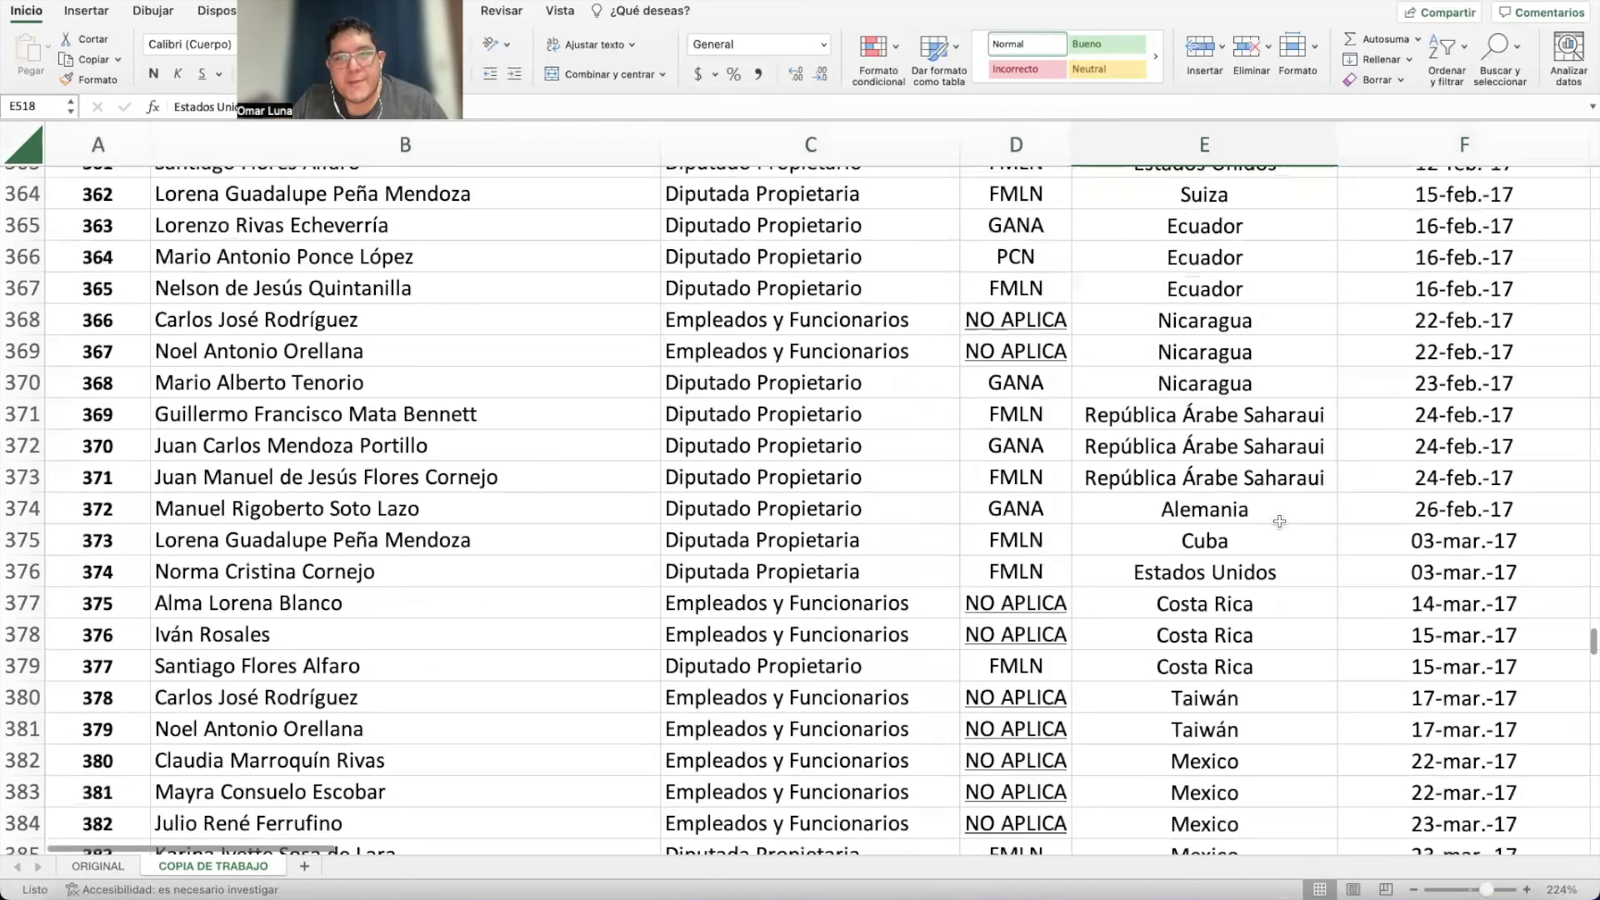
pyautogui.scroll(20, 1279, 522)
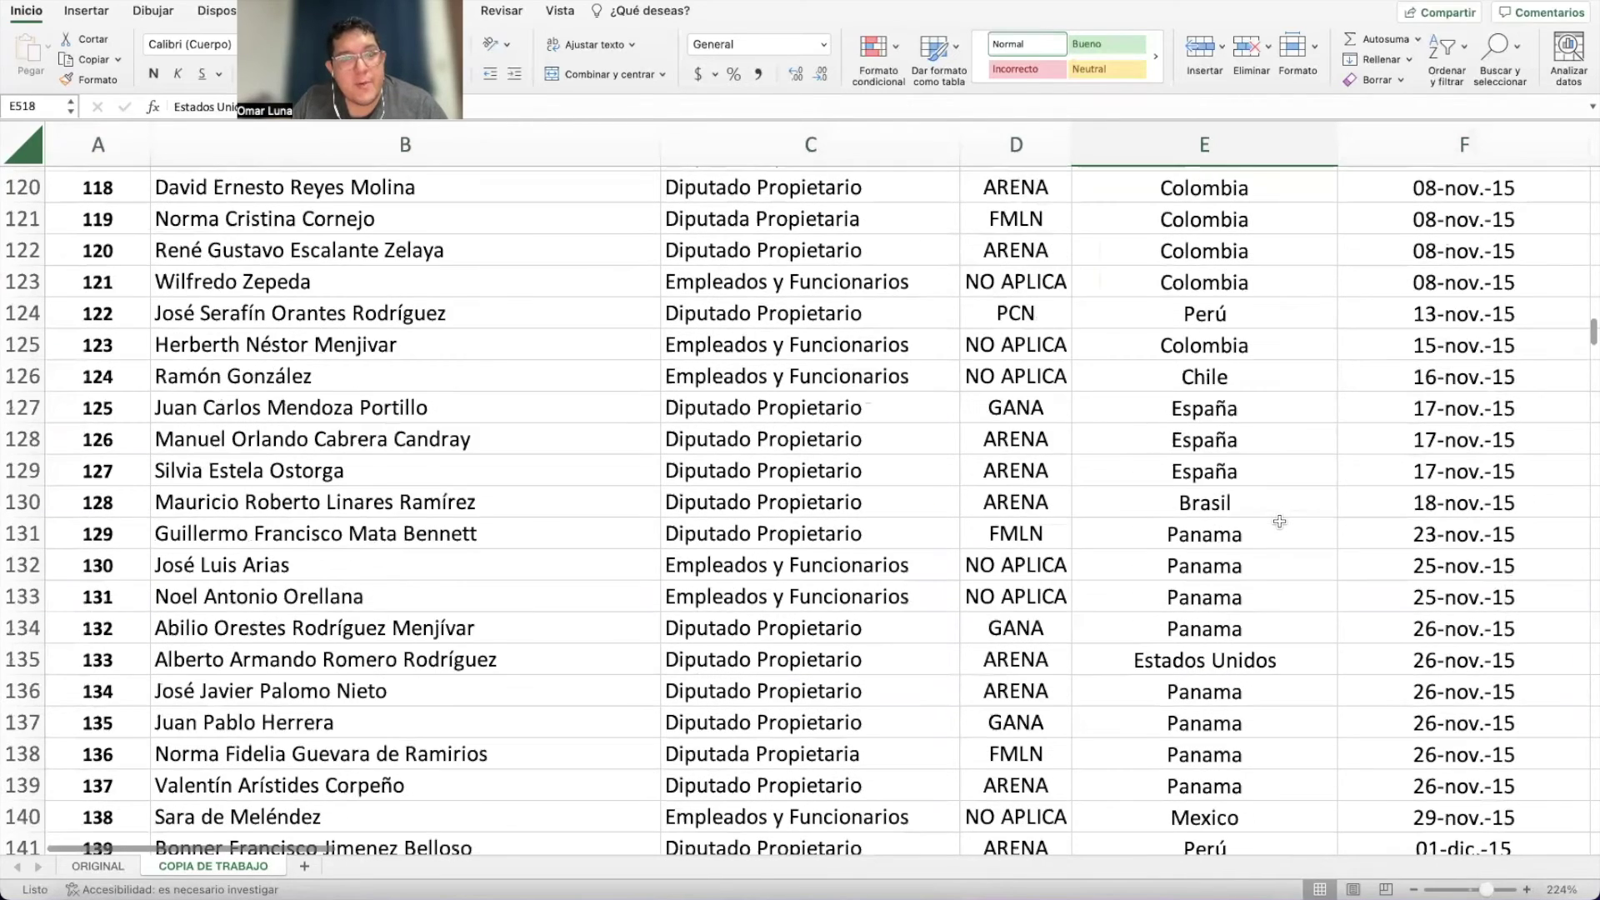
pyautogui.scroll(20, 1279, 521)
pyautogui.hscroll(2, 1279, 522)
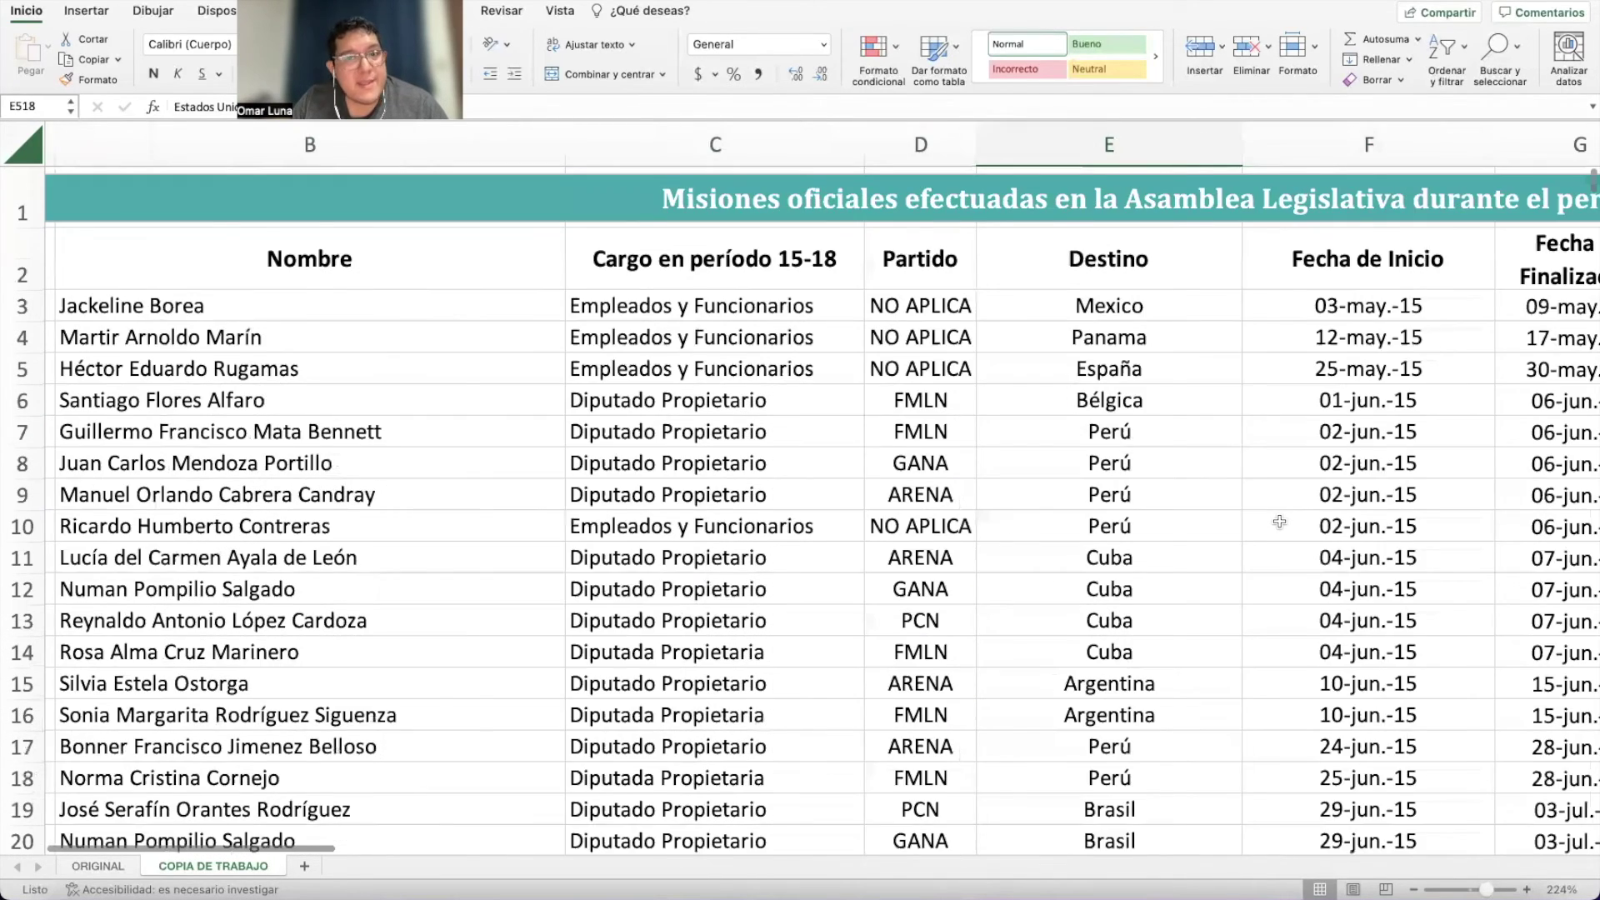
pyautogui.hscroll(8, 1279, 521)
pyautogui.scroll(-1, 702, 526)
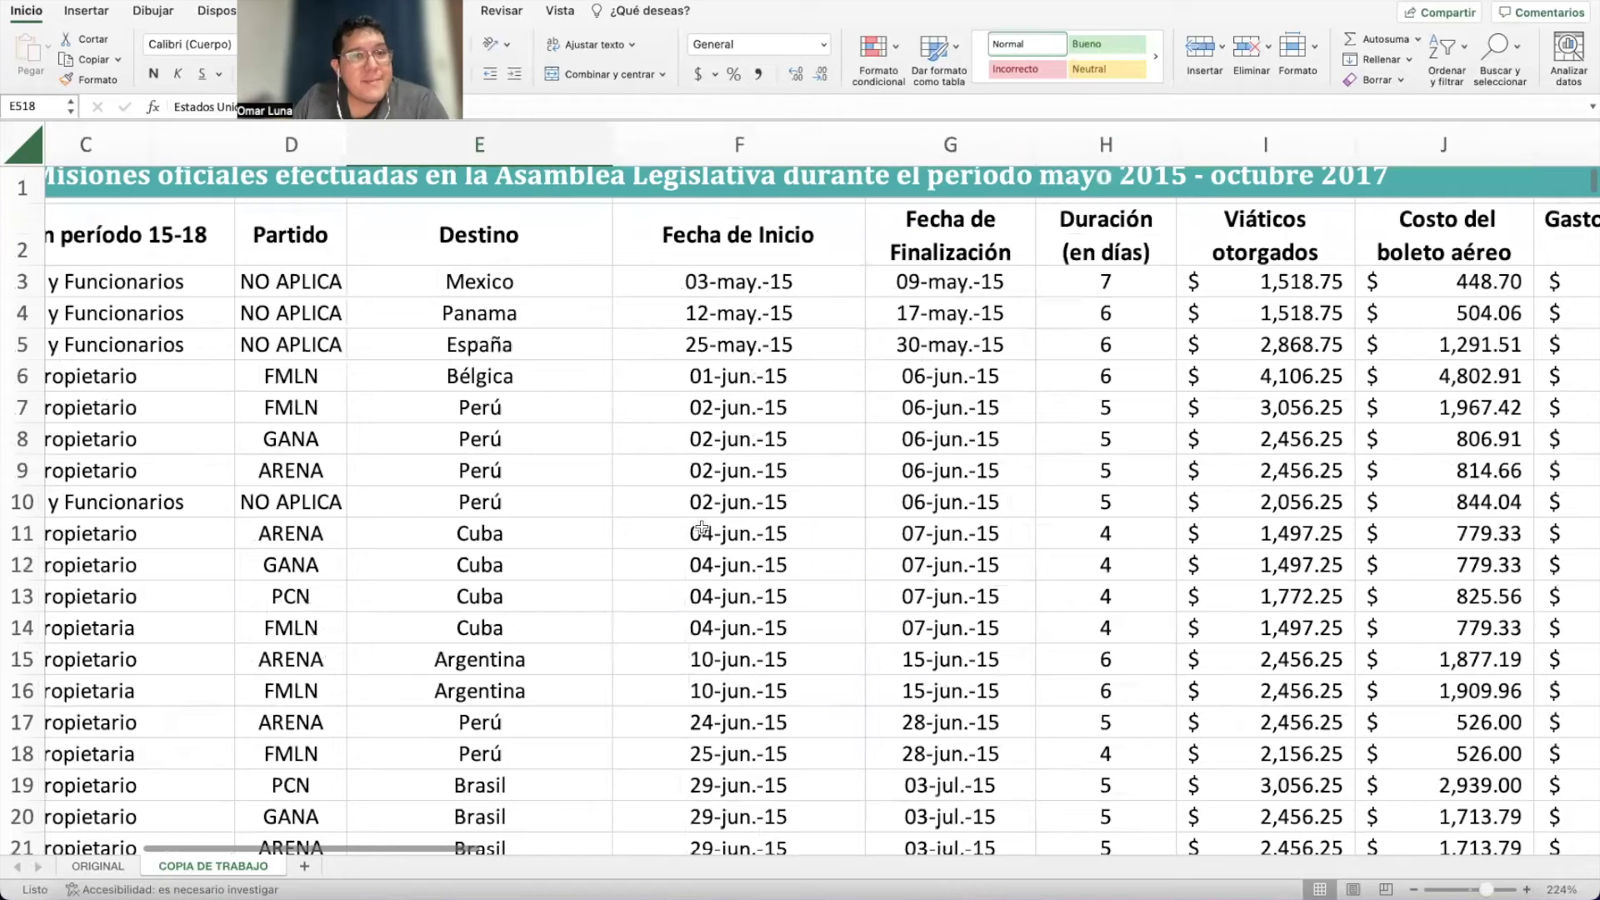
pyautogui.click(512, 265)
pyautogui.click(498, 305)
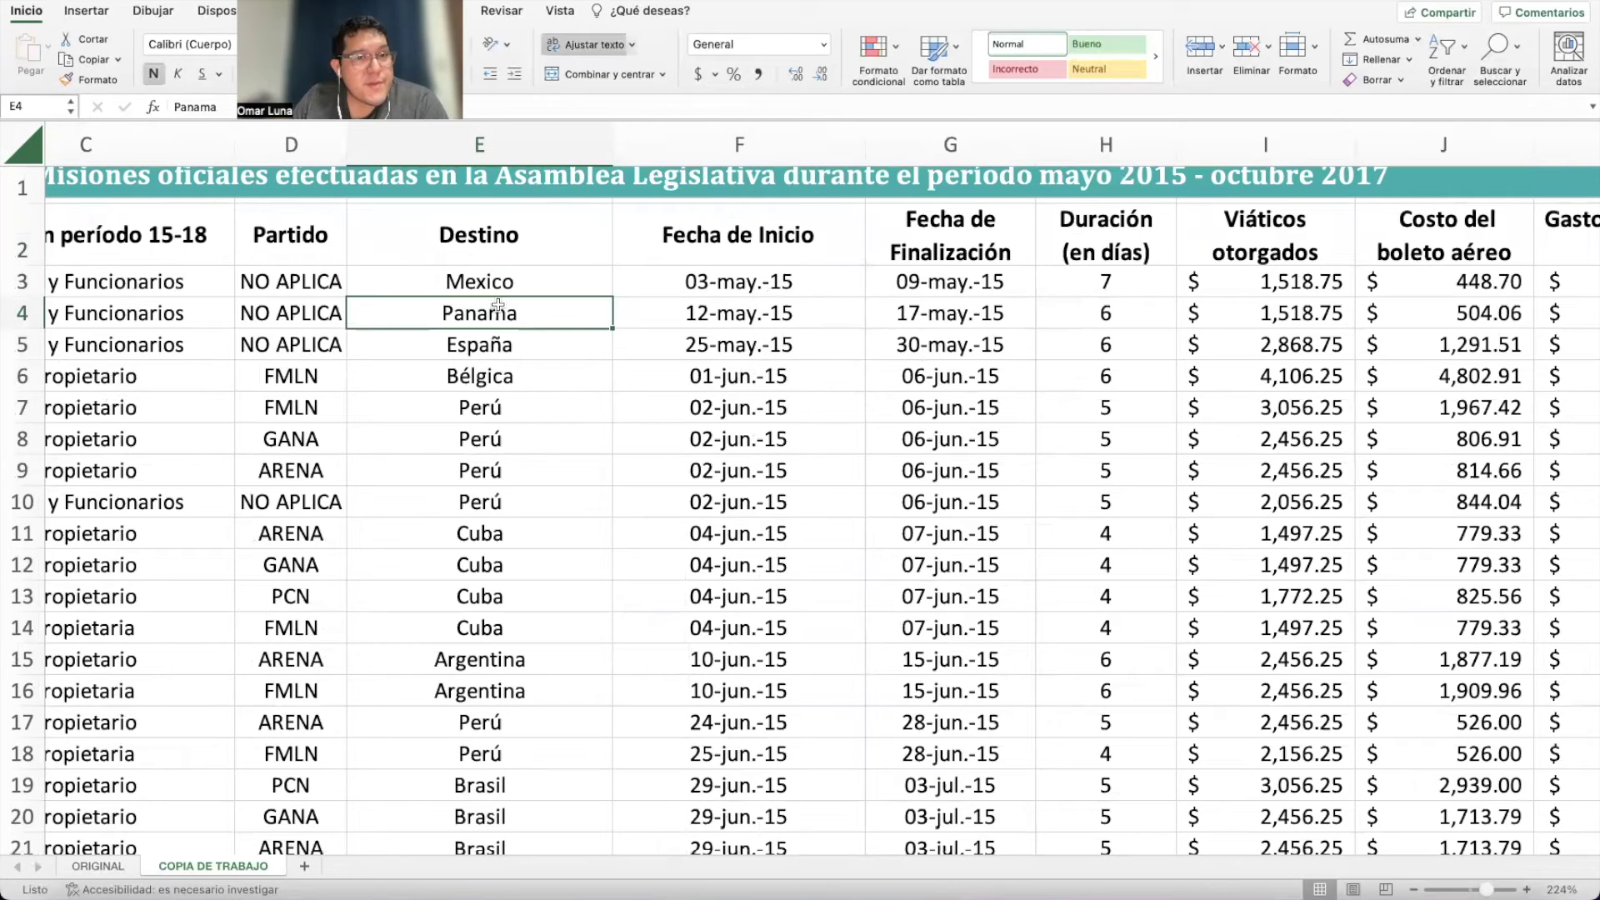
pyautogui.click(487, 379)
pyautogui.click(491, 254)
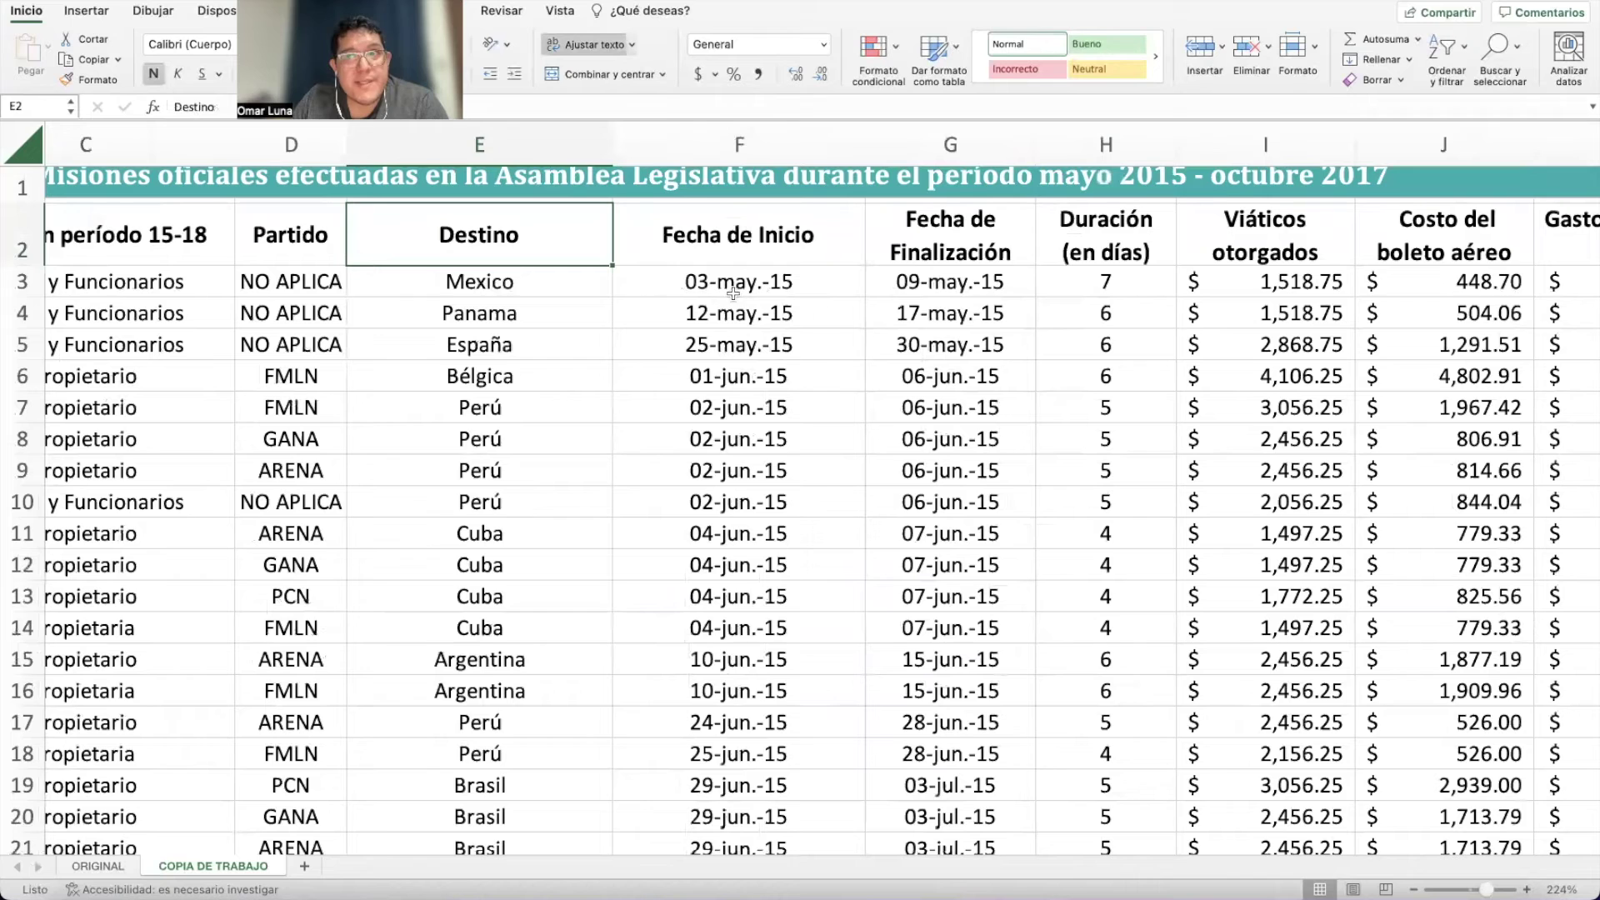
# Turn on filtering for the header row and review the full list of distinct Destino values for inconsistent country names.
pyautogui.click(1460, 52)
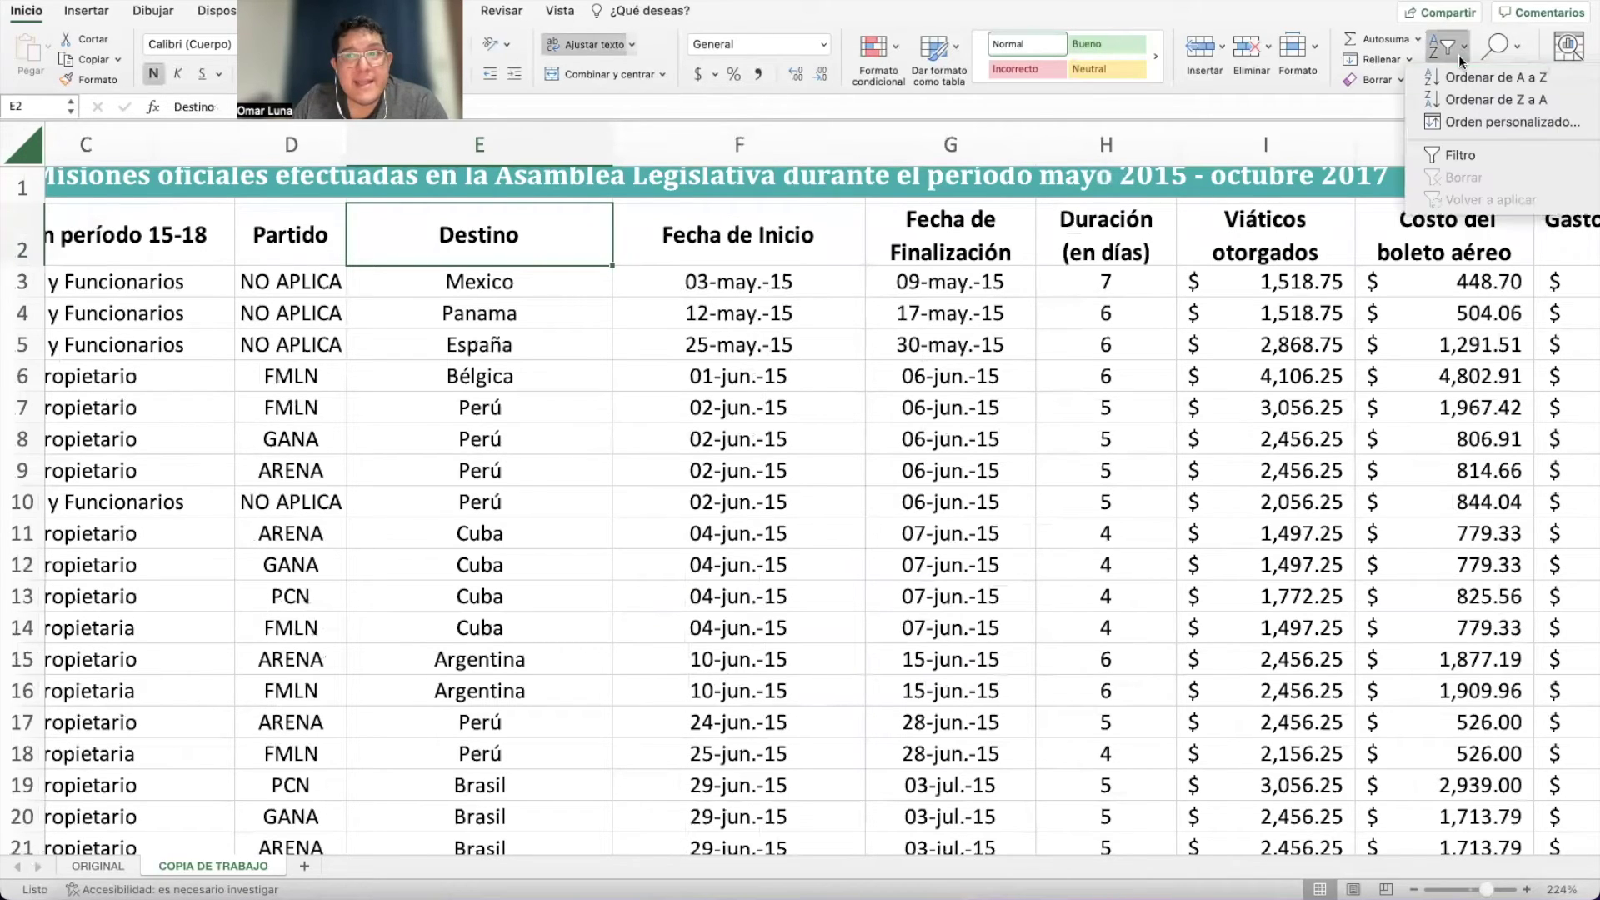
pyautogui.click(1448, 153)
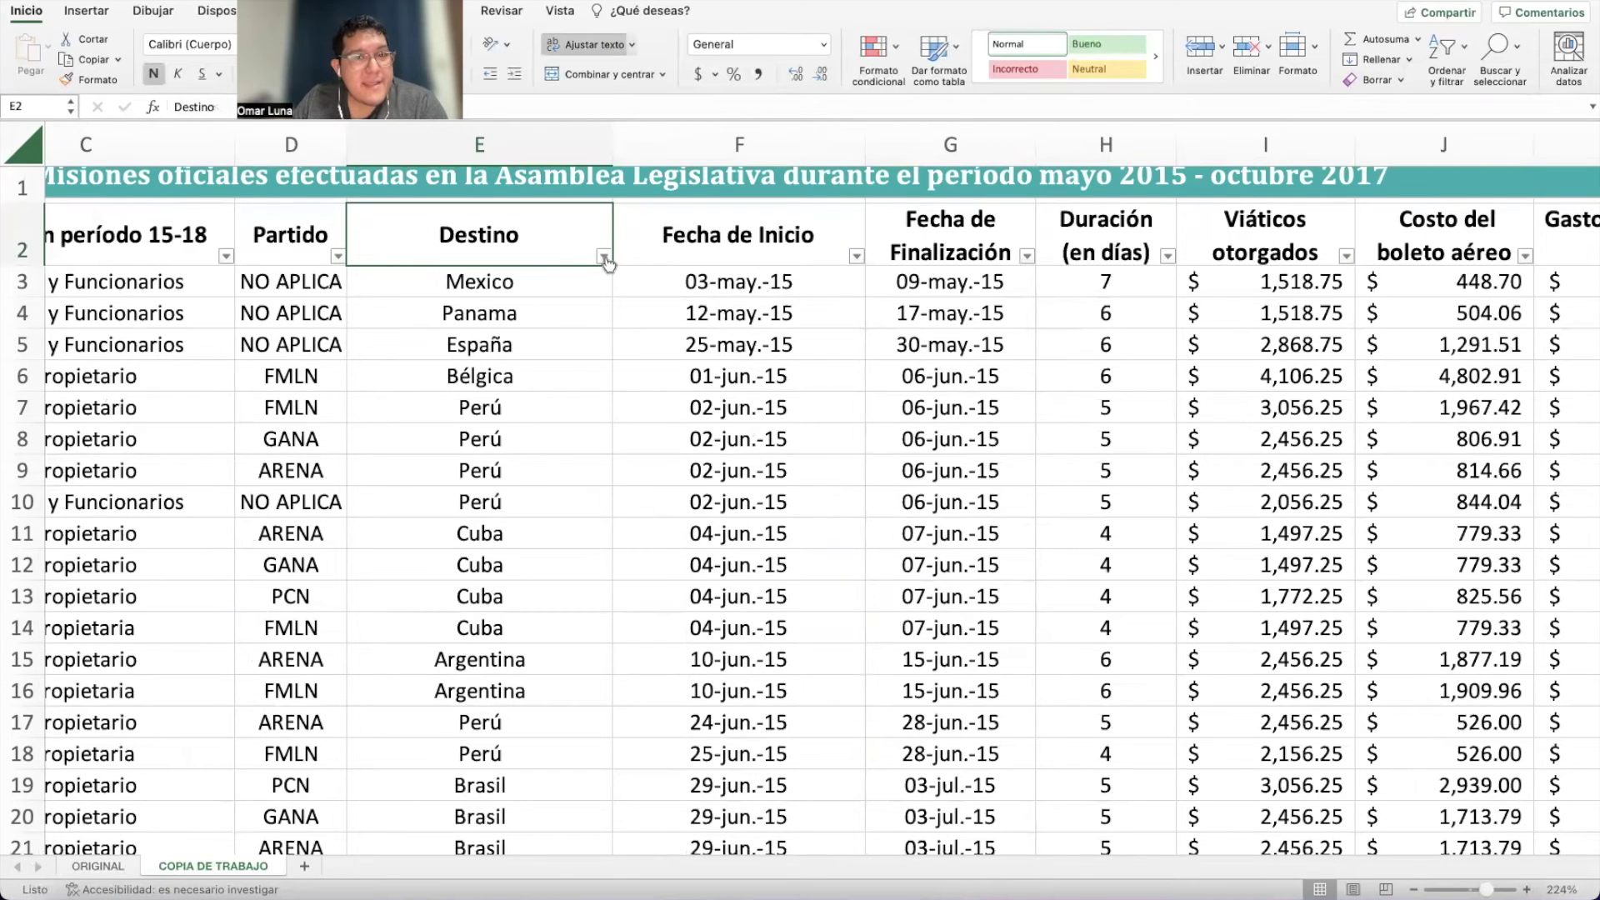
pyautogui.click(604, 257)
pyautogui.moveTo(715, 273); pyautogui.dragTo(790, 76)
pyautogui.moveTo(935, 445); pyautogui.dragTo(1597, 897)
pyautogui.scroll(-5, 1015, 584)
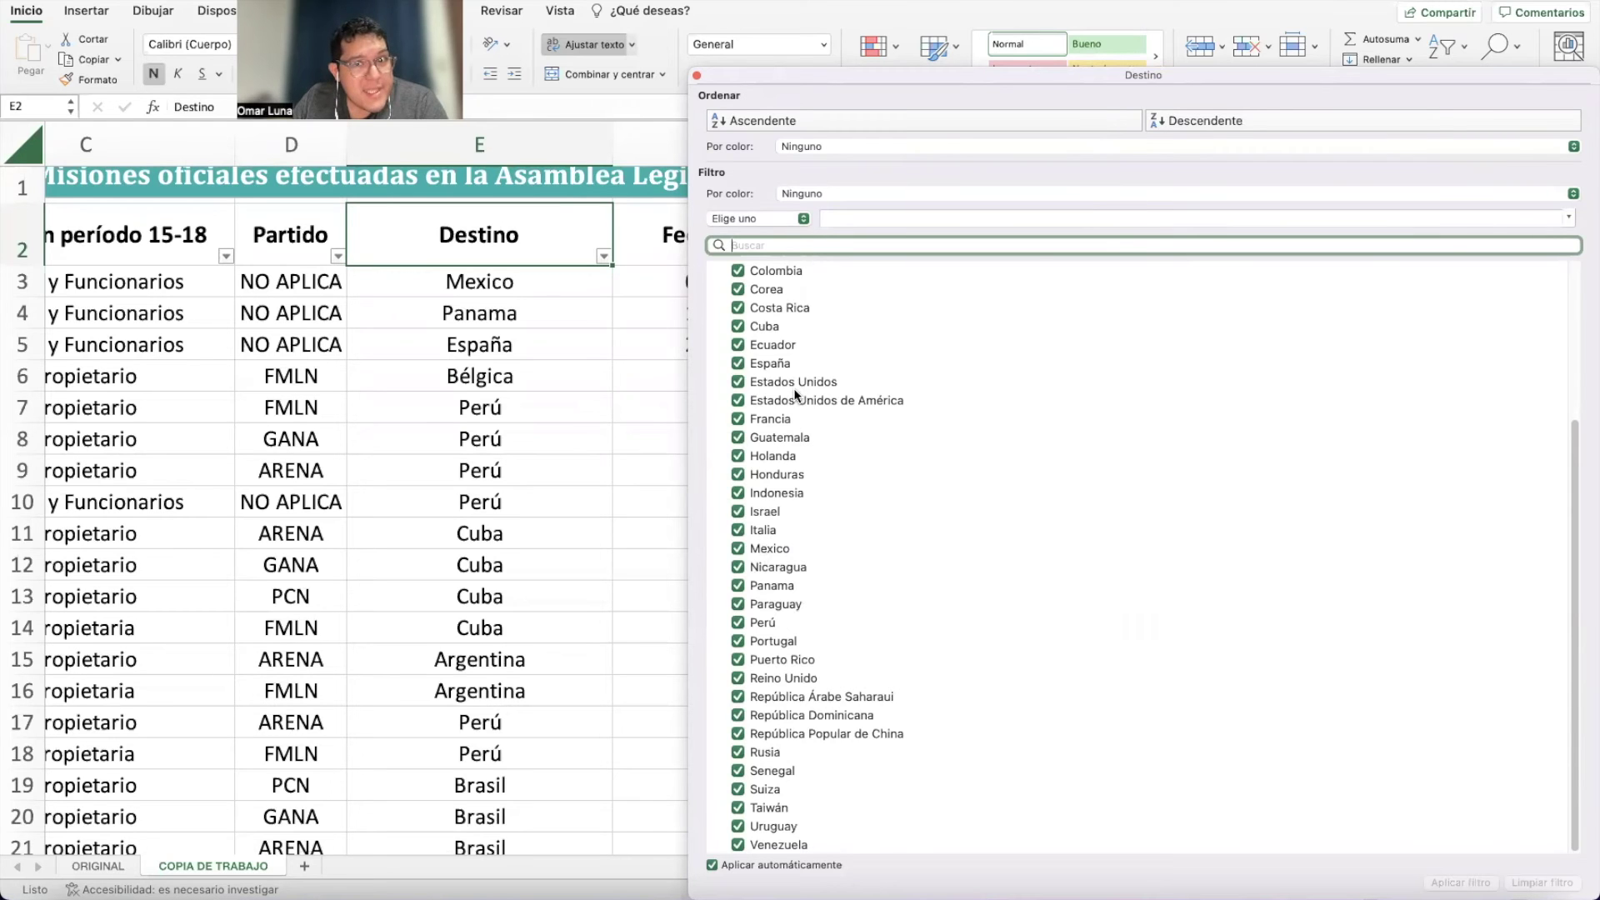
pyautogui.scroll(5, 813, 650)
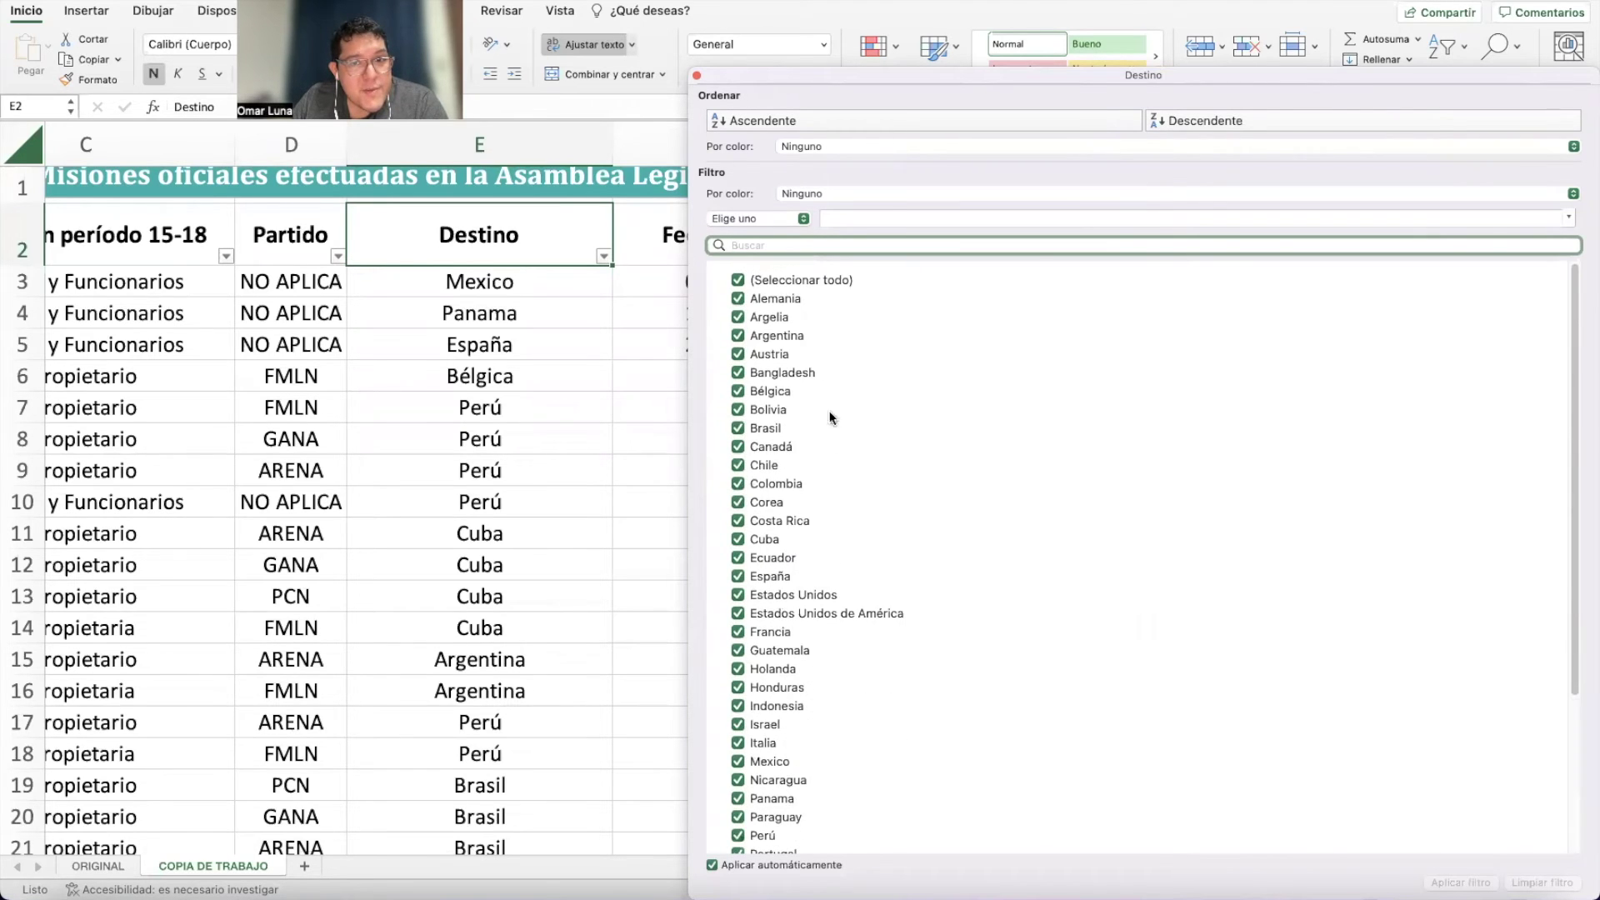
pyautogui.scroll(-5, 825, 475)
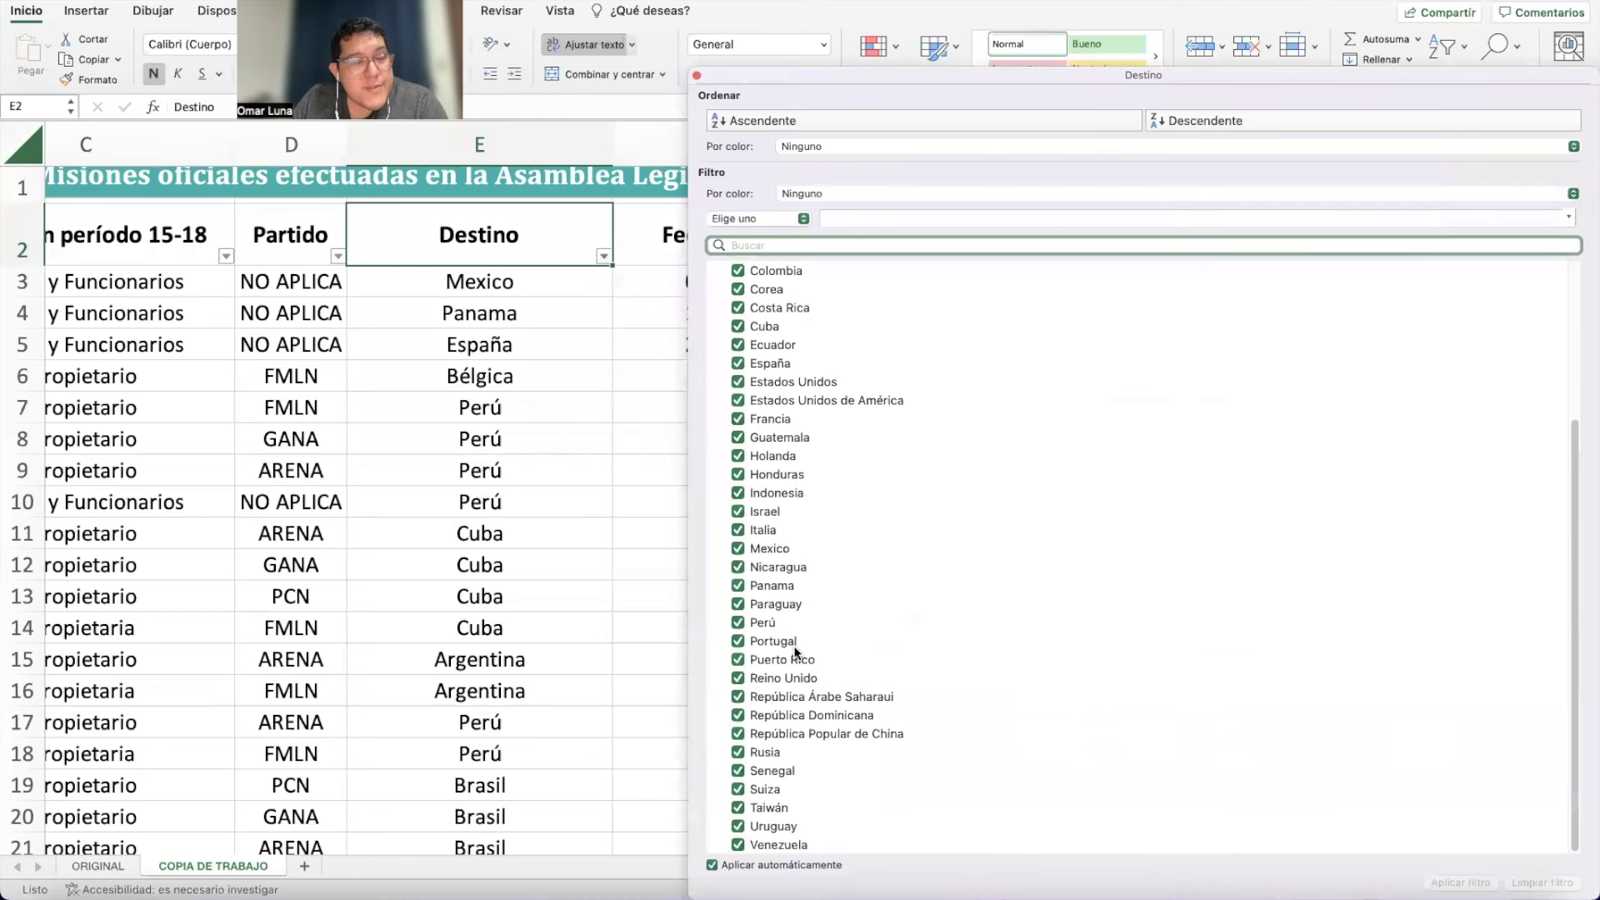
pyautogui.click(696, 76)
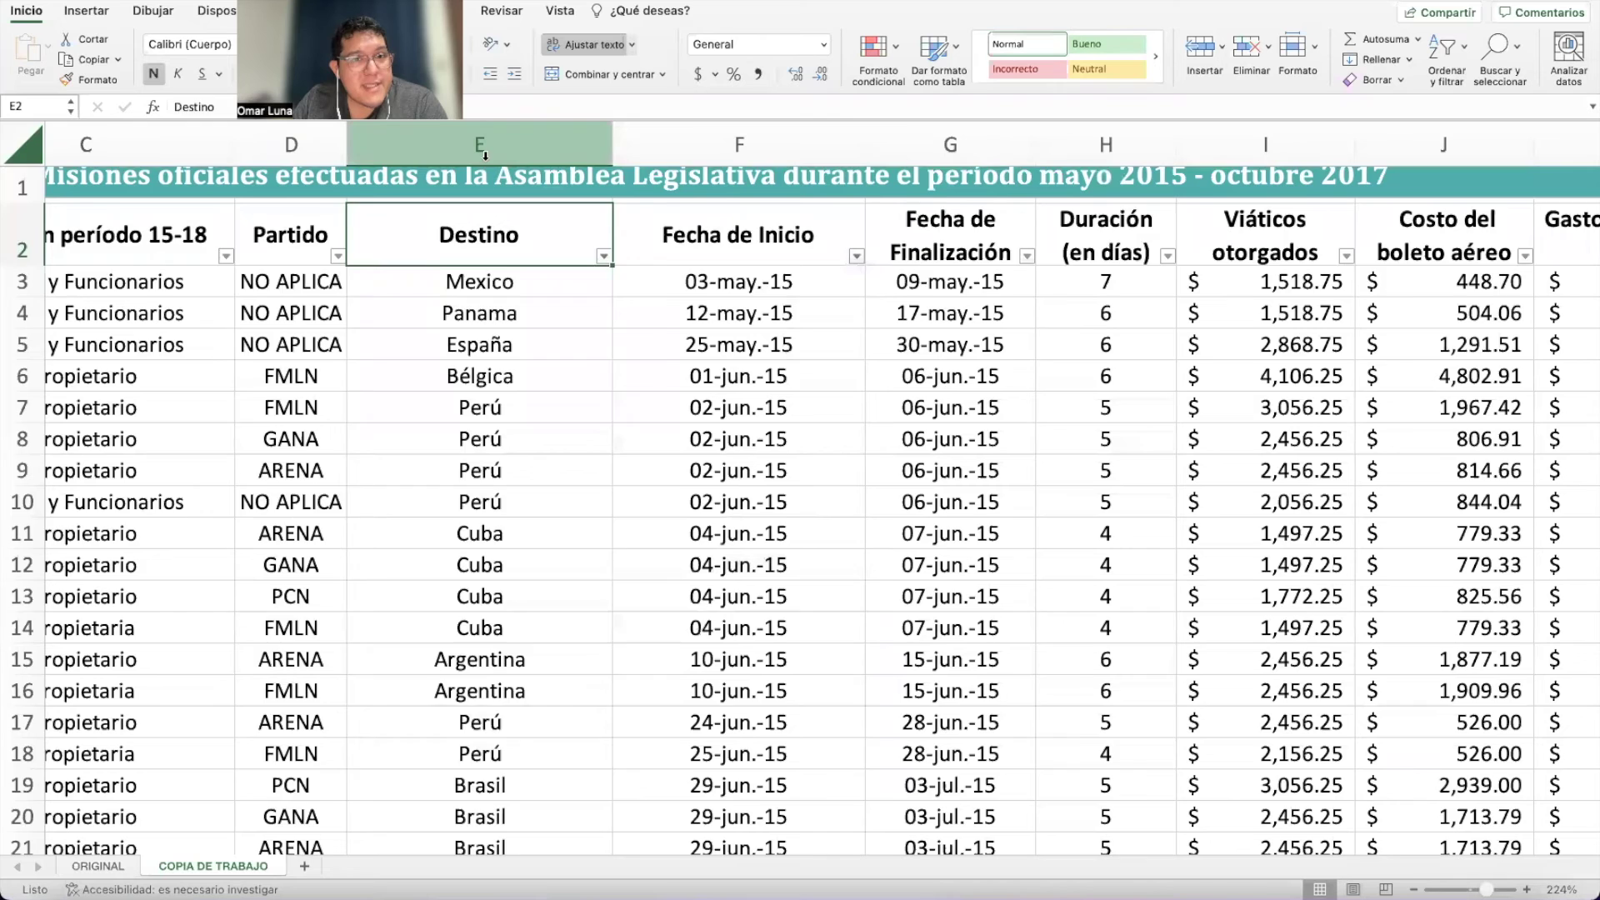
# Replace every Mexico with México throughout the Destino column using find and replace.
pyautogui.click(484, 155)
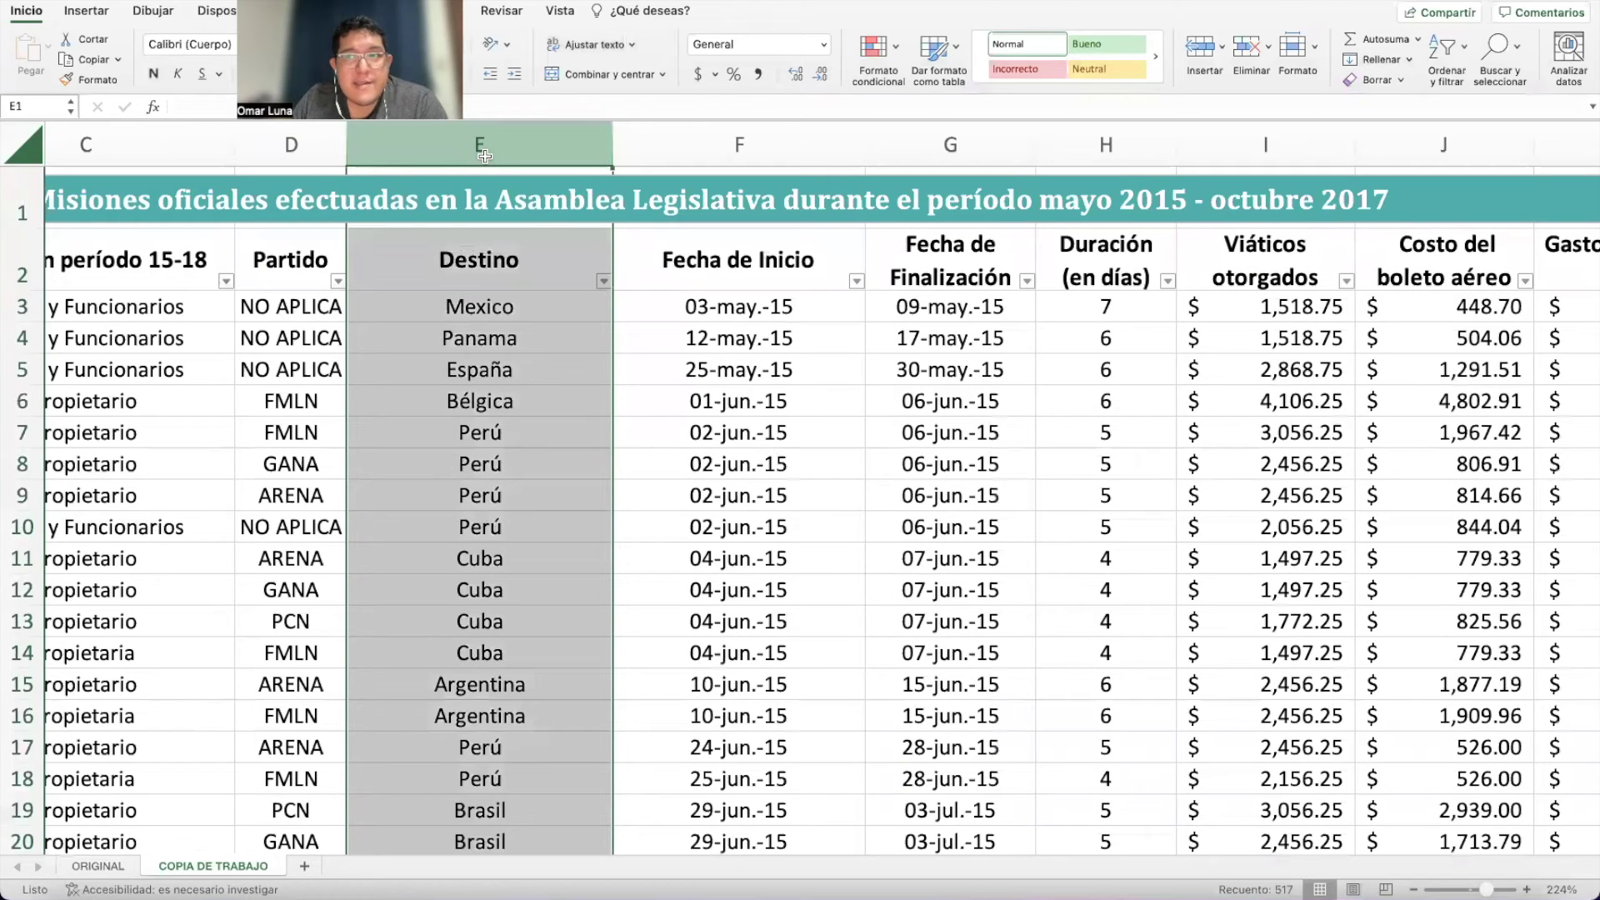
pyautogui.click(1508, 70)
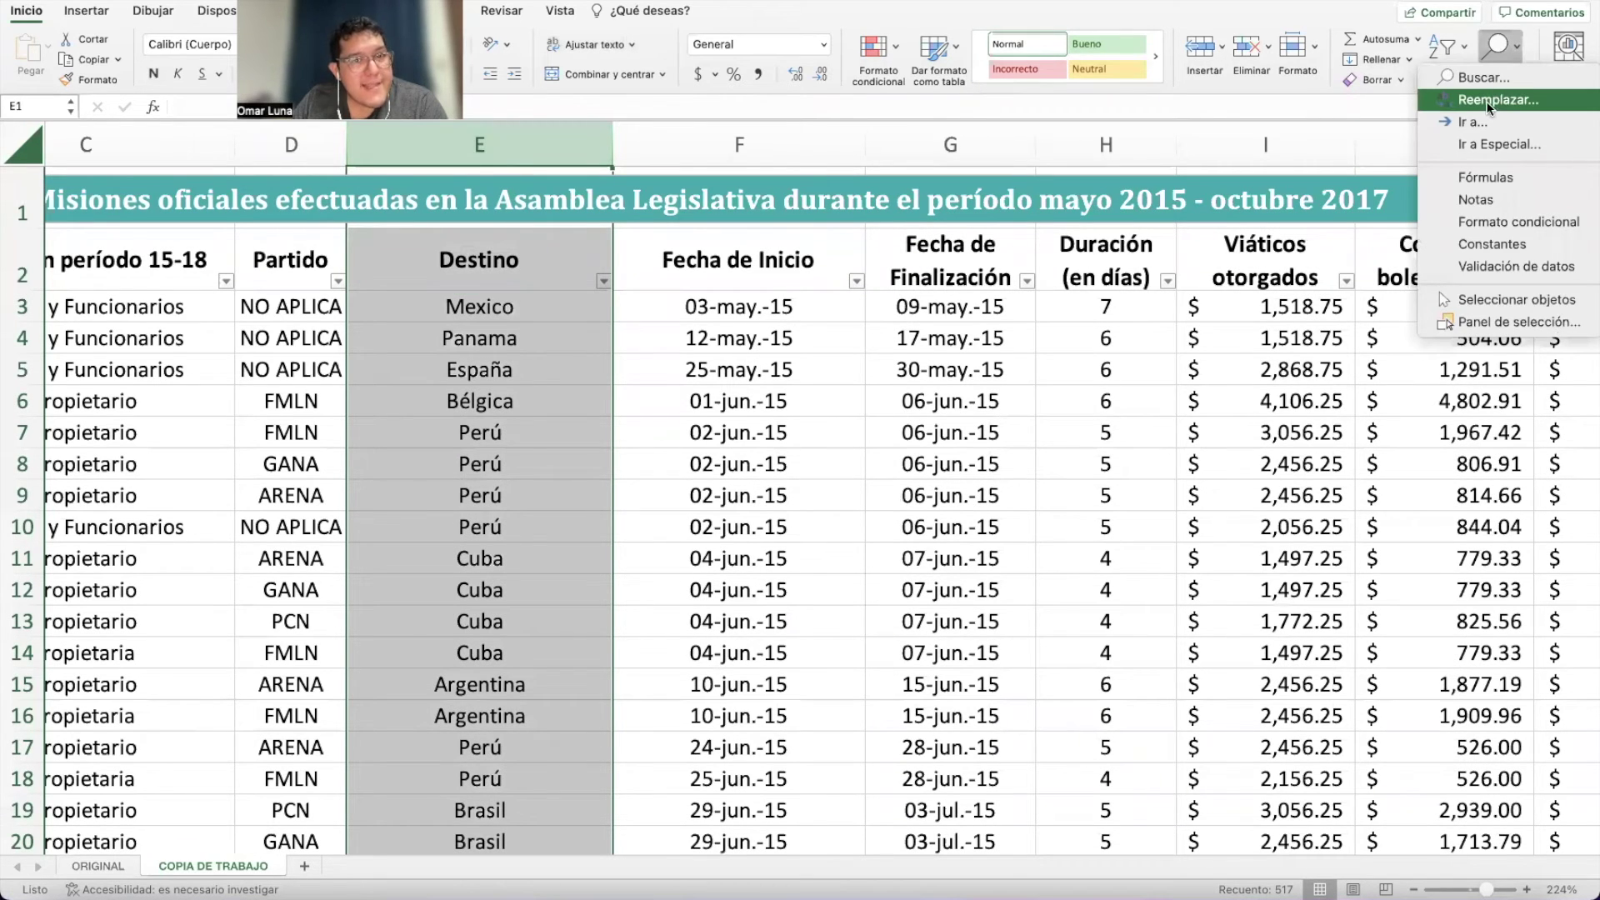
pyautogui.click(1487, 102)
pyautogui.write('m')
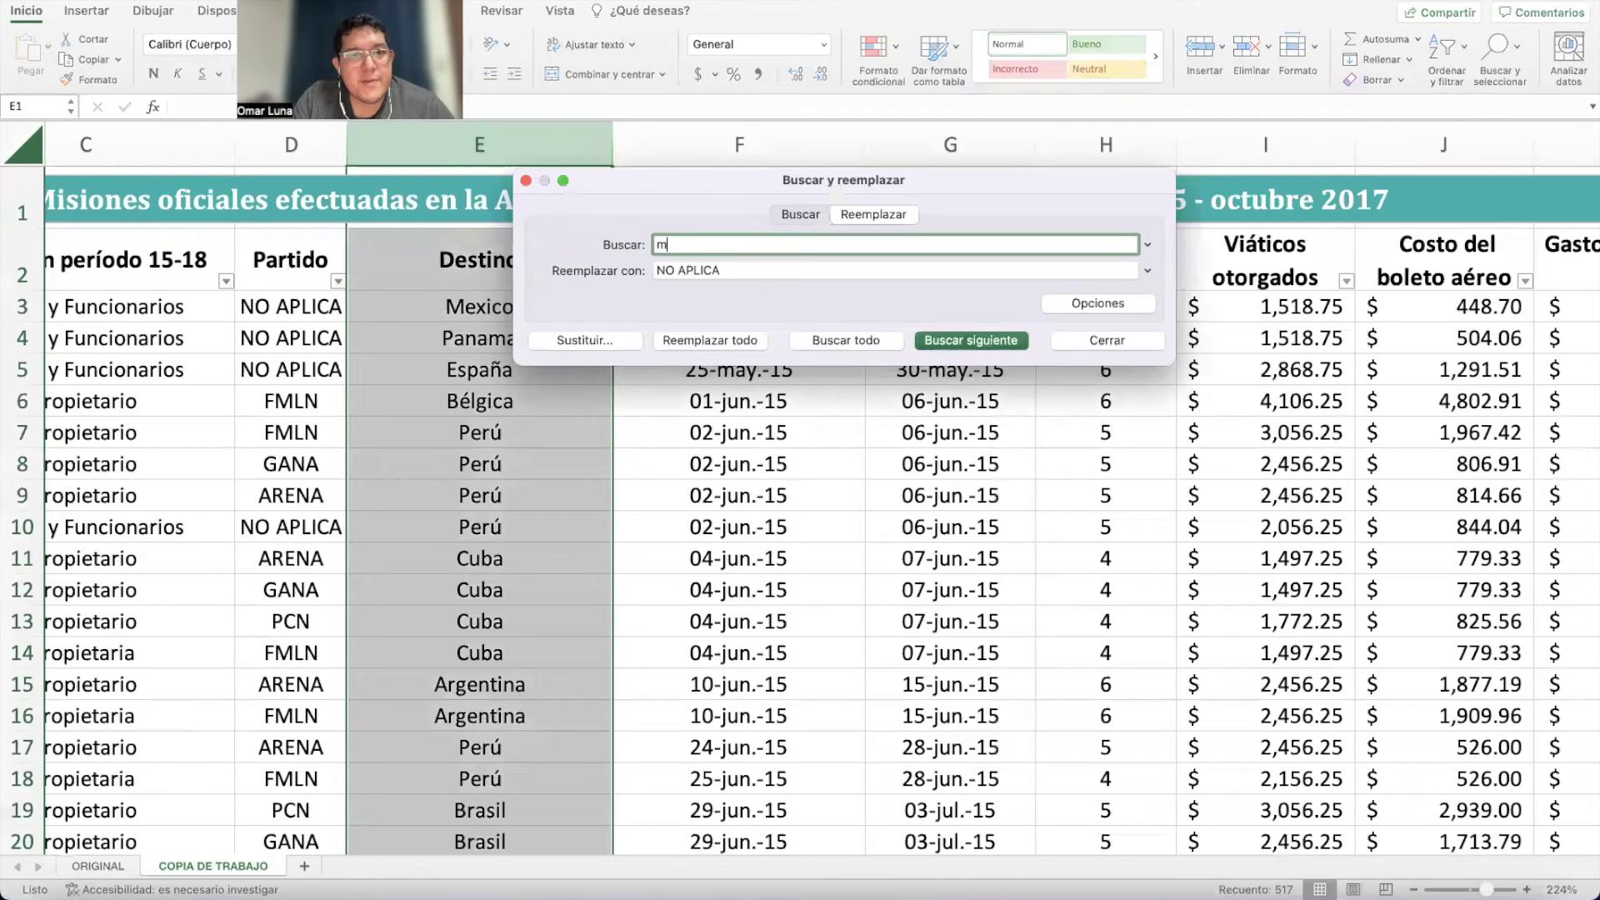
pyautogui.write('exico')
pyautogui.doubleClick(741, 270)
pyautogui.tripleClick(741, 270)
pyautogui.write('México')
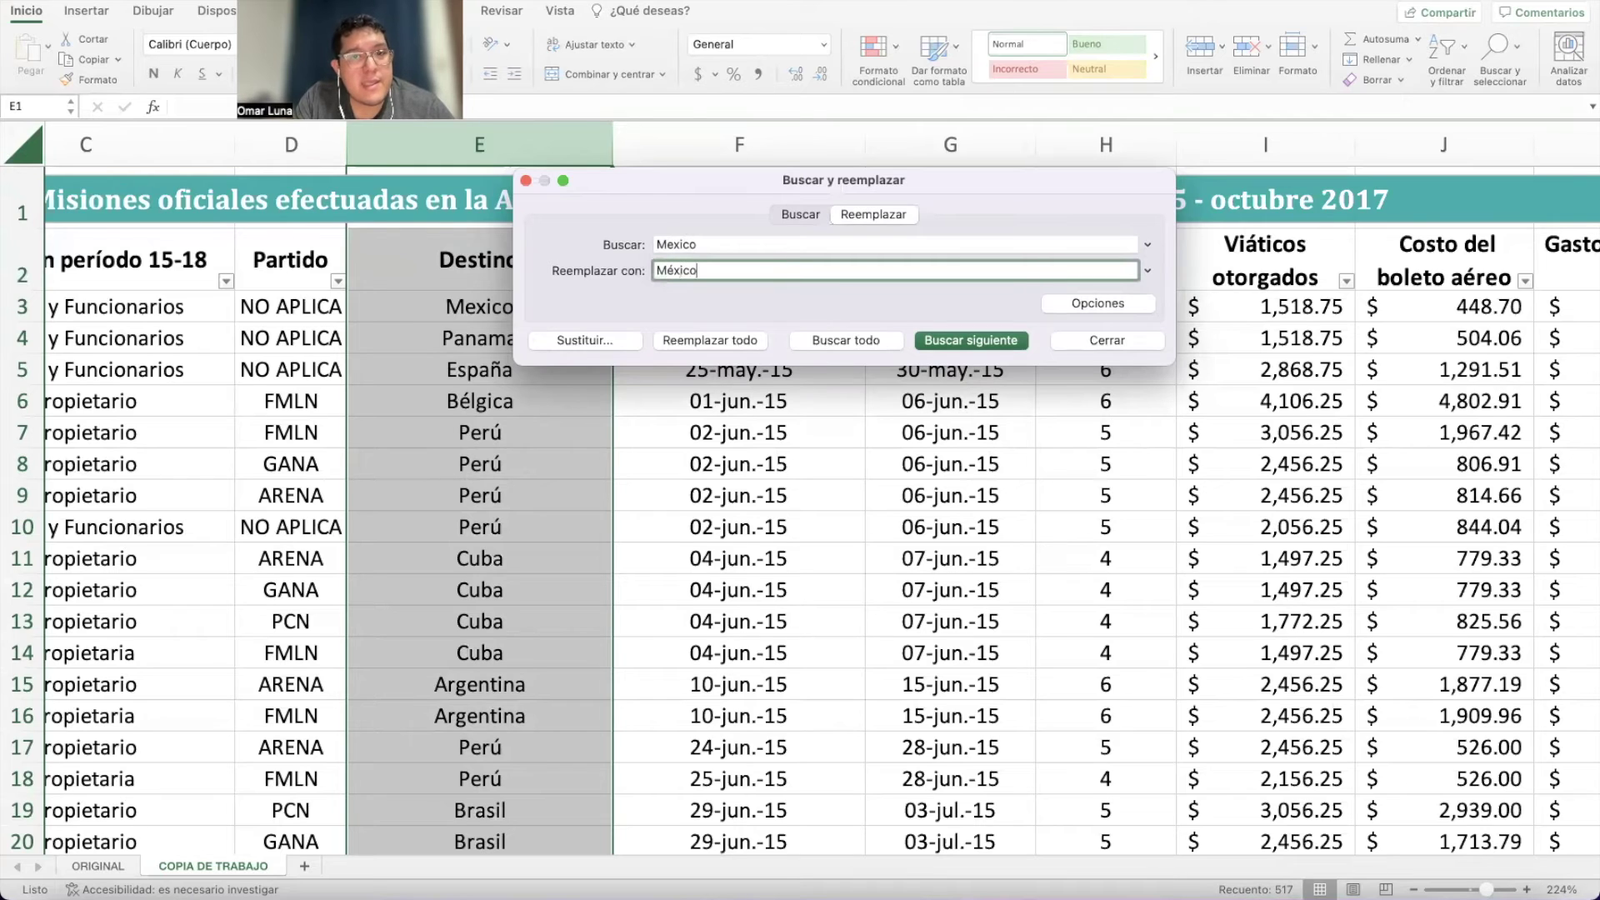
pyautogui.click(708, 340)
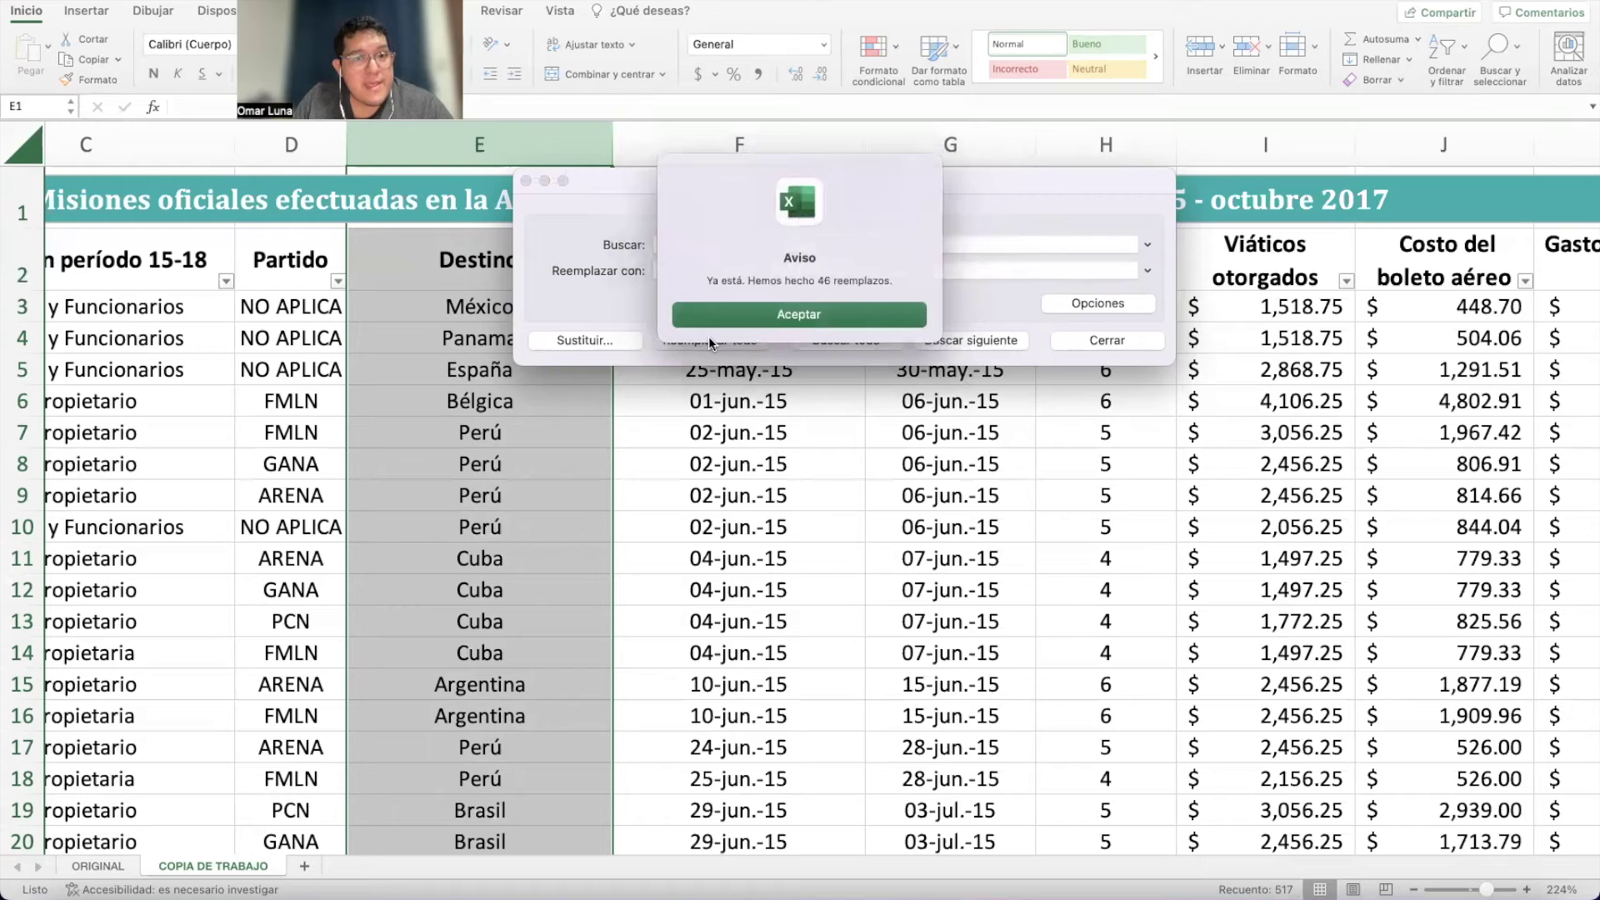
pyautogui.click(740, 315)
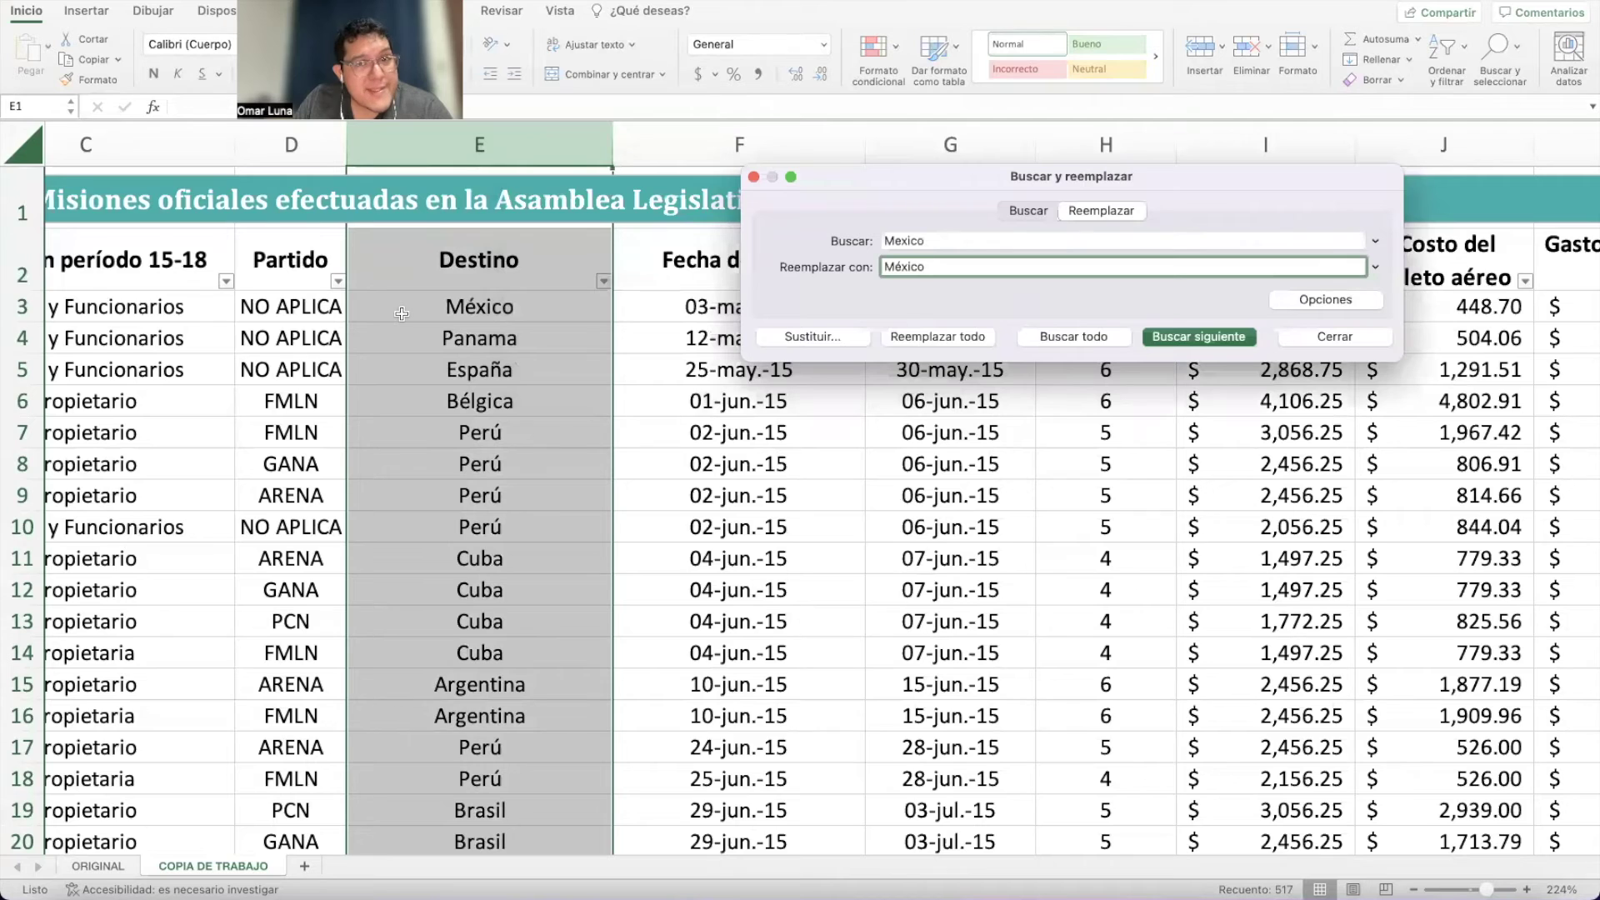
# Replace every Panama with Panamá throughout the Destino column.
pyautogui.click(964, 242)
pyautogui.press('BackSpace')
pyautogui.write('Panama')
pyautogui.click(971, 264)
pyautogui.write('Panamá')
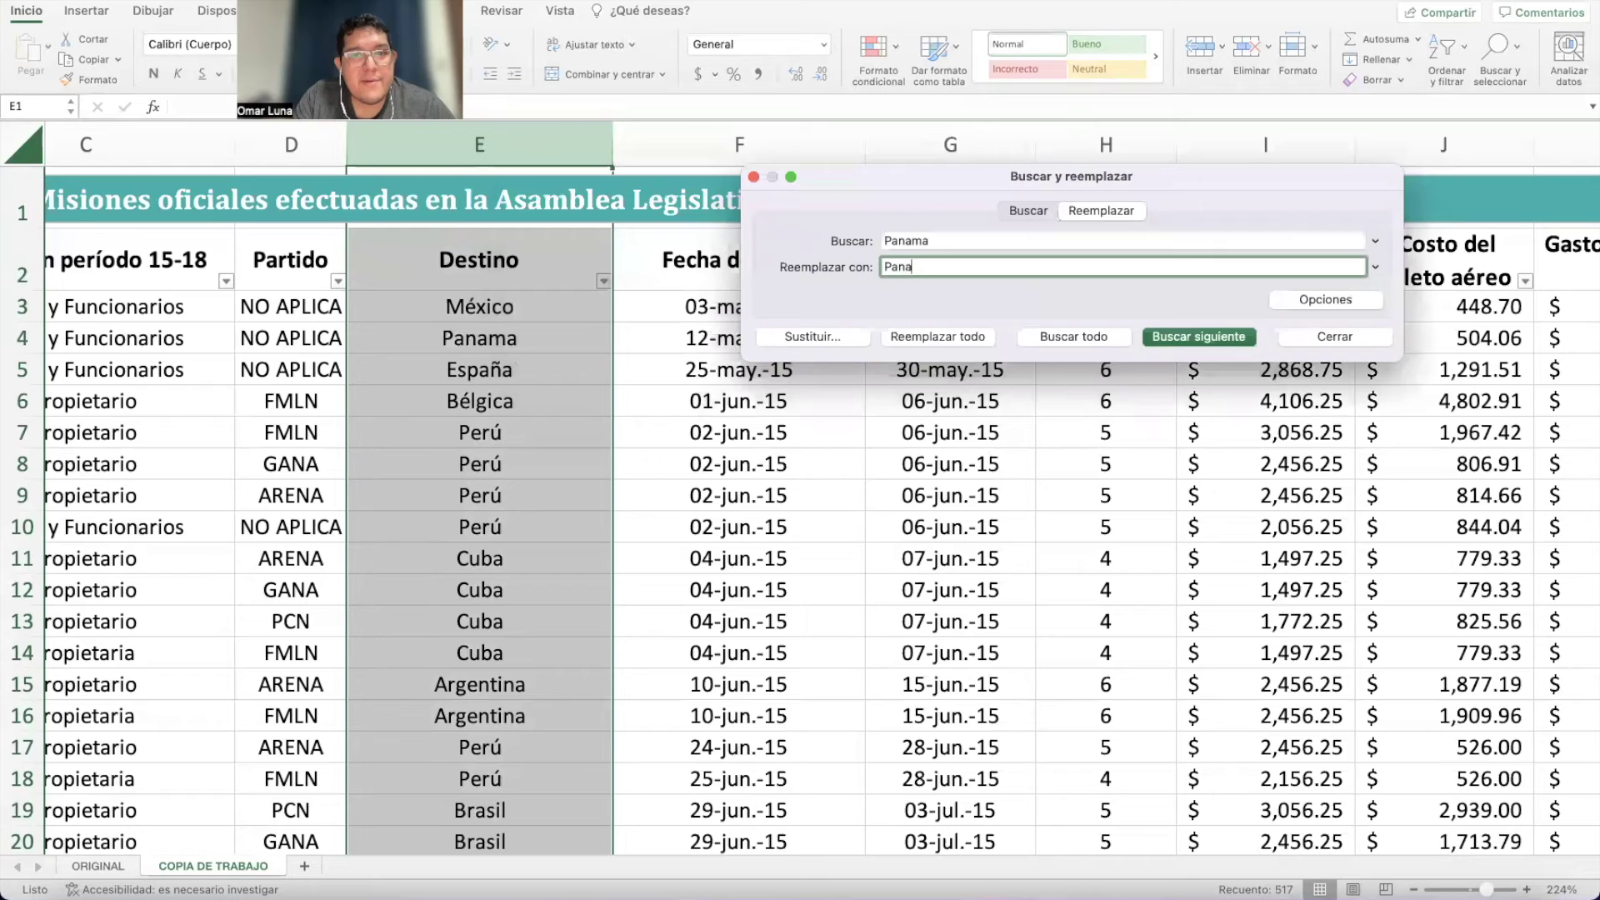
pyautogui.click(940, 337)
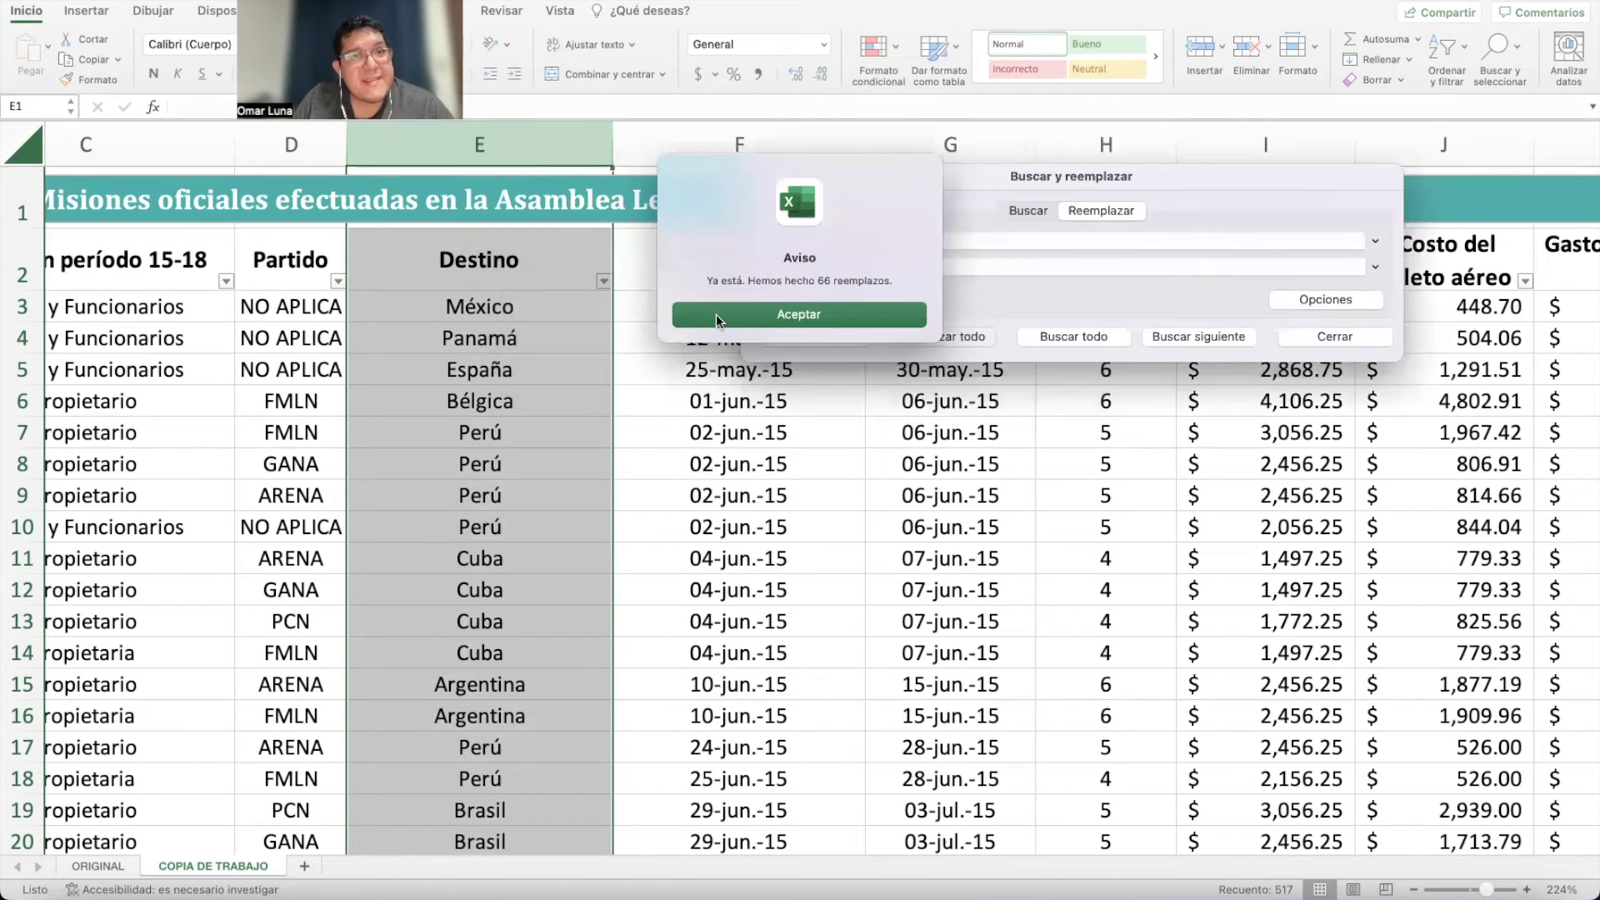
pyautogui.click(717, 313)
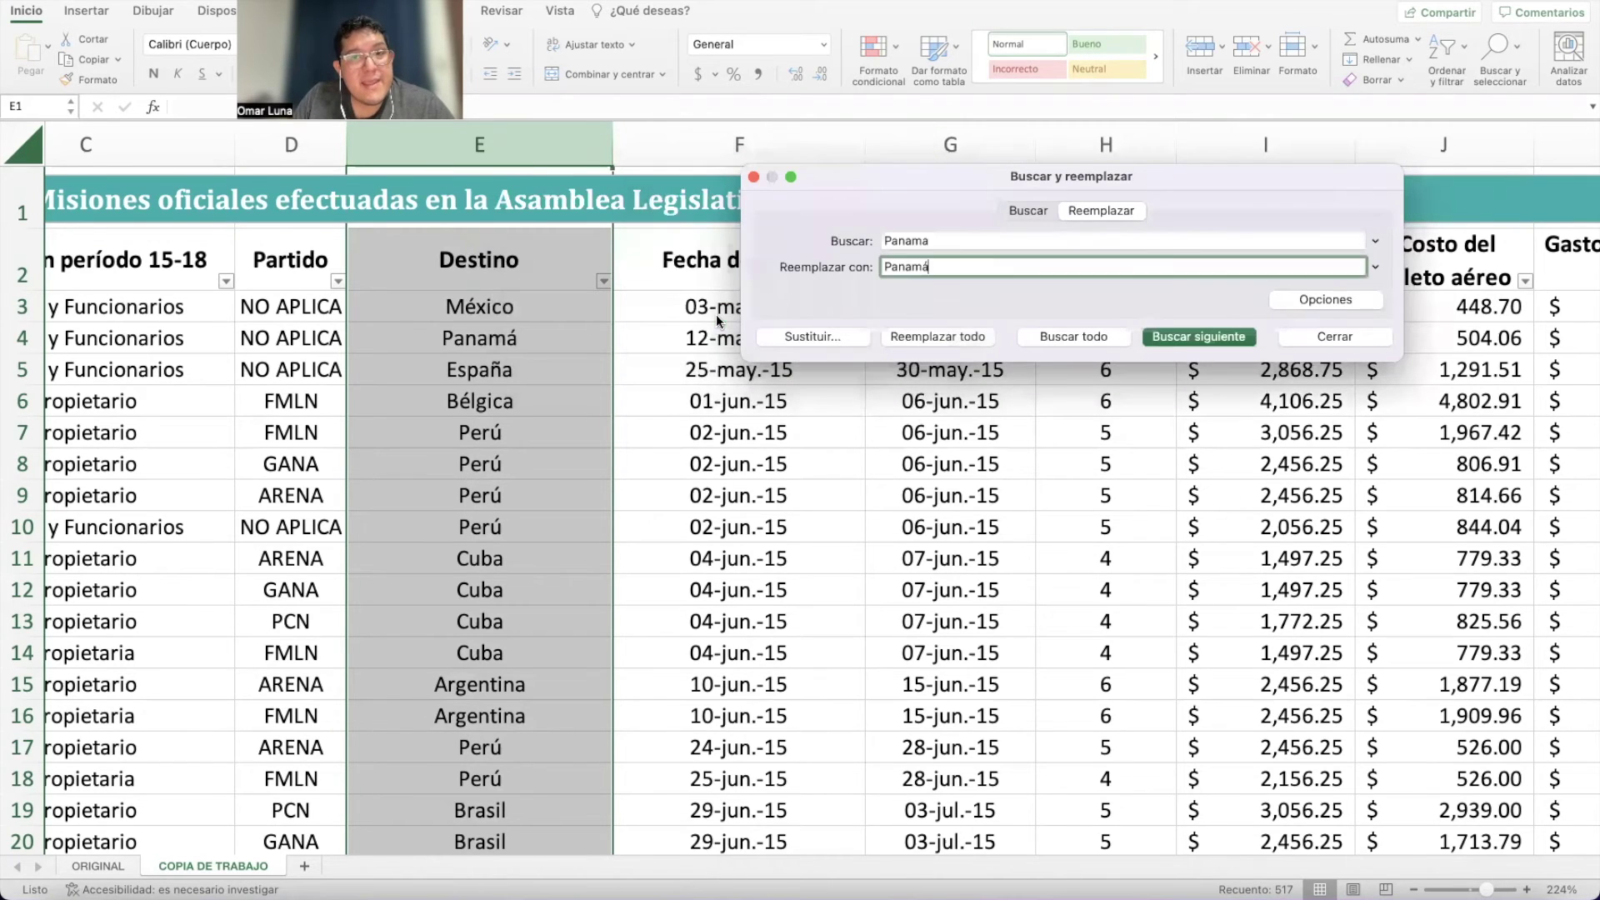
# Replace every Estados Unidos with Estados de América in the Destino column and close find and replace.
pyautogui.doubleClick(1022, 243)
pyautogui.write('Estados Unidos')
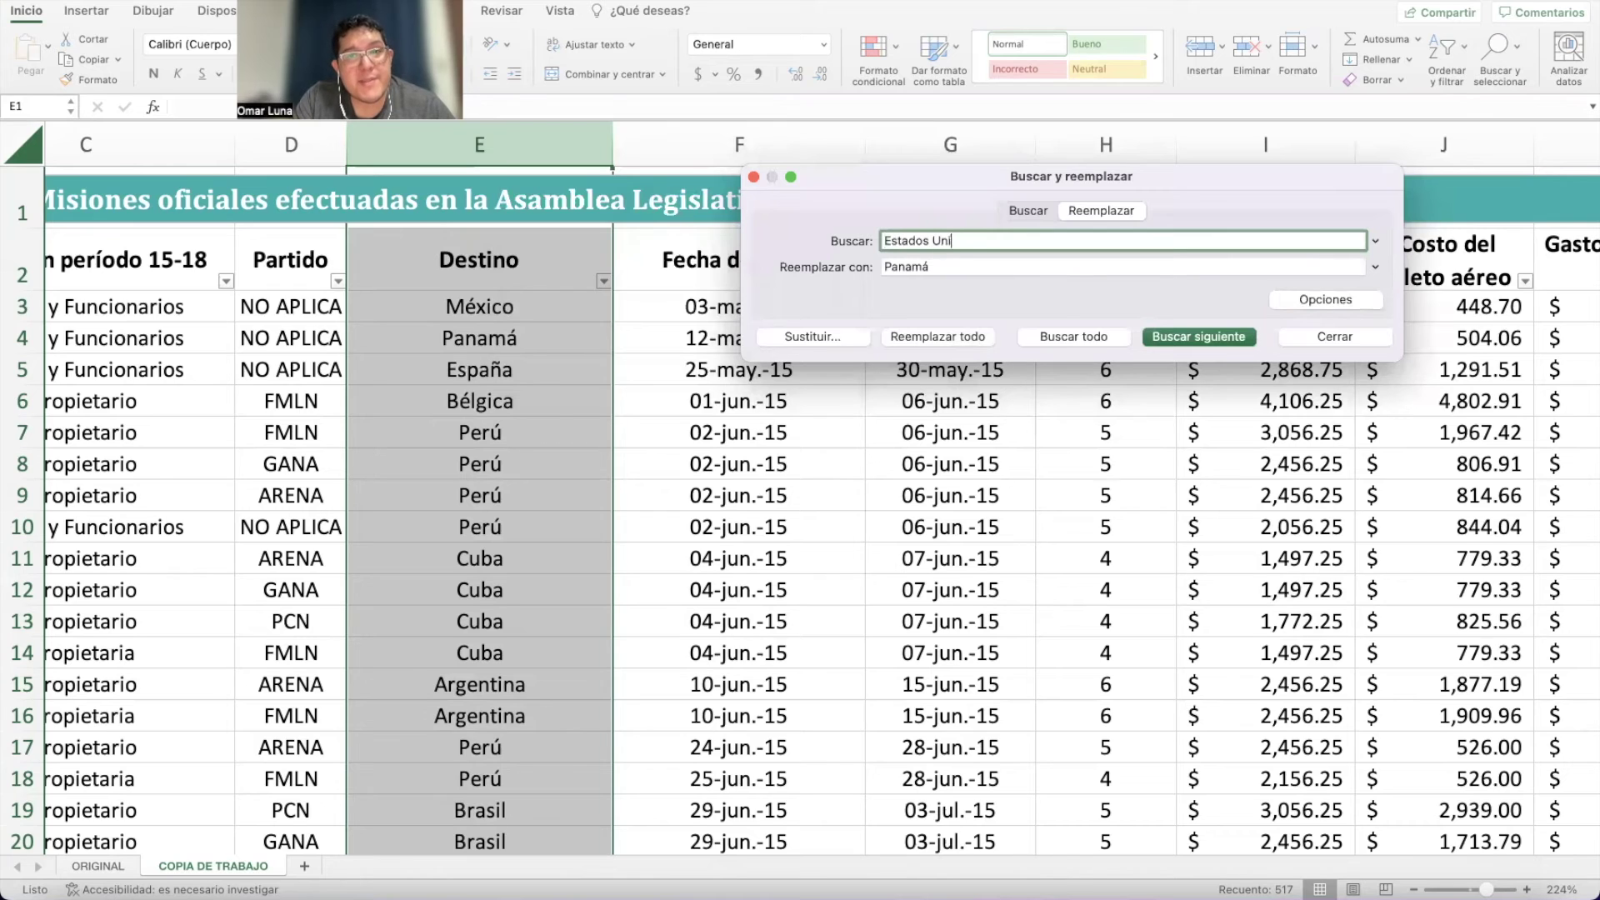
pyautogui.doubleClick(1004, 269)
pyautogui.write('E')
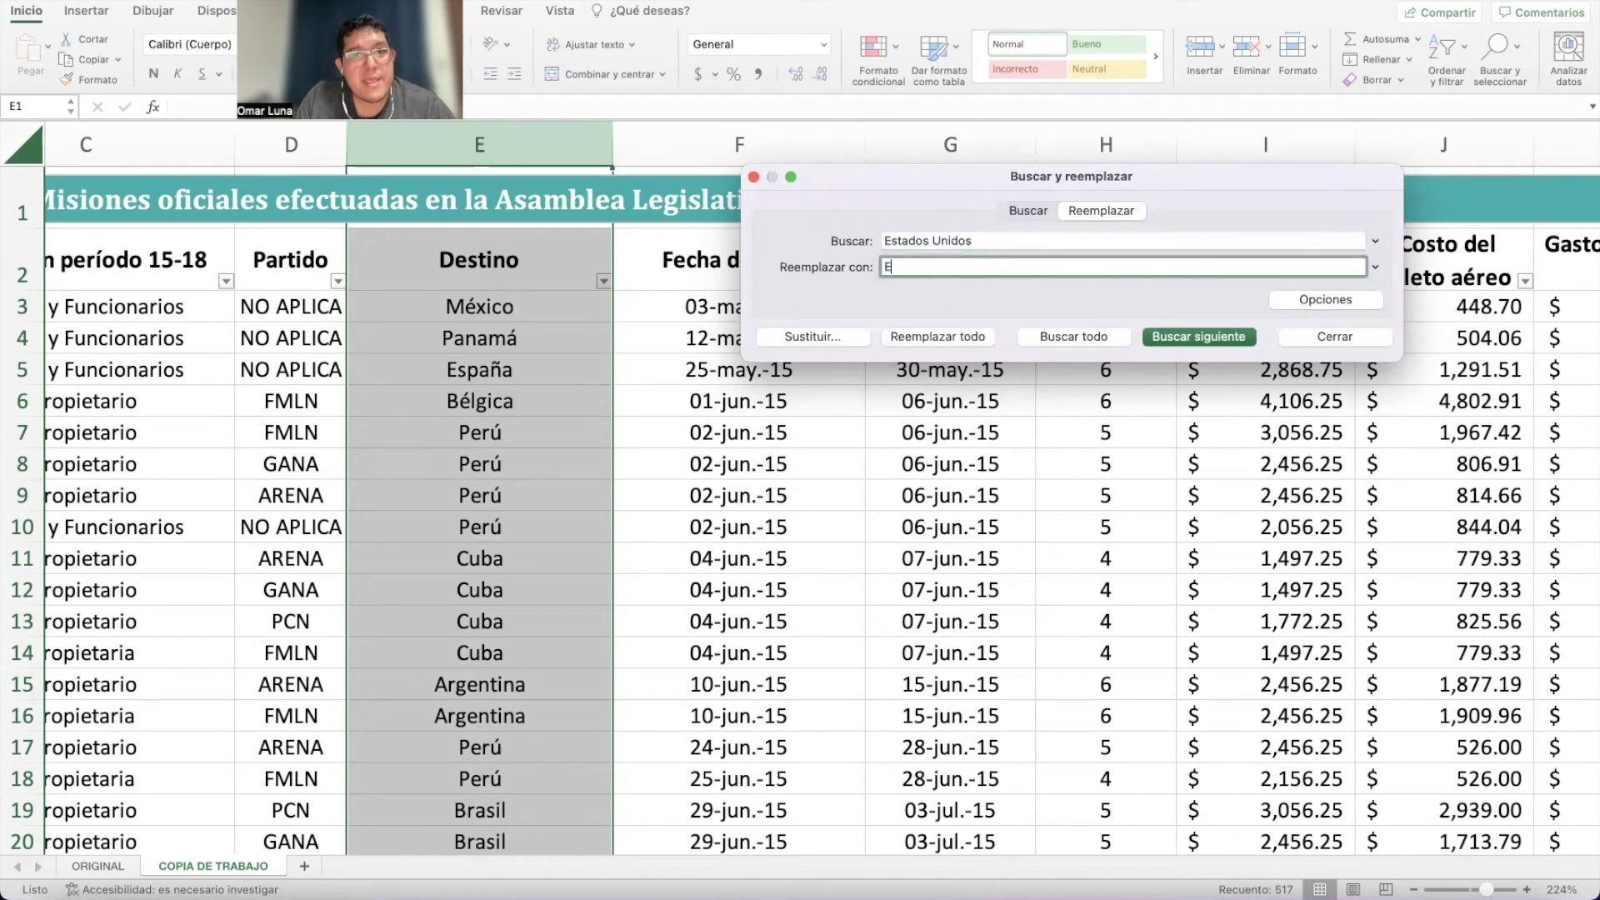
pyautogui.write('stados de Am')
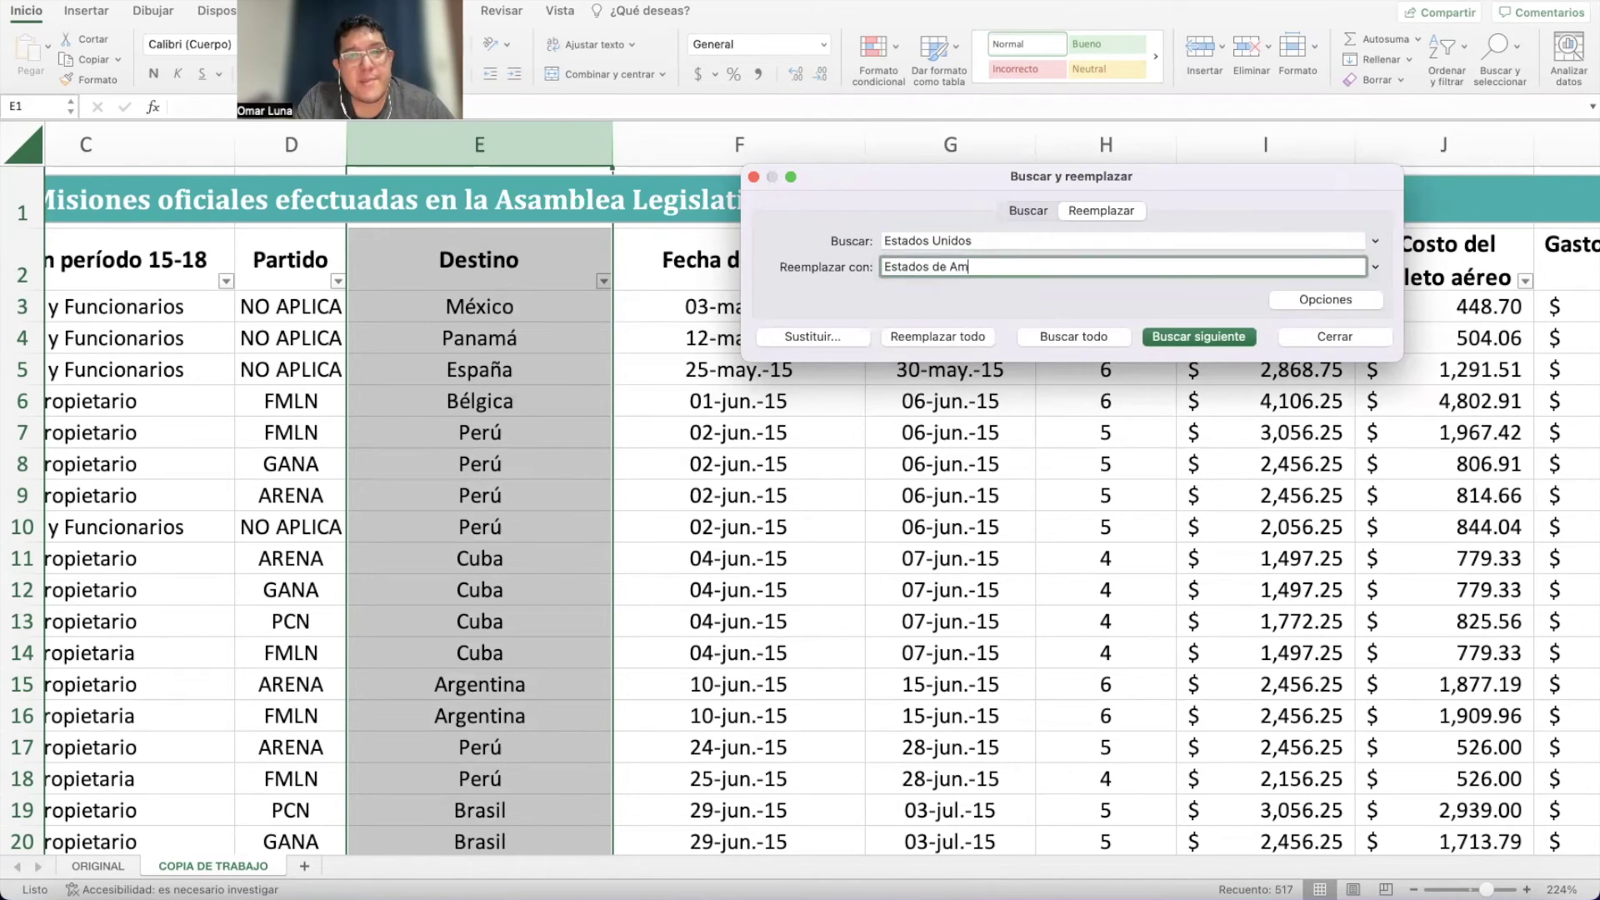
pyautogui.write('érica')
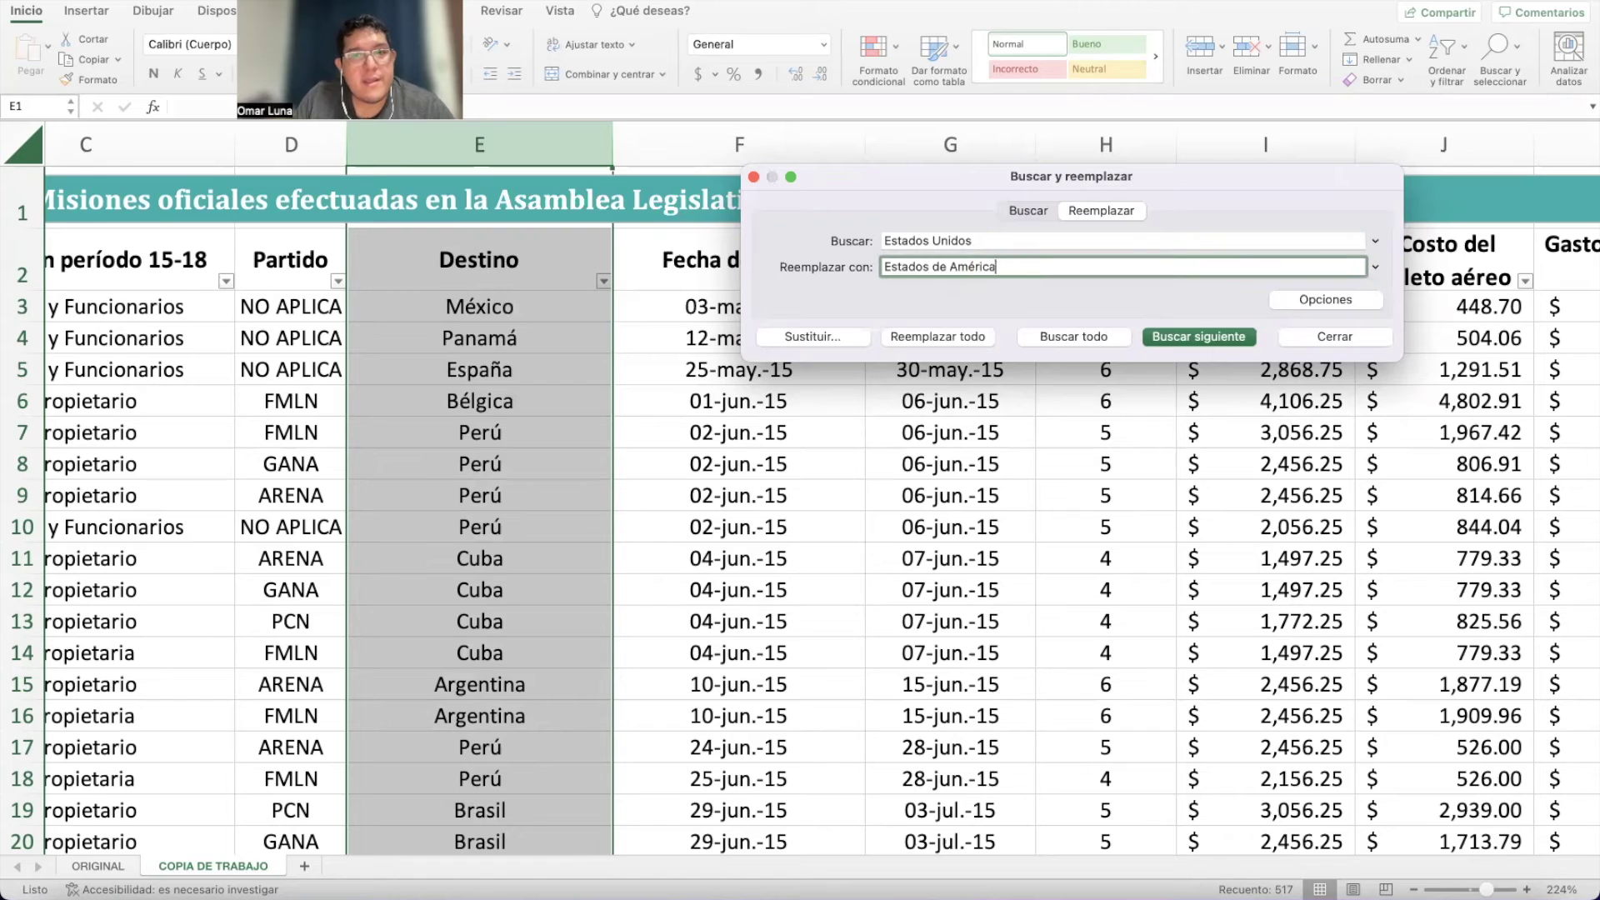
pyautogui.click(960, 336)
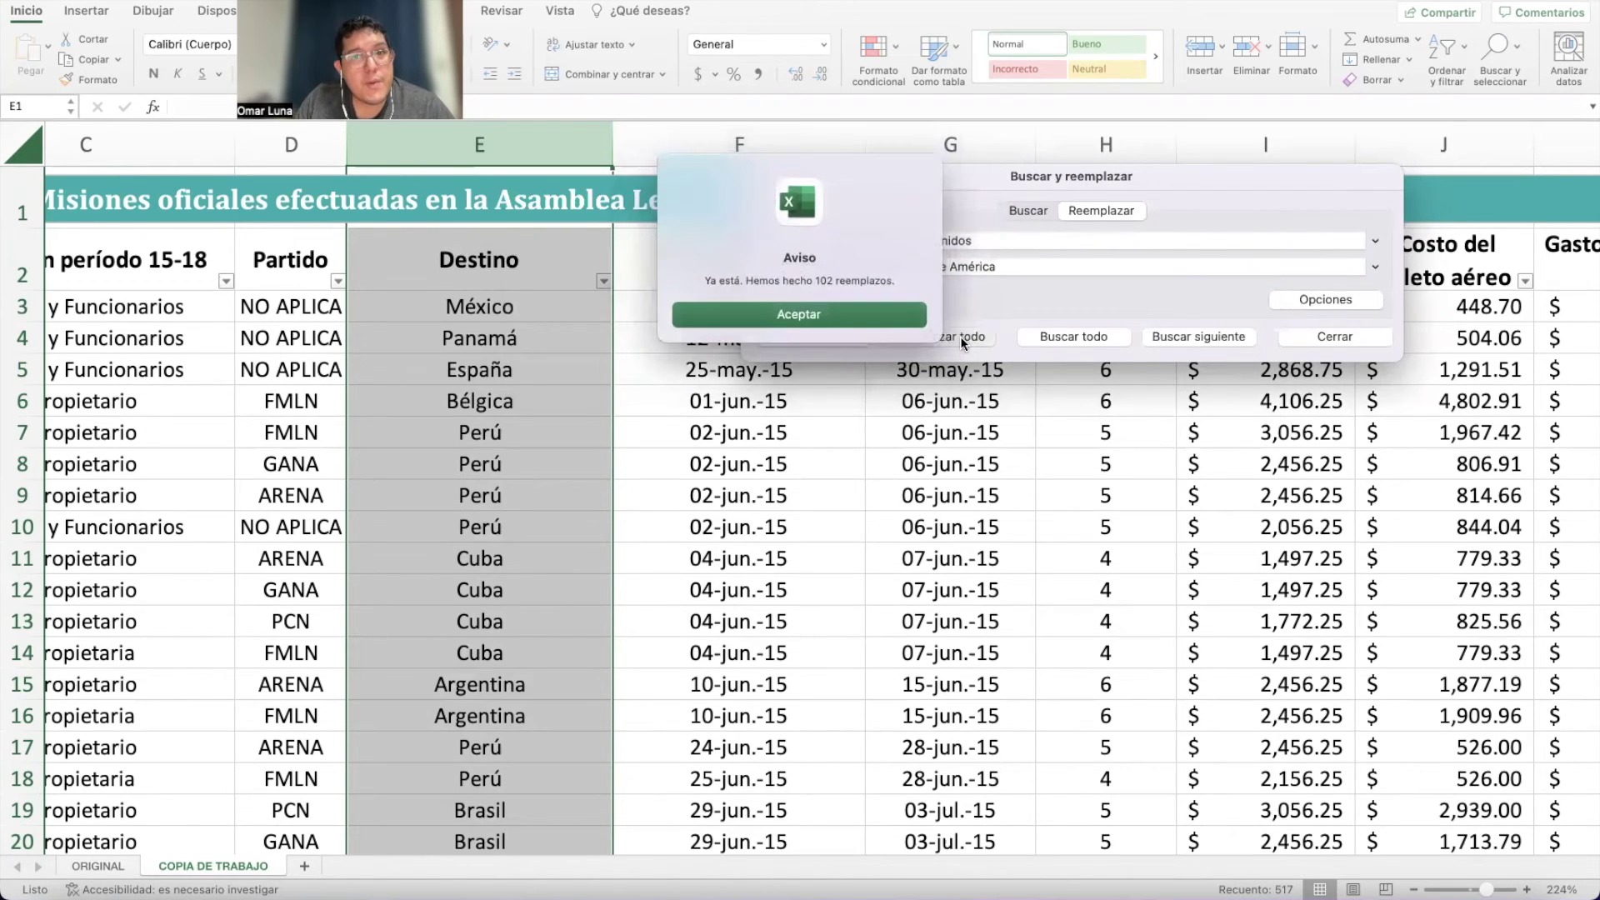
pyautogui.click(749, 313)
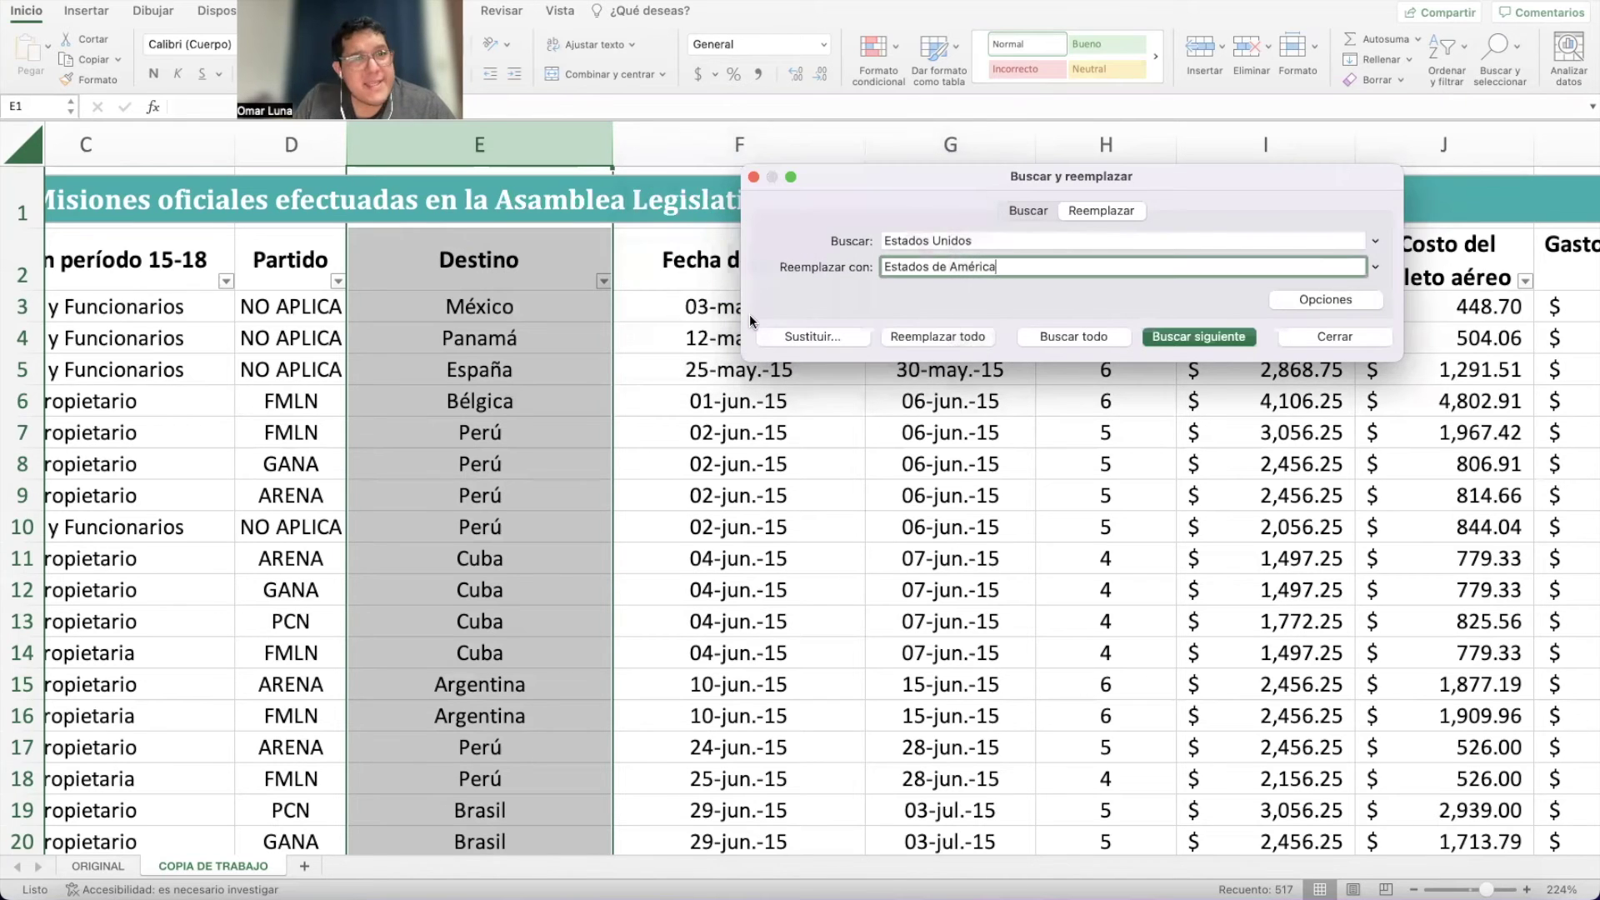
pyautogui.click(1367, 337)
# Check the distinct Destino values in the filter list and the country entries down the column after the replacements.
pyautogui.click(601, 305)
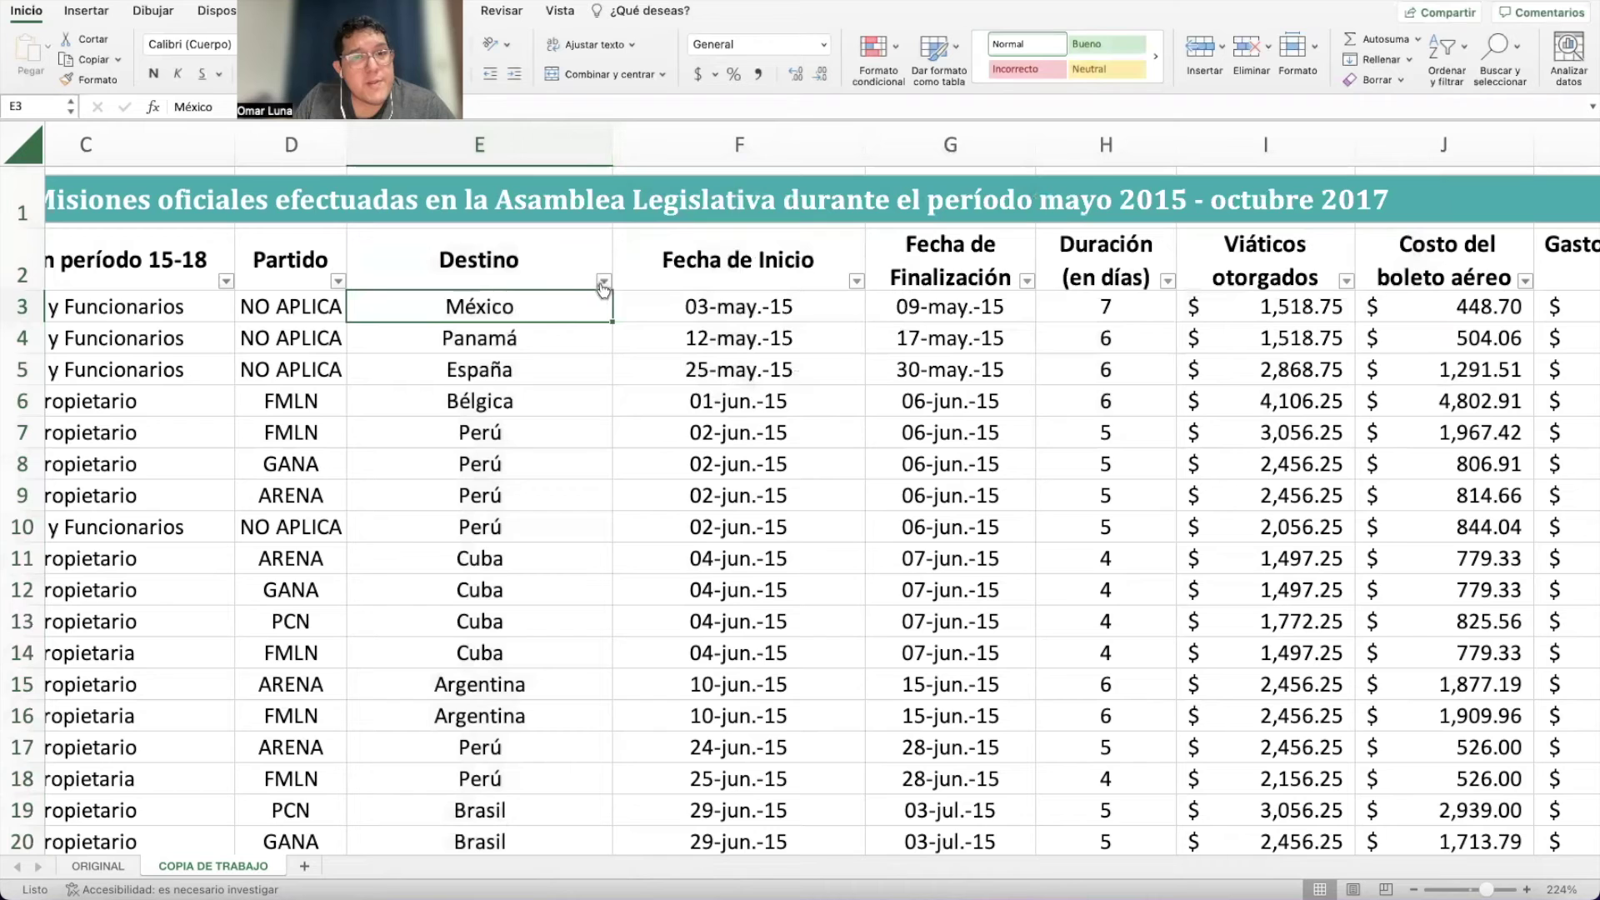
pyautogui.click(603, 282)
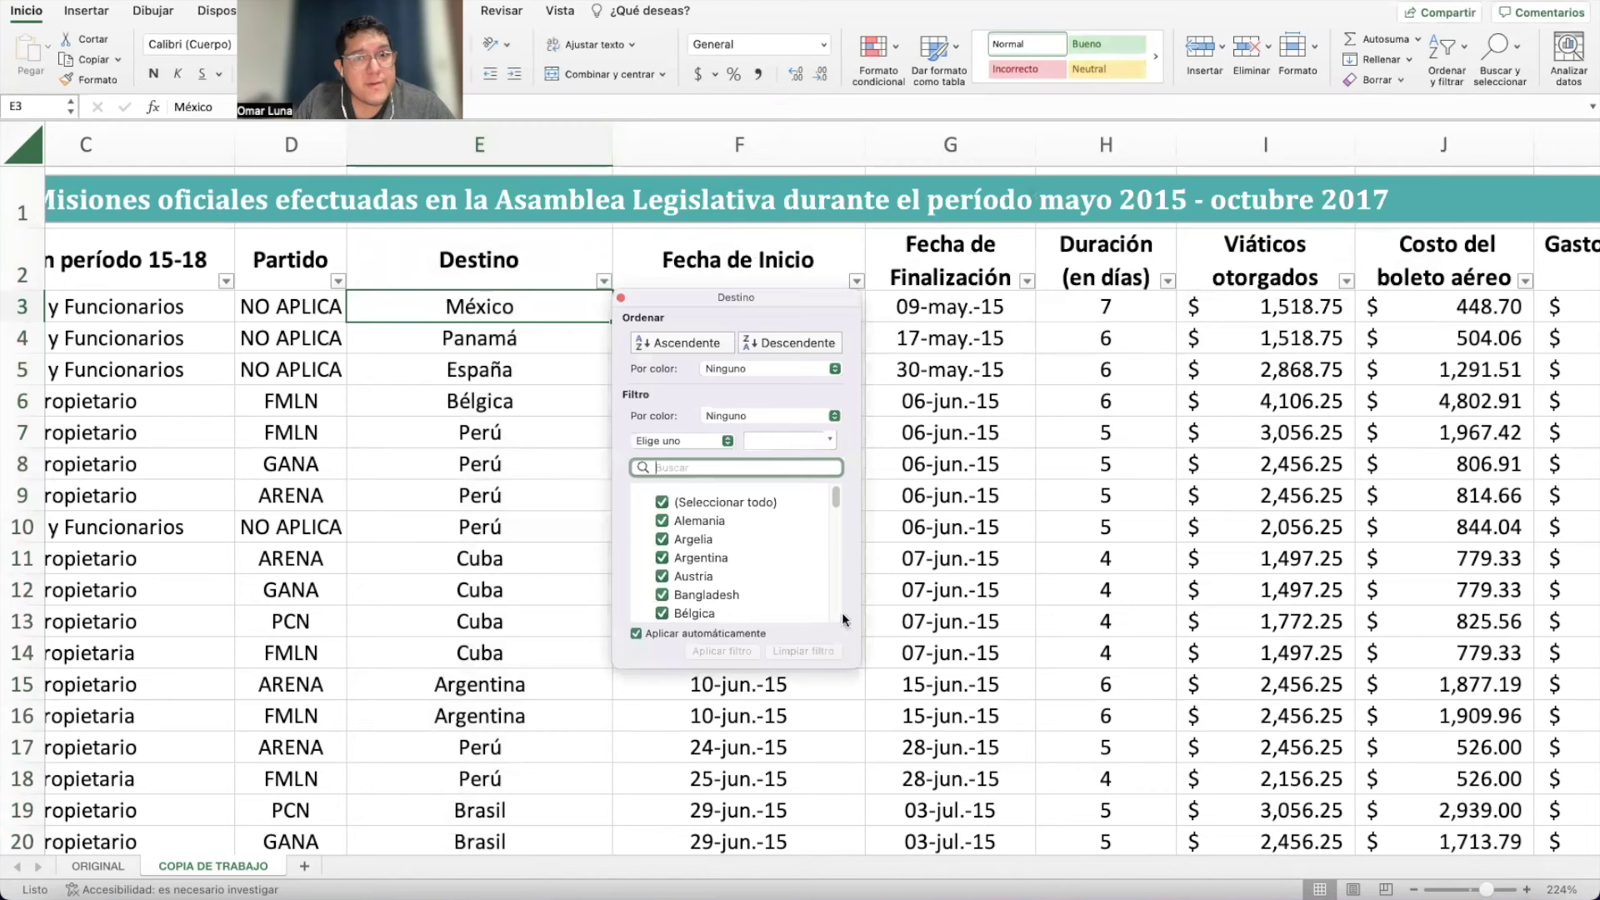
pyautogui.moveTo(761, 288); pyautogui.dragTo(759, 2)
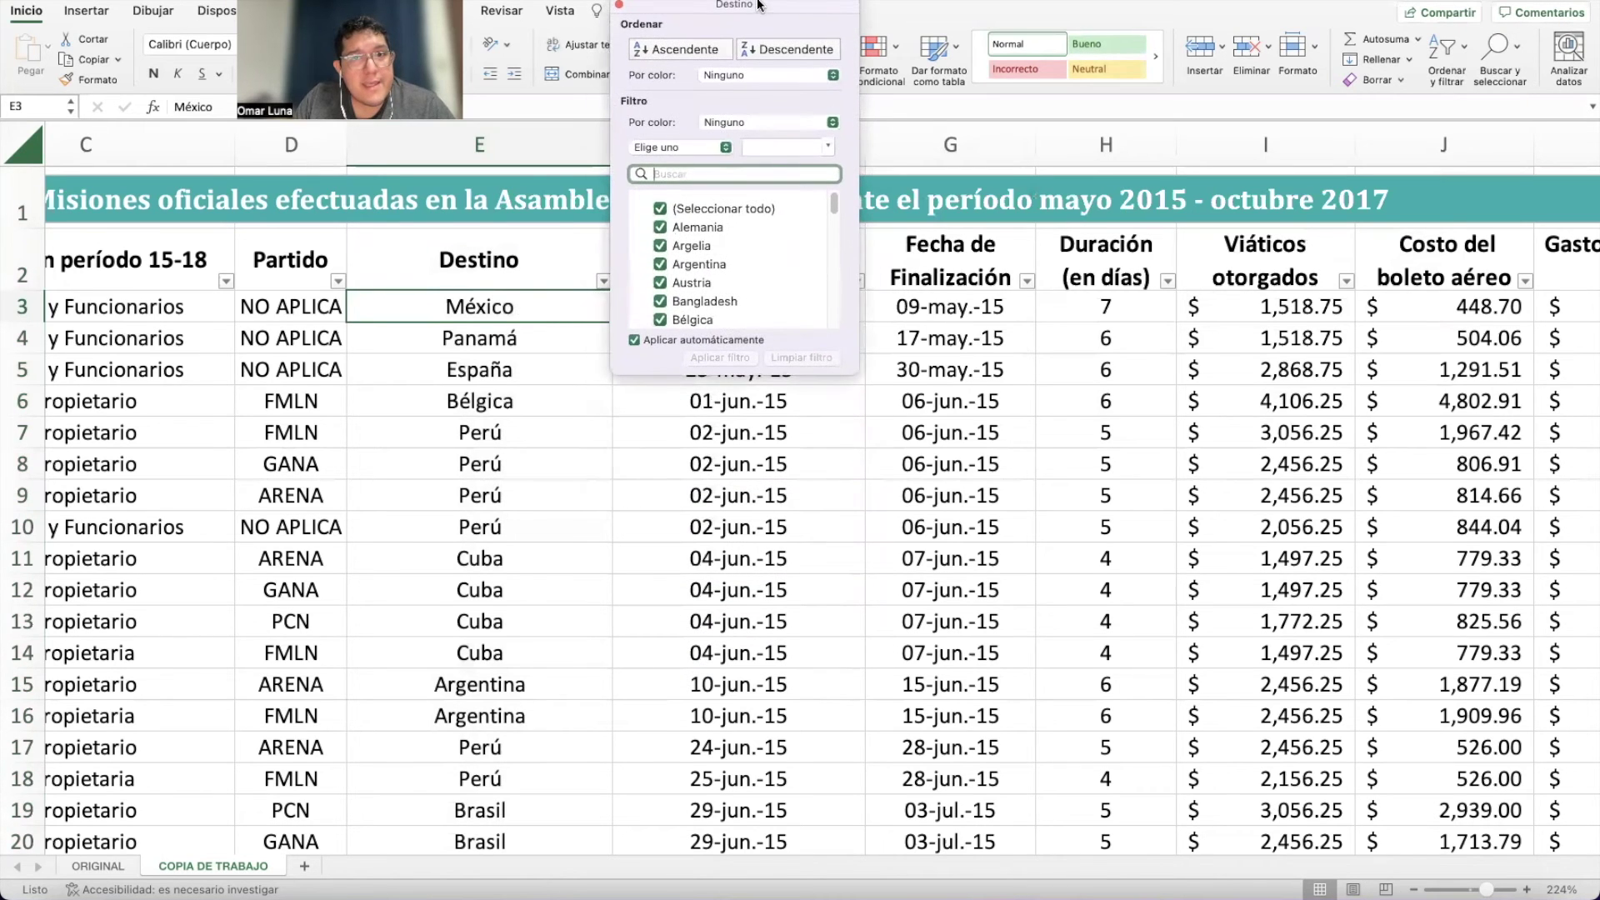
pyautogui.moveTo(856, 374); pyautogui.dragTo(1593, 896)
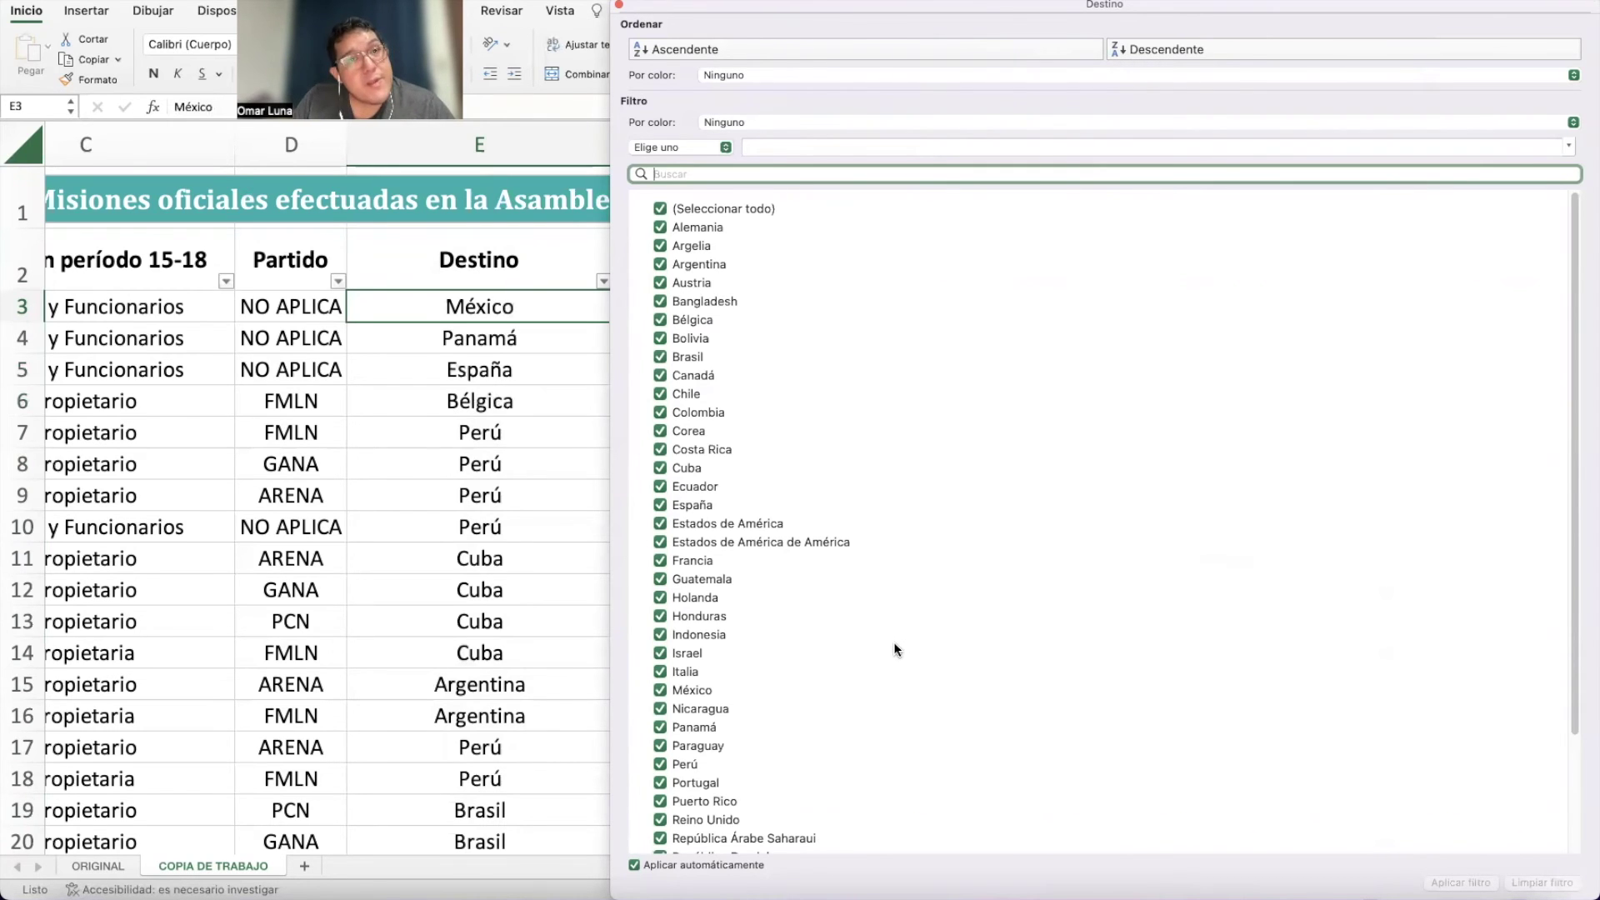
pyautogui.scroll(-4, 896, 642)
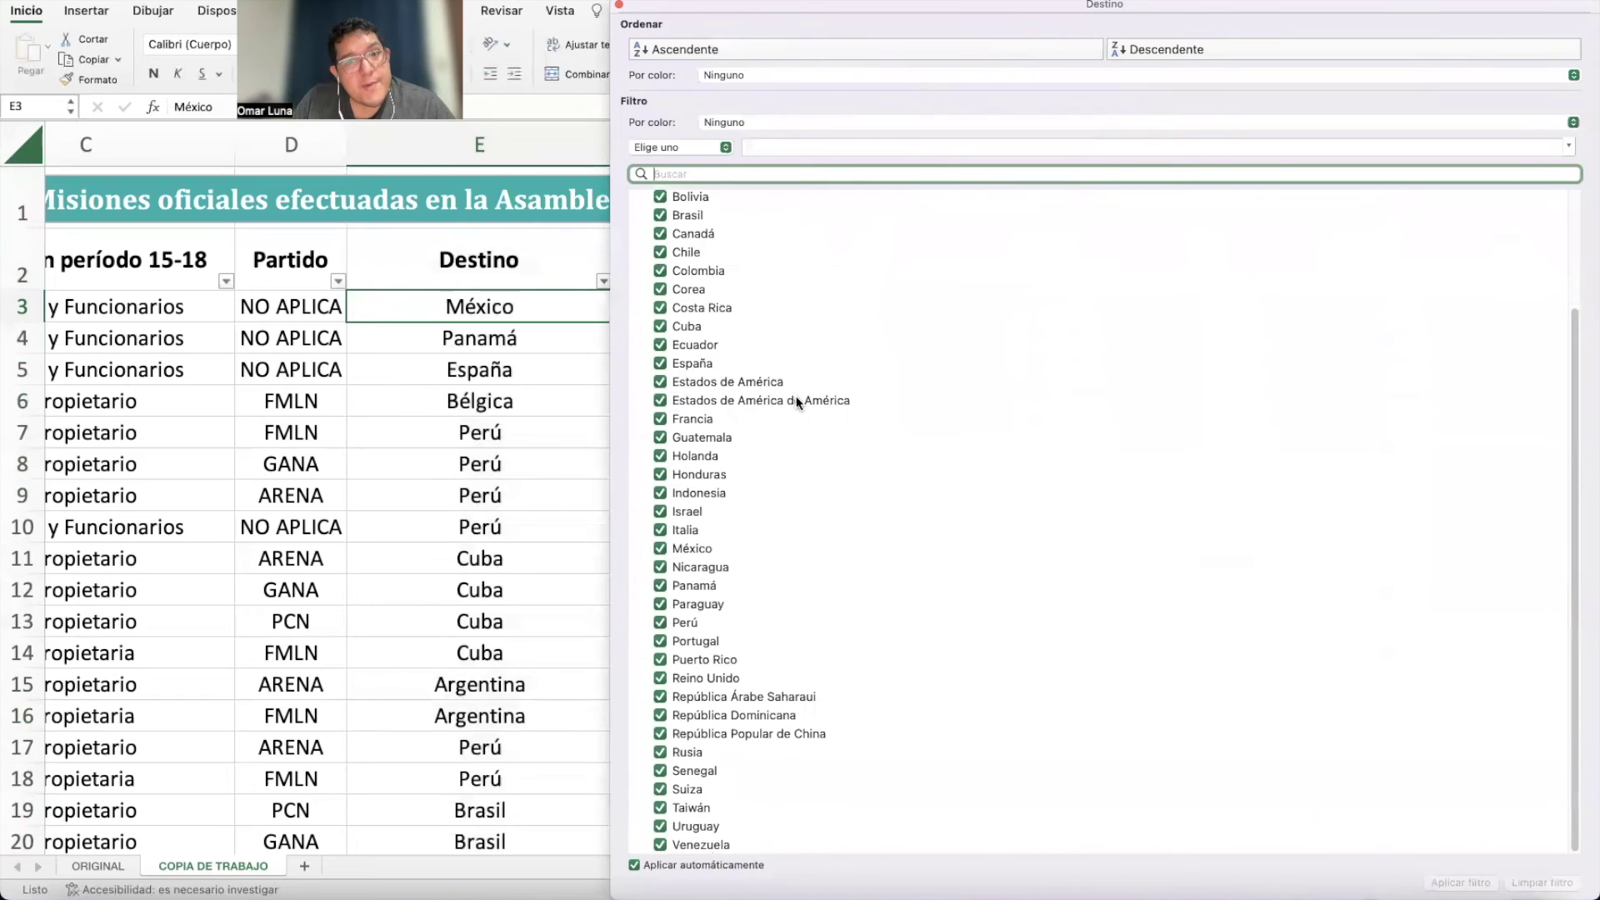
pyautogui.click(619, 5)
pyautogui.scroll(-7, 559, 601)
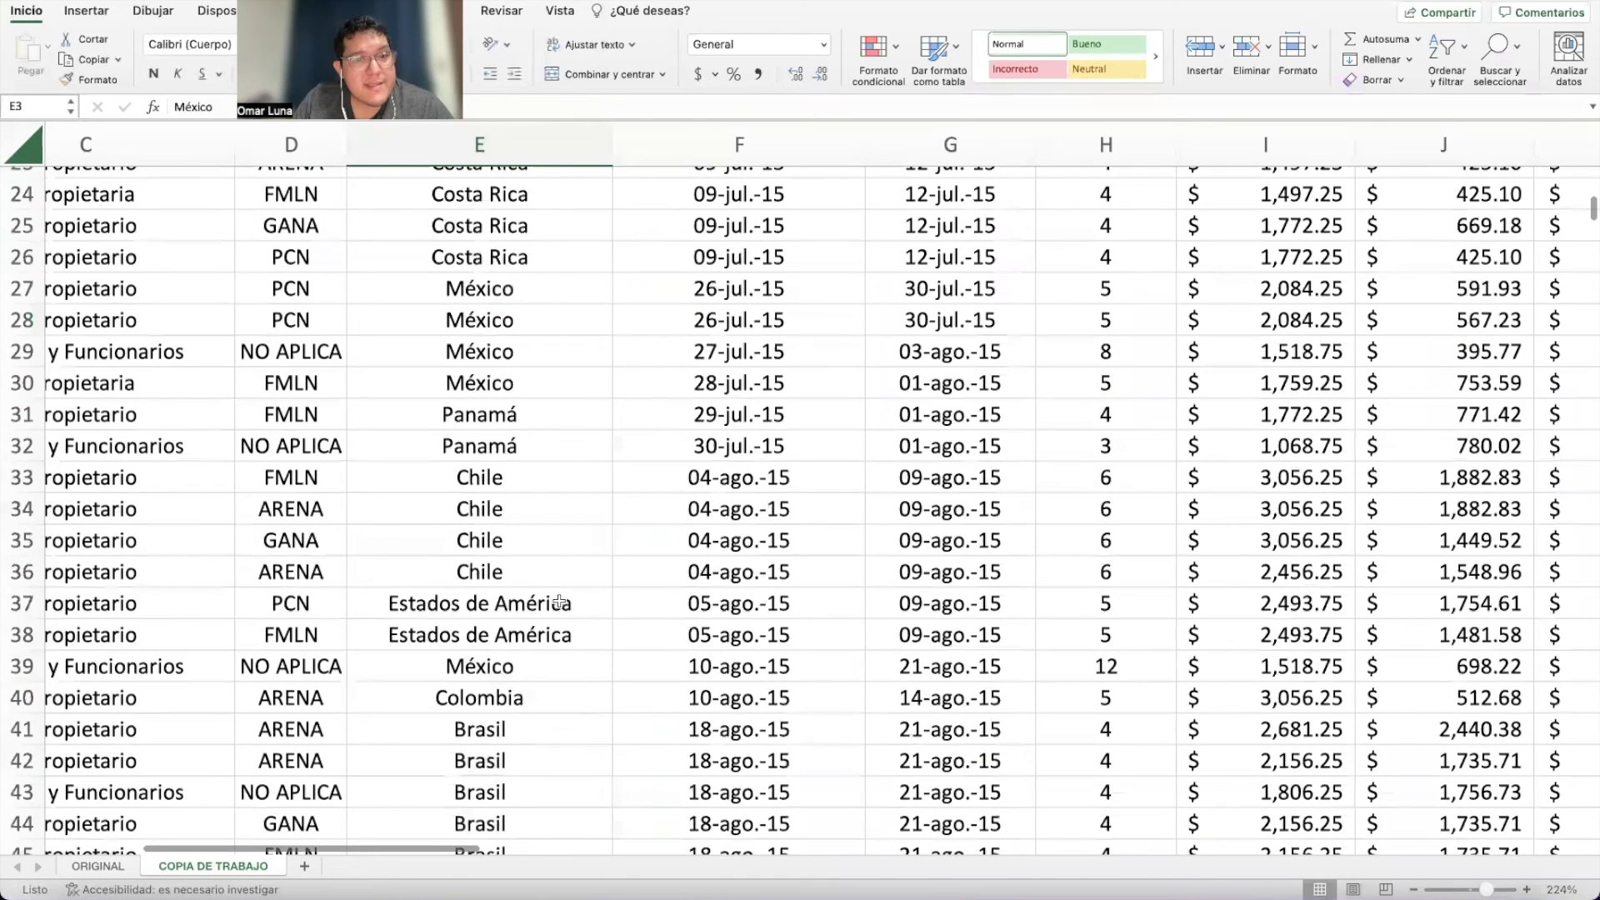
pyautogui.scroll(-8, 559, 601)
pyautogui.scroll(15, 559, 601)
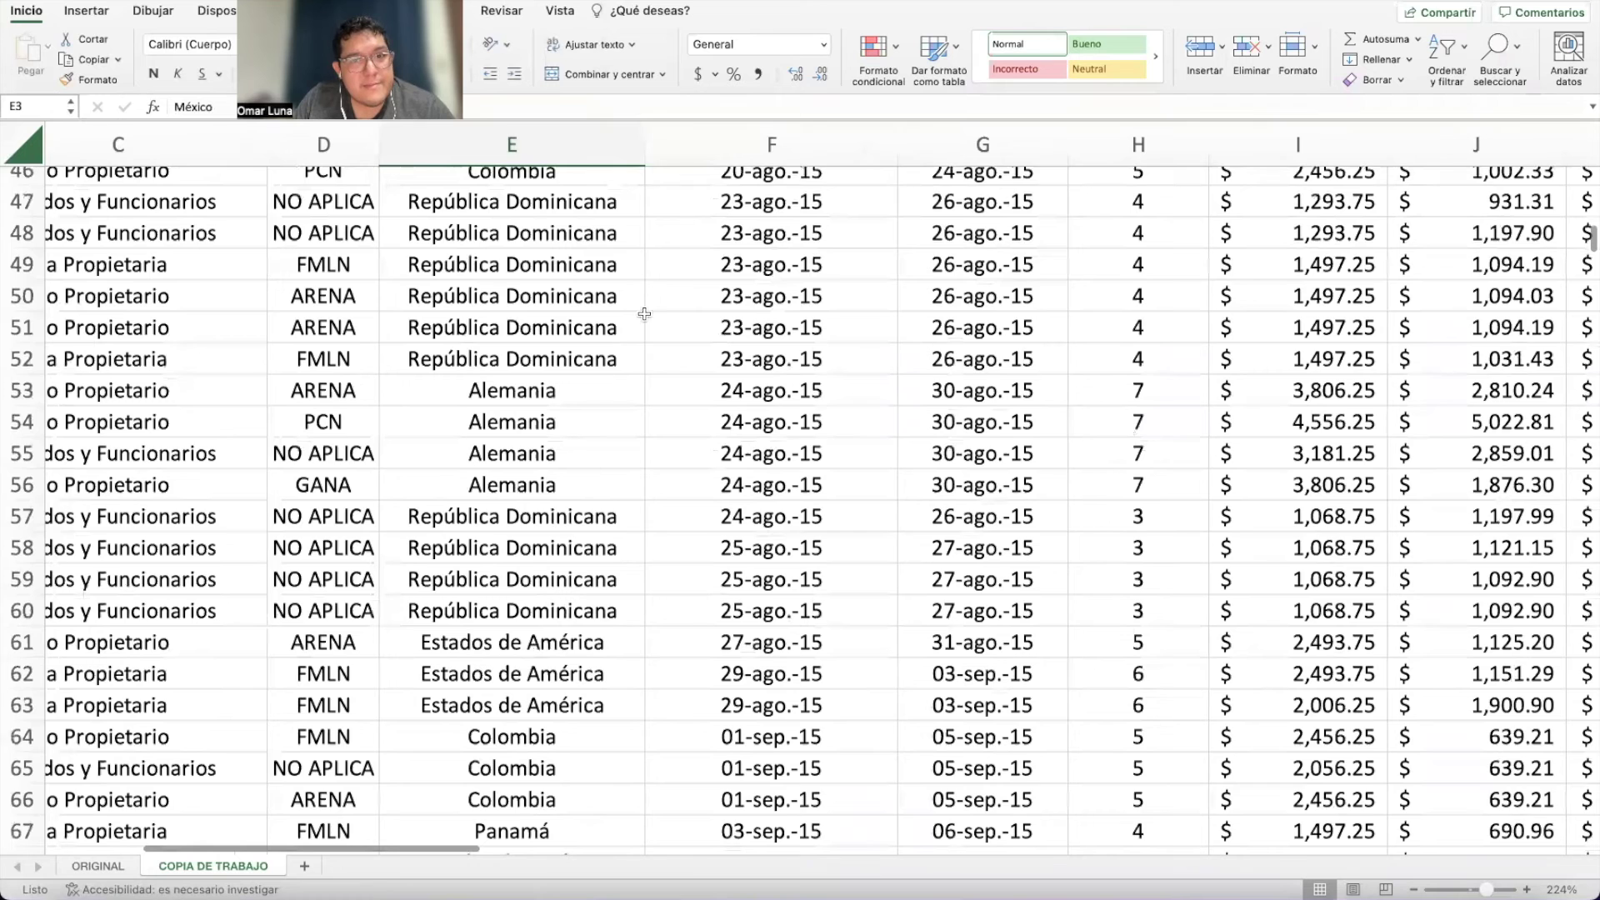
# Filter Destino to show only Estados de América de América and fit the column width to its contents.
pyautogui.click(673, 280)
pyautogui.click(730, 503)
pyautogui.scroll(-5, 731, 567)
pyautogui.click(731, 560)
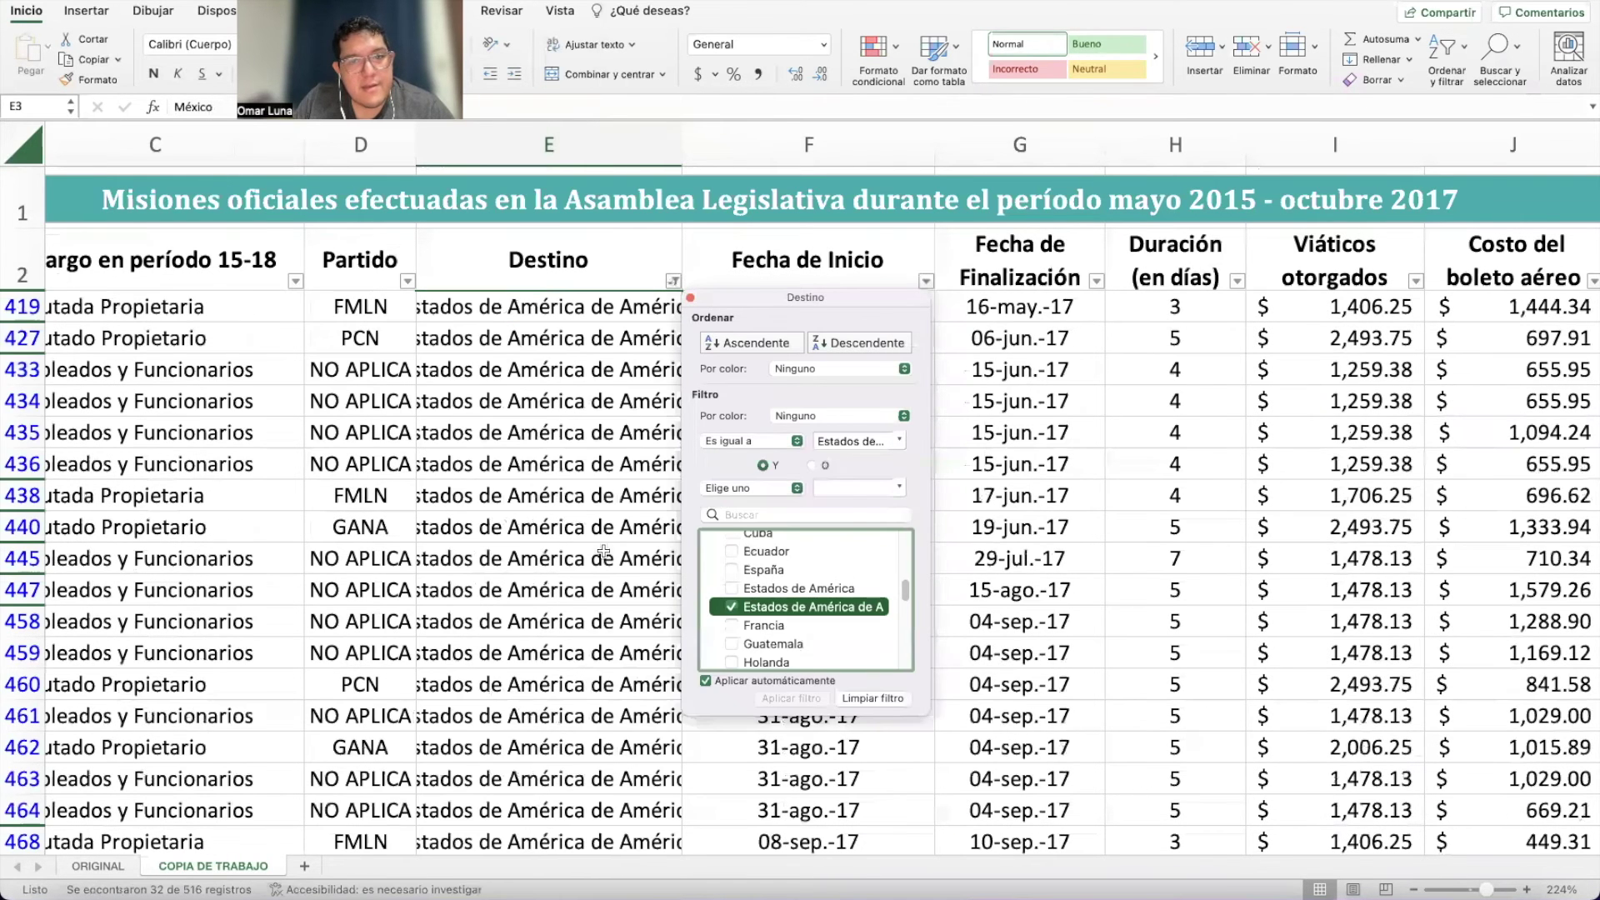
pyautogui.click(567, 337)
pyautogui.doubleClick(680, 155)
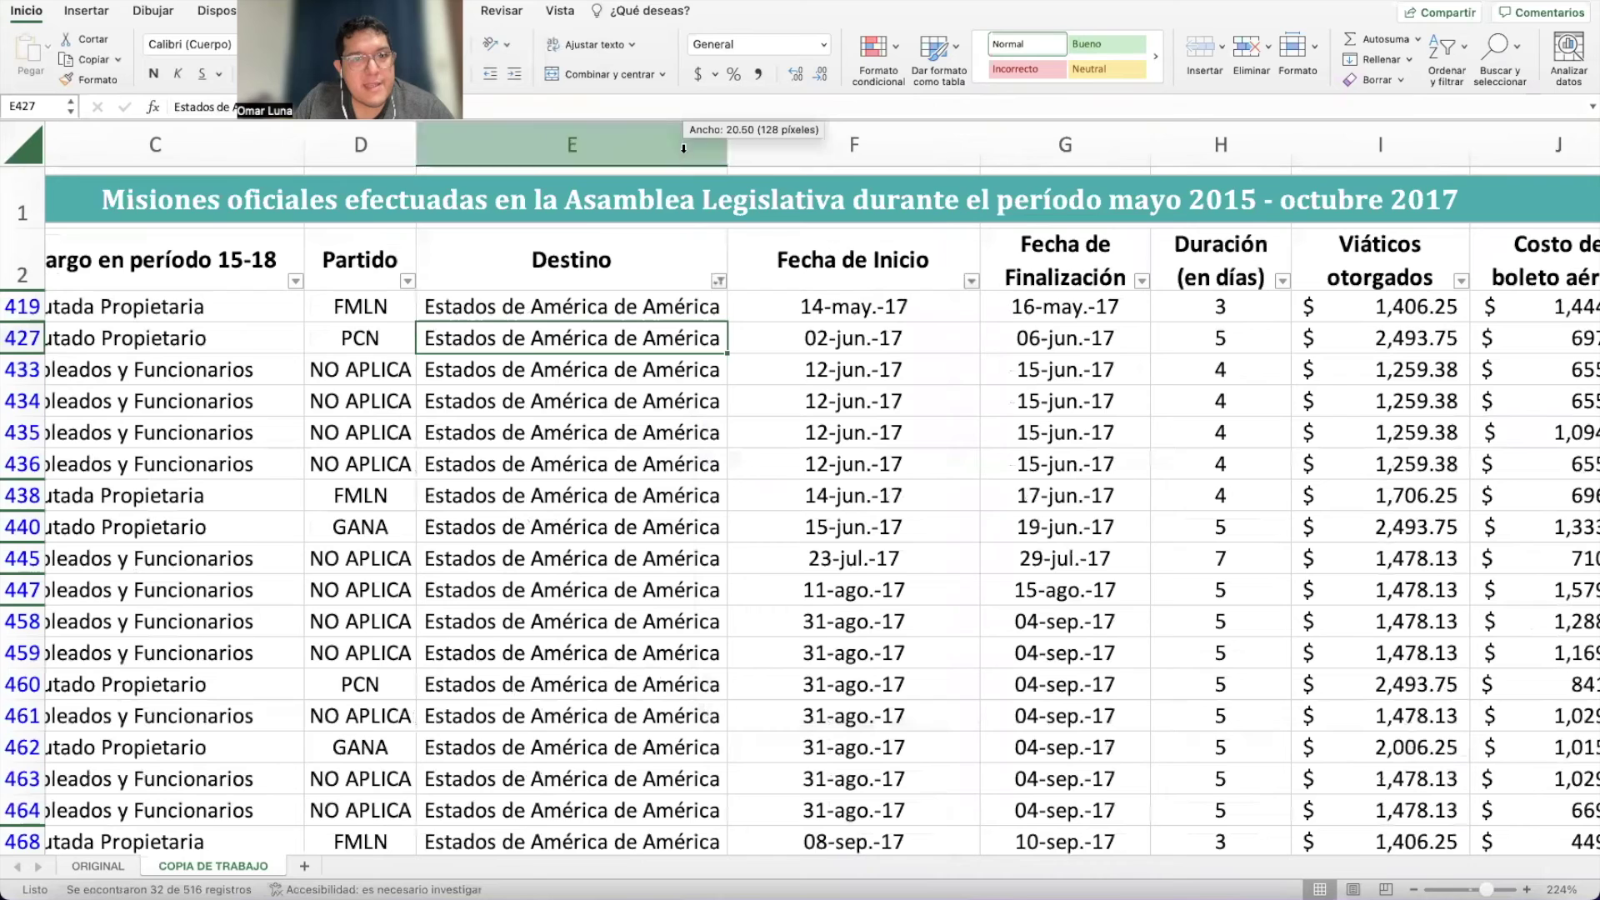
# Replace every Estados de América de América with Estados Unidos de América in the Destino column.
pyautogui.click(586, 306)
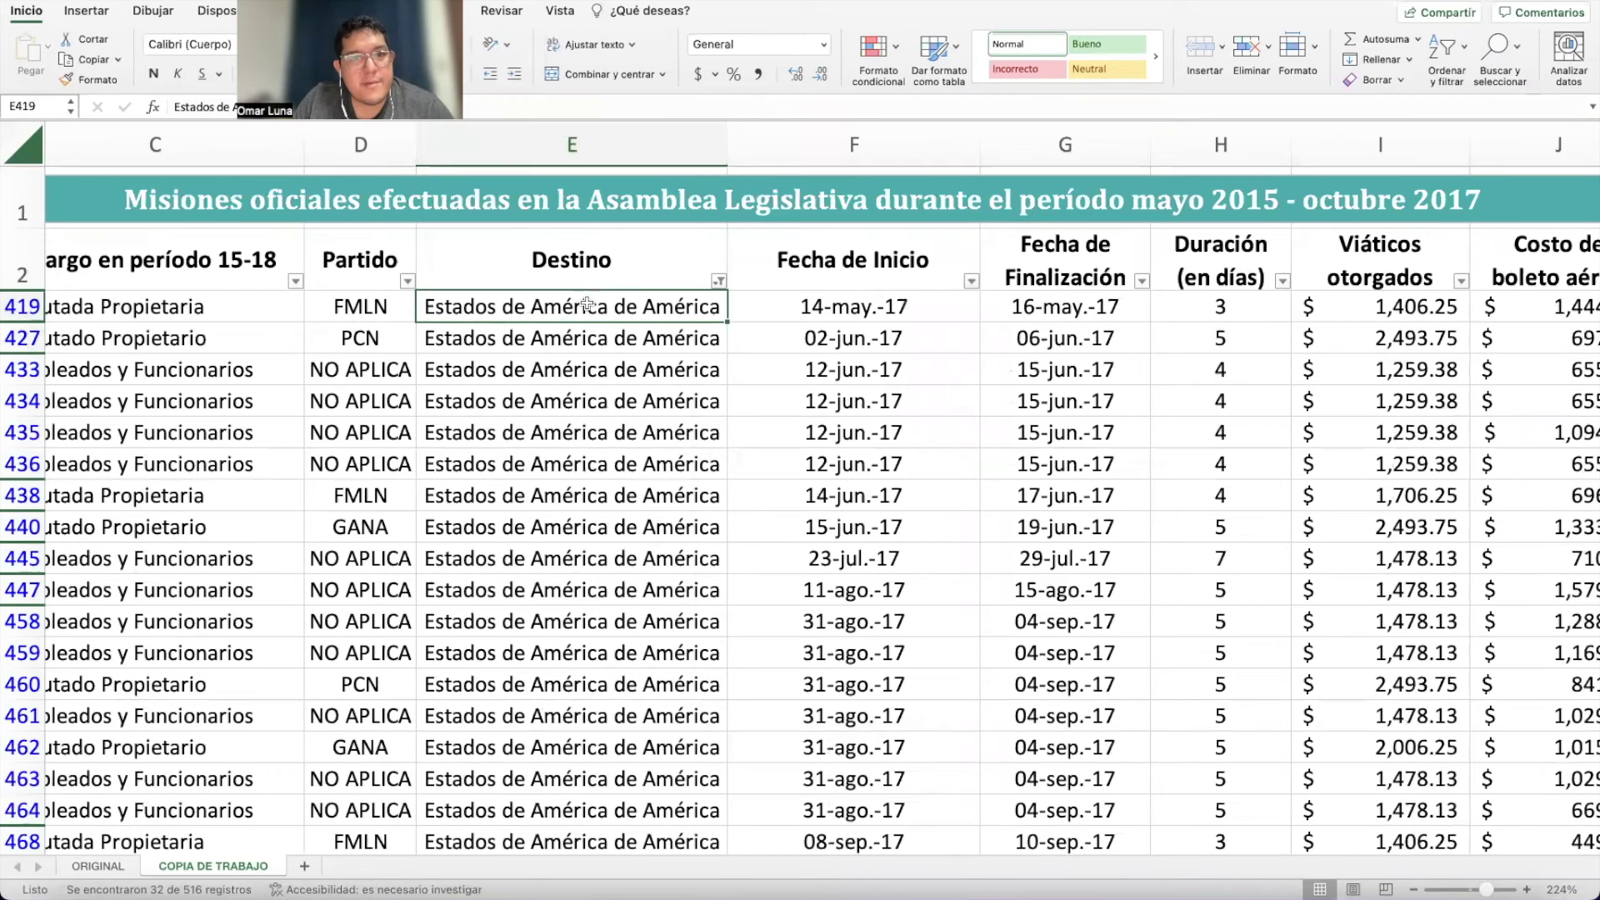
pyautogui.press('super+c')
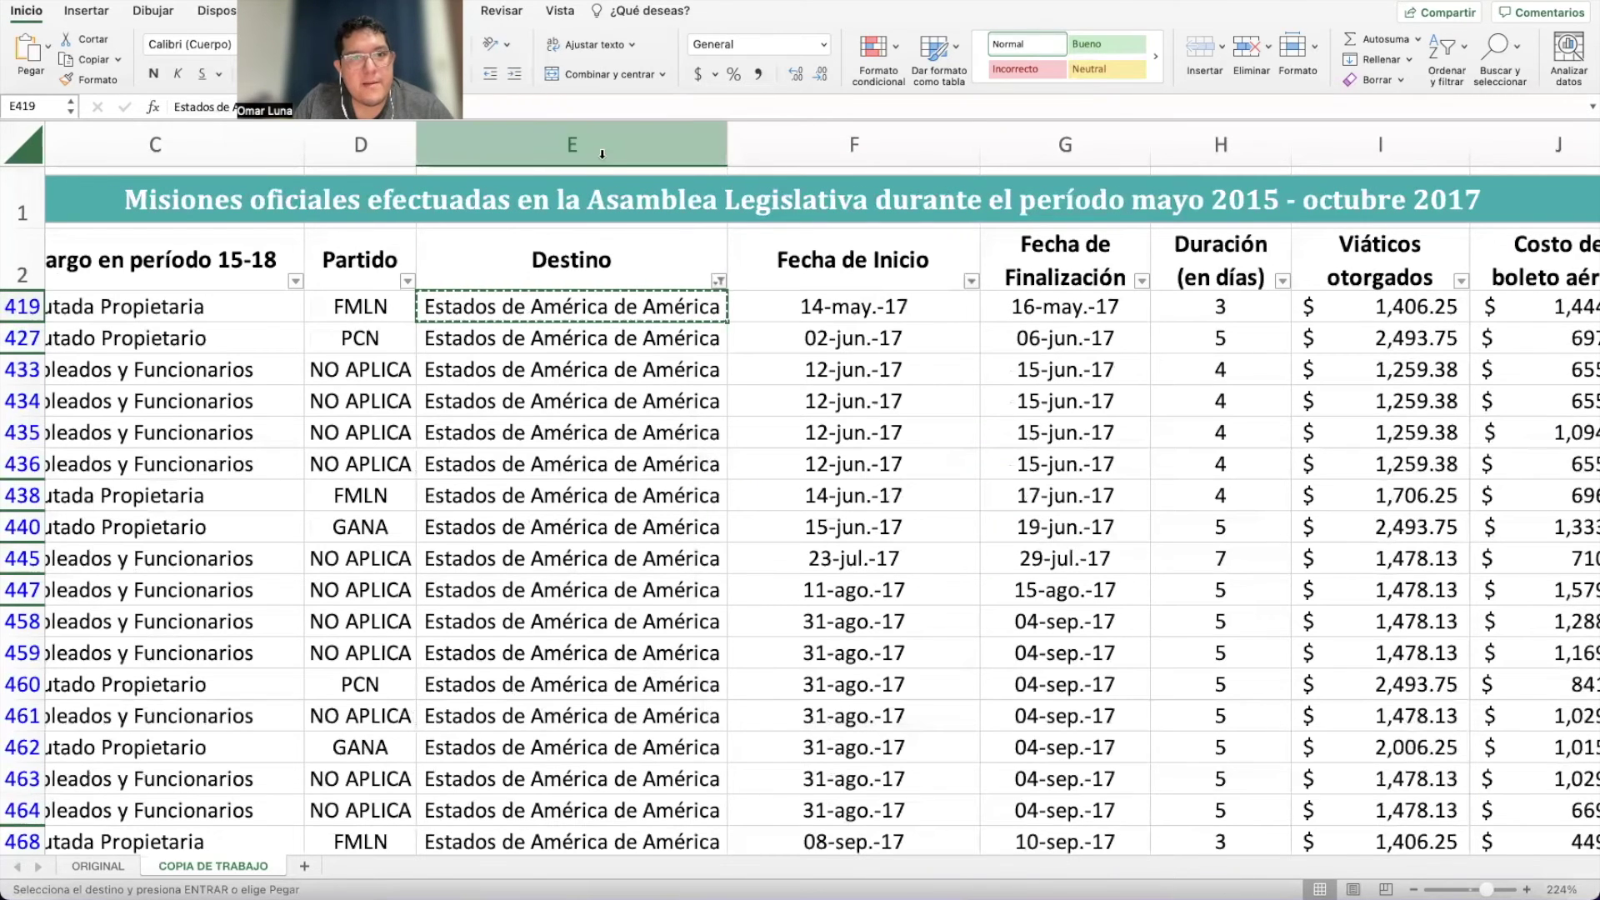
pyautogui.click(601, 155)
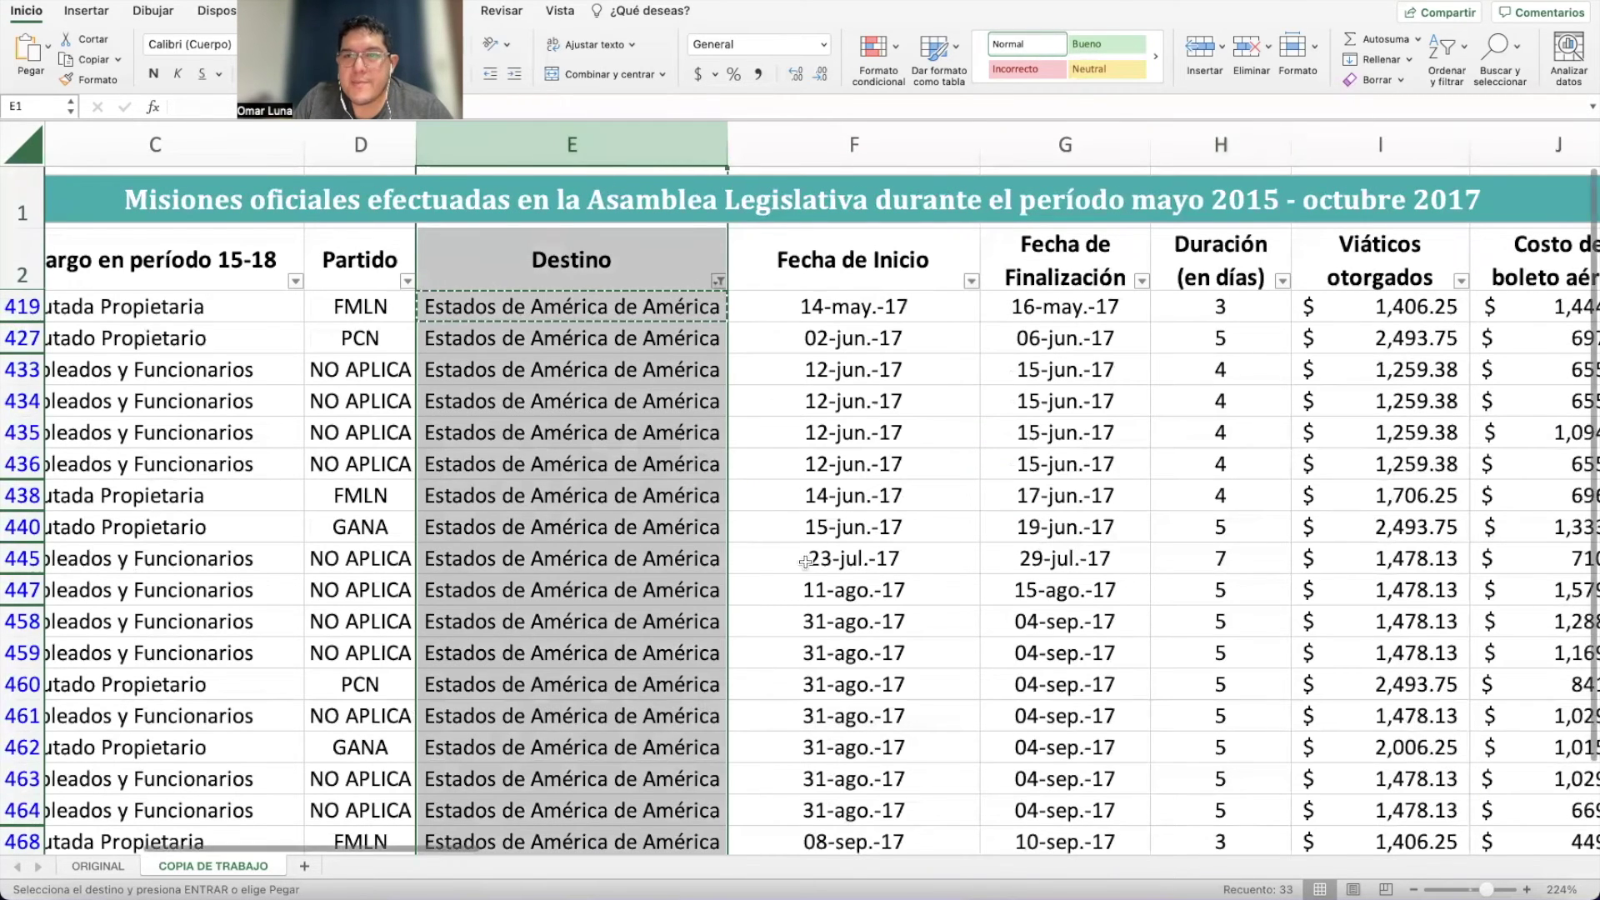
pyautogui.click(1491, 51)
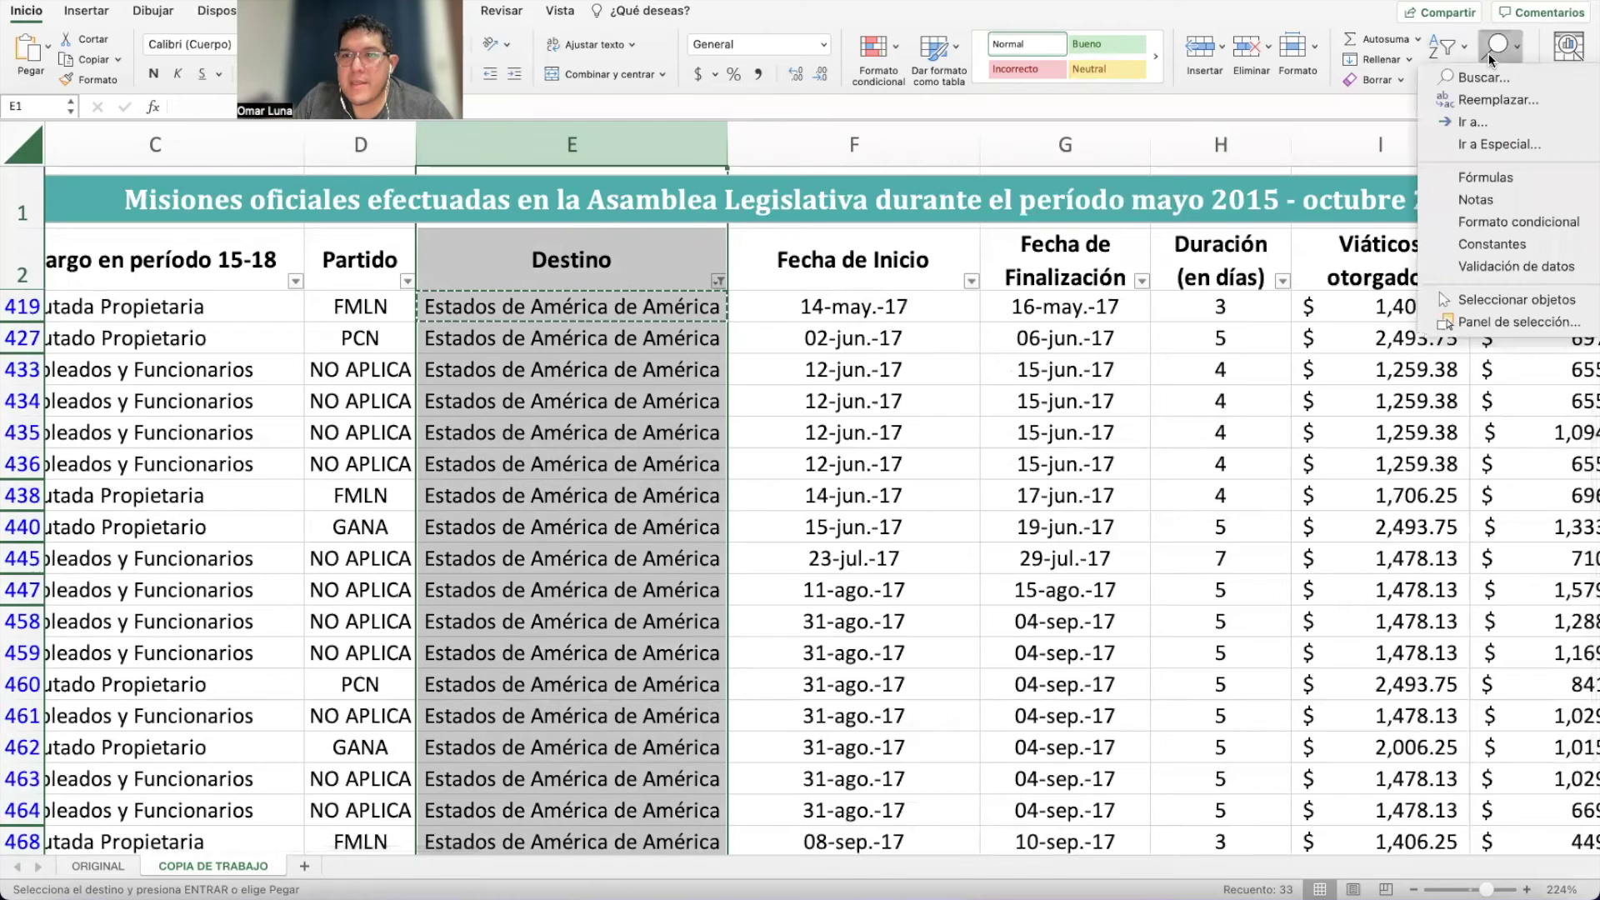
pyautogui.click(1486, 100)
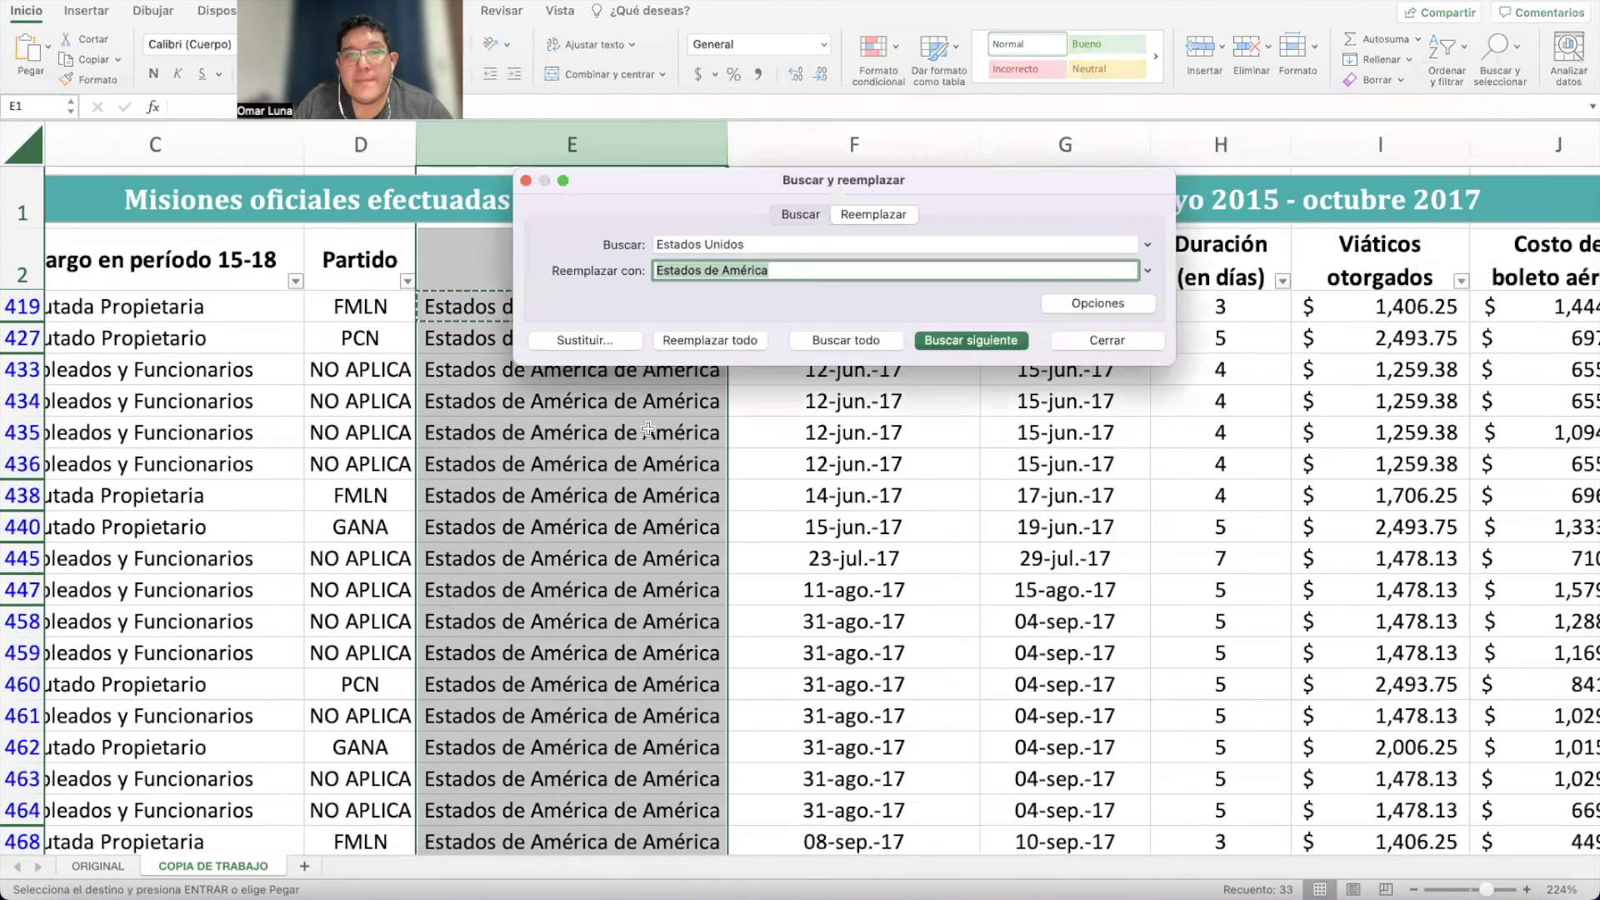
pyautogui.click(765, 243)
pyautogui.press('super+v')
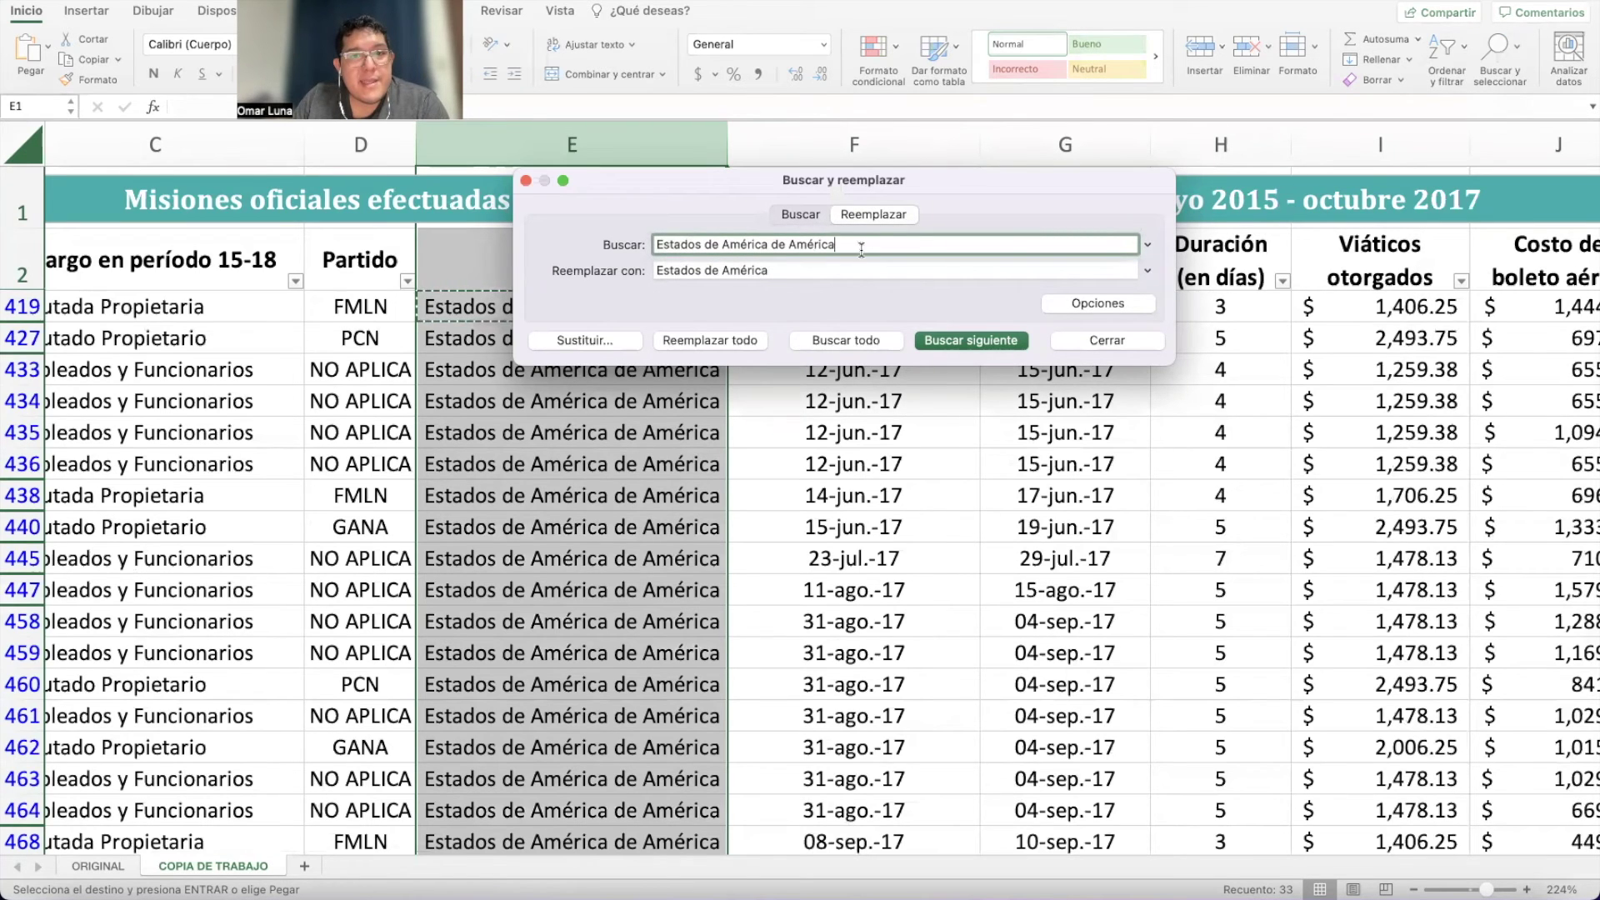
pyautogui.click(719, 272)
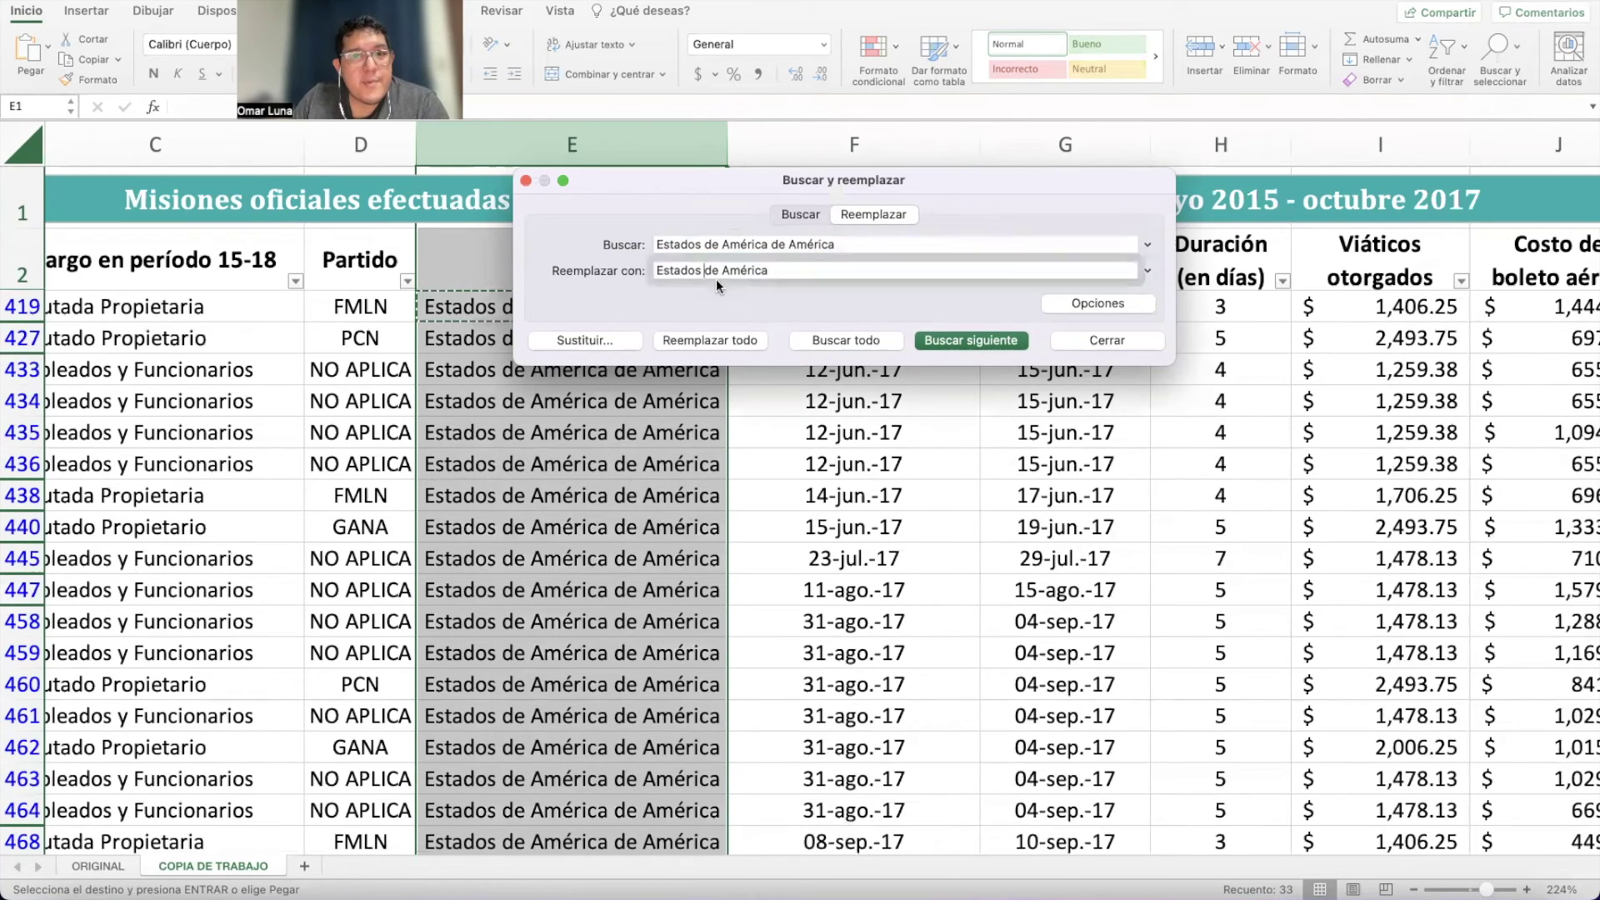
pyautogui.write('Unid')
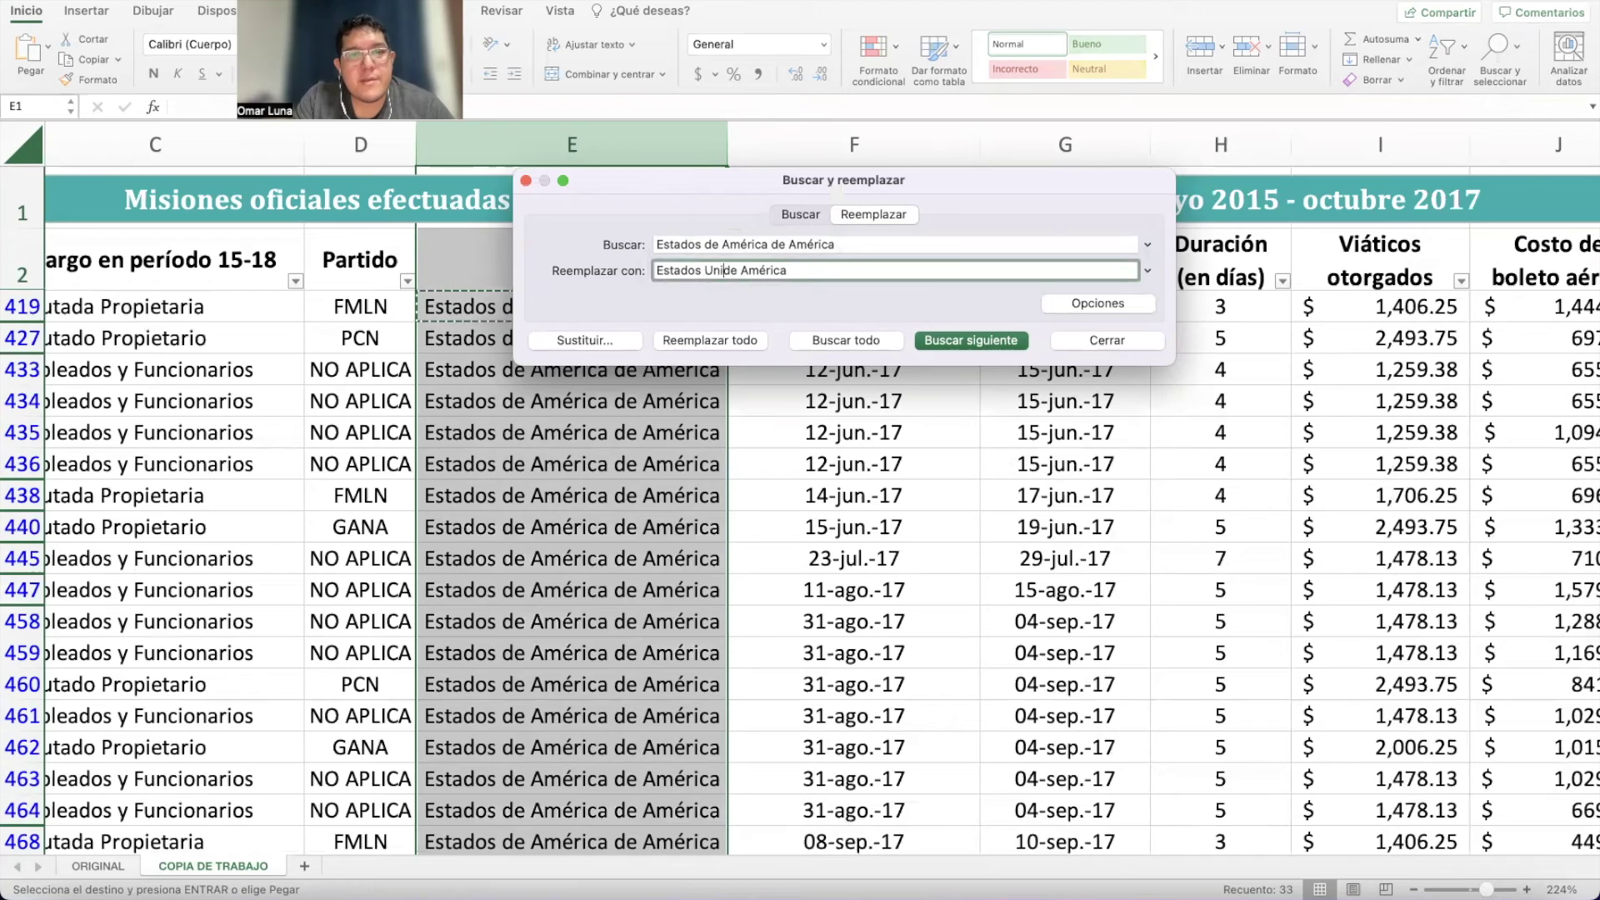
pyautogui.write('os d')
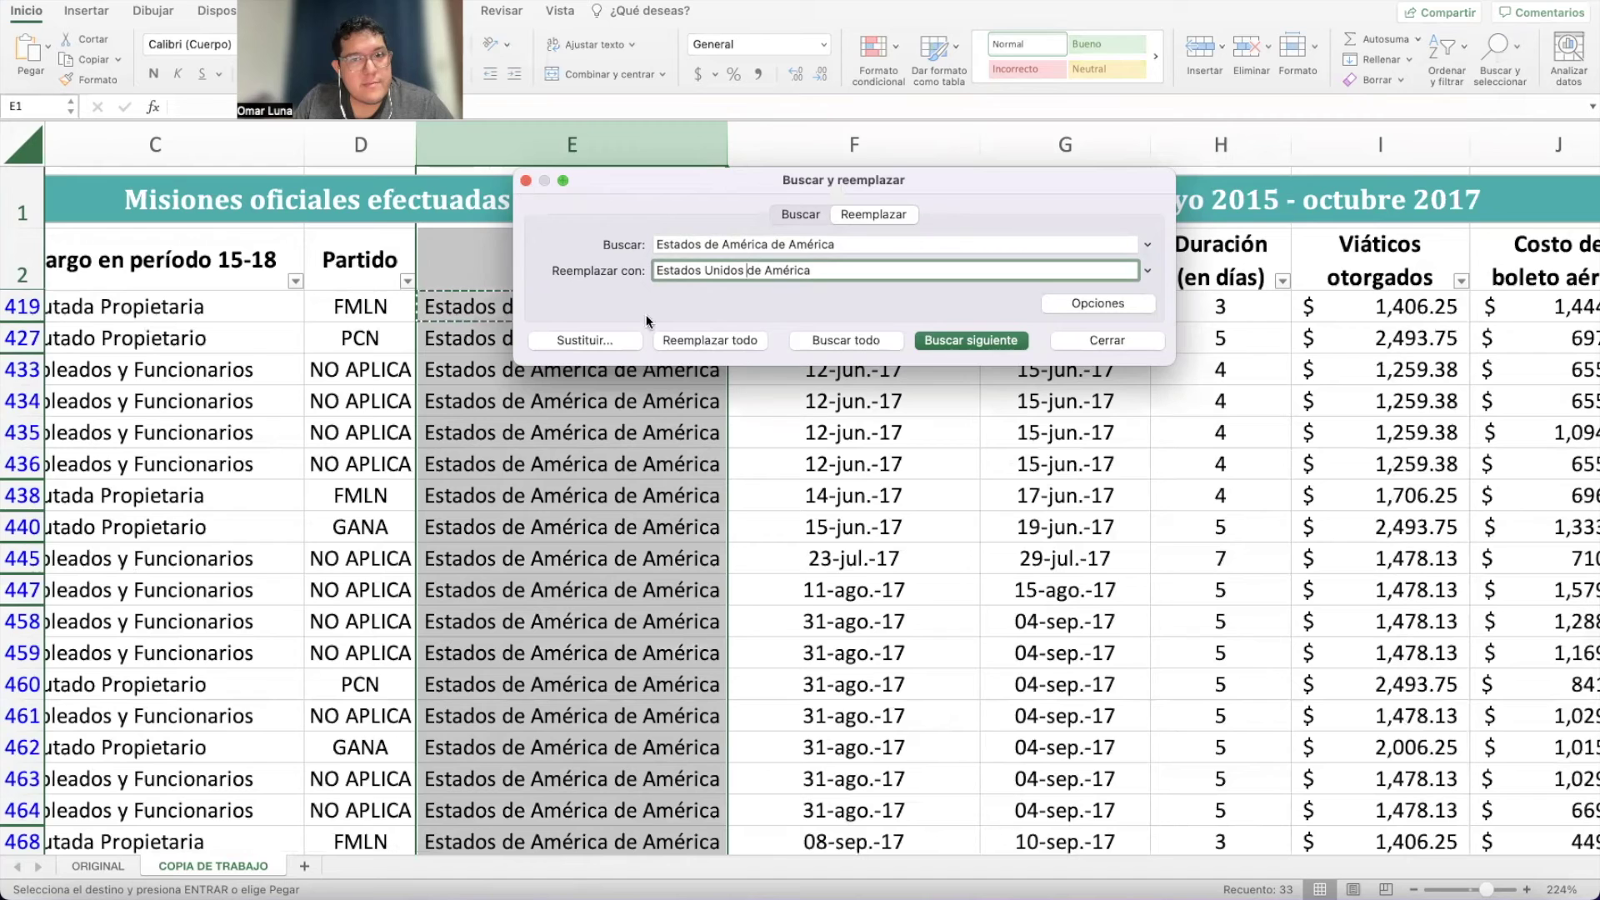
pyautogui.click(682, 338)
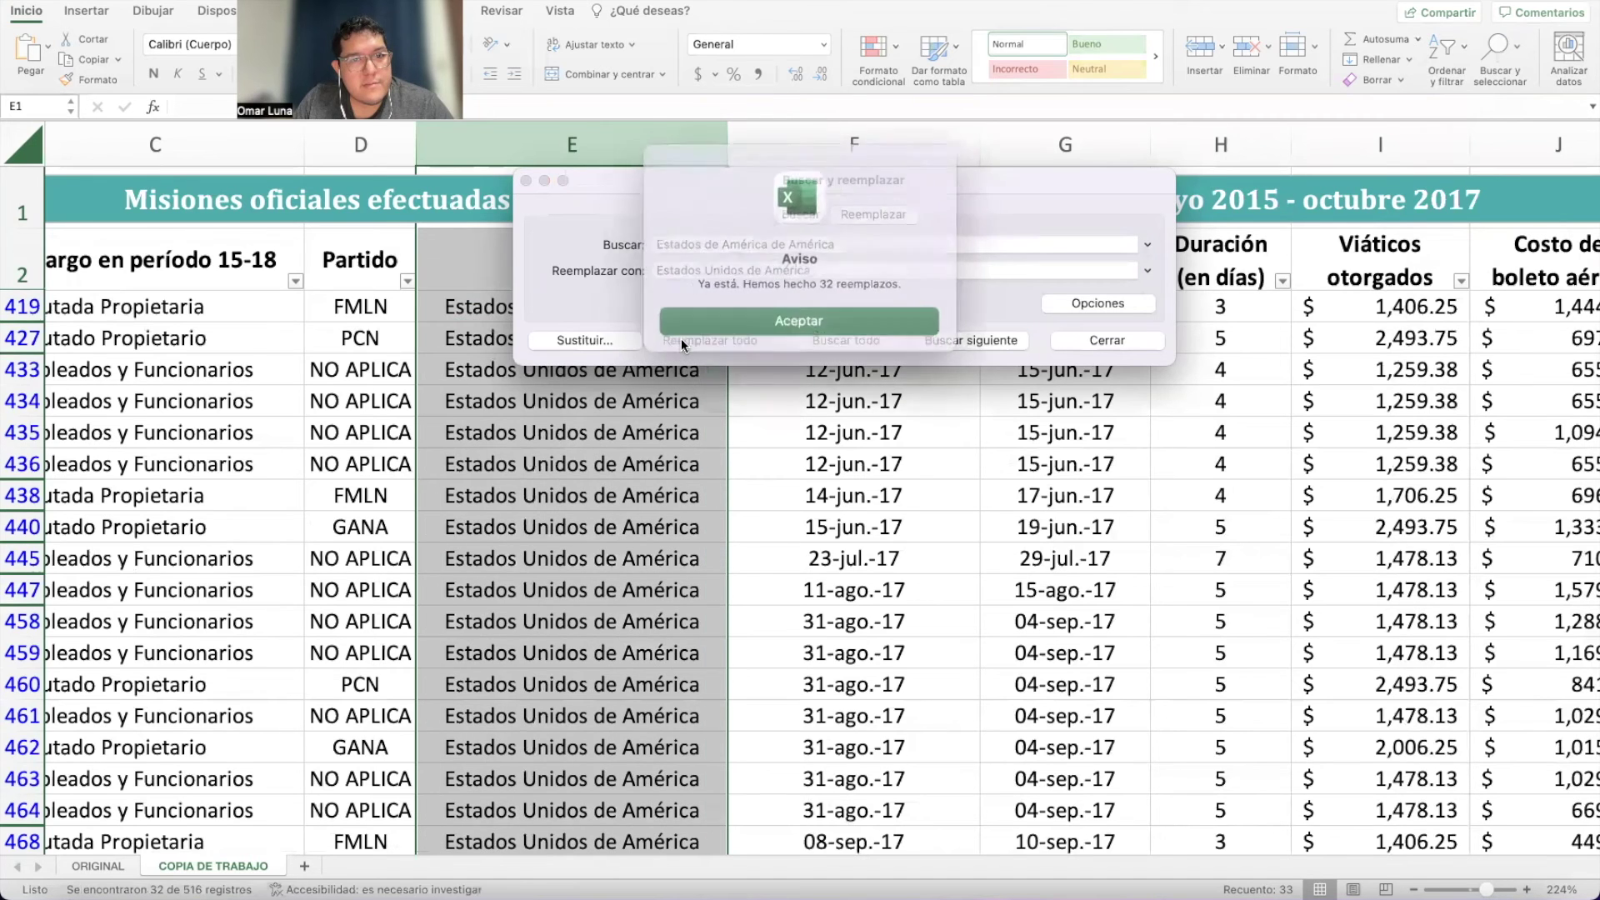
pyautogui.click(767, 314)
pyautogui.click(1109, 341)
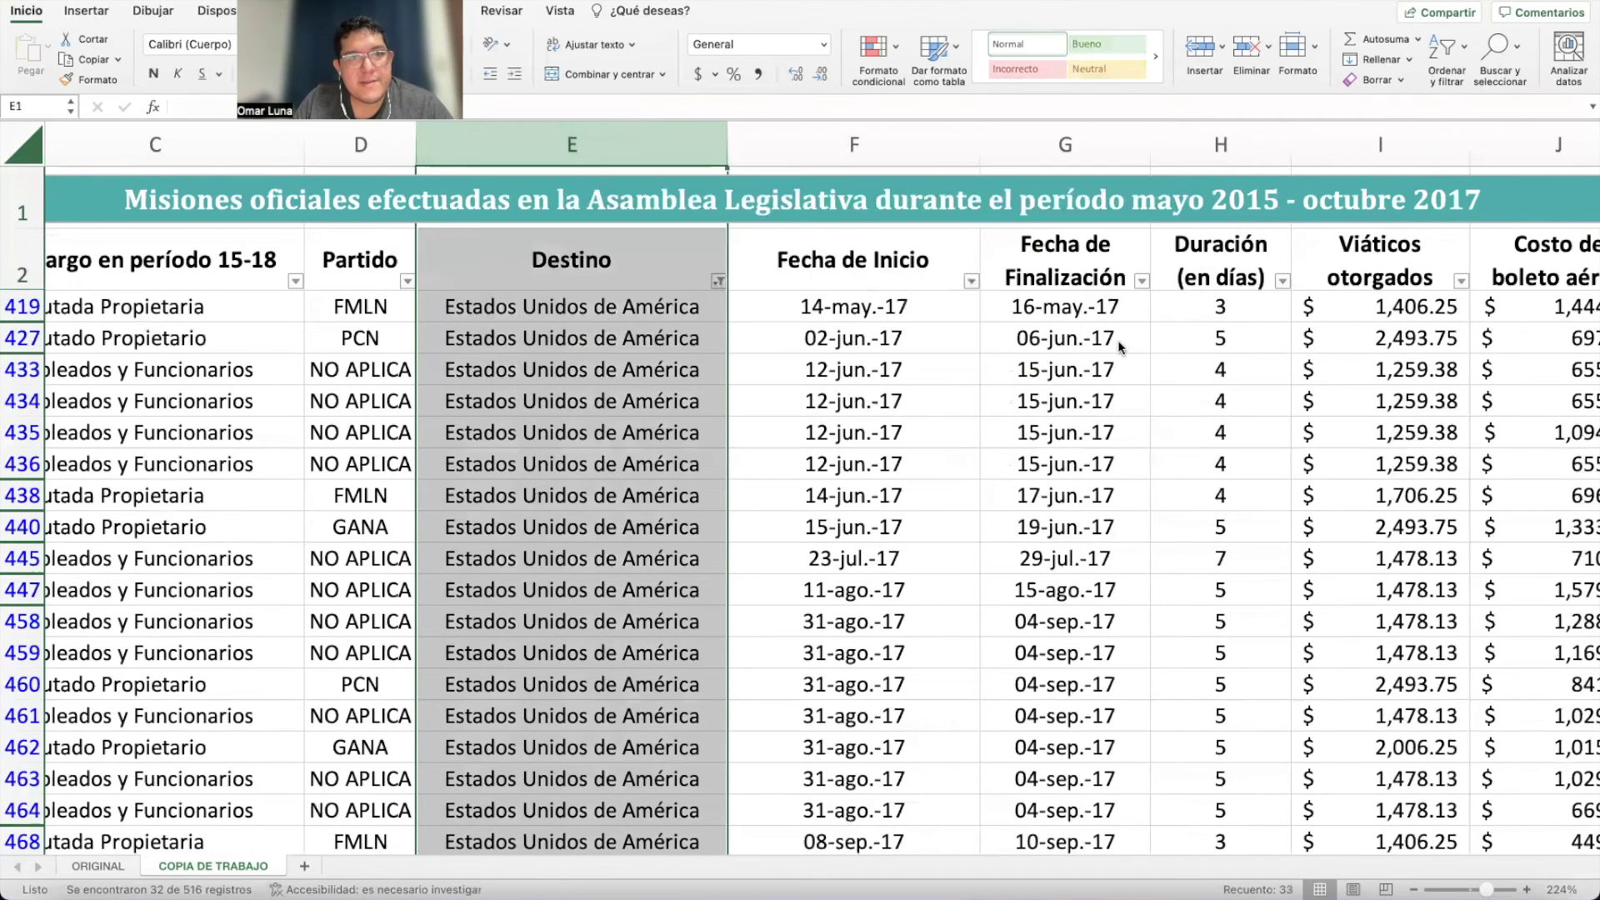
# Filter the Destino column to show only the Estados de América rows.
pyautogui.click(717, 281)
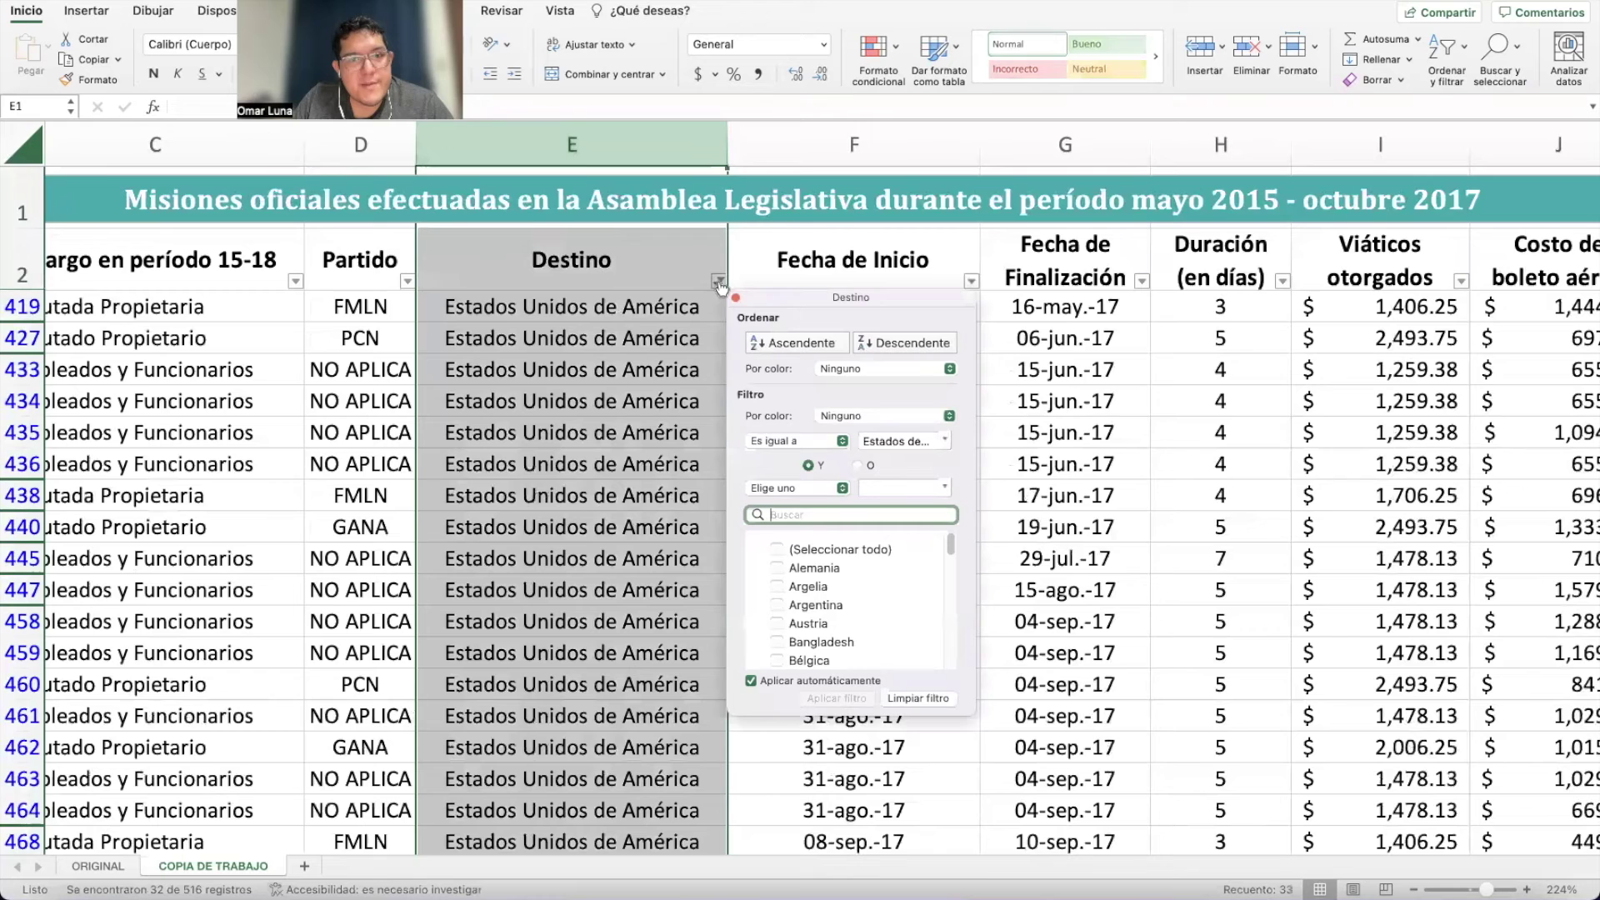
pyautogui.moveTo(875, 297); pyautogui.dragTo(860, 1)
pyautogui.moveTo(948, 416); pyautogui.dragTo(1588, 883)
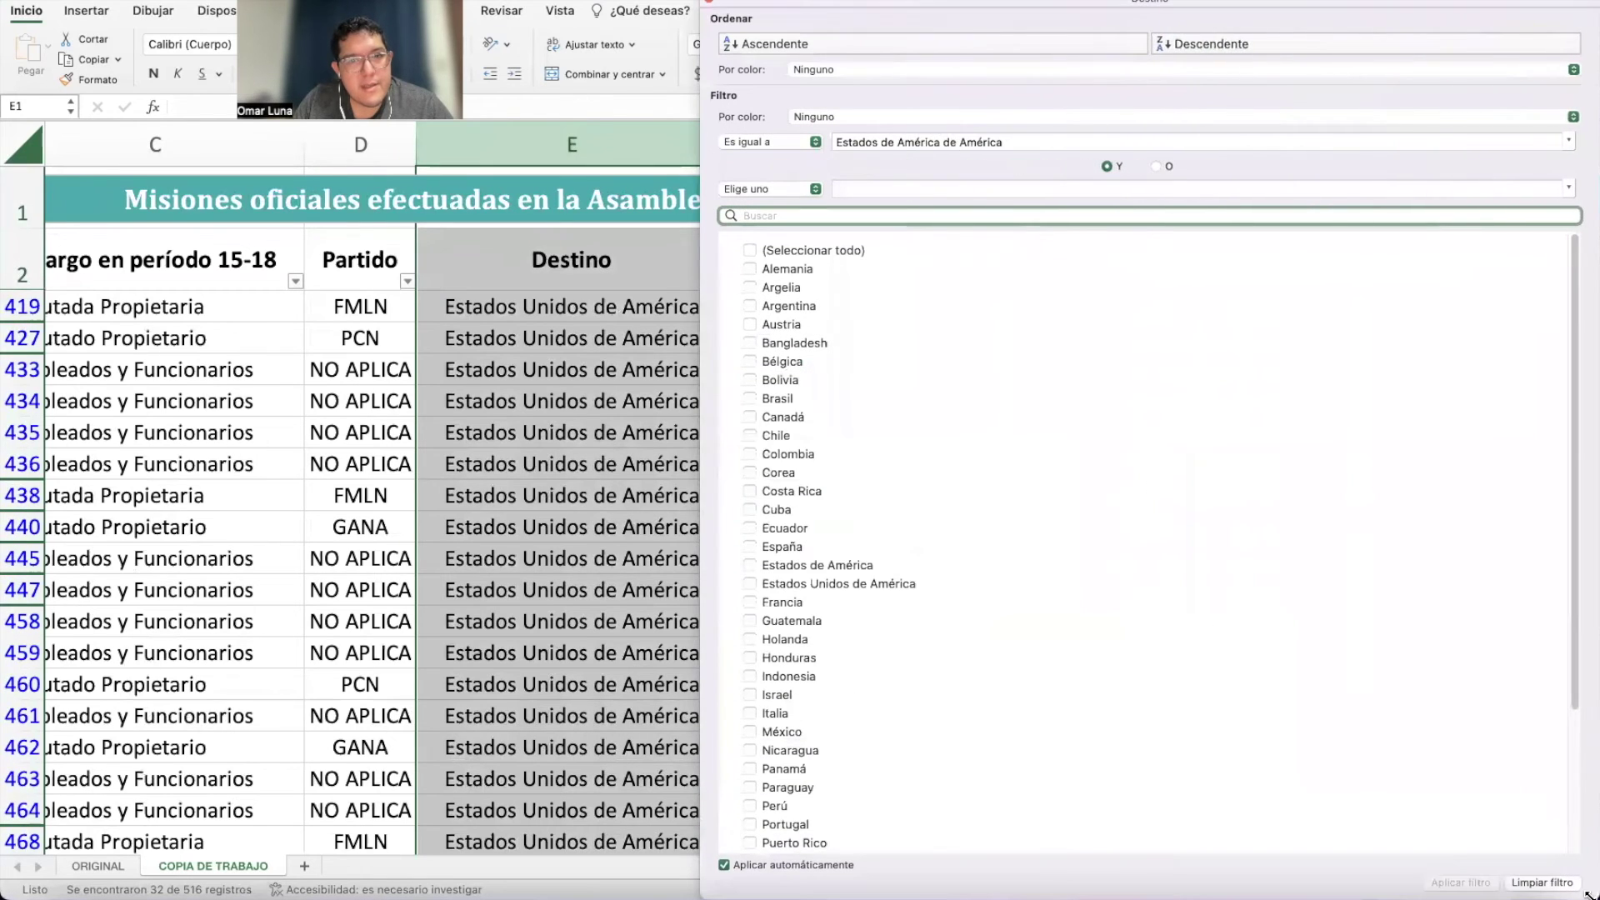
pyautogui.click(751, 250)
pyautogui.click(750, 218)
pyautogui.click(750, 517)
# Replace every Estados de América with Estados Unidos de América in the filtered Destino column and close find and replace.
pyautogui.click(633, 148)
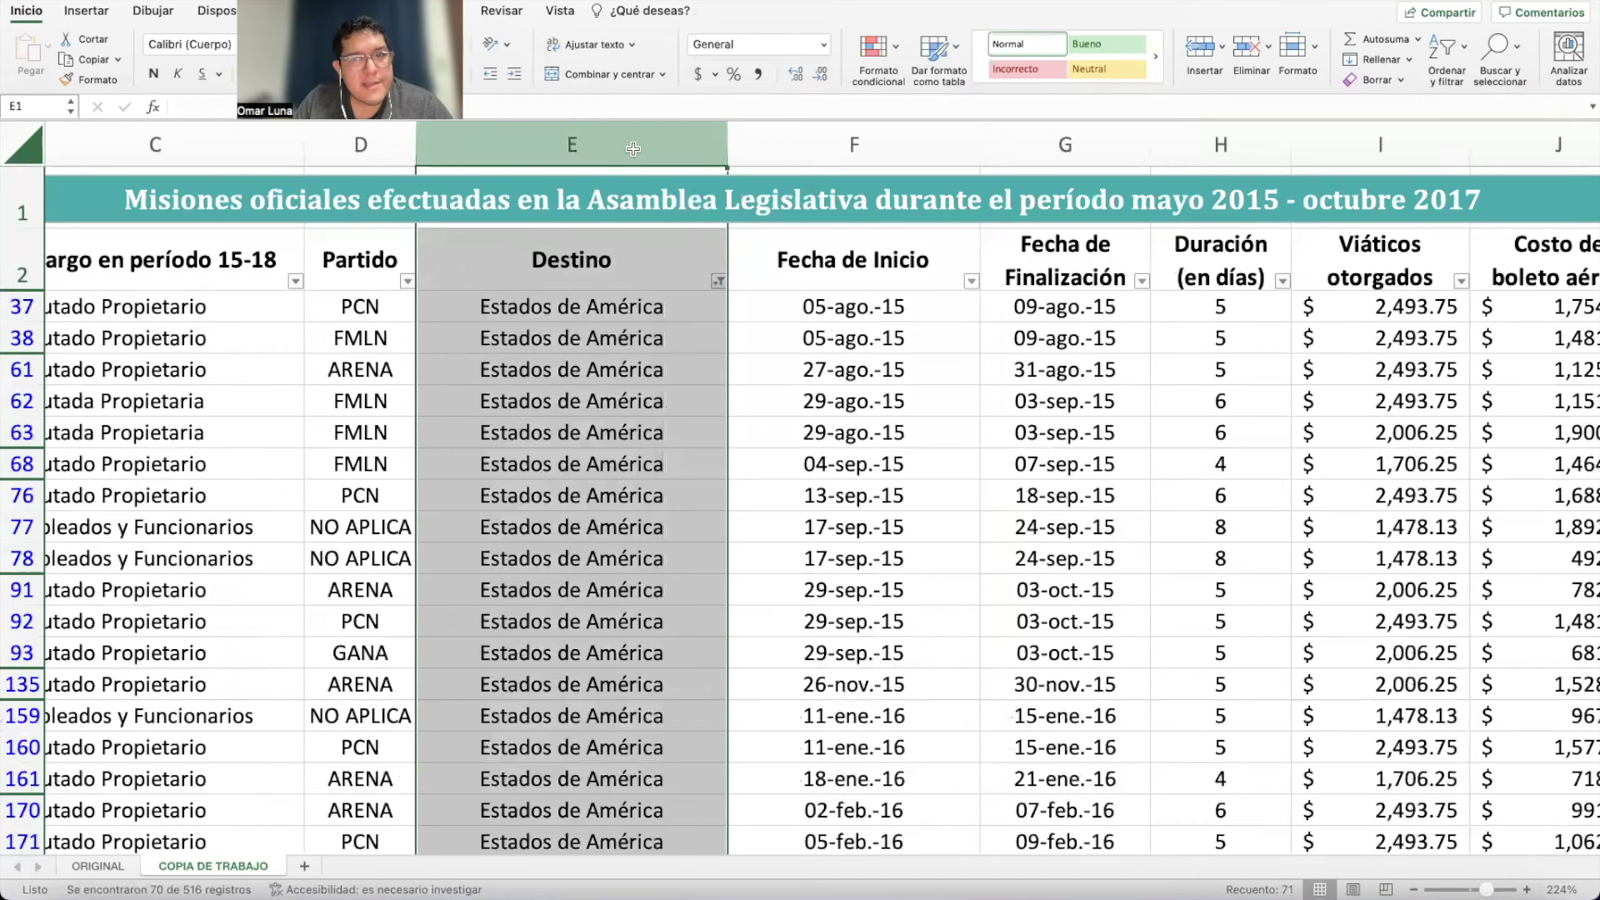
pyautogui.click(1448, 53)
pyautogui.click(1482, 54)
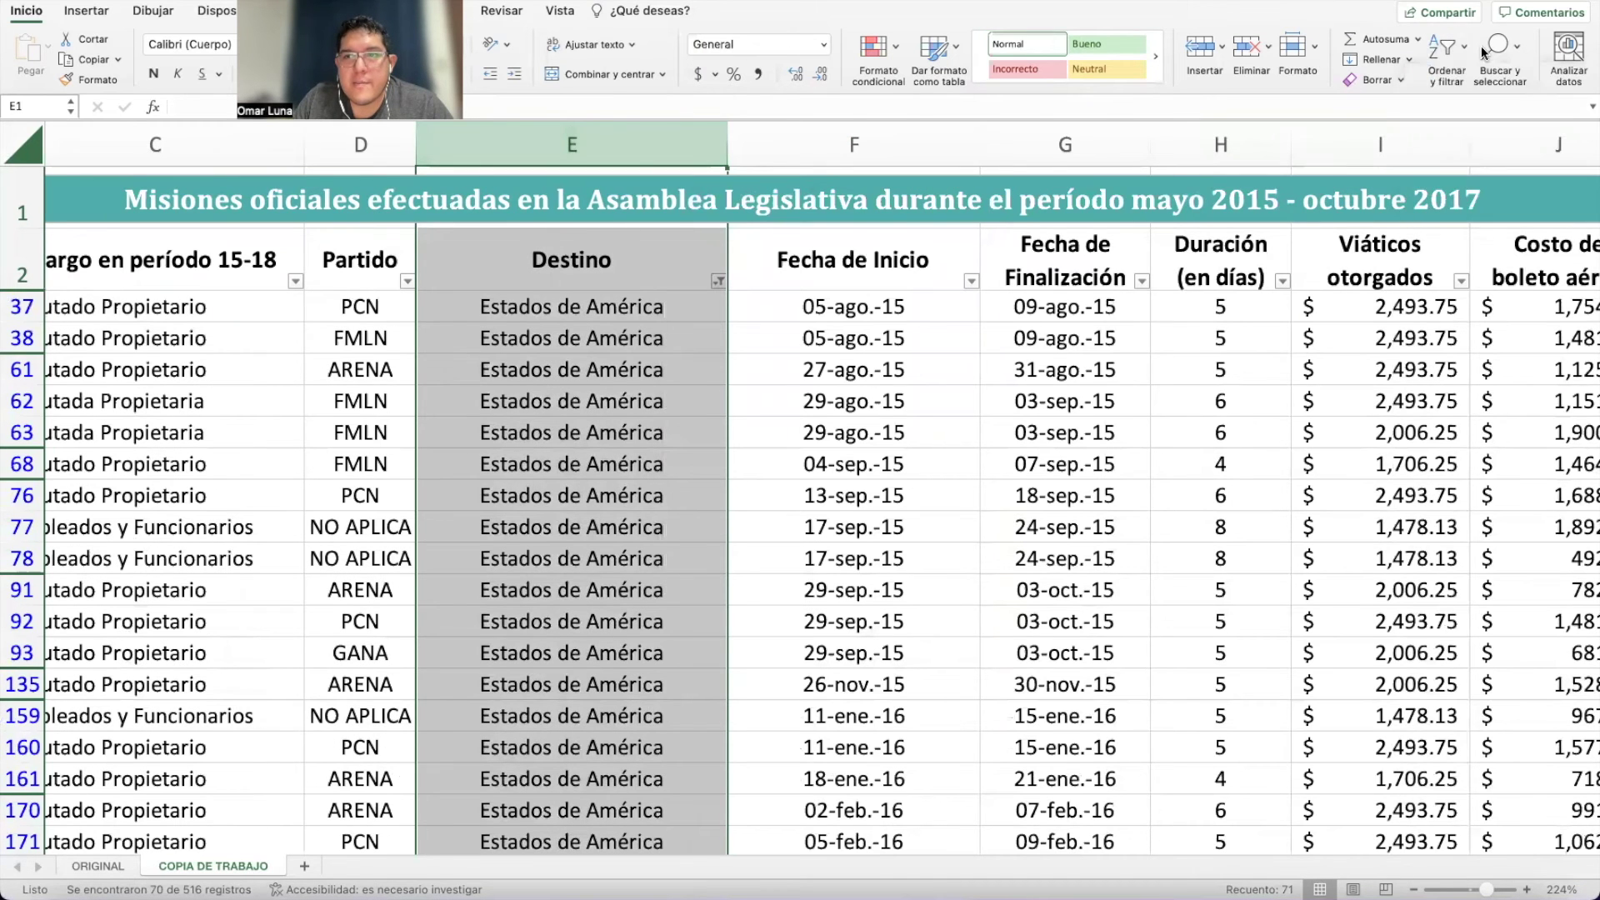
pyautogui.click(1496, 54)
pyautogui.click(1466, 100)
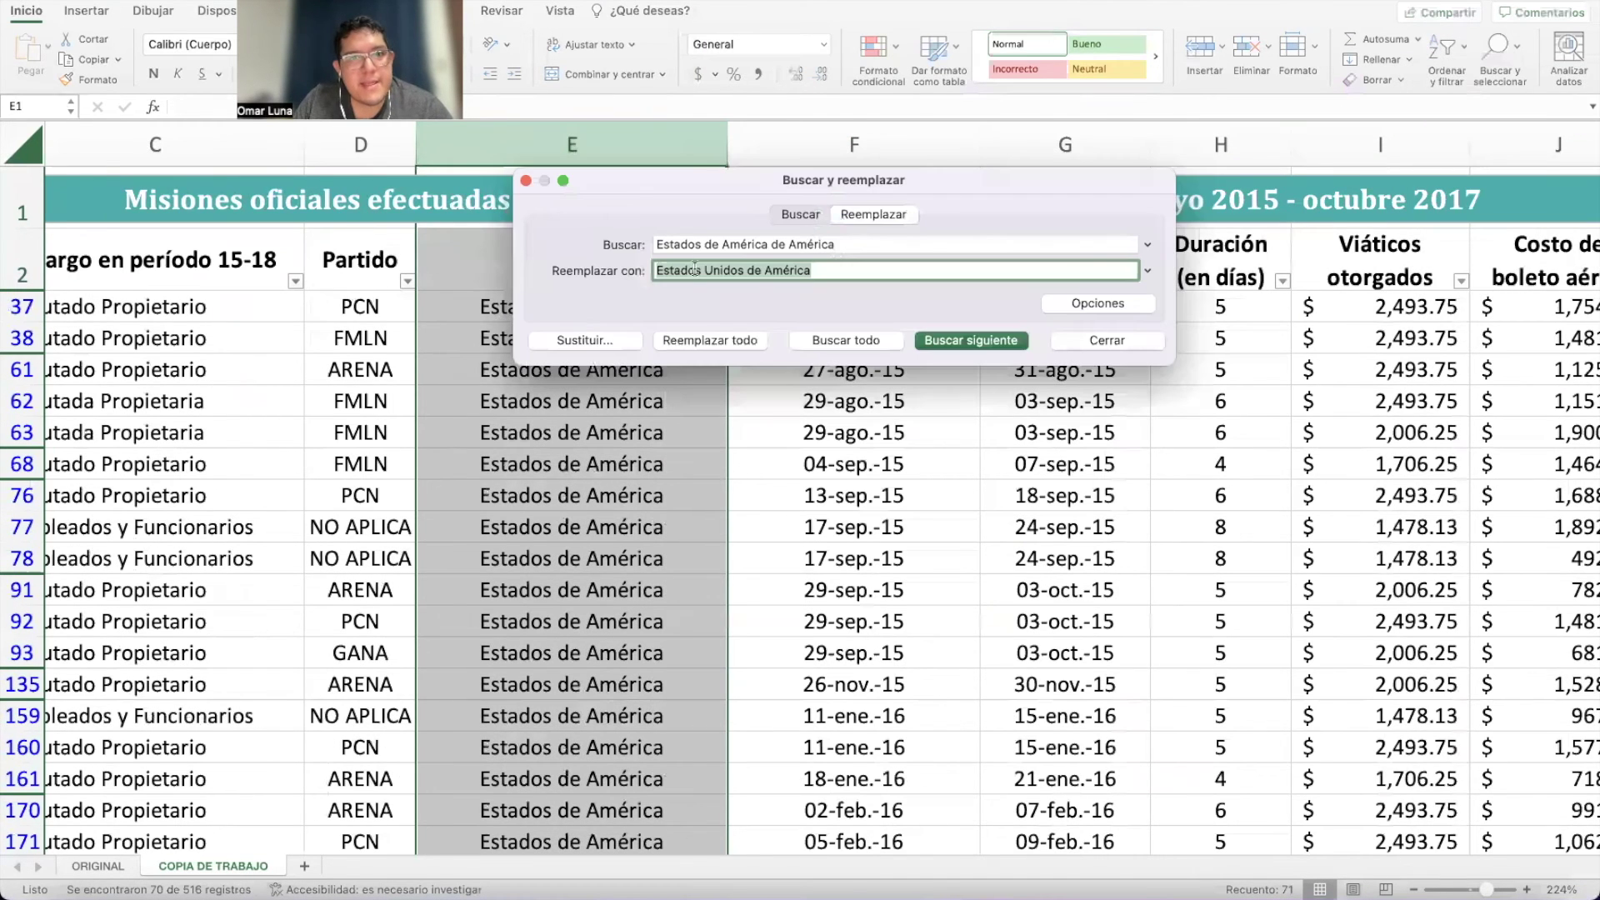
pyautogui.click(708, 246)
pyautogui.write('Estados de América')
pyautogui.click(682, 337)
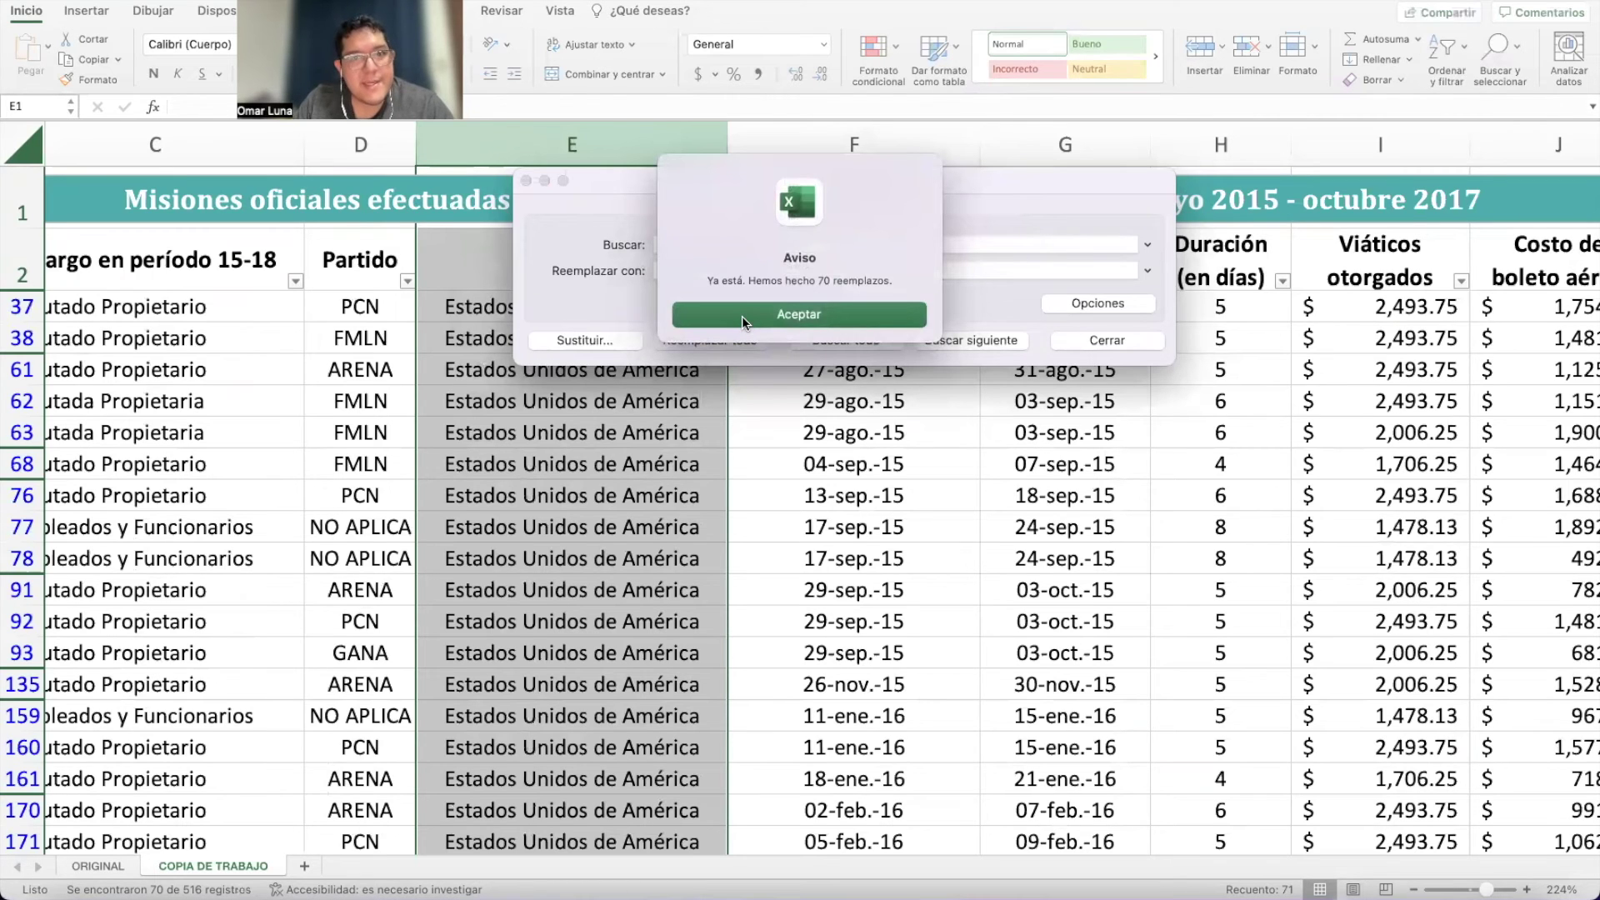
pyautogui.click(742, 315)
pyautogui.click(1090, 345)
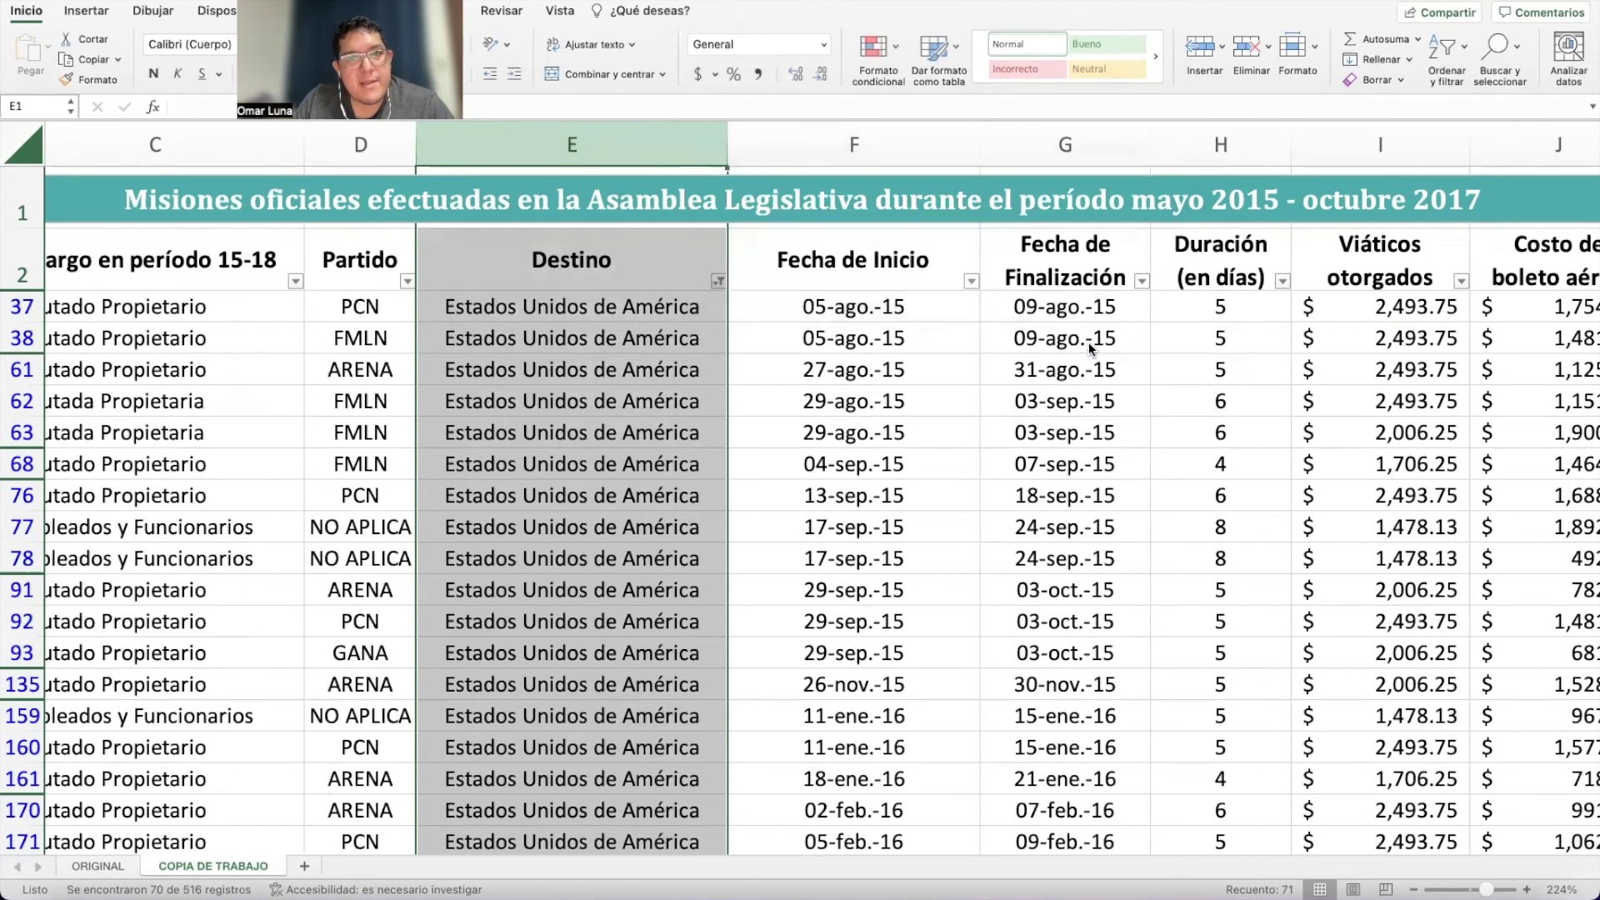
# Review the full list of distinct Destino values in the filter for remaining duplicate country spellings.
pyautogui.click(717, 282)
pyautogui.moveTo(821, 301); pyautogui.dragTo(682, 15)
pyautogui.moveTo(838, 430); pyautogui.dragTo(1588, 892)
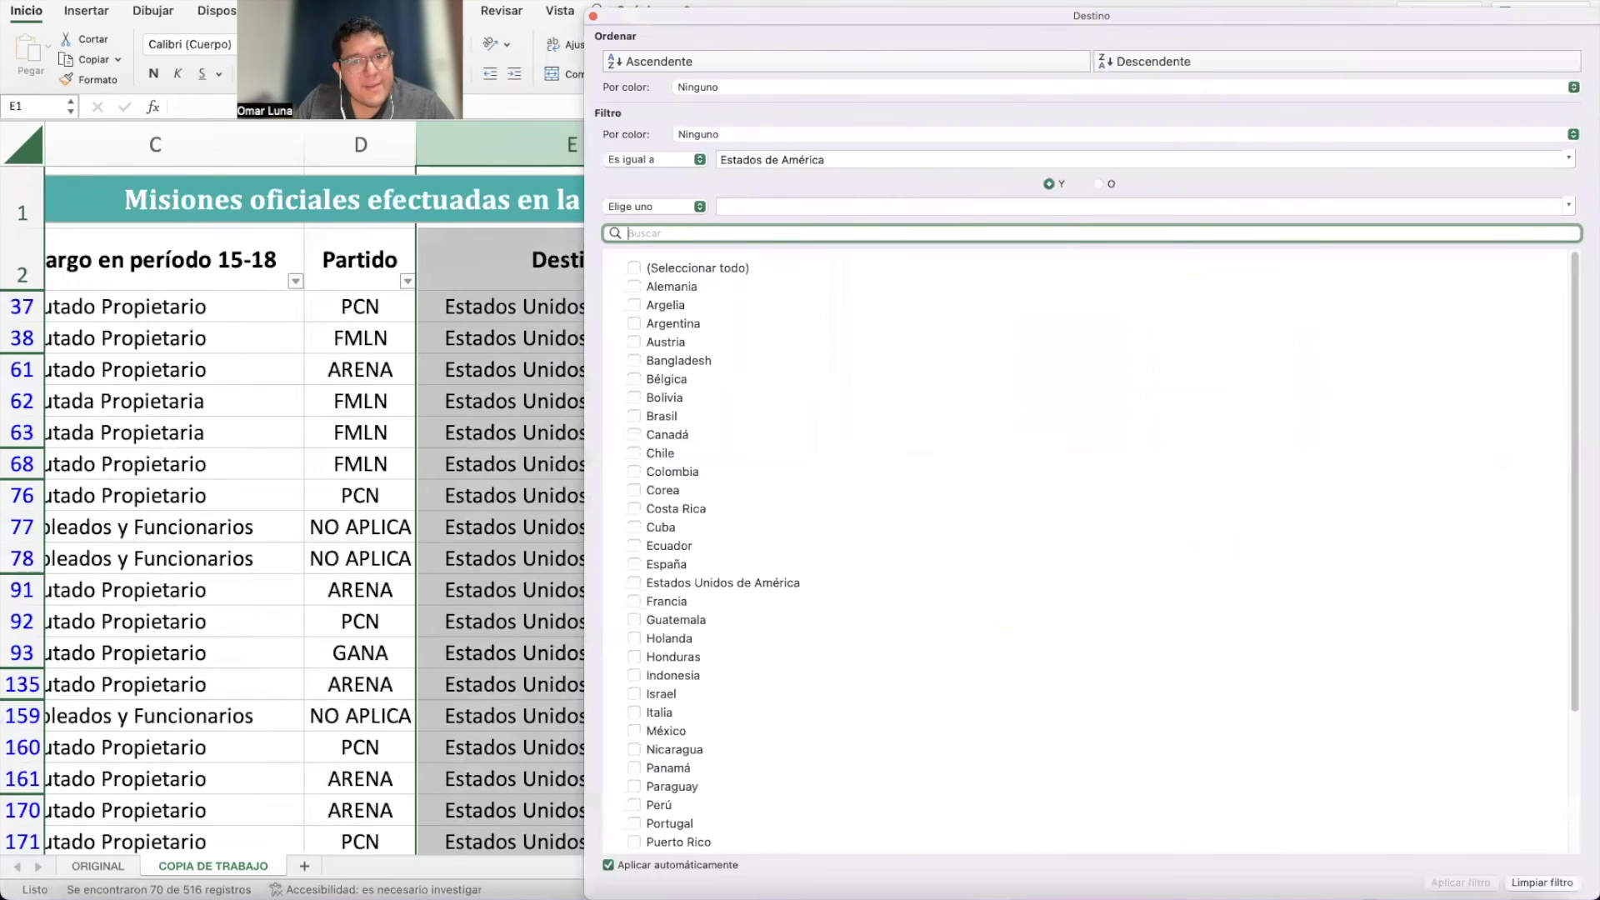
pyautogui.scroll(-5, 1024, 613)
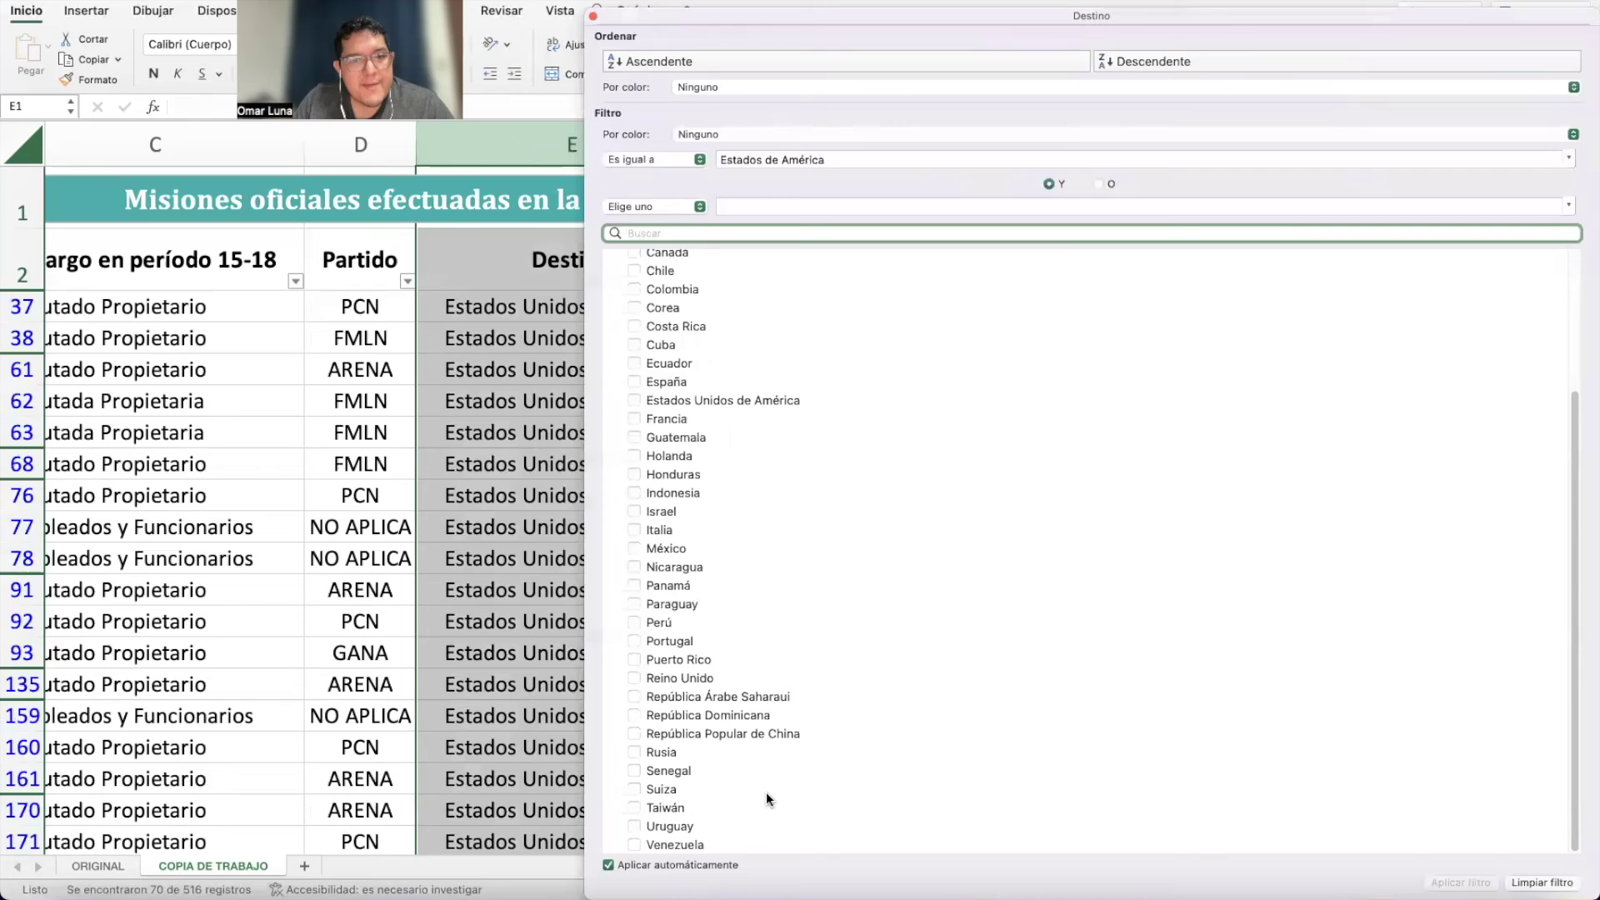
pyautogui.scroll(5, 766, 792)
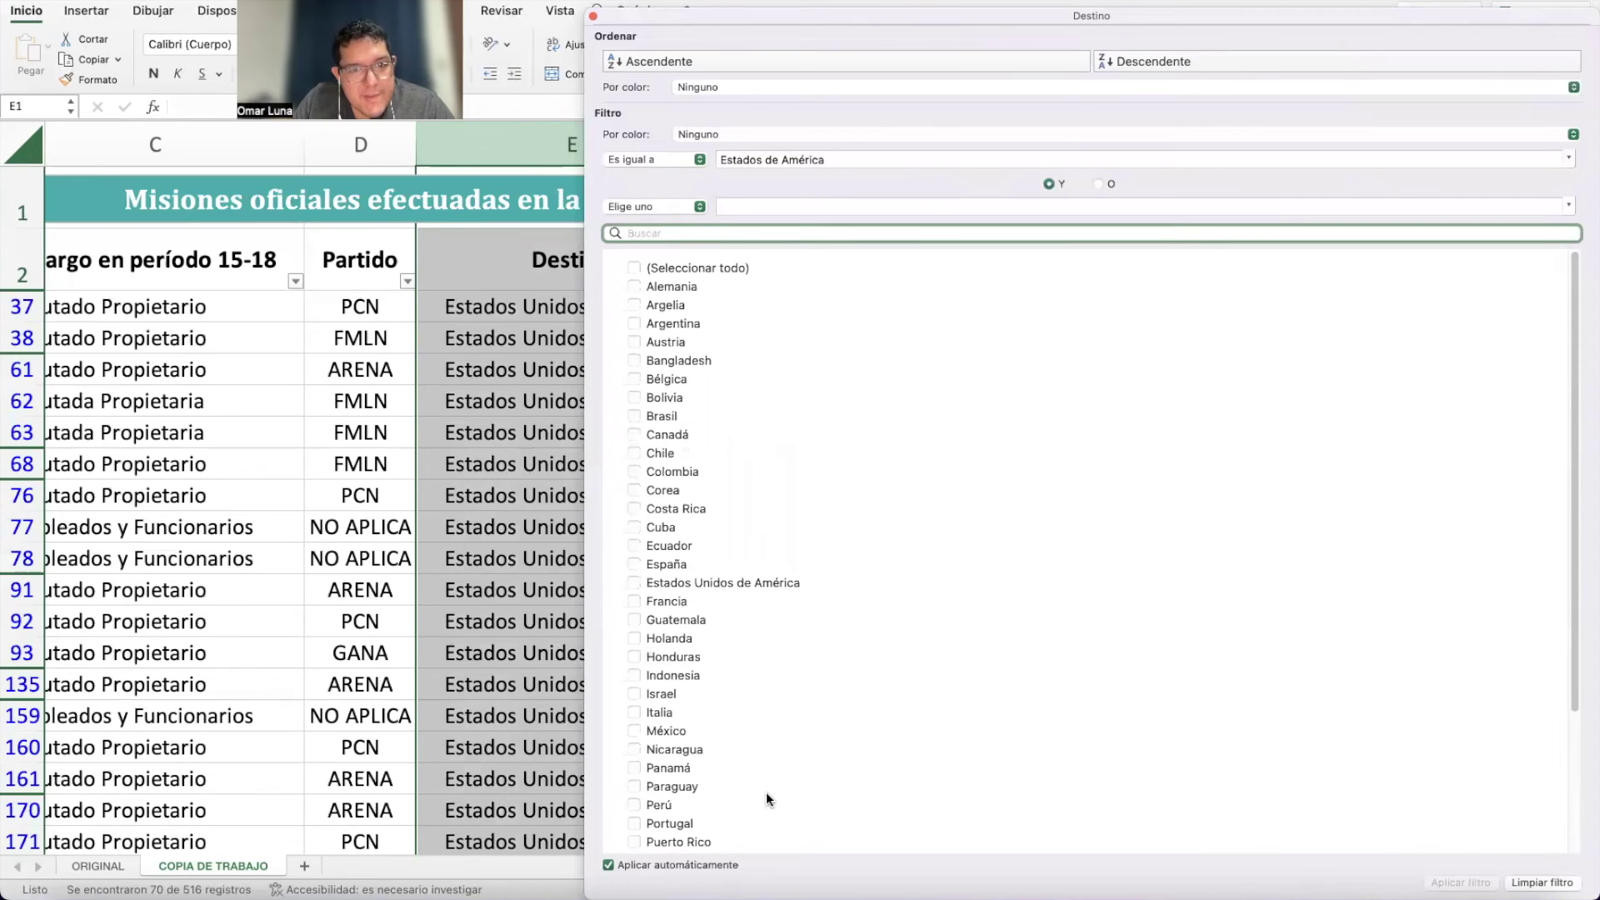
pyautogui.click(590, 18)
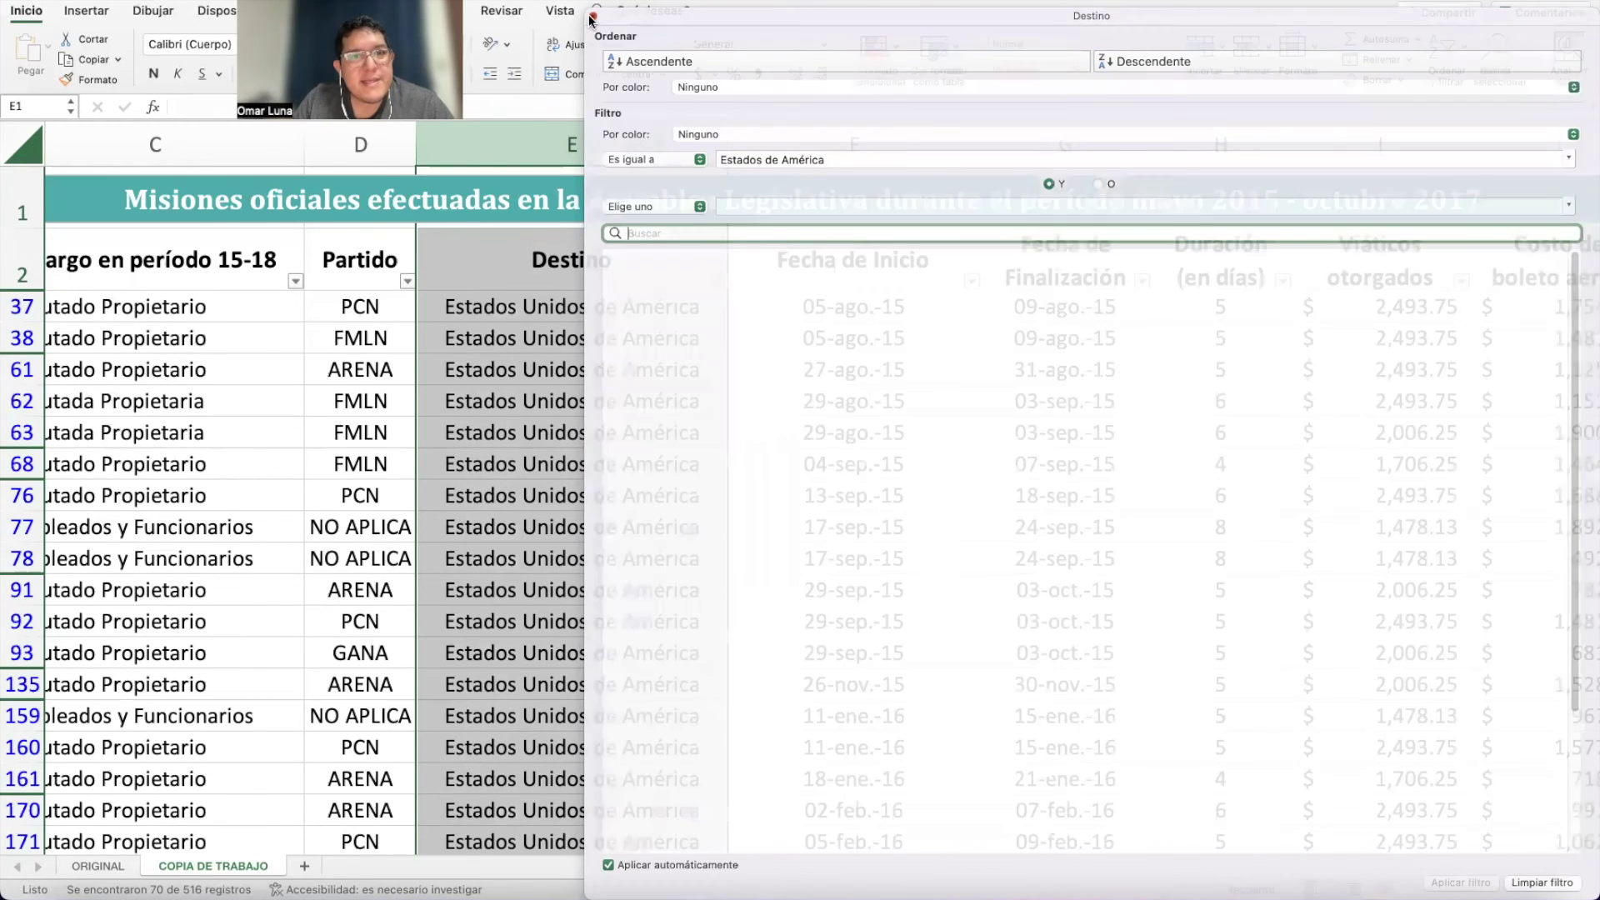
# Format the Fecha de Inicio and Fecha de Finalización columns as dates of the type 14/03/2012.
pyautogui.click(856, 343)
pyautogui.hscroll(3, 866, 390)
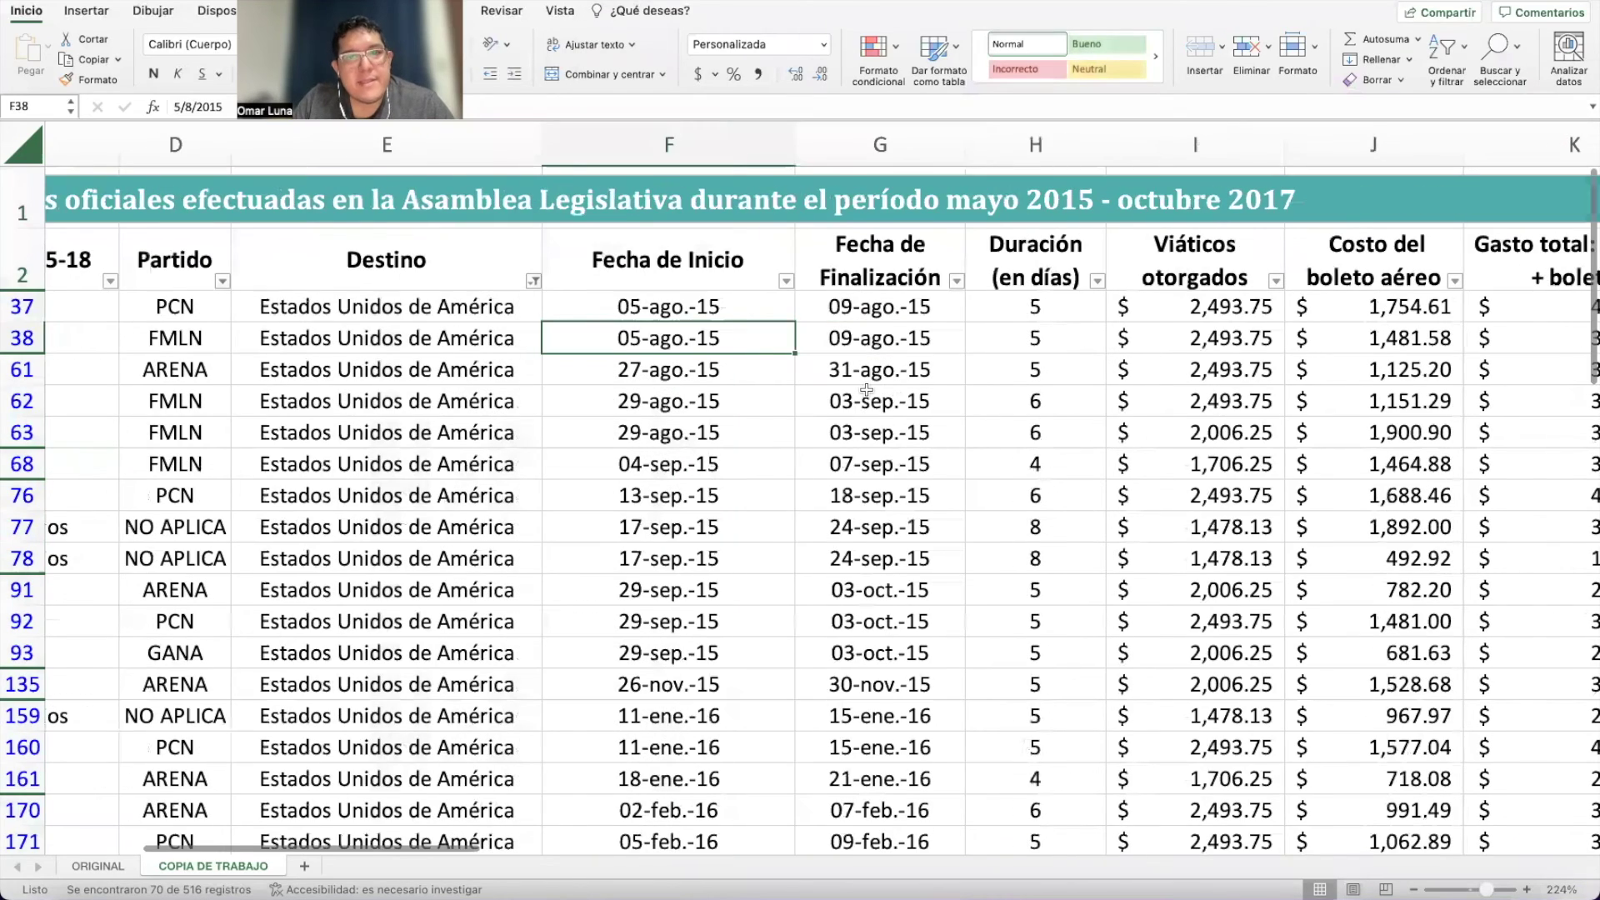
pyautogui.hscroll(3, 866, 390)
pyautogui.press('Up')
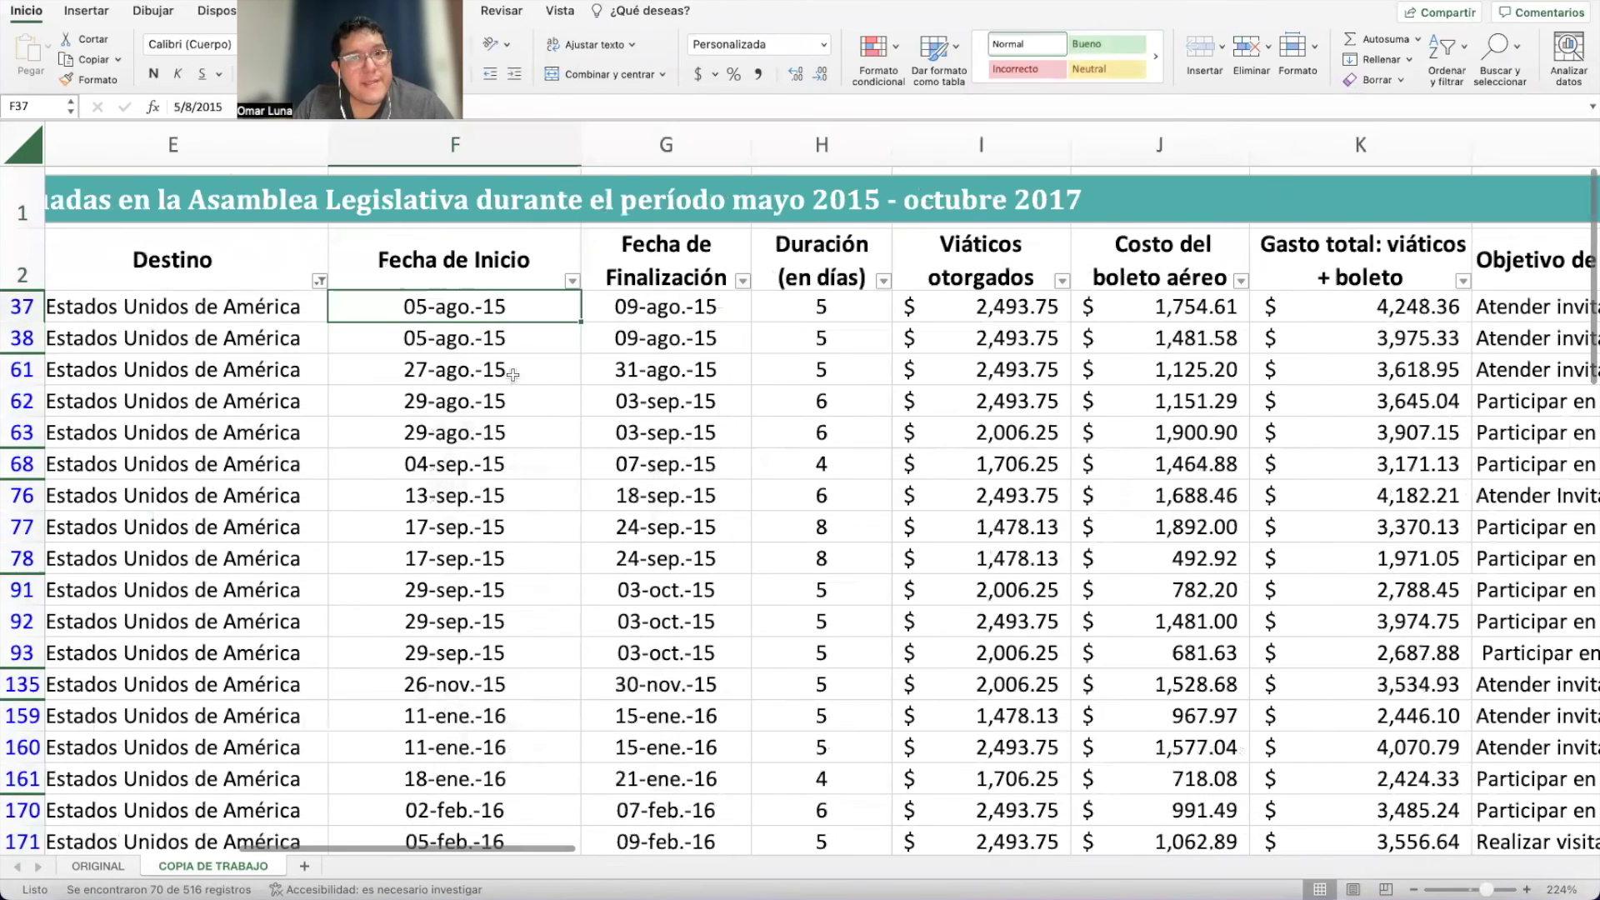
pyautogui.scroll(-2, 683, 621)
pyautogui.scroll(2, 684, 620)
pyautogui.click(550, 134)
pyautogui.moveTo(550, 134); pyautogui.dragTo(645, 141)
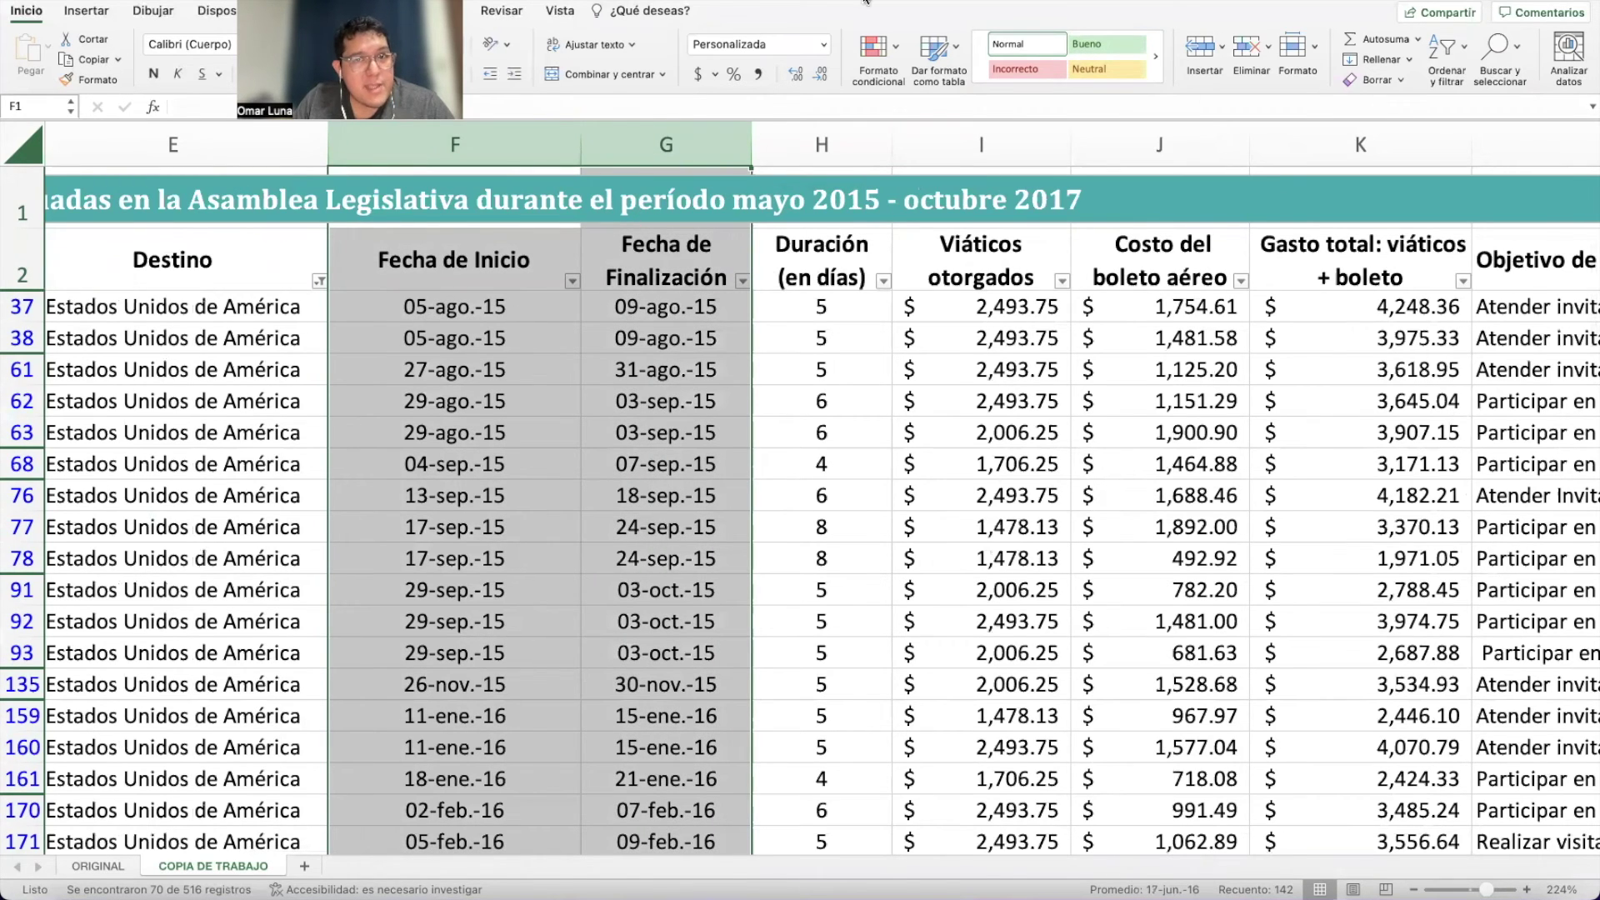
pyautogui.click(824, 48)
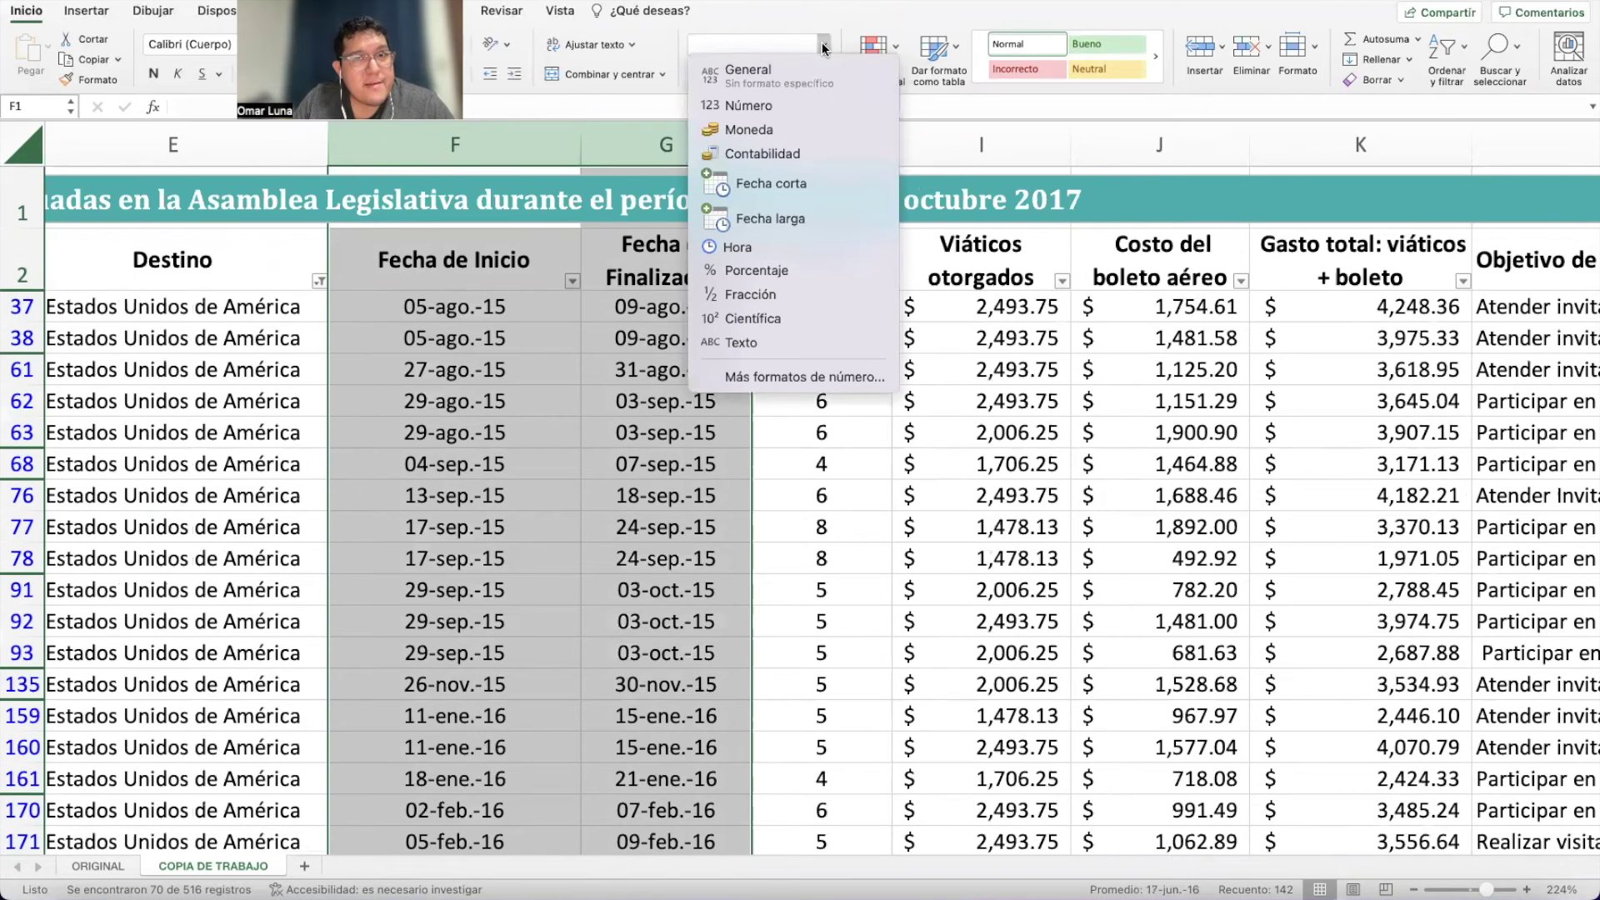
pyautogui.click(746, 378)
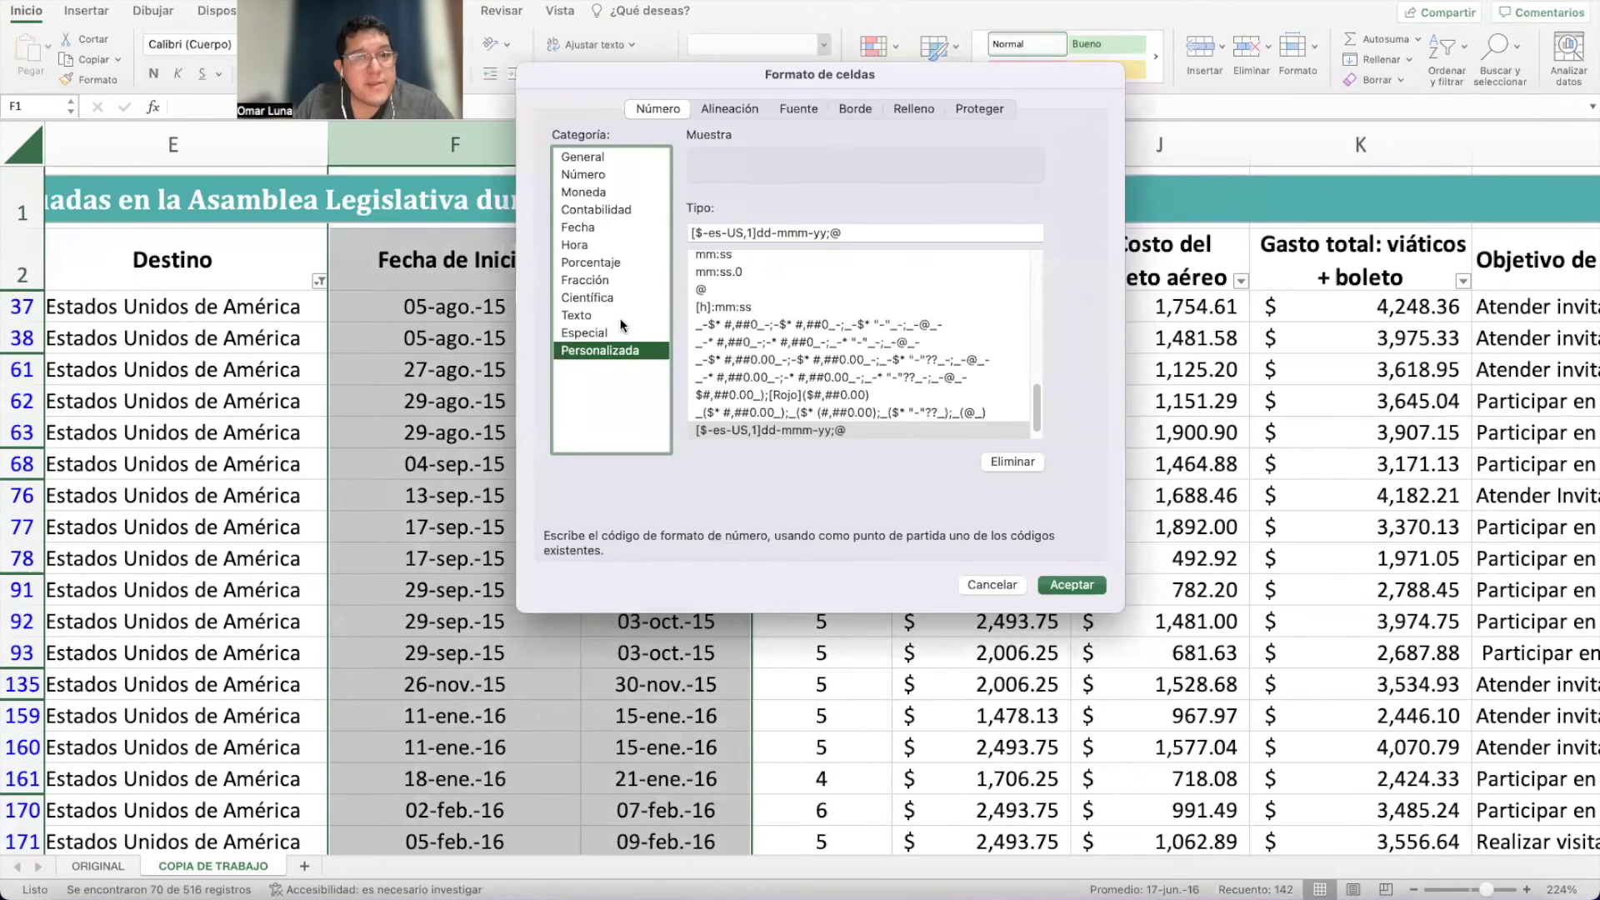
pyautogui.click(586, 228)
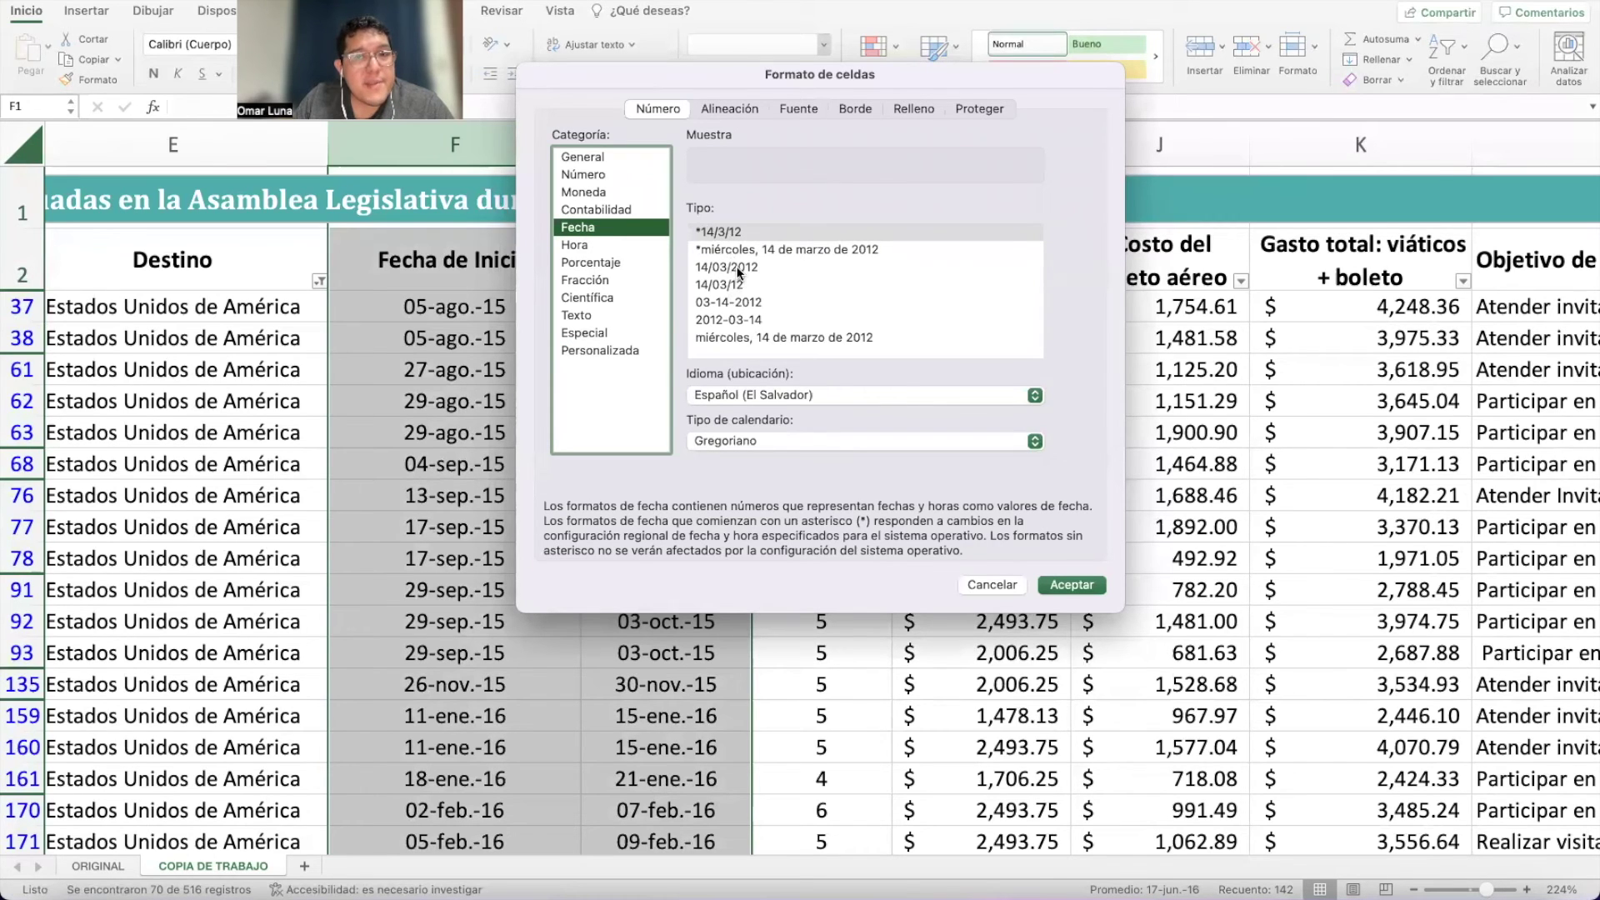
pyautogui.click(732, 232)
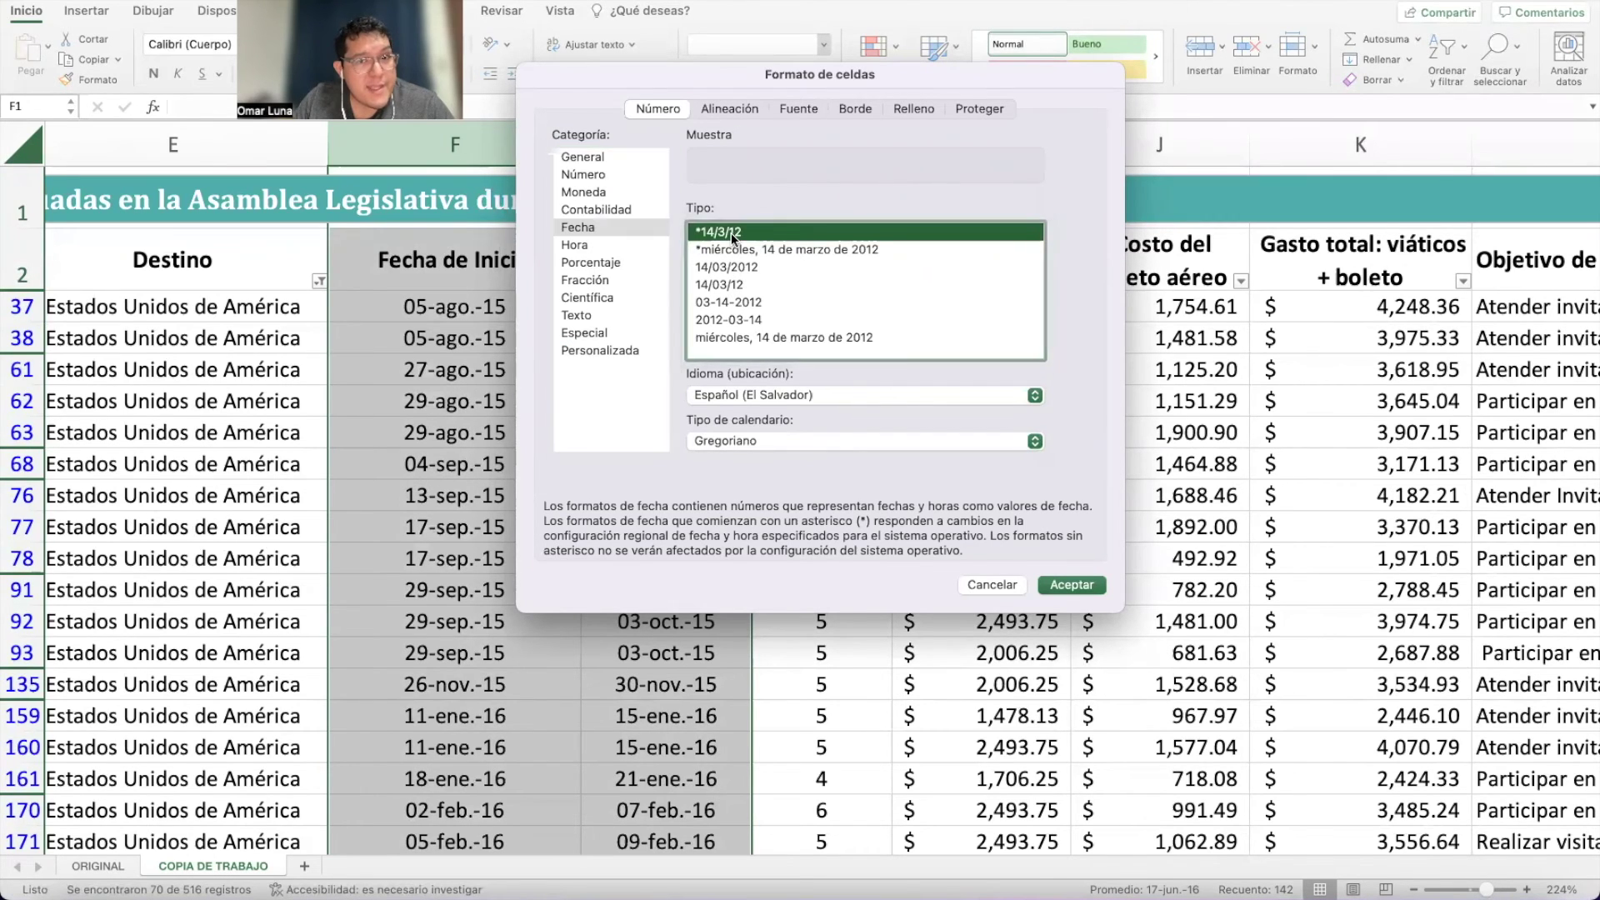
pyautogui.click(735, 268)
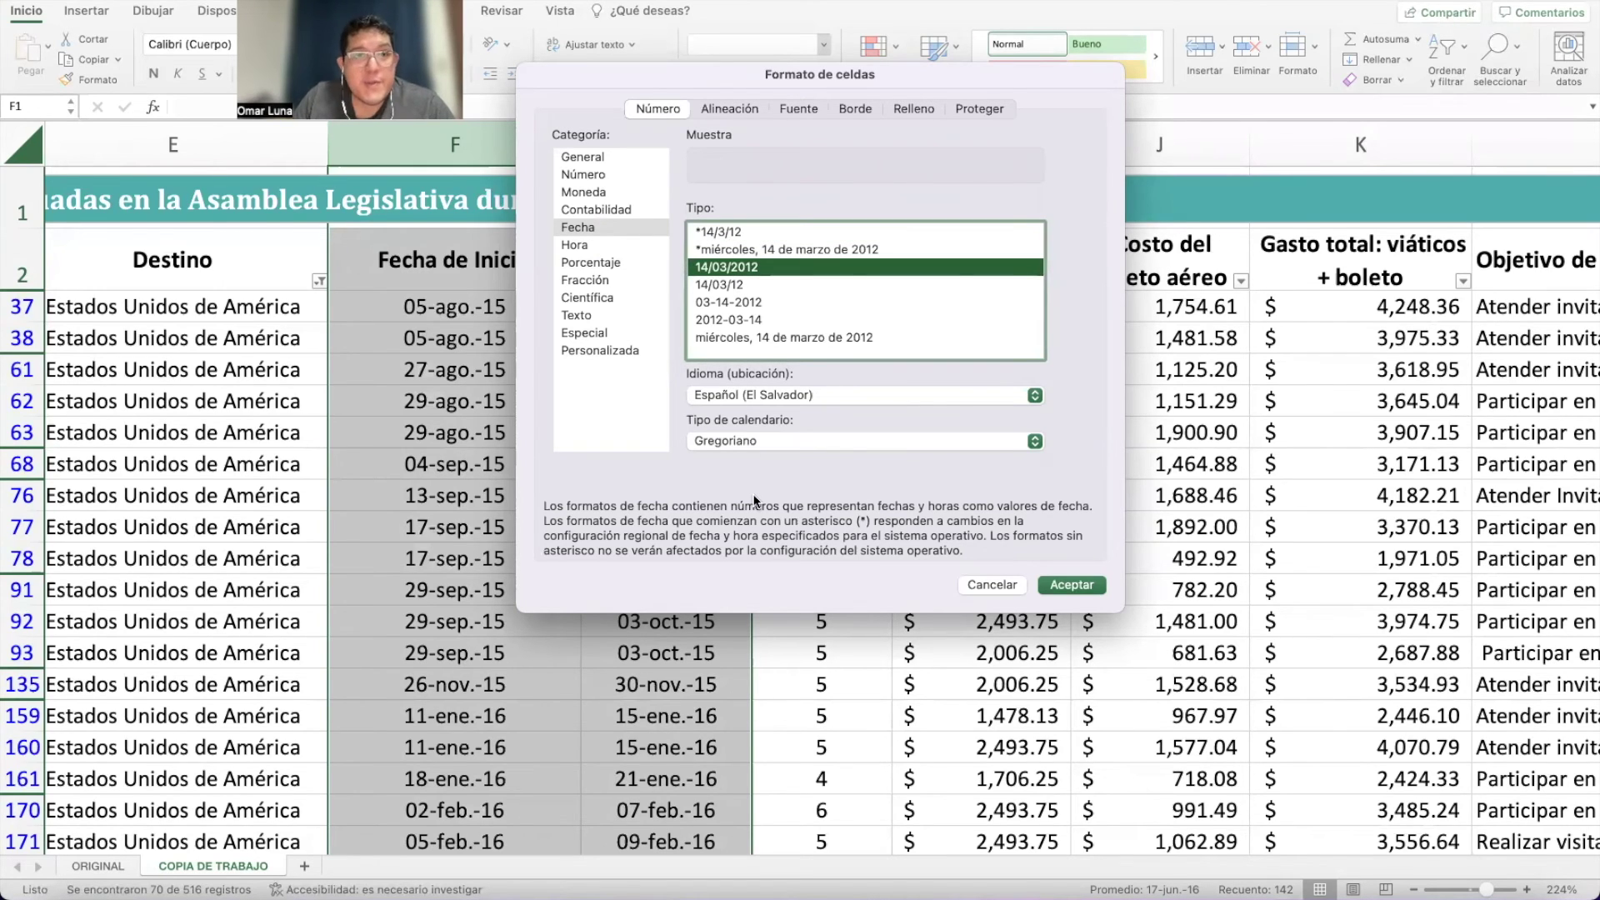
pyautogui.click(1083, 590)
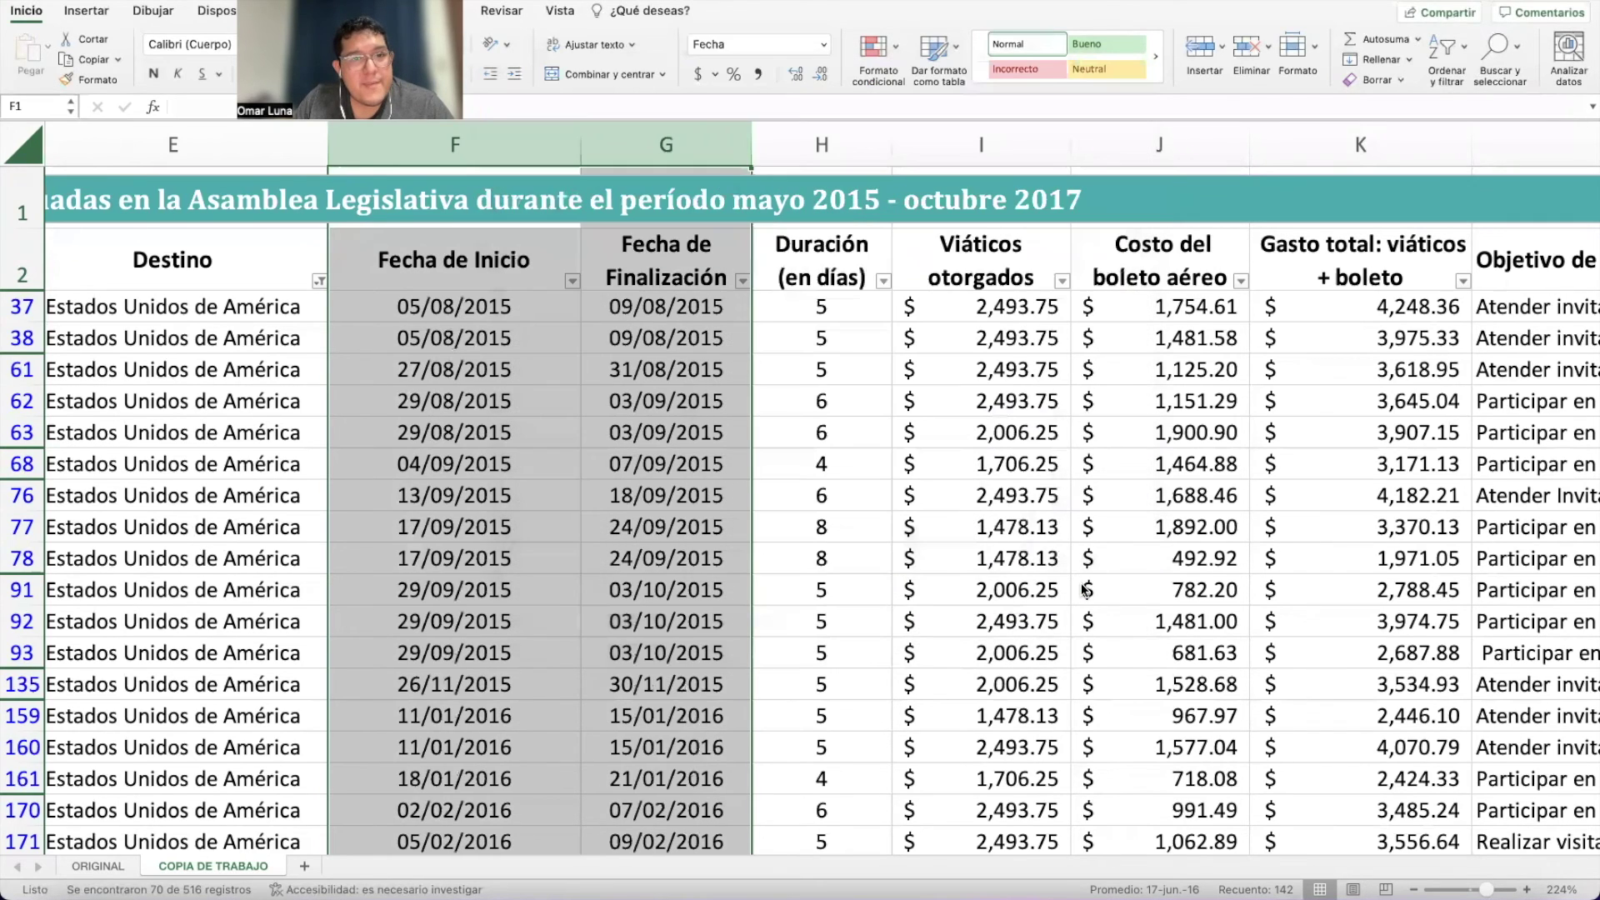
# Check the date format down the filtered rows and turn off the filter on the table.
pyautogui.click(617, 462)
pyautogui.scroll(-3, 653, 544)
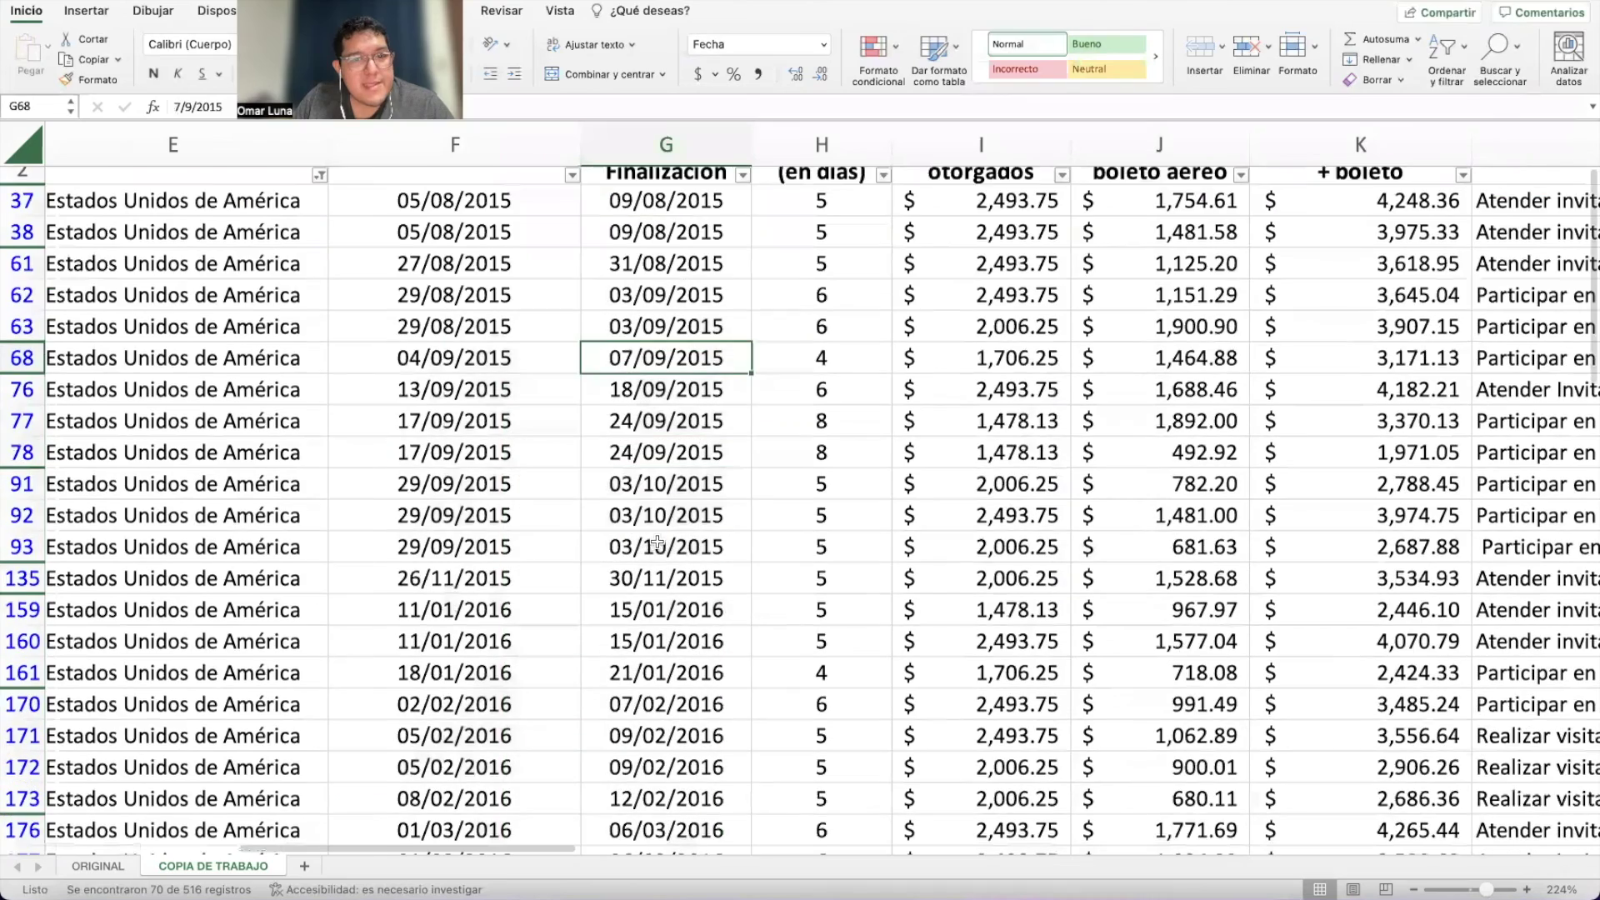
pyautogui.scroll(-20, 657, 543)
pyautogui.scroll(20, 644, 542)
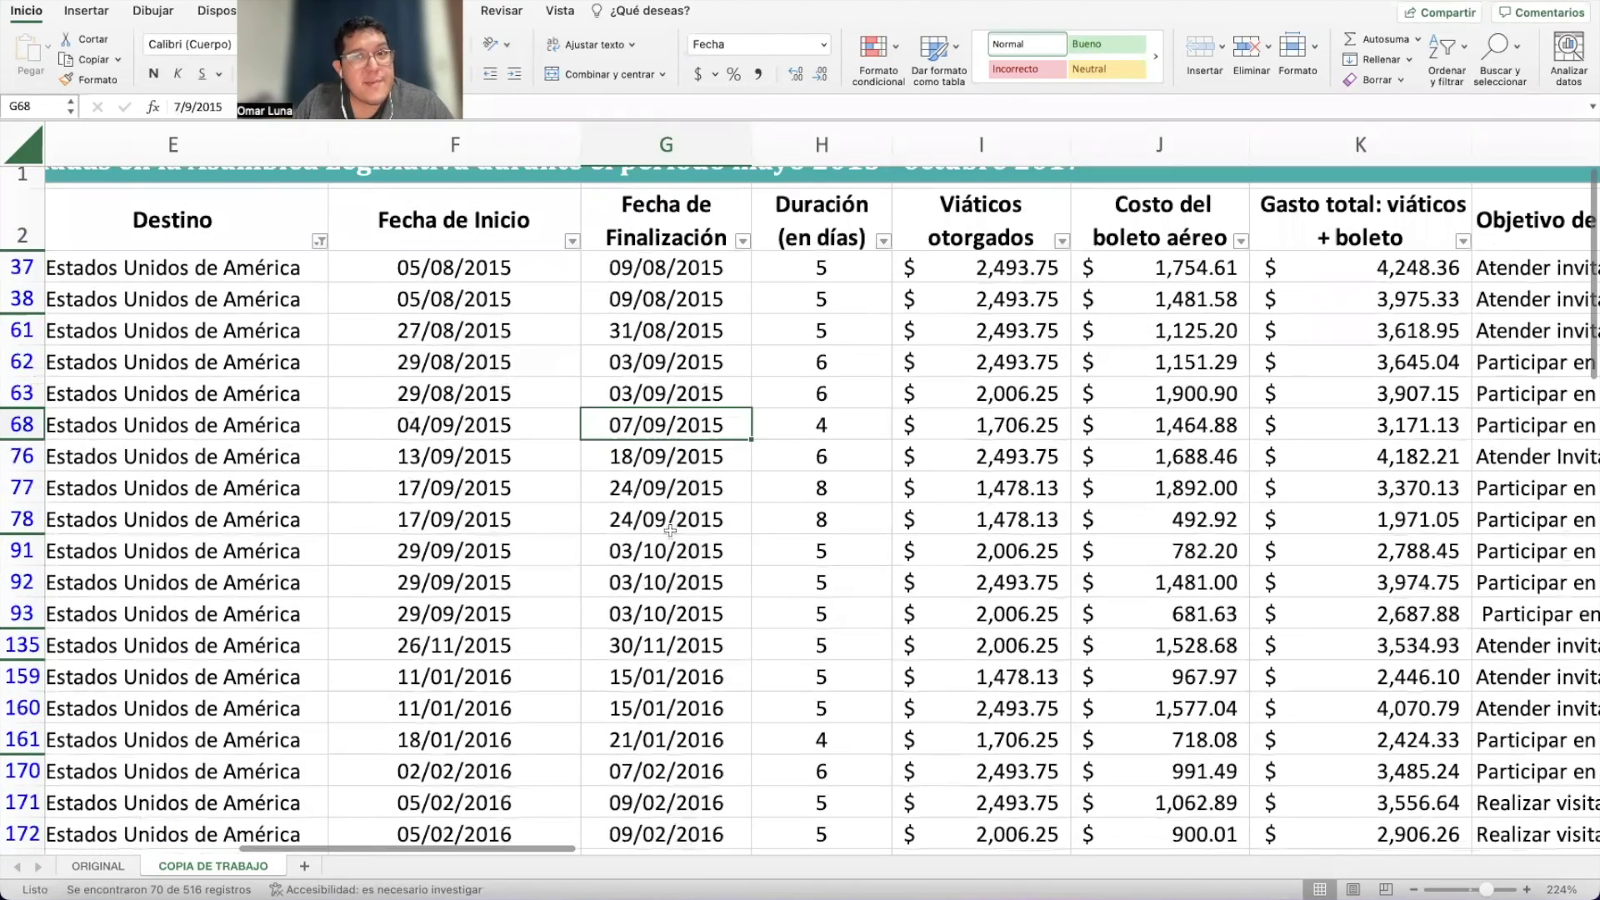
pyautogui.scroll(1, 670, 530)
pyautogui.click(1443, 53)
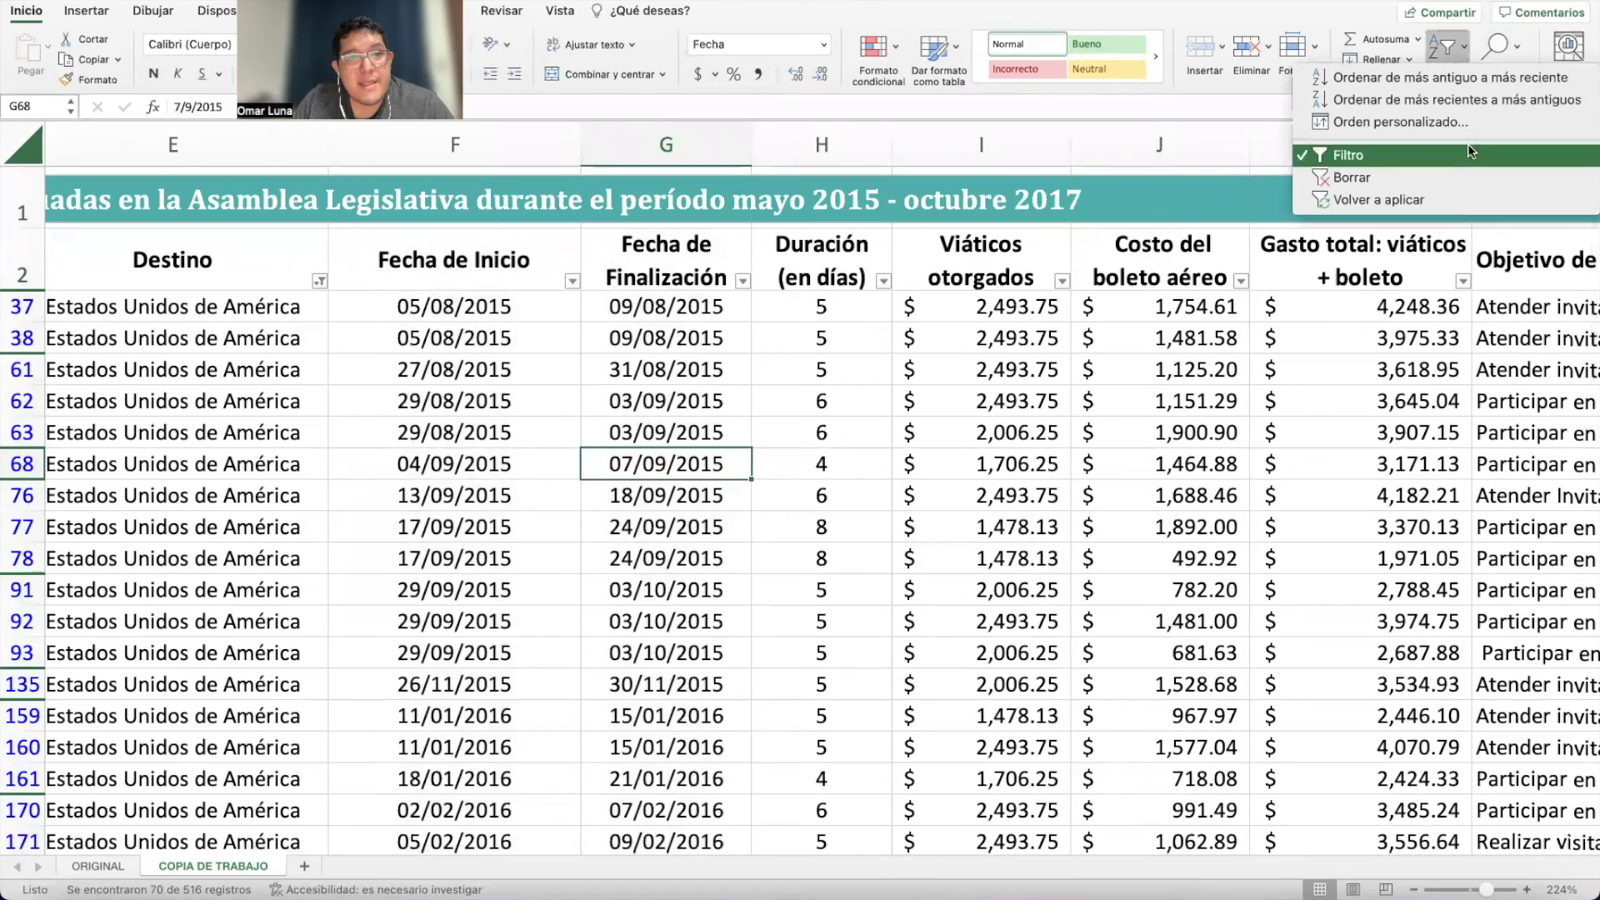
pyautogui.click(1469, 151)
pyautogui.scroll(-1, 579, 471)
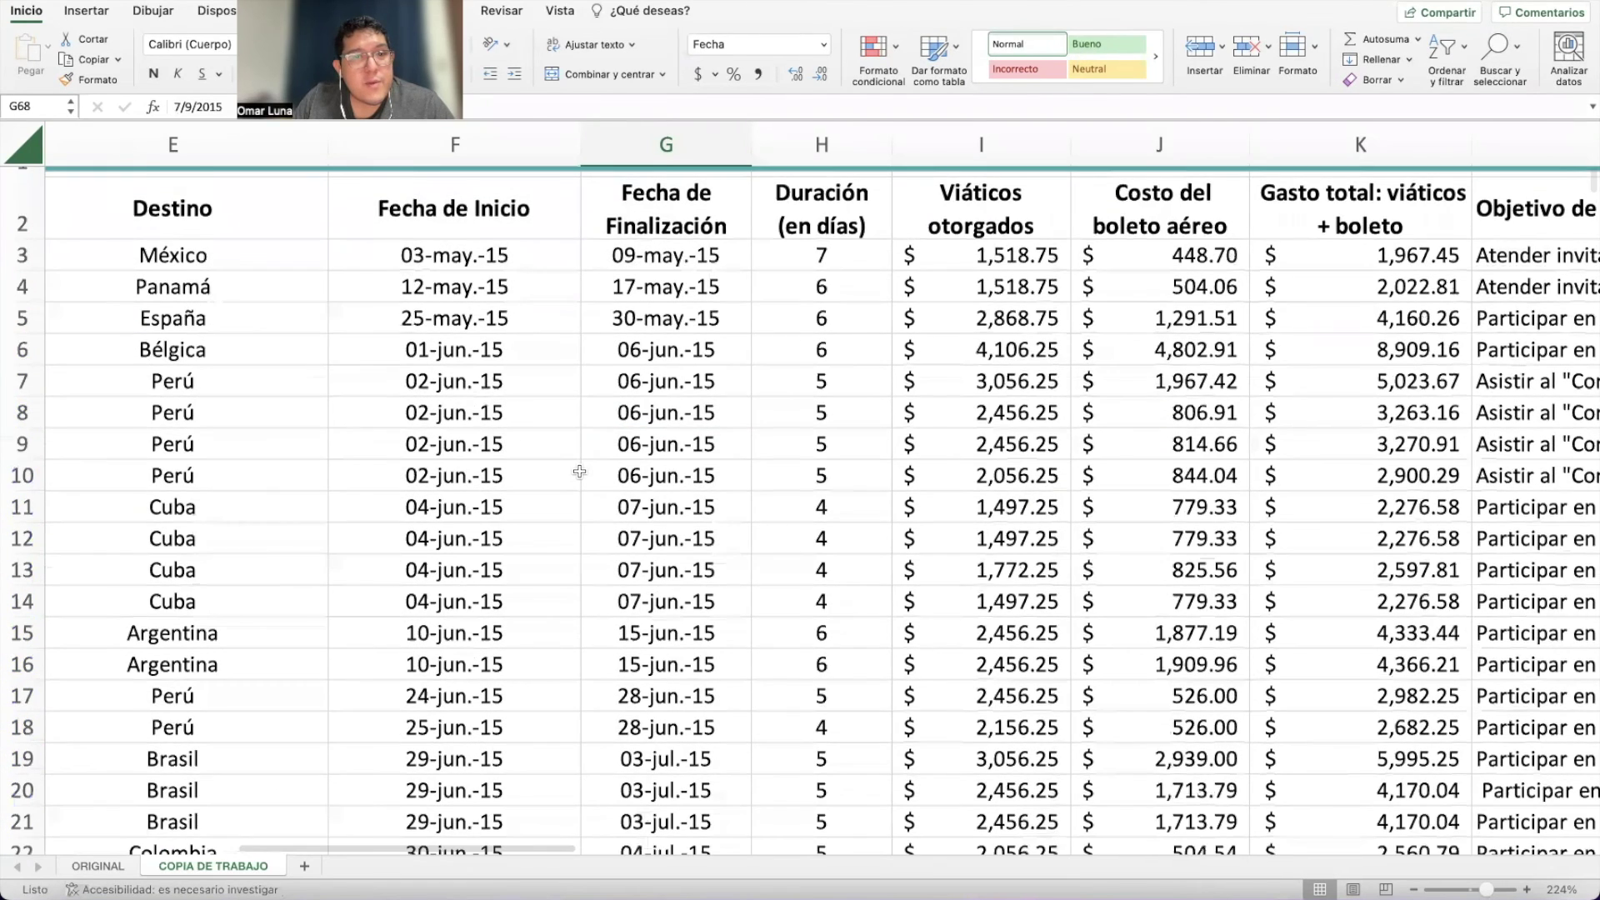
# Format the entire unfiltered Fecha de Inicio and Fecha de Finalización columns as dates of the type 14/03/2012.
pyautogui.scroll(-10, 579, 471)
pyautogui.scroll(10, 579, 472)
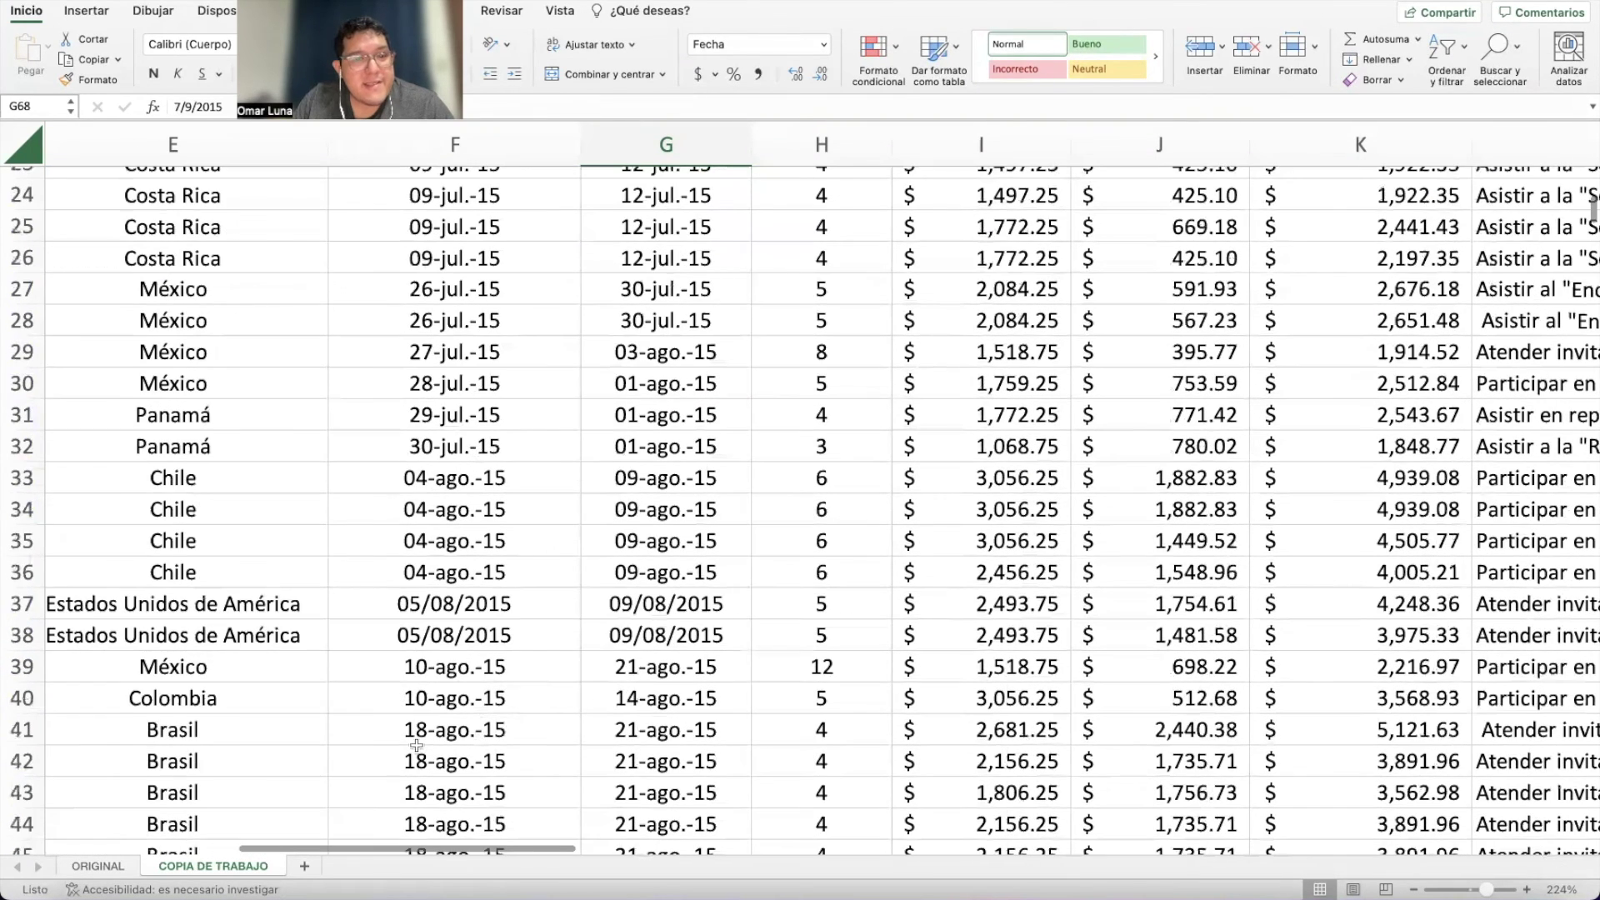
pyautogui.scroll(1, 420, 279)
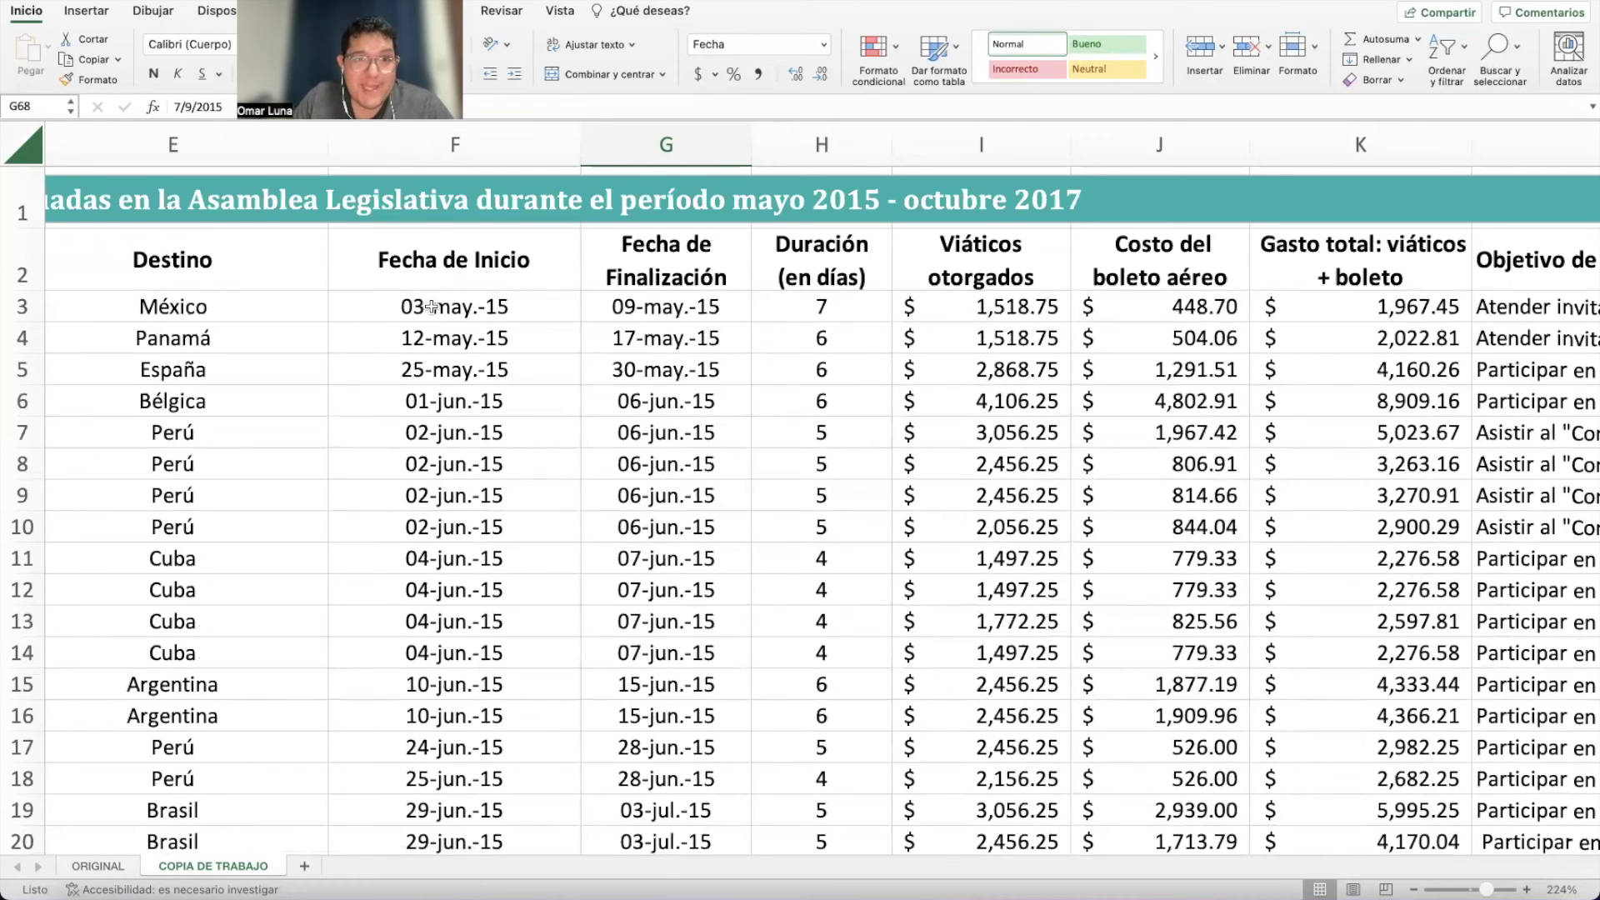
pyautogui.click(480, 129)
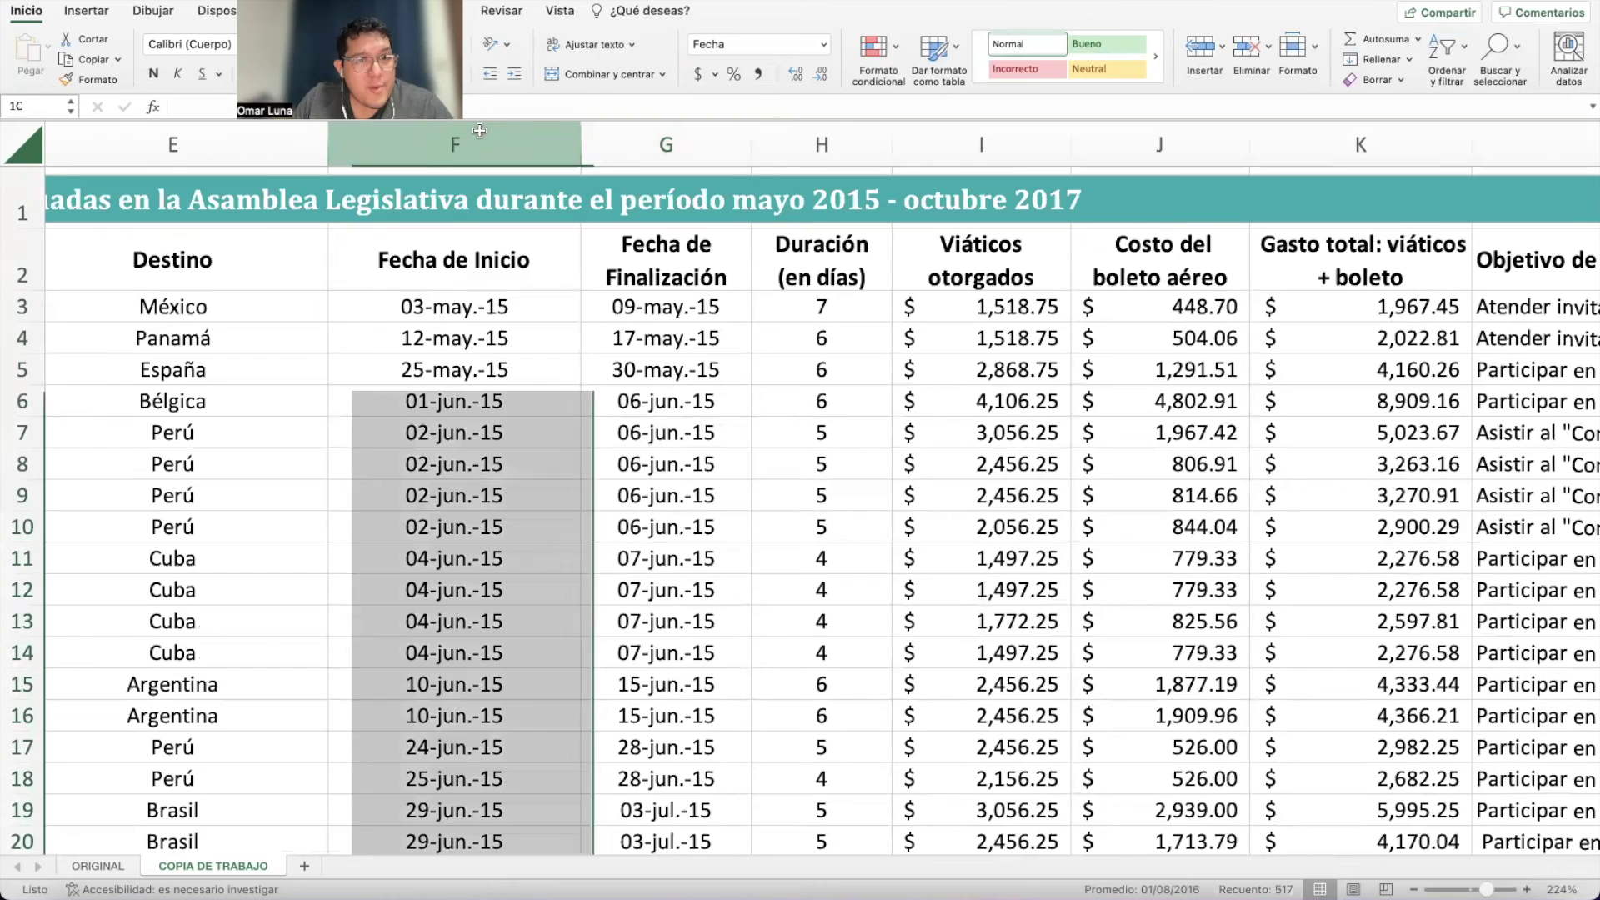
pyautogui.keyDown('shift'); pyautogui.click(654, 138); pyautogui.keyUp('shift')
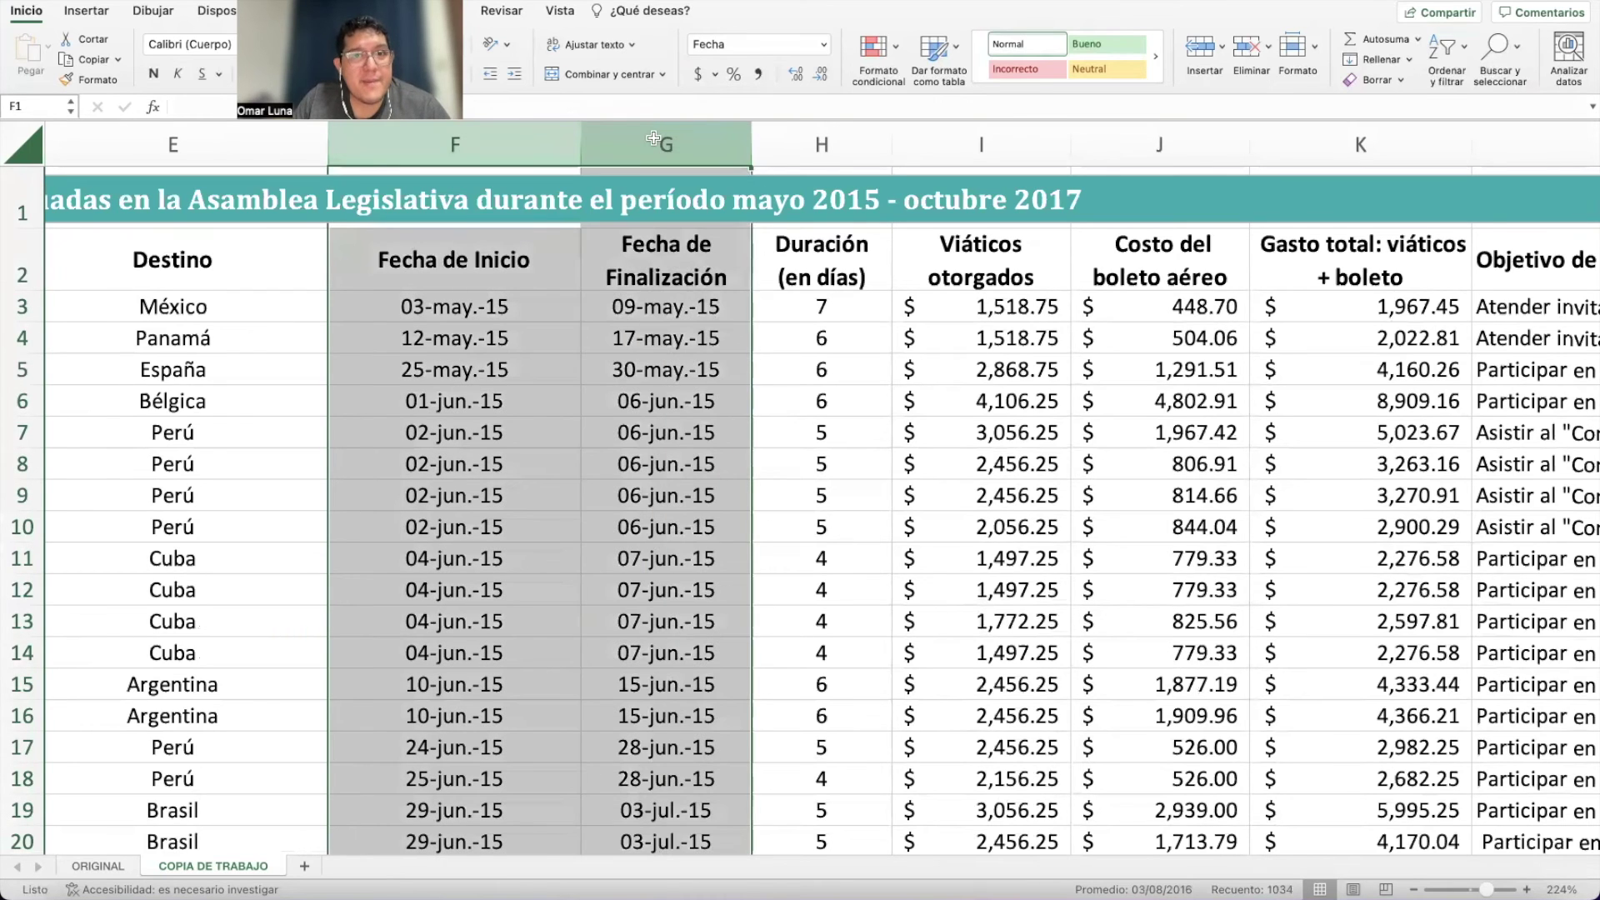
pyautogui.click(822, 45)
pyautogui.click(732, 375)
pyautogui.click(581, 230)
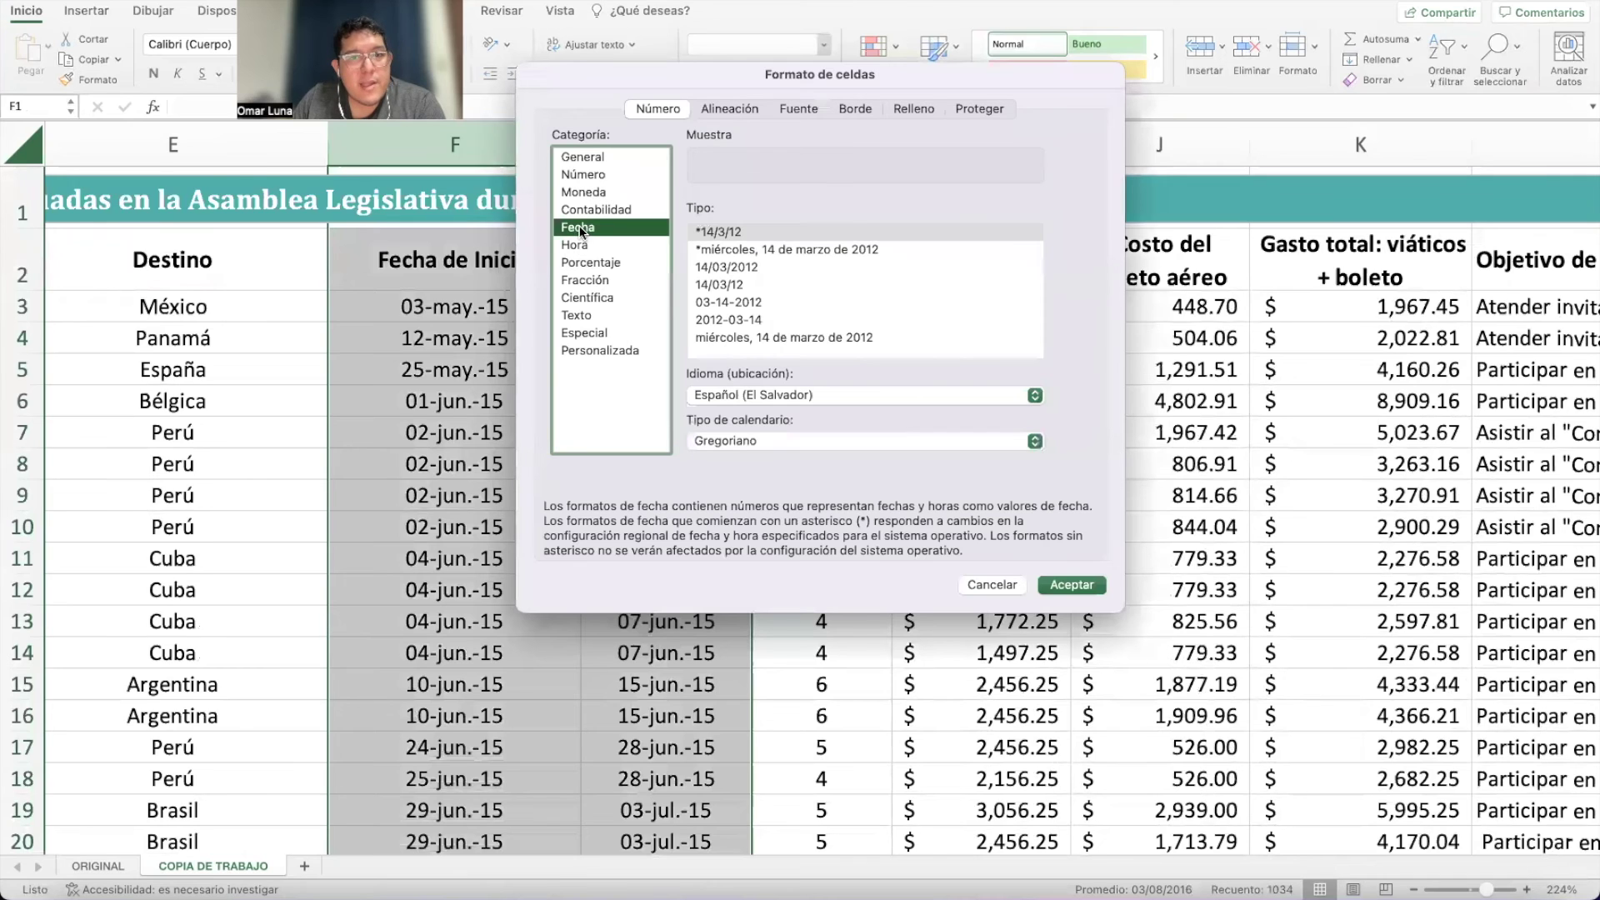
pyautogui.click(727, 268)
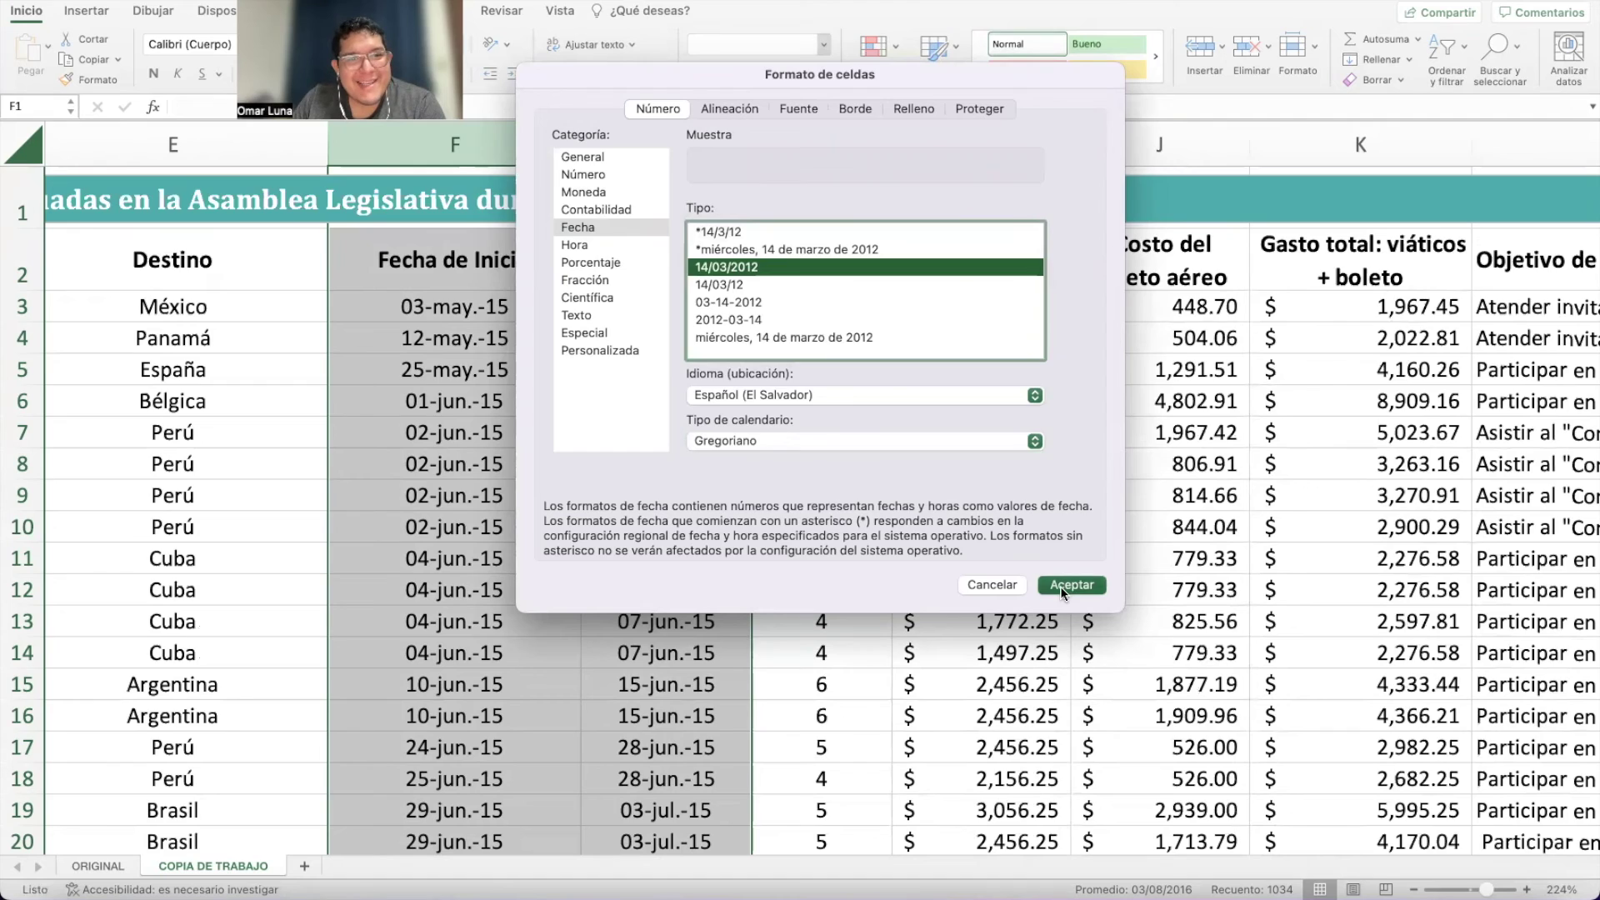
pyautogui.click(1060, 587)
# Check the date format in the Fecha de Inicio and Fecha de Finalización columns down to the last rows of the table.
pyautogui.scroll(-2, 689, 476)
pyautogui.scroll(-10, 688, 476)
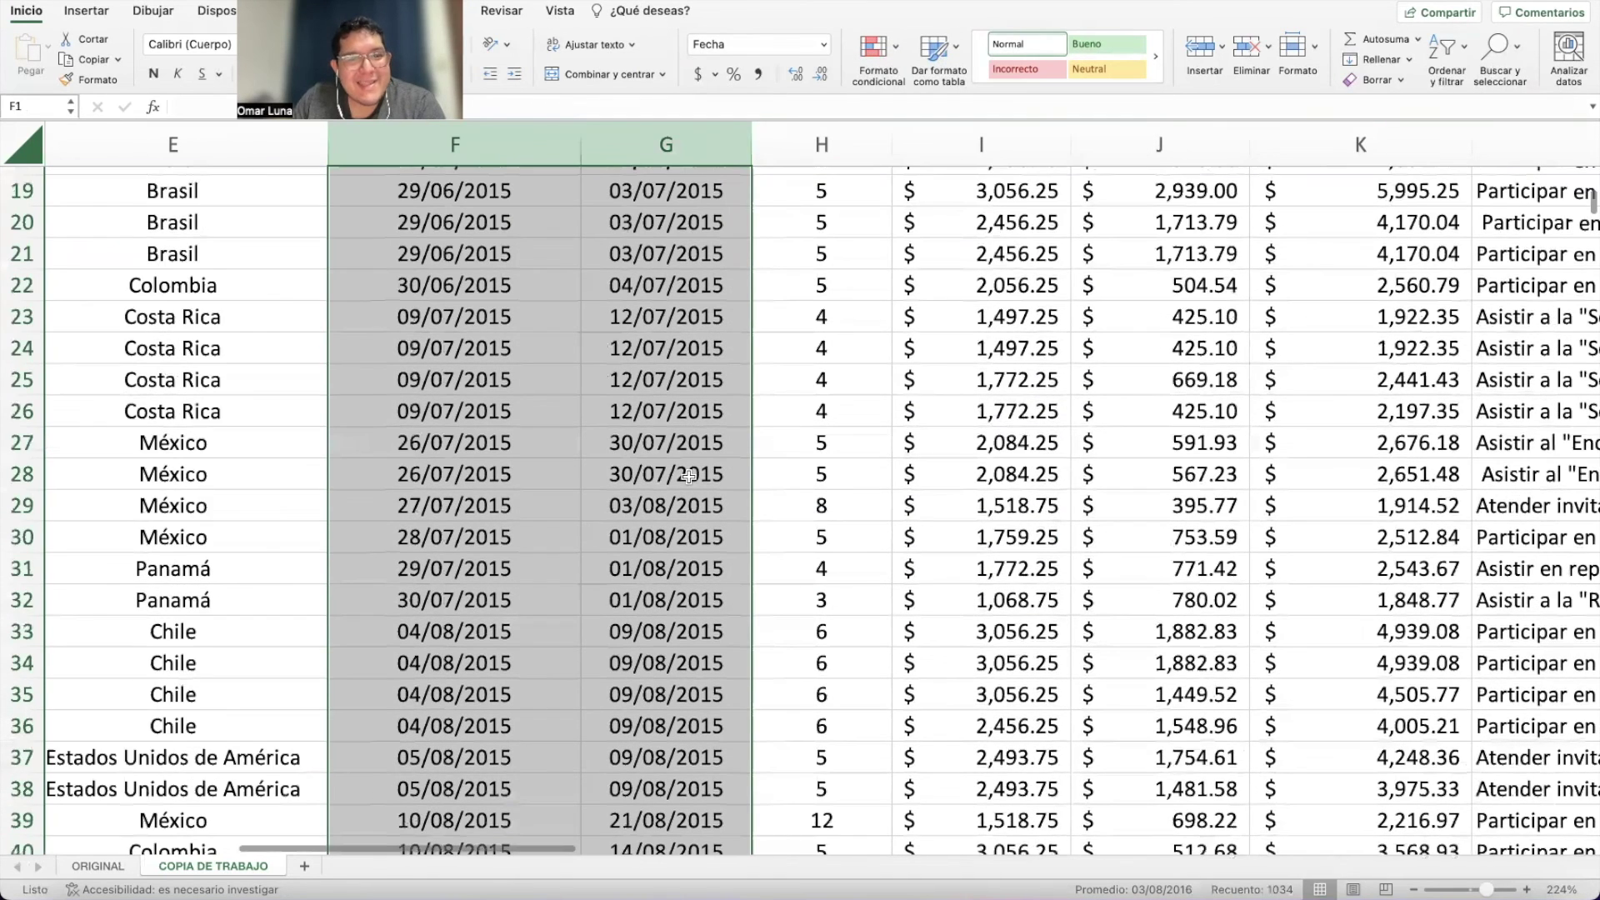
pyautogui.scroll(-12, 688, 476)
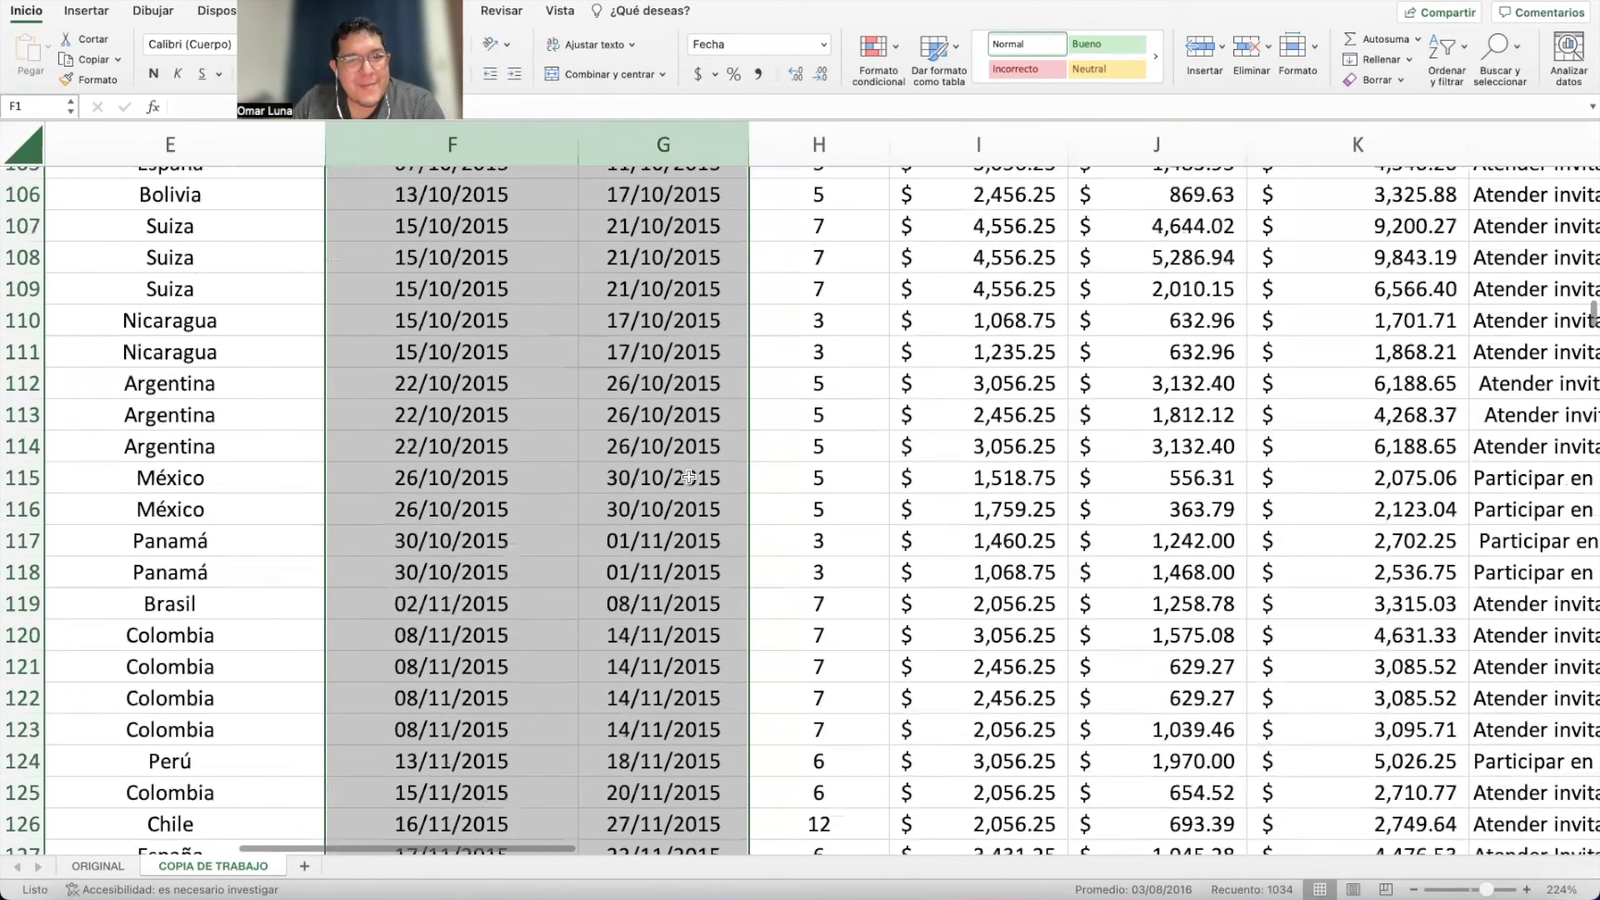
pyautogui.scroll(-15, 688, 476)
pyautogui.scroll(-20, 688, 475)
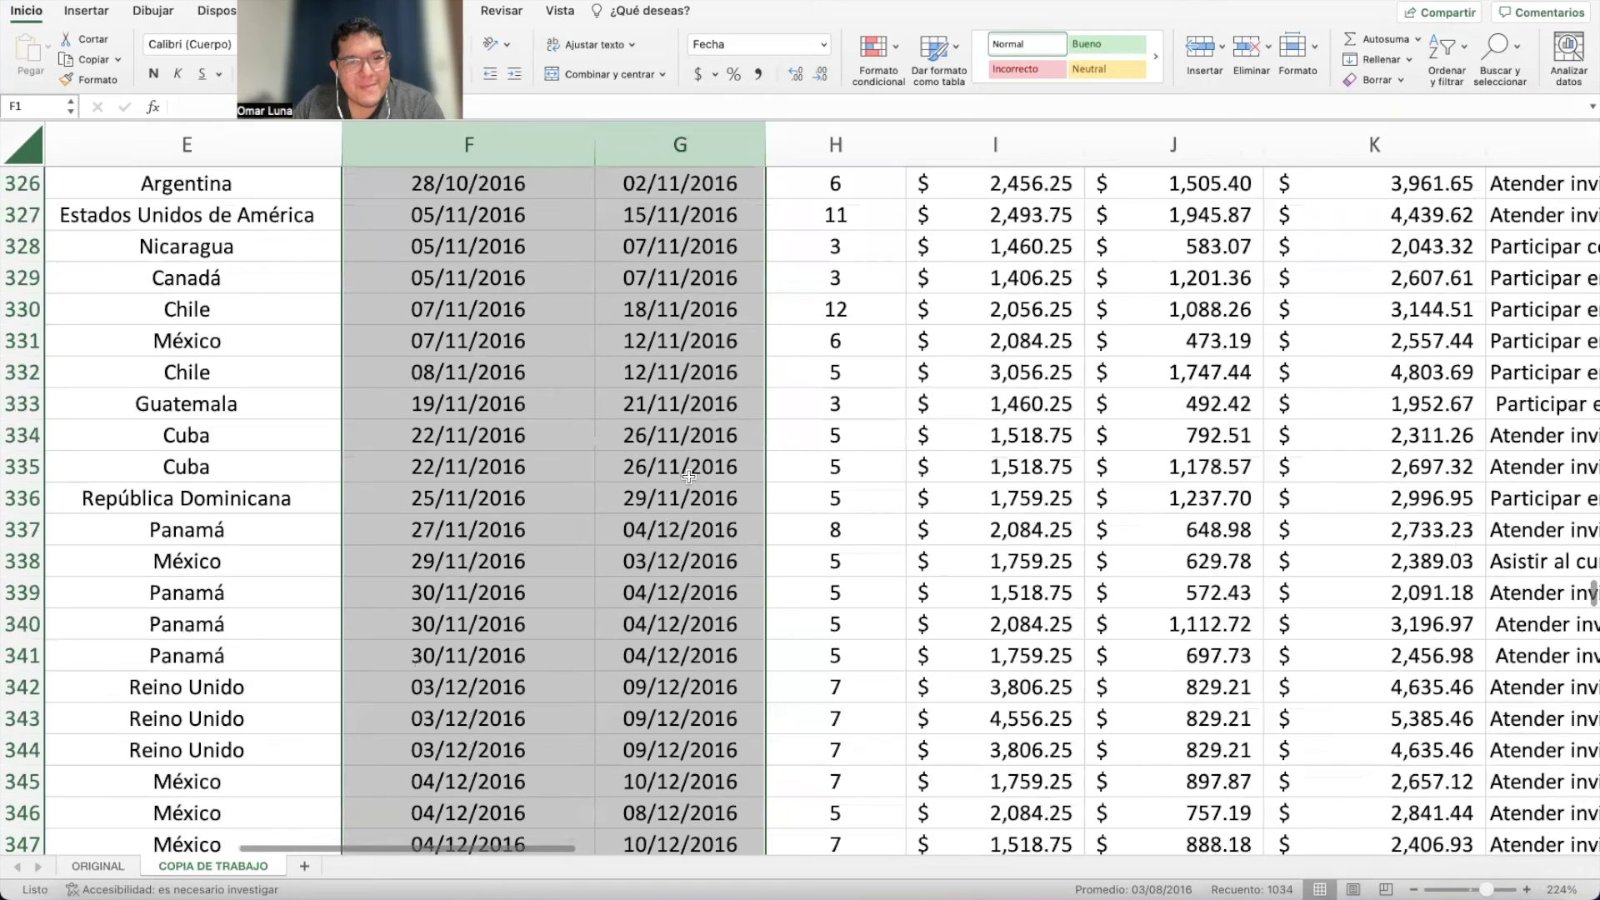
pyautogui.scroll(-20, 689, 476)
pyautogui.scroll(-5, 688, 476)
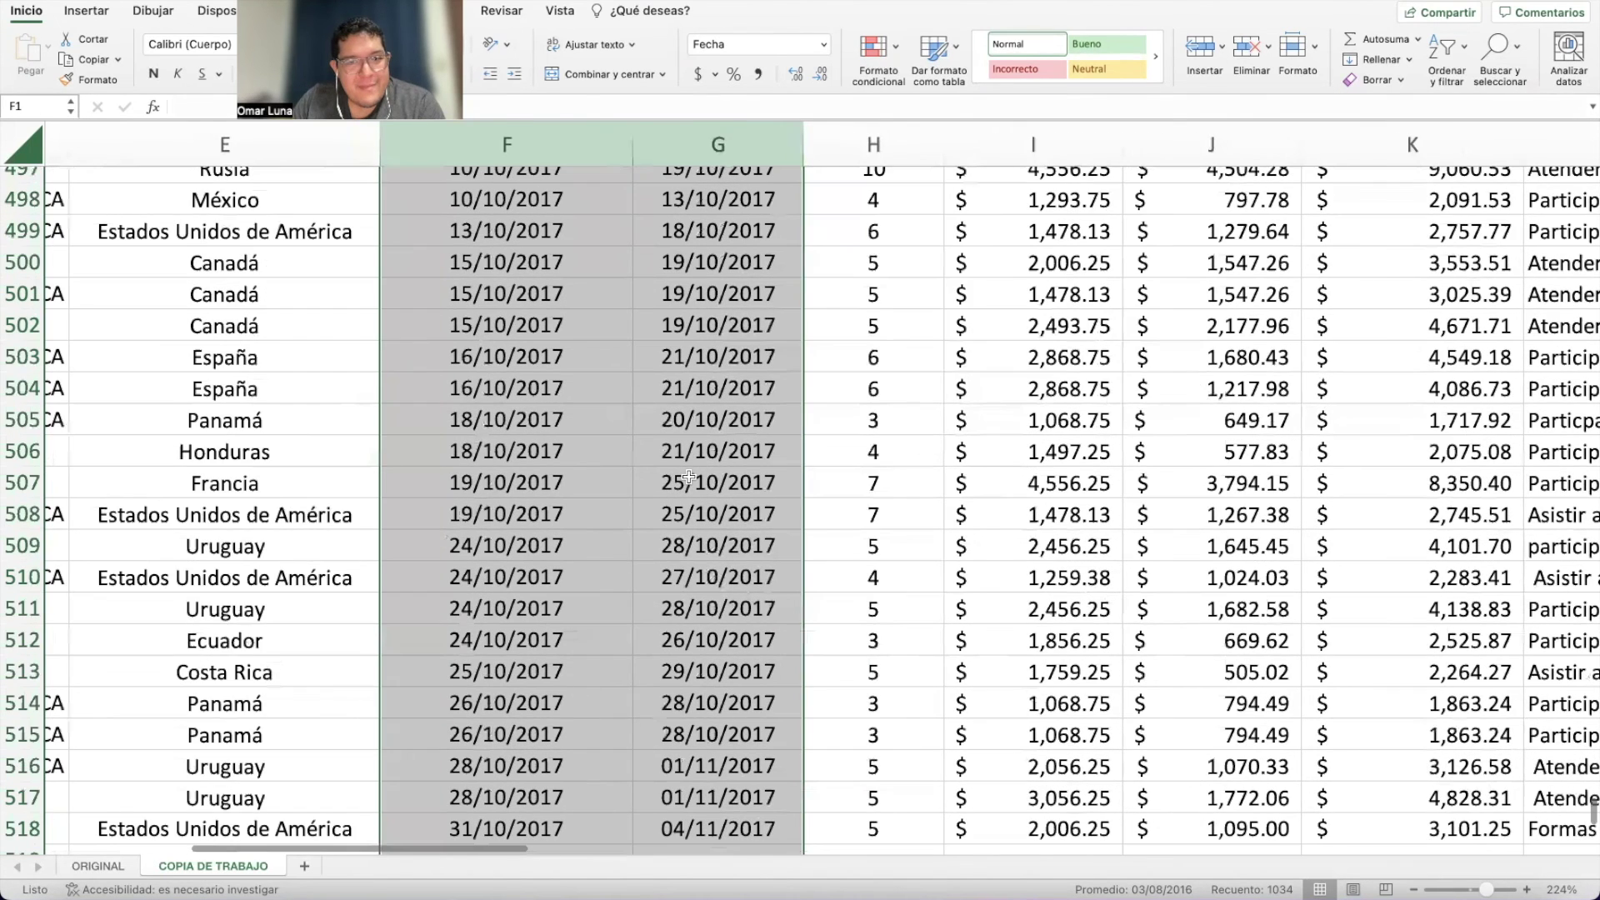
pyautogui.scroll(20, 689, 476)
pyautogui.scroll(20, 689, 476)
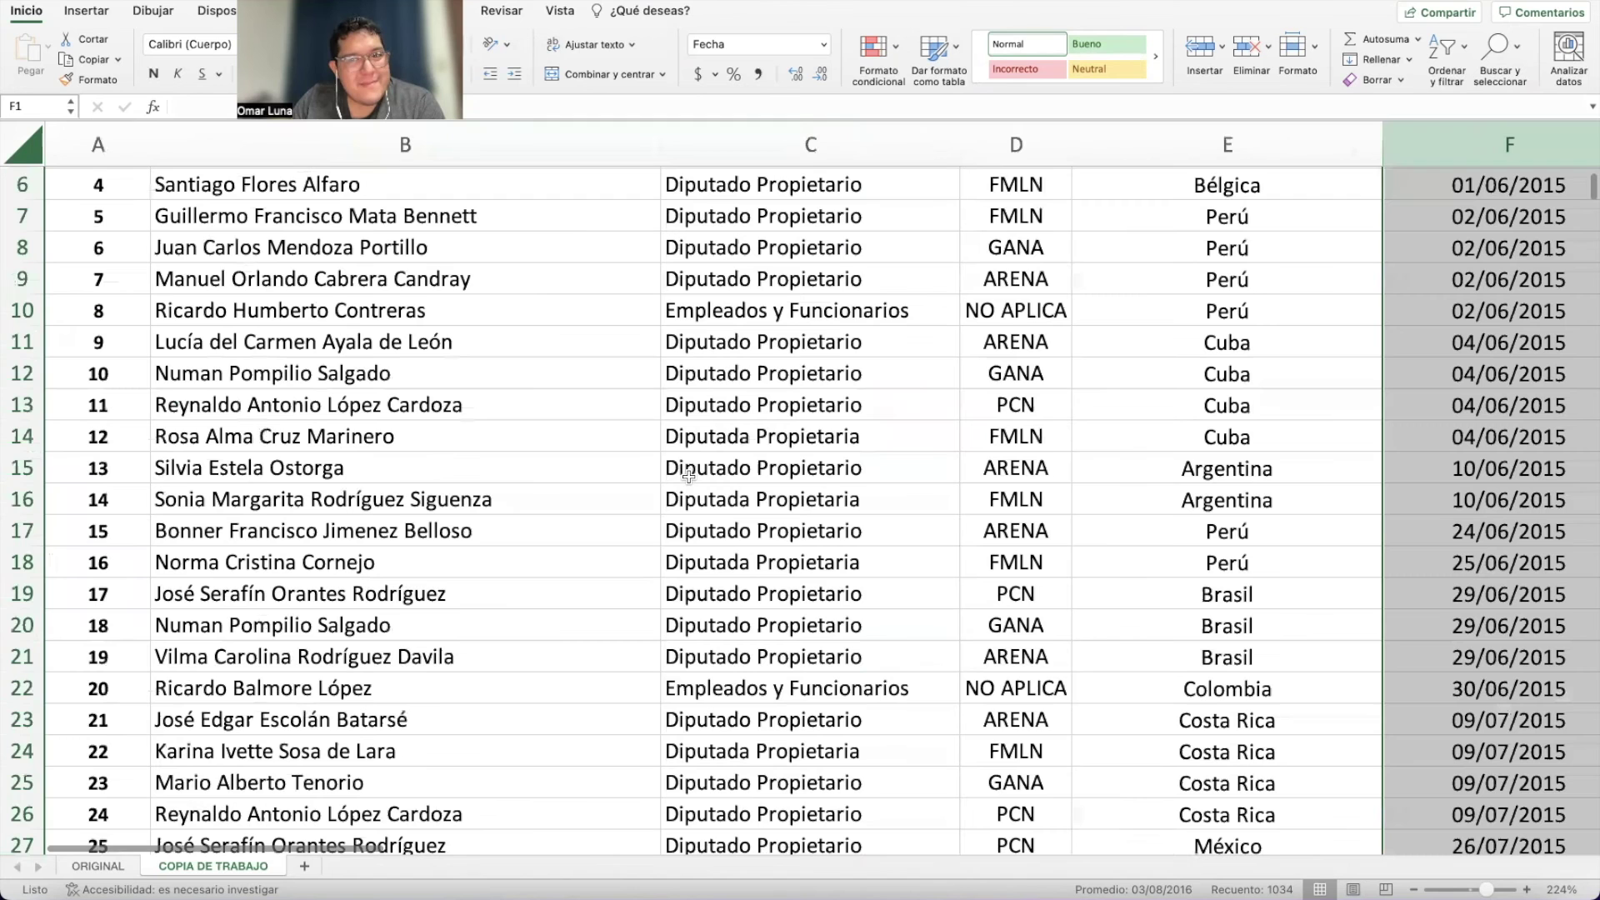
pyautogui.scroll(5, 689, 476)
# Add "(en dólares)" to the end of the Viáticos otorgados header.
pyautogui.hscroll(3, 688, 476)
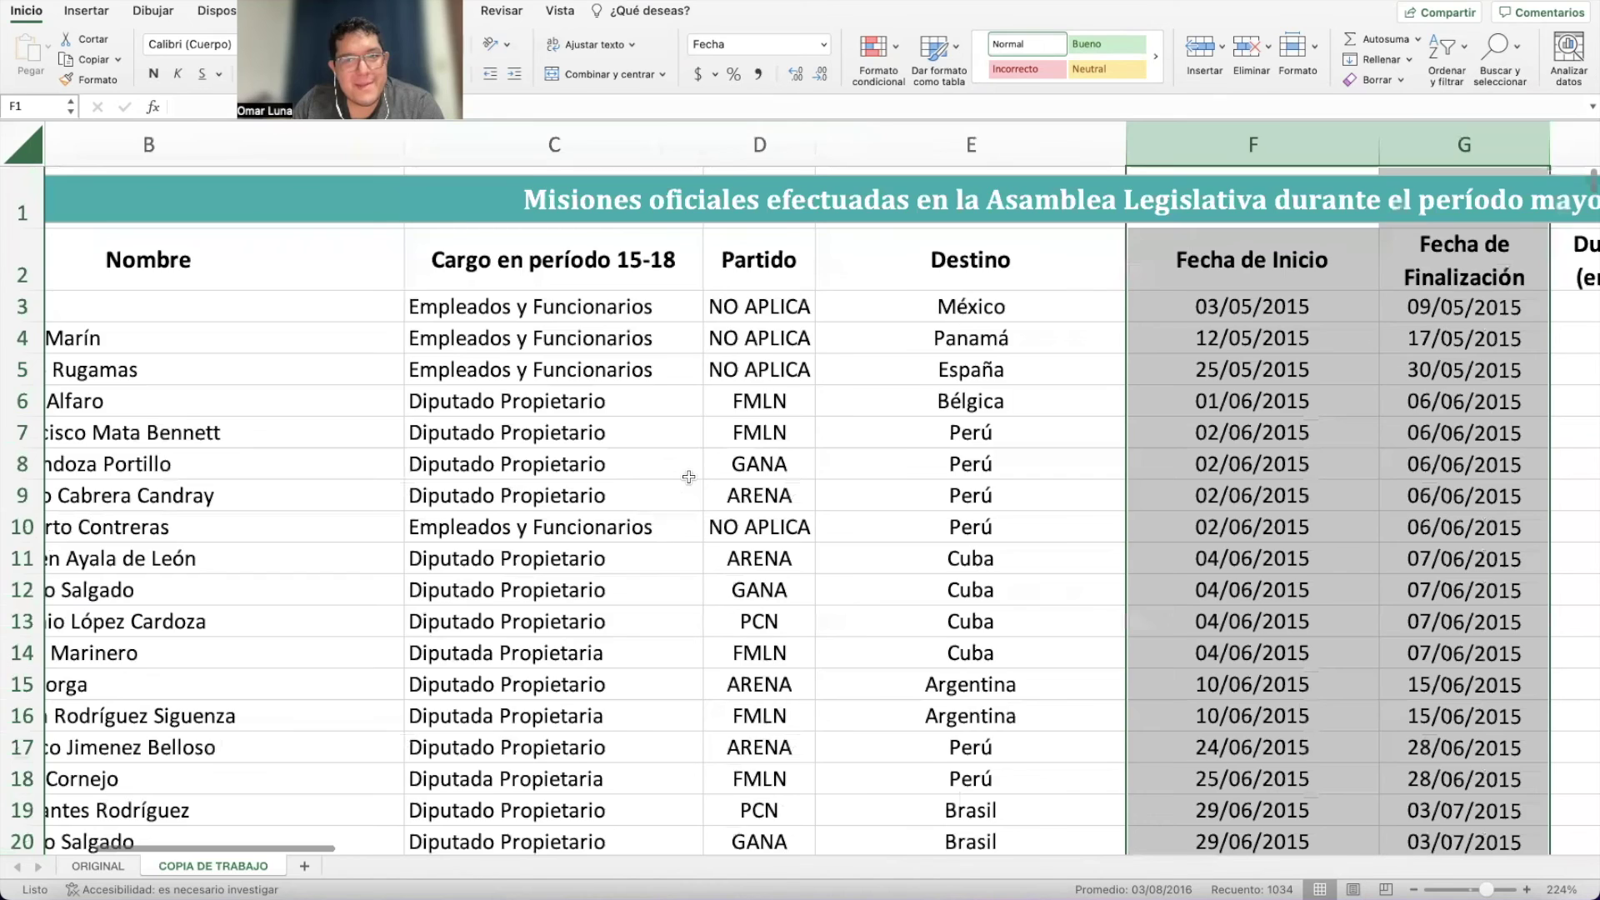
pyautogui.hscroll(10, 688, 476)
pyautogui.hscroll(-1, 642, 443)
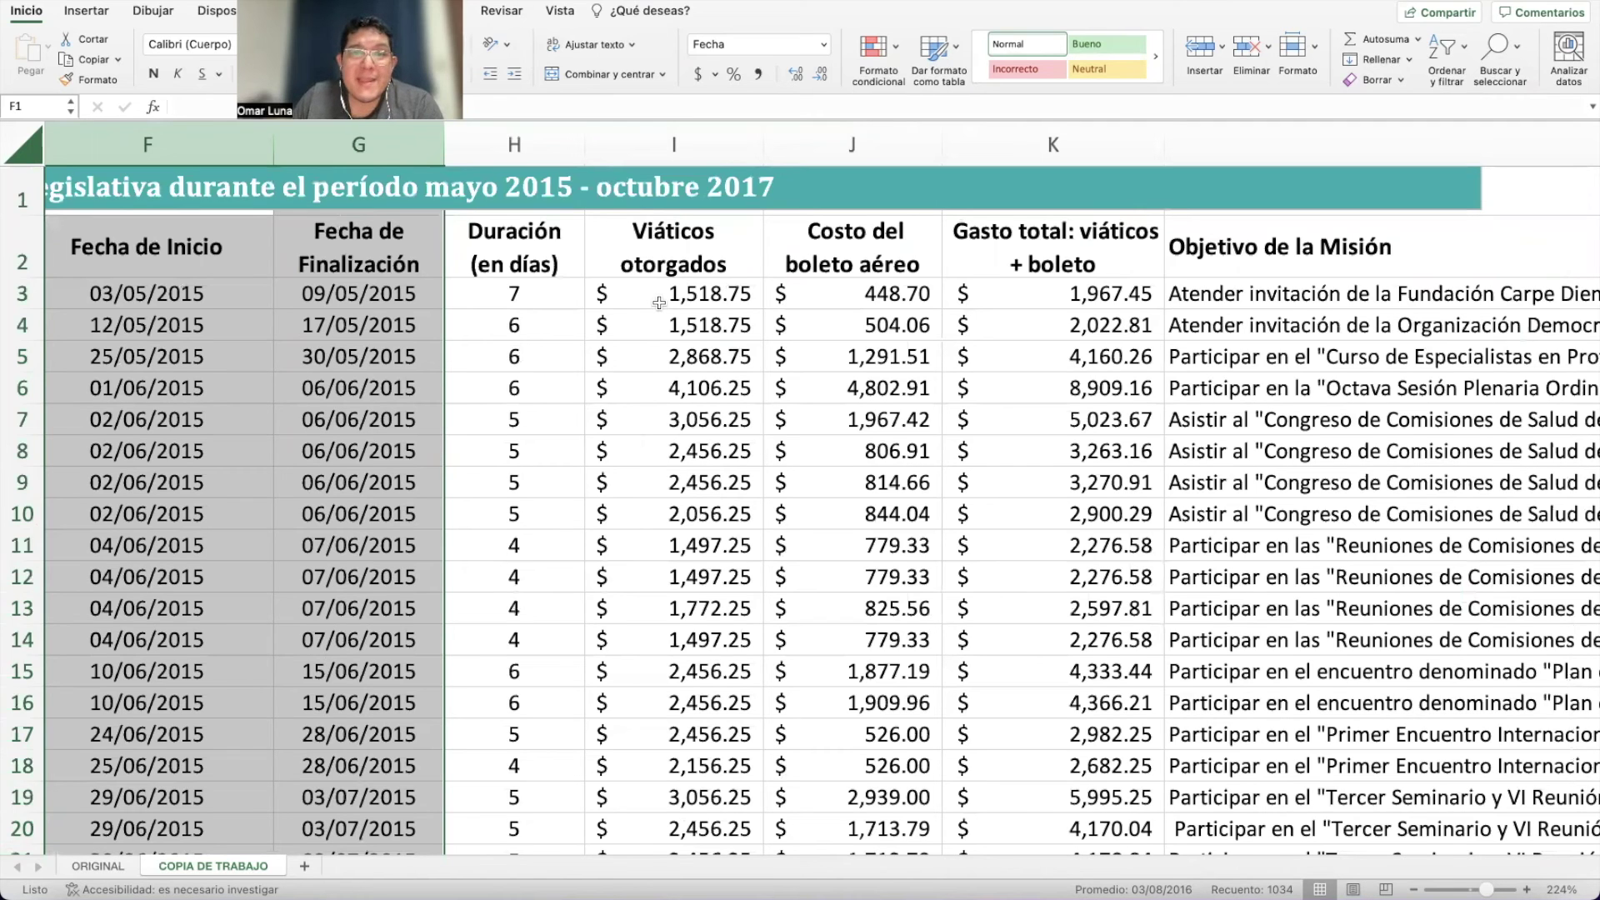
pyautogui.doubleClick(723, 275)
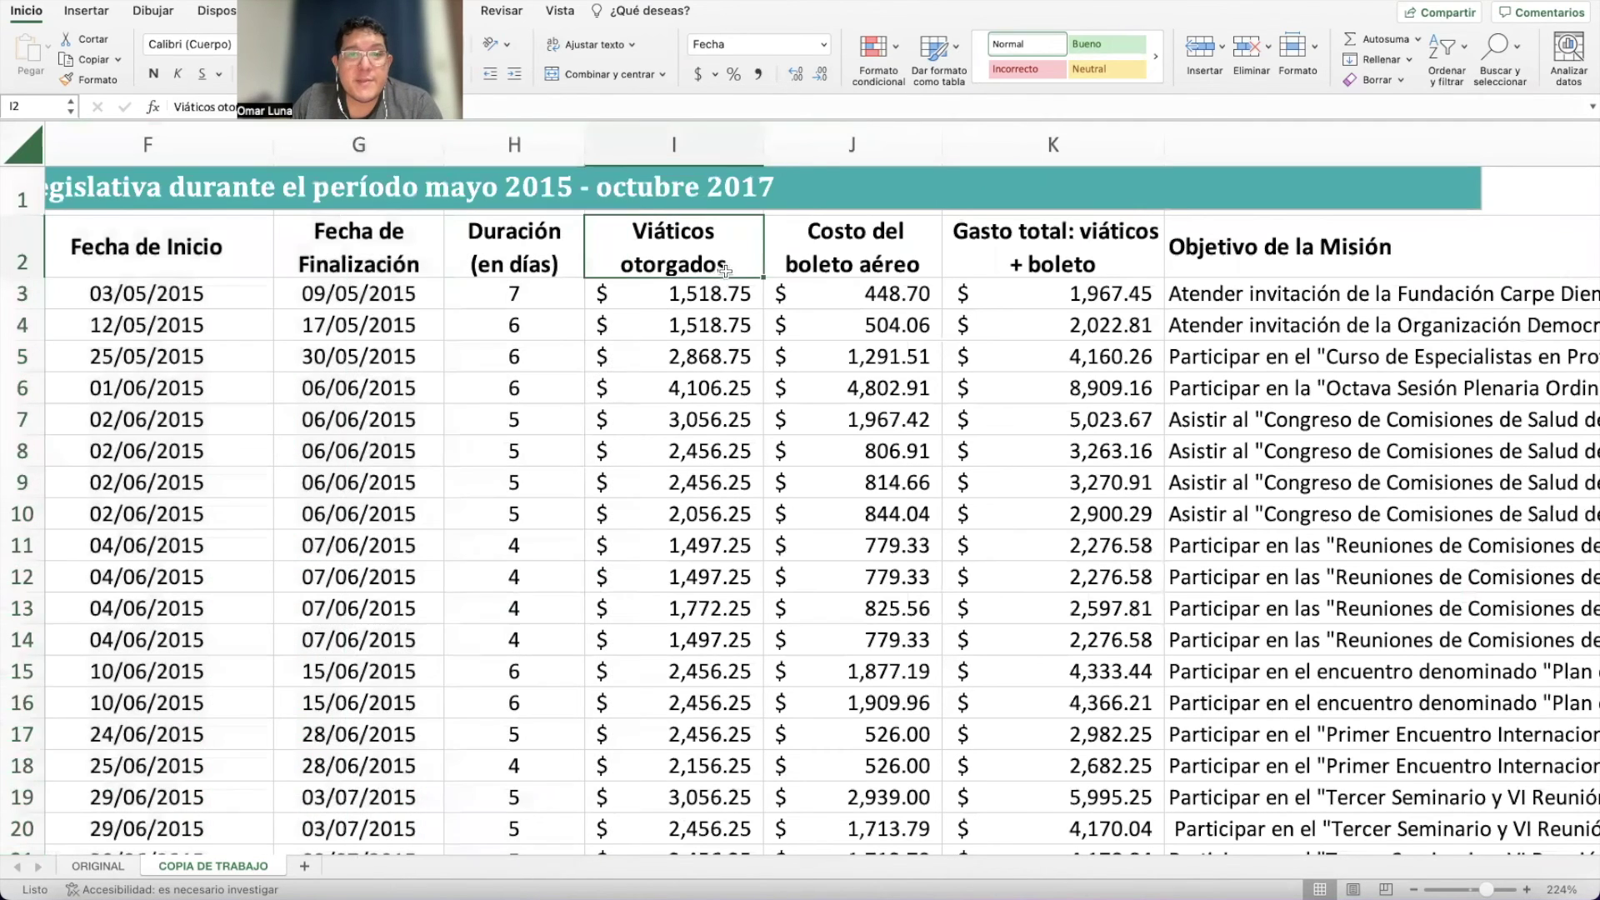
pyautogui.write('()')
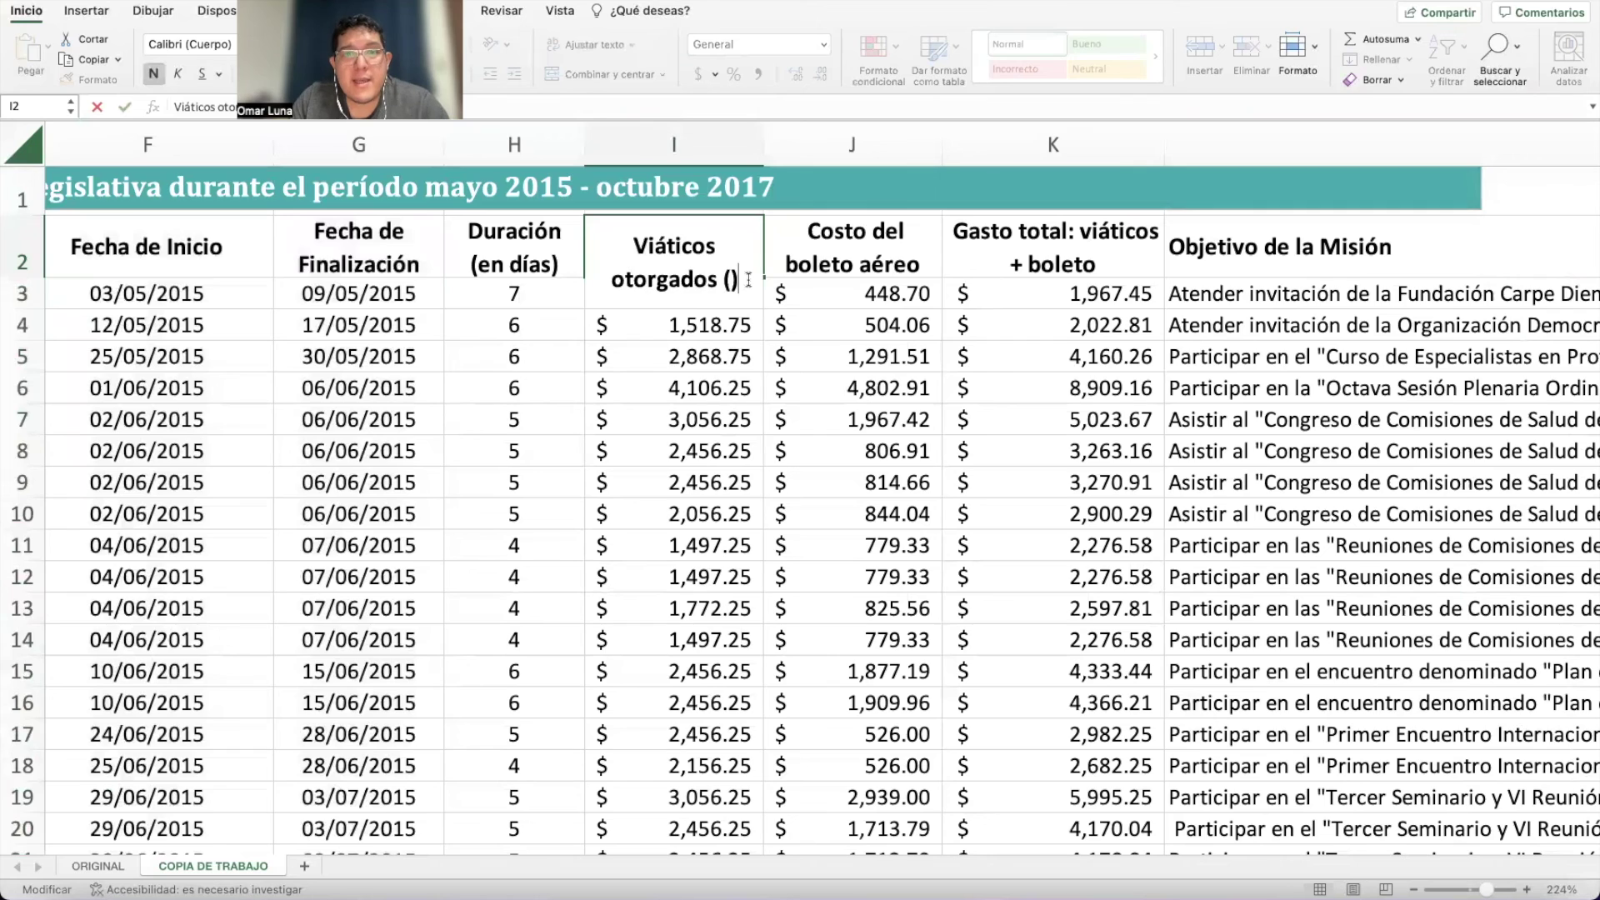
pyautogui.write('en dólar')
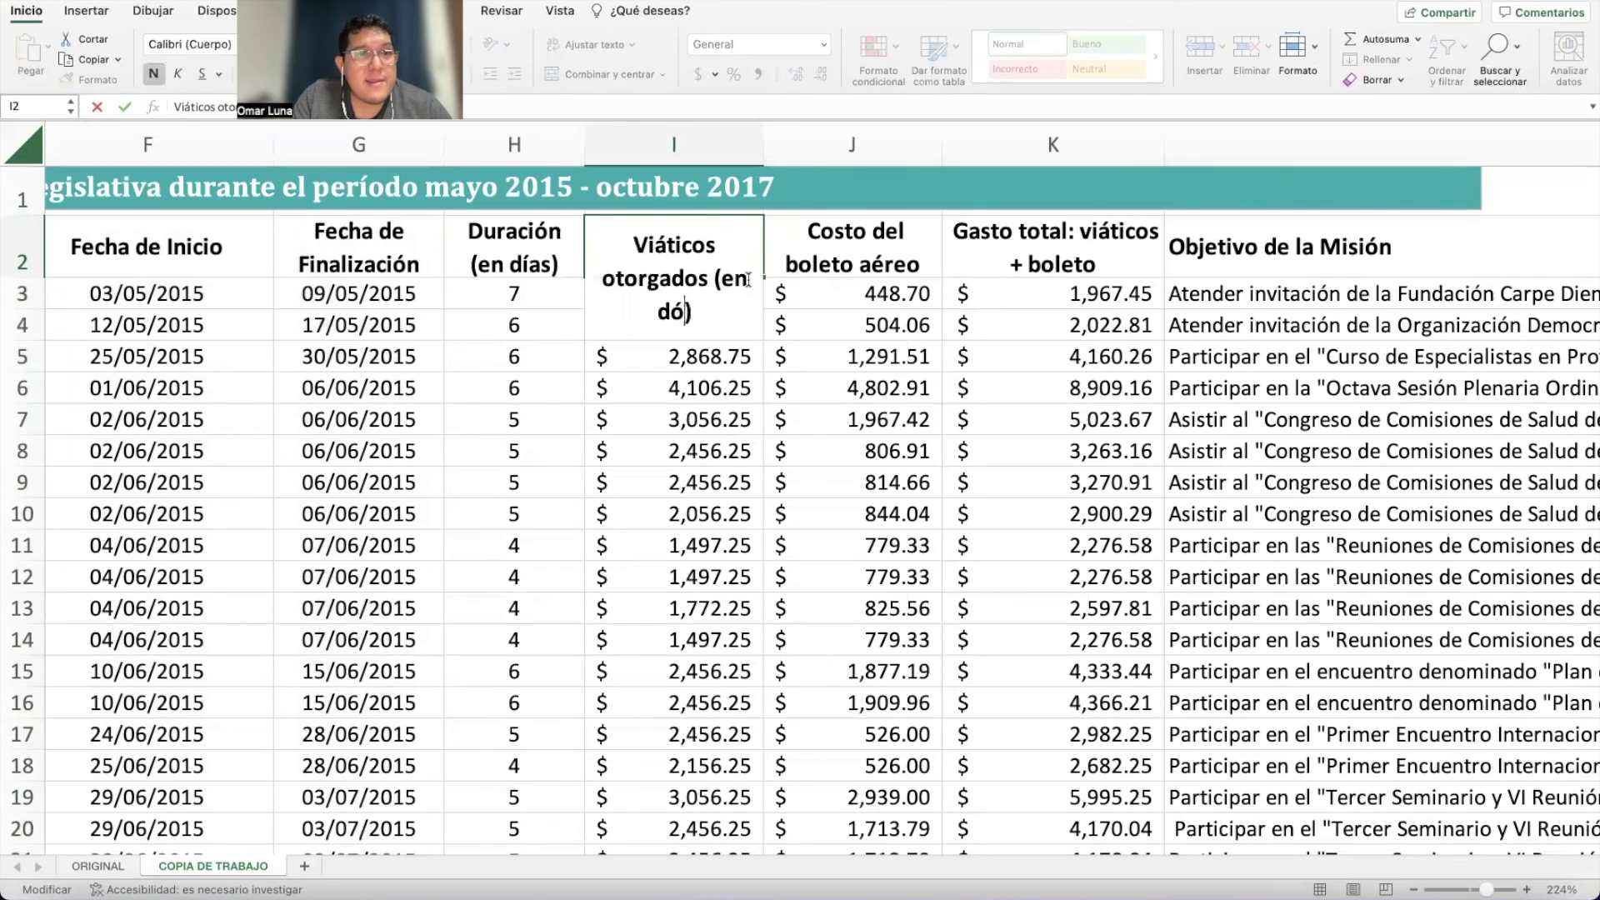
pyautogui.write('es')
pyautogui.press('Tab')
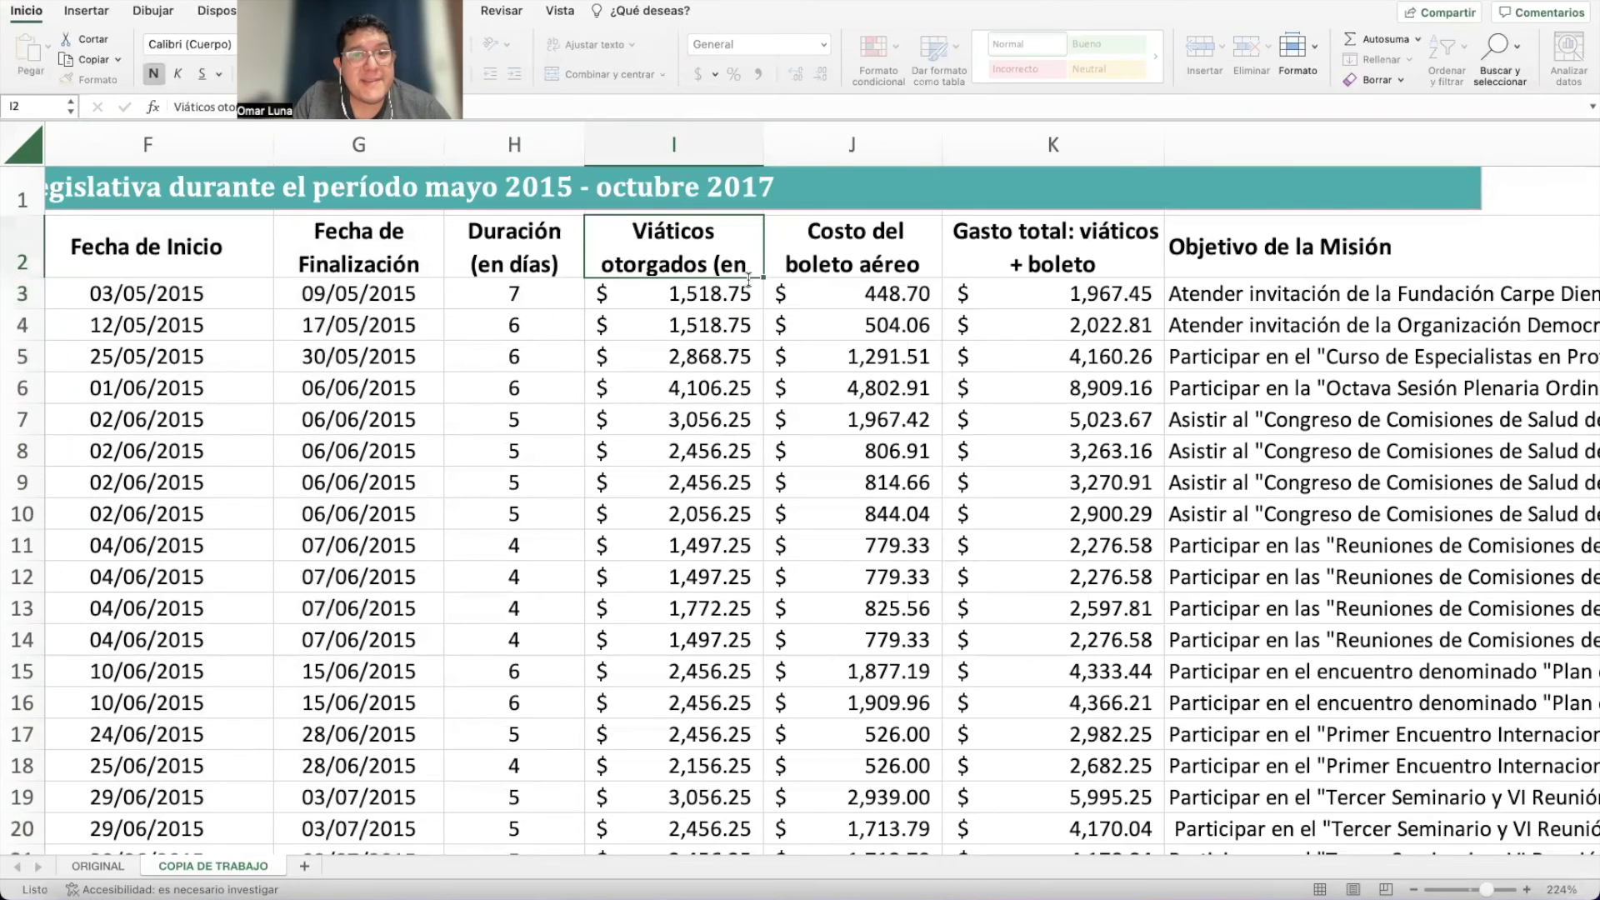
# Add "(en dólares)" to the end of the Costo del boleto aéreo header.
pyautogui.doubleClick(910, 283)
pyautogui.write('()')
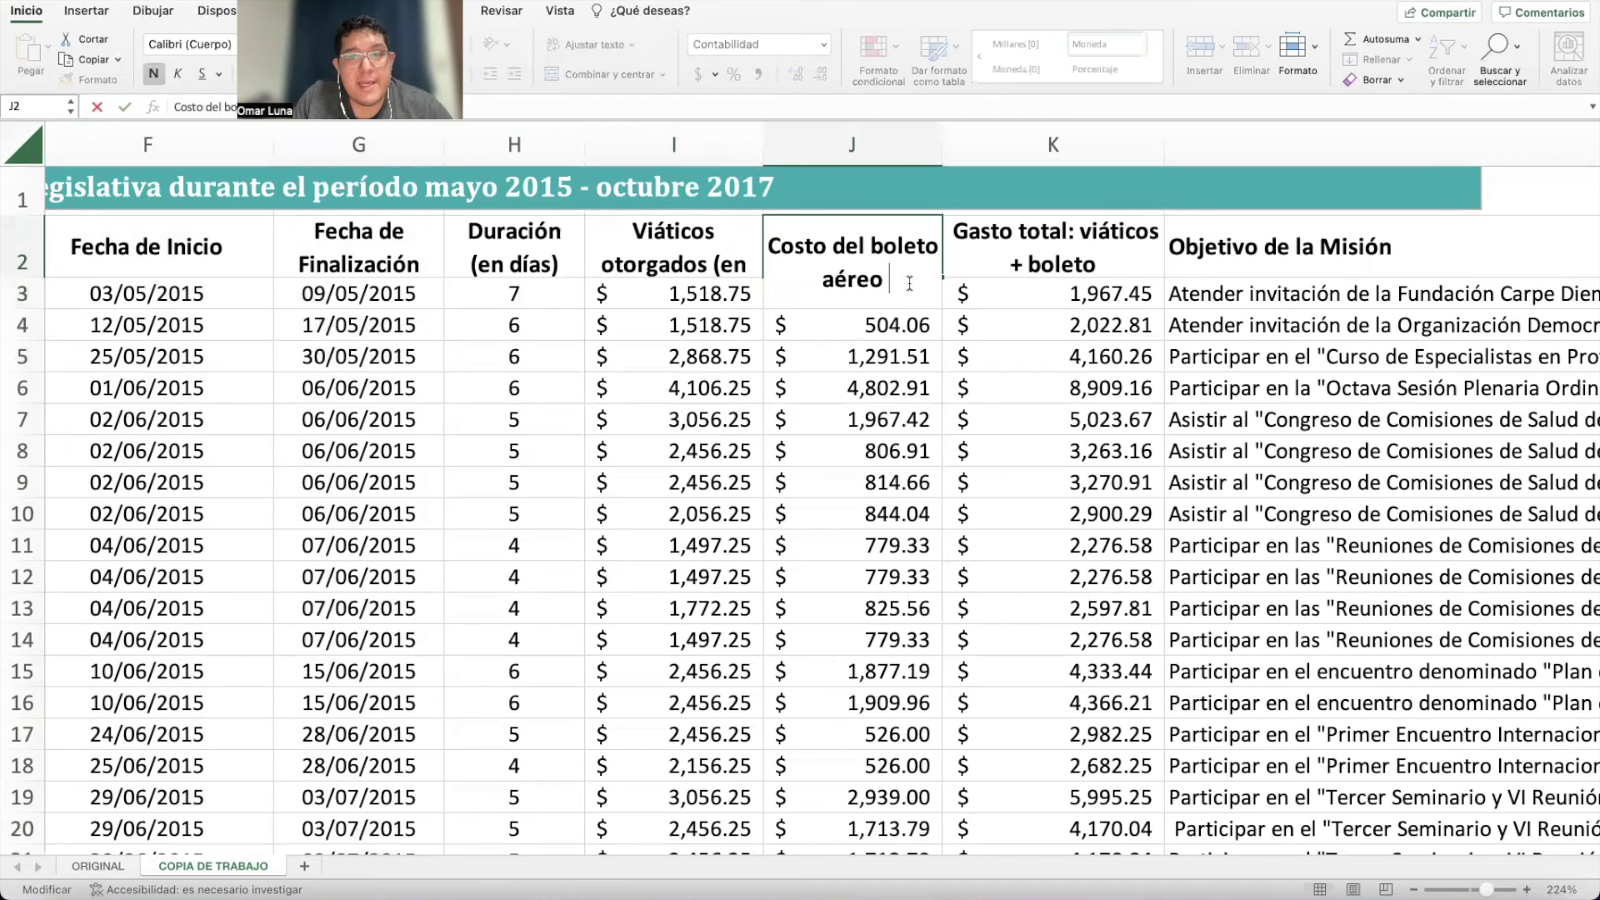
pyautogui.write('en dólar')
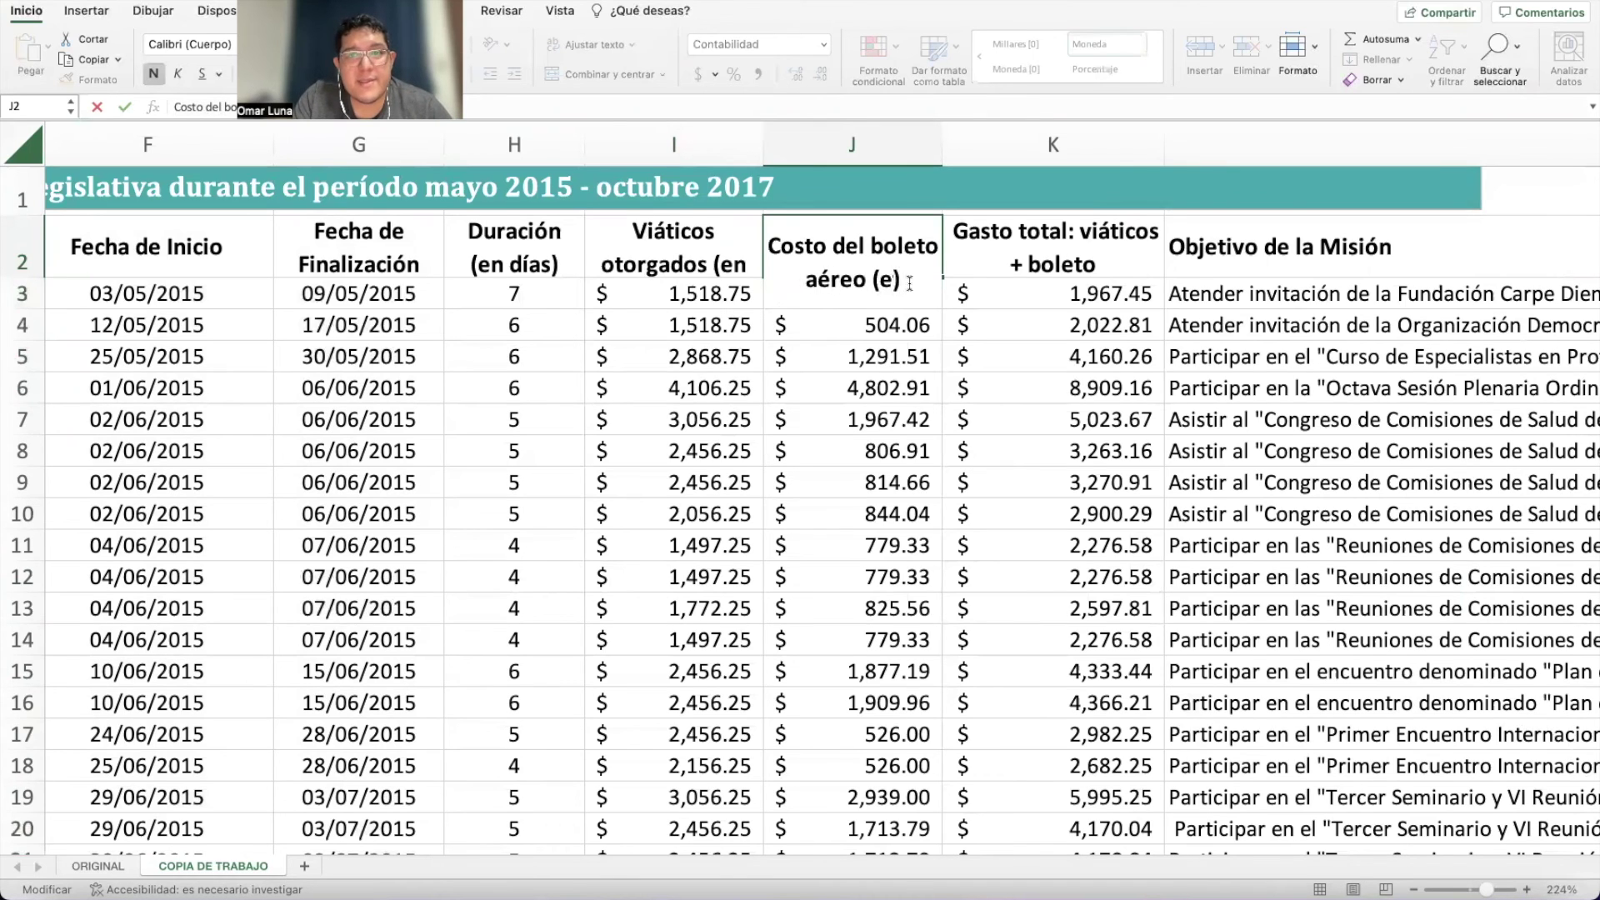
pyautogui.press('Escape')
# Add "(en dólares)" to the end of the Gasto total: viáticos + boleto header.
pyautogui.click(1076, 296)
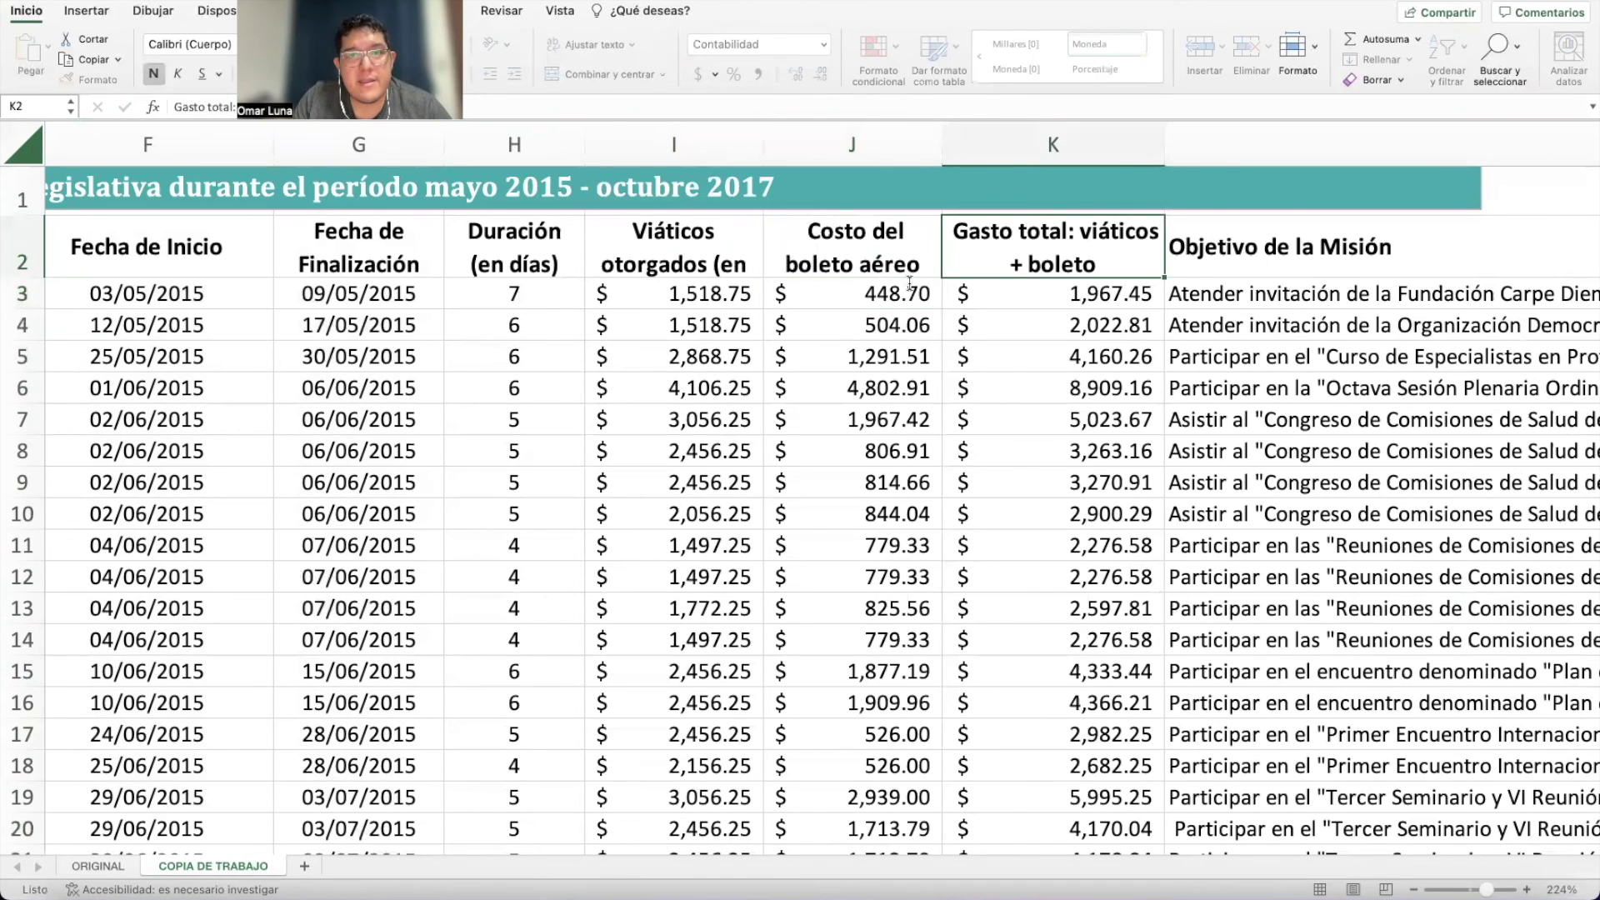
pyautogui.doubleClick(1076, 295)
pyautogui.click(1122, 283)
pyautogui.write('()')
pyautogui.press('Left')
pyautogui.write('er dólares')
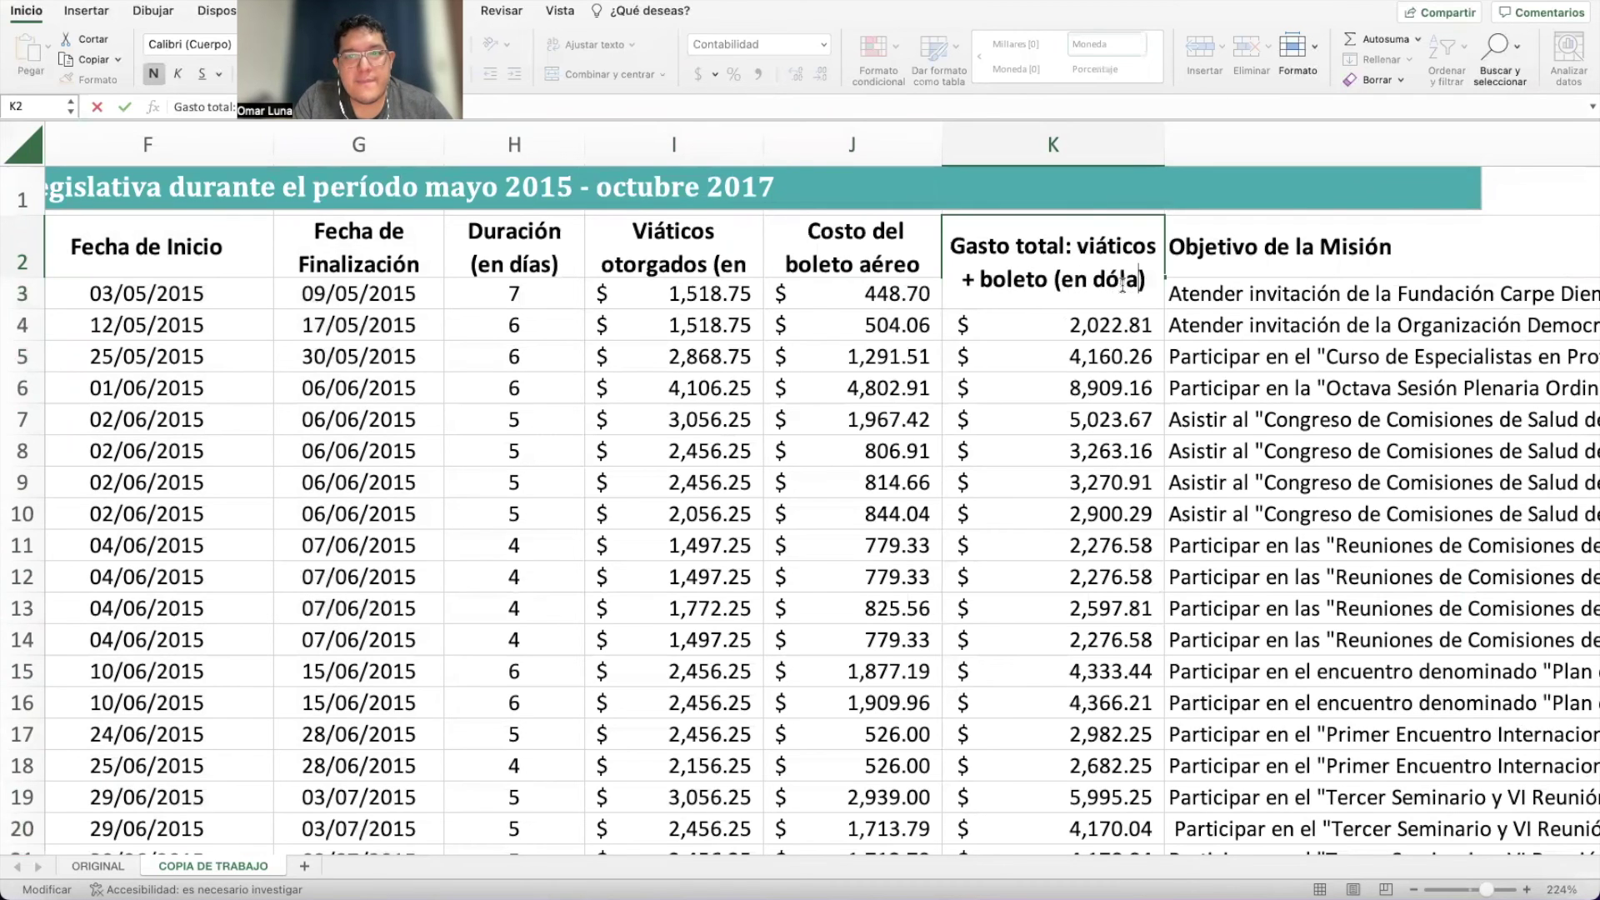
pyautogui.press('Return')
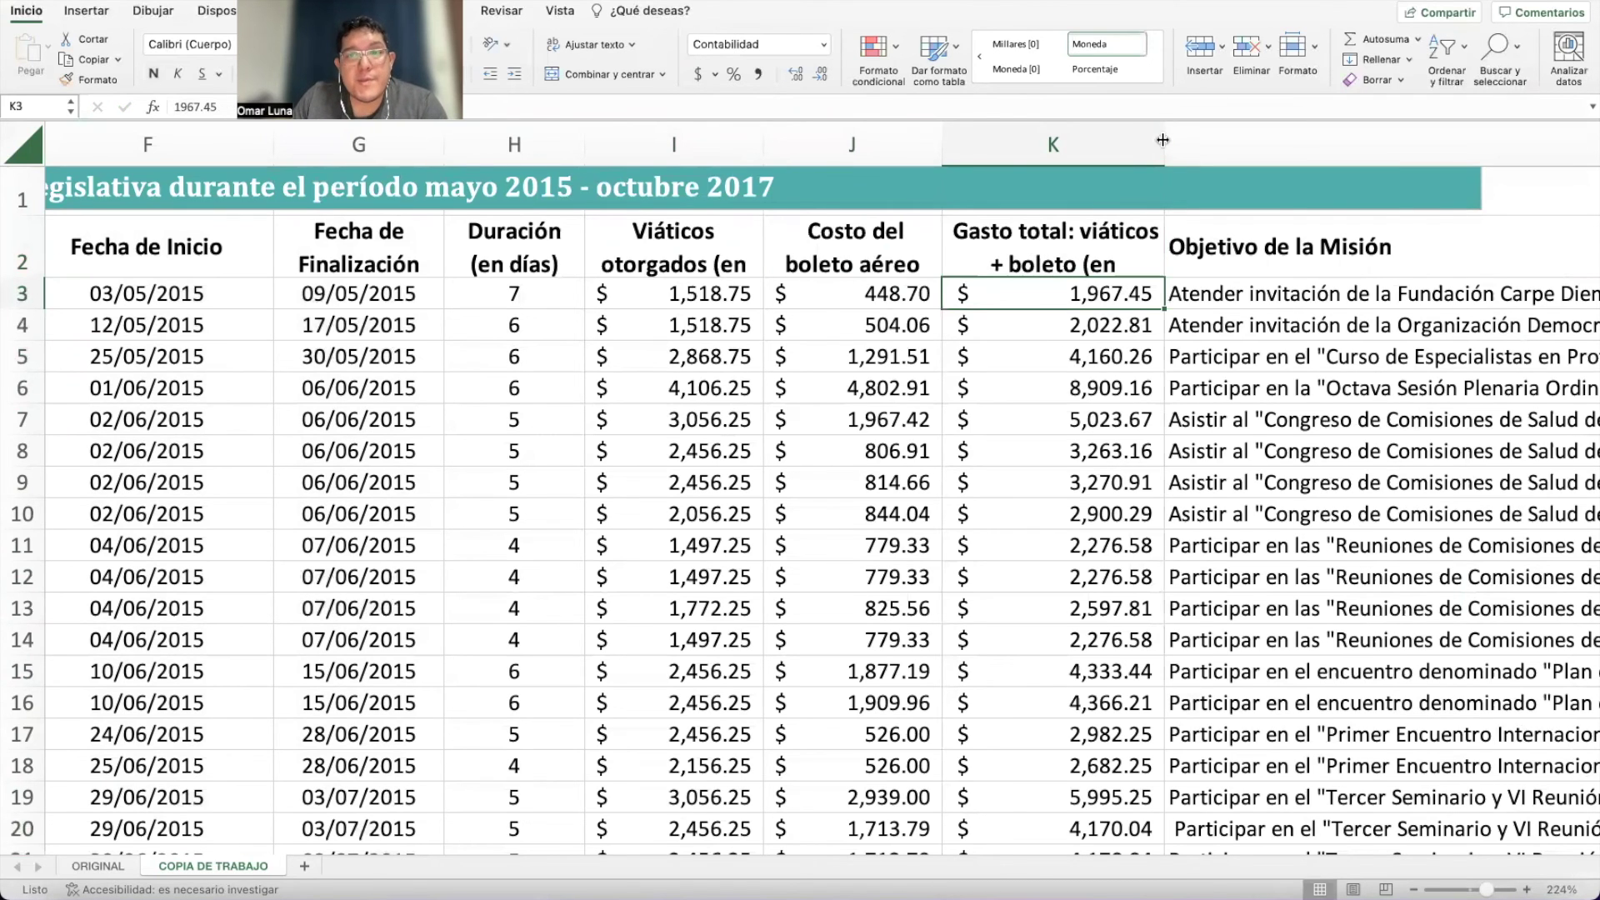
# Fit the widths of the Duración column and the three dollar amount columns to their contents.
pyautogui.doubleClick(1164, 144)
pyautogui.moveTo(940, 144); pyautogui.dragTo(940, 144)
pyautogui.doubleClick(940, 144)
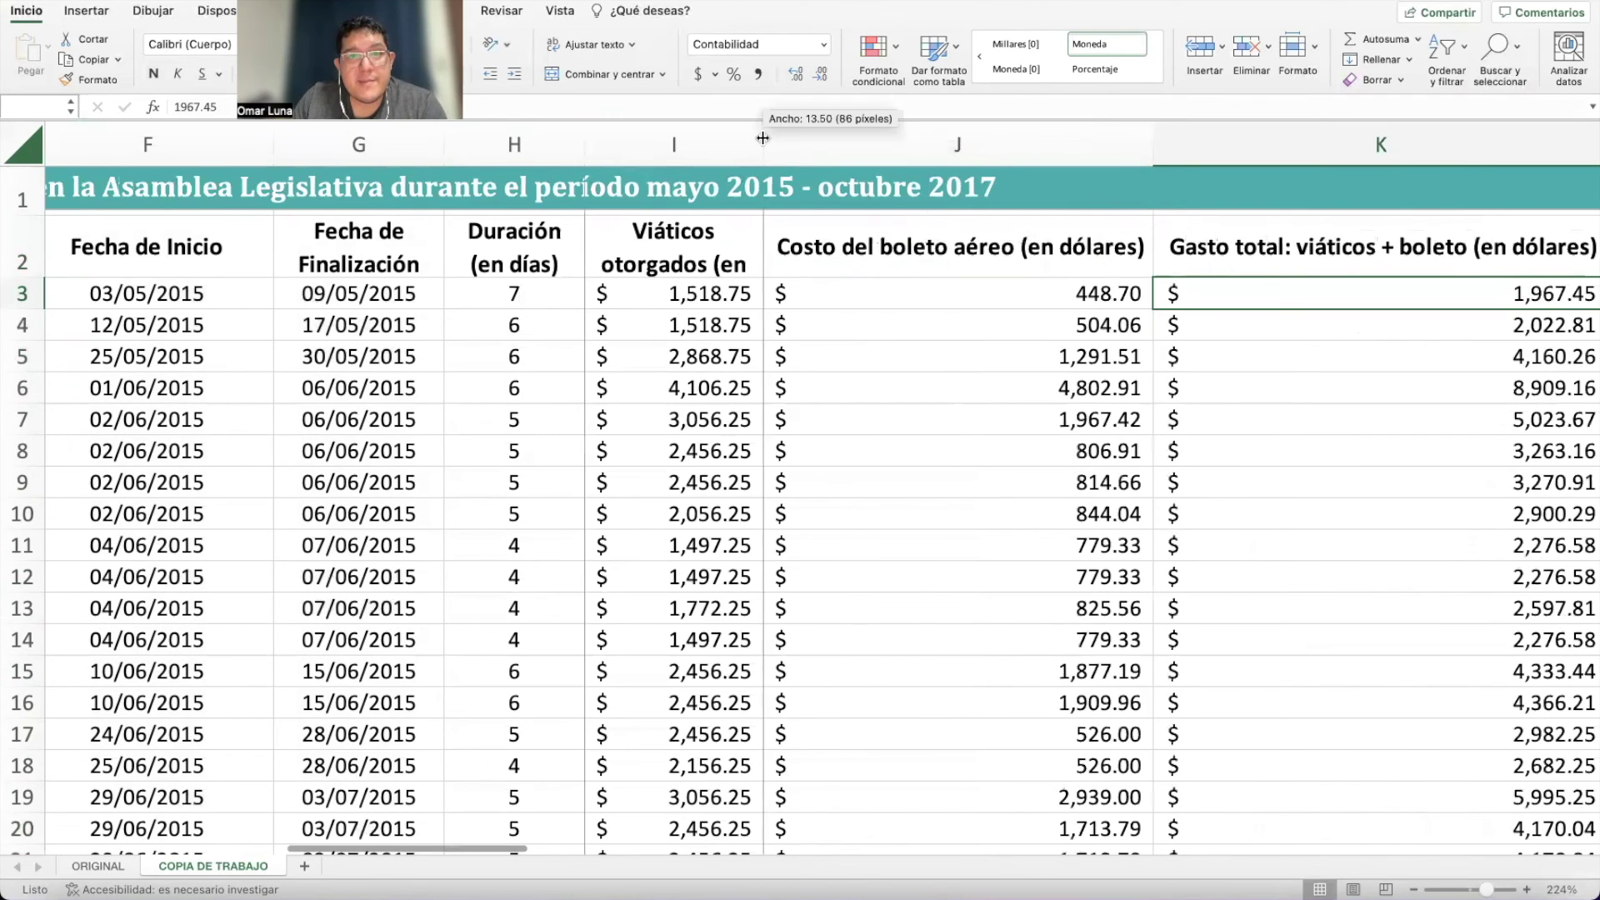
pyautogui.doubleClick(763, 144)
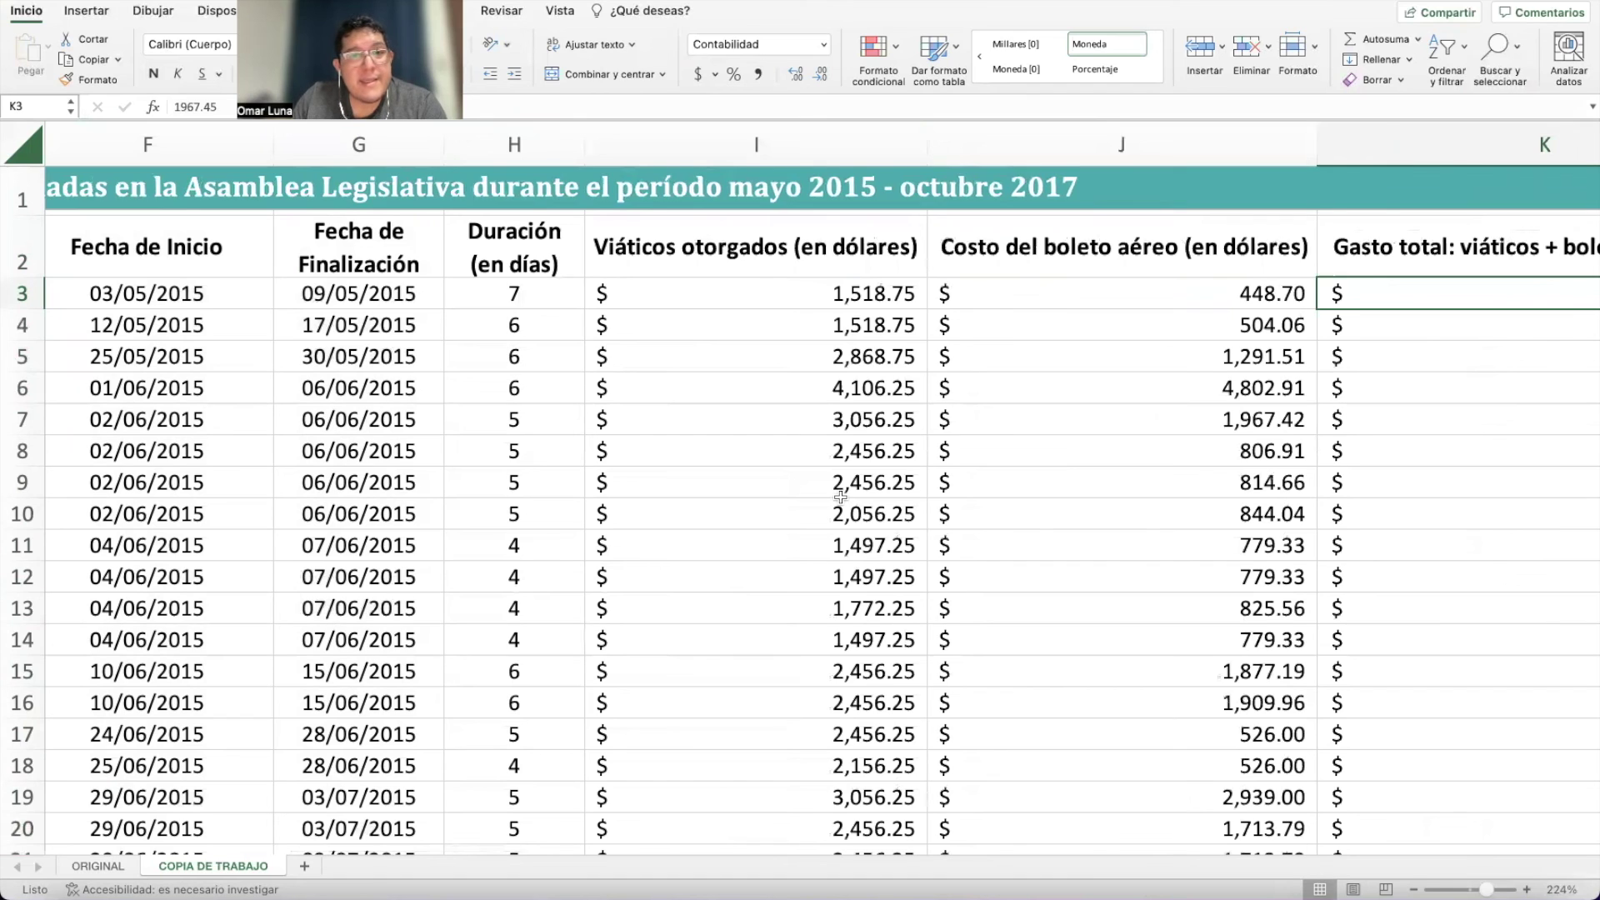
pyautogui.doubleClick(585, 144)
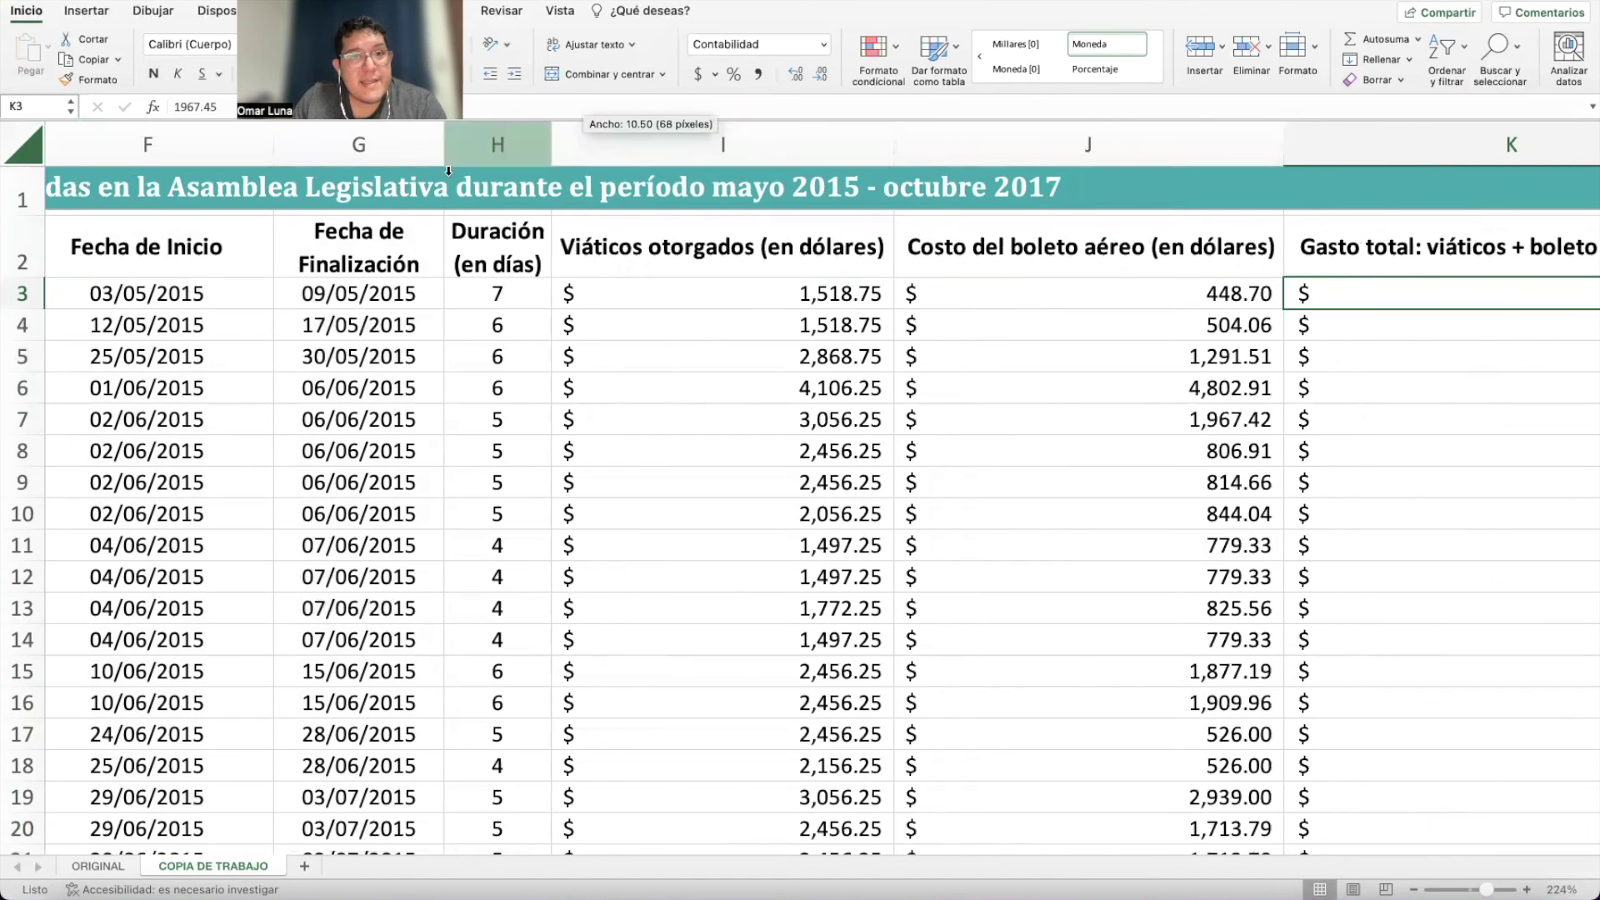
# Examine how the dollar signs and amounts are formatted down the viáticos, boleto aéreo and gasto total columns.
pyautogui.click(750, 300)
pyautogui.click(796, 427)
pyautogui.click(767, 670)
pyautogui.click(773, 320)
pyautogui.click(781, 293)
pyautogui.scroll(-1, 1141, 502)
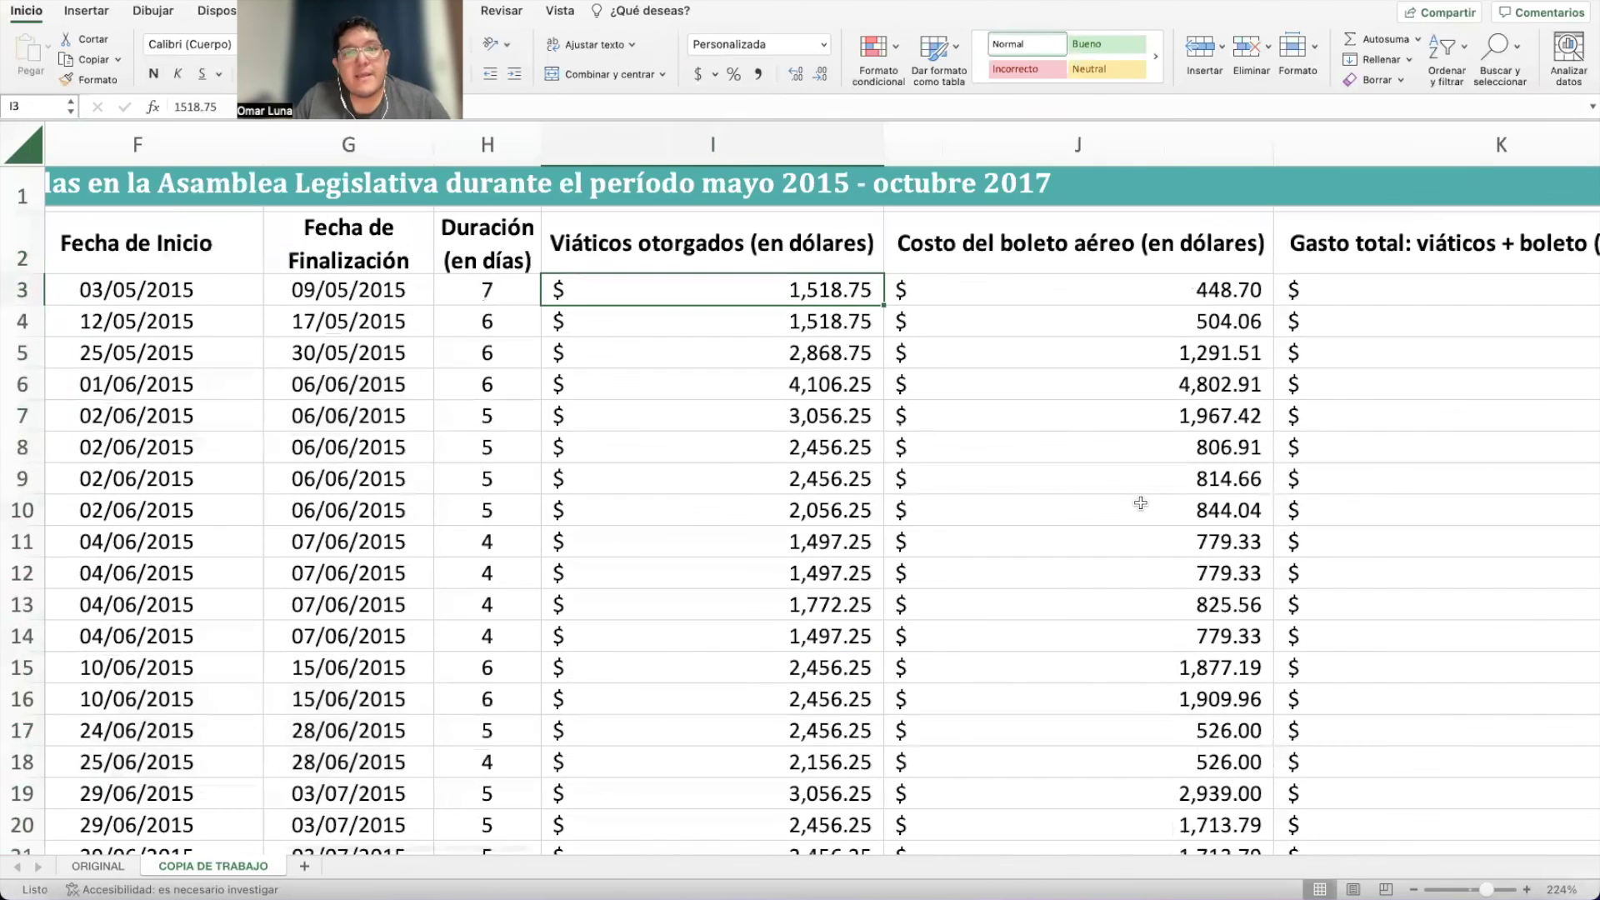
pyautogui.hscroll(5, 1140, 503)
pyautogui.scroll(-3, 1164, 620)
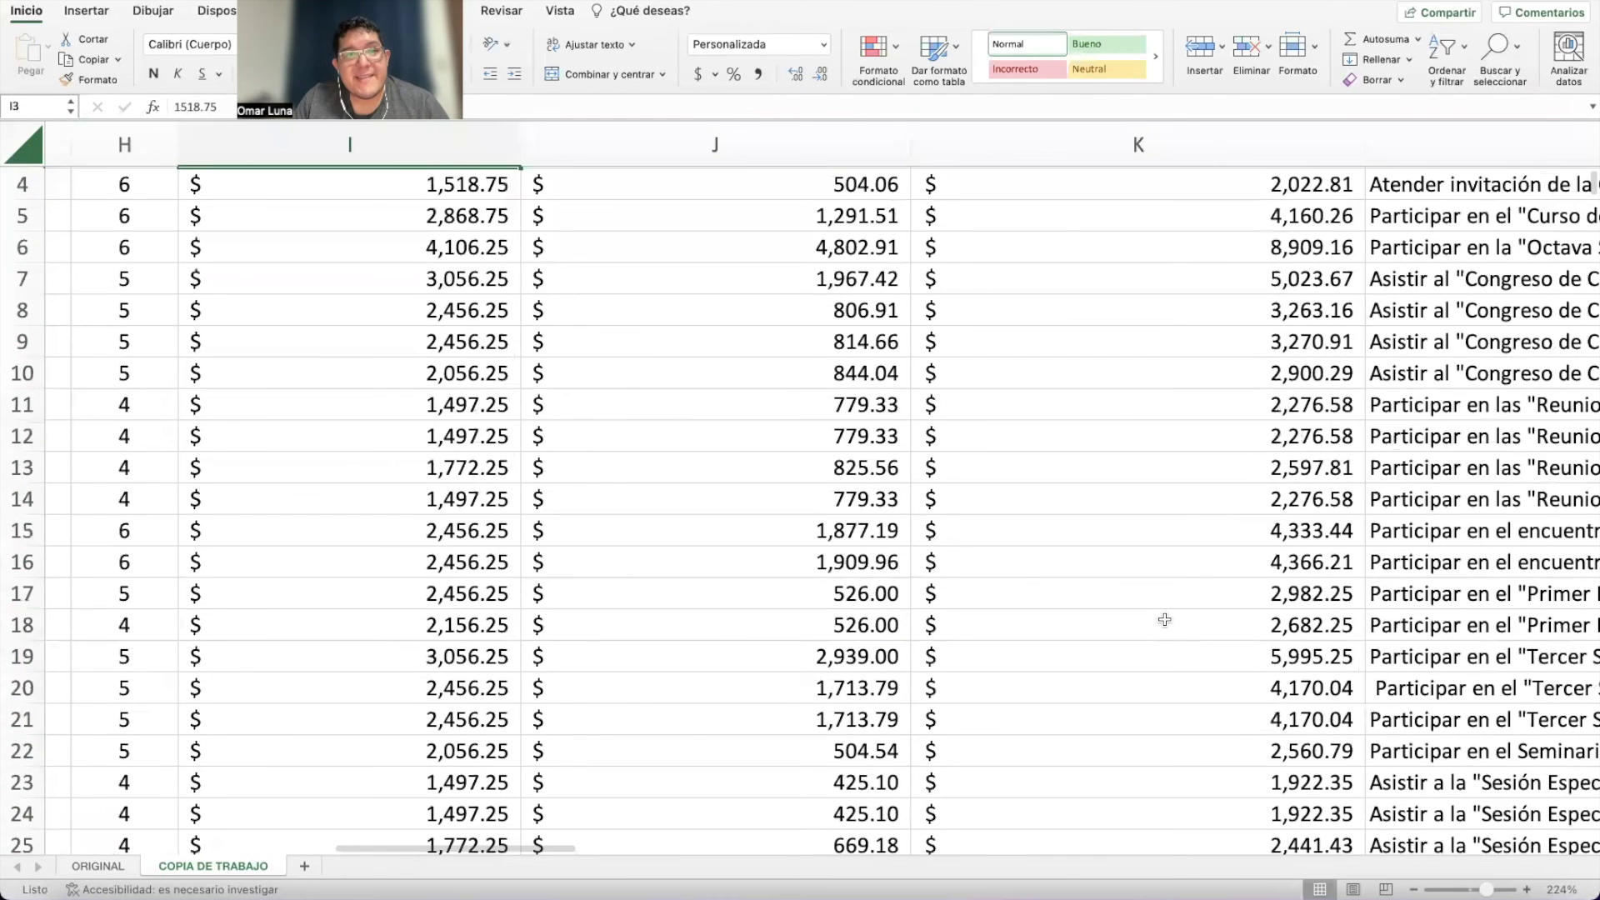
pyautogui.scroll(-20, 1164, 620)
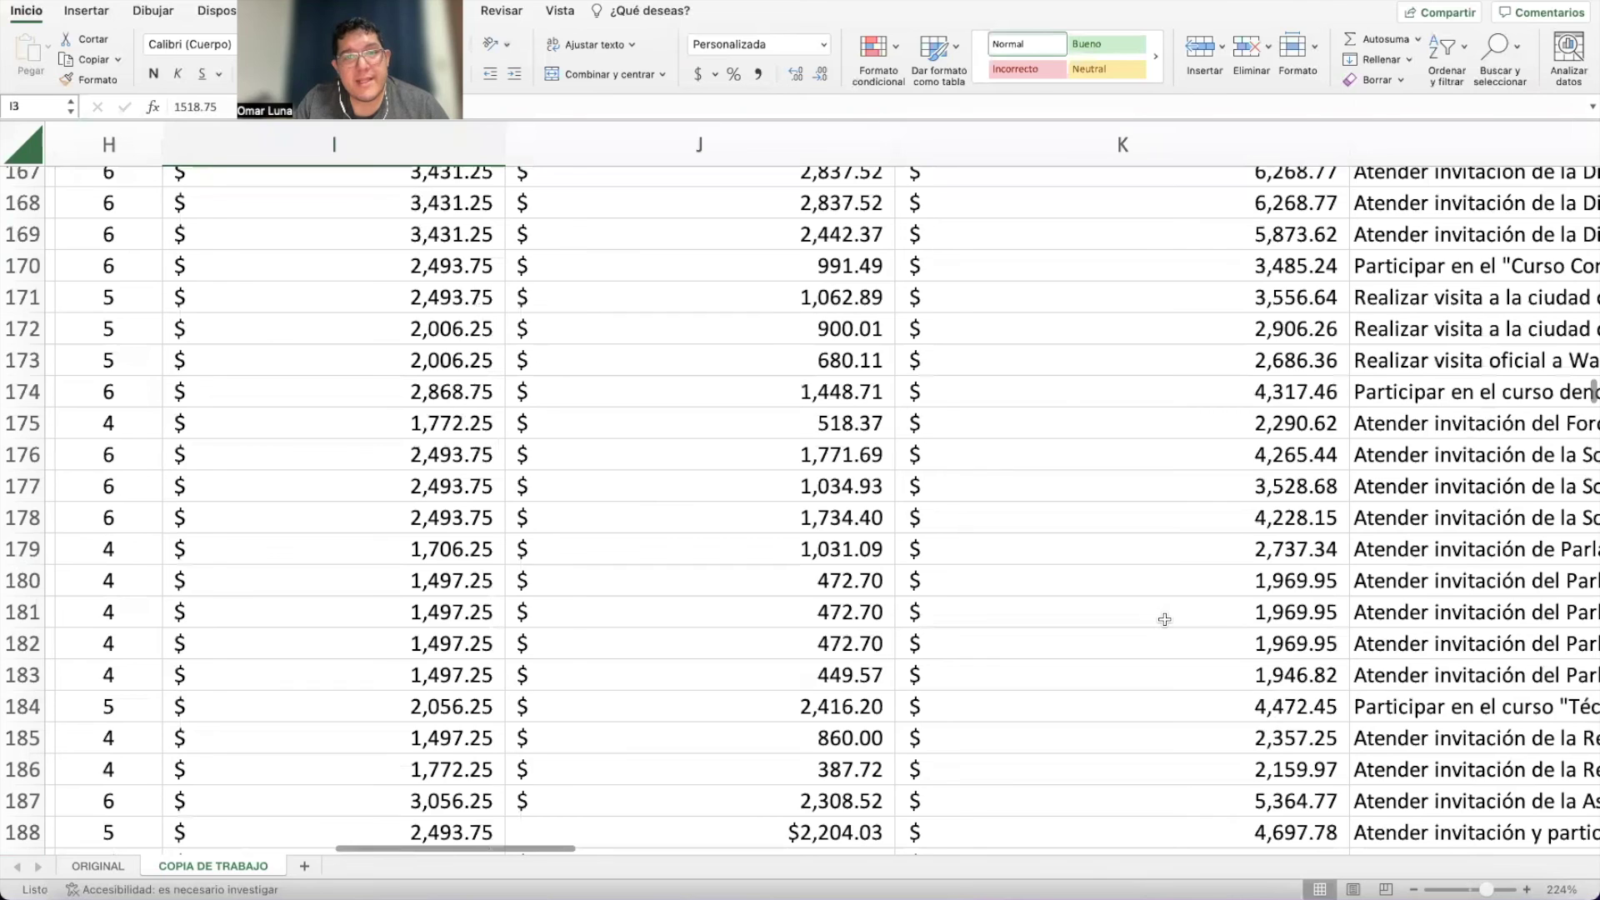
pyautogui.scroll(15, 1164, 620)
pyautogui.scroll(10, 1164, 681)
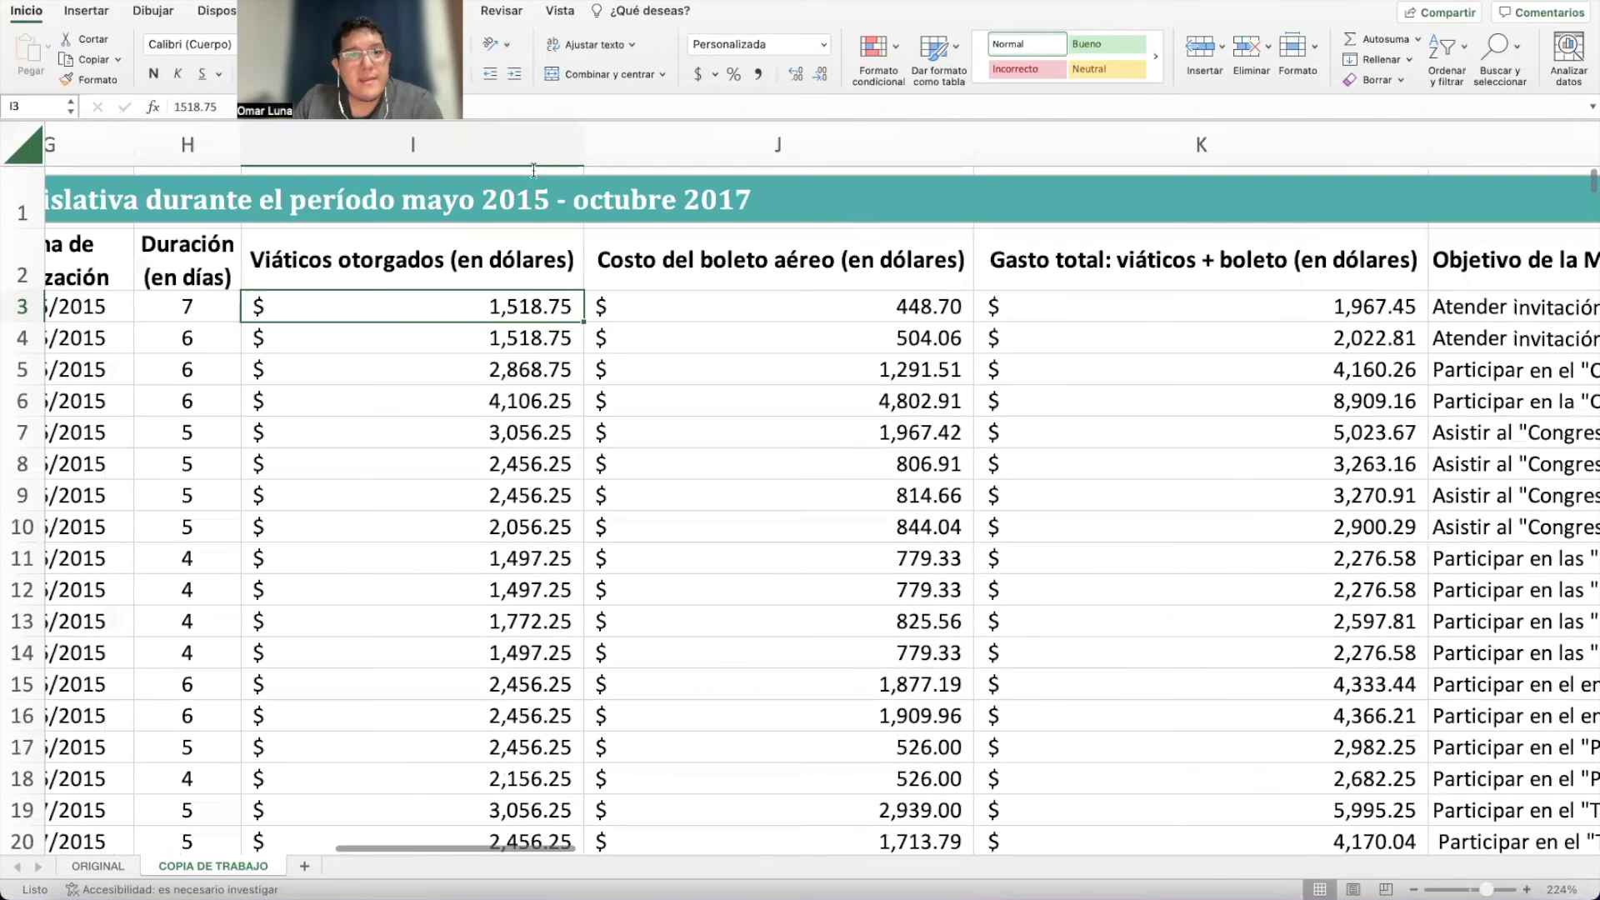
# Set the number format of the viáticos, boleto aéreo and gasto total columns to General.
pyautogui.moveTo(517, 145); pyautogui.dragTo(1014, 364)
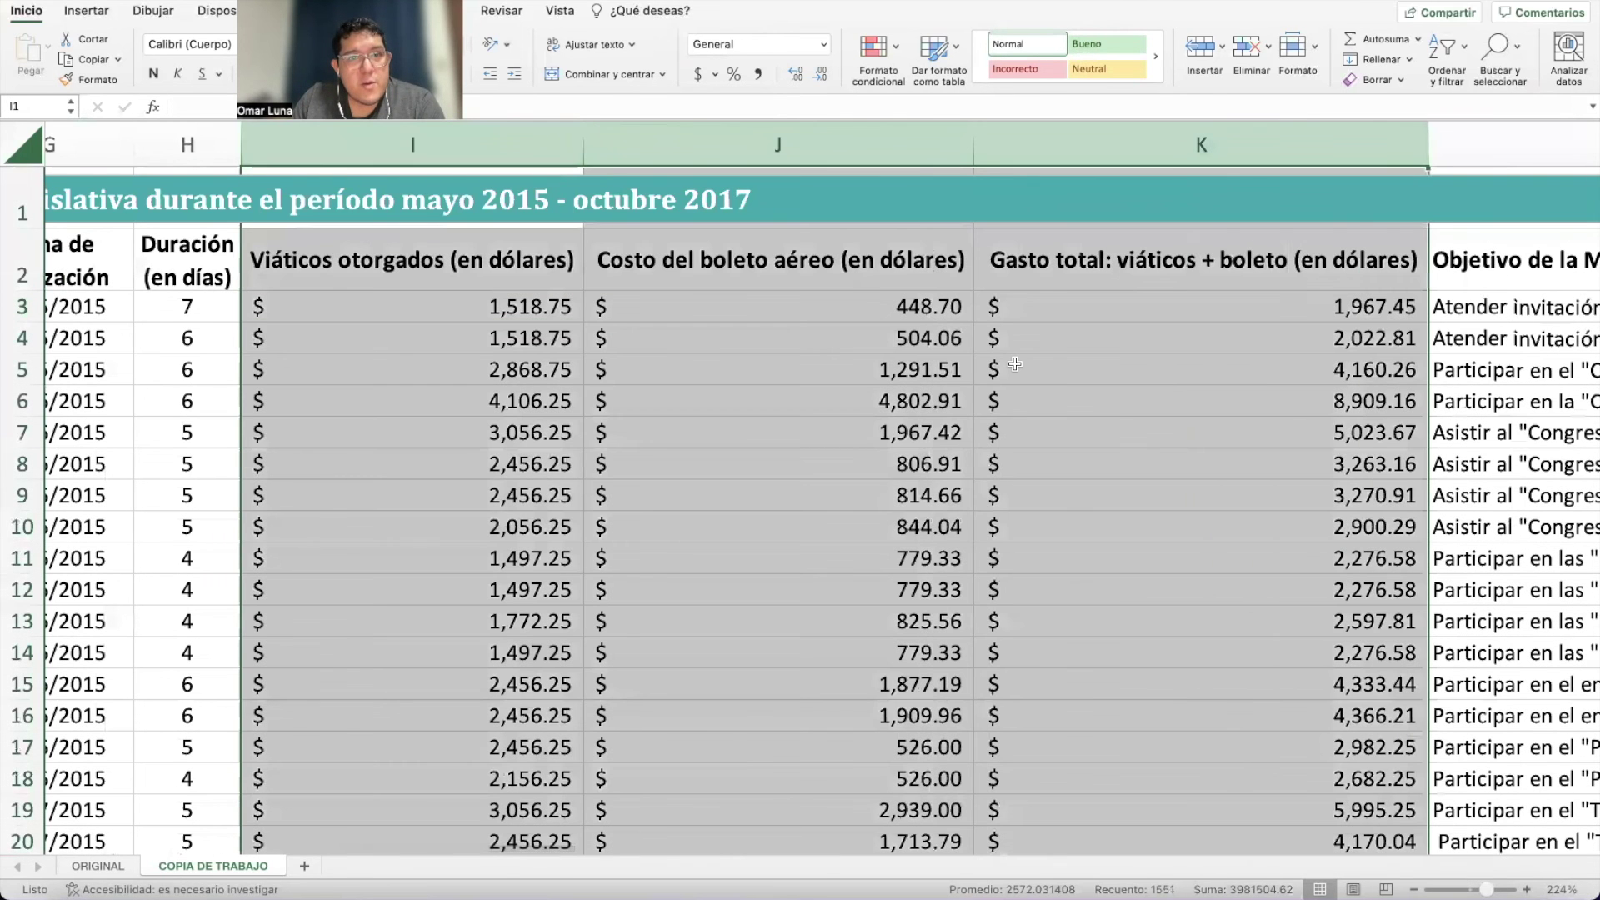
pyautogui.click(822, 45)
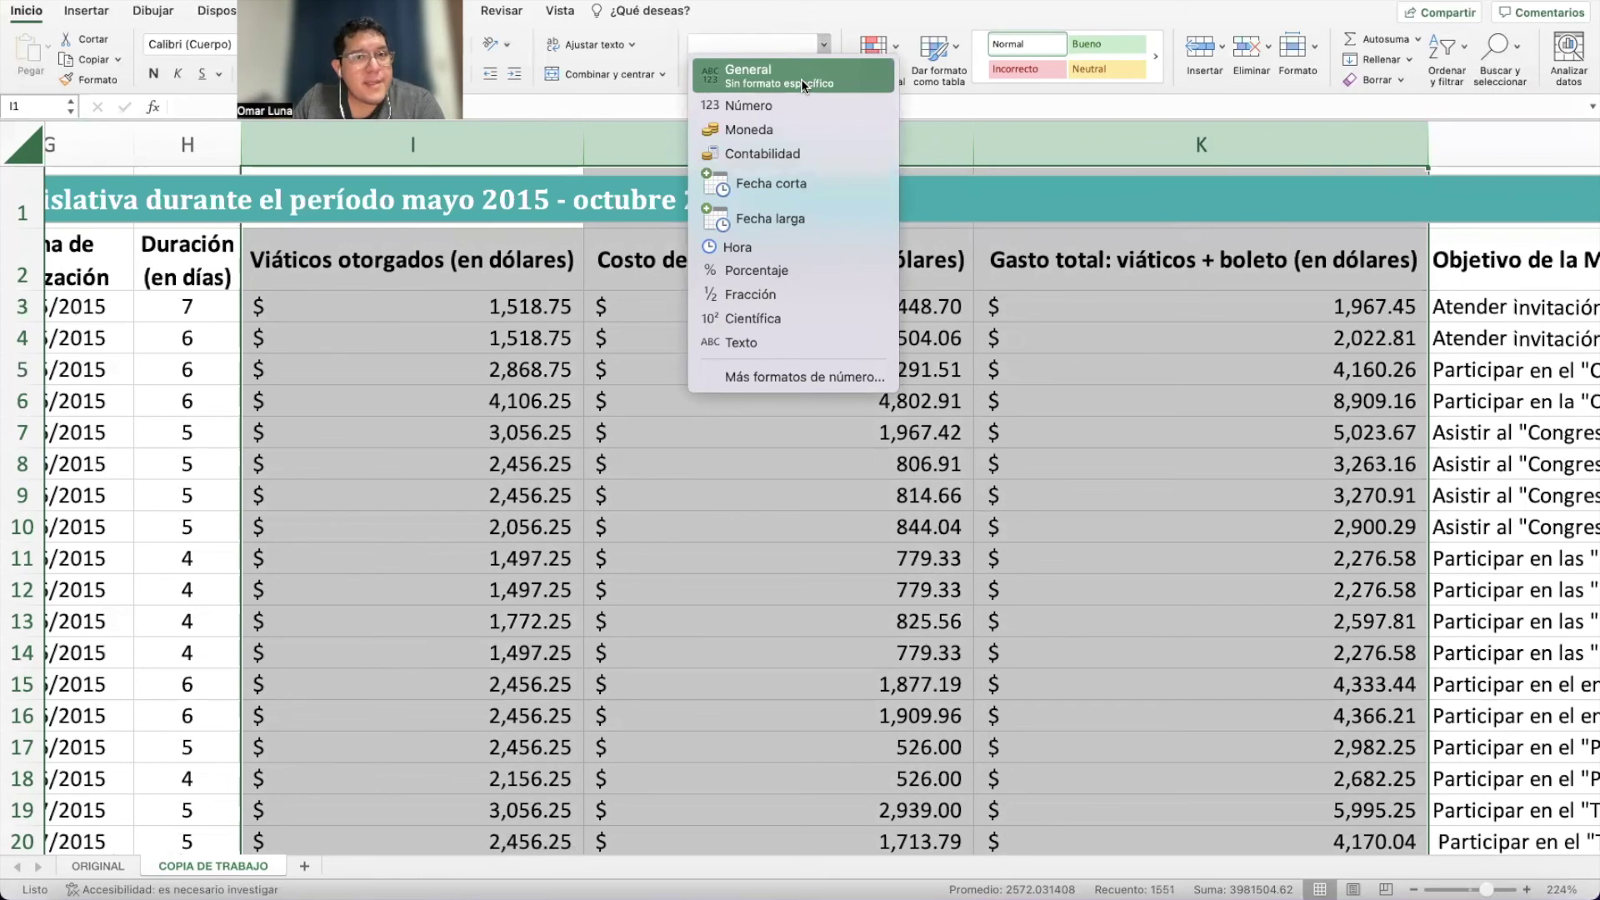
pyautogui.click(802, 79)
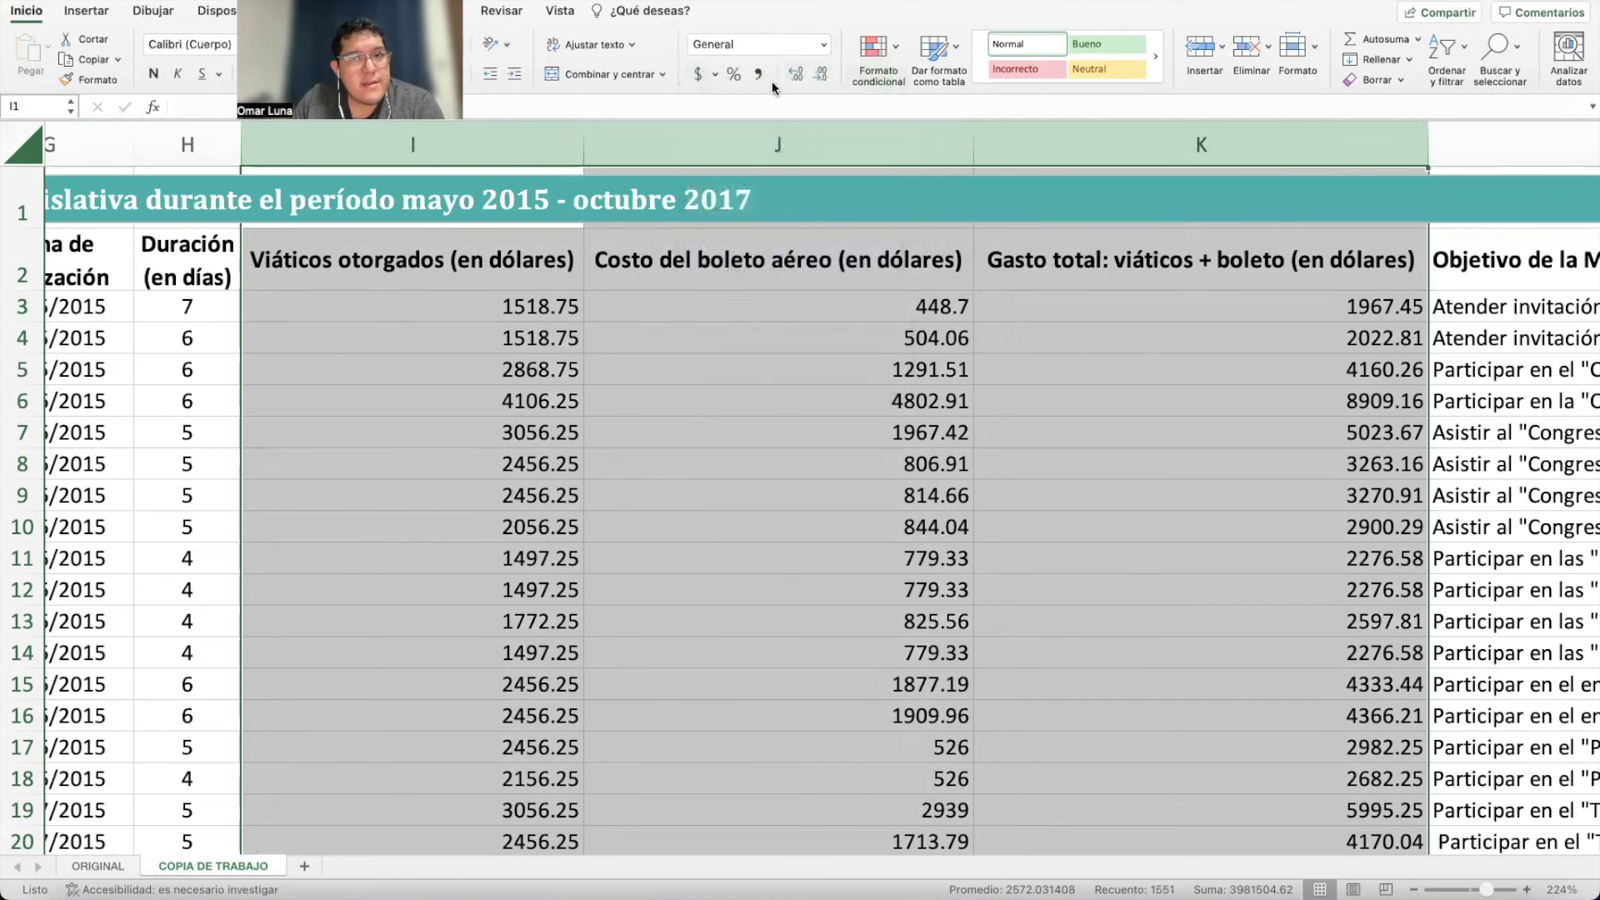
# Inspect individual amounts down the Viáticos otorgados and Costo del boleto aéreo columns for inconsistent formatting.
pyautogui.click(457, 306)
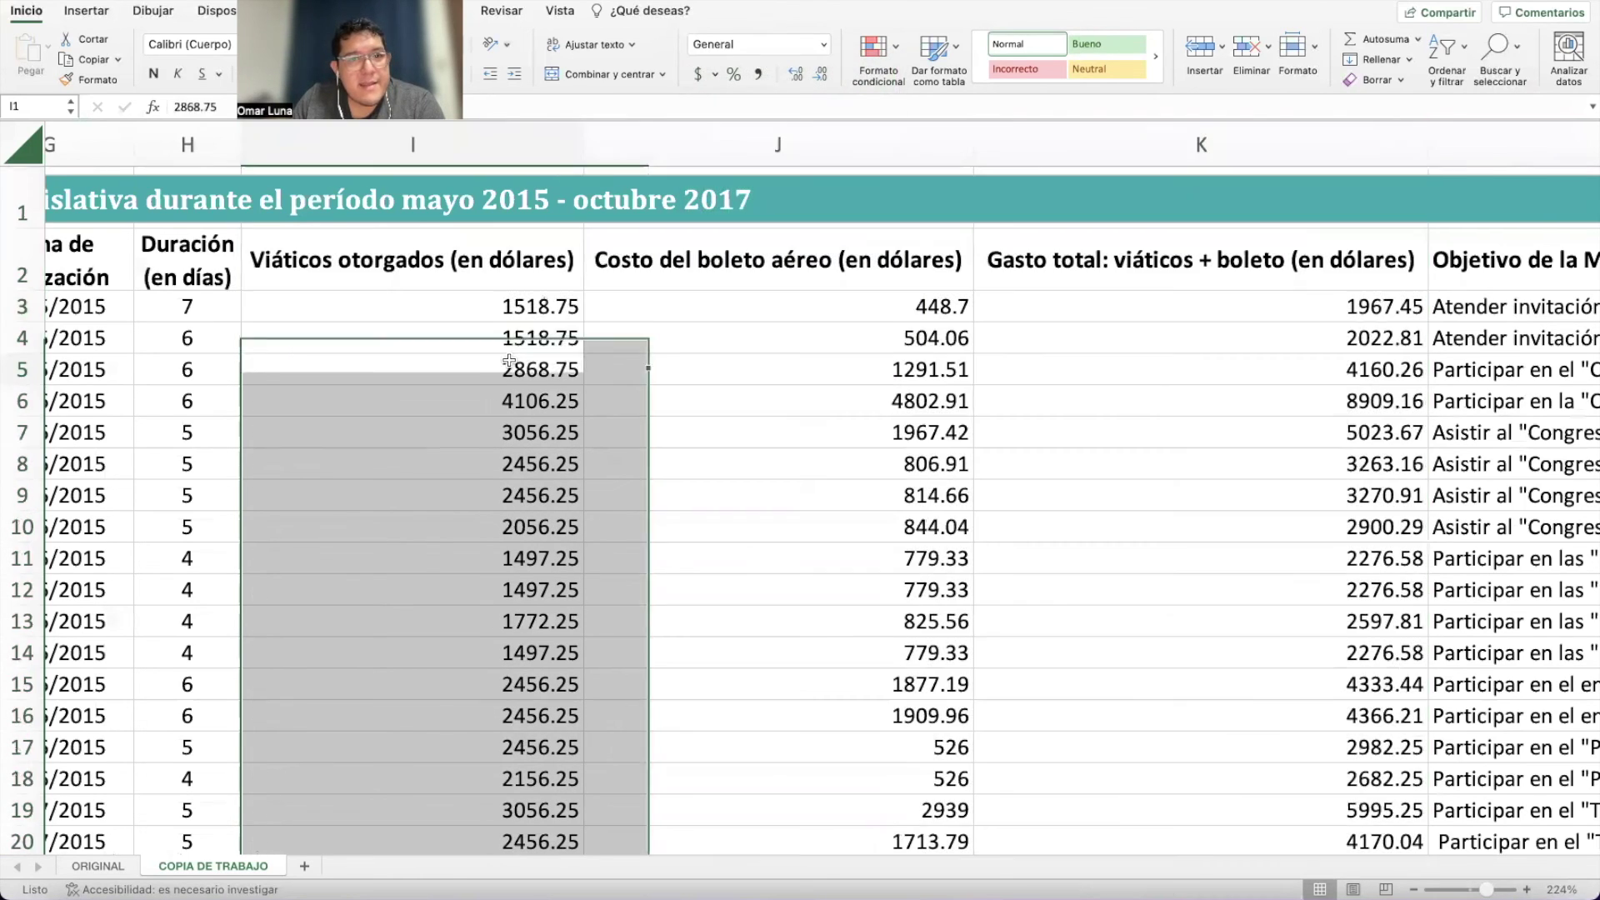
pyautogui.click(463, 338)
pyautogui.click(460, 401)
pyautogui.click(457, 486)
pyautogui.click(462, 621)
pyautogui.click(471, 716)
pyautogui.click(486, 778)
pyautogui.click(715, 588)
pyautogui.click(793, 298)
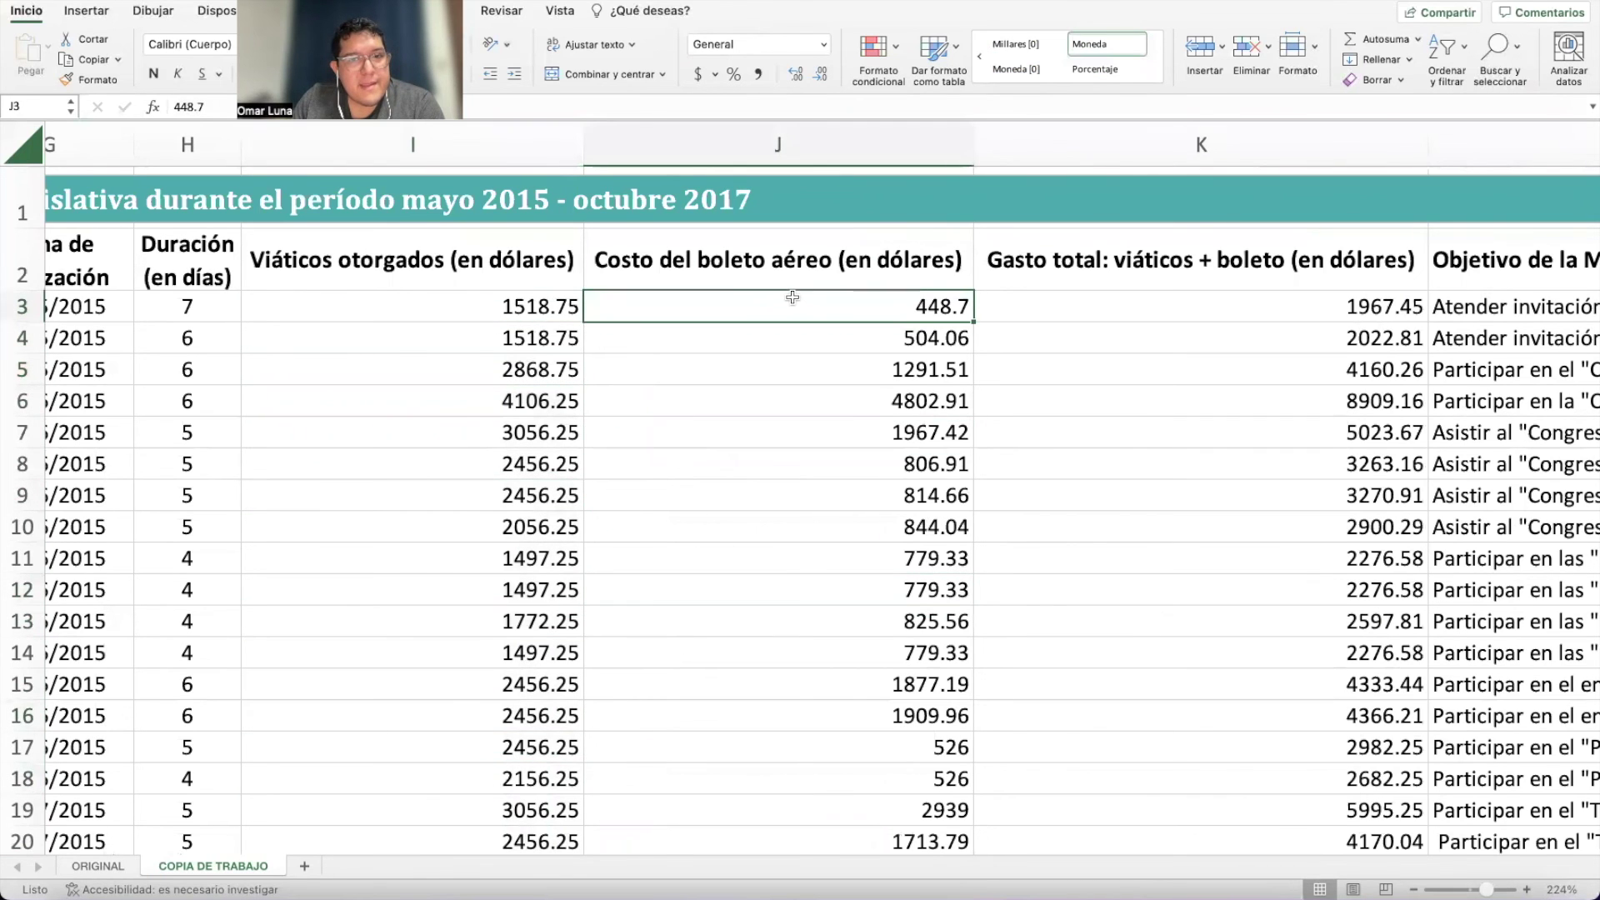
pyautogui.scroll(-5, 652, 601)
pyautogui.scroll(-3, 652, 601)
pyautogui.click(722, 390)
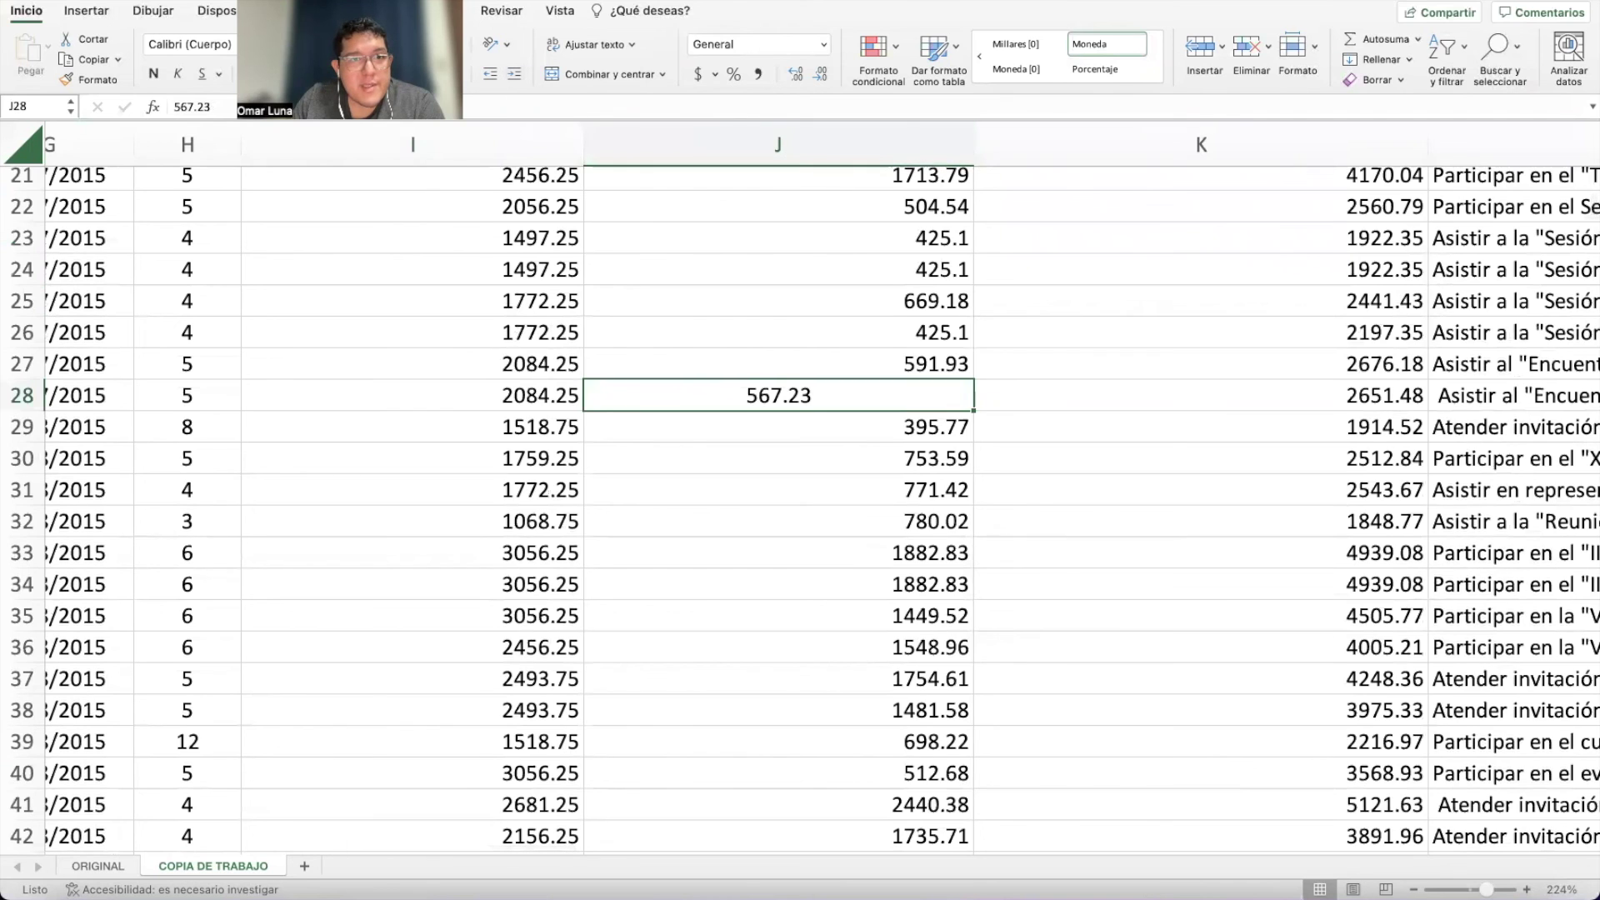
# Right-align the centred amount in cell J28 of the Costo del boleto aéreo column and check the alignment down the column.
pyautogui.press('super+o')
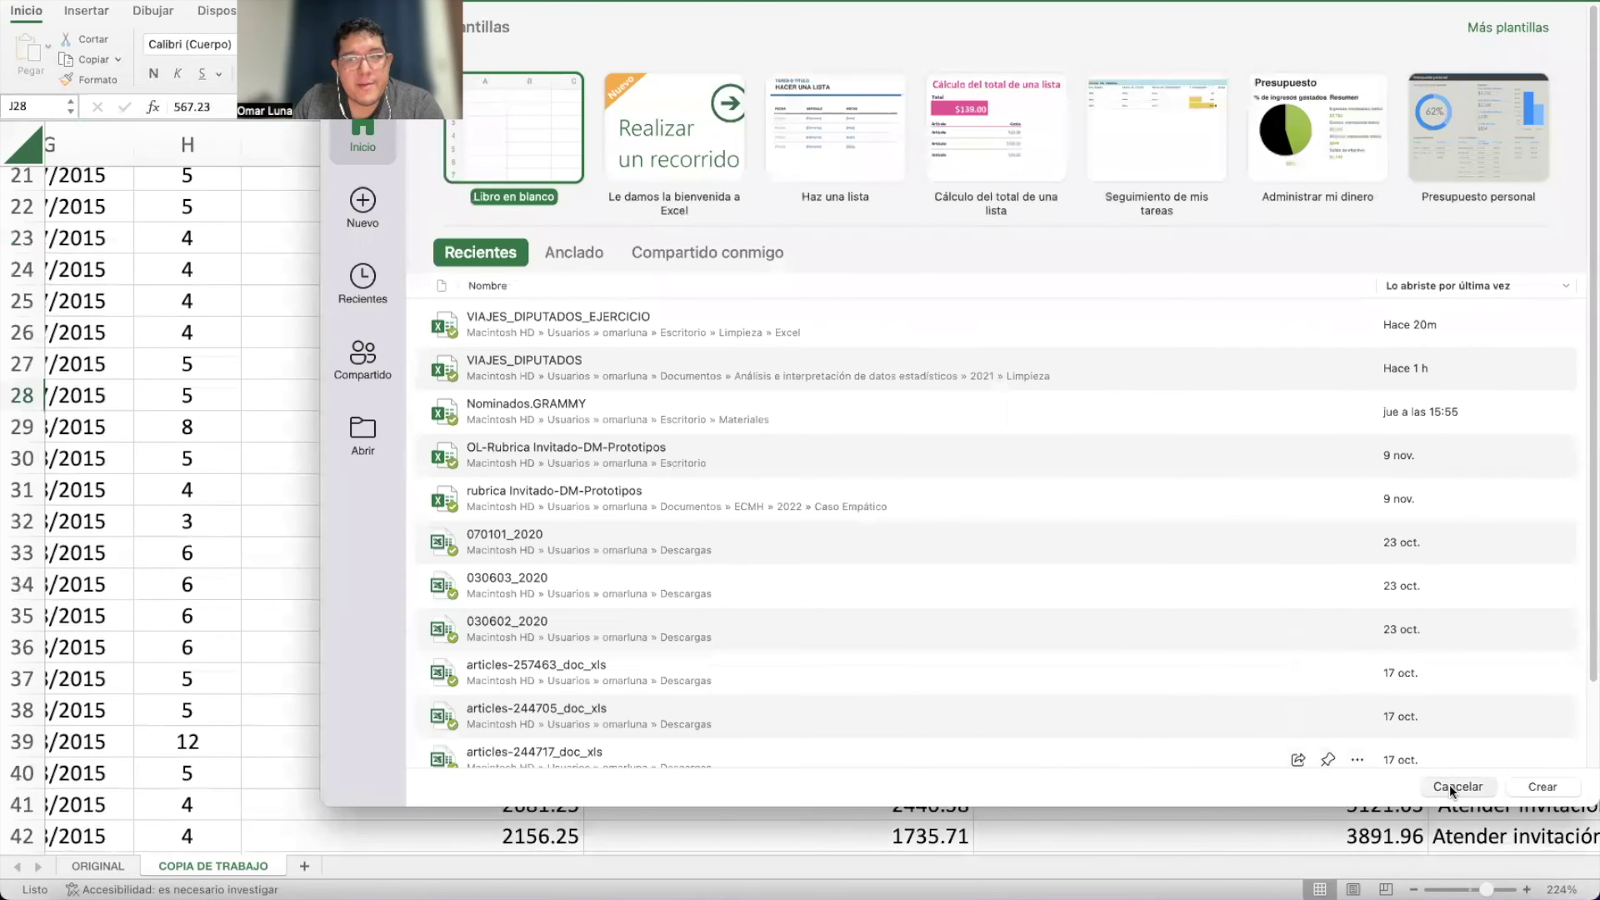
pyautogui.click(1457, 787)
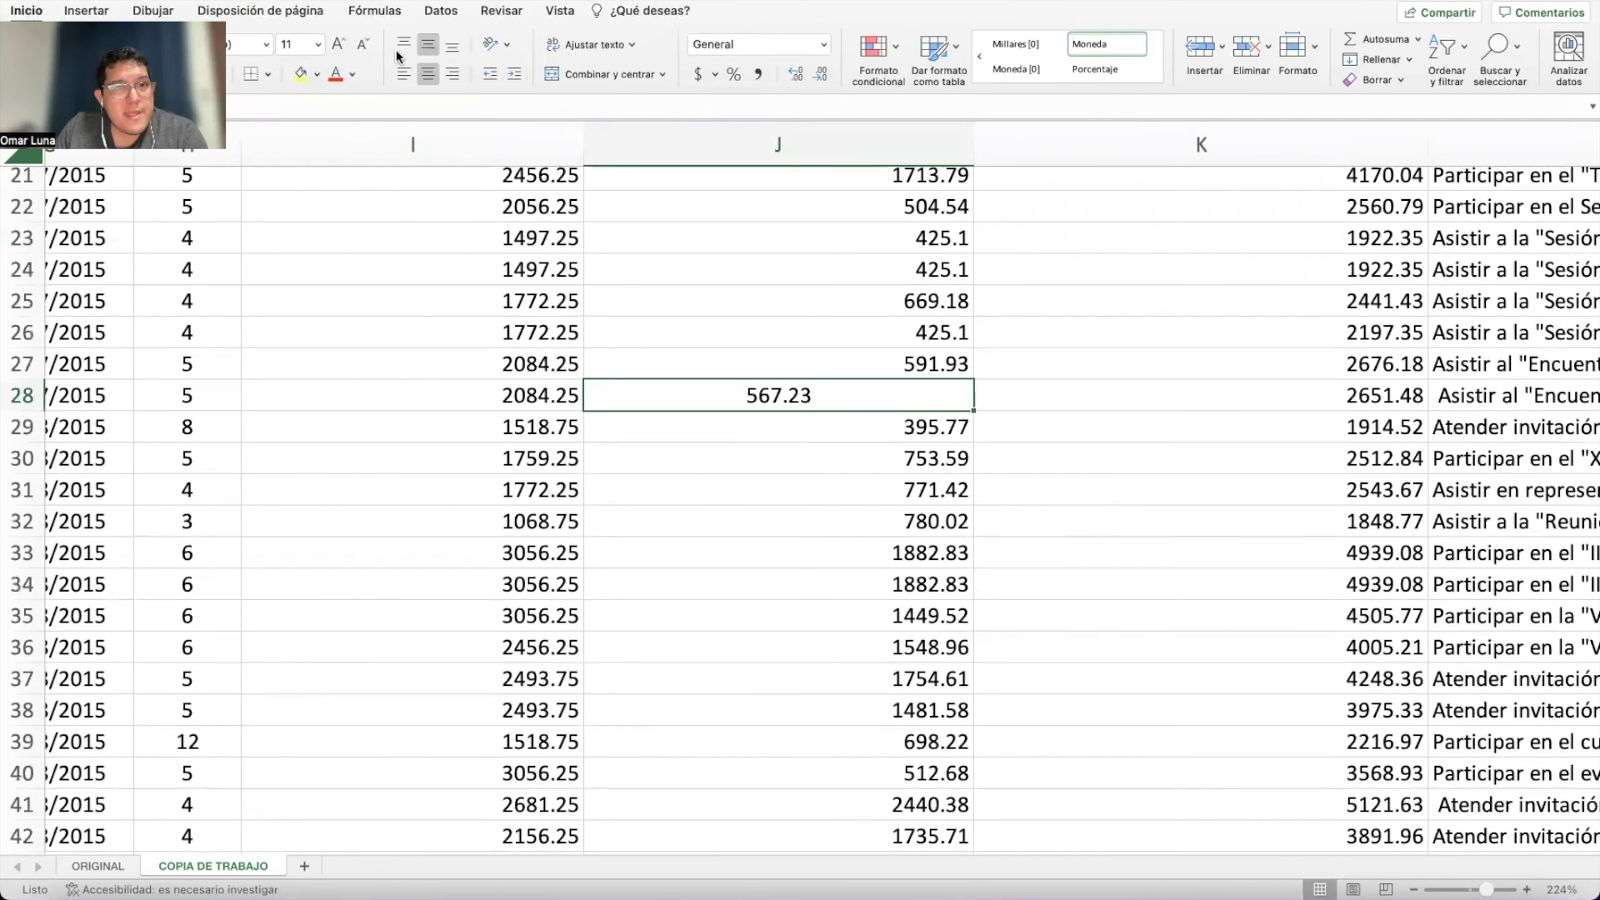
pyautogui.click(452, 75)
pyautogui.scroll(-3, 937, 533)
pyautogui.scroll(-20, 937, 533)
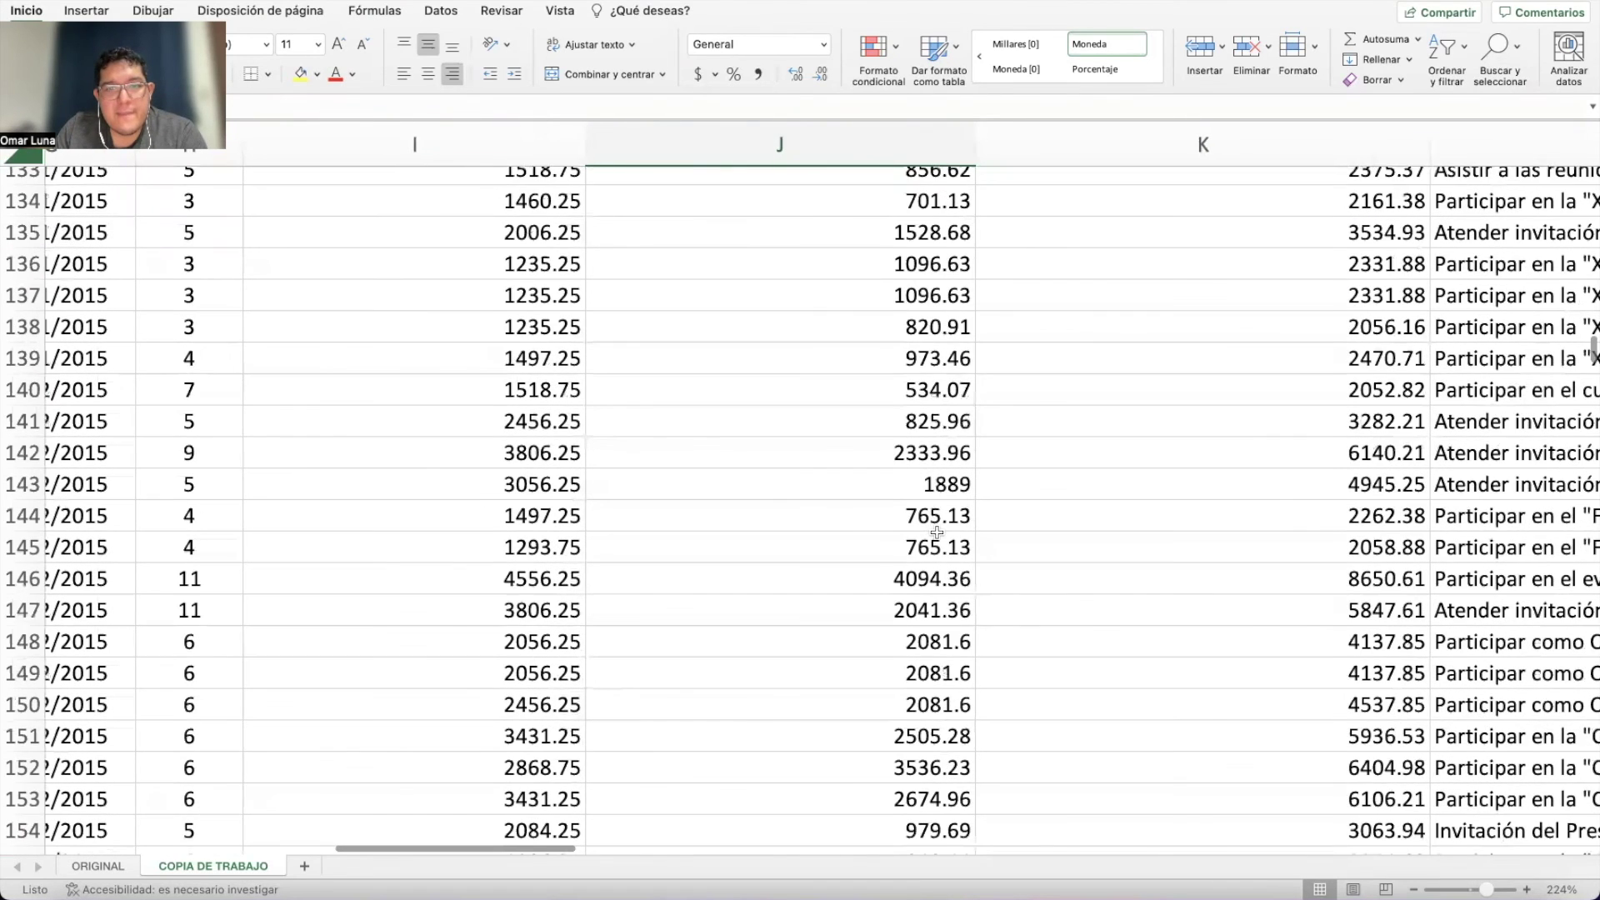
pyautogui.scroll(-12, 937, 533)
pyautogui.scroll(20, 936, 534)
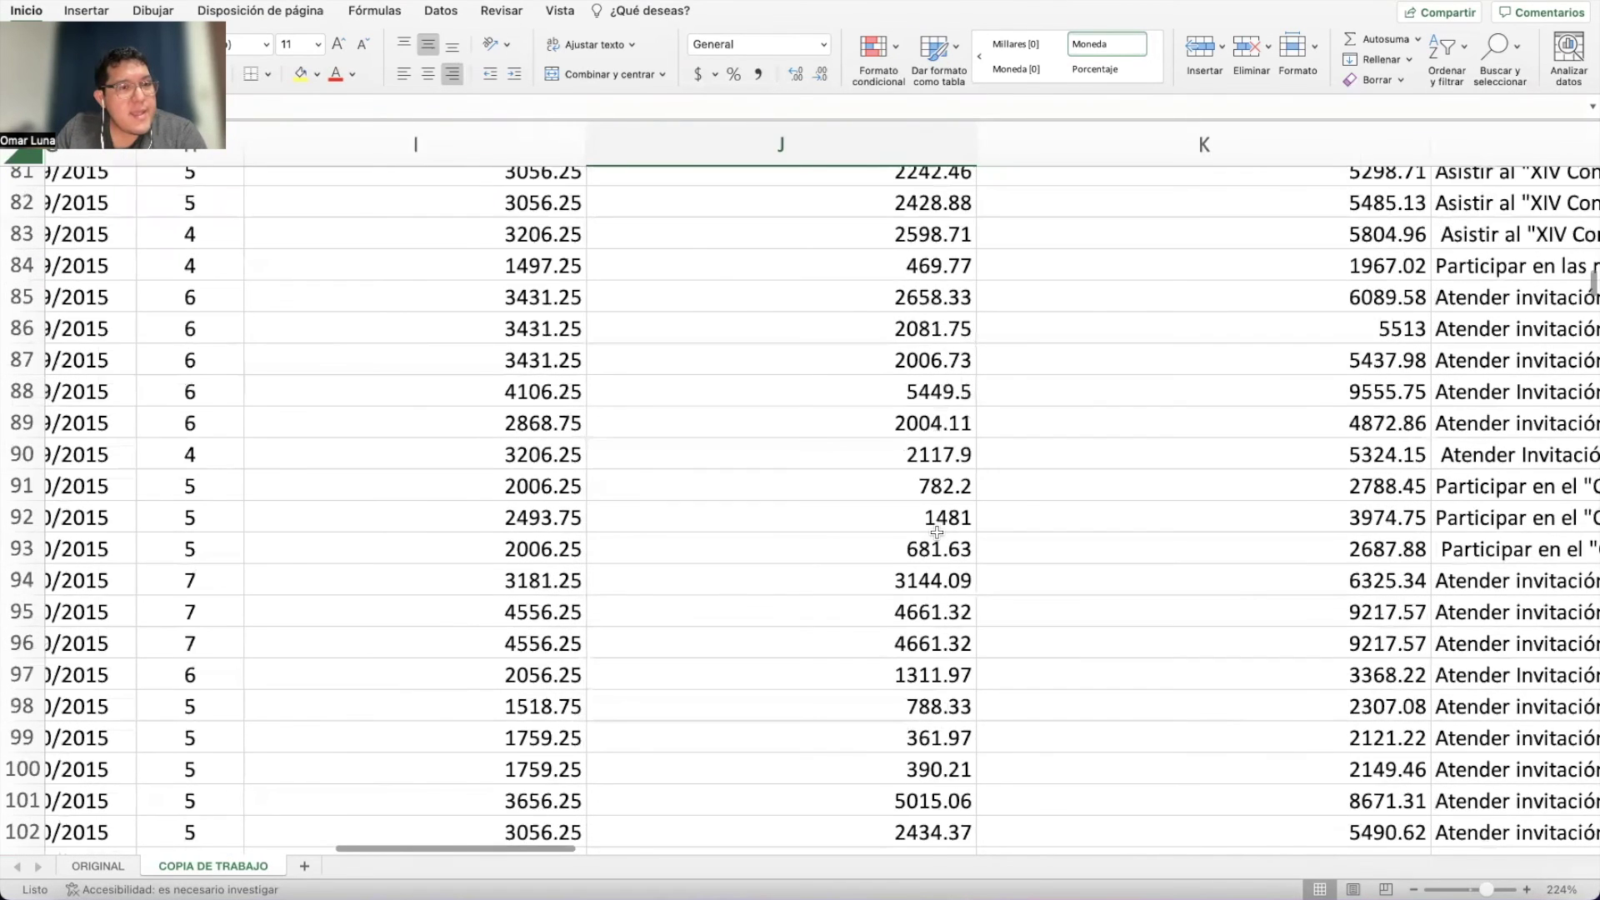
# Widen the Partido column slightly and delete the entire title banner row above the column headers.
pyautogui.scroll(20, 936, 533)
pyautogui.hscroll(-10, 936, 533)
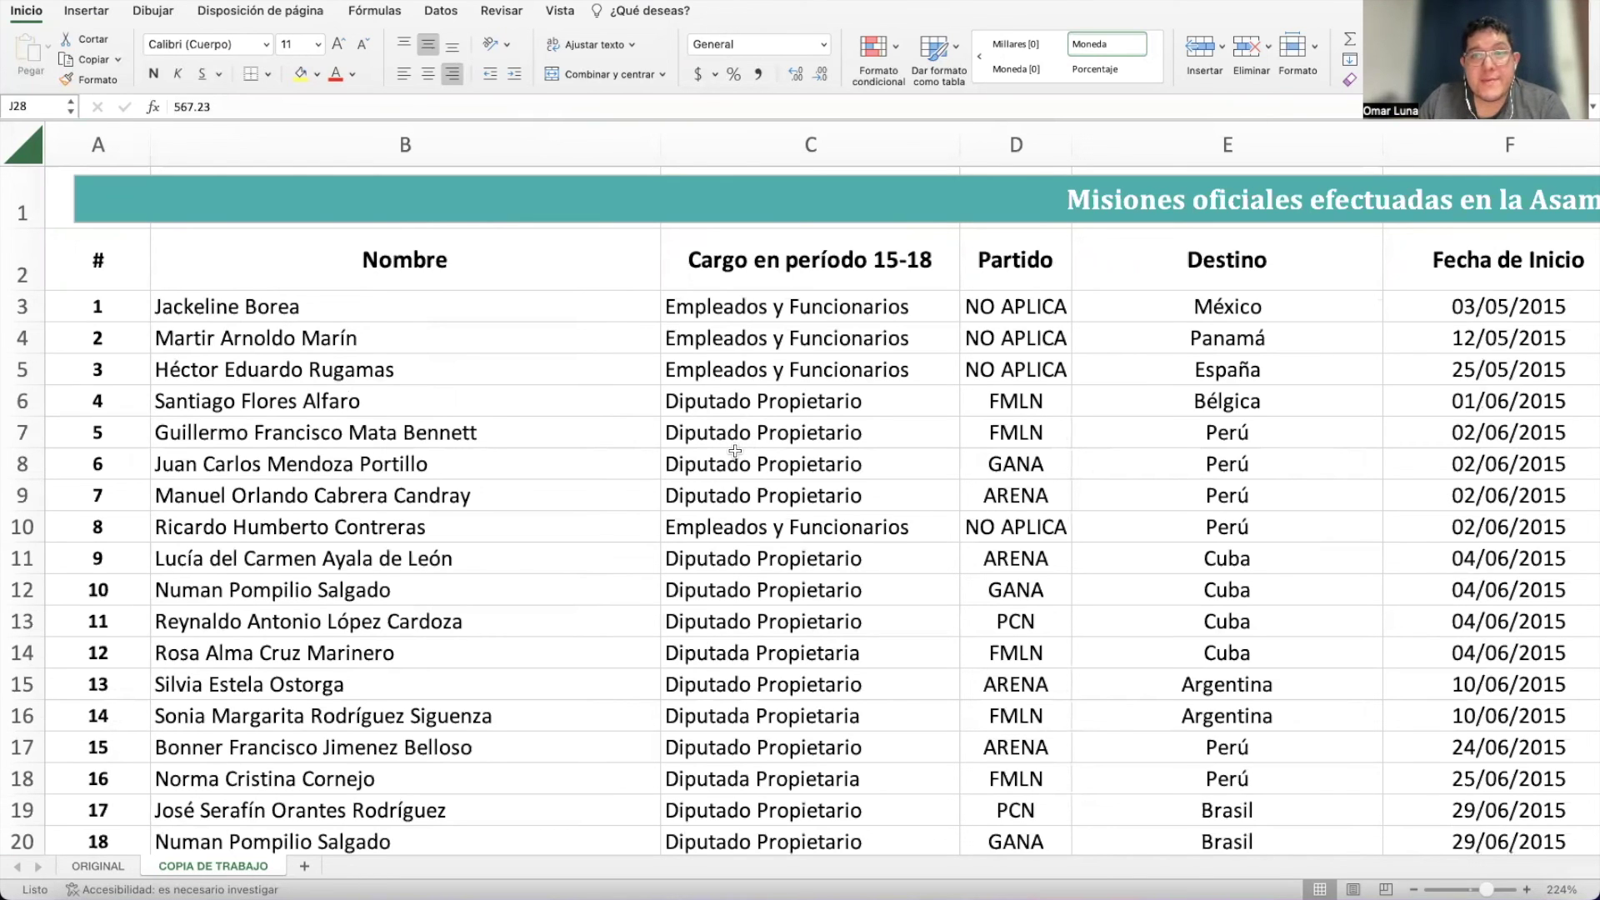
pyautogui.moveTo(1071, 145); pyautogui.dragTo(1073, 145)
pyautogui.click(1085, 203)
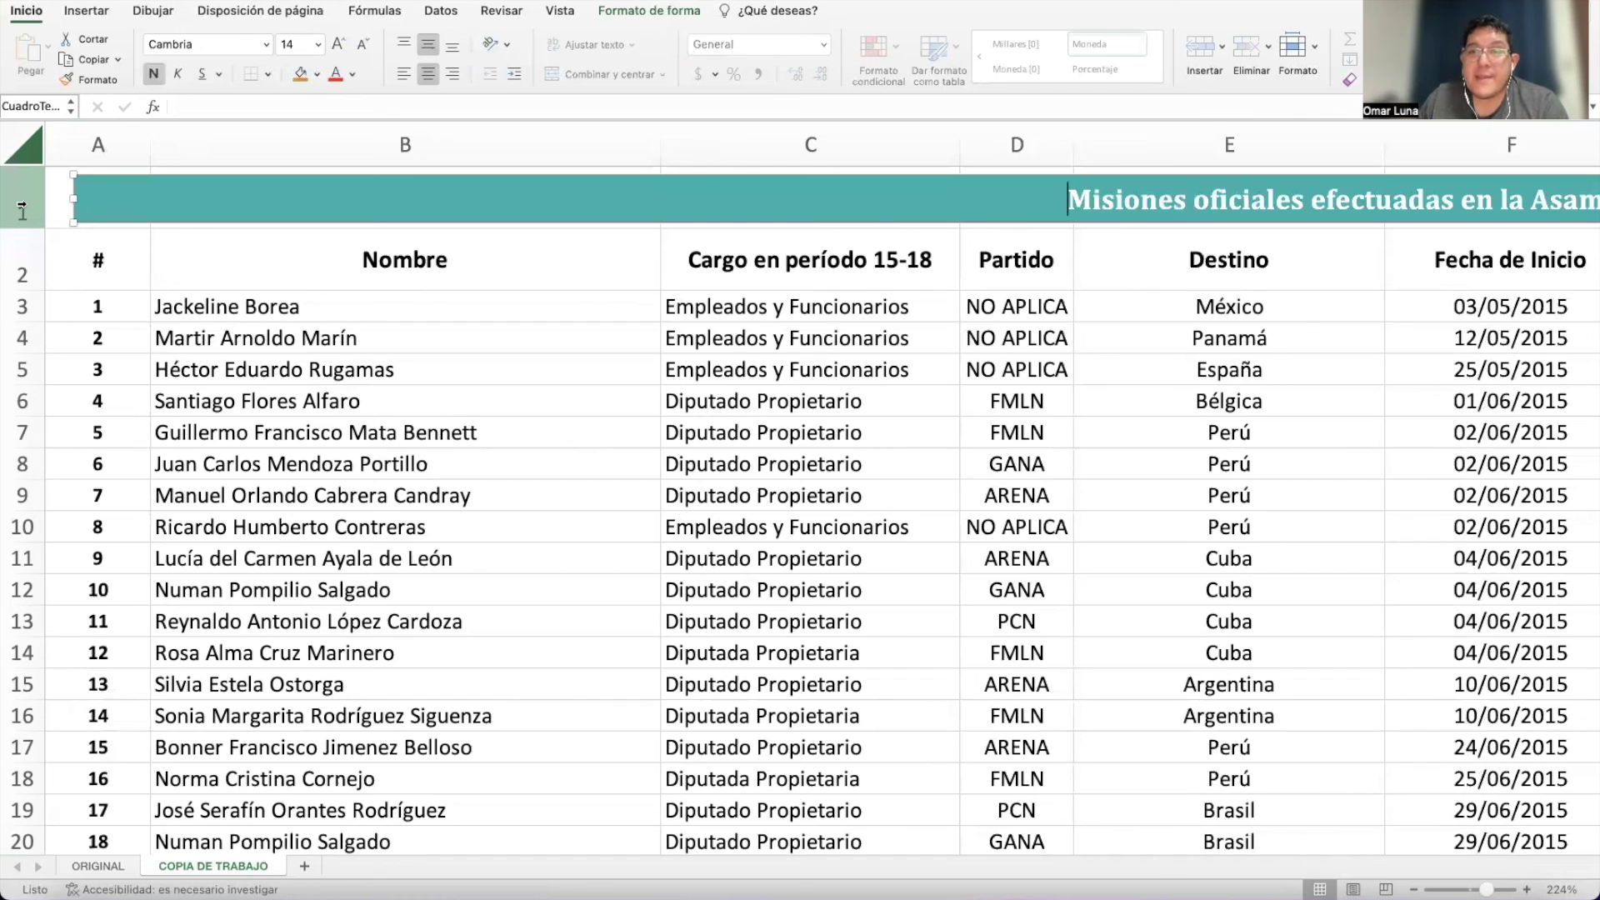
pyautogui.click(22, 206)
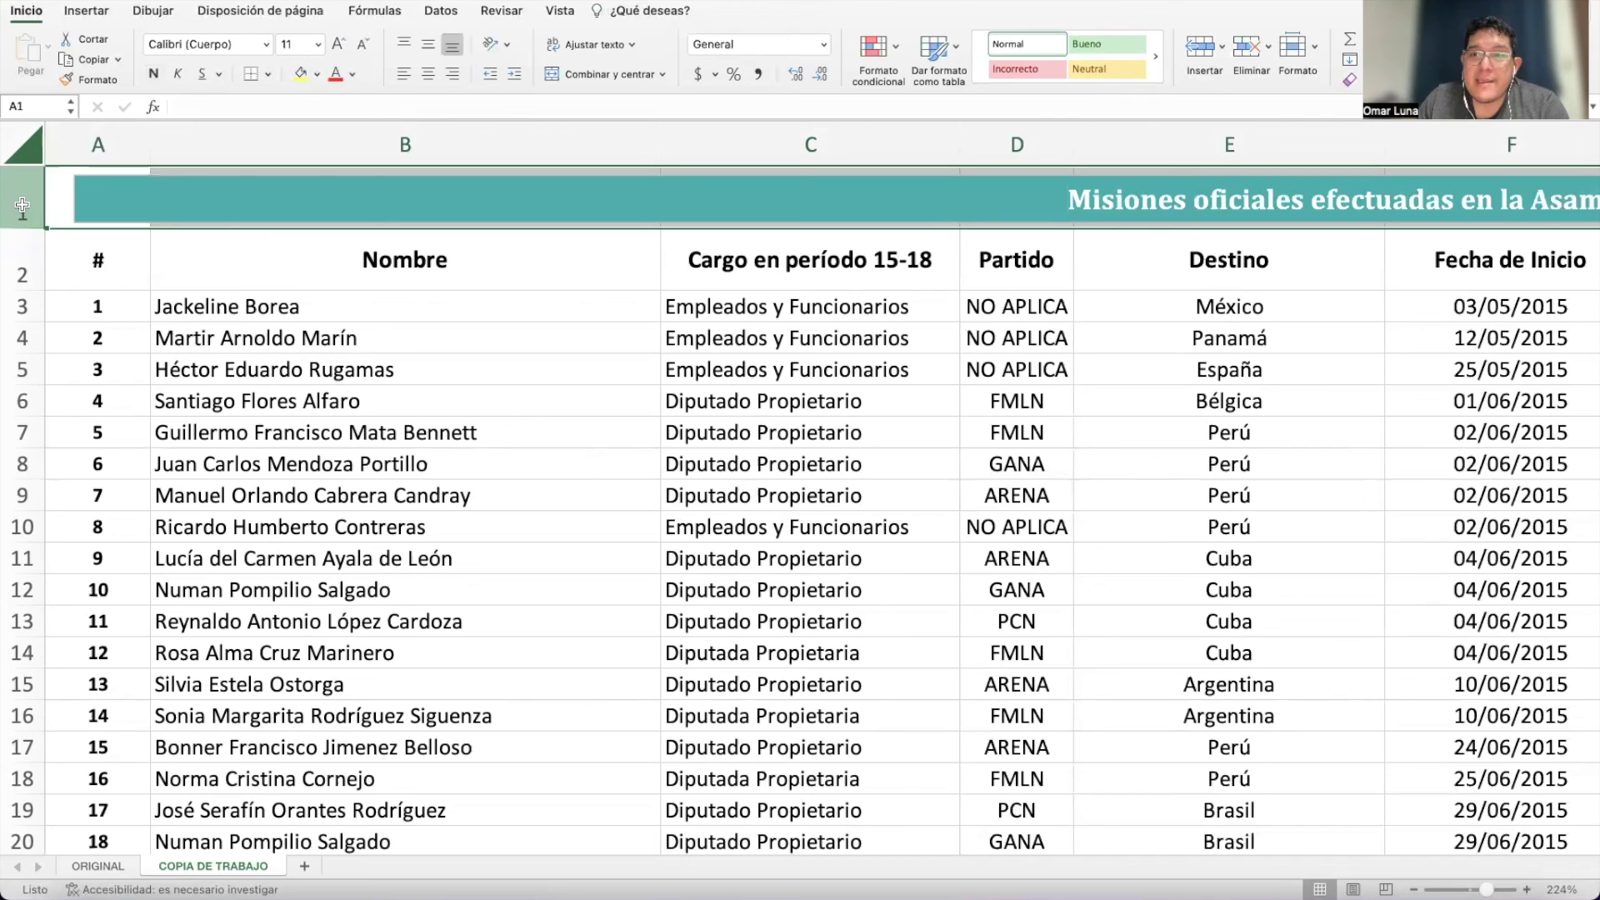
pyautogui.rightClick(22, 207)
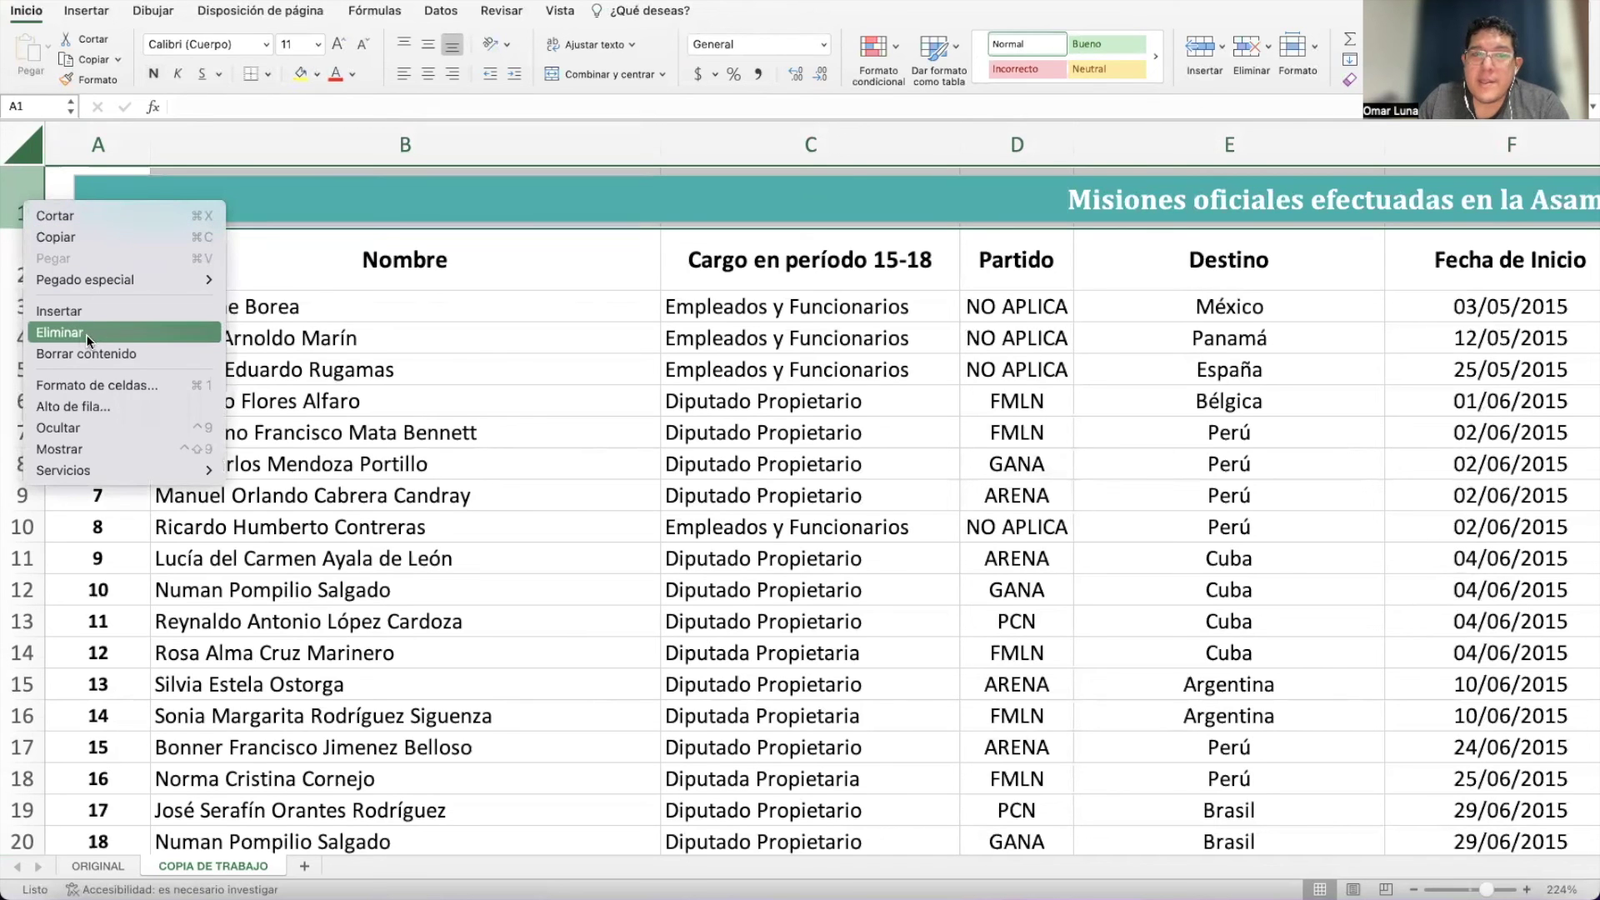
pyautogui.click(131, 337)
pyautogui.click(255, 380)
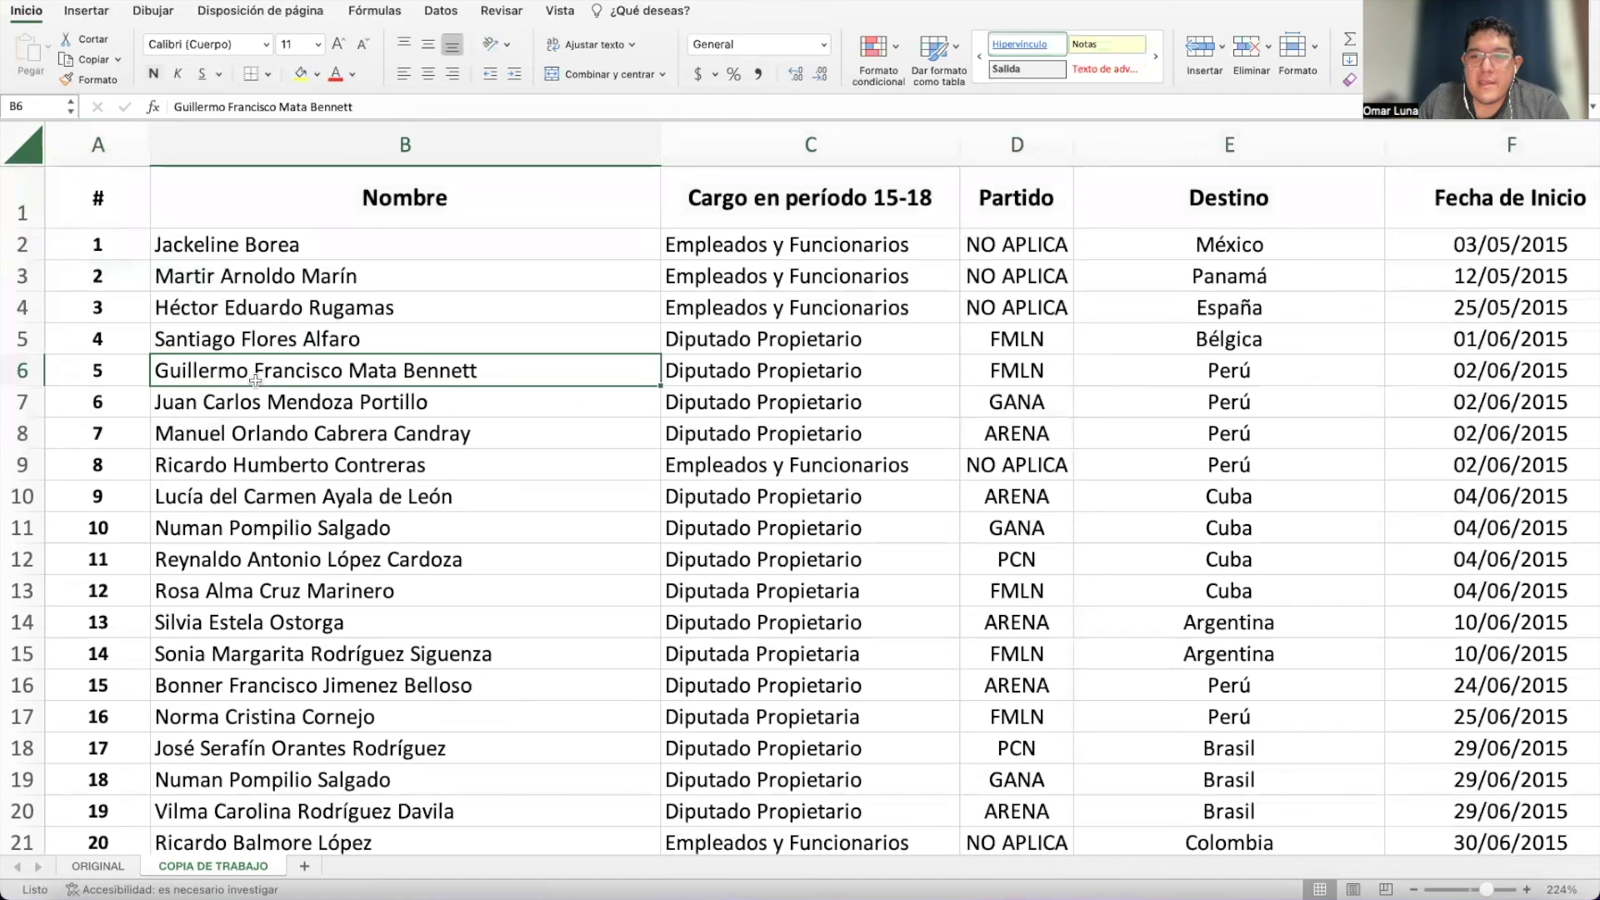
pyautogui.hscroll(10, 255, 380)
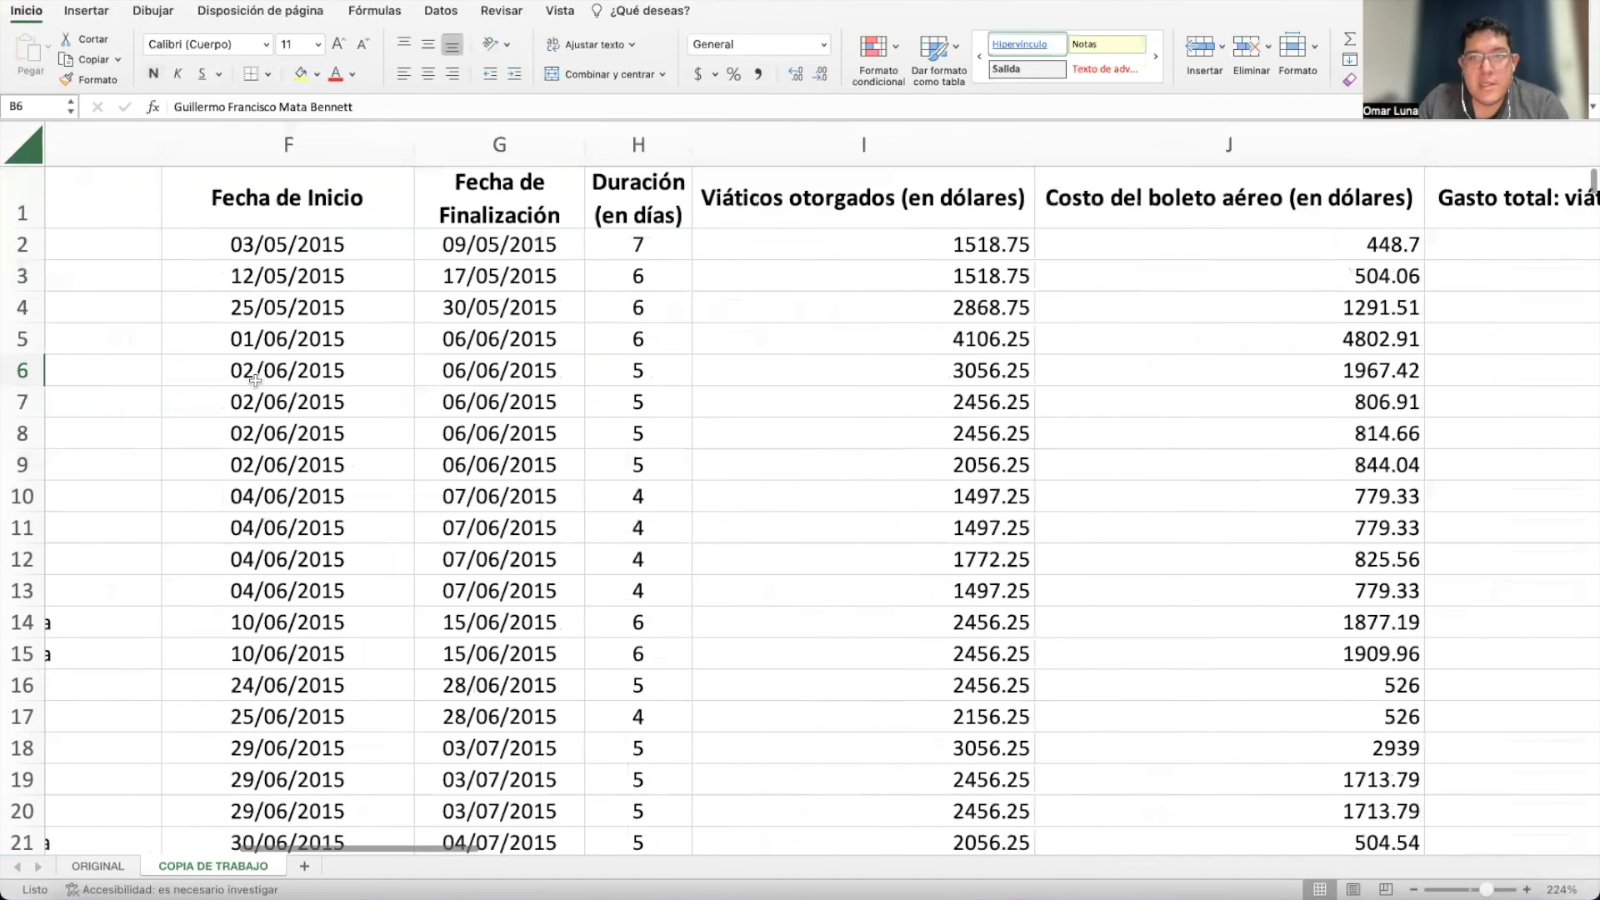
pyautogui.hscroll(6, 255, 380)
pyautogui.hscroll(5, 255, 380)
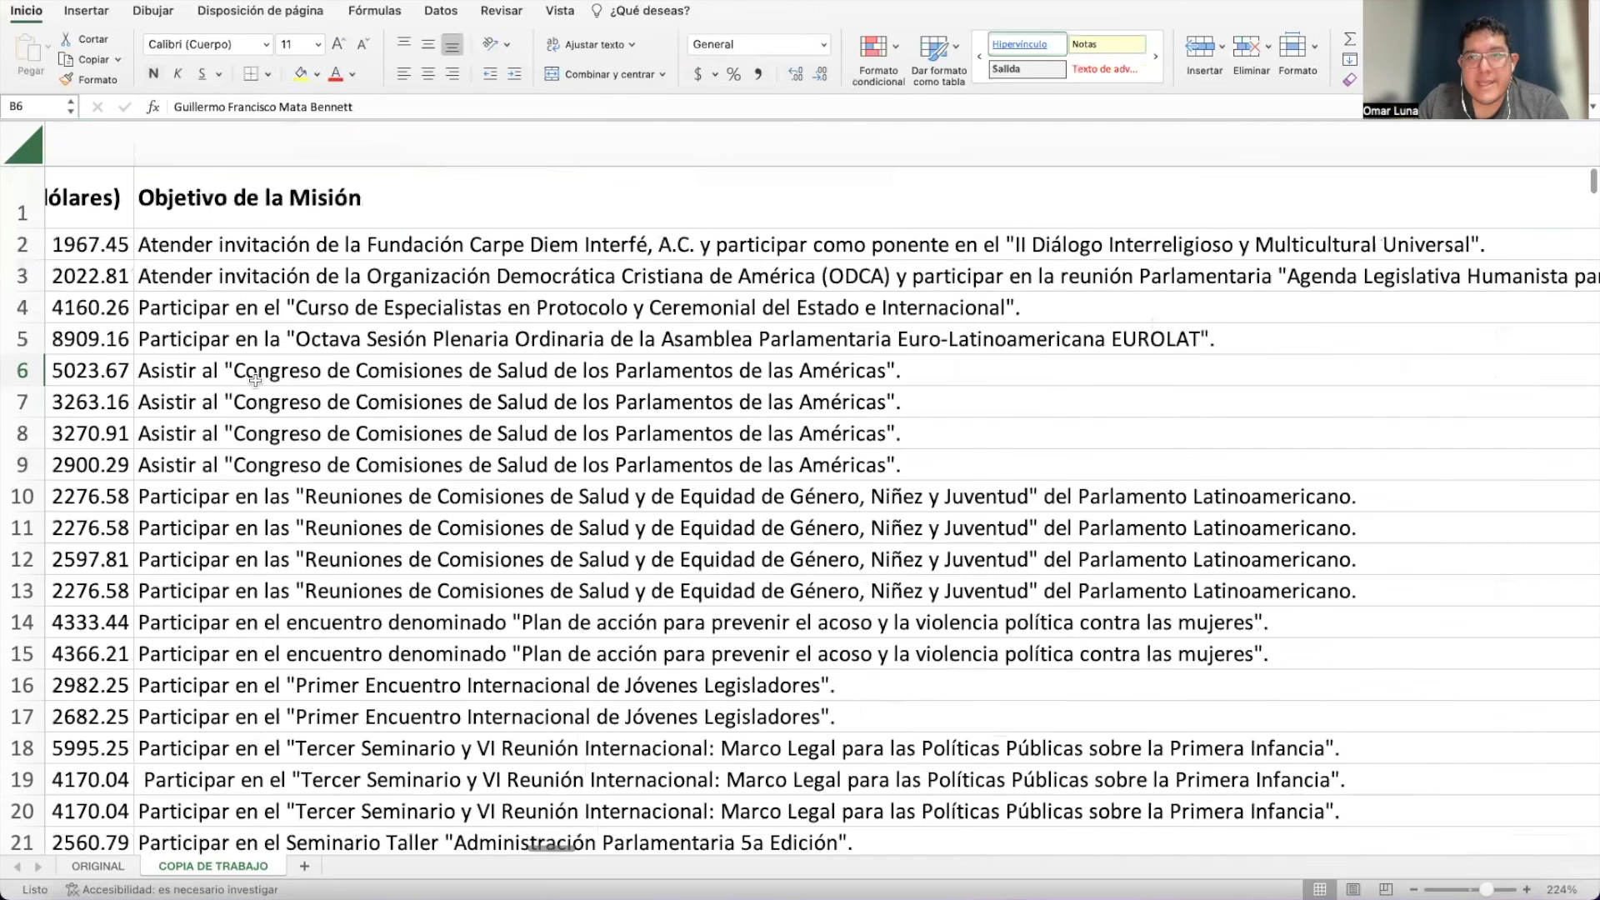
pyautogui.hscroll(-20, 255, 380)
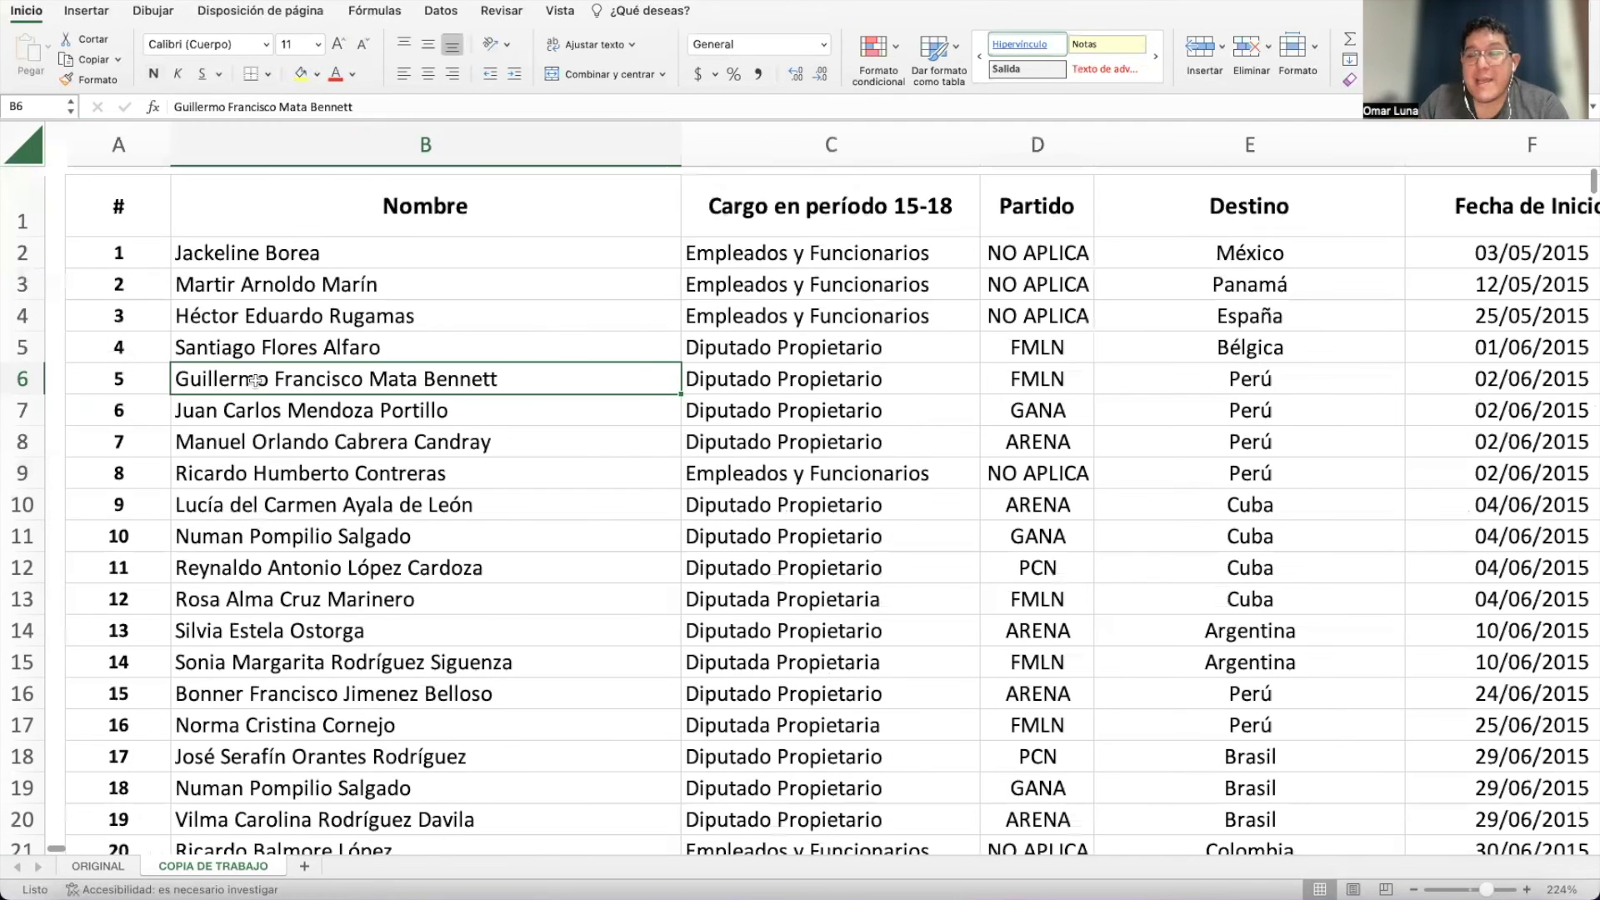